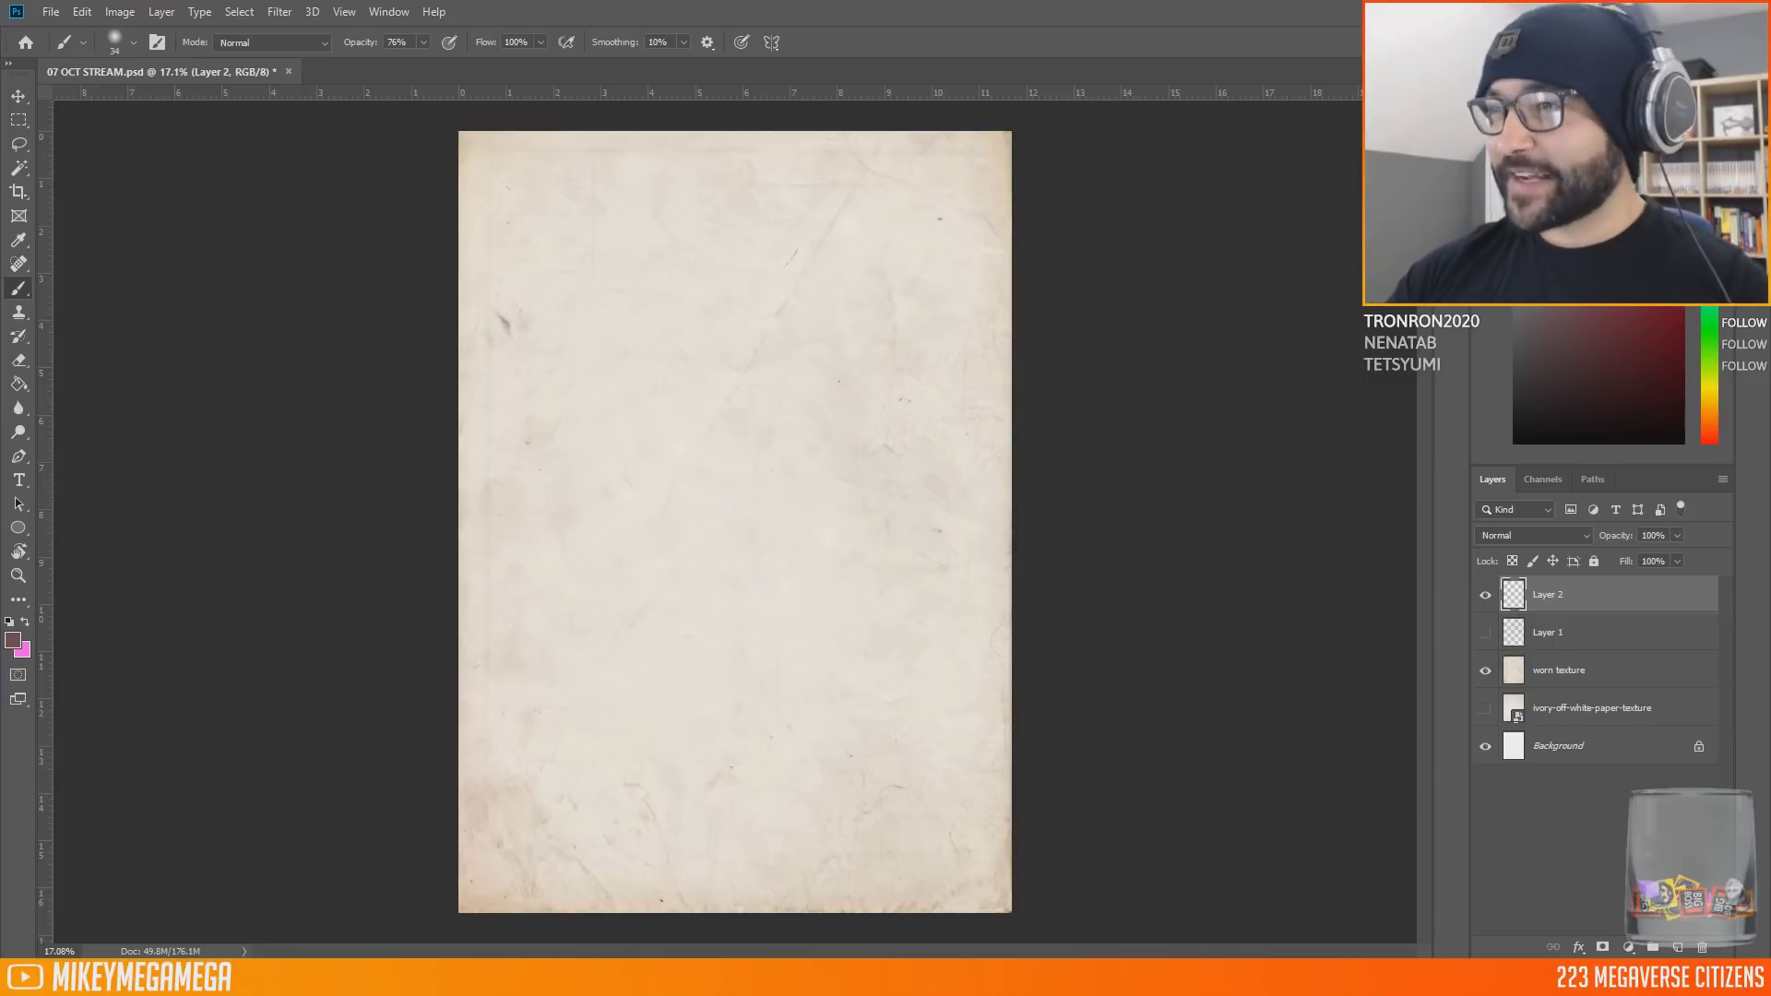
# Step: Sketch a tilted head outline with a curved centre line and two large eyes in the upper part of the page
pyautogui.moveTo(613, 271)
pyautogui.mouseDown()
pyautogui.moveTo(780, 277)
pyautogui.moveTo(775, 401)
pyautogui.moveTo(673, 456)
pyautogui.moveTo(793, 314)
pyautogui.mouseUp()
pyautogui.moveTo(651, 235); pyautogui.dragTo(669, 410)
pyautogui.moveTo(681, 440); pyautogui.dragTo(692, 462)
pyautogui.moveTo(627, 370); pyautogui.dragTo(651, 367)
pyautogui.moveTo(699, 363)
pyautogui.mouseDown()
pyautogui.moveTo(762, 362)
pyautogui.moveTo(617, 367)
pyautogui.moveTo(658, 372)
pyautogui.moveTo(636, 366)
pyautogui.moveTo(634, 385)
pyautogui.moveTo(657, 391)
pyautogui.moveTo(745, 374)
pyautogui.moveTo(721, 347)
pyautogui.mouseUp()
pyautogui.press('e')
pyautogui.rightClick(625, 287)
pyautogui.press('b')
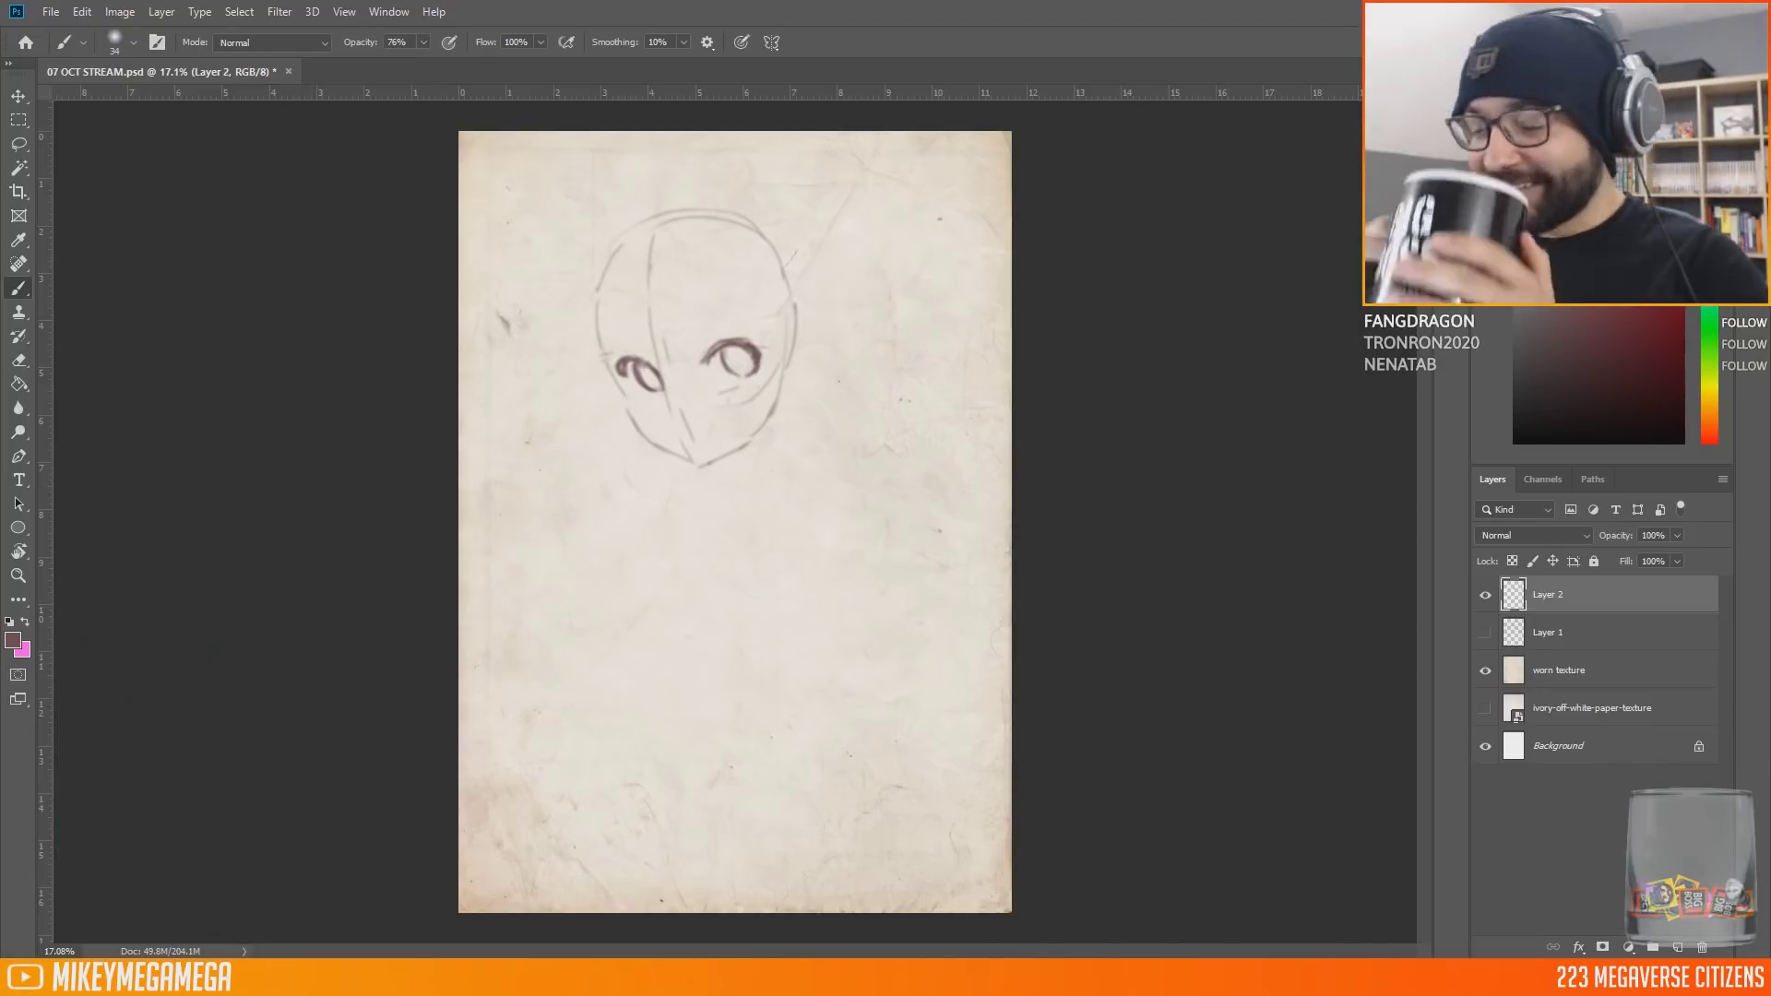
# Step: Add arched eyebrows above both eyes and a short nose line on the face
pyautogui.moveTo(680, 329); pyautogui.dragTo(760, 317)
pyautogui.moveTo(630, 339); pyautogui.dragTo(602, 346)
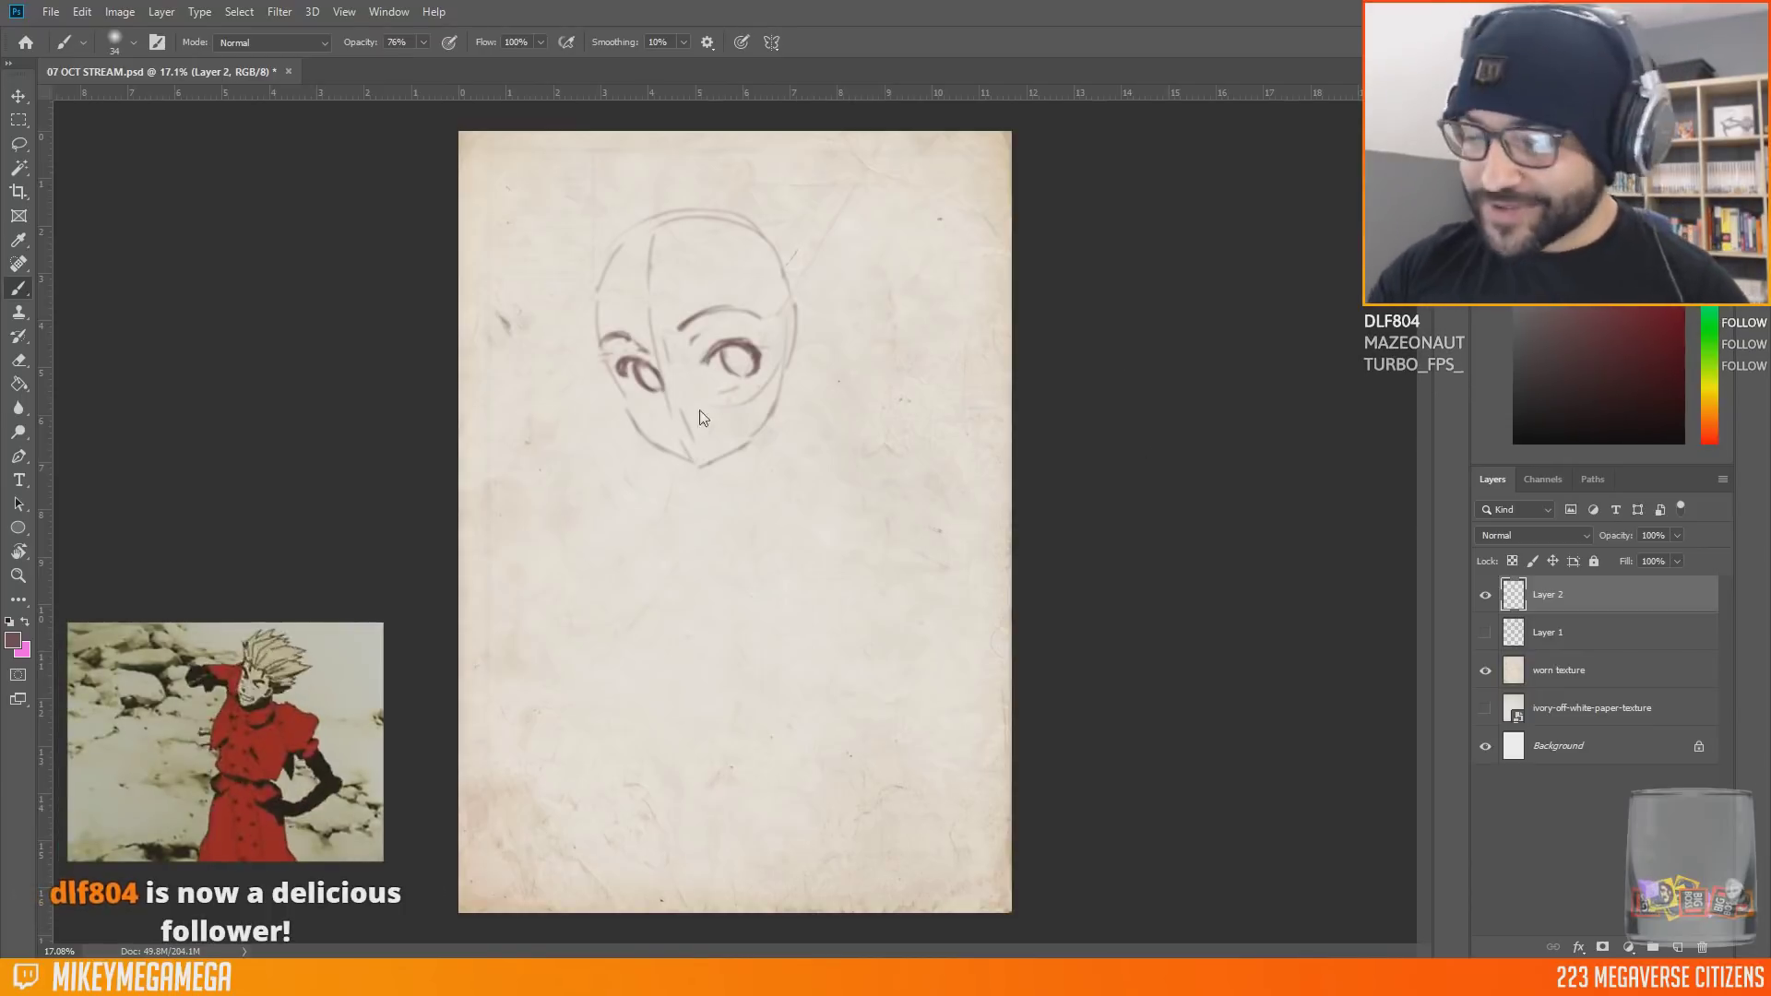
pyautogui.moveTo(669, 392); pyautogui.dragTo(673, 411)
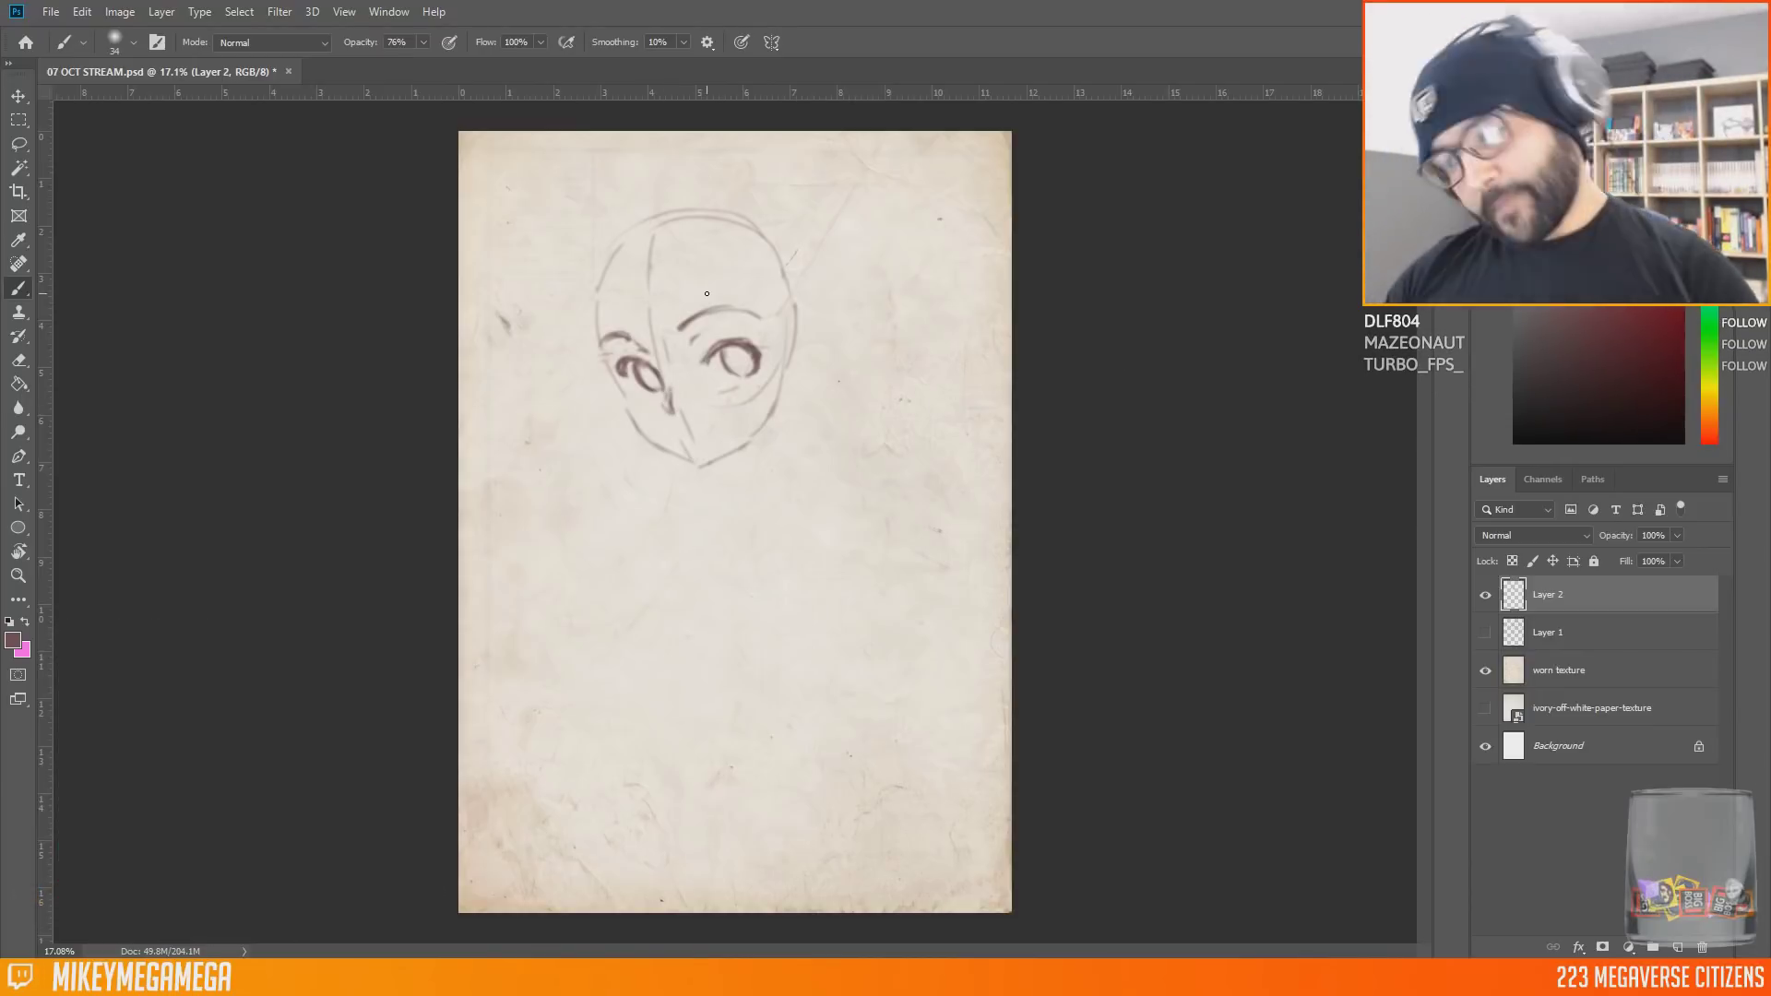
# Step: Doodle two oval studies beside the face, one with a vertical slit and one with a curved mark
pyautogui.moveTo(855, 485); pyautogui.dragTo(854, 526)
pyautogui.moveTo(796, 502); pyautogui.dragTo(822, 539)
pyautogui.moveTo(810, 616); pyautogui.dragTo(830, 645)
pyautogui.moveTo(836, 620); pyautogui.dragTo(891, 645)
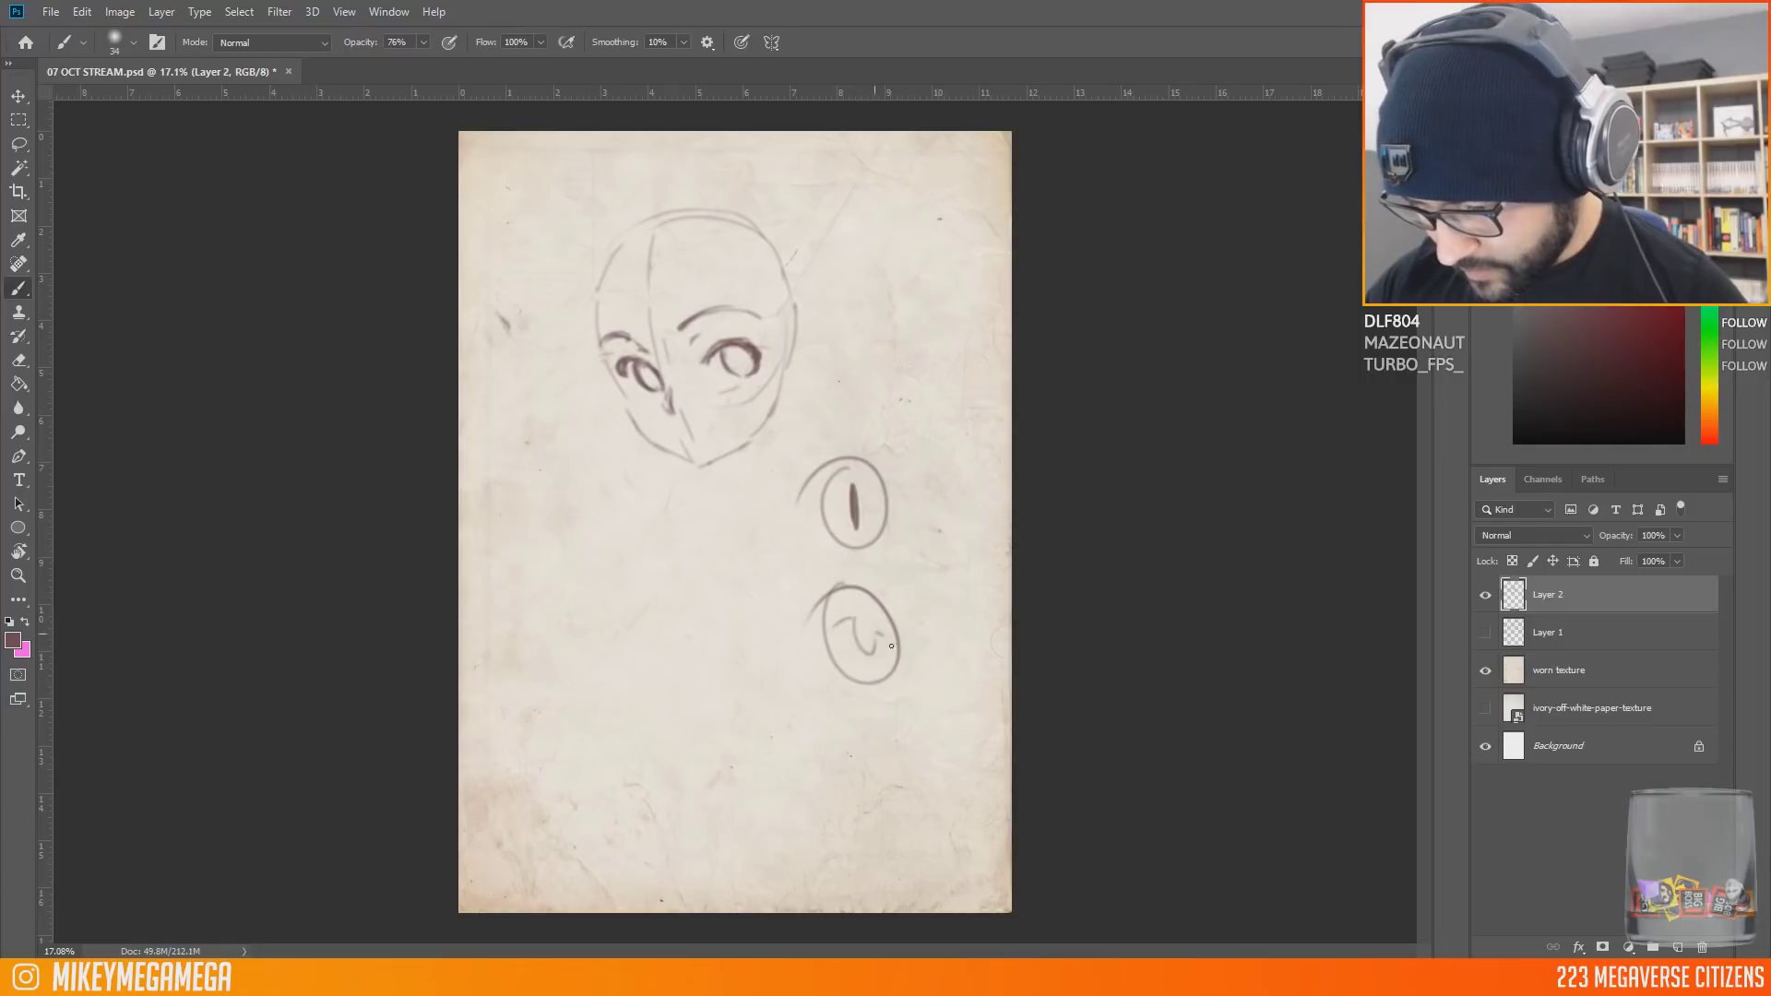
pyautogui.moveTo(824, 505); pyautogui.dragTo(881, 517)
pyautogui.moveTo(844, 473); pyautogui.dragTo(867, 508)
pyautogui.moveTo(835, 616); pyautogui.dragTo(862, 604)
pyautogui.moveTo(862, 605); pyautogui.dragTo(887, 641)
# Step: Lasso and delete the two oval doodles beside the face, then deselect and return to the brush
pyautogui.press('l')
pyautogui.moveTo(882, 405); pyautogui.dragTo(978, 509)
pyautogui.press('Delete')
pyautogui.click(18, 119)
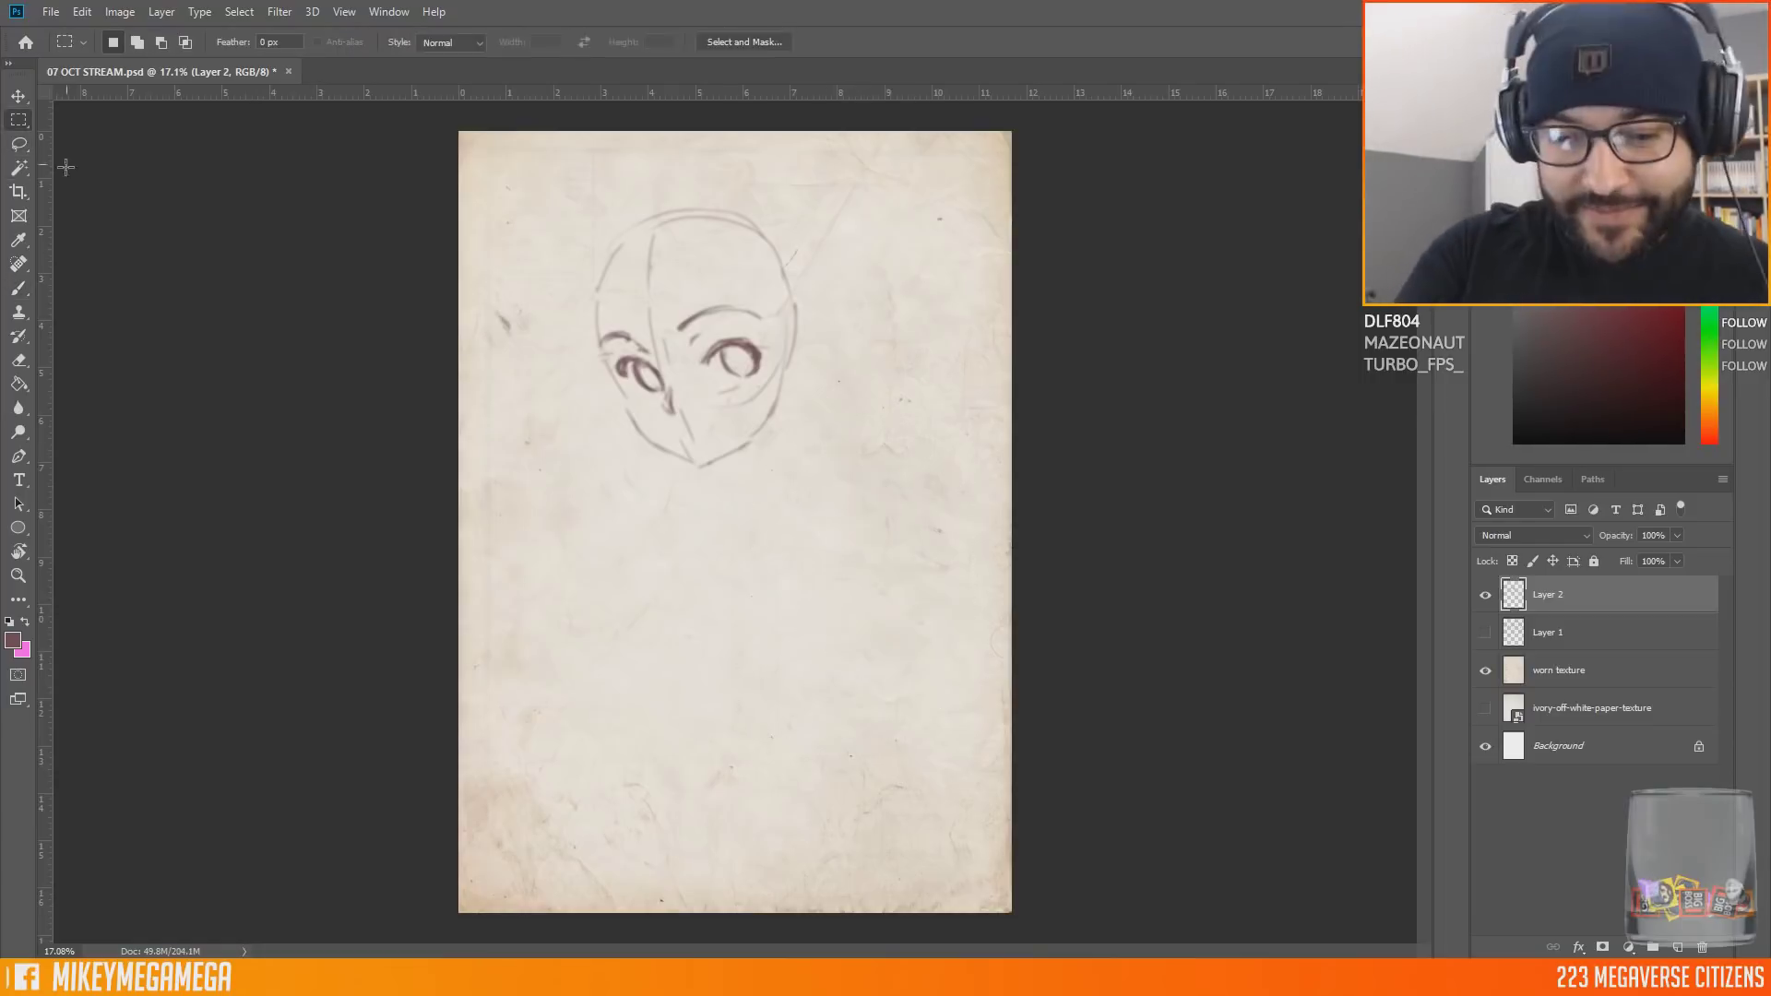
pyautogui.hotkey('ctrl', 'd')
pyautogui.press('b')
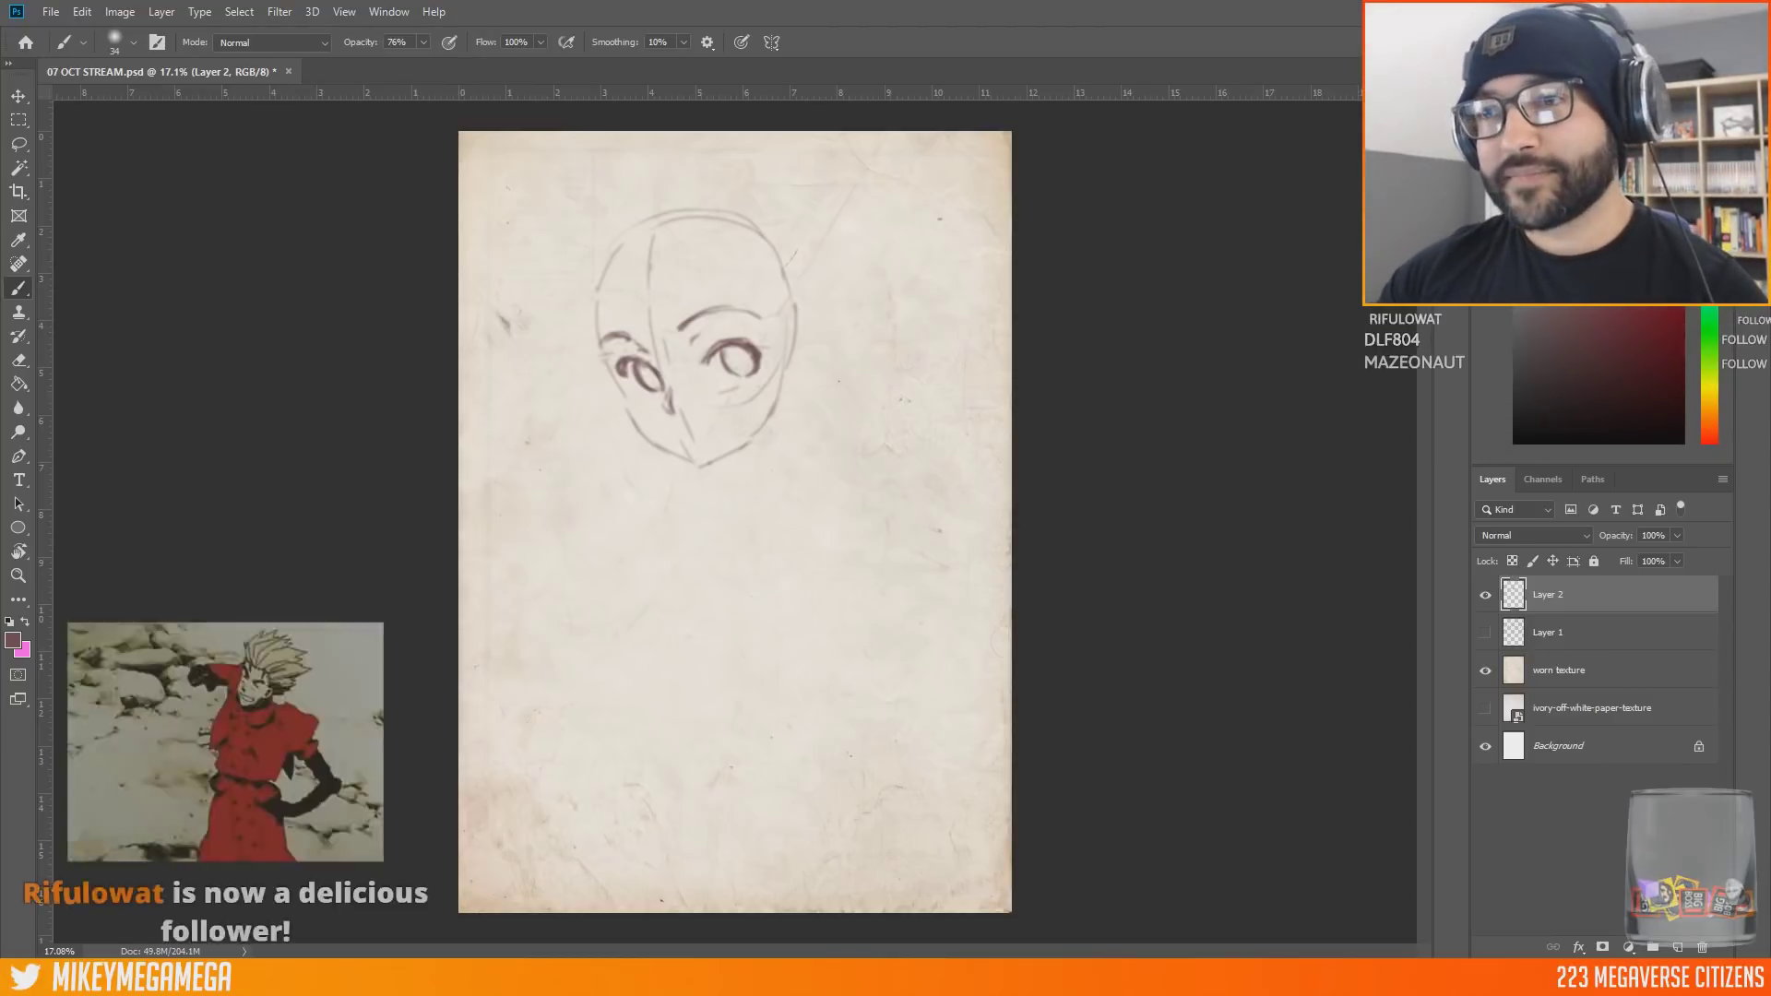
# Step: Switch to the browser to view the Imgur room picture and return to the Photoshop drawing
pyautogui.moveTo(1770, 172); pyautogui.dragTo(842, 171)
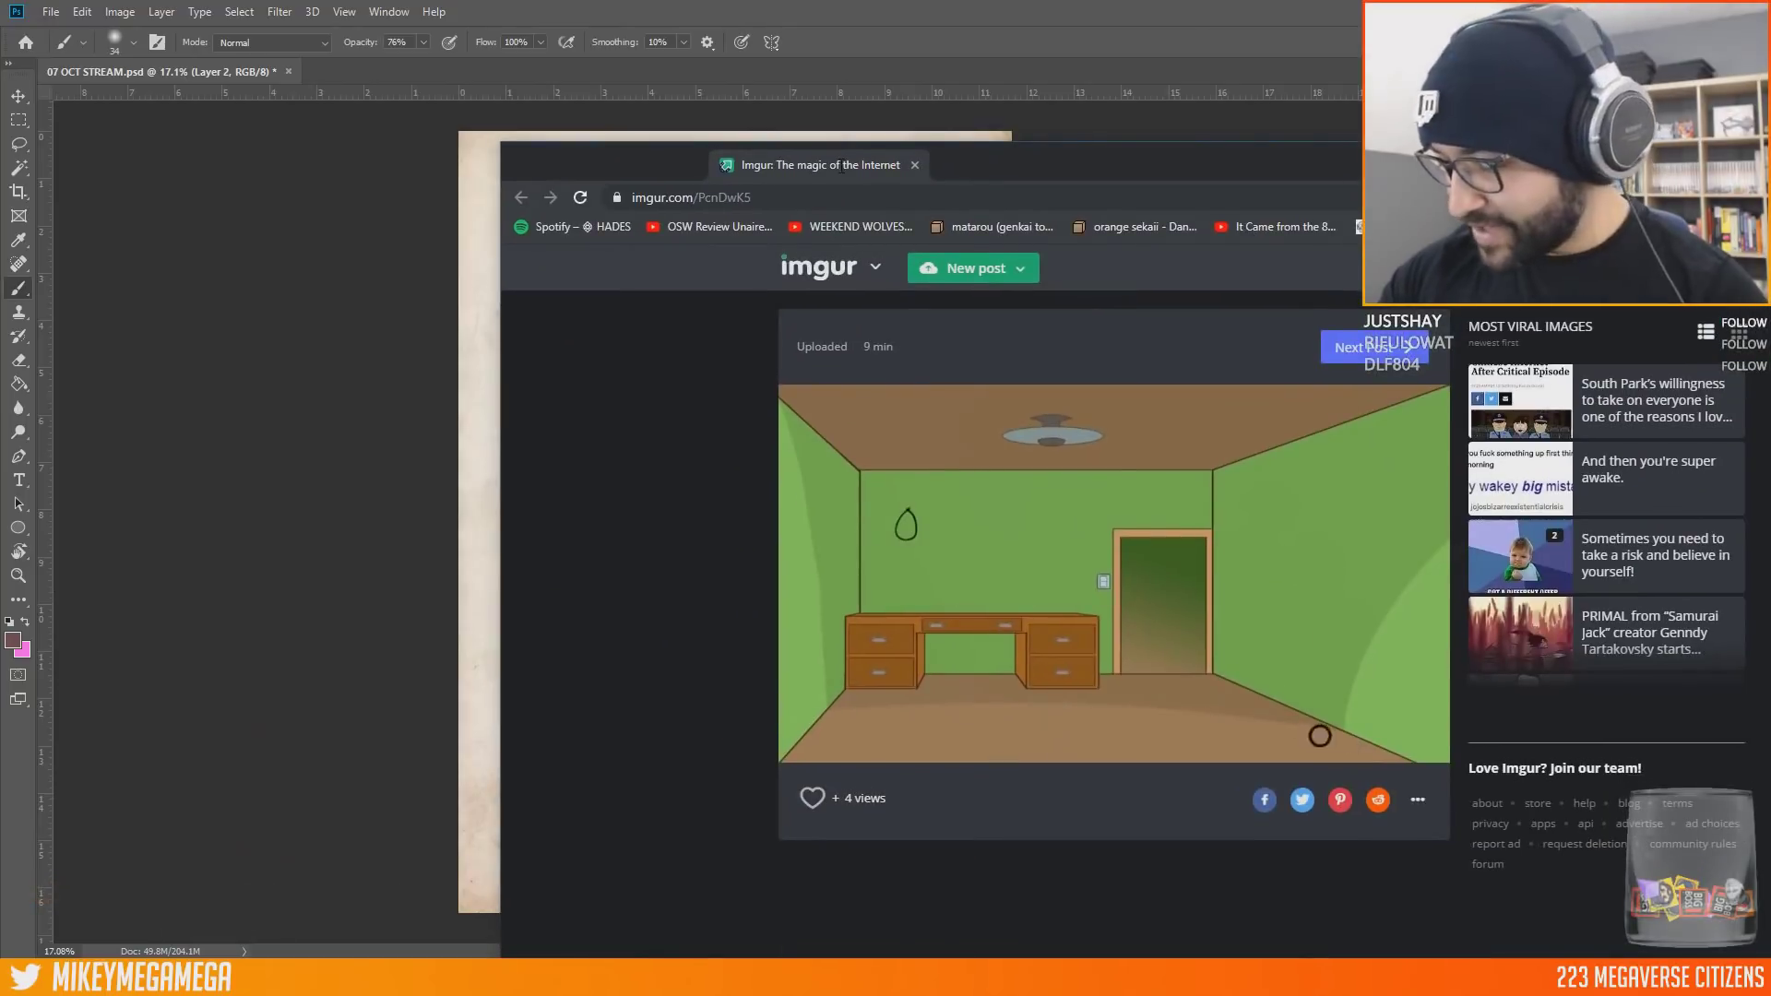
pyautogui.hotkey('alt', 'Tab')
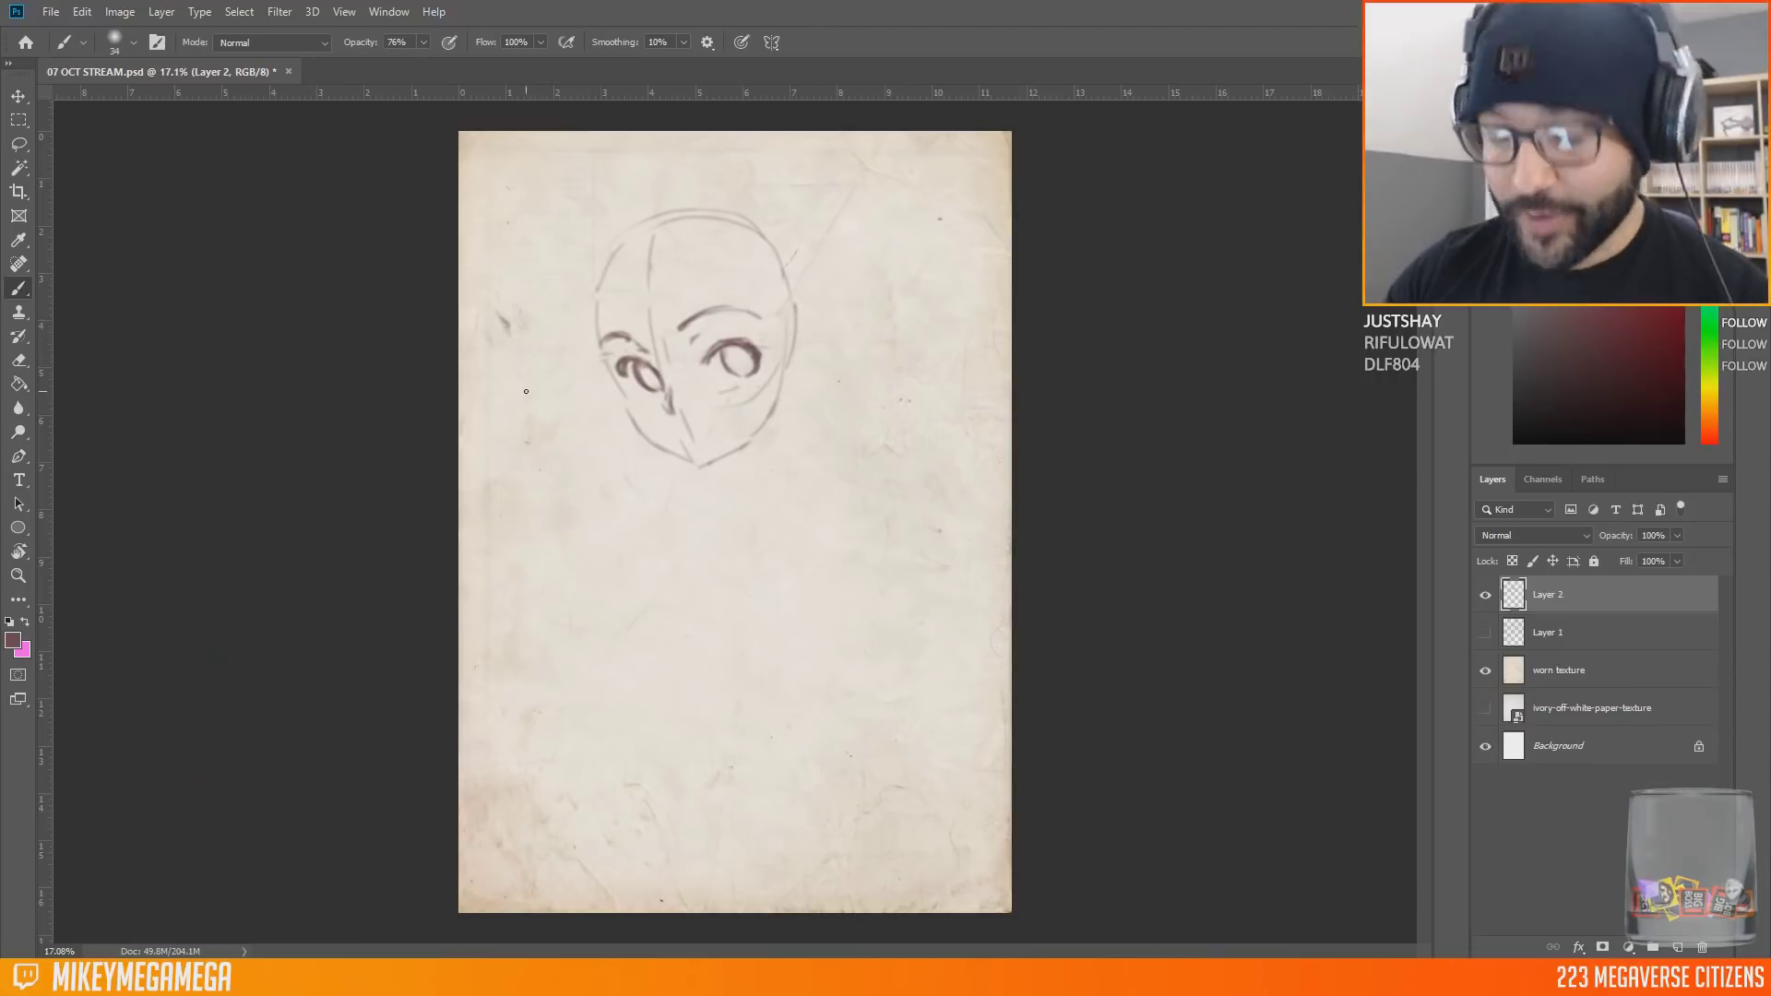
# Step: Add eyelashes to the eyes and draw a banded bamboo muzzle across the mouth with straps along the jaw
pyautogui.moveTo(623, 377); pyautogui.dragTo(631, 385)
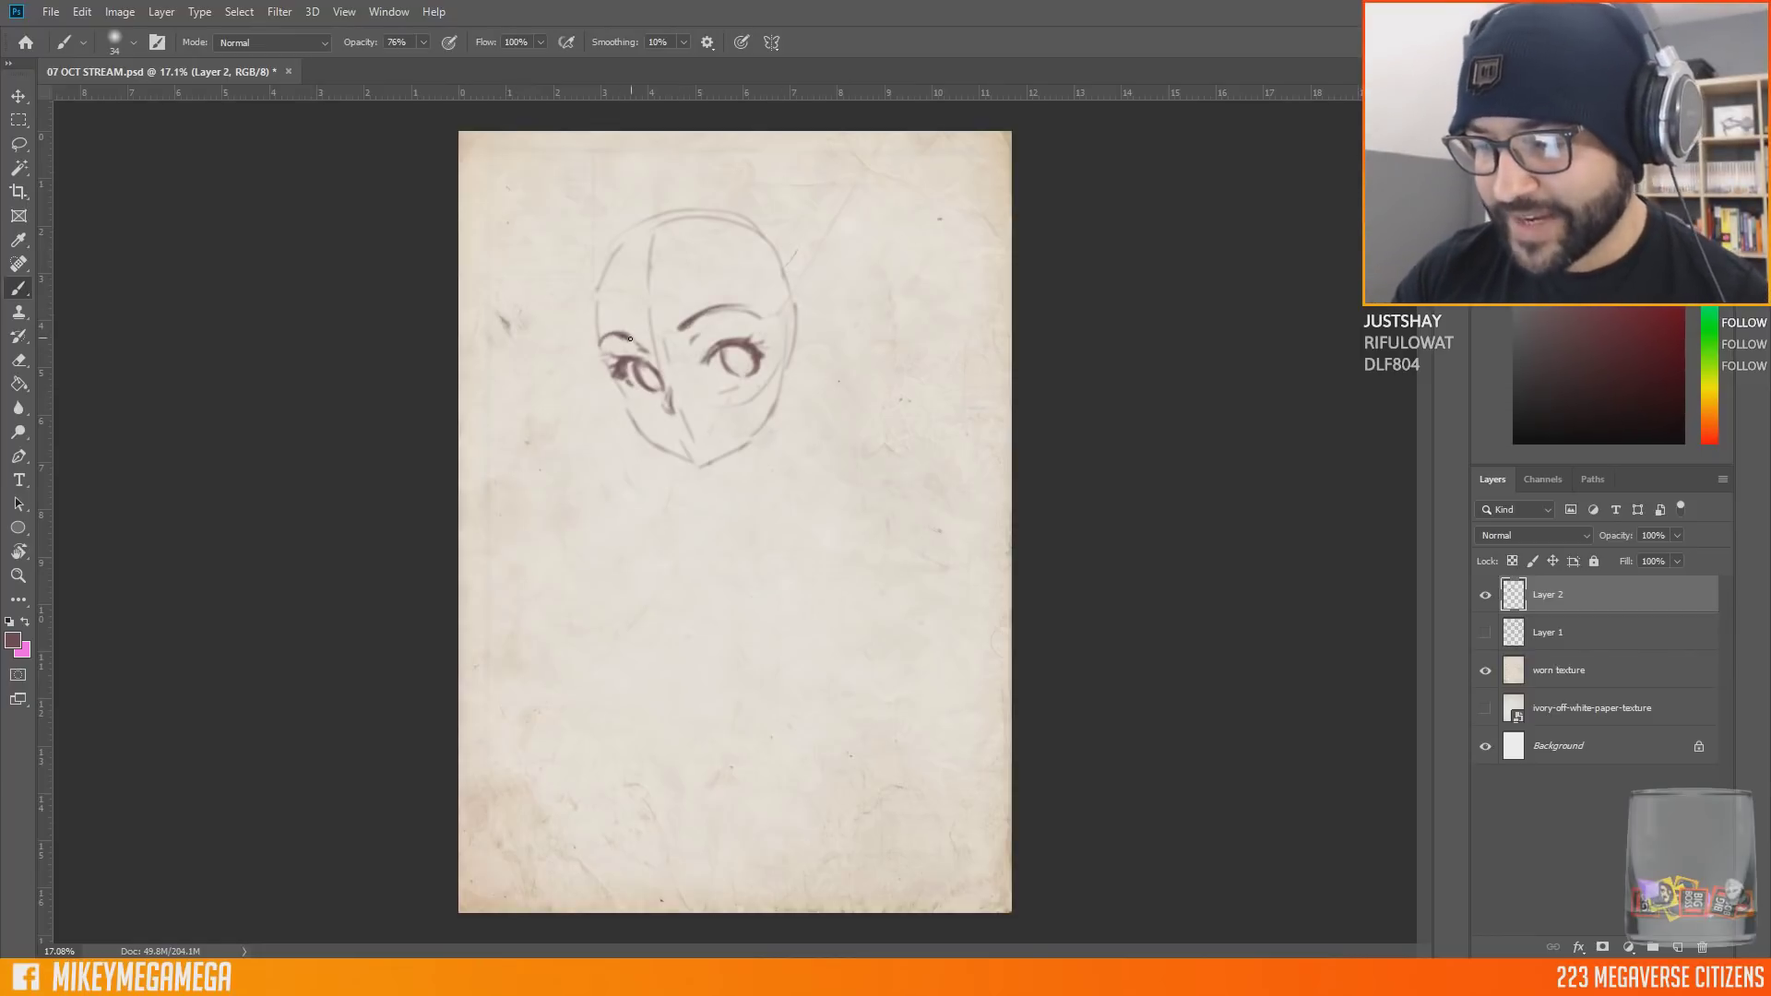
pyautogui.moveTo(630, 455); pyautogui.dragTo(745, 417)
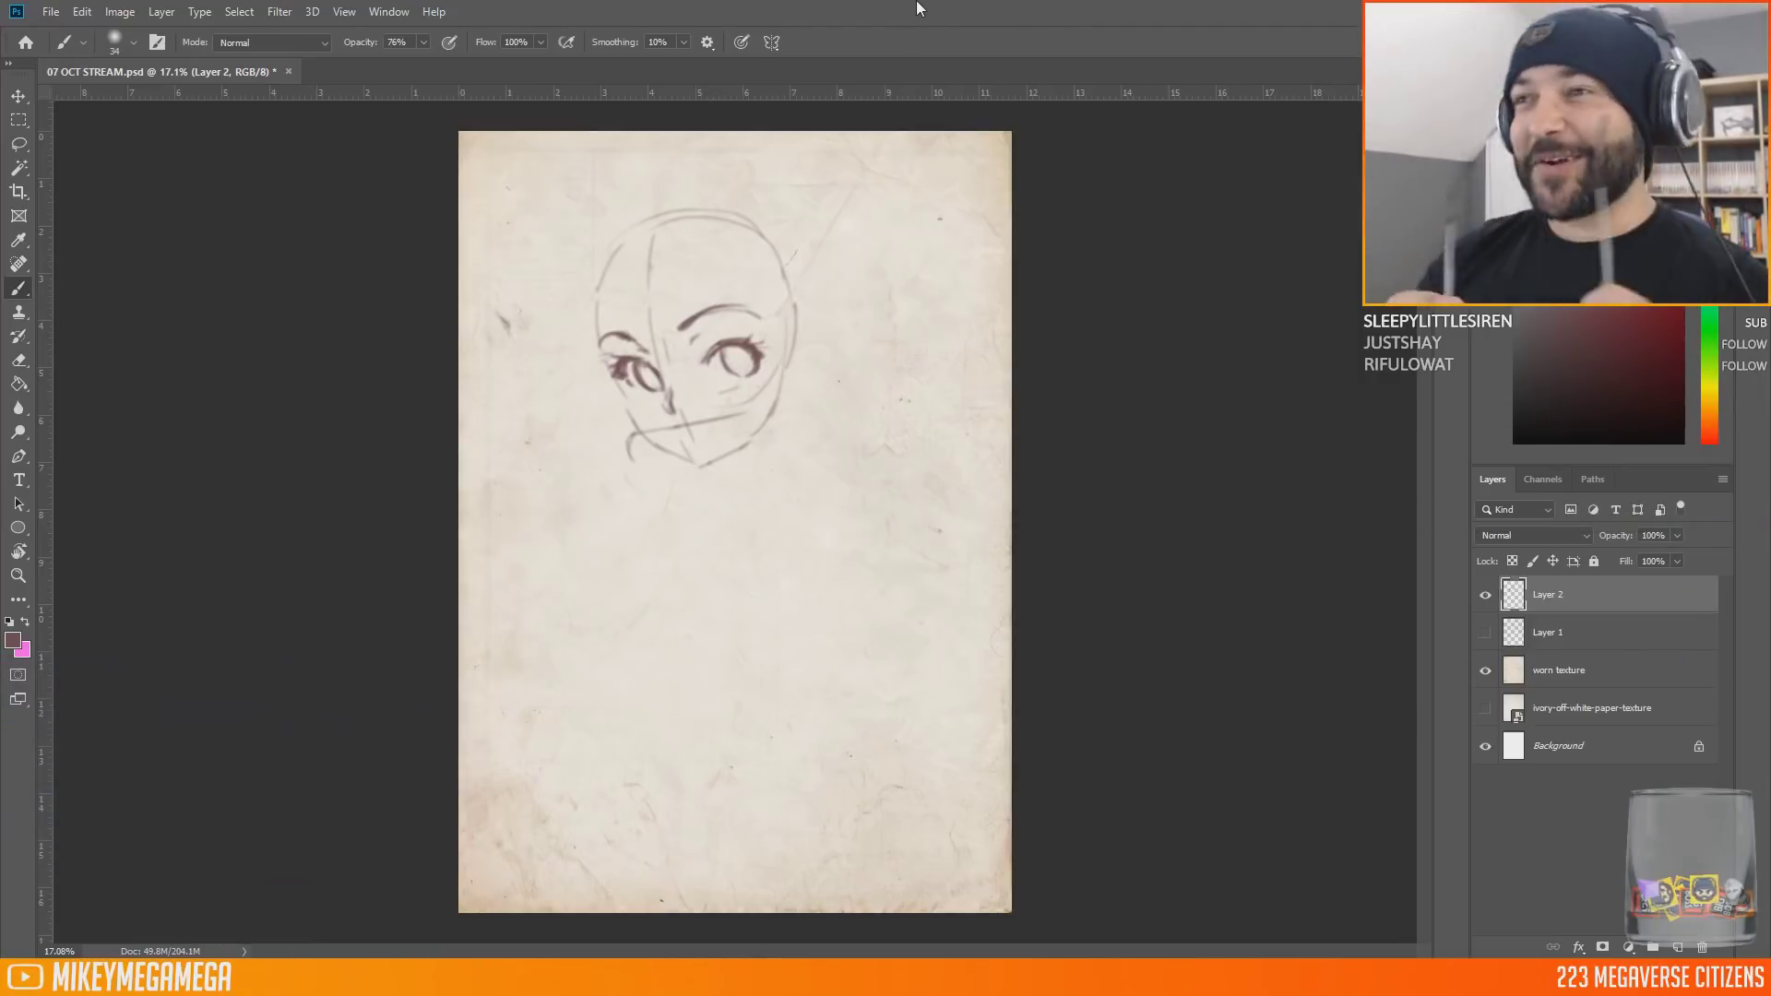
pyautogui.moveTo(743, 415); pyautogui.dragTo(745, 443)
pyautogui.moveTo(643, 466); pyautogui.dragTo(748, 451)
pyautogui.moveTo(633, 433); pyautogui.dragTo(742, 413)
pyautogui.moveTo(626, 437); pyautogui.dragTo(645, 468)
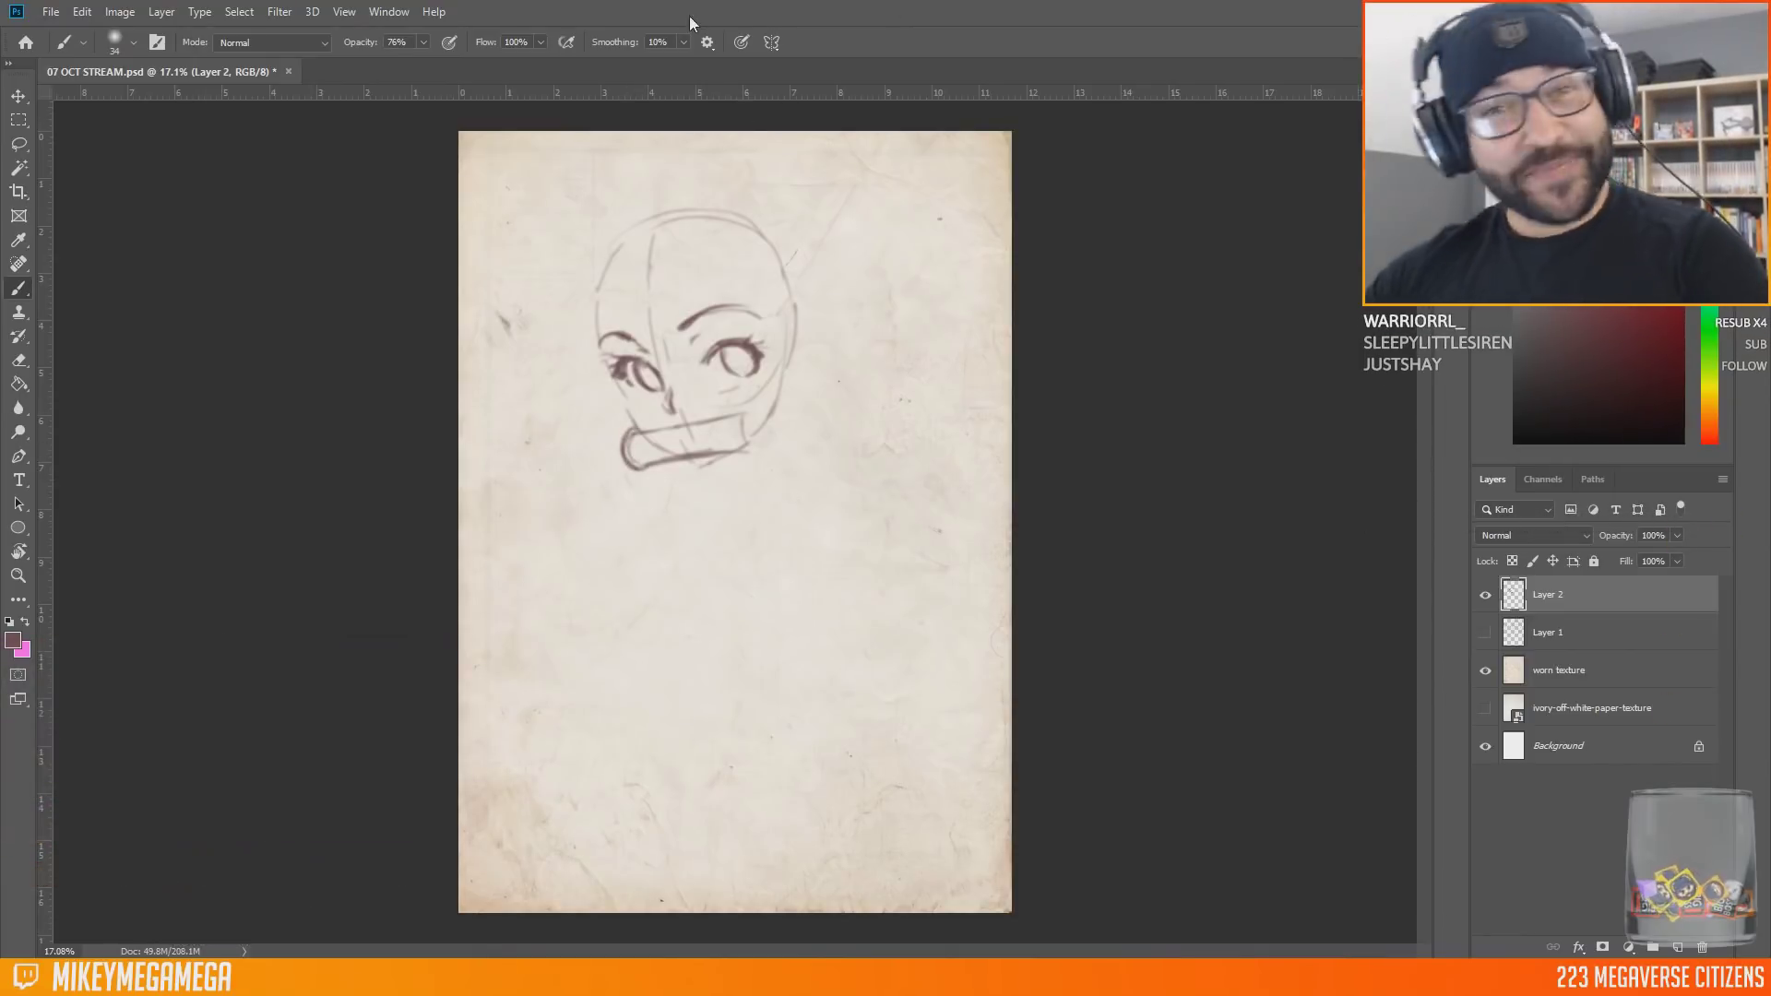
pyautogui.moveTo(739, 412); pyautogui.dragTo(755, 450)
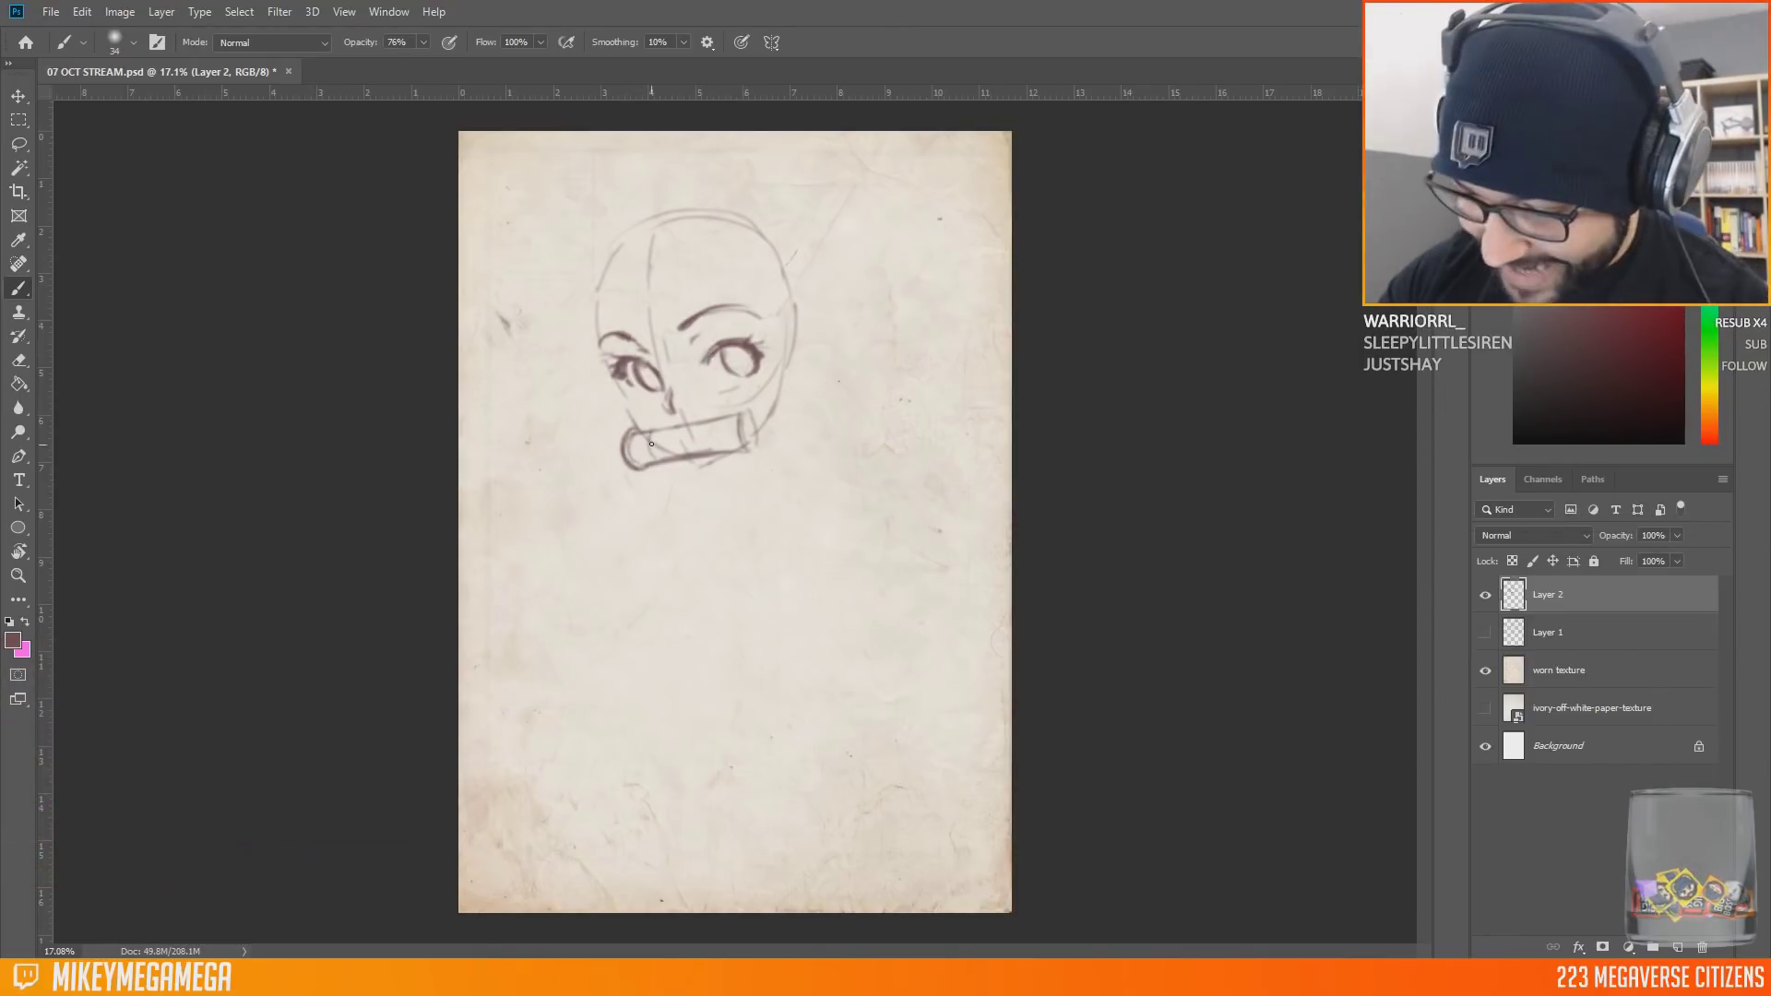
pyautogui.moveTo(649, 427); pyautogui.dragTo(656, 465)
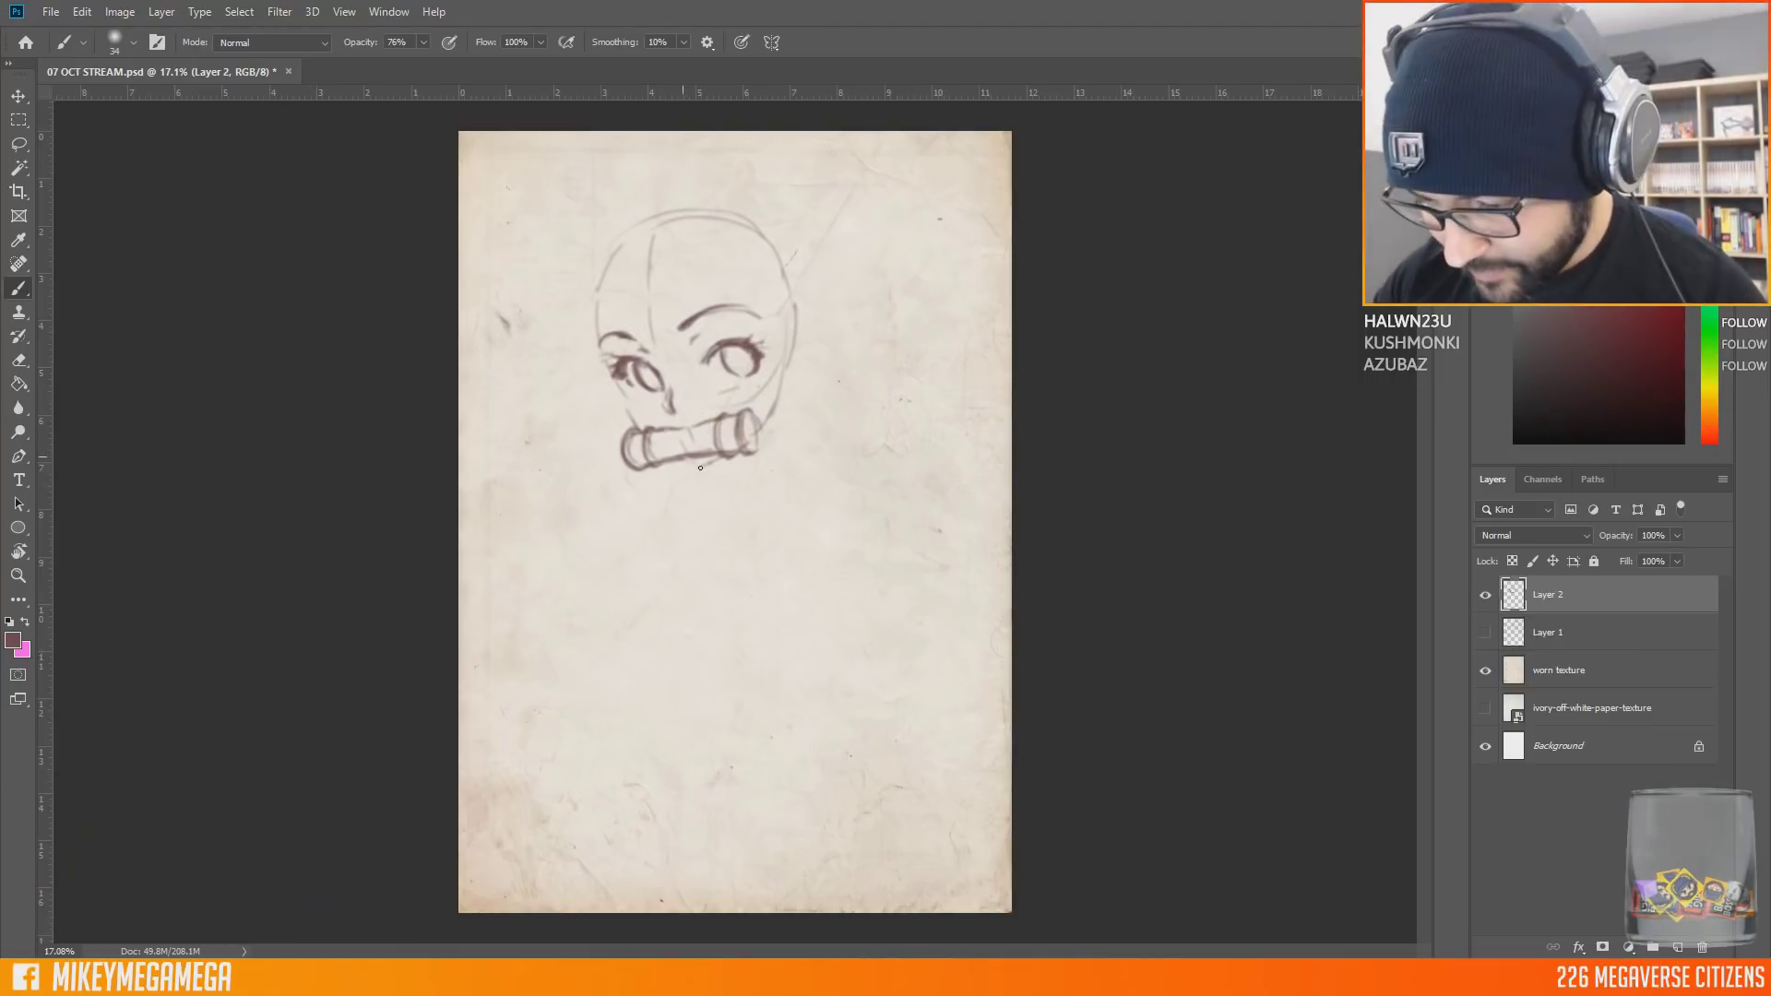
pyautogui.moveTo(786, 367); pyautogui.dragTo(758, 436)
pyautogui.moveTo(625, 415); pyautogui.dragTo(630, 436)
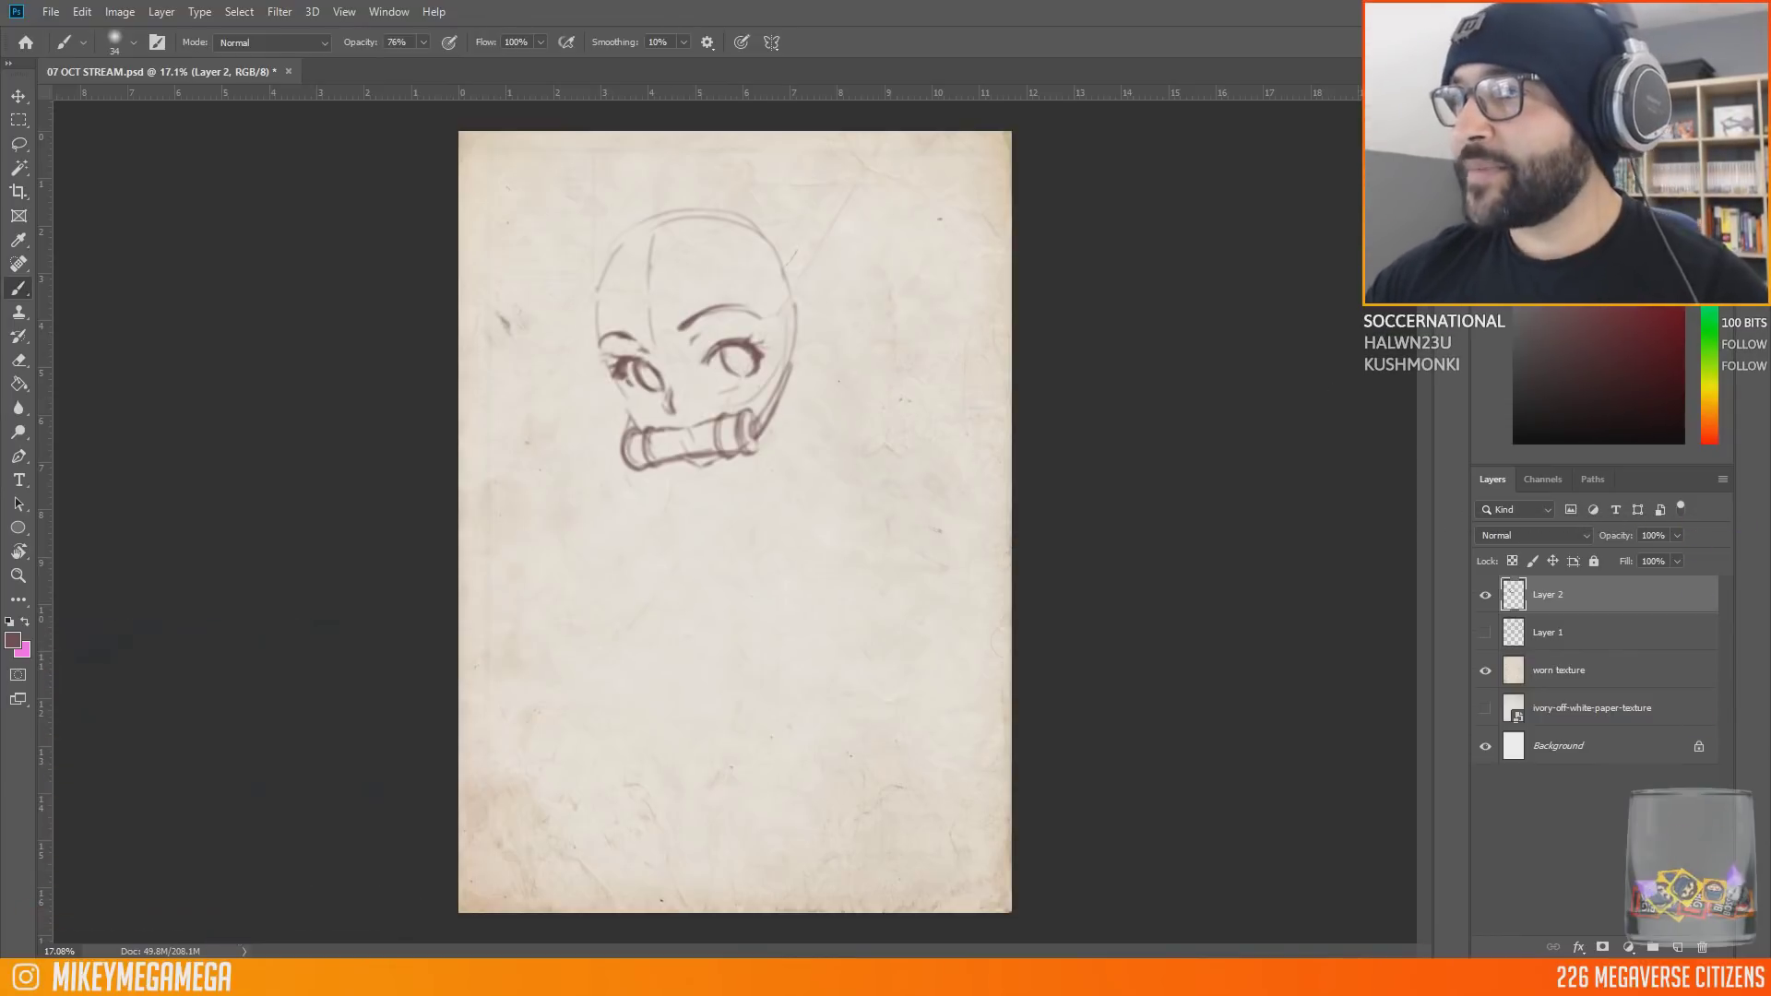
# Step: Sketch the swept hairline across the forehead and the curve of hair over the crown
pyautogui.moveTo(629, 226)
pyautogui.mouseDown()
pyautogui.moveTo(616, 277)
pyautogui.moveTo(677, 212)
pyautogui.mouseUp()
pyautogui.moveTo(616, 269)
pyautogui.mouseDown()
pyautogui.moveTo(664, 250)
pyautogui.moveTo(667, 221)
pyautogui.moveTo(773, 245)
pyautogui.mouseUp()
pyautogui.moveTo(632, 194)
pyautogui.mouseDown()
pyautogui.moveTo(615, 250)
pyautogui.moveTo(701, 182)
pyautogui.mouseUp()
pyautogui.moveTo(616, 271)
pyautogui.mouseDown()
pyautogui.moveTo(645, 243)
pyautogui.moveTo(767, 219)
pyautogui.mouseUp()
pyautogui.moveTo(683, 212); pyautogui.dragTo(765, 232)
pyautogui.moveTo(645, 262); pyautogui.dragTo(771, 229)
# Step: Sketch a knotted ribbon with pointed tails beside the head and add pupils to both eyes
pyautogui.moveTo(715, 259); pyautogui.dragTo(944, 157)
pyautogui.moveTo(819, 168); pyautogui.dragTo(838, 132)
pyautogui.moveTo(851, 140)
pyautogui.mouseDown()
pyautogui.moveTo(873, 164)
pyautogui.moveTo(834, 132)
pyautogui.mouseUp()
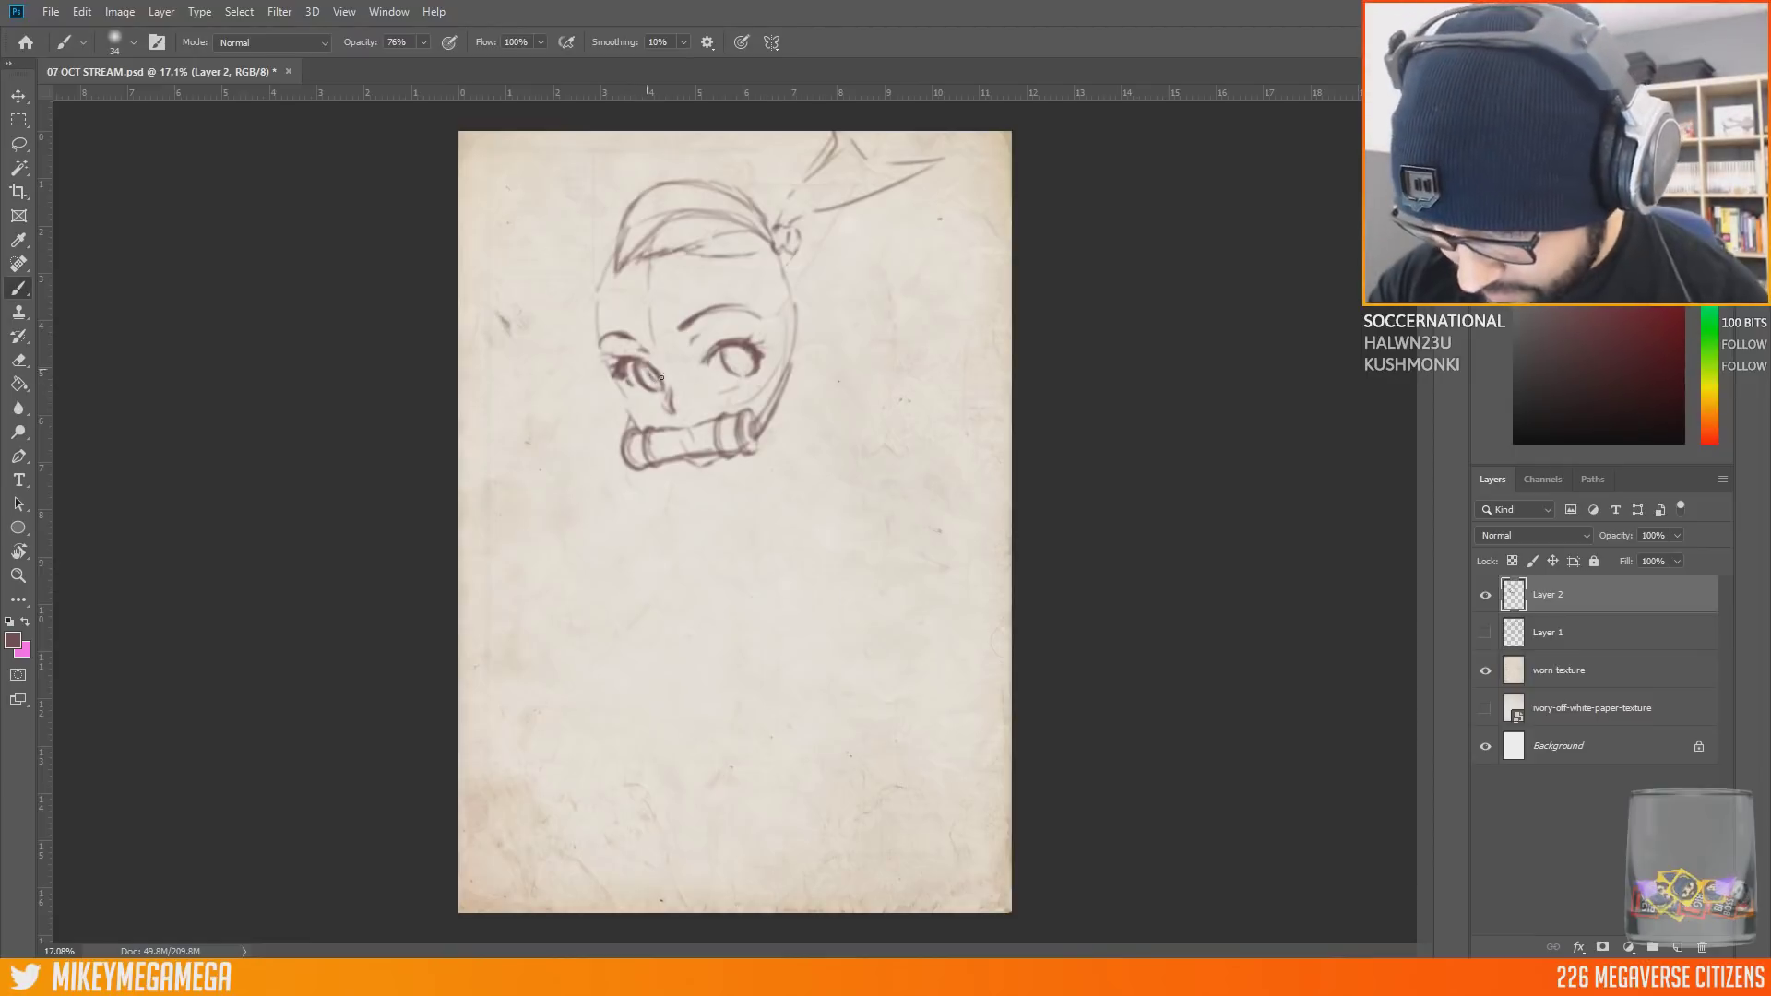
pyautogui.moveTo(643, 370); pyautogui.dragTo(654, 379)
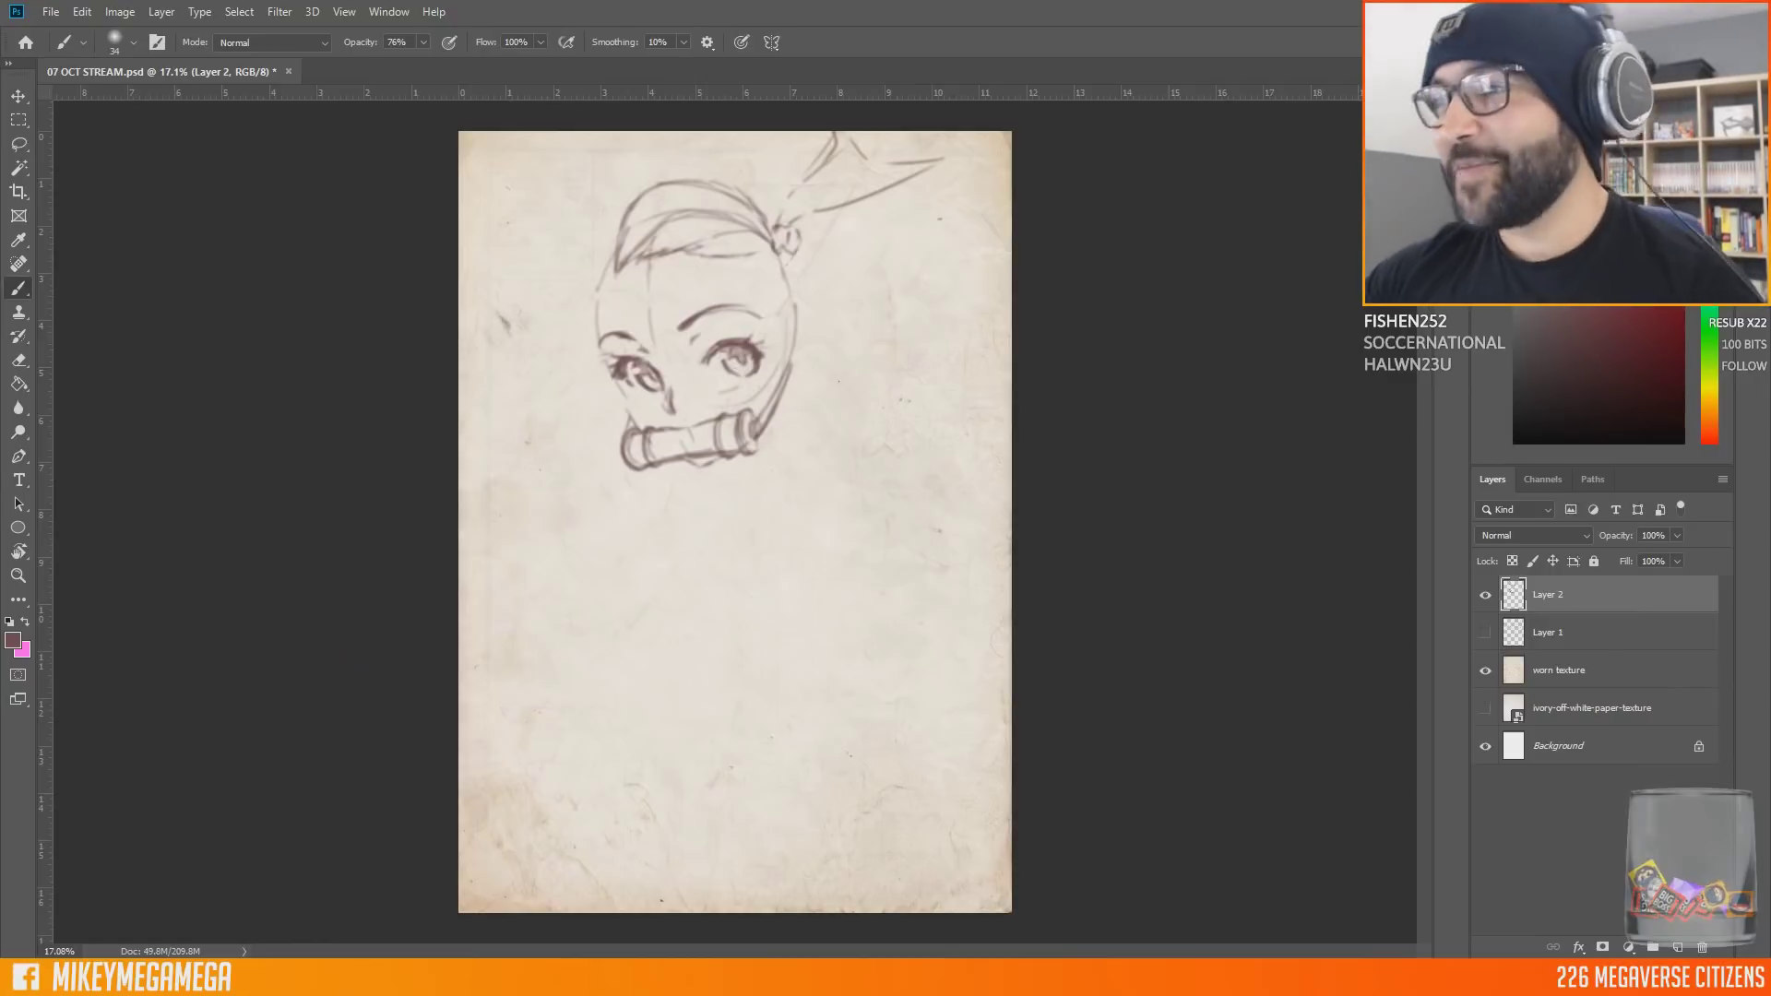
# Step: Doodle a central oval with crossing guide lines and a horizontal bar with downward curves below the head
pyautogui.moveTo(666, 636); pyautogui.dragTo(763, 613)
pyautogui.moveTo(715, 571)
pyautogui.mouseDown()
pyautogui.moveTo(760, 644)
pyautogui.moveTo(671, 652)
pyautogui.moveTo(751, 669)
pyautogui.moveTo(719, 698)
pyautogui.mouseUp()
pyautogui.moveTo(764, 600); pyautogui.dragTo(743, 696)
pyautogui.moveTo(636, 727); pyautogui.dragTo(815, 725)
pyautogui.moveTo(721, 706); pyautogui.dragTo(724, 805)
pyautogui.moveTo(671, 734); pyautogui.dragTo(650, 830)
pyautogui.moveTo(764, 736); pyautogui.dragTo(780, 850)
# Step: Doodle two wide ovals with crossed guides beneath the head and extend the outlines of the lower shapes
pyautogui.moveTo(602, 502); pyautogui.dragTo(618, 574)
pyautogui.moveTo(641, 481)
pyautogui.mouseDown()
pyautogui.moveTo(710, 549)
pyautogui.moveTo(752, 489)
pyautogui.mouseUp()
pyautogui.moveTo(729, 544); pyautogui.dragTo(853, 576)
pyautogui.moveTo(757, 475); pyautogui.dragTo(862, 553)
pyautogui.moveTo(571, 521)
pyautogui.mouseDown()
pyautogui.moveTo(853, 516)
pyautogui.moveTo(805, 558)
pyautogui.mouseUp()
pyautogui.moveTo(632, 484); pyautogui.dragTo(632, 561)
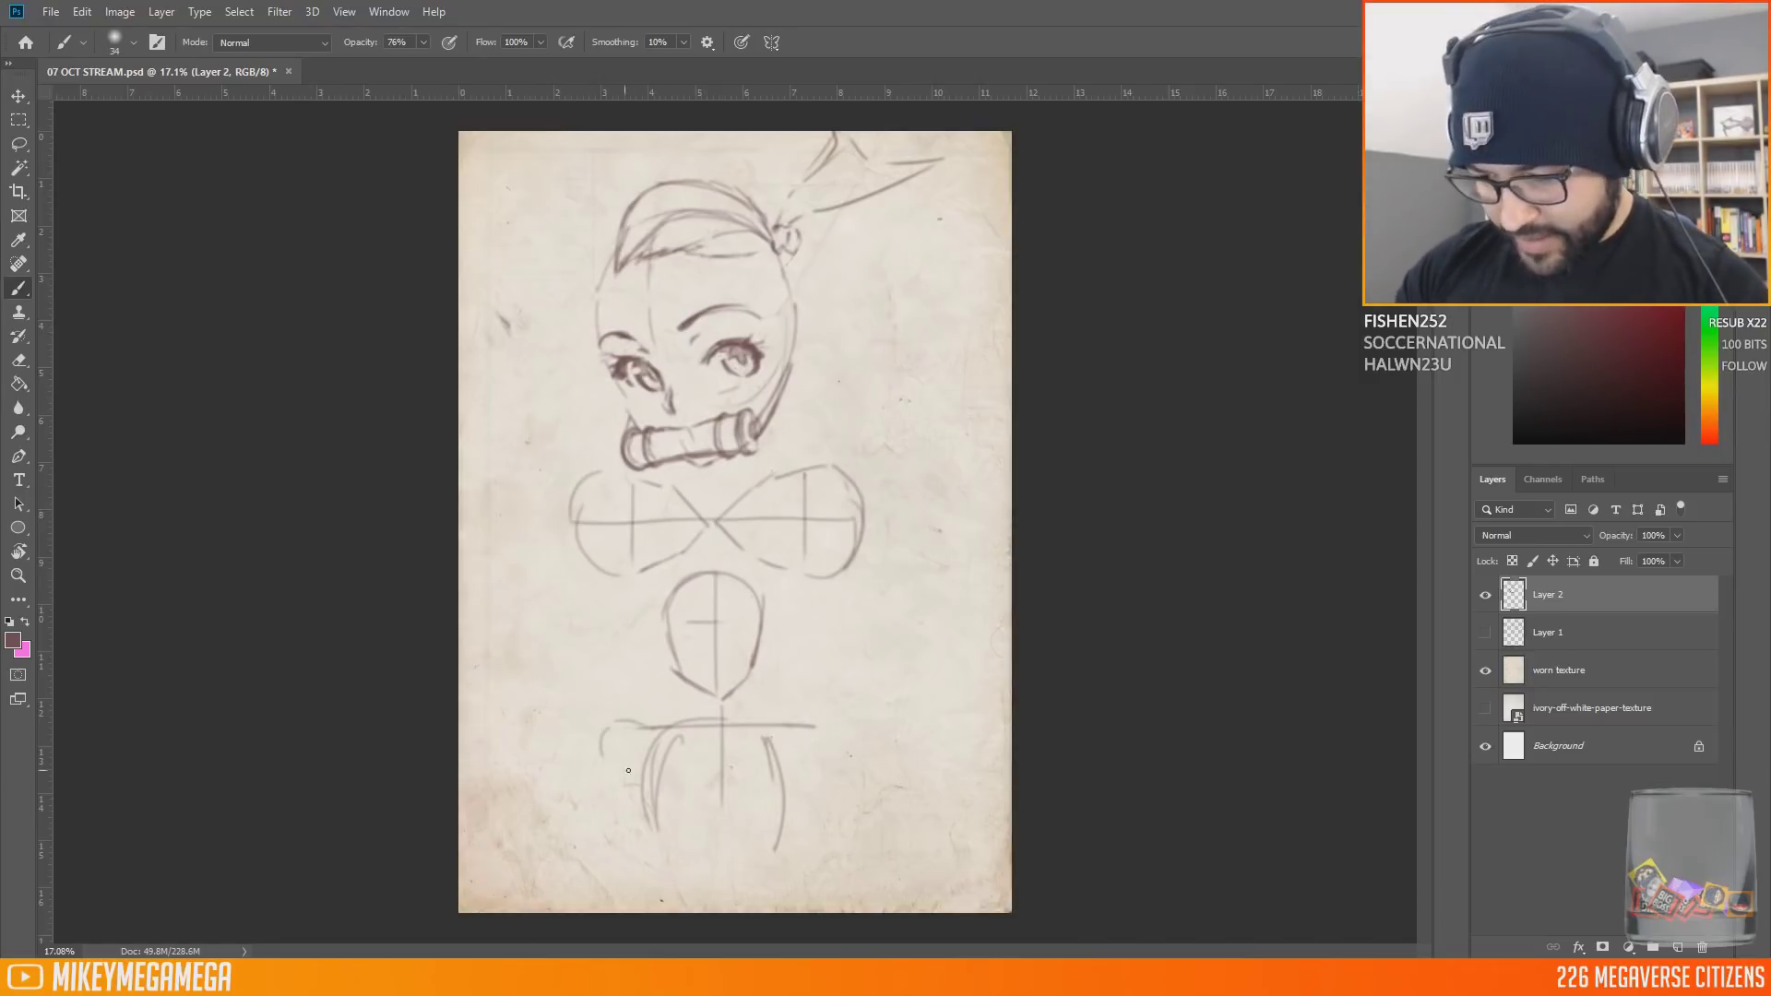
pyautogui.moveTo(599, 743); pyautogui.dragTo(644, 725)
pyautogui.moveTo(786, 728); pyautogui.dragTo(811, 767)
pyautogui.moveTo(595, 466); pyautogui.dragTo(597, 807)
pyautogui.moveTo(839, 466)
pyautogui.mouseDown()
pyautogui.moveTo(846, 867)
pyautogui.moveTo(761, 468)
pyautogui.moveTo(668, 574)
pyautogui.moveTo(941, 505)
pyautogui.mouseUp()
# Step: Lasso and delete all the doodled shapes below the head, then deselect and return to the brush
pyautogui.press('l')
pyautogui.press('Delete')
pyautogui.hotkey('ctrl', 'd')
pyautogui.press('b')
pyautogui.press('l')
pyautogui.moveTo(775, 558); pyautogui.dragTo(989, 595)
pyautogui.press('Delete')
pyautogui.hotkey('ctrl', 'd')
pyautogui.press('b')
# Step: Sketch the raised hair volume over the crown and a long outer strand sweeping down the left of the face
pyautogui.moveTo(628, 190)
pyautogui.mouseDown()
pyautogui.moveTo(715, 155)
pyautogui.moveTo(789, 195)
pyautogui.moveTo(674, 155)
pyautogui.moveTo(751, 150)
pyautogui.moveTo(788, 189)
pyautogui.mouseUp()
pyautogui.hotkey('ctrl', 'z')
pyautogui.moveTo(606, 270)
pyautogui.mouseDown()
pyautogui.moveTo(552, 318)
pyautogui.moveTo(478, 498)
pyautogui.moveTo(493, 515)
pyautogui.moveTo(573, 258)
pyautogui.mouseUp()
pyautogui.moveTo(565, 284); pyautogui.dragTo(469, 496)
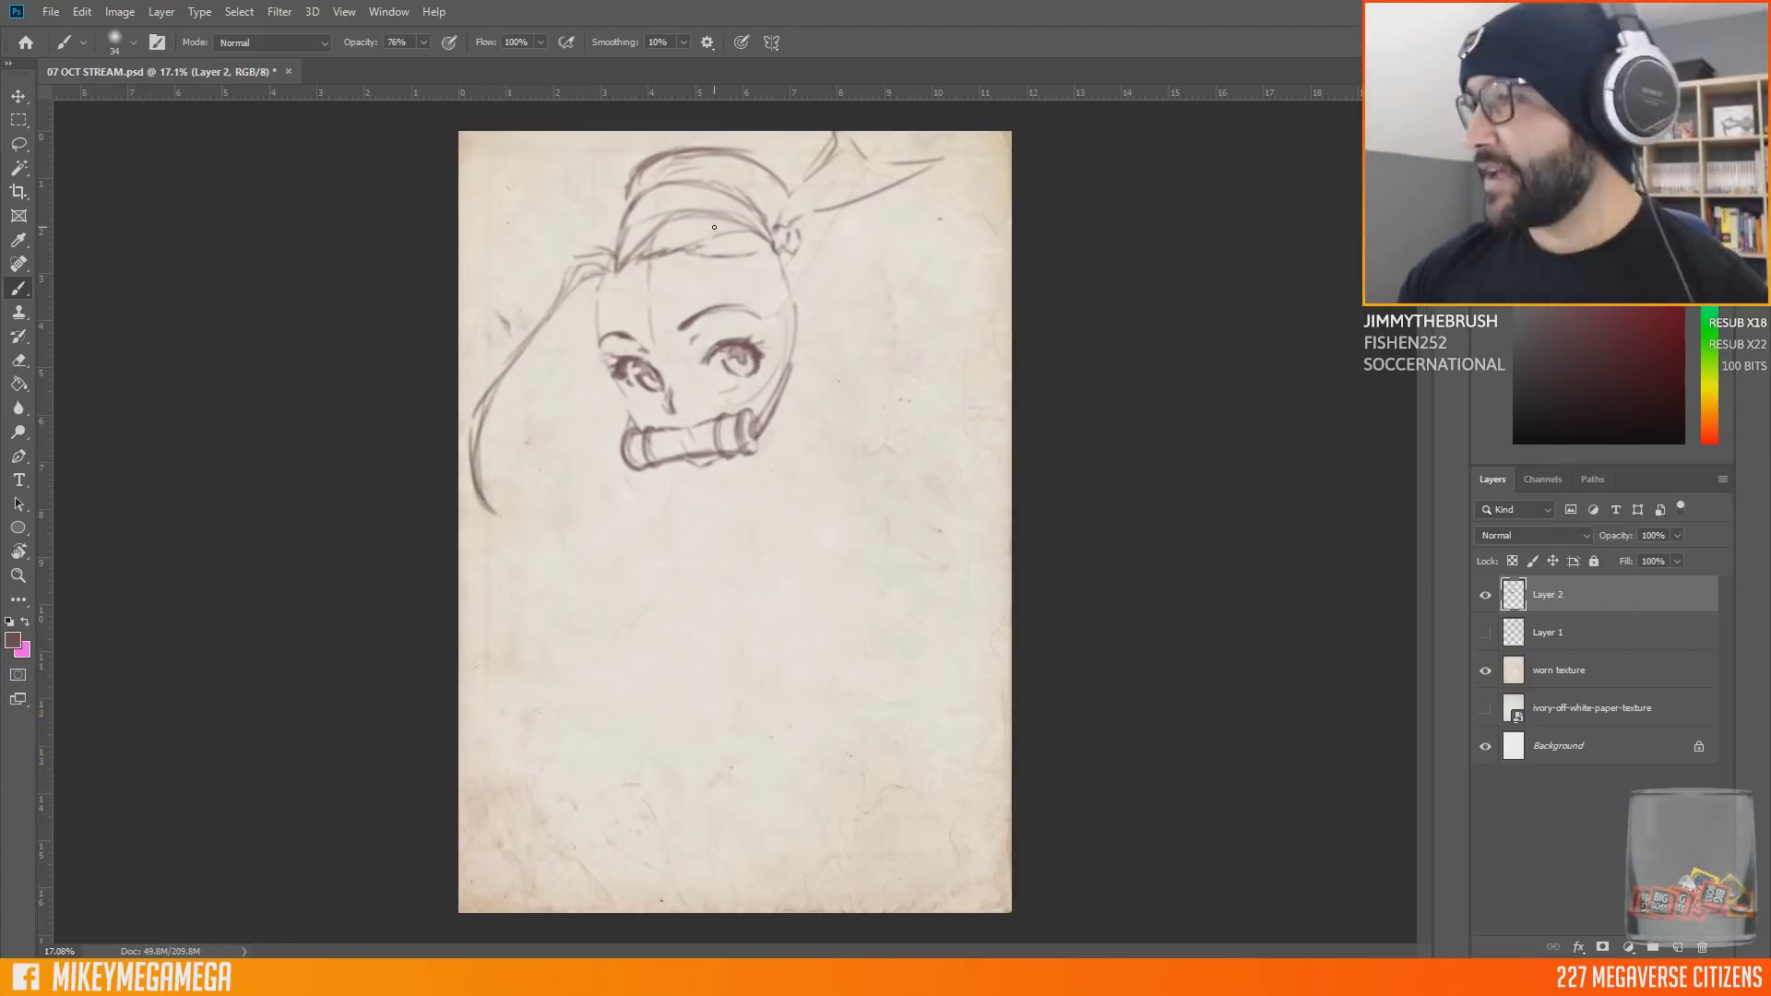
pyautogui.moveTo(551, 297); pyautogui.dragTo(605, 197)
pyautogui.moveTo(566, 277)
pyautogui.mouseDown()
pyautogui.moveTo(632, 179)
pyautogui.moveTo(601, 207)
pyautogui.mouseUp()
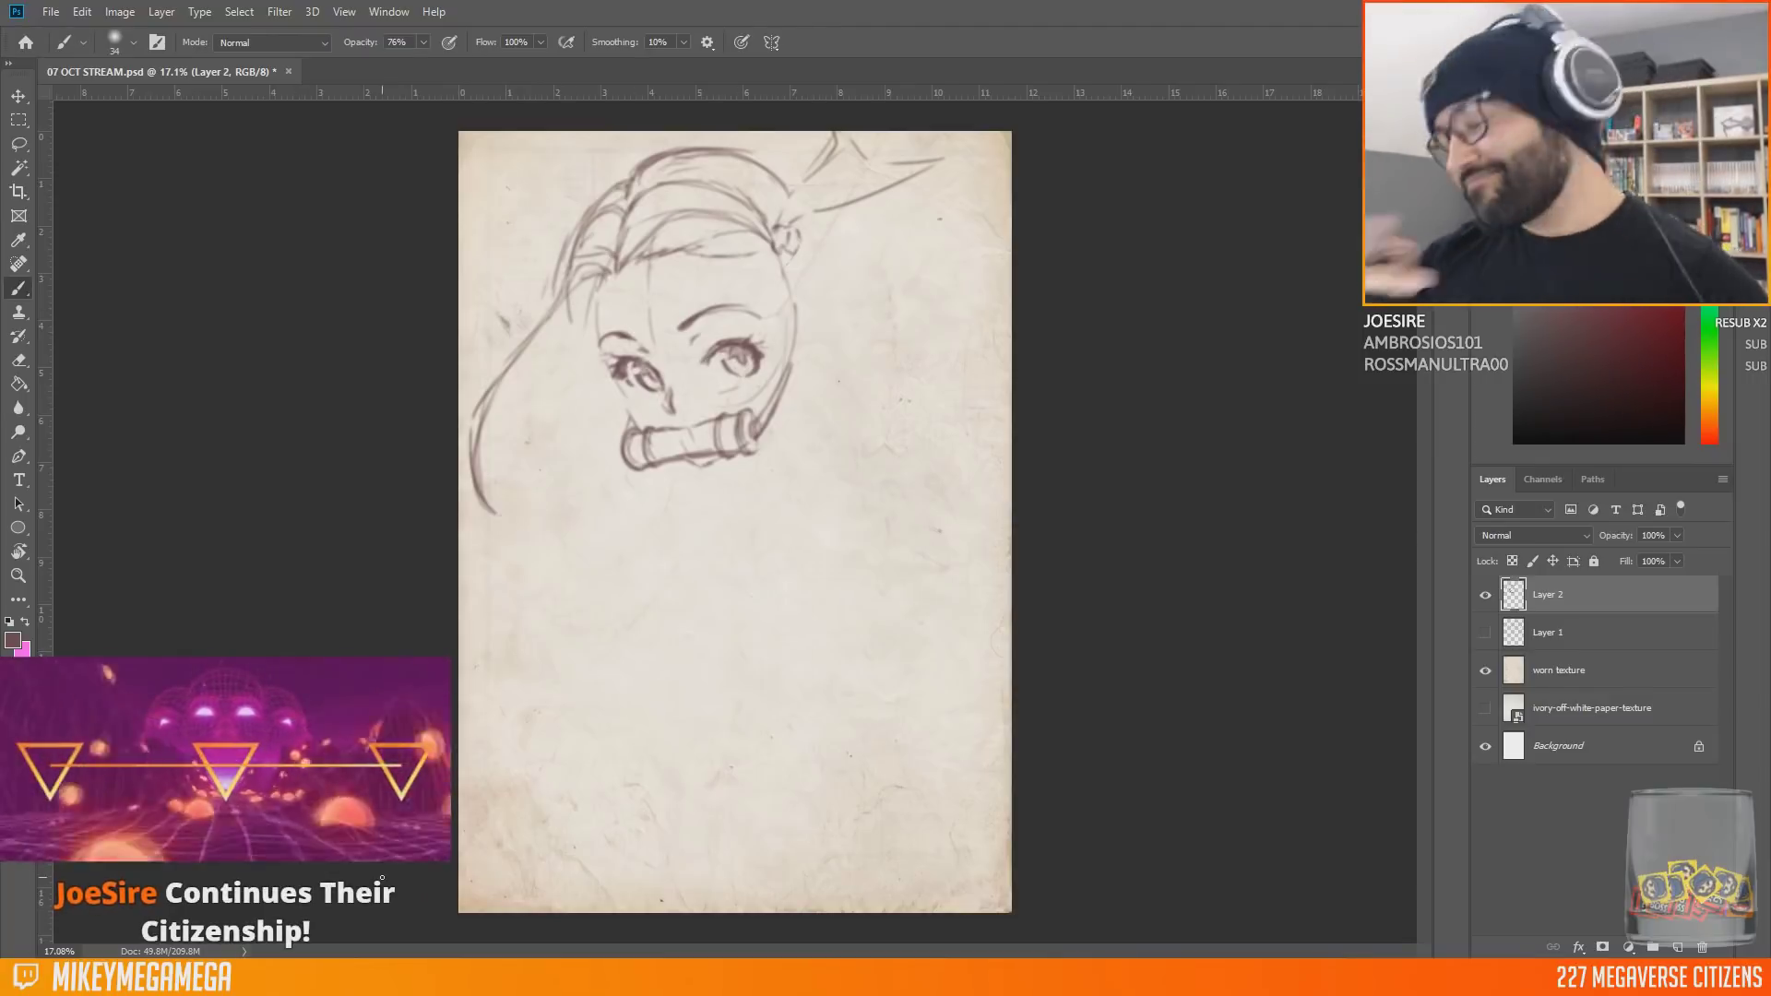
# Step: Build up the left hair lock with long inner strands tapering to a point and refine the hairline
pyautogui.moveTo(591, 258)
pyautogui.mouseDown()
pyautogui.moveTo(507, 401)
pyautogui.moveTo(541, 496)
pyautogui.mouseUp()
pyautogui.moveTo(533, 415); pyautogui.dragTo(559, 513)
pyautogui.moveTo(595, 269); pyautogui.dragTo(570, 544)
pyautogui.moveTo(535, 353); pyautogui.dragTo(535, 510)
pyautogui.moveTo(549, 306)
pyautogui.mouseDown()
pyautogui.moveTo(540, 528)
pyautogui.moveTo(565, 544)
pyautogui.moveTo(561, 353)
pyautogui.mouseUp()
pyautogui.moveTo(591, 267); pyautogui.dragTo(526, 369)
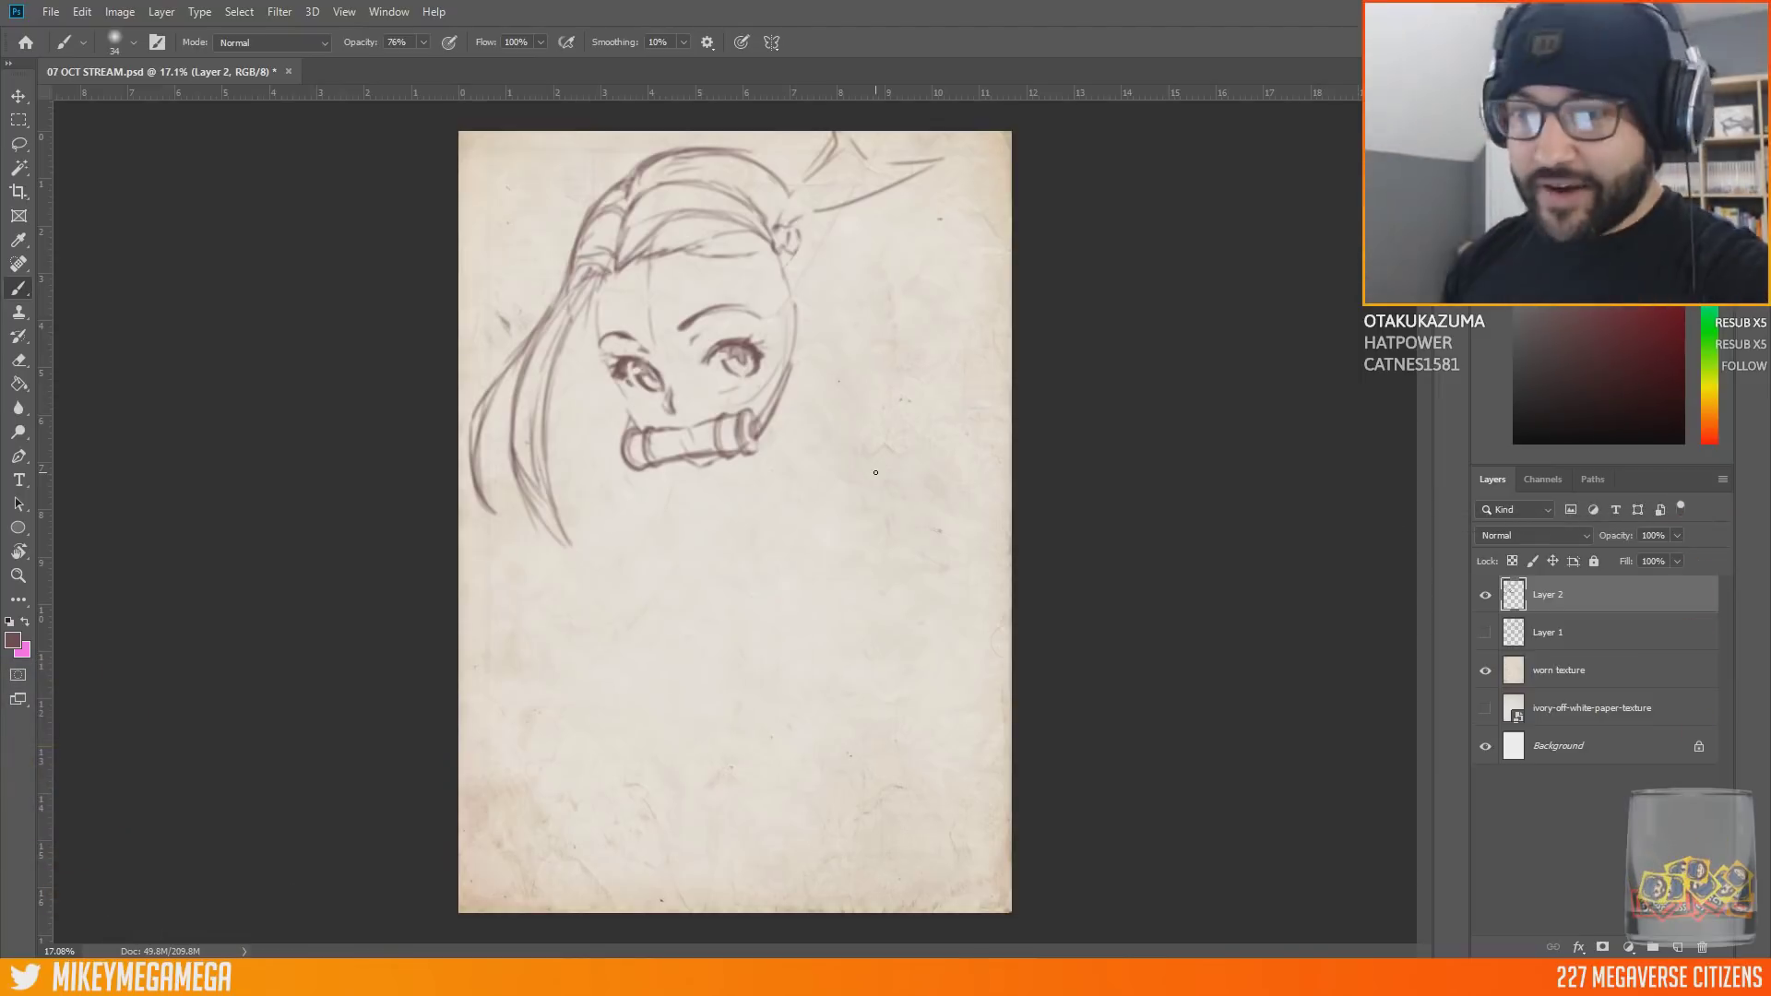
pyautogui.moveTo(682, 226); pyautogui.dragTo(633, 255)
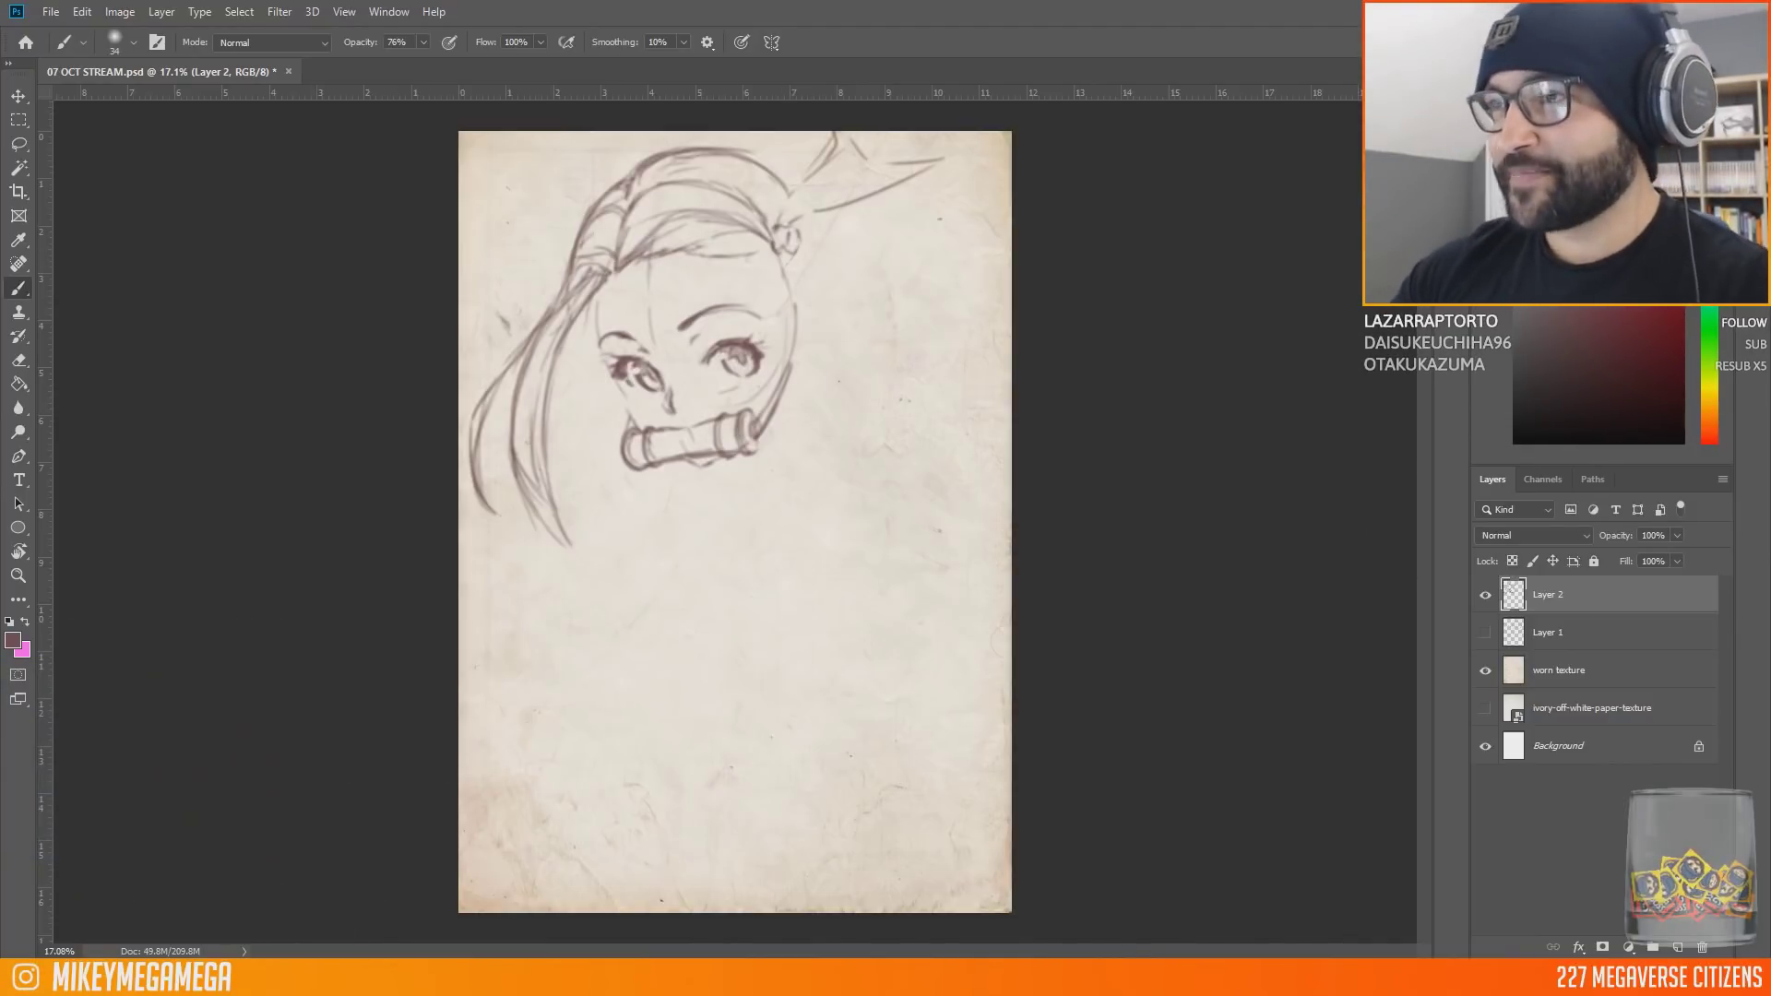
pyautogui.moveTo(534, 501); pyautogui.dragTo(589, 560)
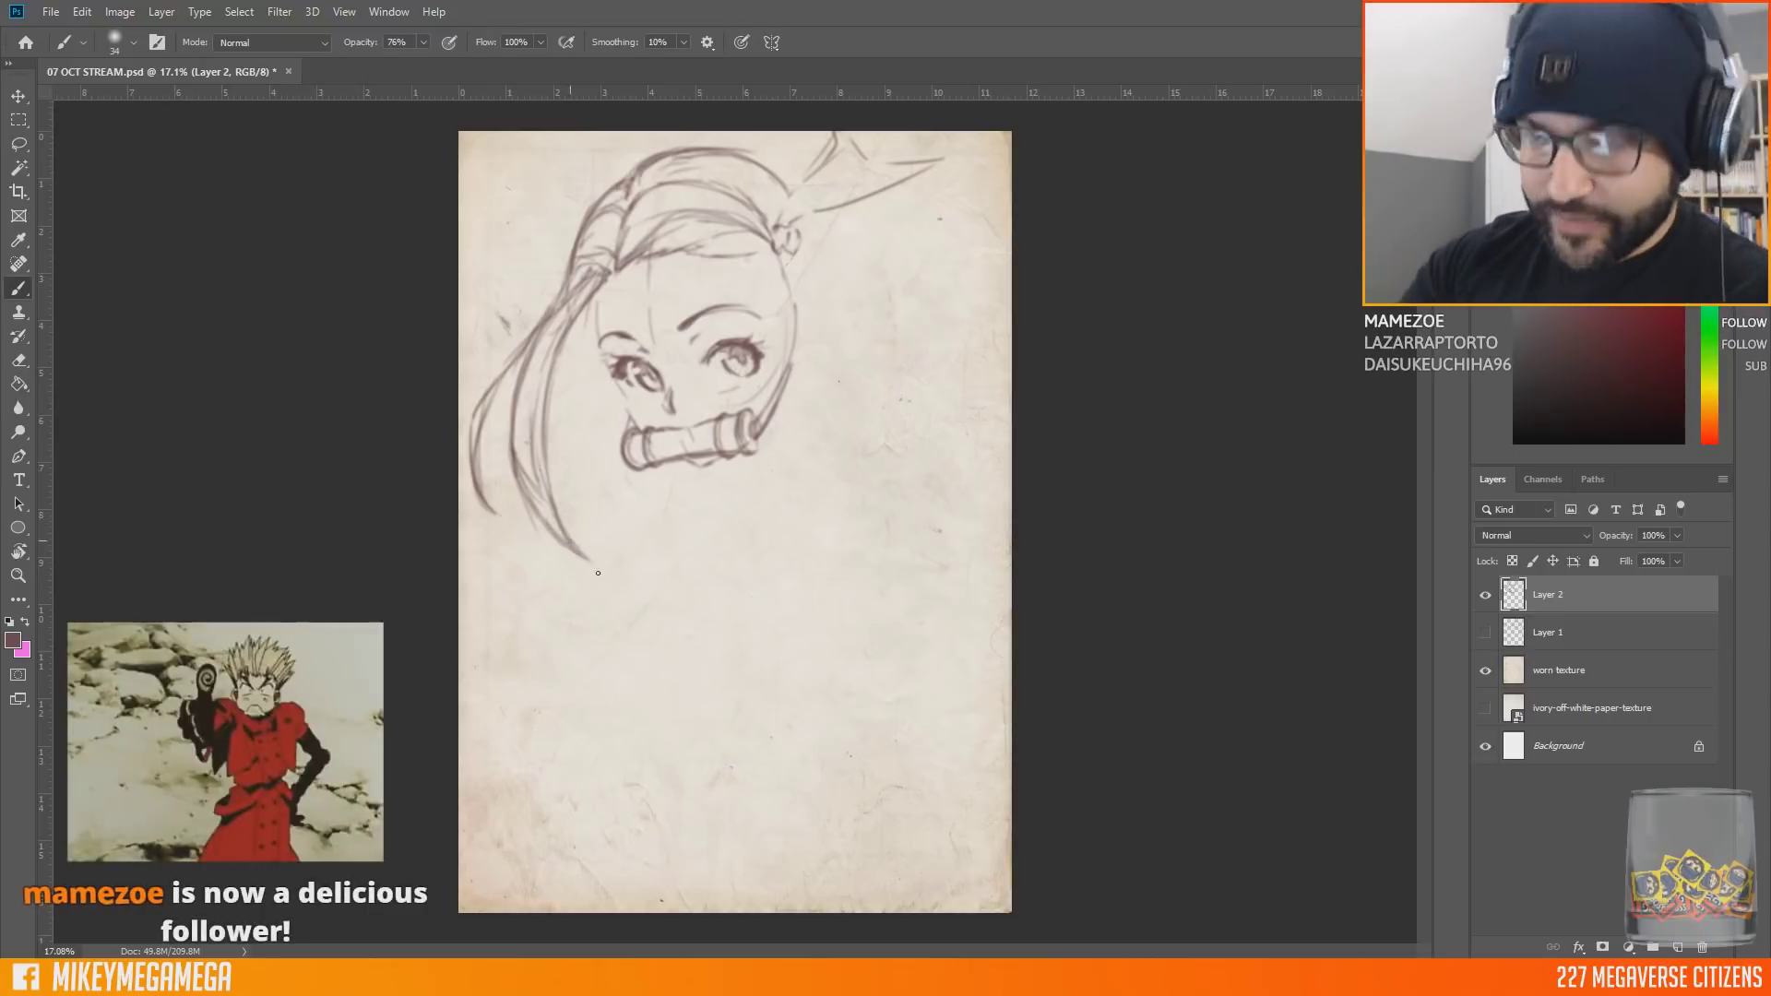
# Step: Sketch a long lock hanging from the ribbon past the right cheek, ending in split, pointed tips below the chin
pyautogui.moveTo(791, 254); pyautogui.dragTo(786, 313)
pyautogui.moveTo(743, 292)
pyautogui.mouseDown()
pyautogui.moveTo(784, 293)
pyautogui.moveTo(775, 439)
pyautogui.mouseUp()
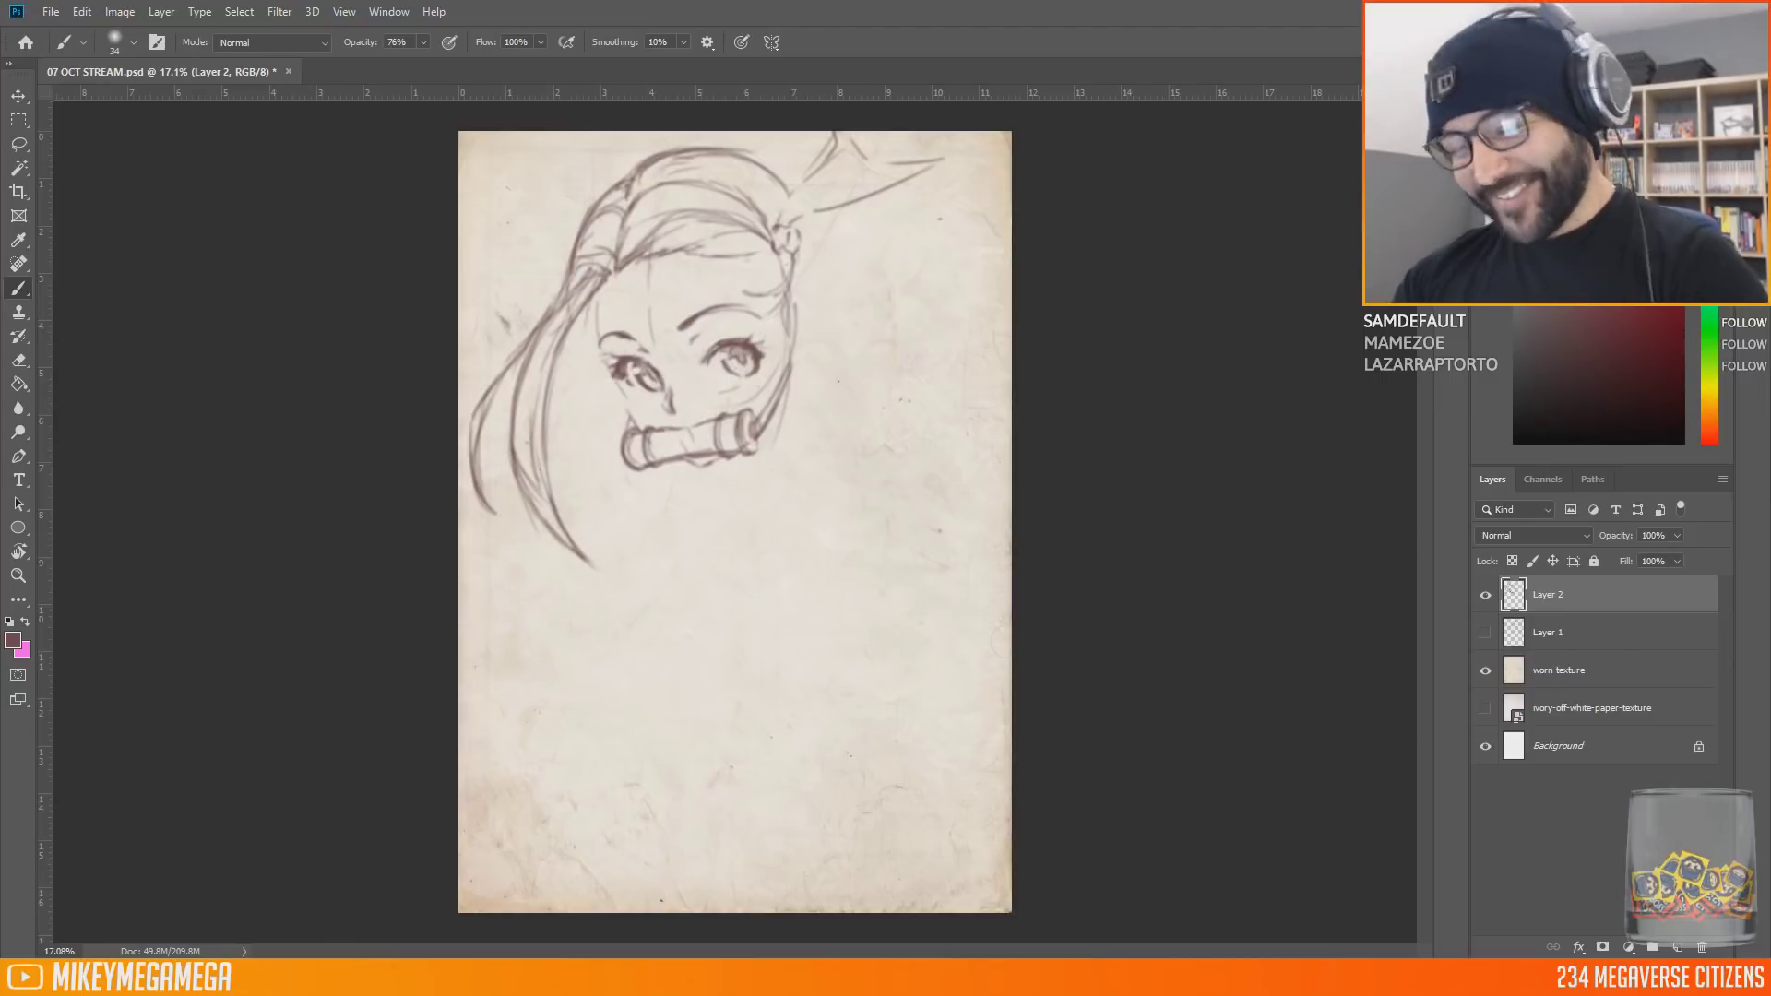
pyautogui.moveTo(791, 309); pyautogui.dragTo(766, 598)
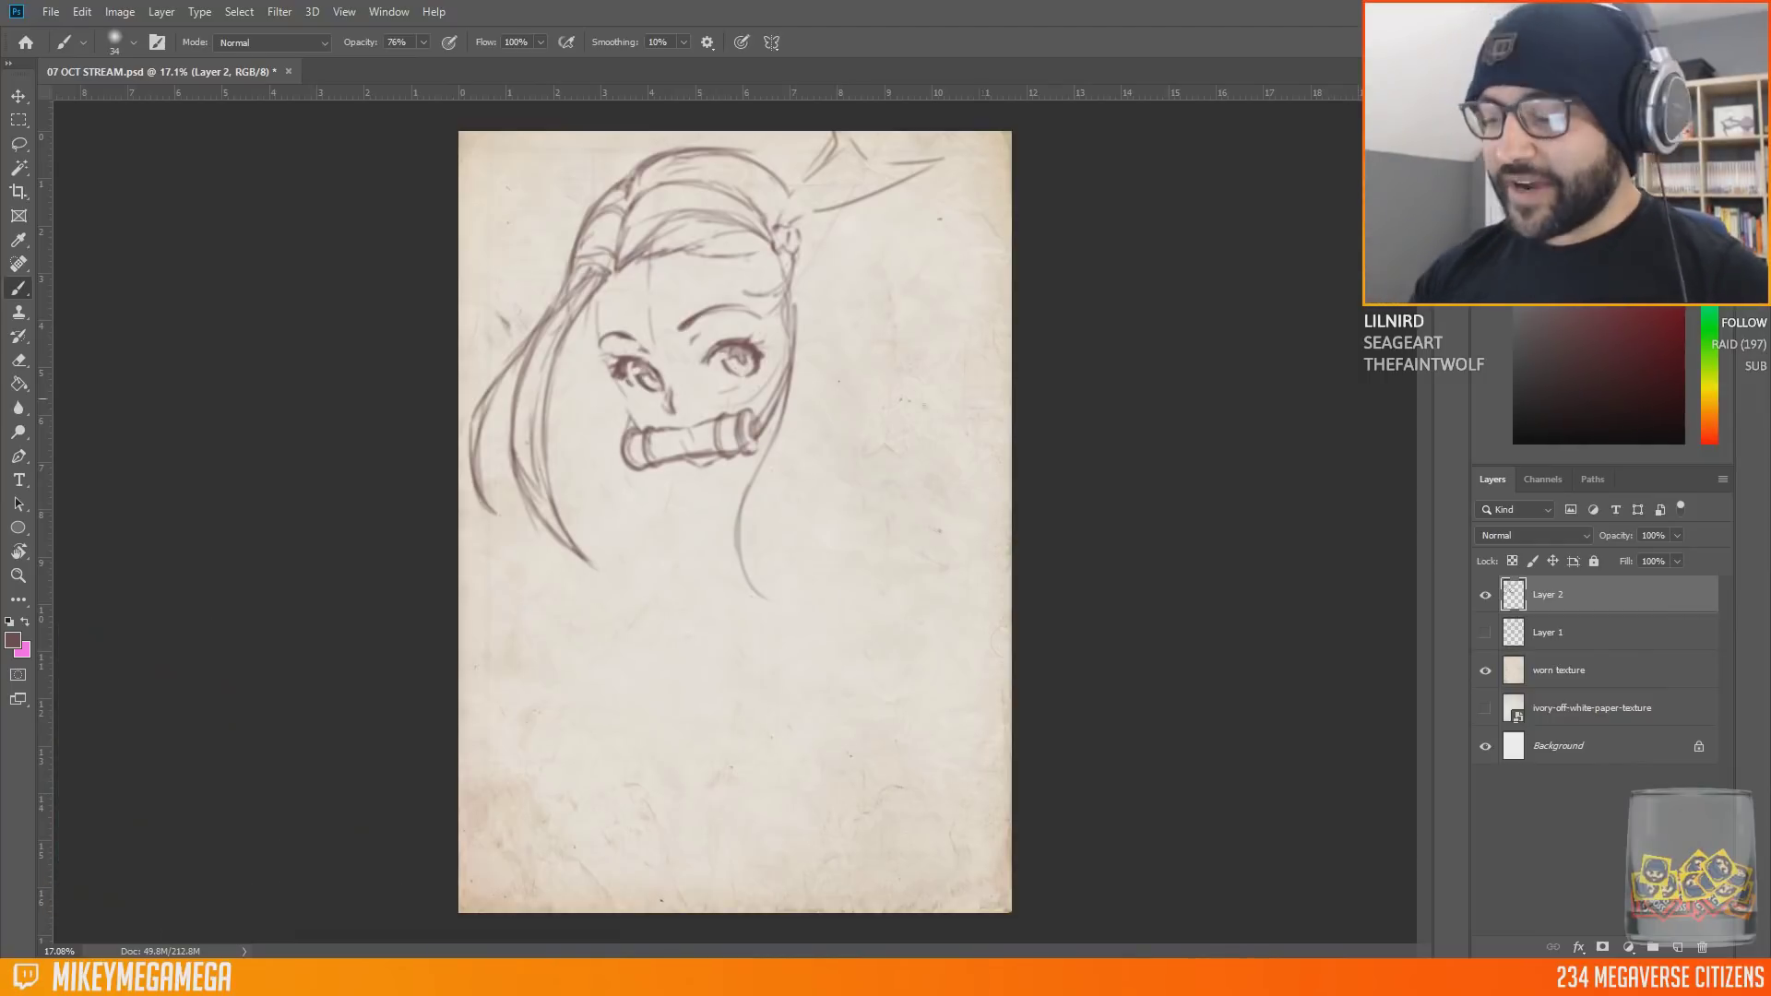
pyautogui.moveTo(746, 496); pyautogui.dragTo(737, 590)
pyautogui.moveTo(795, 323); pyautogui.dragTo(781, 466)
pyautogui.moveTo(766, 551); pyautogui.dragTo(812, 634)
pyautogui.moveTo(766, 528); pyautogui.dragTo(817, 633)
pyautogui.moveTo(799, 340); pyautogui.dragTo(789, 441)
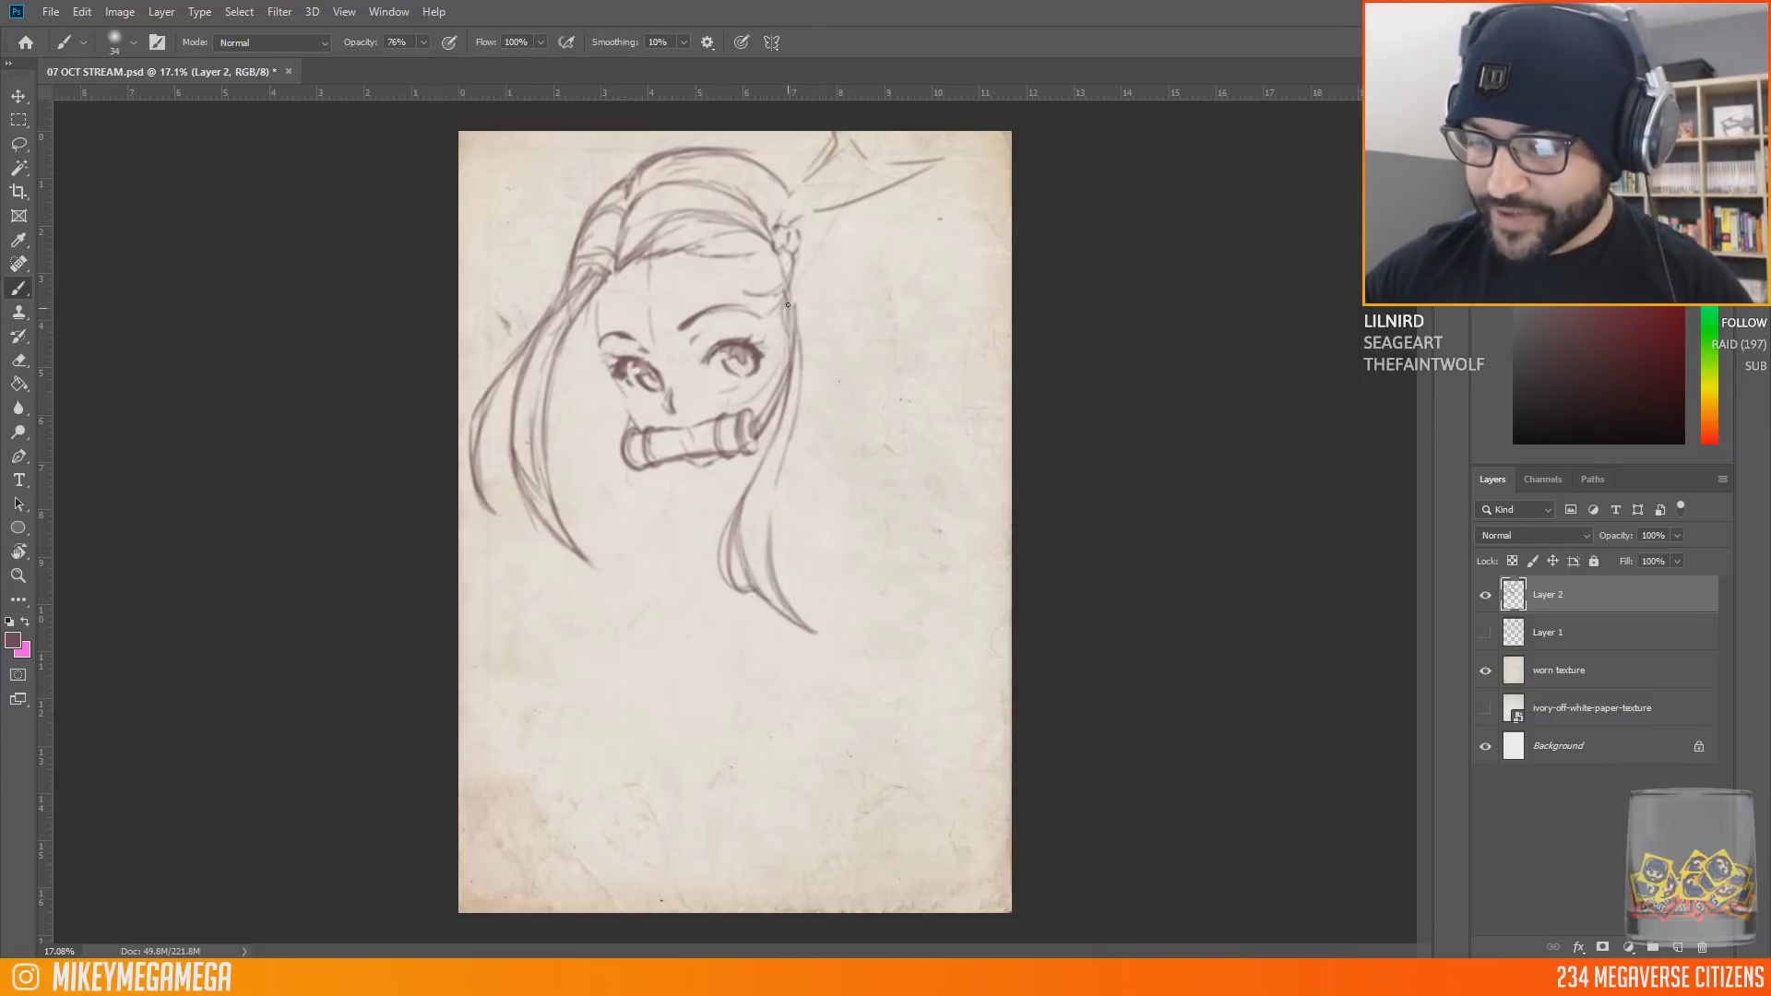
pyautogui.moveTo(791, 305); pyautogui.dragTo(724, 532)
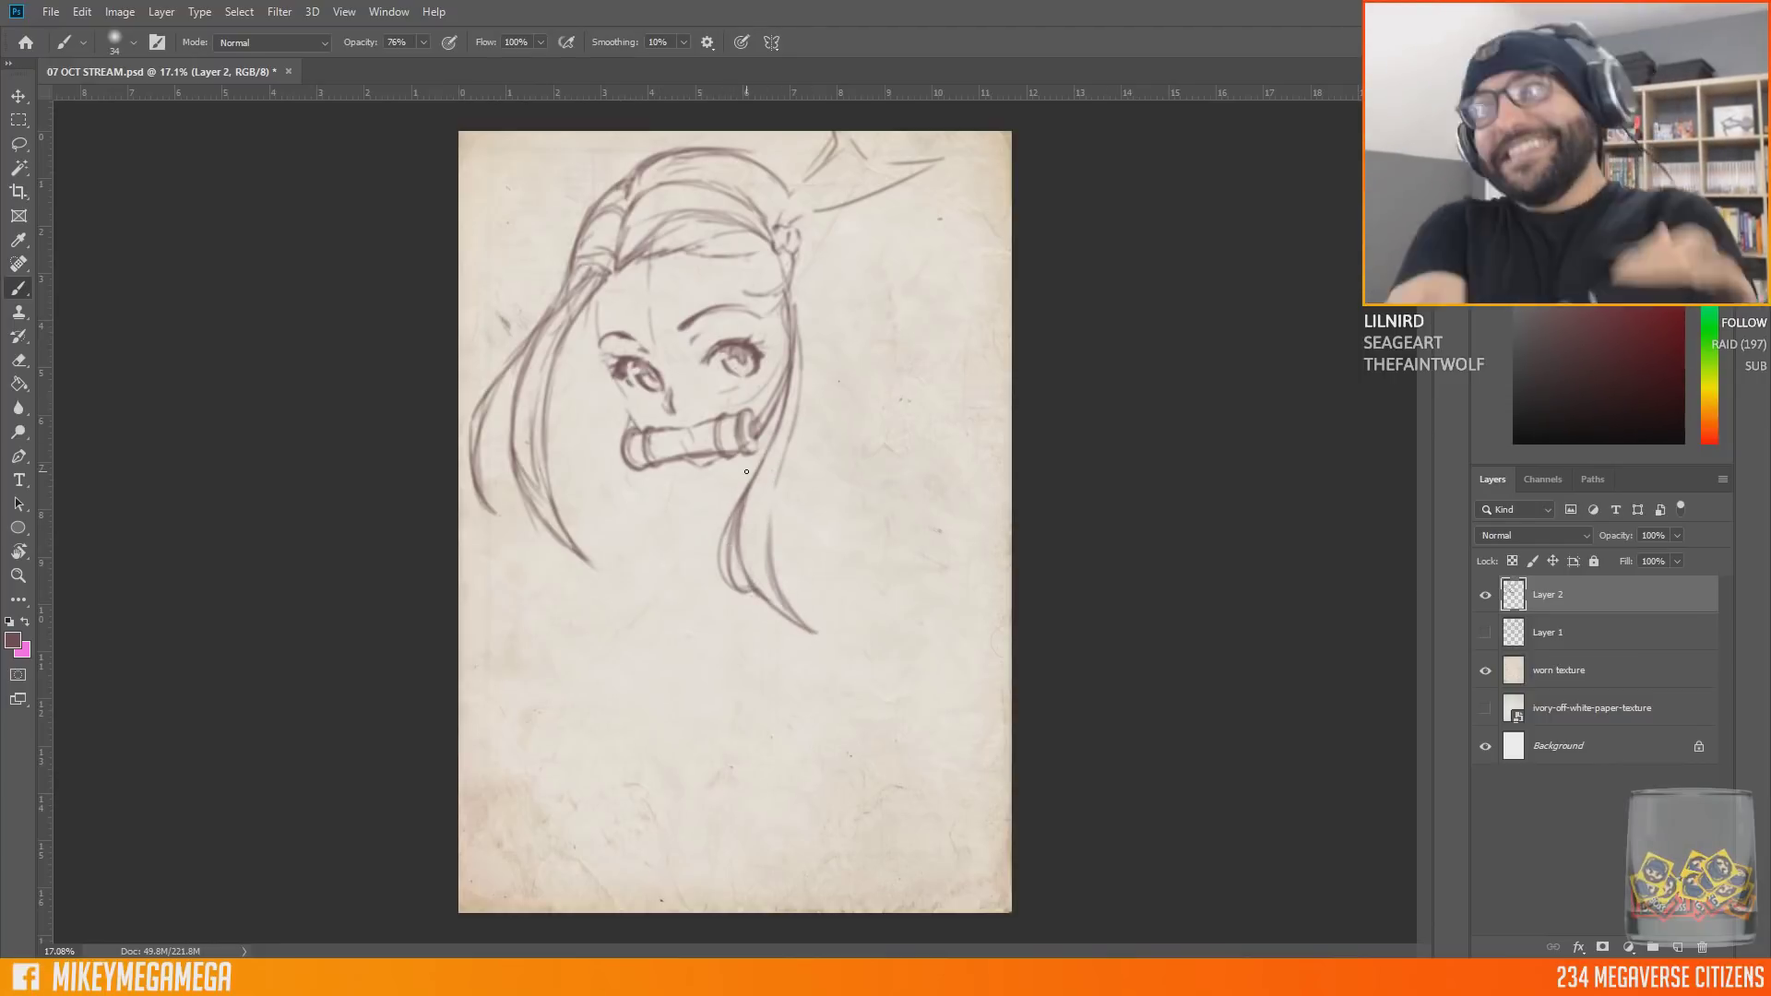
# Step: Add an outer curved strand behind the right lock and a second folded loop to the ribbon
pyautogui.moveTo(797, 276); pyautogui.dragTo(798, 343)
pyautogui.moveTo(805, 245); pyautogui.dragTo(801, 423)
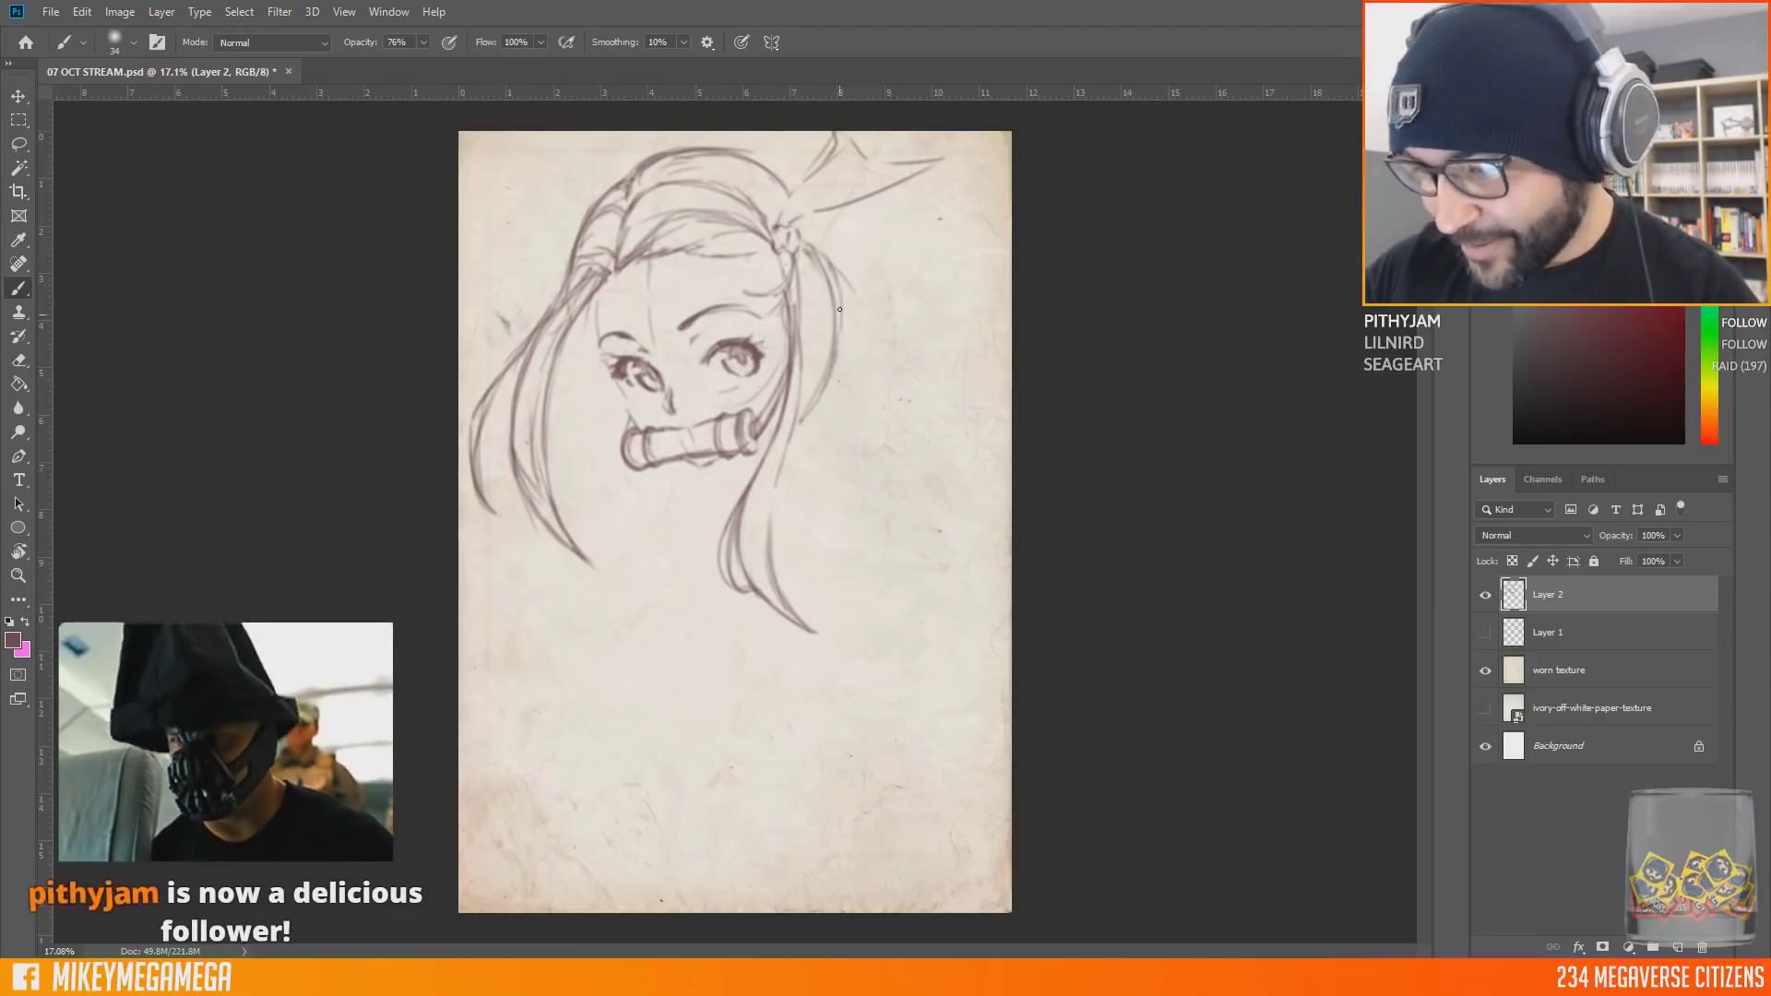
pyautogui.moveTo(818, 276); pyautogui.dragTo(803, 382)
pyautogui.moveTo(841, 137); pyautogui.dragTo(804, 182)
pyautogui.moveTo(881, 189)
pyautogui.mouseDown()
pyautogui.moveTo(815, 211)
pyautogui.moveTo(892, 247)
pyautogui.mouseUp()
pyautogui.moveTo(829, 278); pyautogui.dragTo(880, 272)
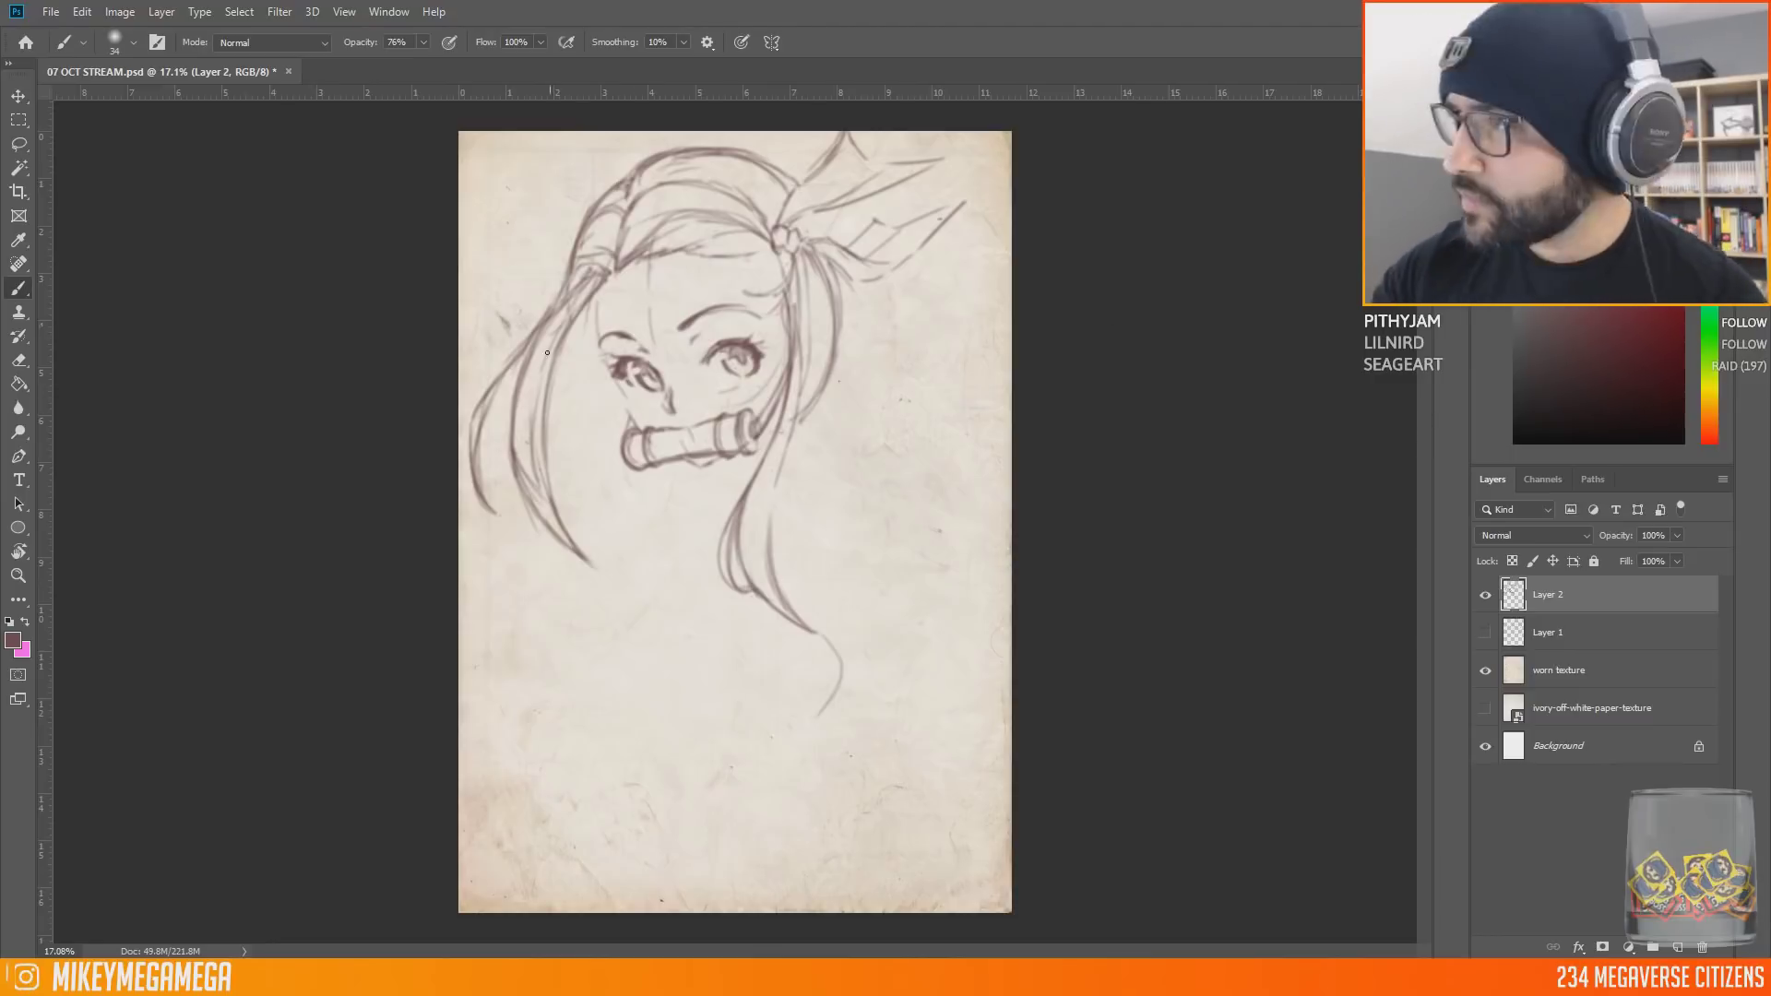
# Step: Draw inner hair strands framing the left edge of the face down to the bamboo muzzle
pyautogui.moveTo(587, 300); pyautogui.dragTo(598, 346)
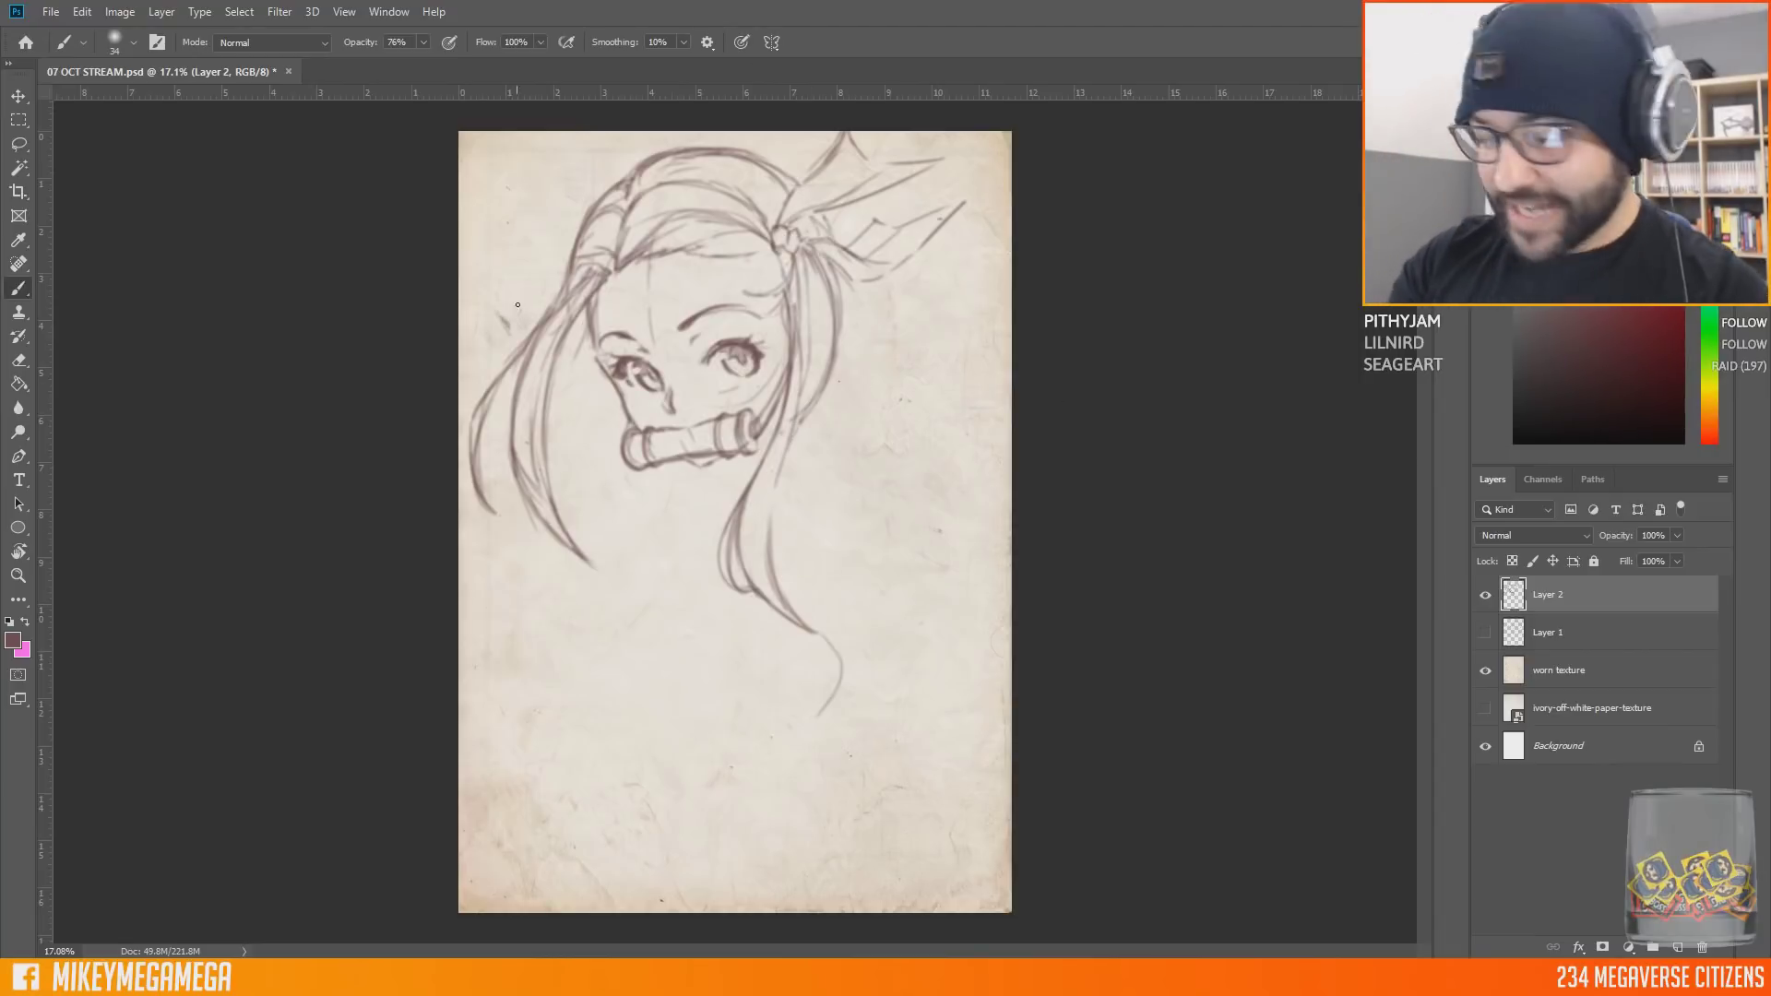
pyautogui.moveTo(603, 398); pyautogui.dragTo(549, 501)
pyautogui.moveTo(569, 336); pyautogui.dragTo(622, 438)
pyautogui.moveTo(581, 316); pyautogui.dragTo(609, 443)
# Step: Extend the right lock into a long wavy strand curling toward the lower right of the page, and touch up the temple
pyautogui.moveTo(798, 628); pyautogui.dragTo(790, 758)
pyautogui.moveTo(804, 785)
pyautogui.mouseDown()
pyautogui.moveTo(968, 738)
pyautogui.moveTo(945, 780)
pyautogui.mouseUp()
pyautogui.moveTo(976, 736); pyautogui.dragTo(805, 771)
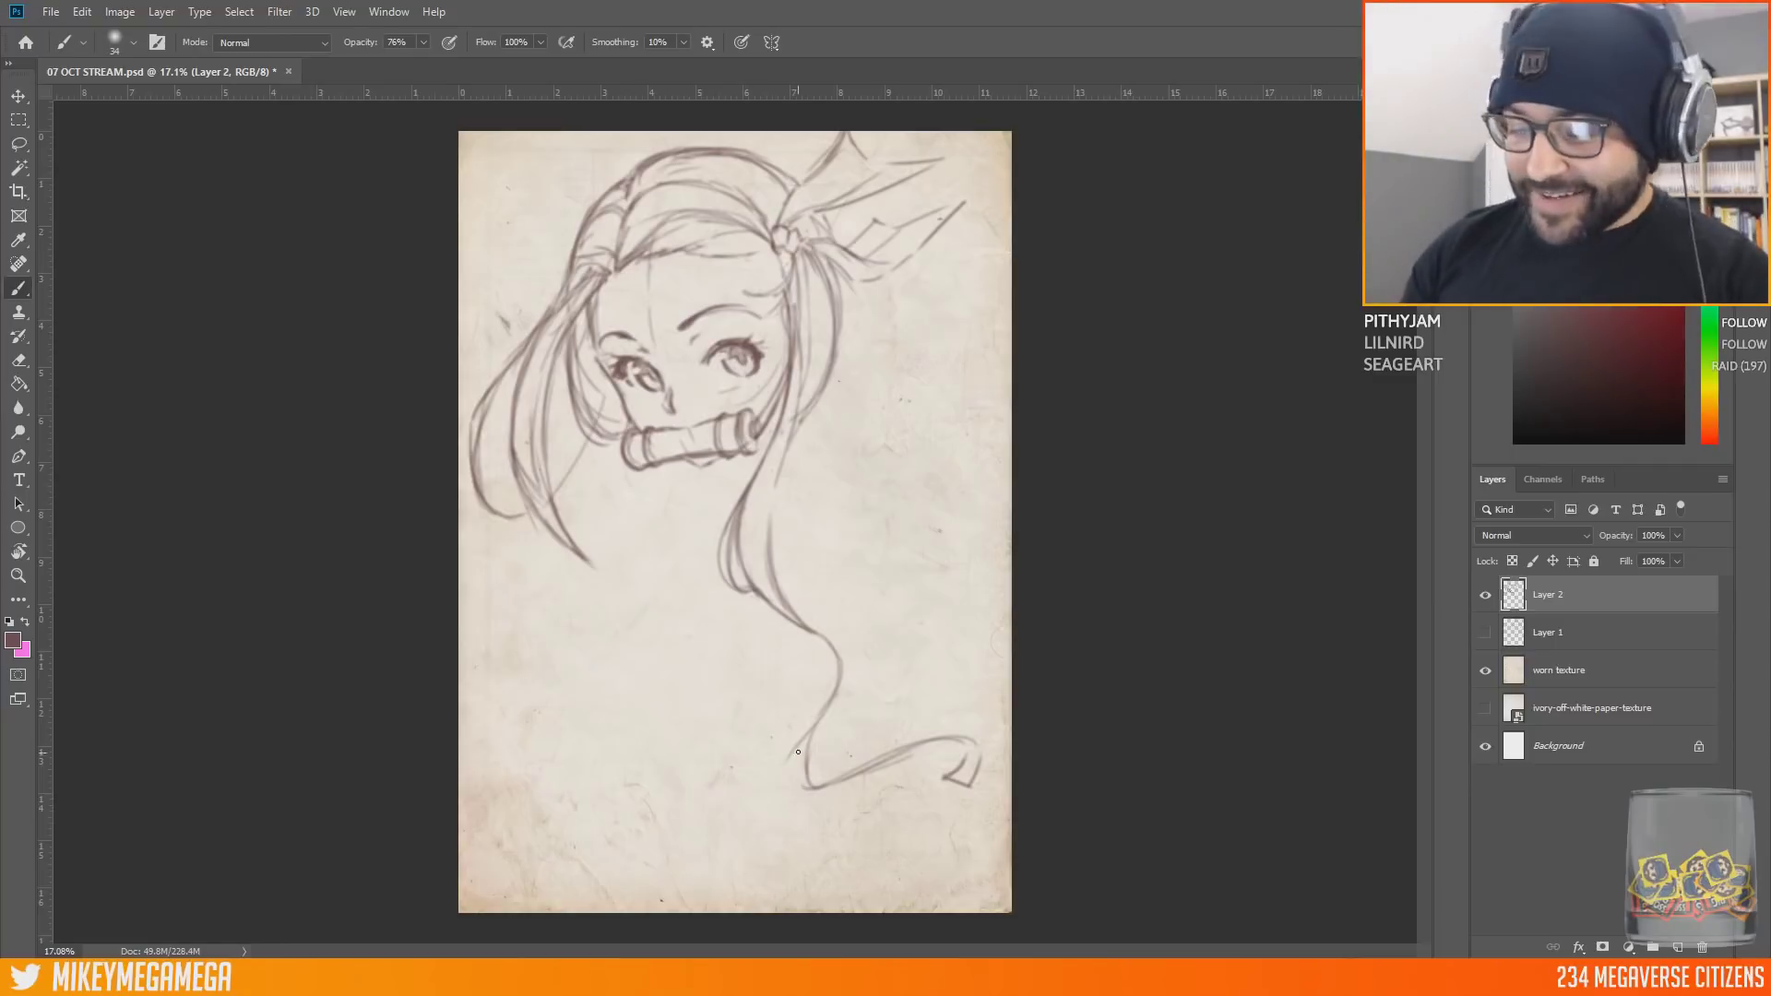
pyautogui.moveTo(798, 752); pyautogui.dragTo(804, 786)
pyautogui.moveTo(774, 260); pyautogui.dragTo(785, 296)
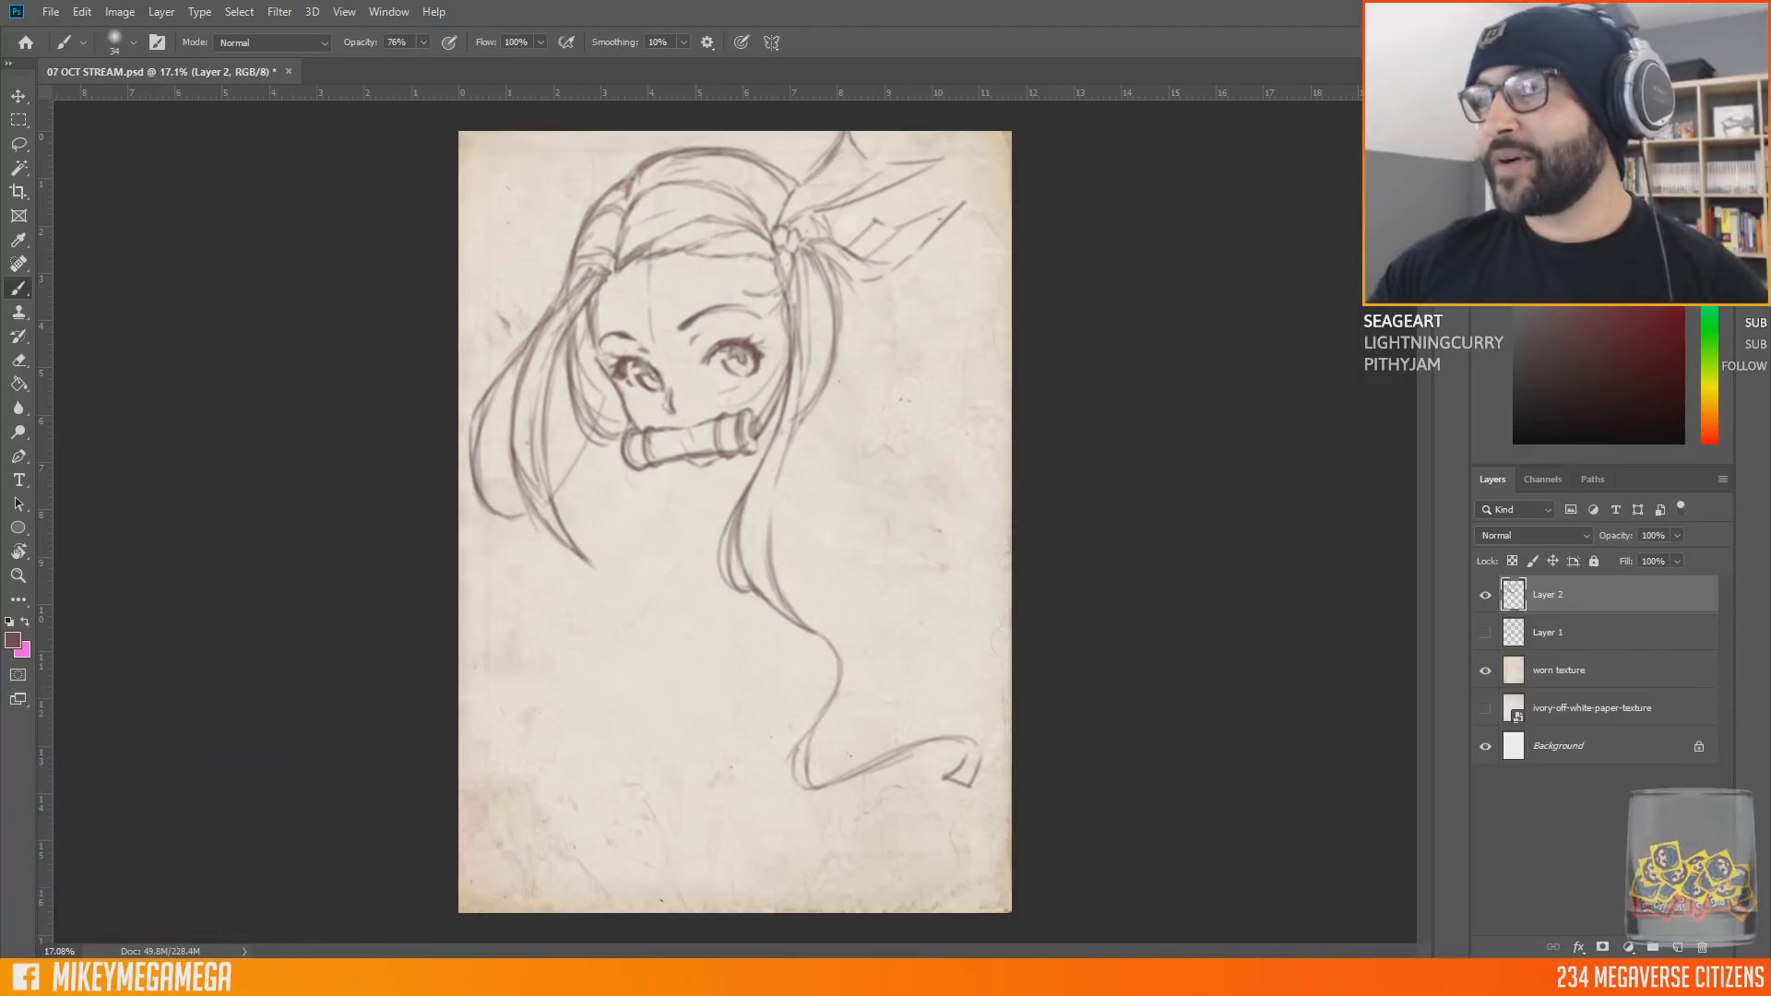
# Step: Sketch a thick hair section behind the right lock that curves down and sweeps up to the page's right edge
pyautogui.moveTo(821, 383); pyautogui.dragTo(785, 461)
pyautogui.moveTo(837, 355)
pyautogui.mouseDown()
pyautogui.moveTo(829, 402)
pyautogui.moveTo(898, 481)
pyautogui.mouseUp()
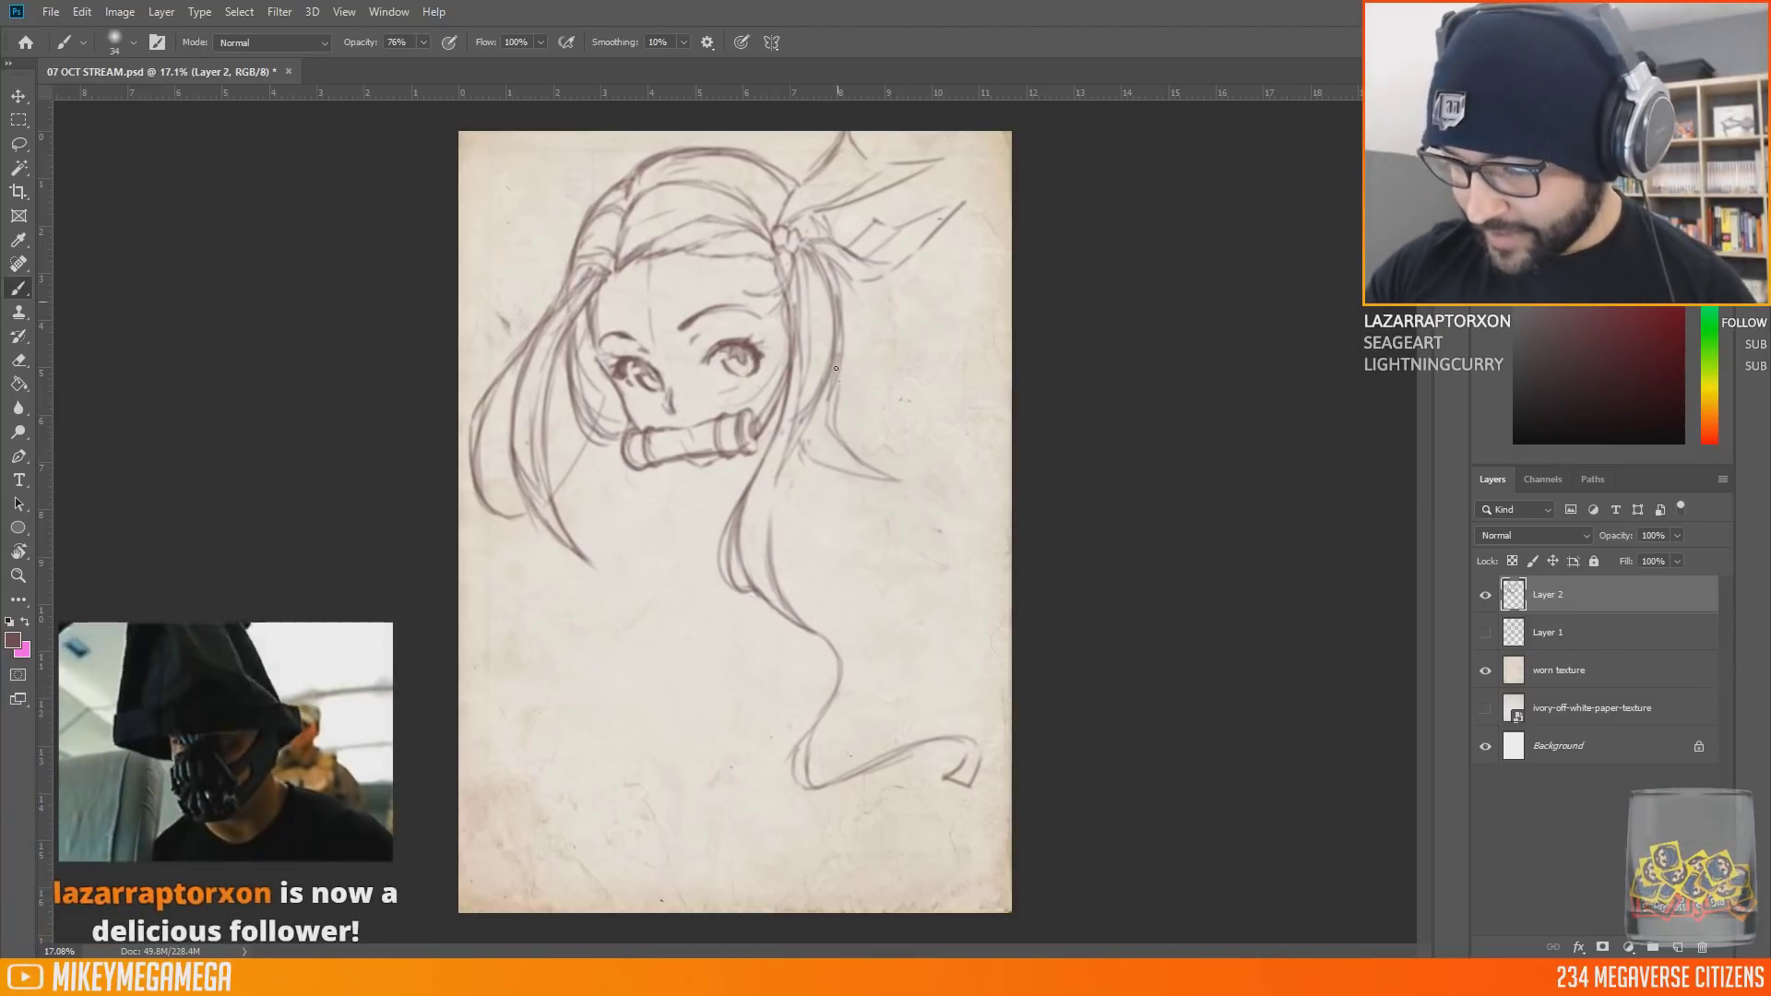
pyautogui.moveTo(835, 297); pyautogui.dragTo(841, 446)
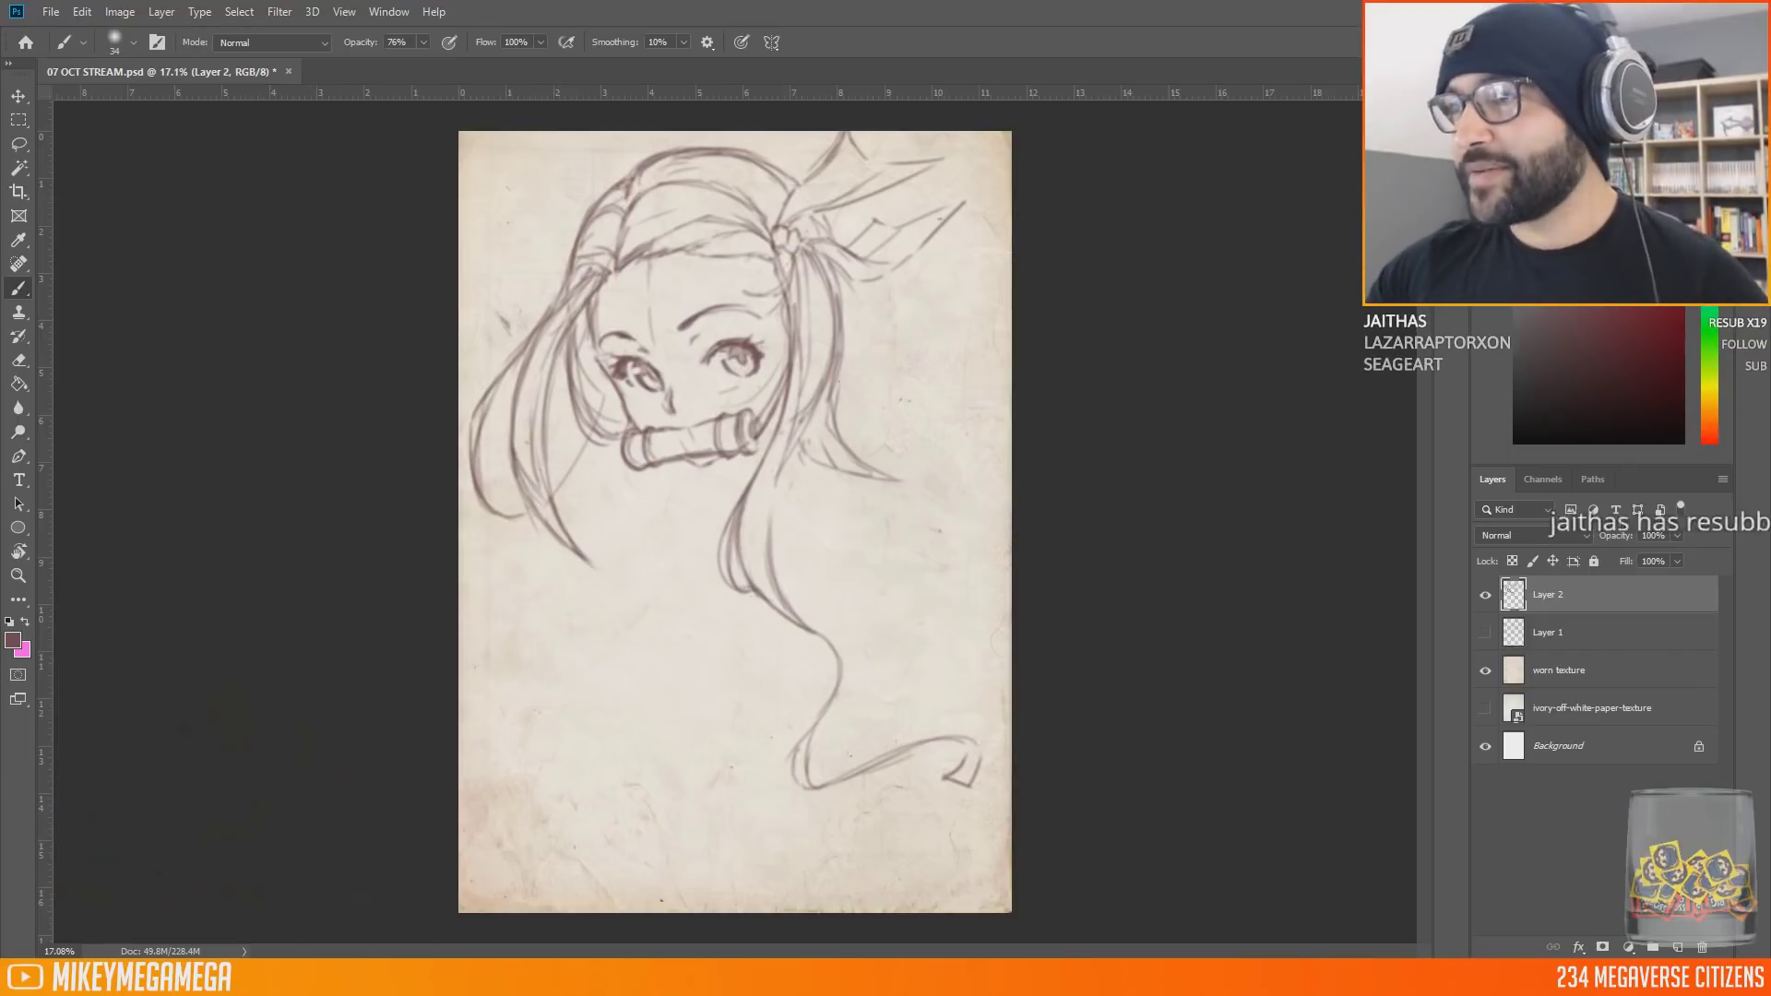
pyautogui.moveTo(808, 433)
pyautogui.mouseDown()
pyautogui.moveTo(782, 482)
pyautogui.moveTo(841, 467)
pyautogui.mouseUp()
pyautogui.moveTo(795, 384)
pyautogui.mouseDown()
pyautogui.moveTo(830, 457)
pyautogui.moveTo(1011, 330)
pyautogui.mouseUp()
pyautogui.moveTo(861, 461); pyautogui.dragTo(932, 367)
pyautogui.moveTo(894, 436); pyautogui.dragTo(992, 289)
pyautogui.moveTo(925, 389)
pyautogui.mouseDown()
pyautogui.moveTo(1011, 313)
pyautogui.moveTo(1009, 261)
pyautogui.mouseUp()
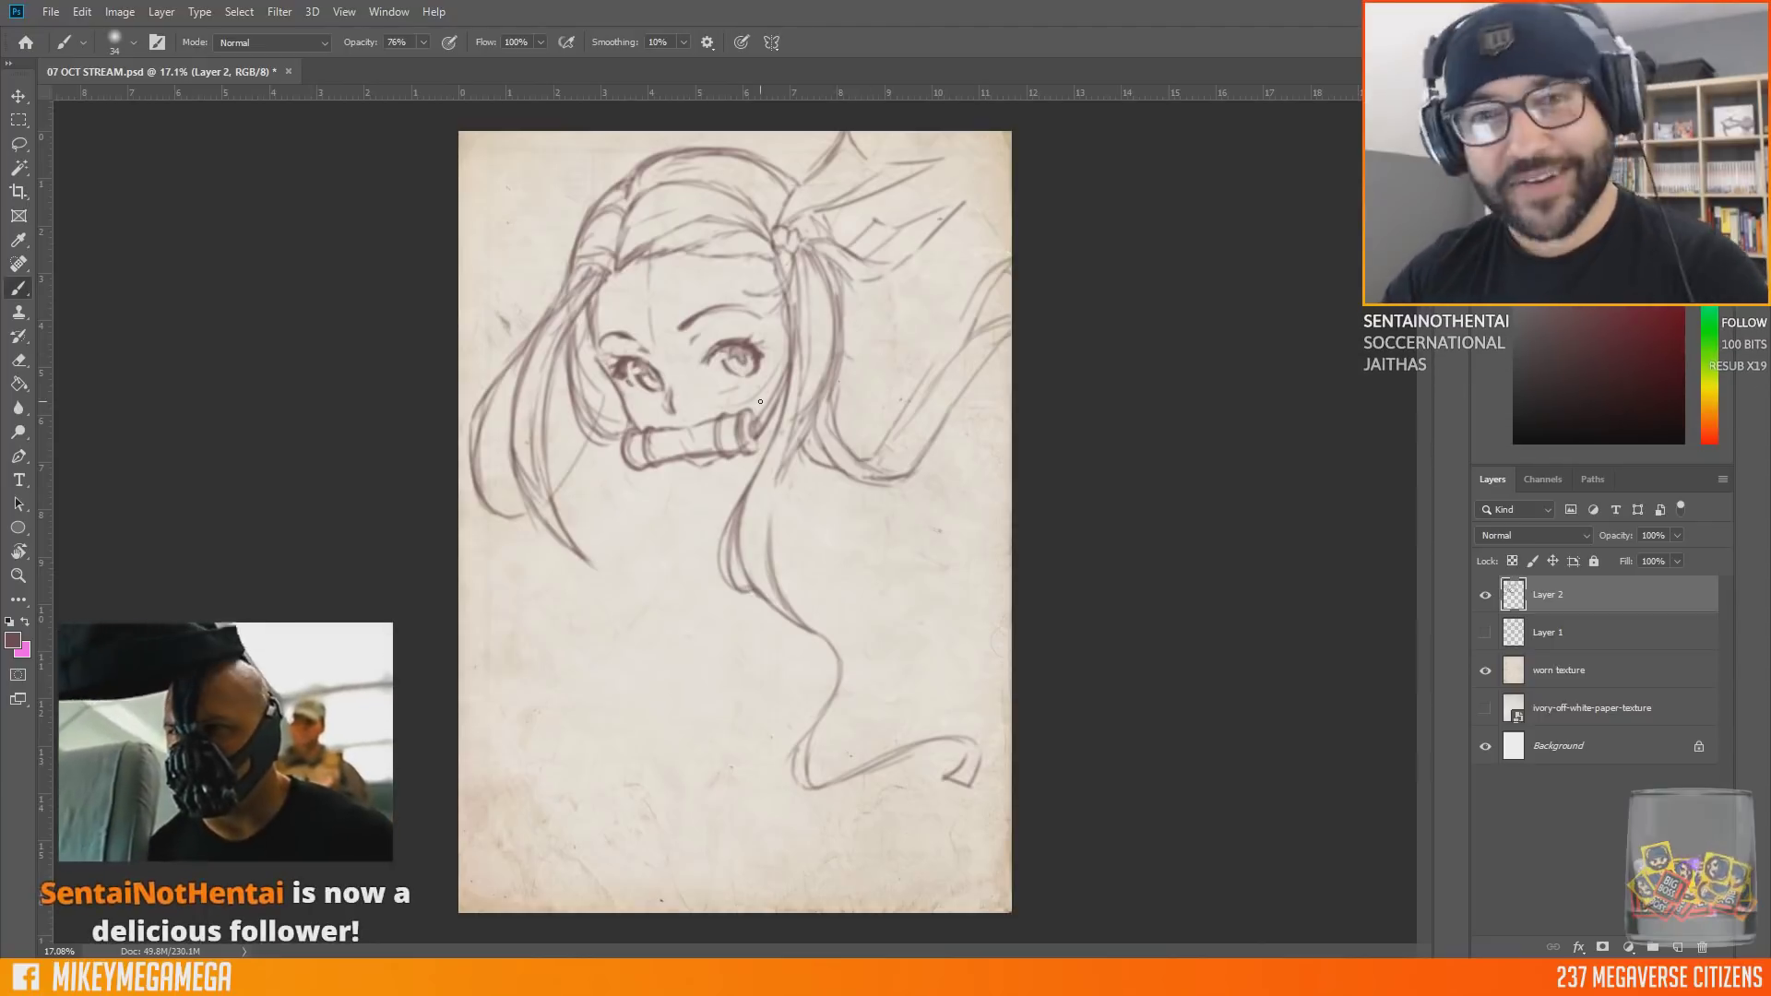
# Step: Add light flowing strands from the right lock across to the right edge of the page
pyautogui.moveTo(843, 357); pyautogui.dragTo(1010, 368)
pyautogui.moveTo(853, 400); pyautogui.dragTo(902, 398)
pyautogui.moveTo(863, 321); pyautogui.dragTo(1010, 364)
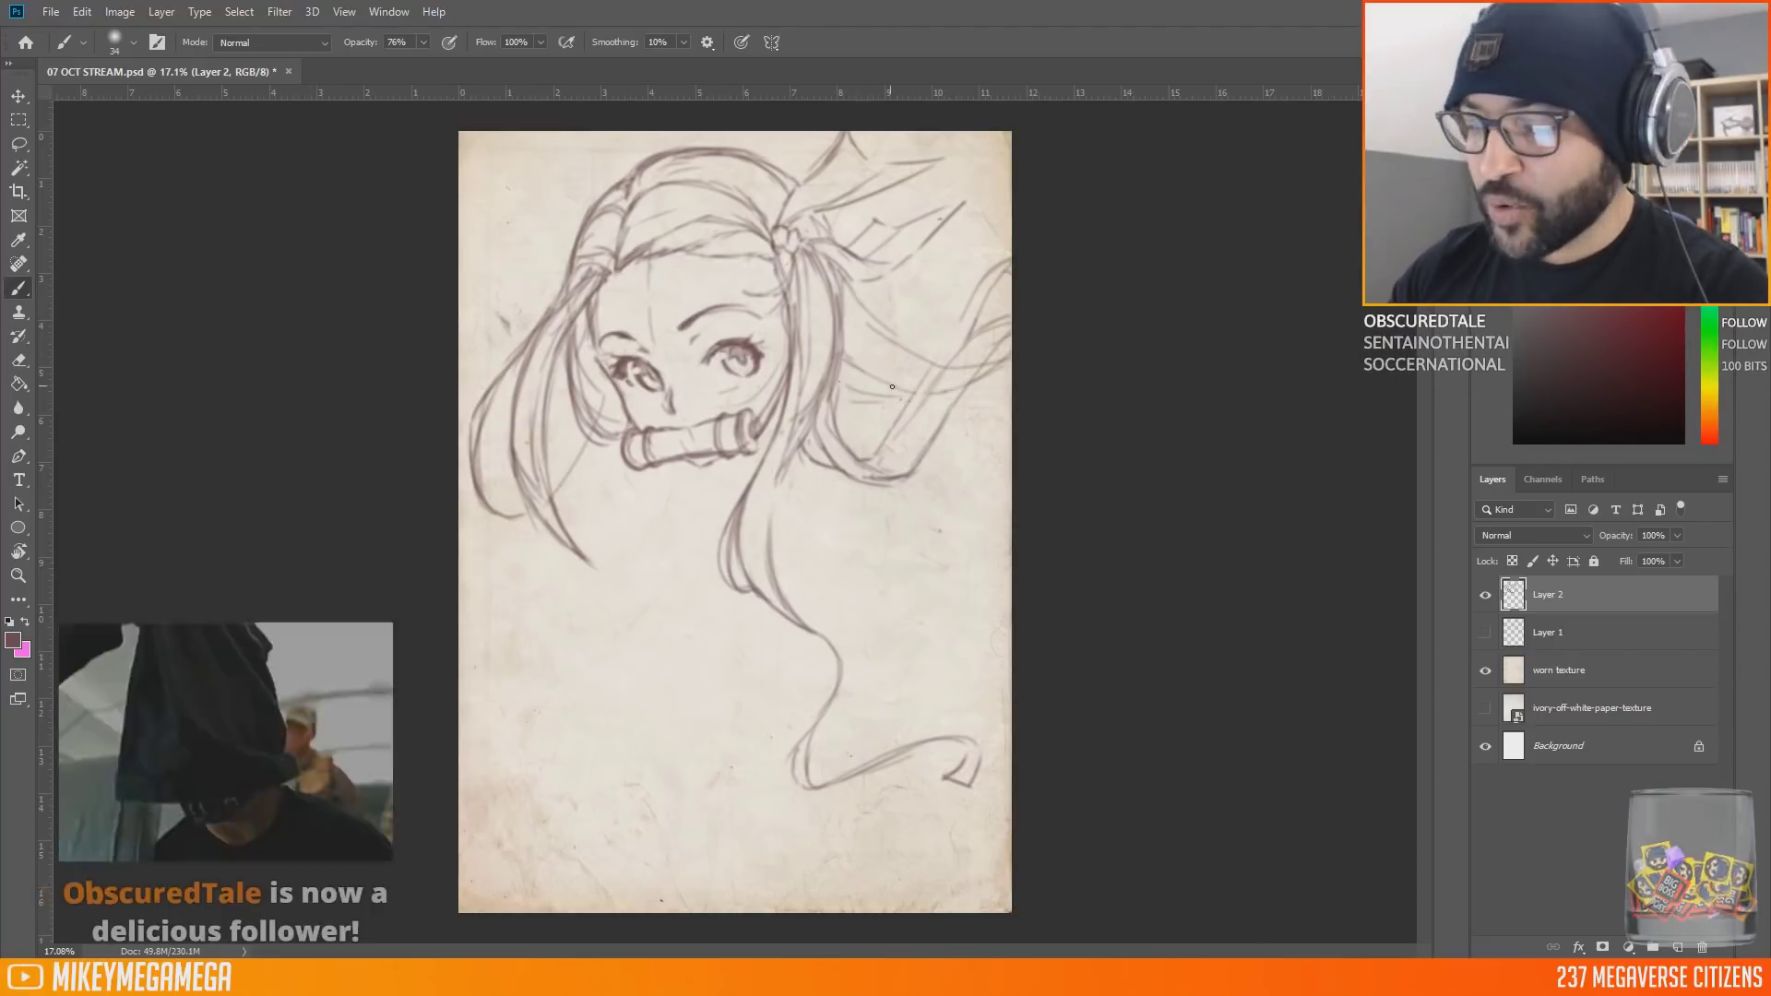
# Step: Layer more curved strands from behind the right lock out to the page's right edge, thickening the flowing hair
pyautogui.moveTo(837, 279); pyautogui.dragTo(898, 343)
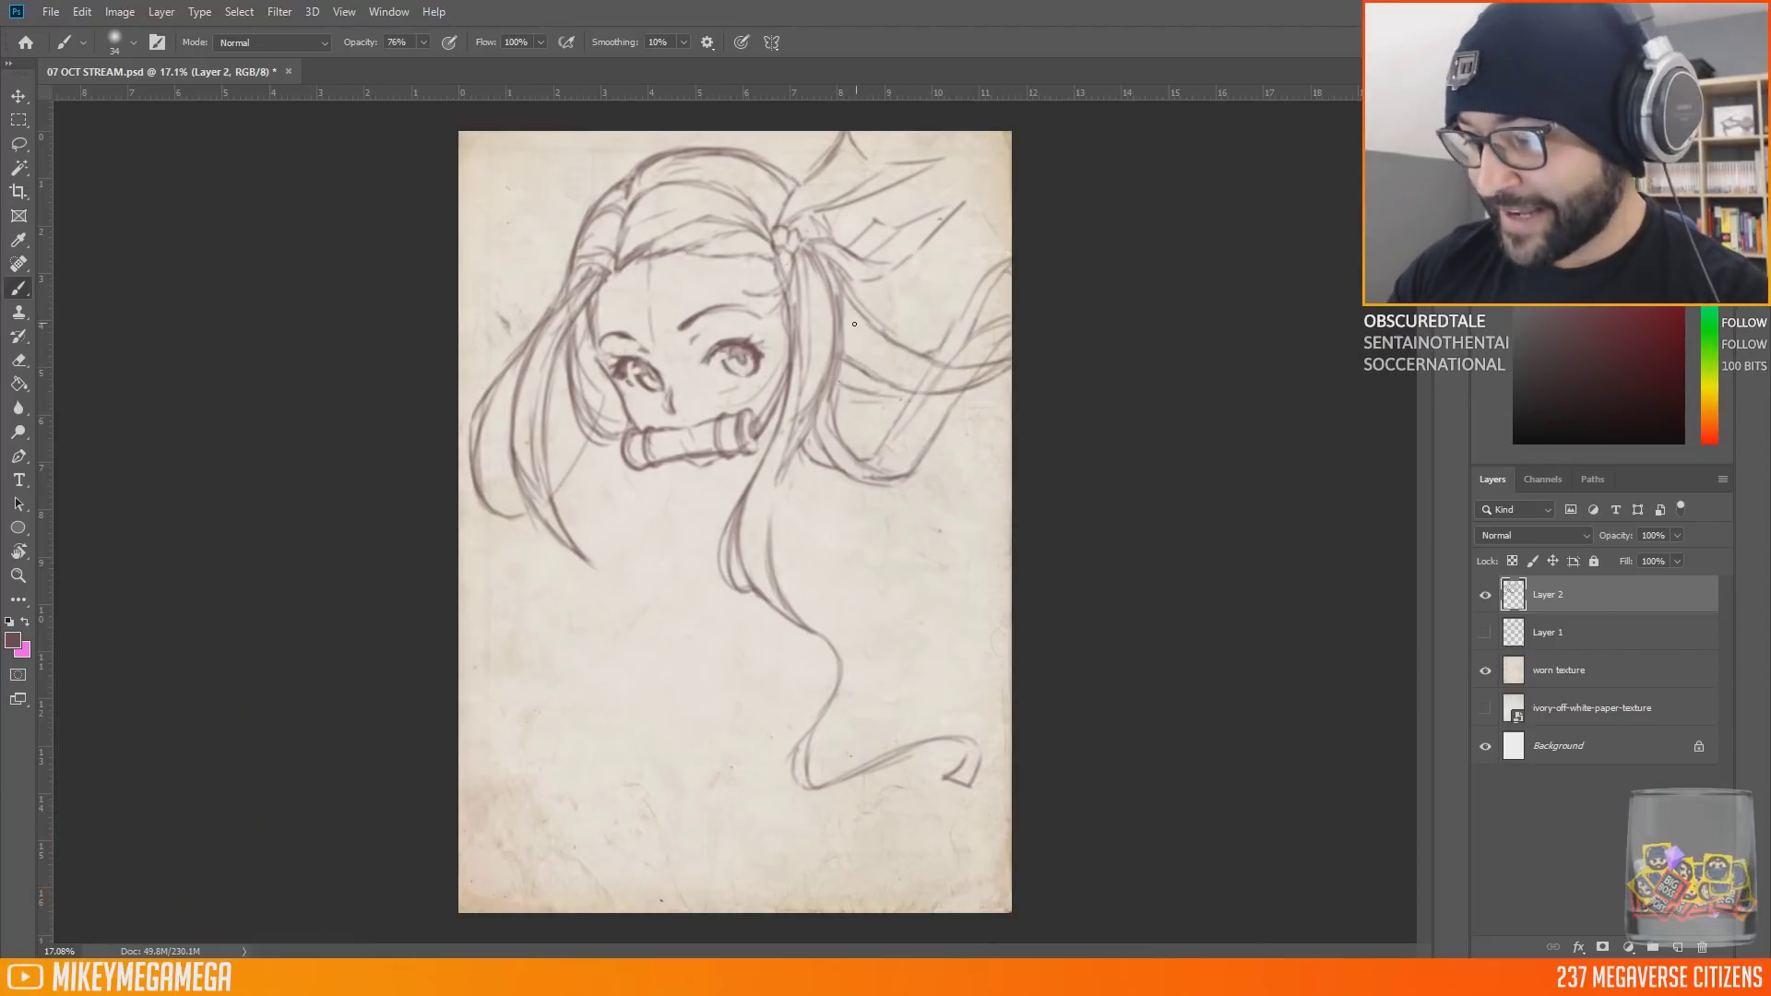
pyautogui.moveTo(1010, 381); pyautogui.dragTo(835, 424)
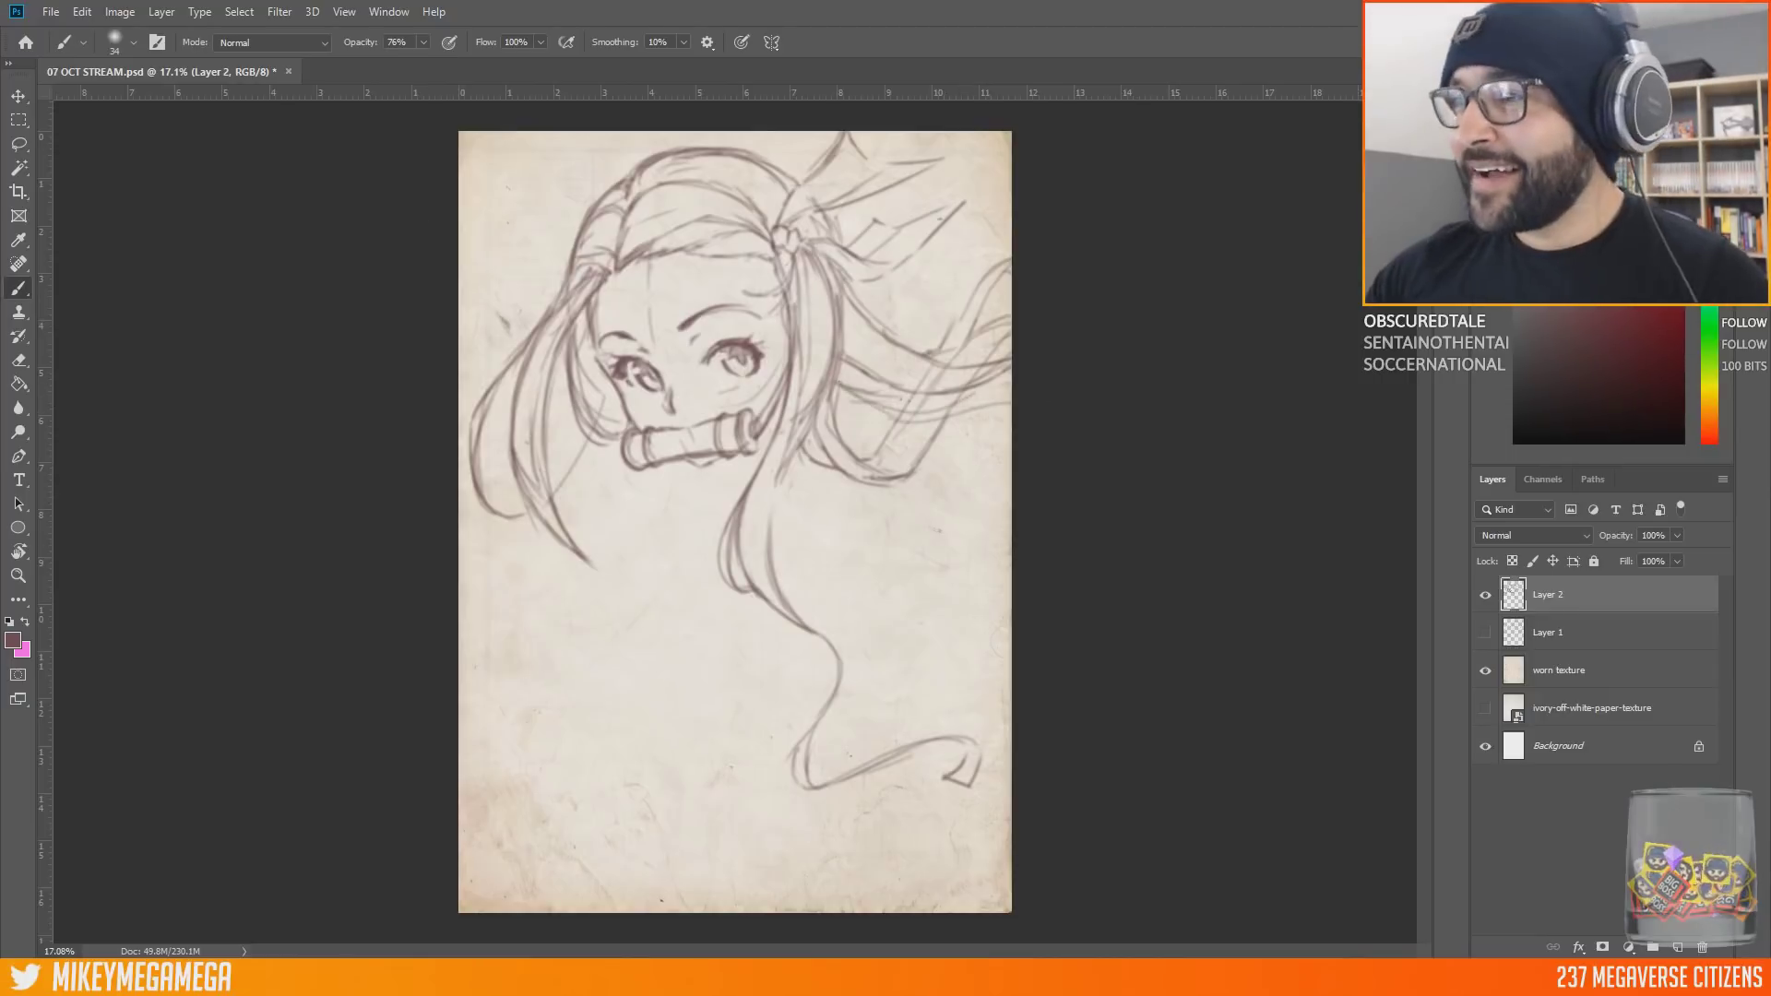
pyautogui.moveTo(844, 352); pyautogui.dragTo(1012, 367)
pyautogui.moveTo(902, 422); pyautogui.dragTo(1033, 382)
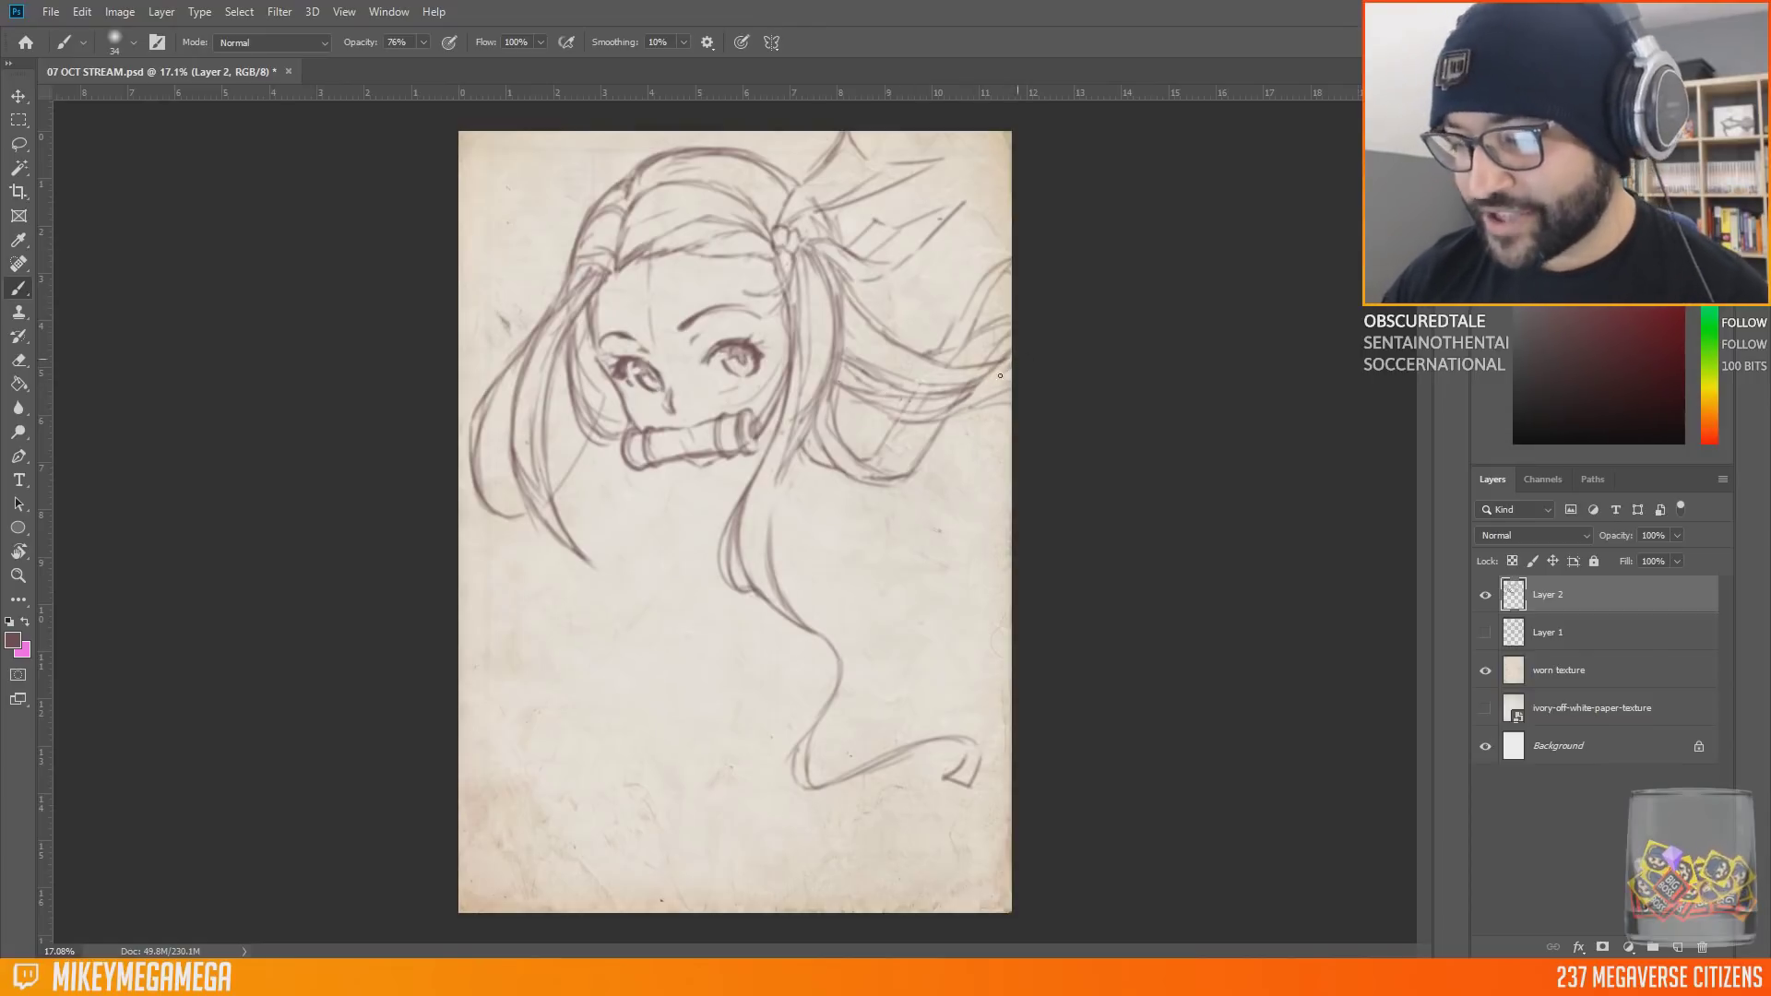
# Step: Sketch a large hair loop behind the ribbon in the page's upper right corner and shade the ribbon's inner folds
pyautogui.moveTo(926, 355); pyautogui.dragTo(1010, 257)
pyautogui.moveTo(1009, 173); pyautogui.dragTo(871, 157)
pyautogui.moveTo(984, 151); pyautogui.dragTo(999, 262)
pyautogui.moveTo(879, 157); pyautogui.dragTo(1003, 196)
pyautogui.moveTo(863, 194); pyautogui.dragTo(838, 240)
pyautogui.moveTo(866, 204); pyautogui.dragTo(847, 249)
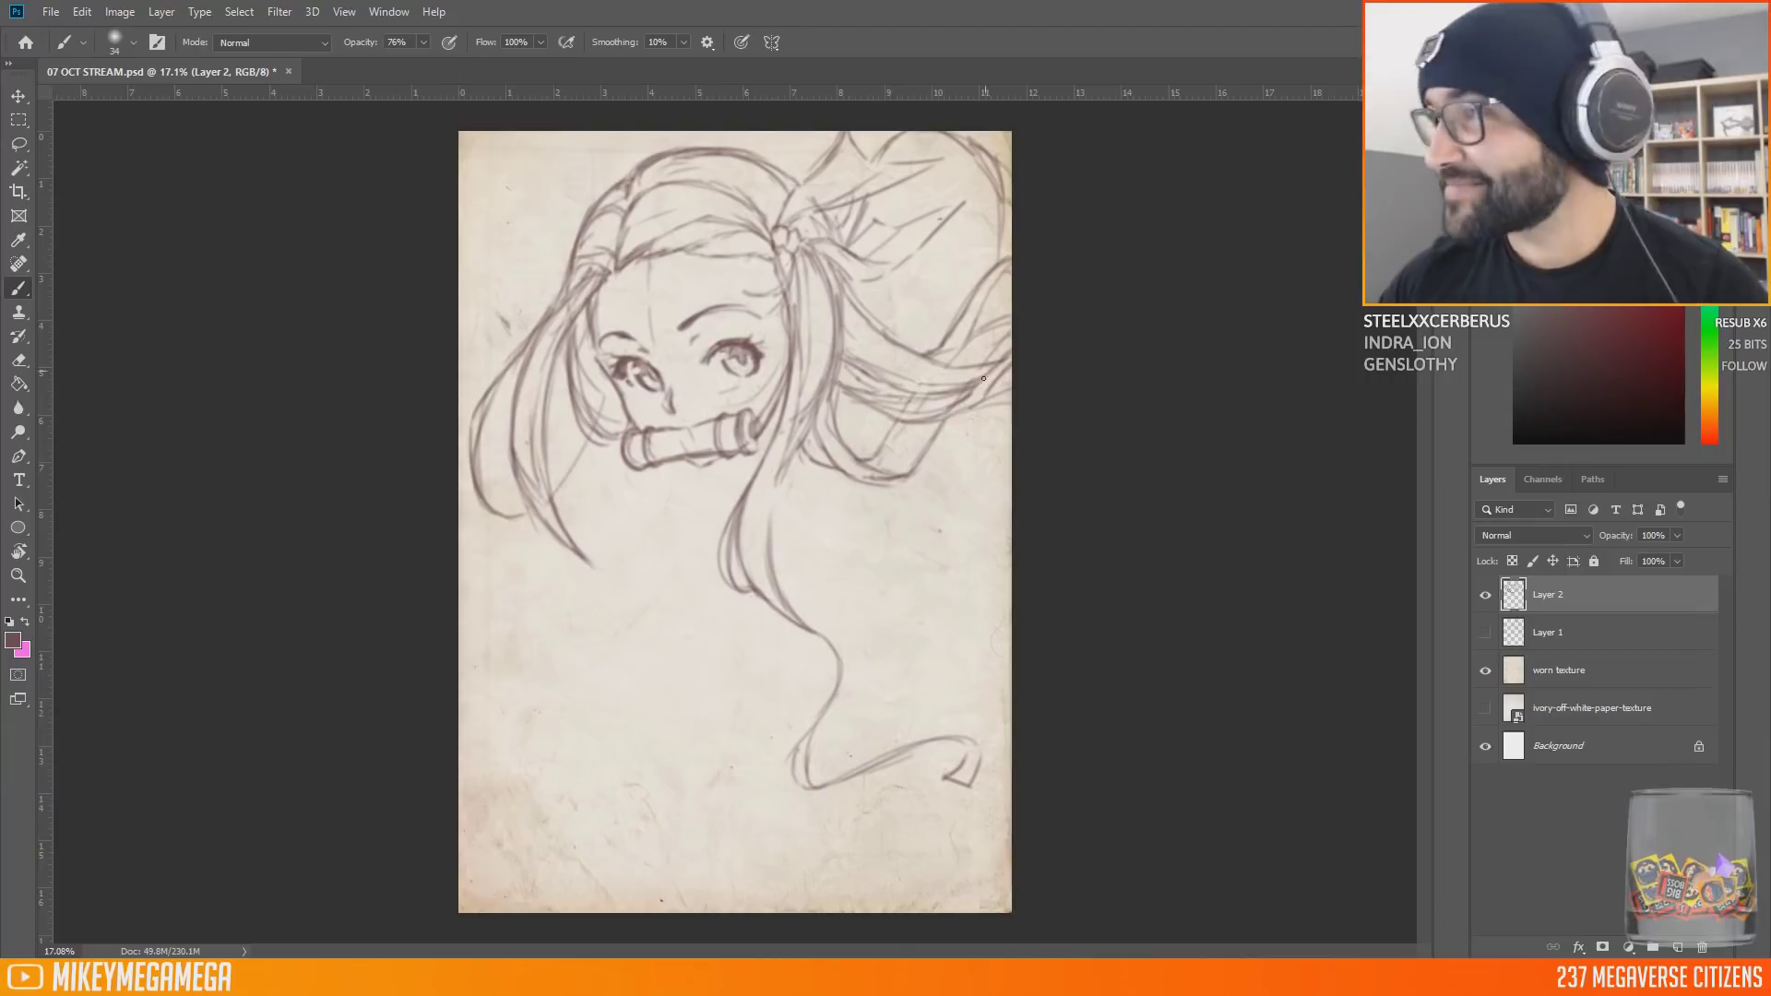
pyautogui.moveTo(980, 204)
pyautogui.mouseDown()
pyautogui.moveTo(983, 257)
pyautogui.moveTo(1005, 263)
pyautogui.mouseUp()
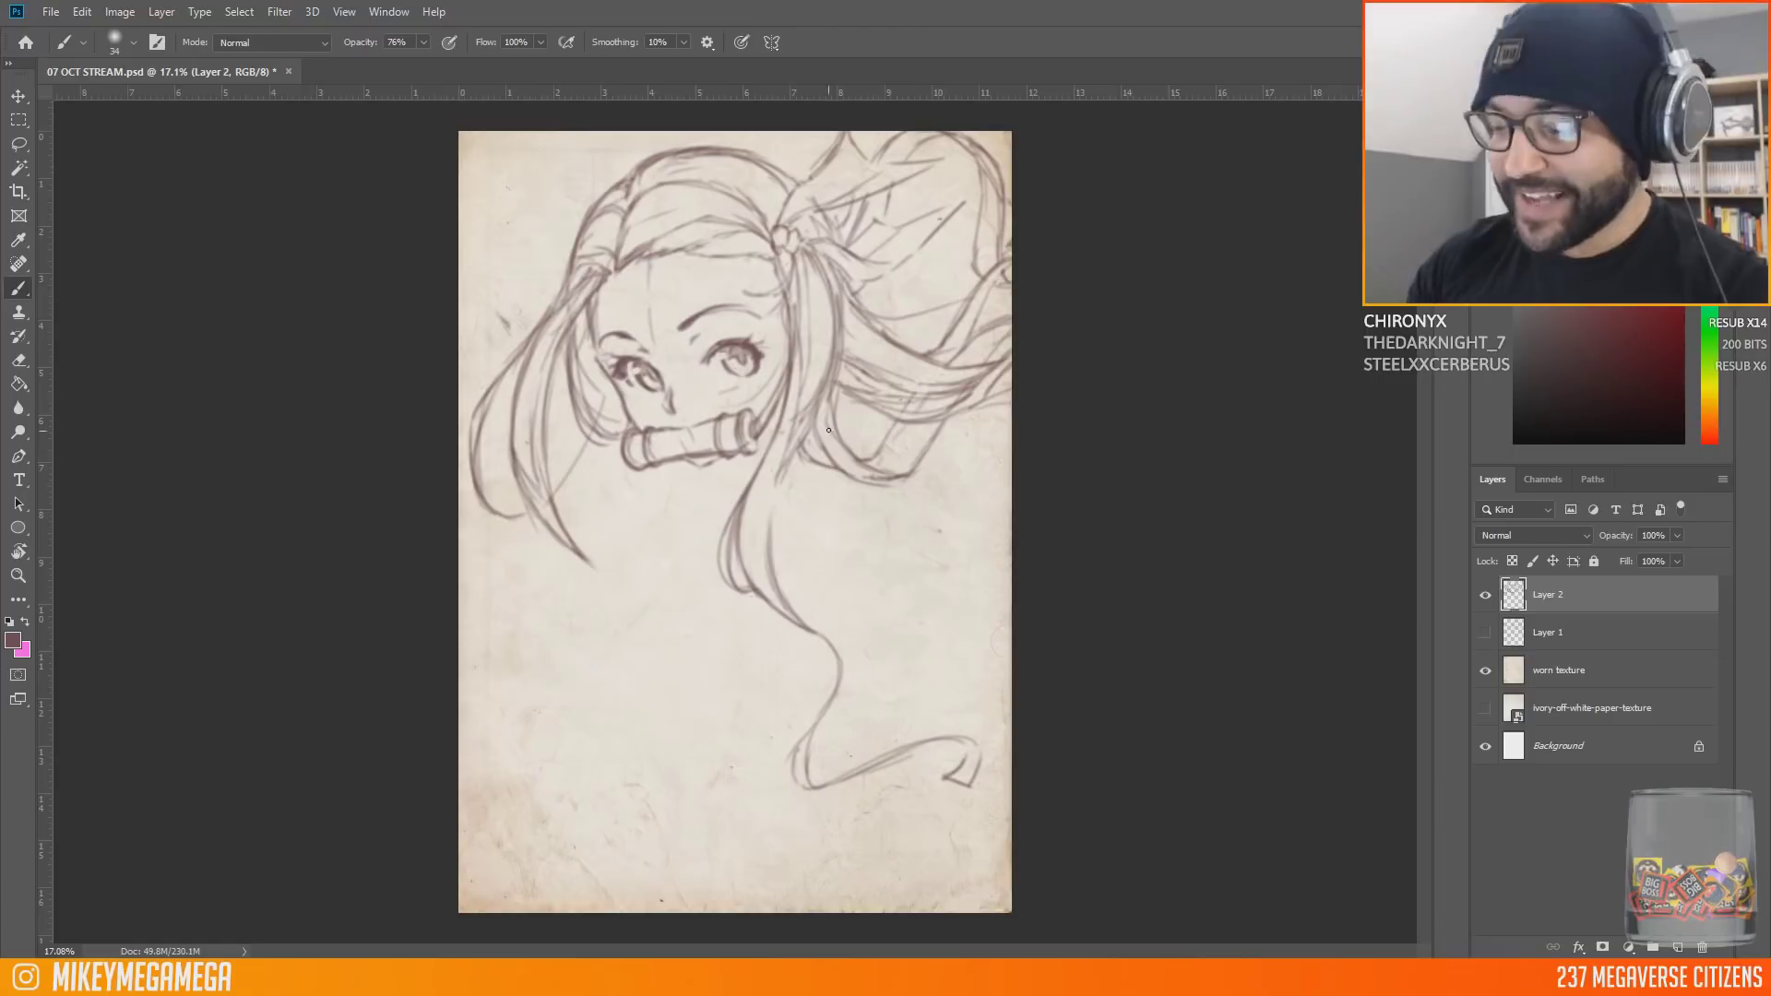
# Step: Sketch the kimono's crossed collar, the neckline and the shoulder lines below the bamboo muzzle
pyautogui.moveTo(723, 550)
pyautogui.mouseDown()
pyautogui.moveTo(620, 646)
pyautogui.moveTo(616, 726)
pyautogui.mouseUp()
pyautogui.moveTo(722, 576); pyautogui.dragTo(628, 678)
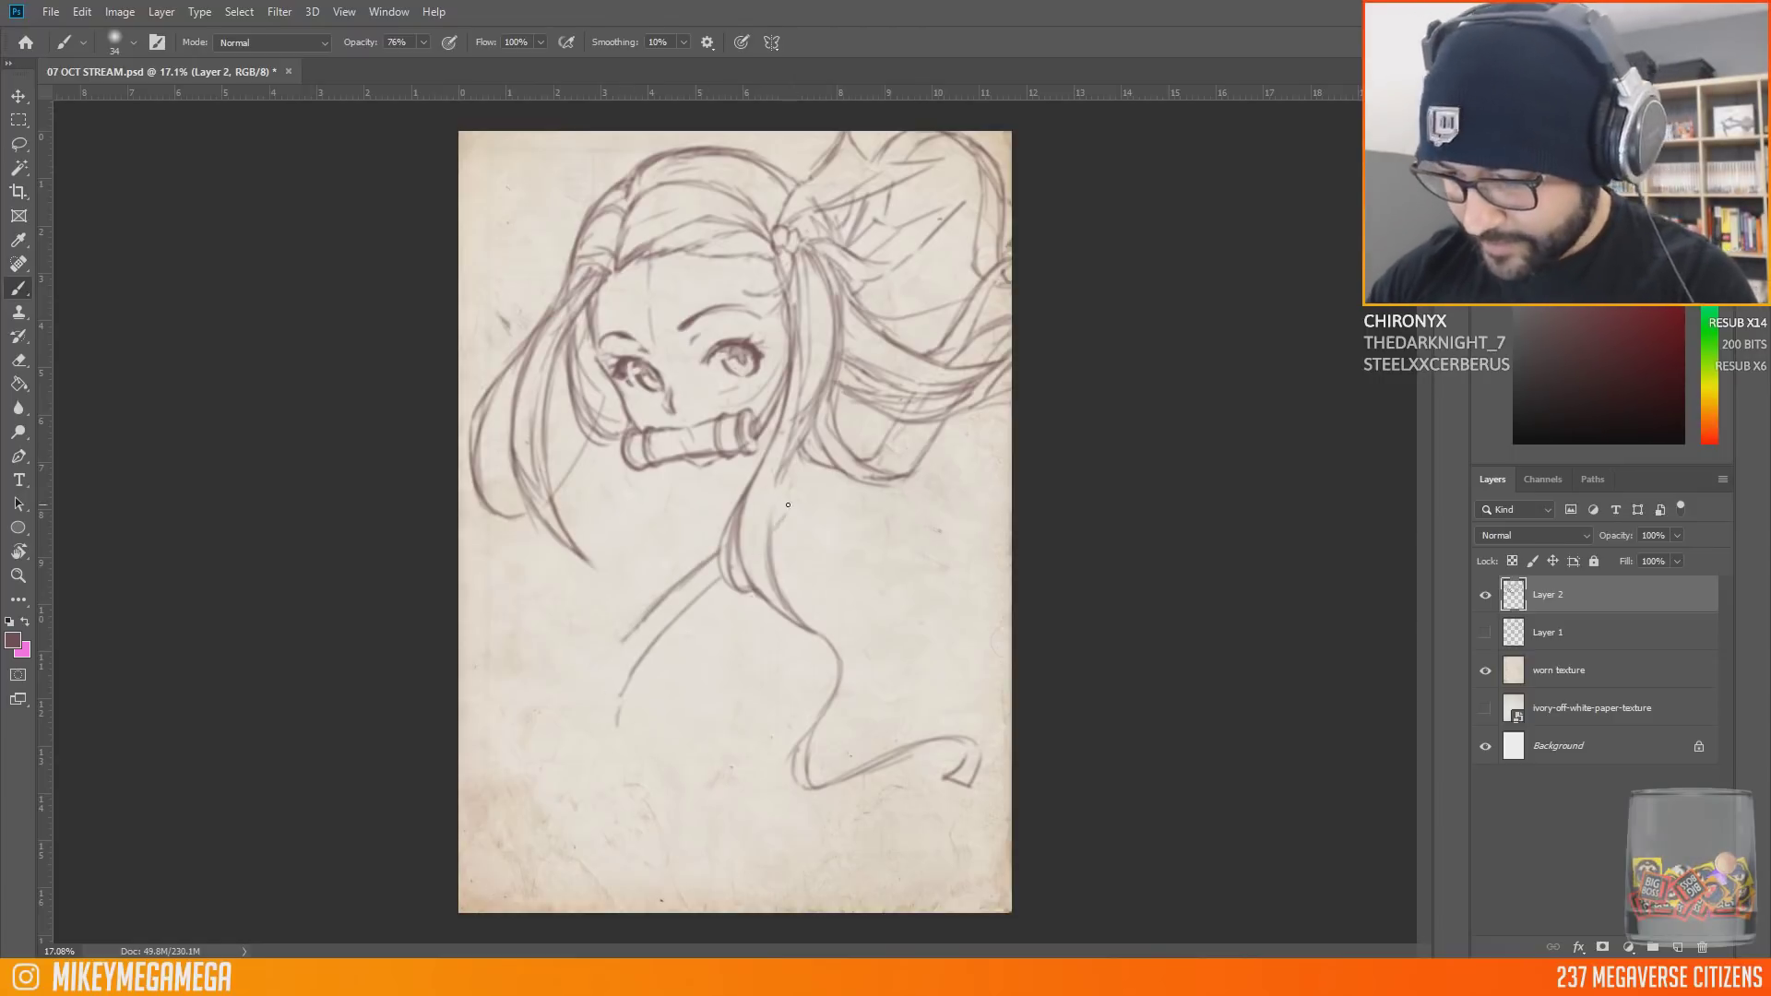
pyautogui.moveTo(665, 517); pyautogui.dragTo(672, 593)
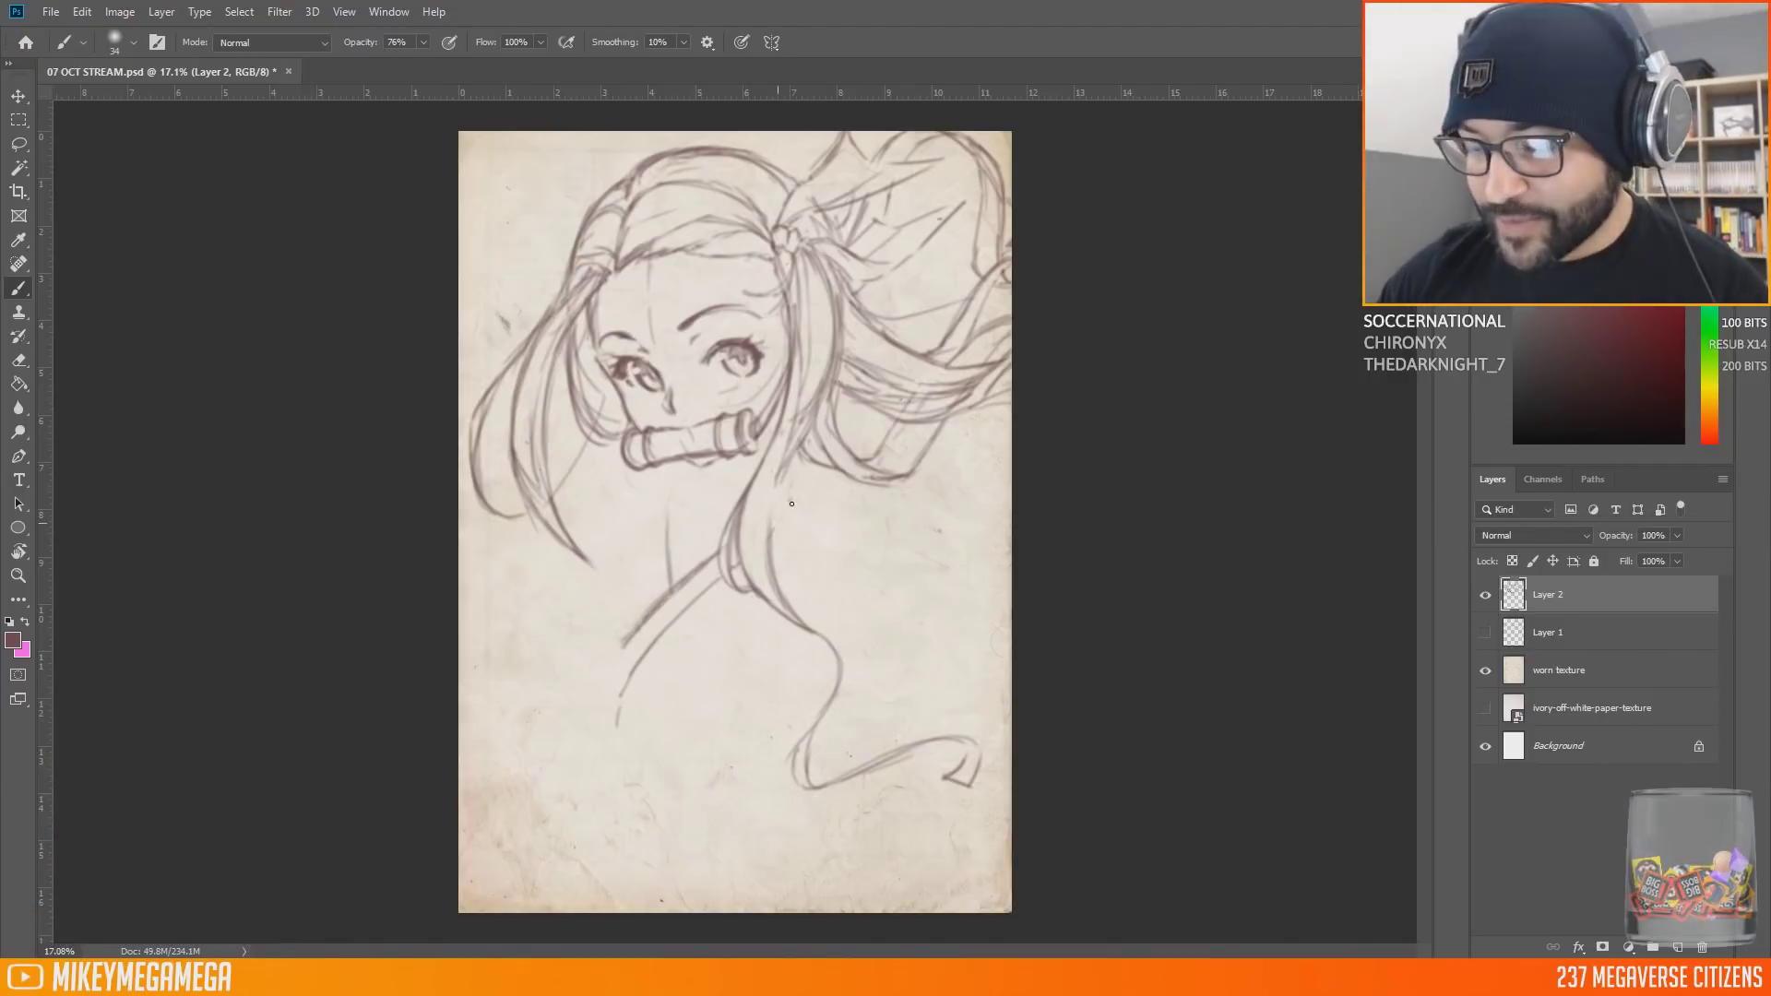
pyautogui.moveTo(773, 530); pyautogui.dragTo(796, 499)
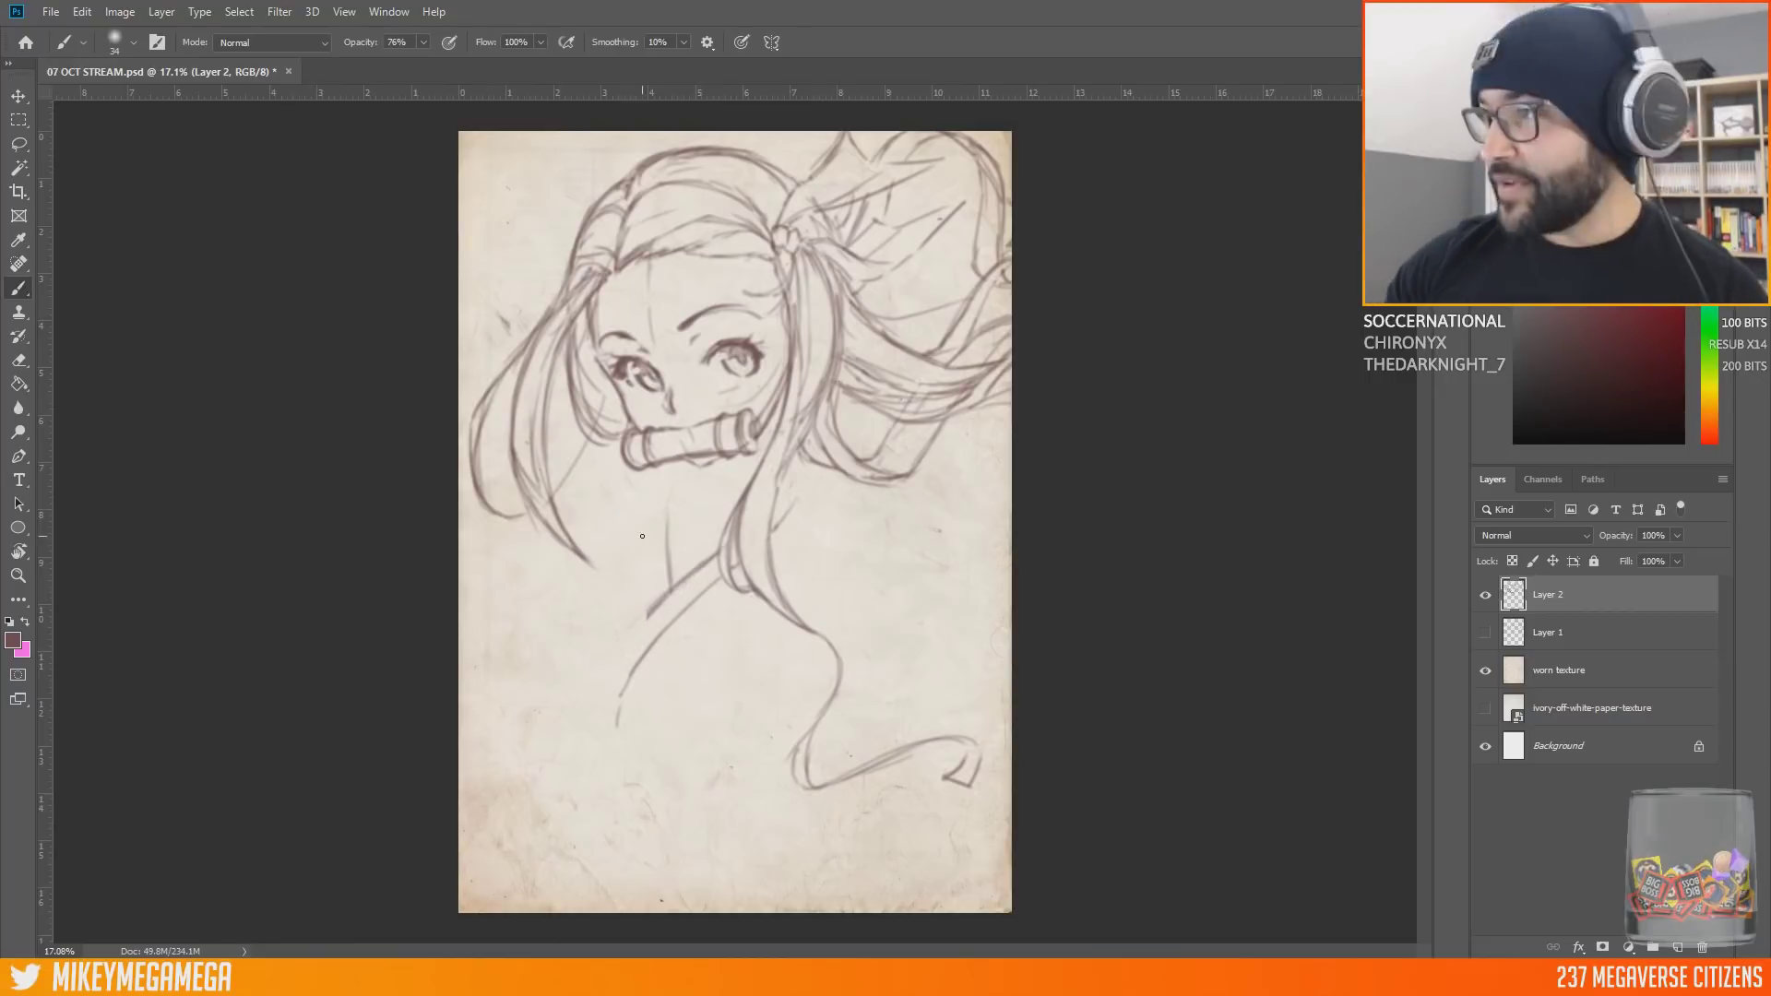
pyautogui.moveTo(641, 519); pyautogui.dragTo(644, 604)
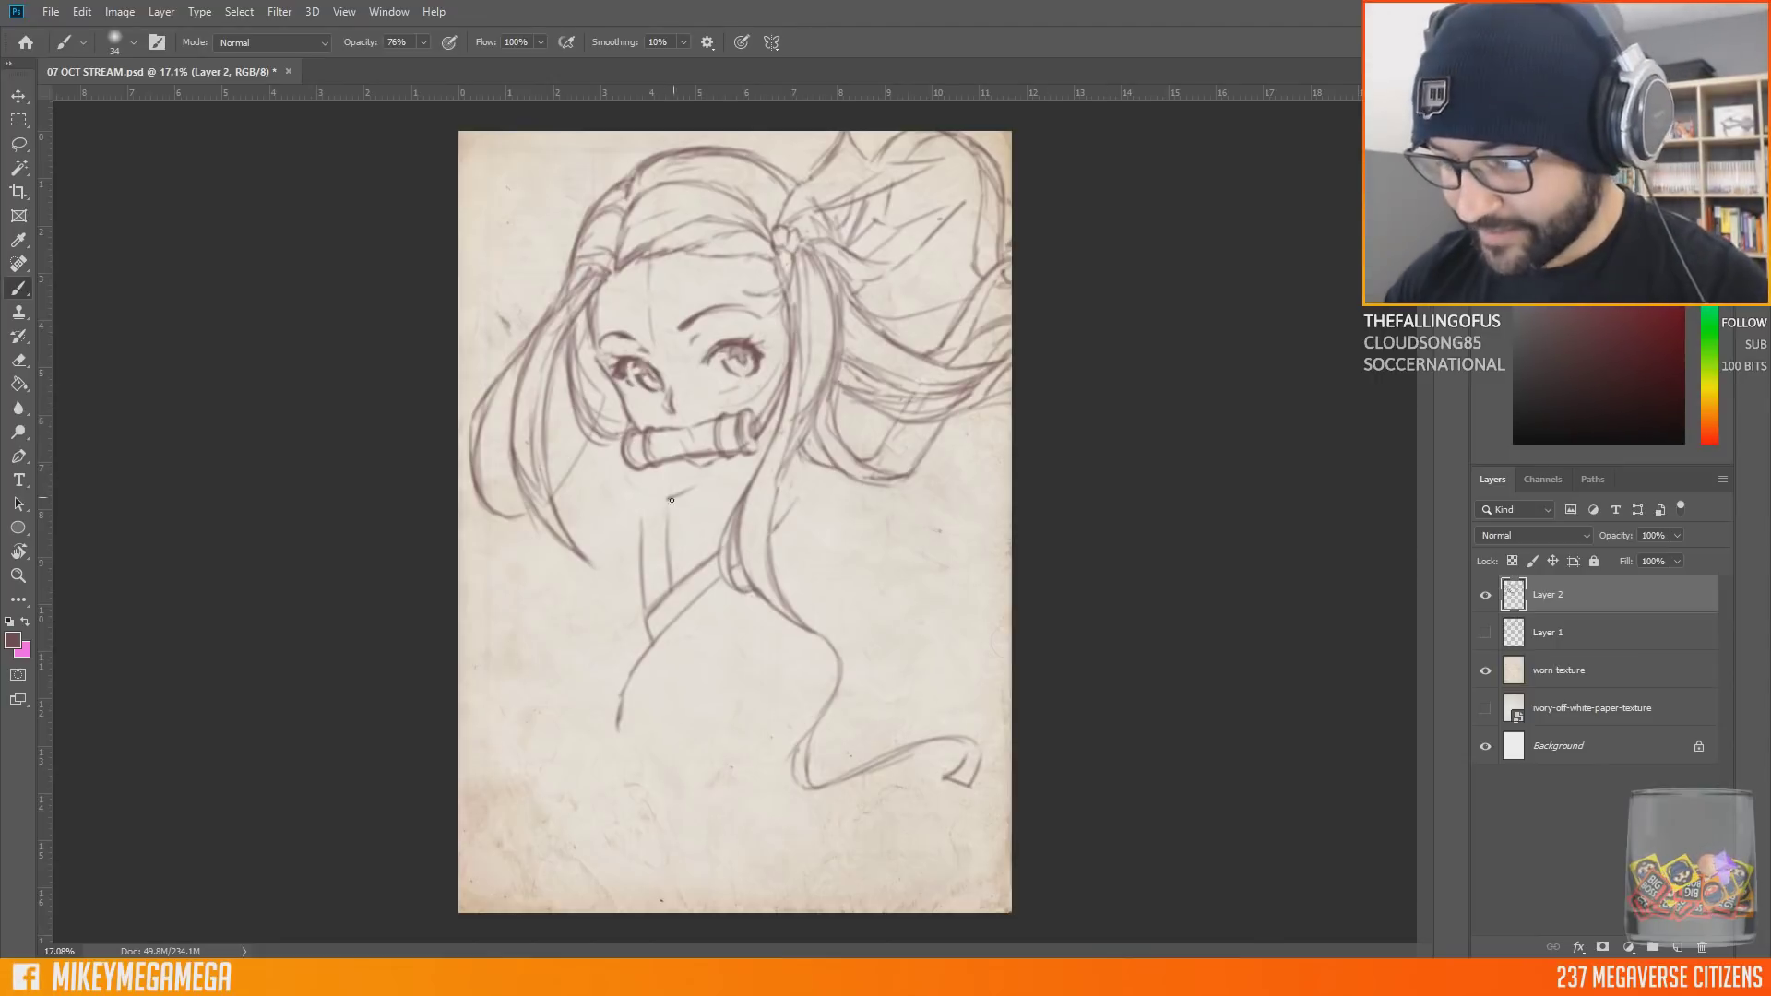
pyautogui.moveTo(799, 448); pyautogui.dragTo(774, 503)
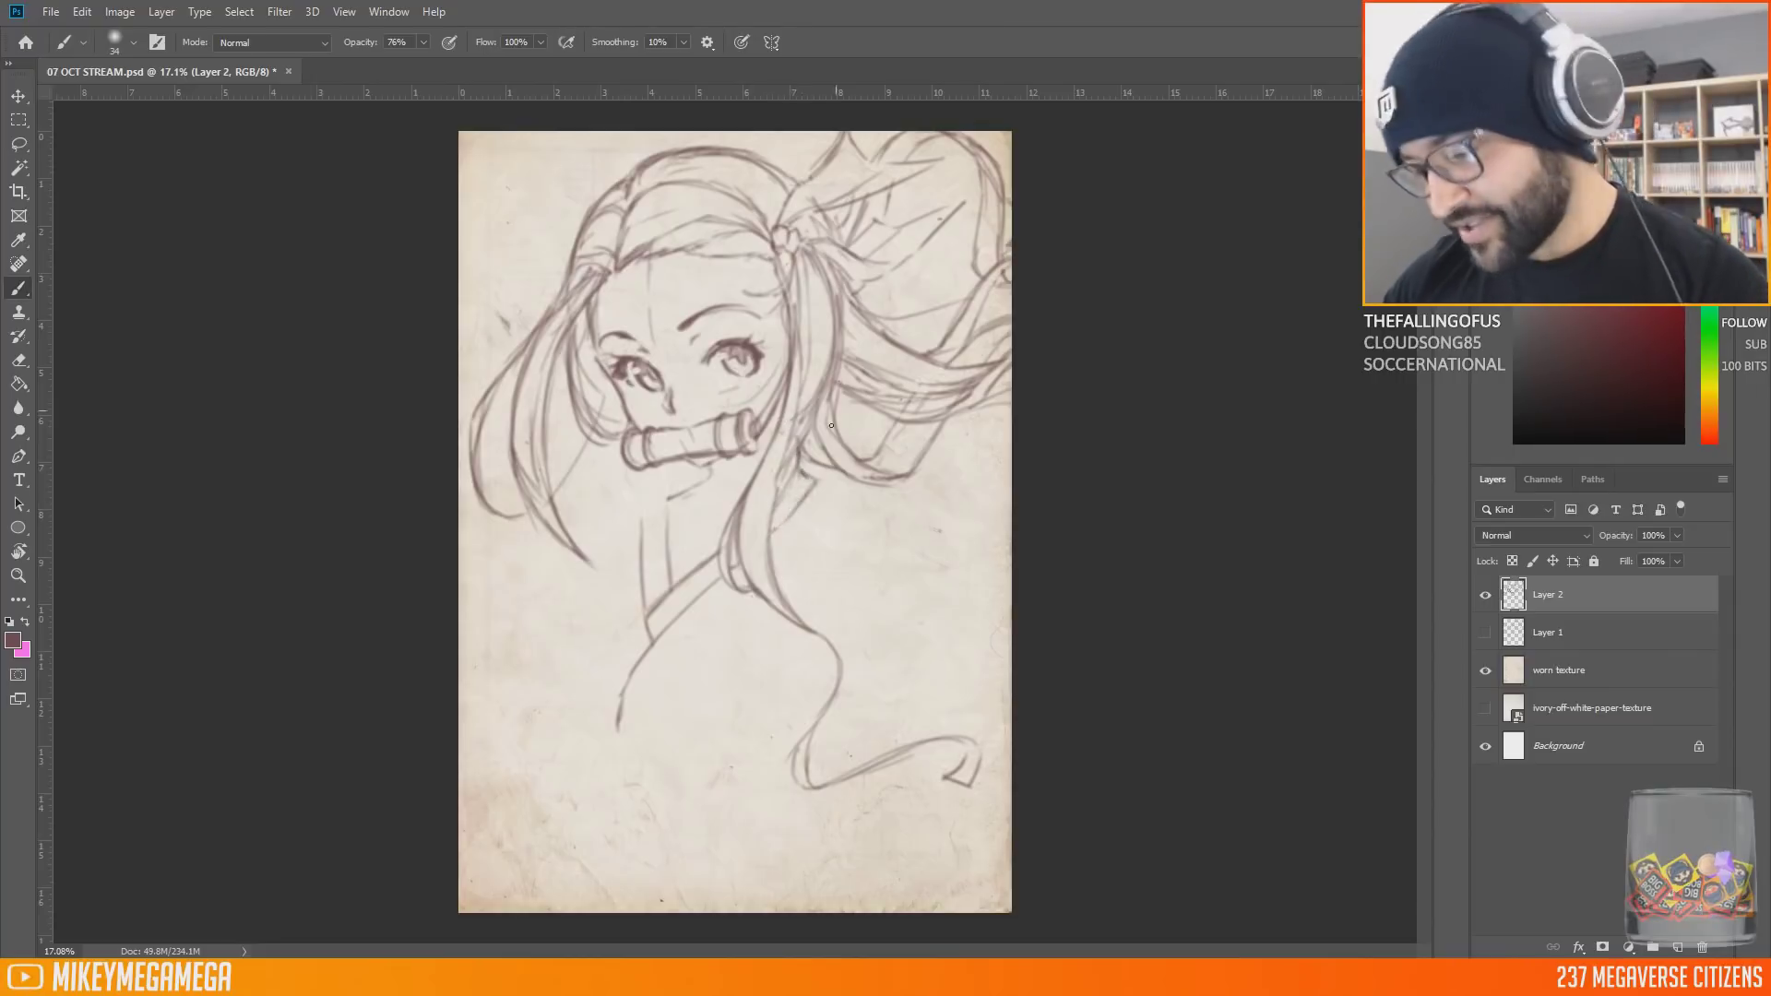
pyautogui.moveTo(649, 505)
pyautogui.mouseDown()
pyautogui.moveTo(639, 531)
pyautogui.moveTo(699, 489)
pyautogui.mouseUp()
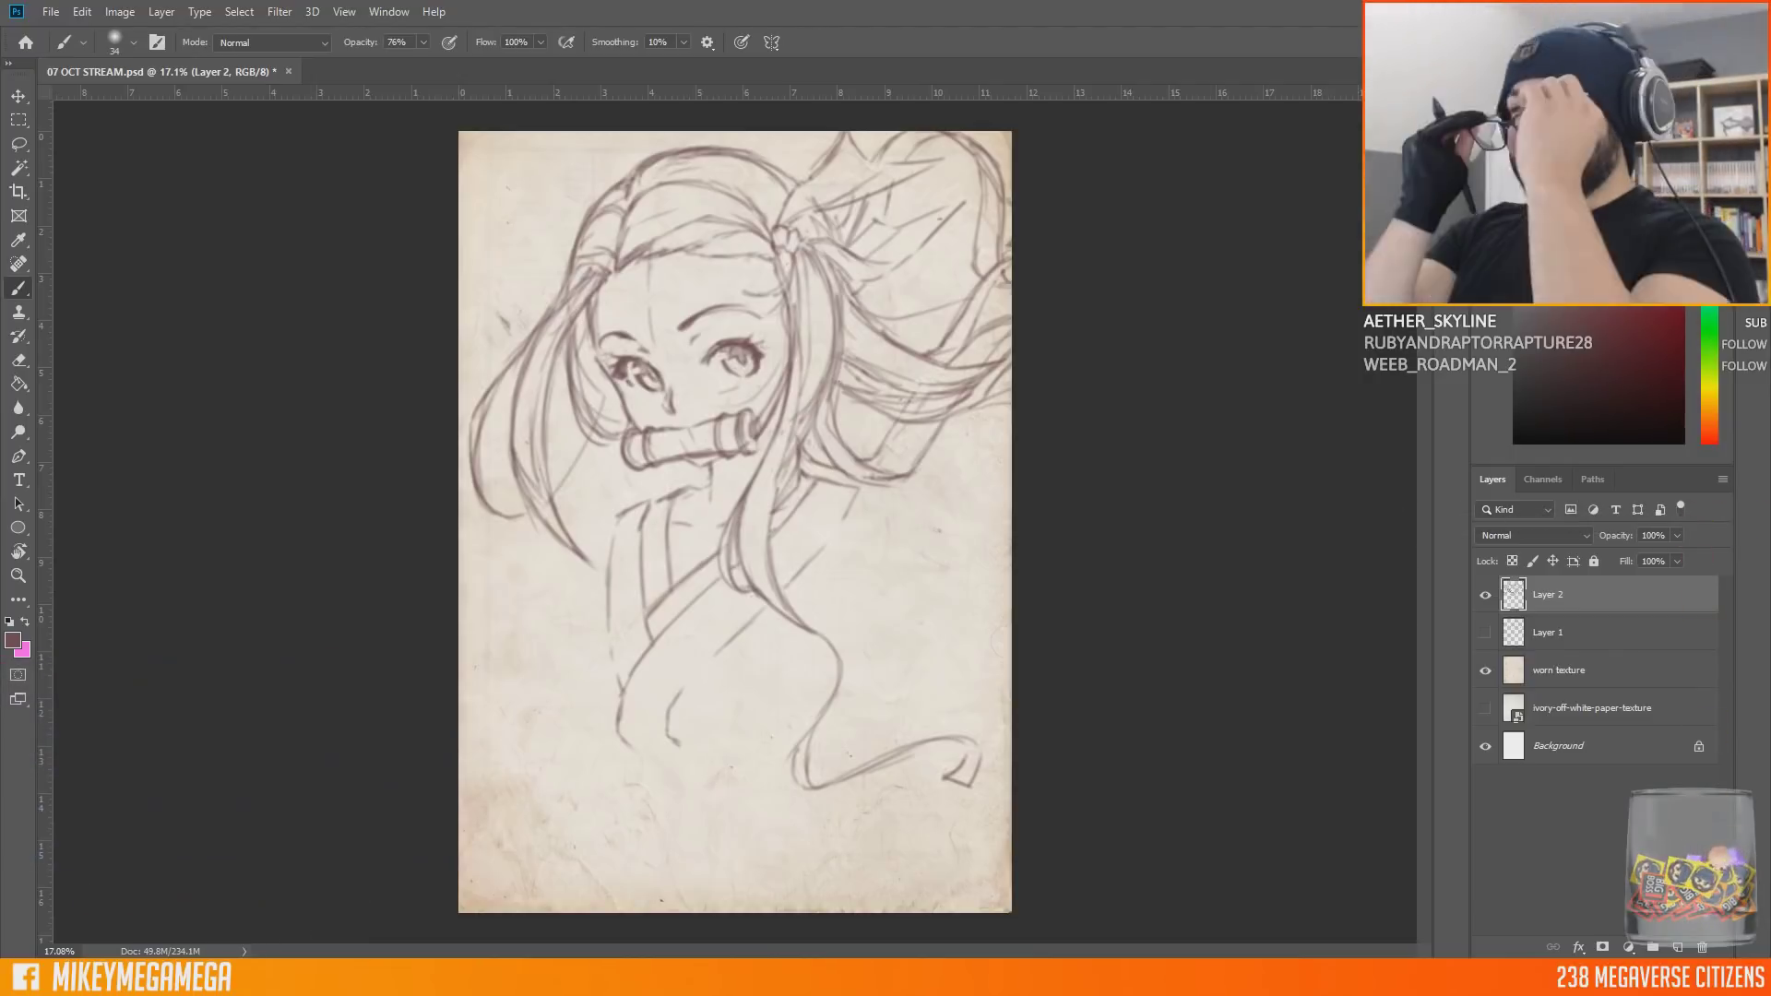
# Step: Sketch a thick twisted rope belt across the waist below the kimono's chest folds
pyautogui.moveTo(620, 736); pyautogui.dragTo(733, 763)
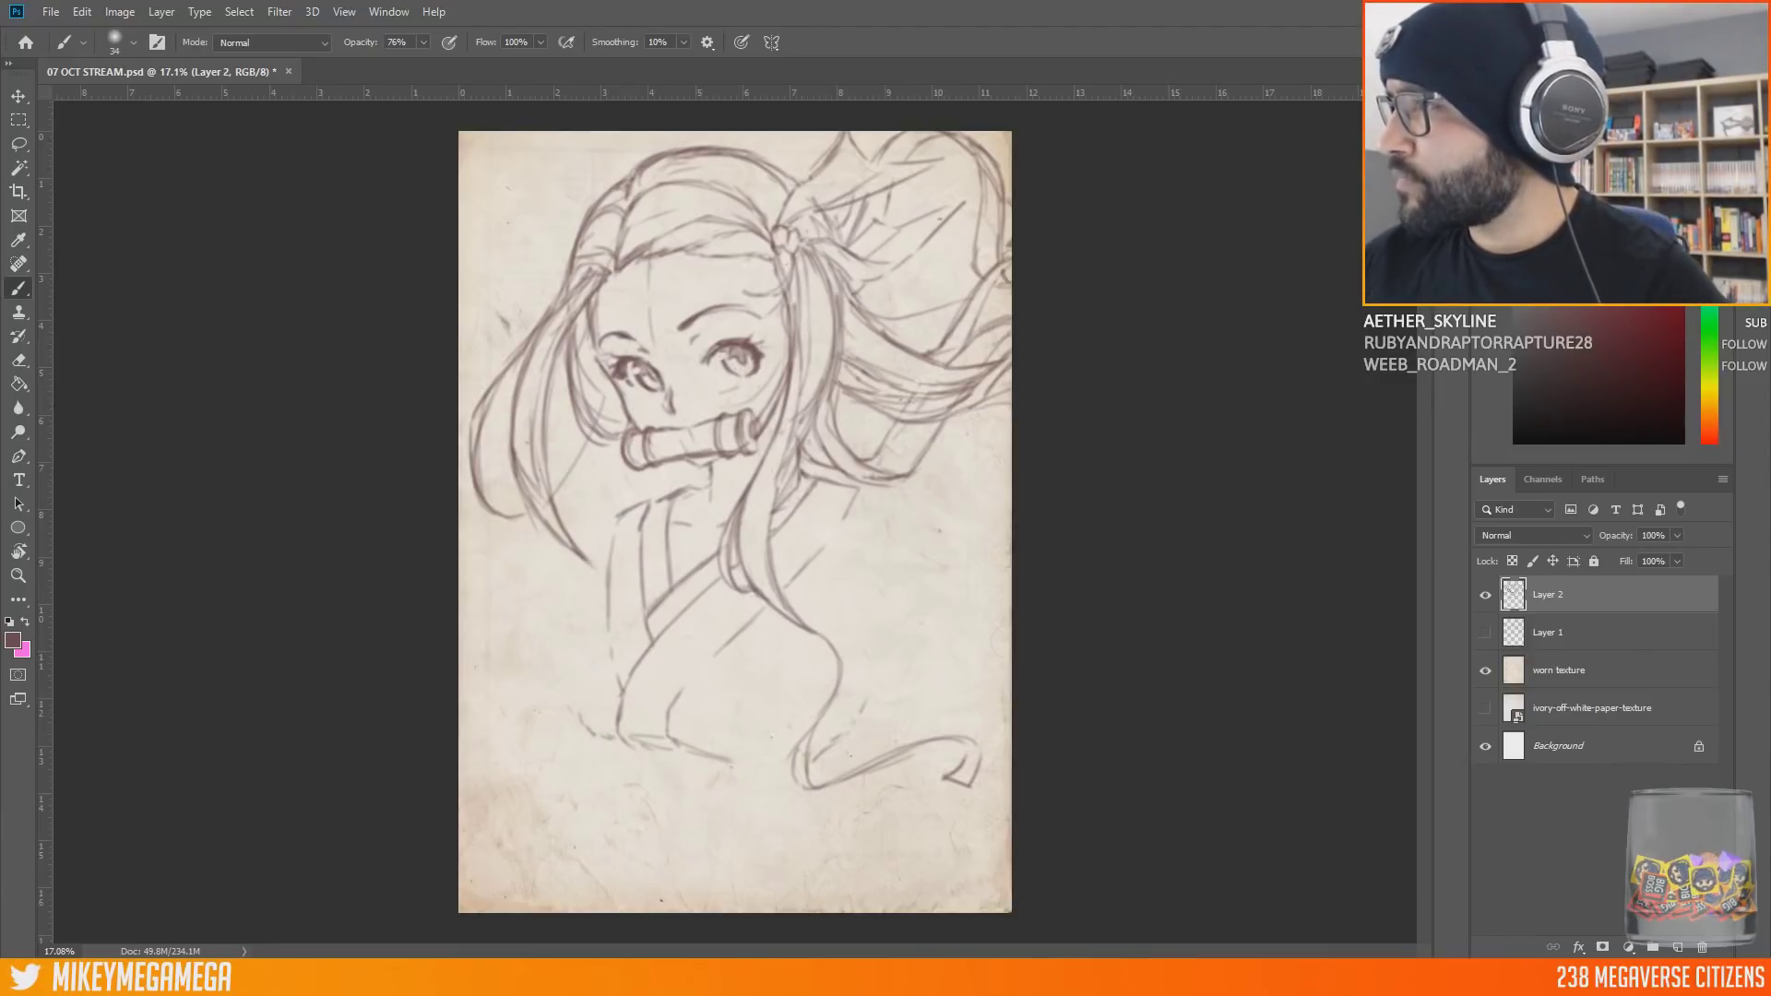
pyautogui.moveTo(623, 747)
pyautogui.mouseDown()
pyautogui.moveTo(691, 779)
pyautogui.moveTo(682, 795)
pyautogui.moveTo(706, 761)
pyautogui.moveTo(729, 803)
pyautogui.mouseUp()
pyautogui.moveTo(631, 751); pyautogui.dragTo(598, 748)
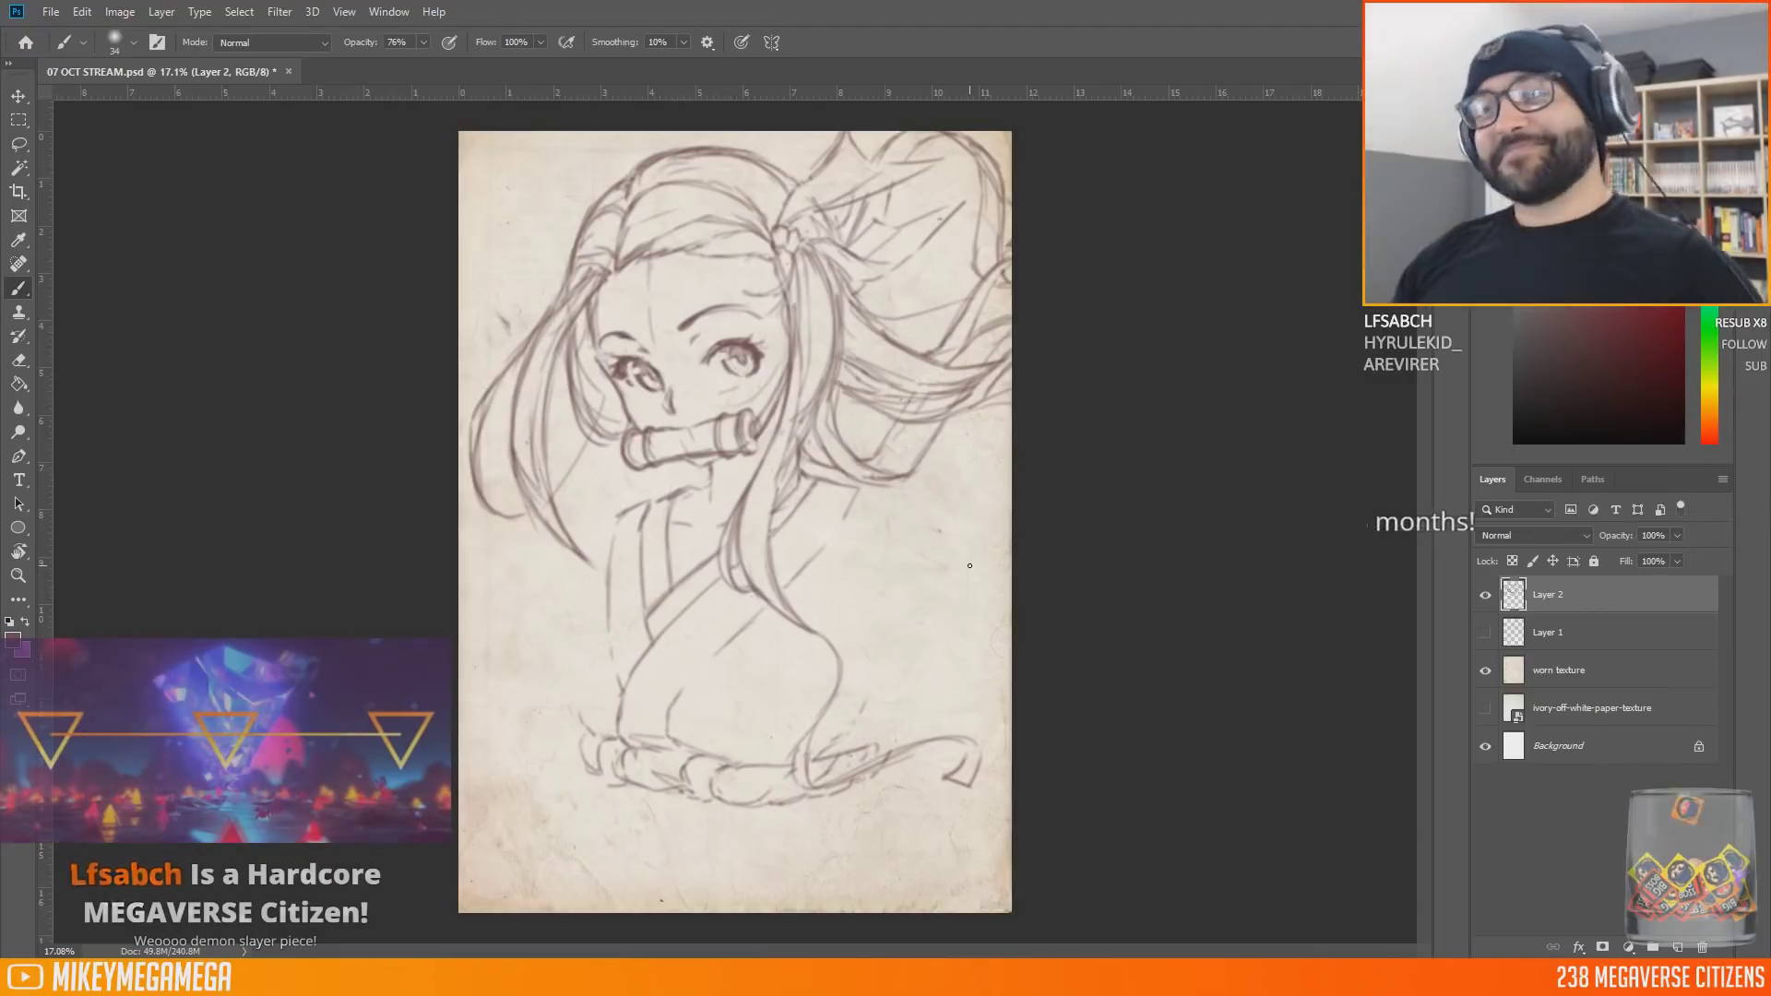
pyautogui.moveTo(586, 736)
pyautogui.mouseDown()
pyautogui.moveTo(675, 798)
pyautogui.moveTo(691, 770)
pyautogui.moveTo(730, 805)
pyautogui.moveTo(812, 795)
pyautogui.mouseUp()
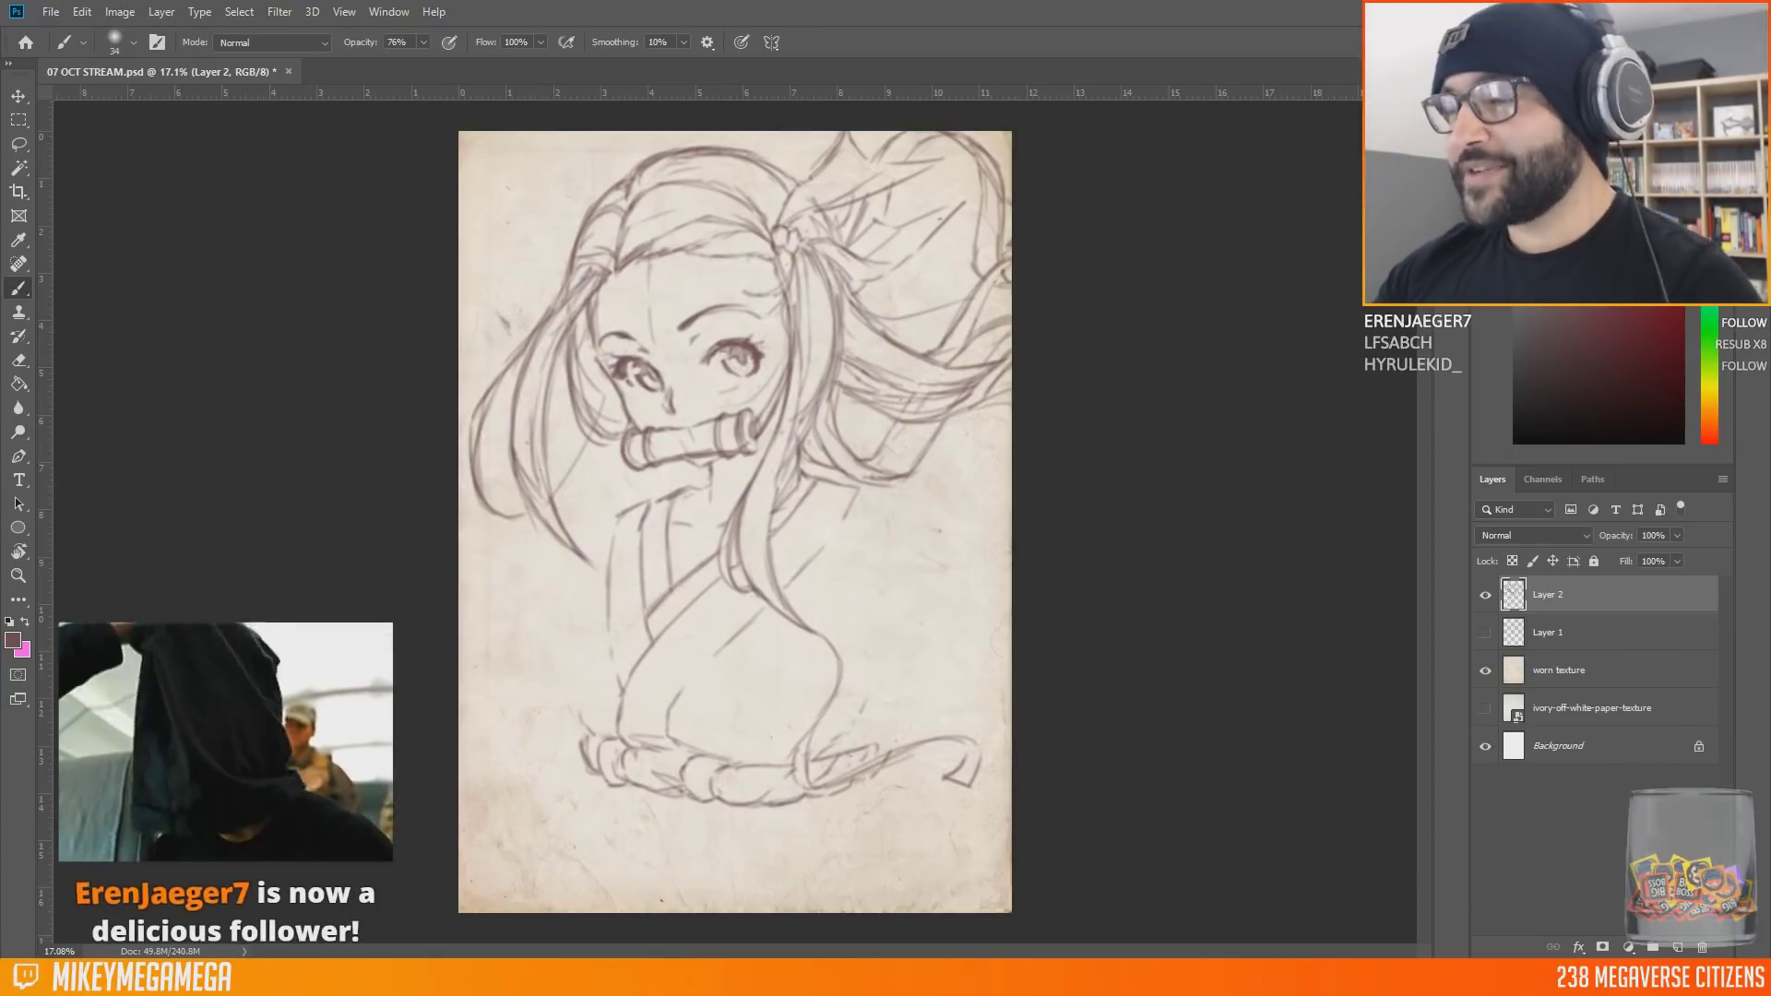
# Step: Sketch the wide waist sash below the rope belt, with a thin cord knotted at the front
pyautogui.moveTo(611, 782)
pyautogui.mouseDown()
pyautogui.moveTo(733, 799)
pyautogui.moveTo(607, 826)
pyautogui.moveTo(688, 876)
pyautogui.mouseUp()
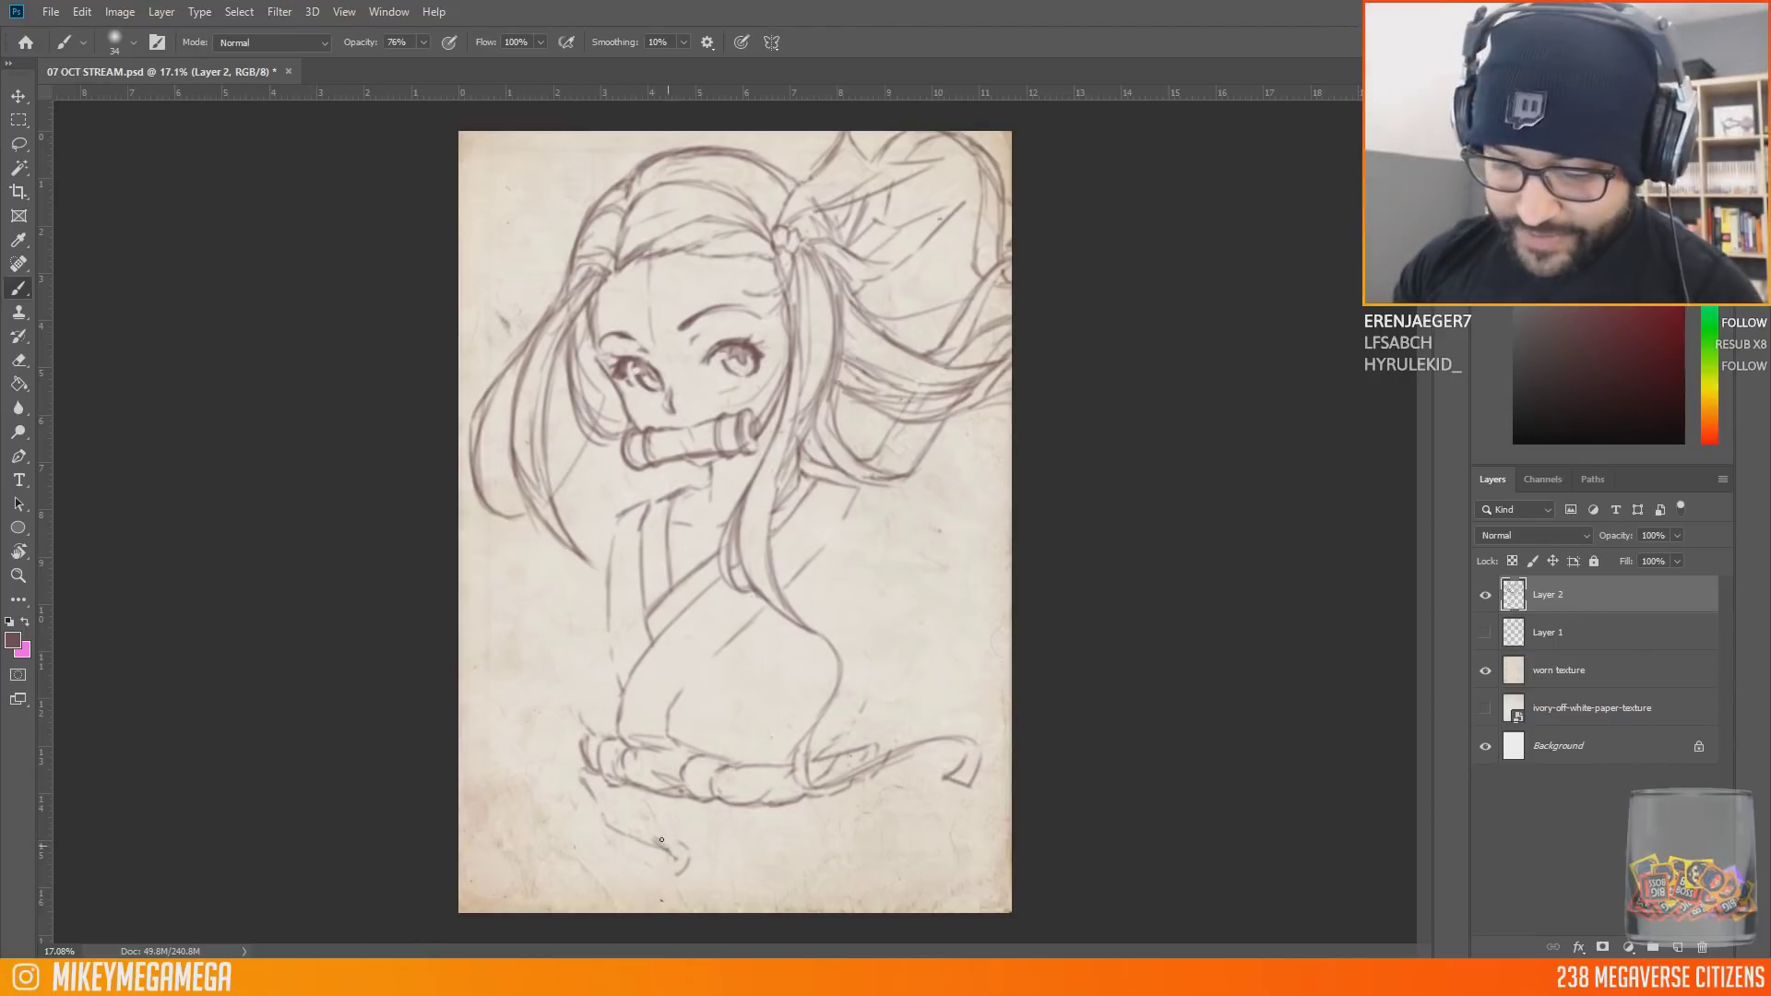
pyautogui.moveTo(686, 860)
pyautogui.mouseDown()
pyautogui.moveTo(693, 875)
pyautogui.moveTo(651, 871)
pyautogui.moveTo(684, 869)
pyautogui.mouseUp()
pyautogui.moveTo(599, 832)
pyautogui.mouseDown()
pyautogui.moveTo(665, 866)
pyautogui.moveTo(598, 826)
pyautogui.moveTo(710, 865)
pyautogui.moveTo(755, 849)
pyautogui.mouseUp()
pyautogui.moveTo(792, 849); pyautogui.dragTo(827, 836)
pyautogui.moveTo(717, 867); pyautogui.dragTo(840, 856)
pyautogui.moveTo(608, 848); pyautogui.dragTo(606, 878)
pyautogui.moveTo(606, 871); pyautogui.dragTo(651, 910)
pyautogui.hotkey('ctrl', 'z')
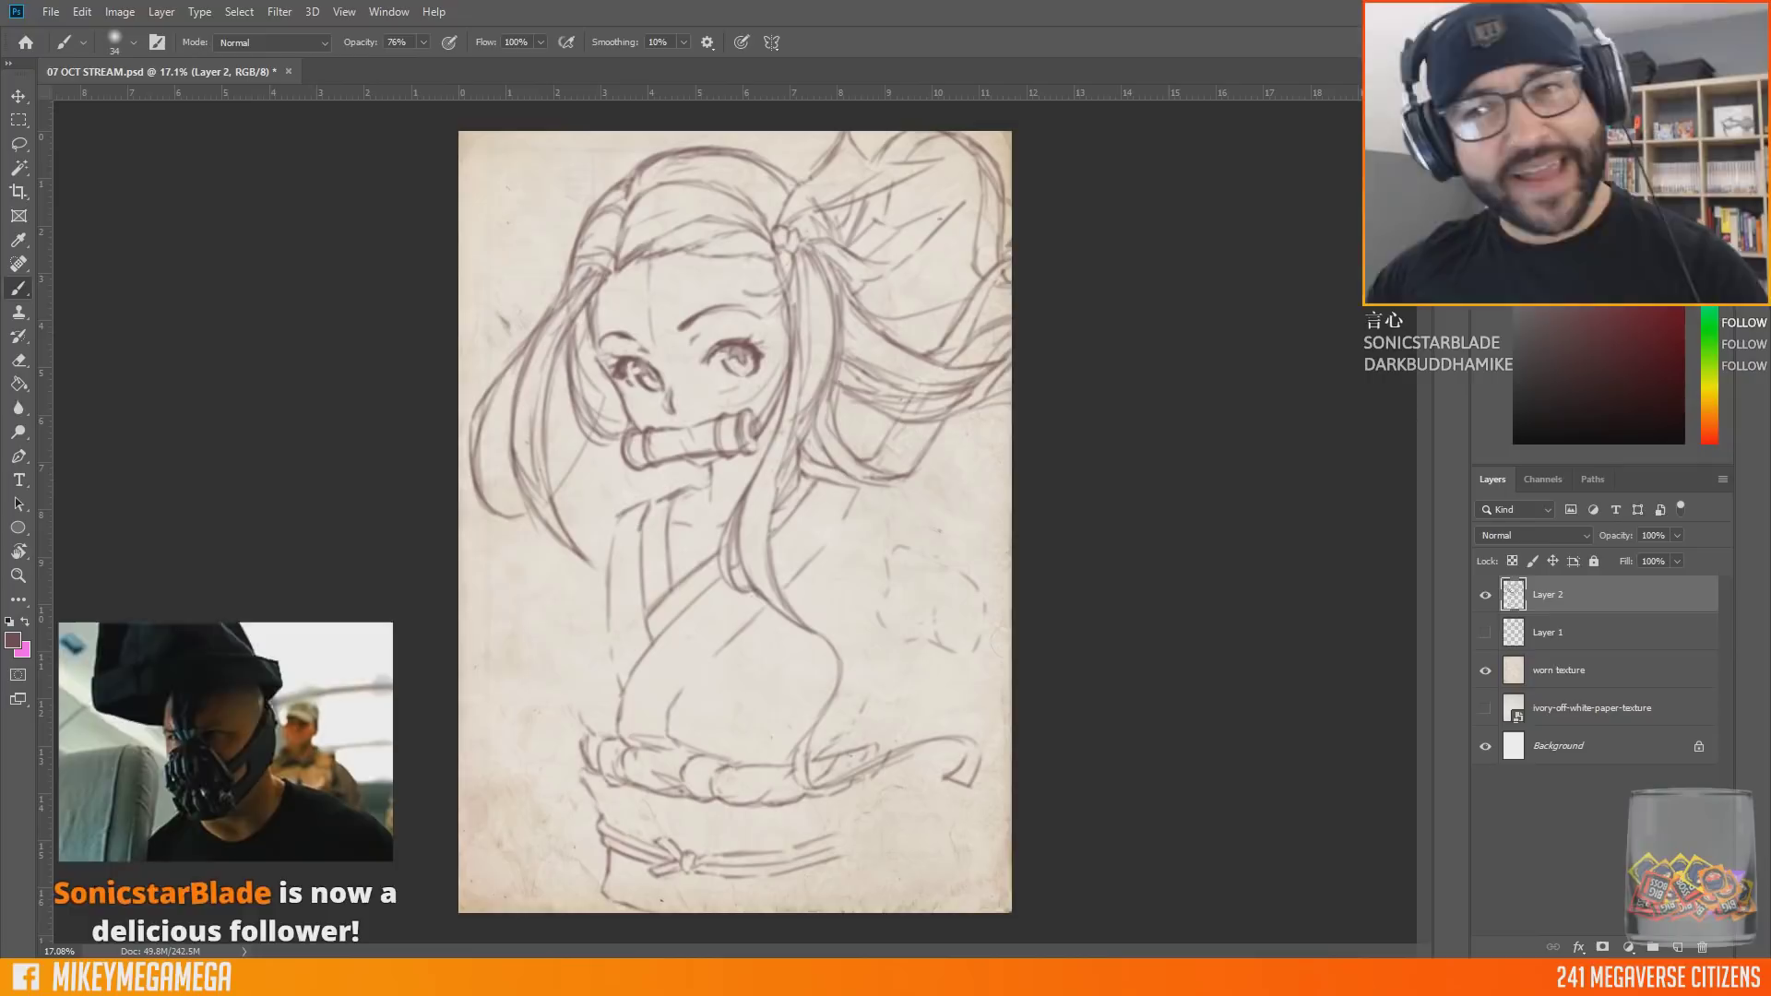
pyautogui.moveTo(495, 577); pyautogui.dragTo(500, 581)
pyautogui.moveTo(484, 590); pyautogui.dragTo(507, 597)
pyautogui.moveTo(487, 609); pyautogui.dragTo(508, 606)
pyautogui.moveTo(484, 621); pyautogui.dragTo(486, 643)
pyautogui.moveTo(486, 620); pyautogui.dragTo(509, 636)
pyautogui.moveTo(487, 641); pyautogui.dragTo(540, 616)
pyautogui.moveTo(553, 601); pyautogui.dragTo(580, 617)
pyautogui.moveTo(559, 590); pyautogui.dragTo(565, 599)
pyautogui.press('l')
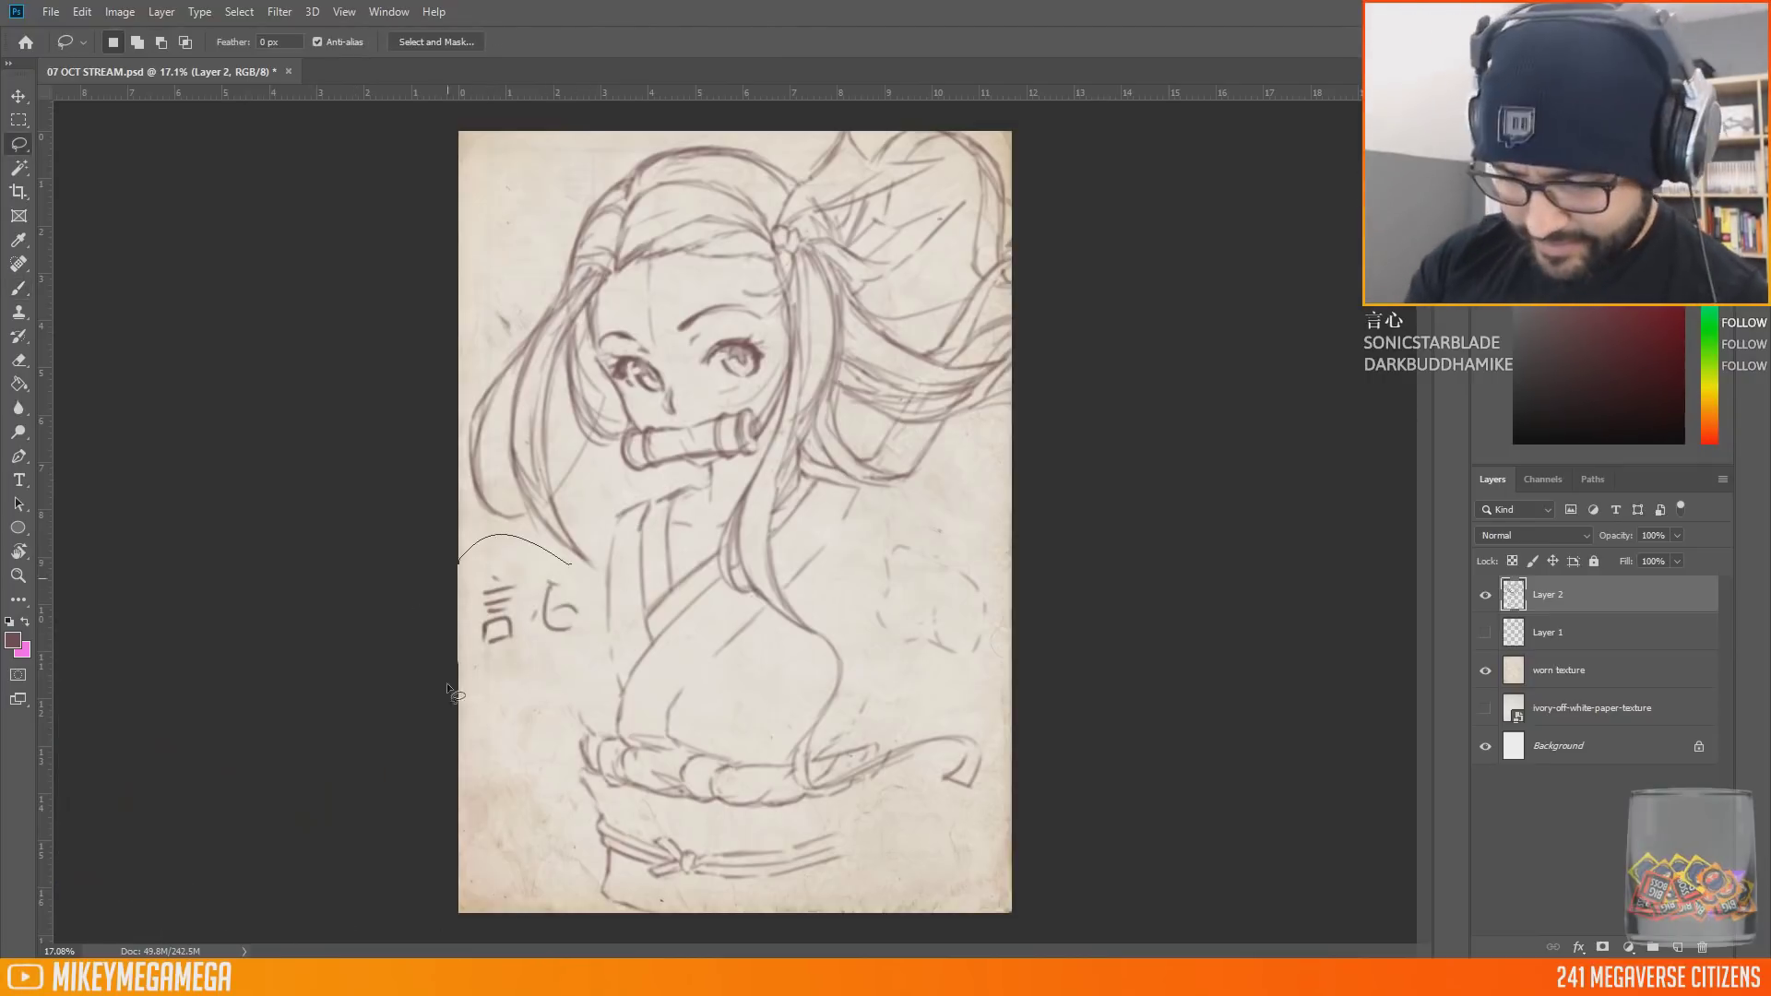
pyautogui.moveTo(474, 541); pyautogui.dragTo(565, 563)
pyautogui.press('Delete')
pyautogui.hotkey('ctrl', 'd')
pyautogui.press('b')
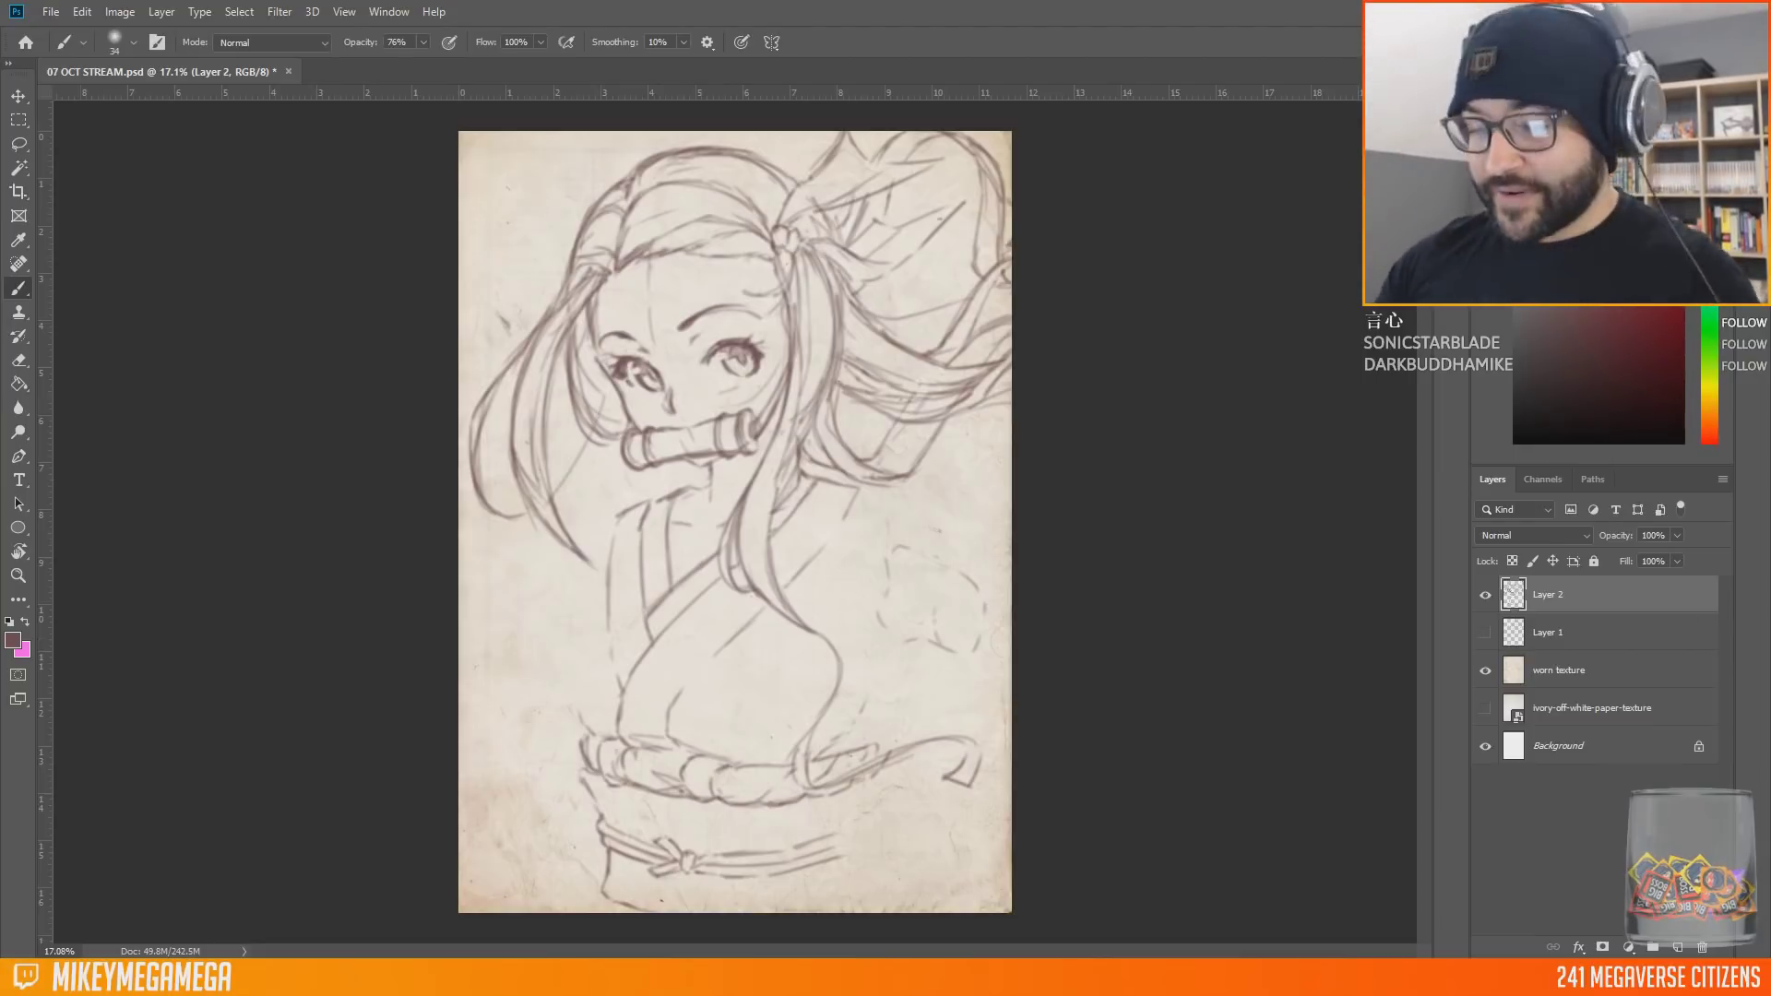
pyautogui.moveTo(504, 601); pyautogui.dragTo(505, 729)
pyautogui.moveTo(504, 606)
pyautogui.mouseDown()
pyautogui.moveTo(502, 710)
pyautogui.moveTo(540, 663)
pyautogui.mouseUp()
pyautogui.moveTo(559, 601); pyautogui.dragTo(558, 716)
pyautogui.moveTo(501, 537)
pyautogui.mouseDown()
pyautogui.moveTo(489, 598)
pyautogui.moveTo(563, 766)
pyautogui.mouseUp()
pyautogui.press('l')
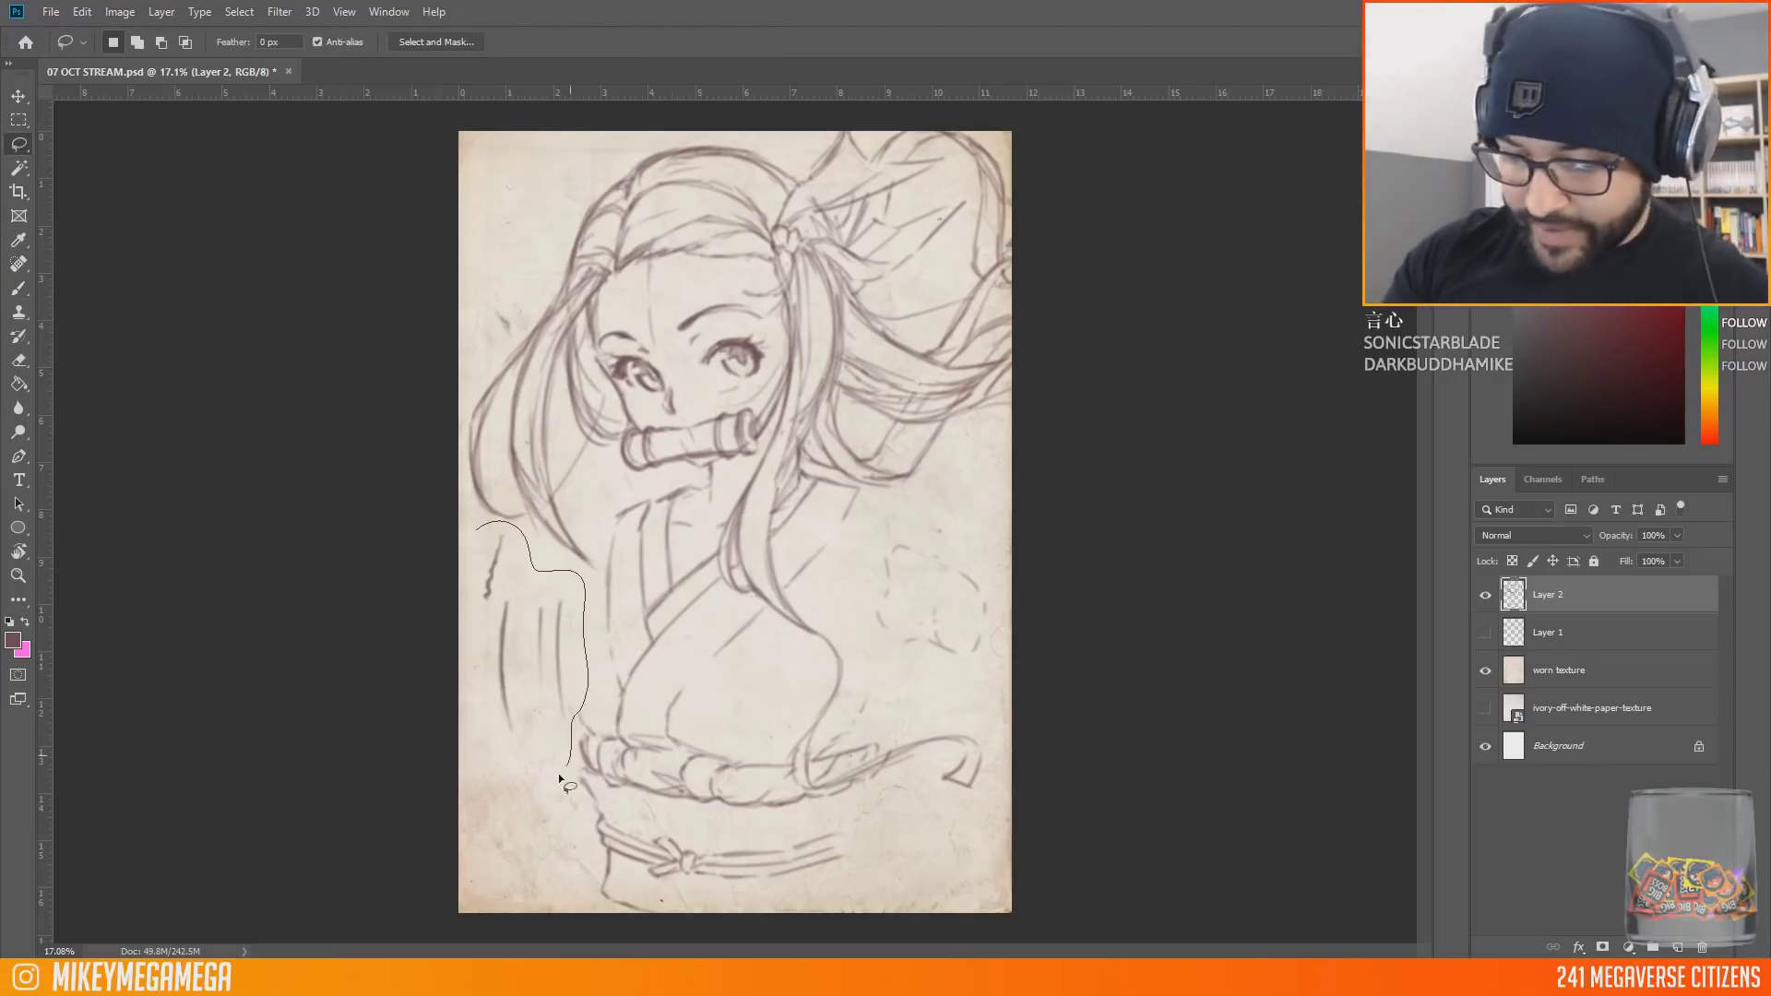
pyautogui.press('Delete')
pyautogui.press('m')
pyautogui.moveTo(181, 167); pyautogui.dragTo(181, 170)
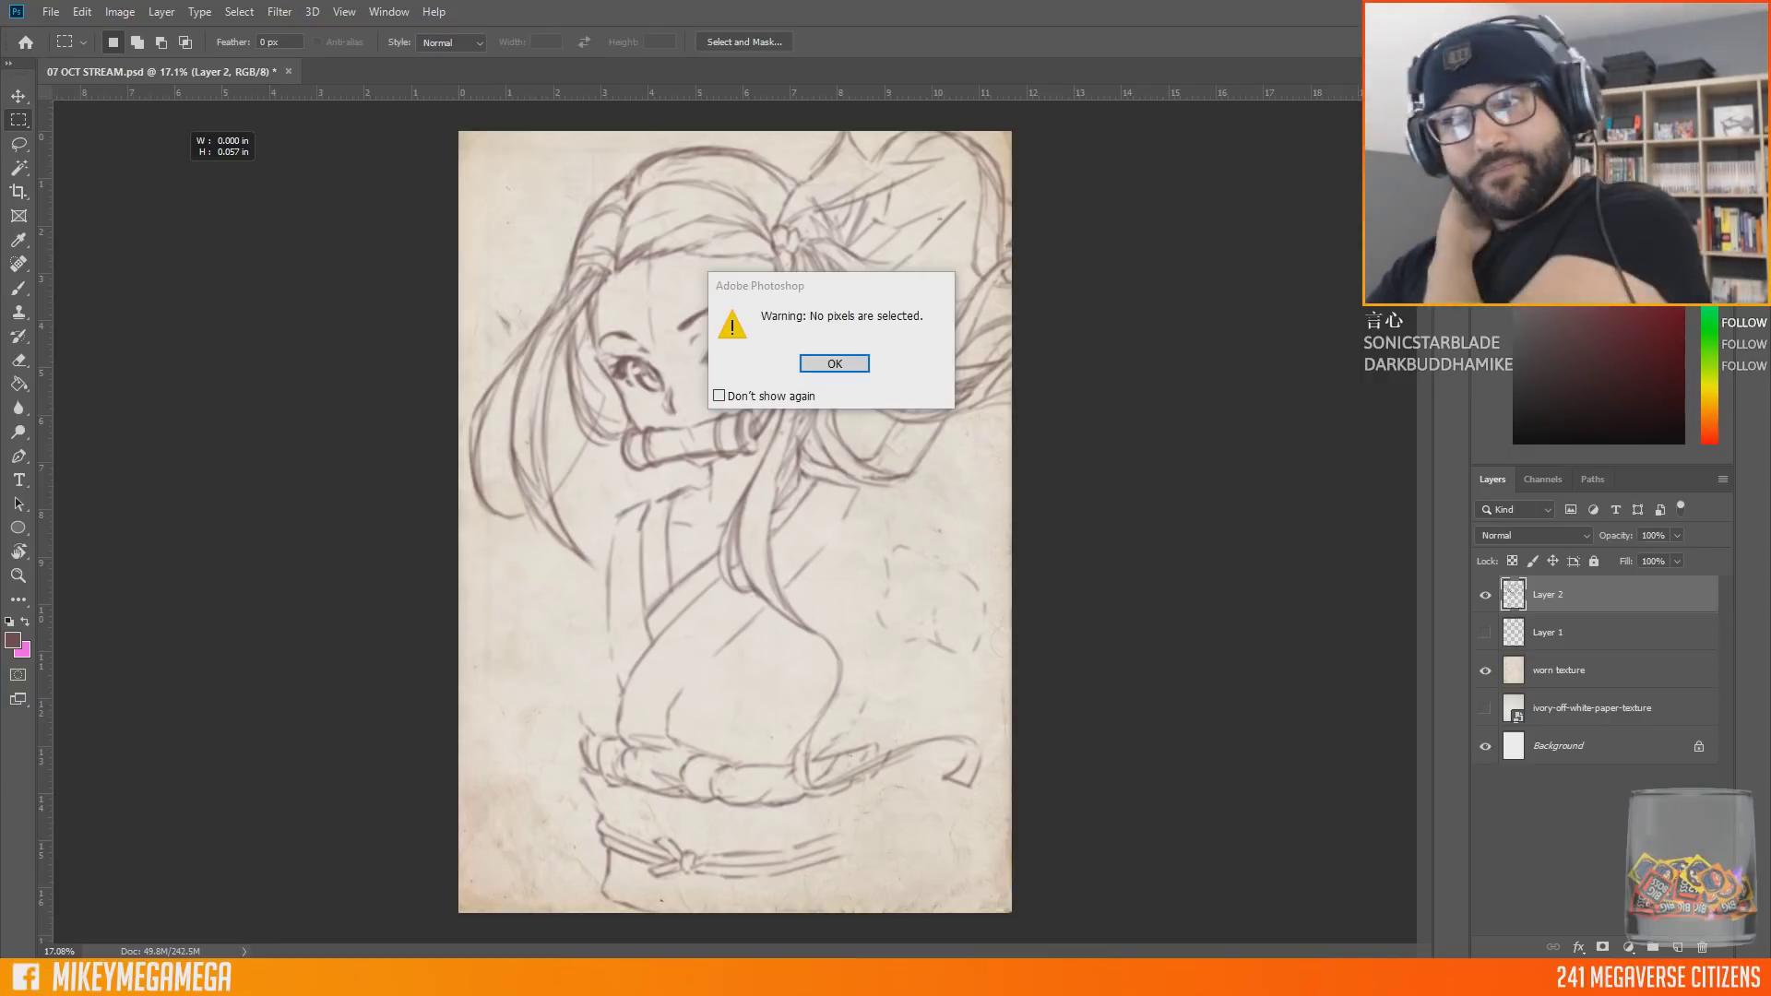
pyautogui.press('Return')
pyautogui.press('b')
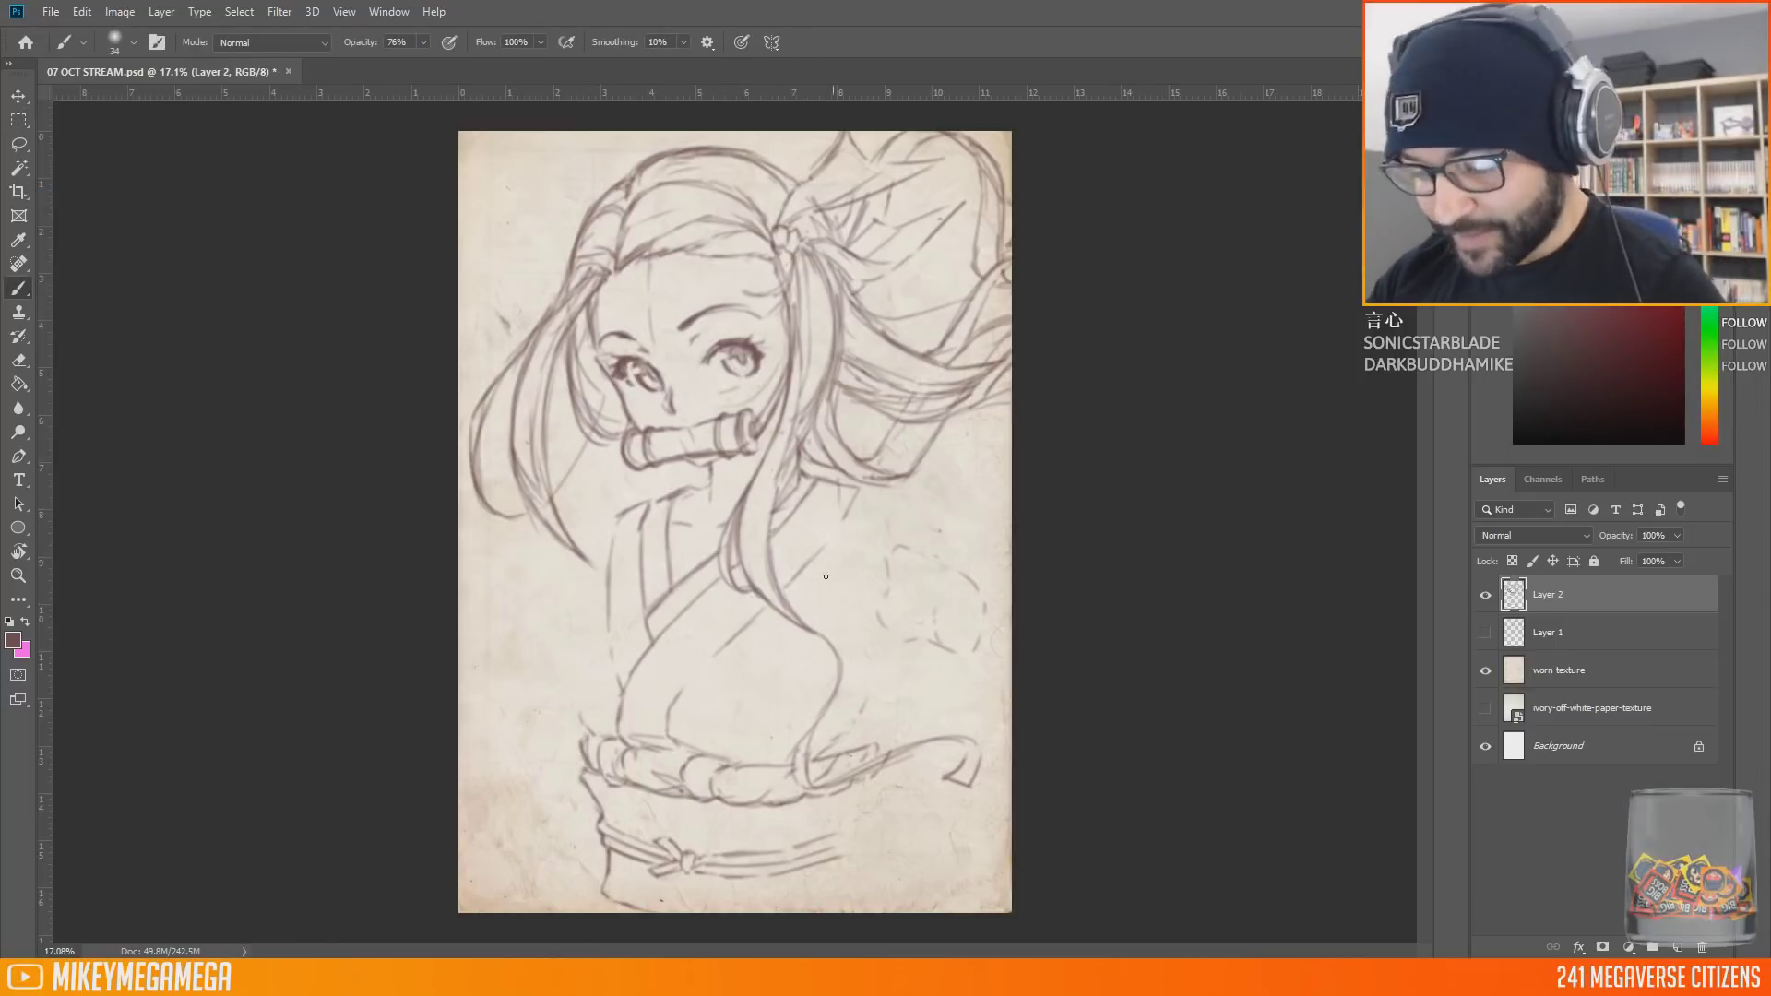
# Step: Draw the outer robe's edge from the figure's left-side shoulder diagonally down to the page's left edge
pyautogui.moveTo(633, 510)
pyautogui.mouseDown()
pyautogui.moveTo(460, 789)
pyautogui.moveTo(638, 503)
pyautogui.mouseUp()
pyautogui.moveTo(627, 516)
pyautogui.mouseDown()
pyautogui.moveTo(533, 701)
pyautogui.moveTo(460, 771)
pyautogui.moveTo(651, 505)
pyautogui.mouseUp()
pyautogui.hotkey('ctrl', 'z')
pyautogui.moveTo(602, 572); pyautogui.dragTo(651, 502)
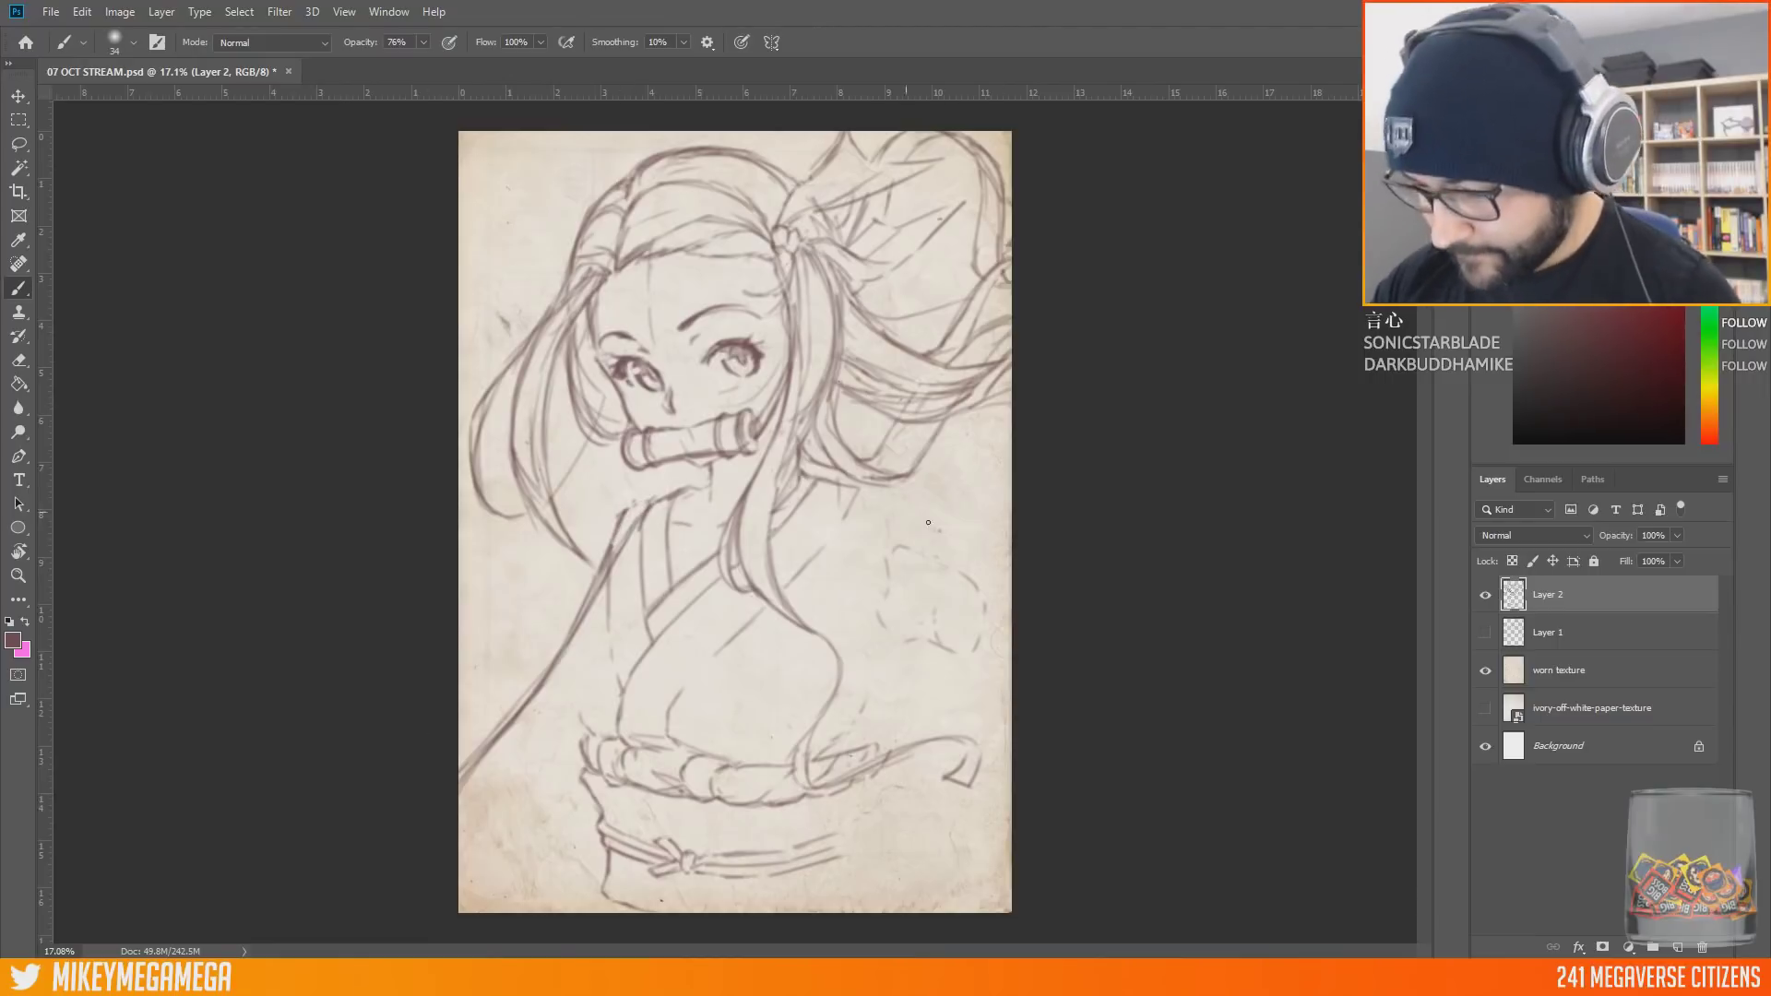
# Step: Sketch a raised clawed hand with bent fingers to the right of the chest, over the dashed placeholder shape
pyautogui.moveTo(961, 577)
pyautogui.mouseDown()
pyautogui.moveTo(973, 590)
pyautogui.moveTo(931, 559)
pyautogui.mouseUp()
pyautogui.moveTo(932, 559)
pyautogui.mouseDown()
pyautogui.moveTo(958, 607)
pyautogui.moveTo(906, 540)
pyautogui.moveTo(900, 569)
pyautogui.moveTo(916, 527)
pyautogui.moveTo(942, 538)
pyautogui.moveTo(898, 567)
pyautogui.mouseUp()
pyautogui.moveTo(929, 522)
pyautogui.mouseDown()
pyautogui.moveTo(926, 550)
pyautogui.moveTo(873, 537)
pyautogui.mouseUp()
pyautogui.moveTo(895, 555)
pyautogui.mouseDown()
pyautogui.moveTo(868, 583)
pyautogui.moveTo(883, 605)
pyautogui.mouseUp()
pyautogui.moveTo(867, 610)
pyautogui.mouseDown()
pyautogui.moveTo(972, 607)
pyautogui.moveTo(951, 618)
pyautogui.moveTo(970, 568)
pyautogui.mouseUp()
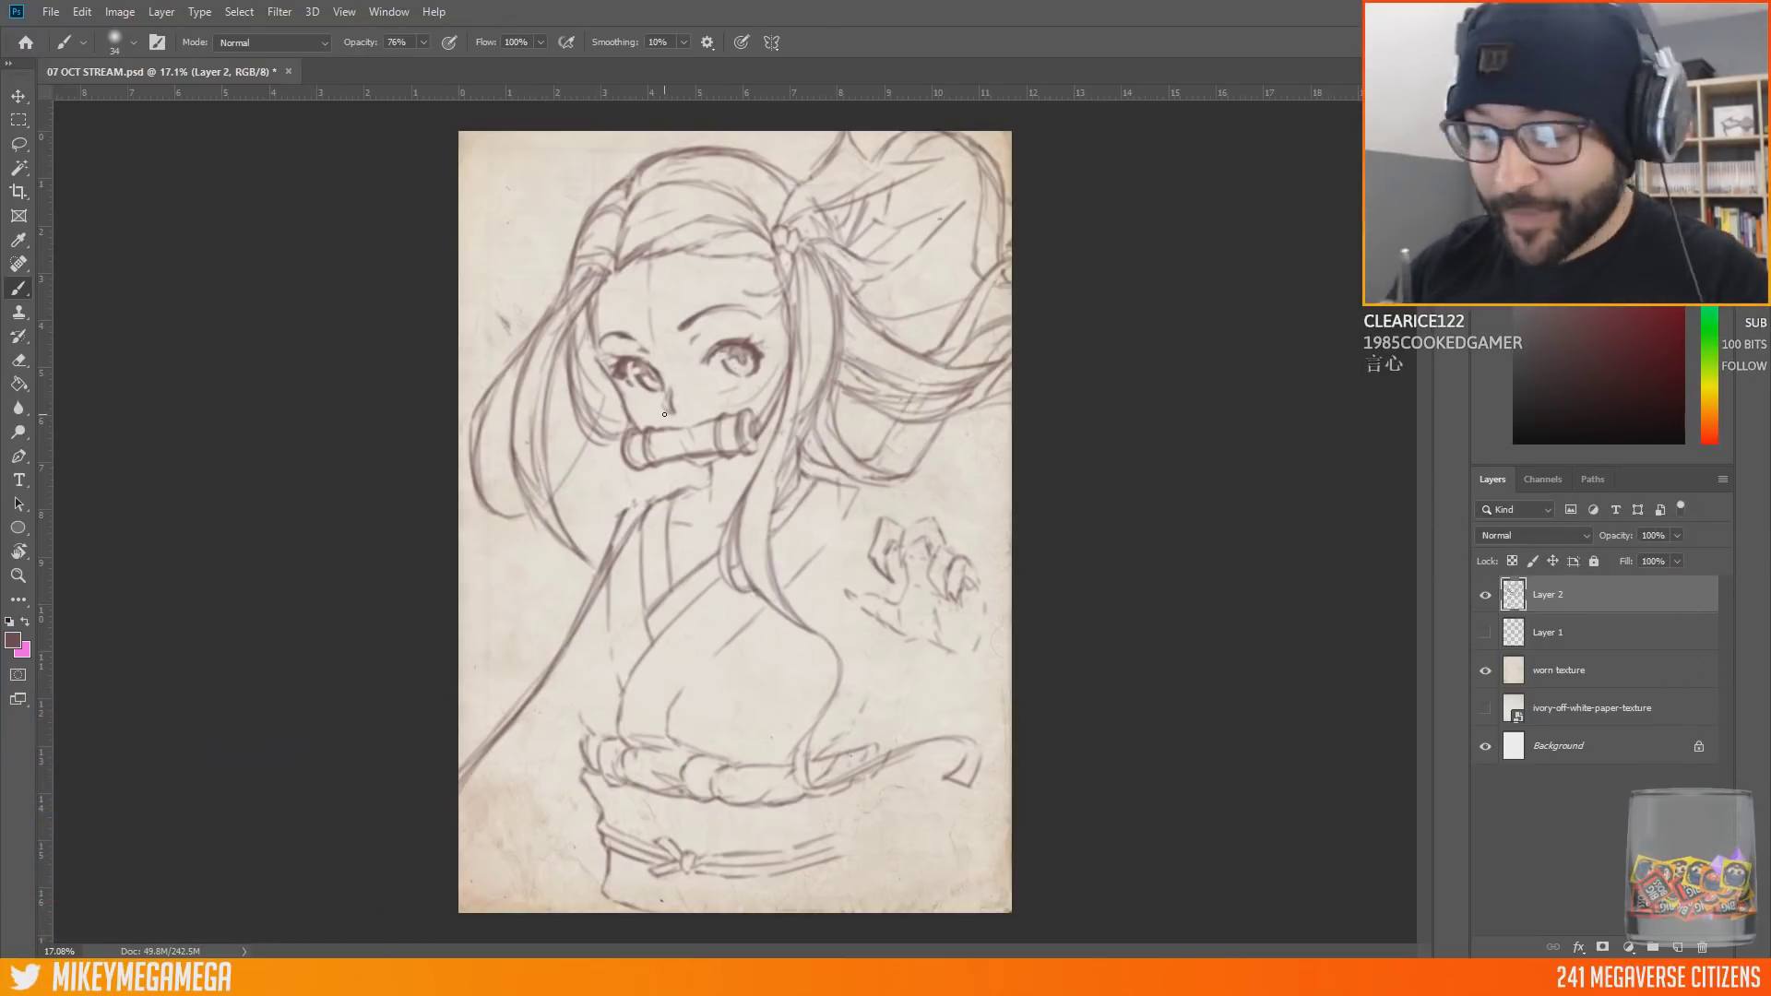
# Step: Draw the outer robe's right side from shoulder to lower right page edge, and firm up the left shoulder and torso side
pyautogui.moveTo(848, 487)
pyautogui.mouseDown()
pyautogui.moveTo(824, 630)
pyautogui.moveTo(853, 747)
pyautogui.moveTo(1012, 876)
pyautogui.moveTo(869, 535)
pyautogui.moveTo(916, 784)
pyautogui.moveTo(1011, 849)
pyautogui.mouseUp()
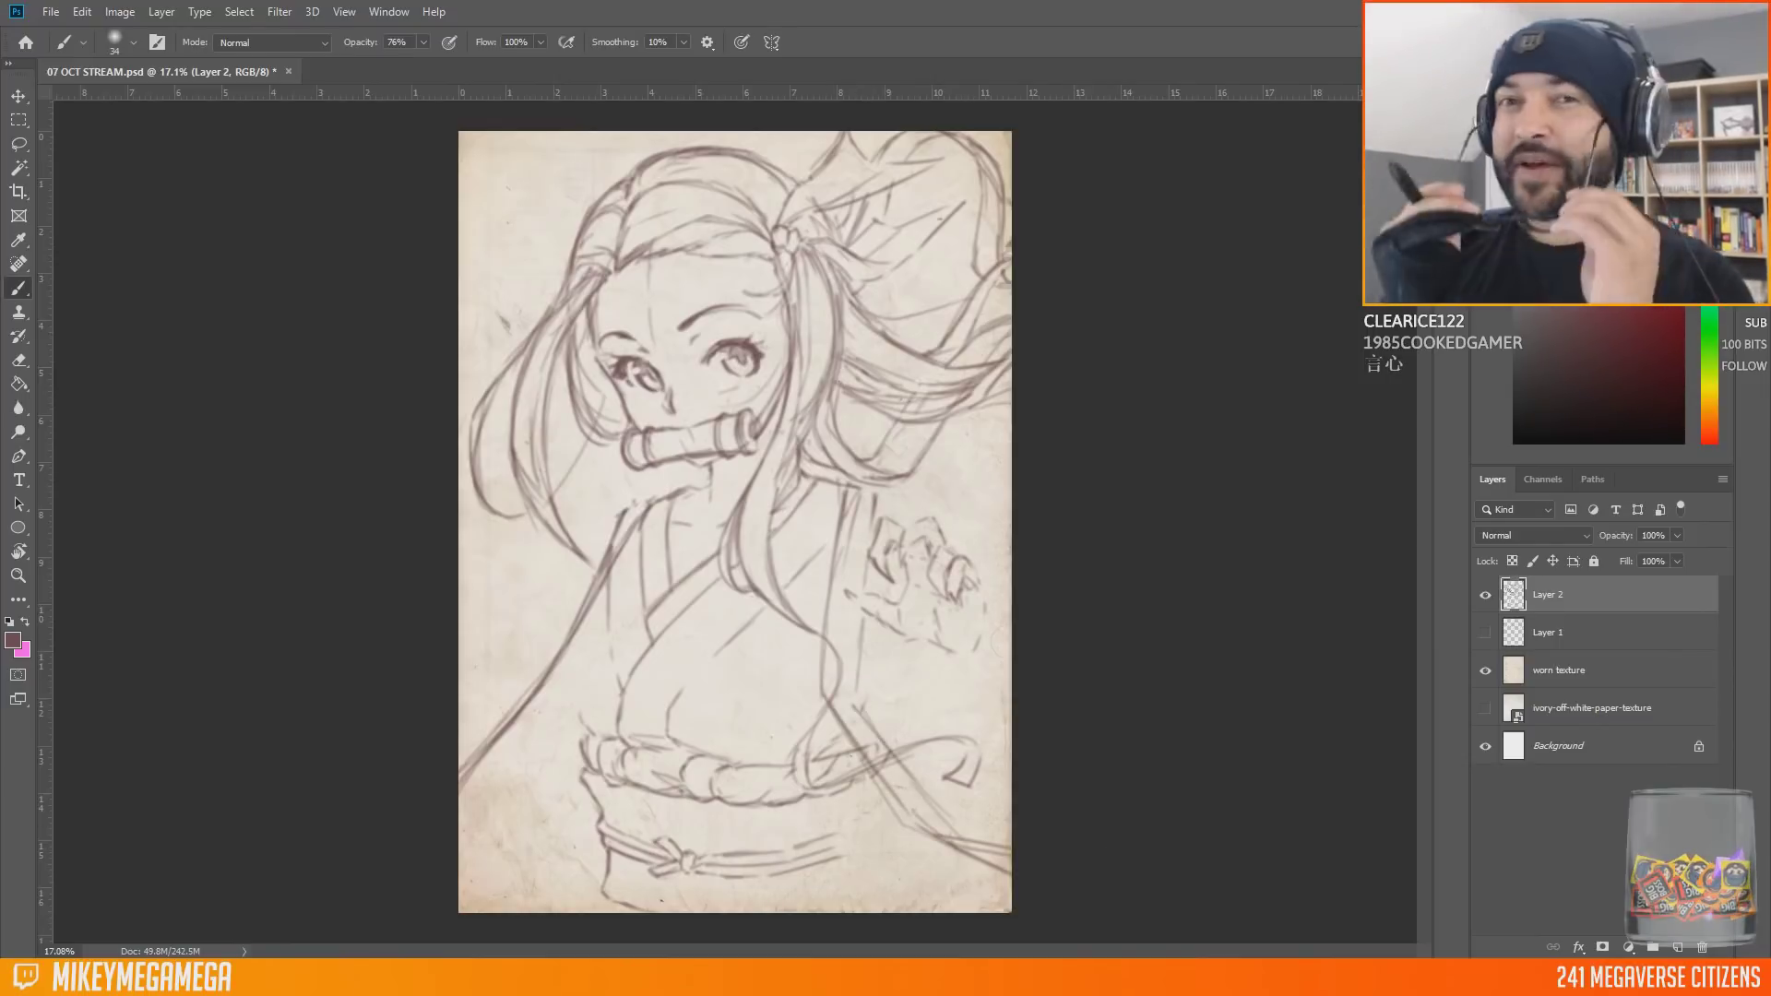
pyautogui.moveTo(910, 816); pyautogui.dragTo(1005, 852)
pyautogui.moveTo(866, 763); pyautogui.dragTo(996, 866)
pyautogui.moveTo(876, 498); pyautogui.dragTo(852, 703)
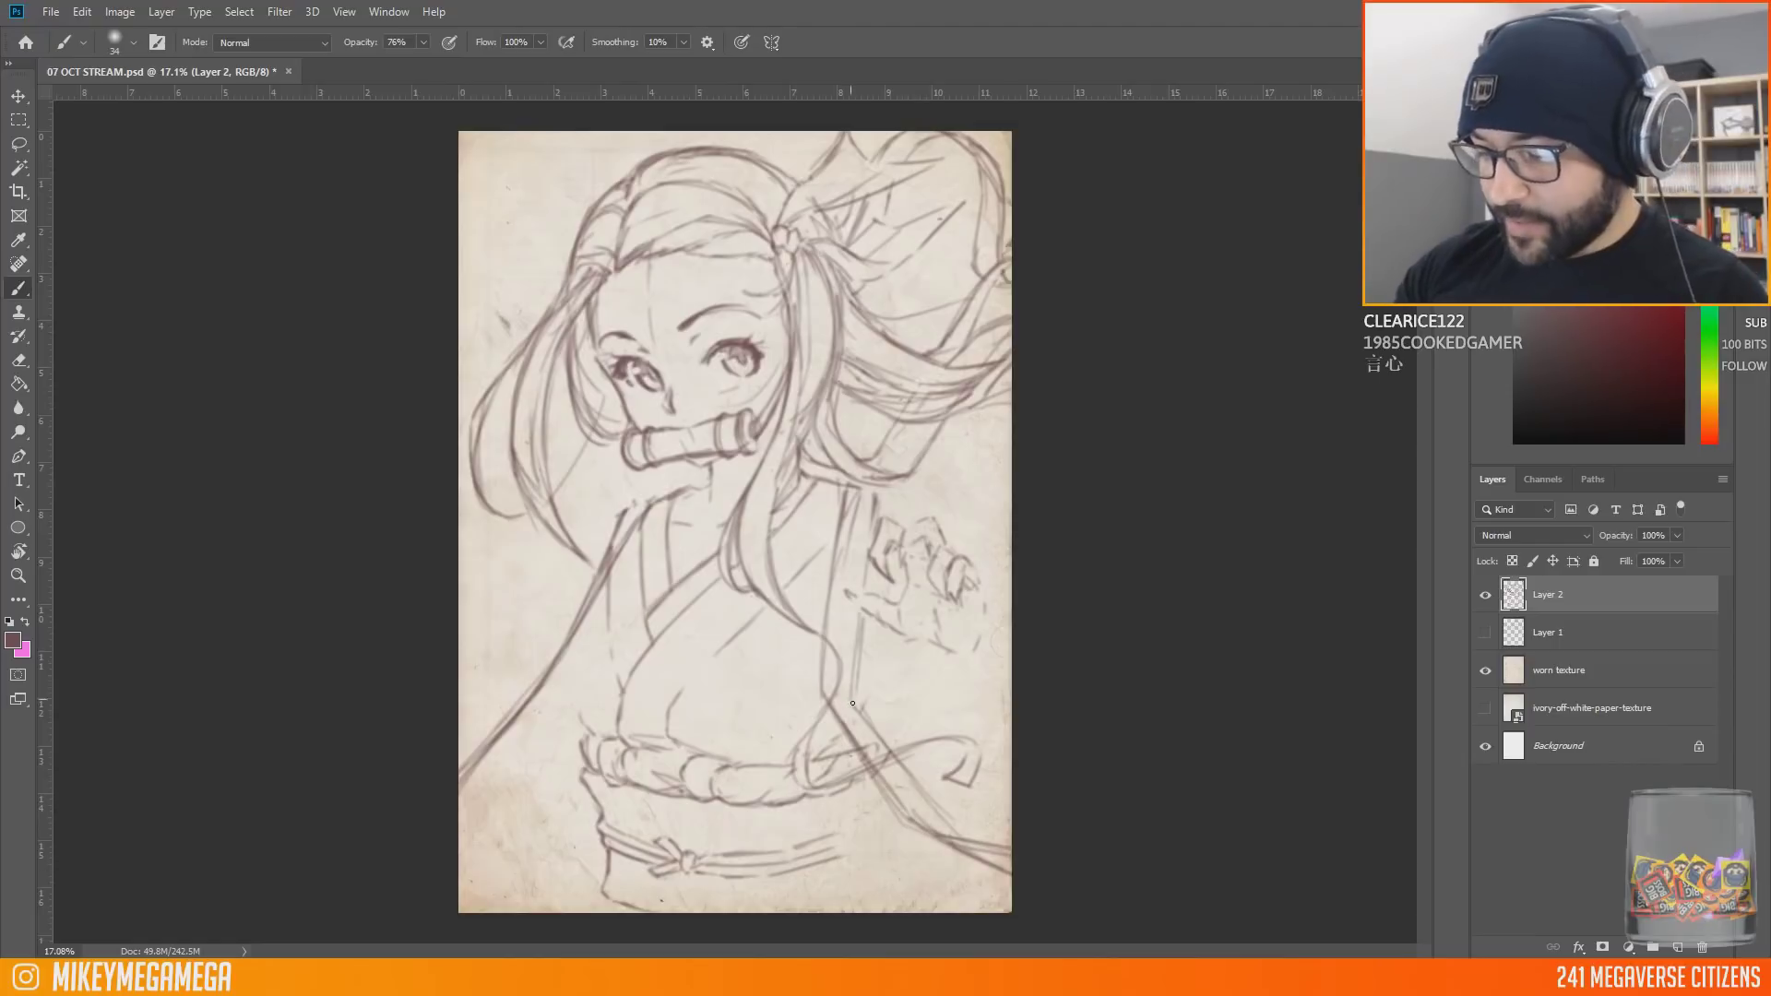
pyautogui.moveTo(708, 480); pyautogui.dragTo(624, 508)
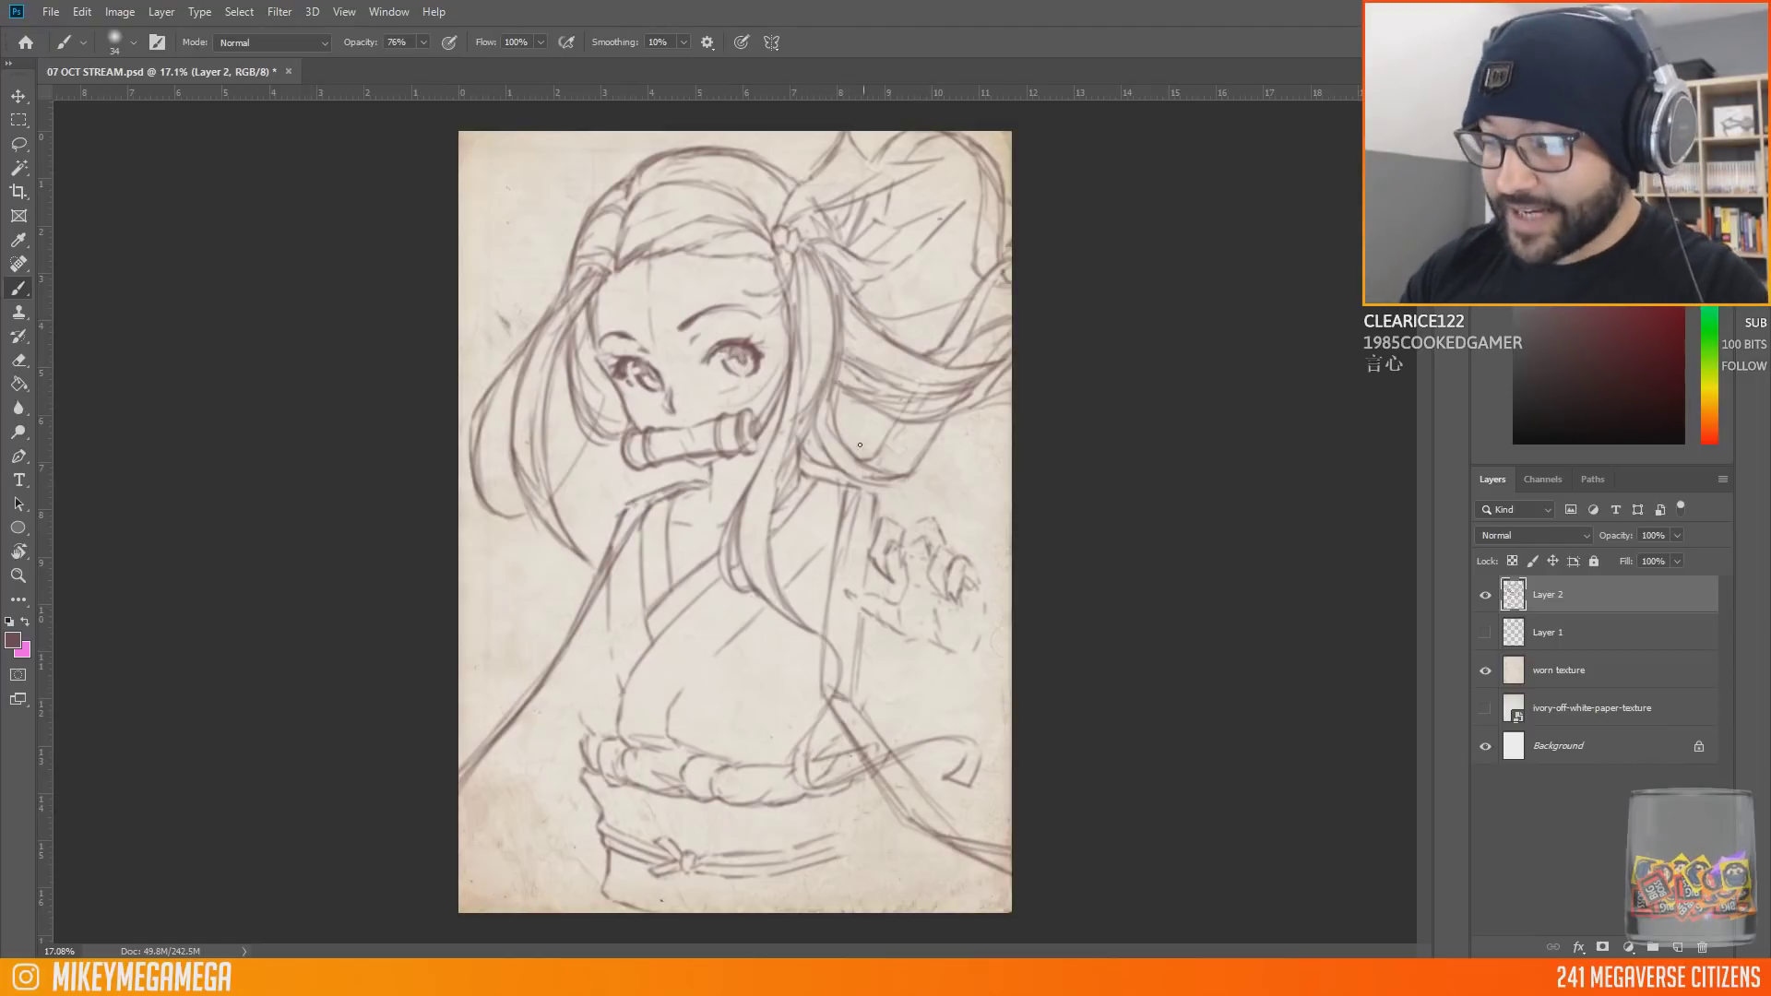
pyautogui.moveTo(581, 705)
pyautogui.mouseDown()
pyautogui.moveTo(605, 585)
pyautogui.moveTo(587, 675)
pyautogui.mouseUp()
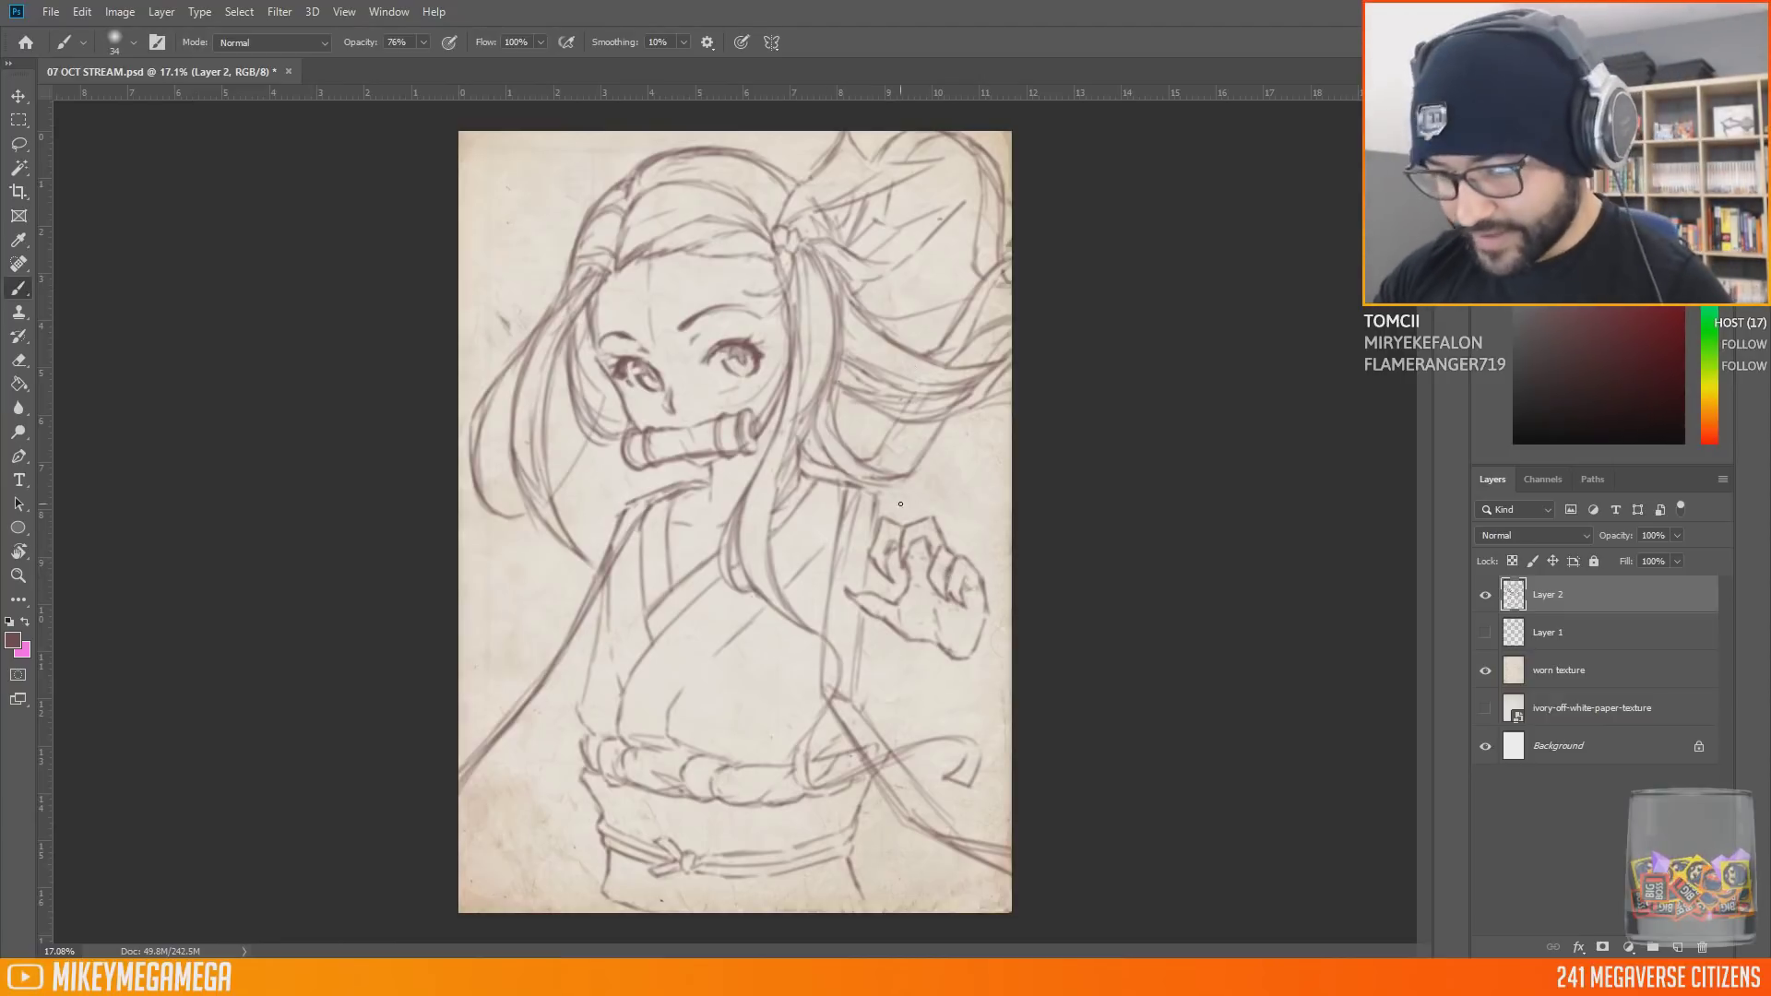
# Step: Add sleeve lines below the raised hand and outline the outer sleeve toward the page's left edge
pyautogui.moveTo(881, 626); pyautogui.dragTo(953, 722)
pyautogui.moveTo(581, 417); pyautogui.dragTo(459, 542)
pyautogui.moveTo(467, 606); pyautogui.dragTo(459, 644)
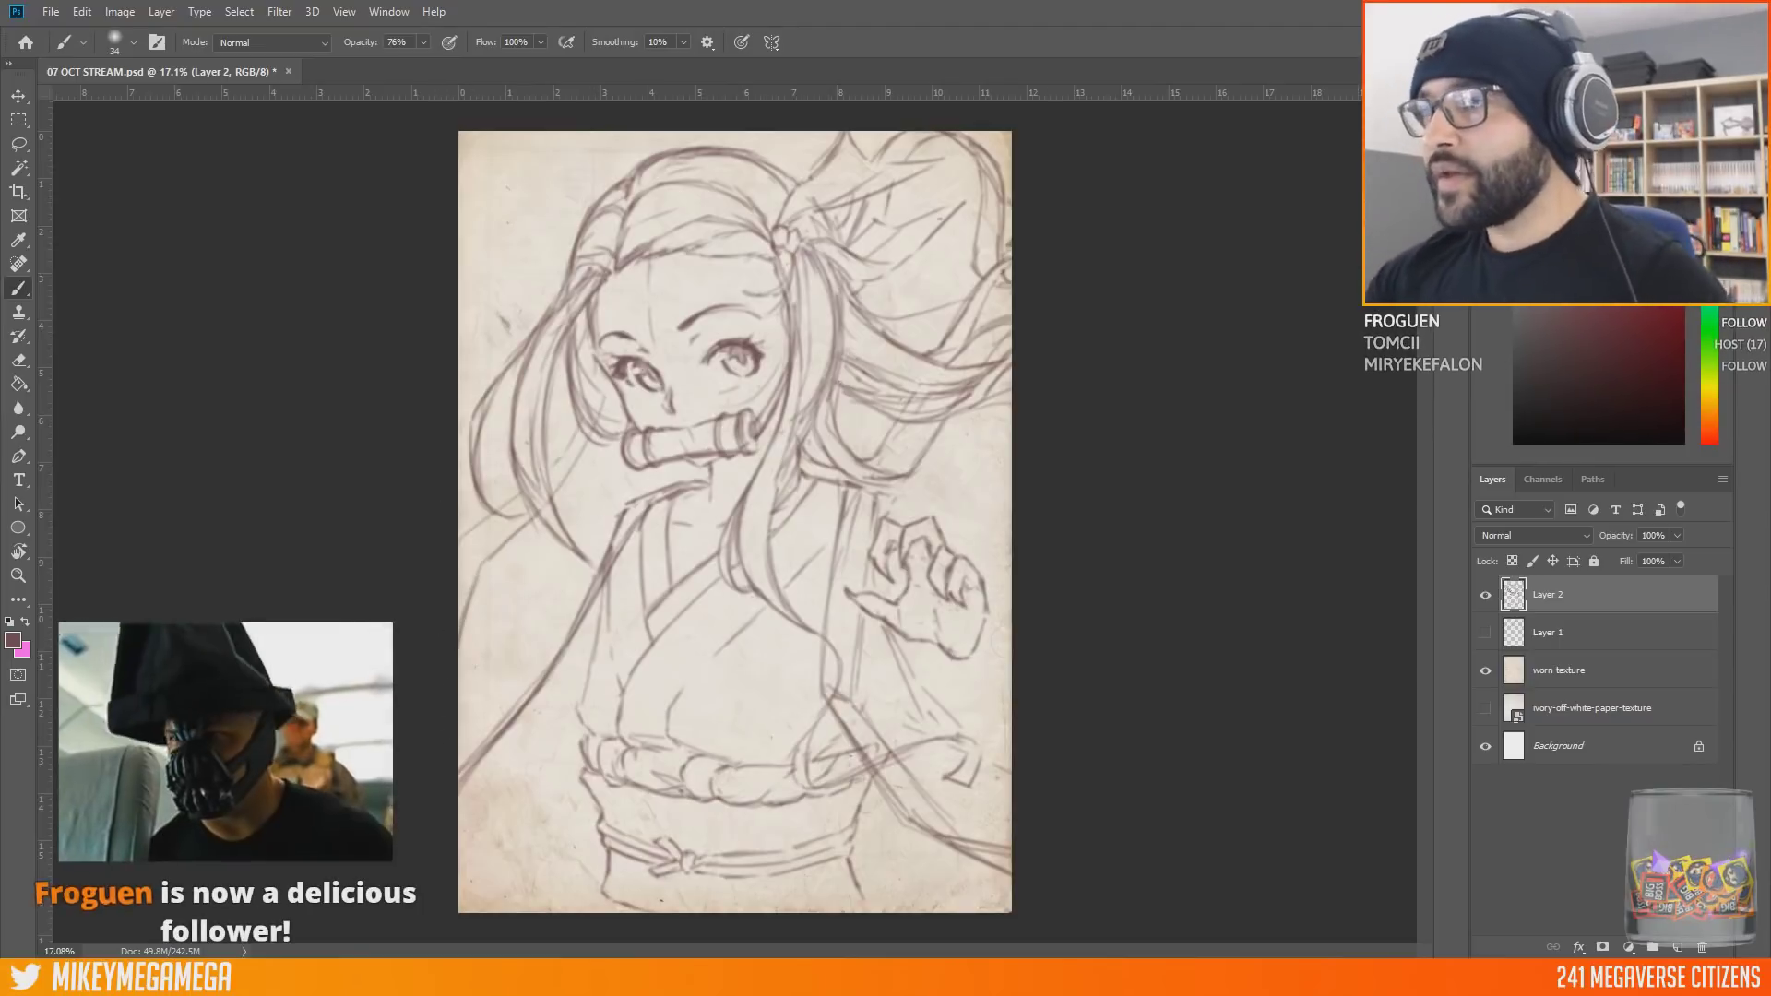
pyautogui.moveTo(0, 81); pyautogui.dragTo(299, 79)
pyautogui.hotkey('alt', 'Tab')
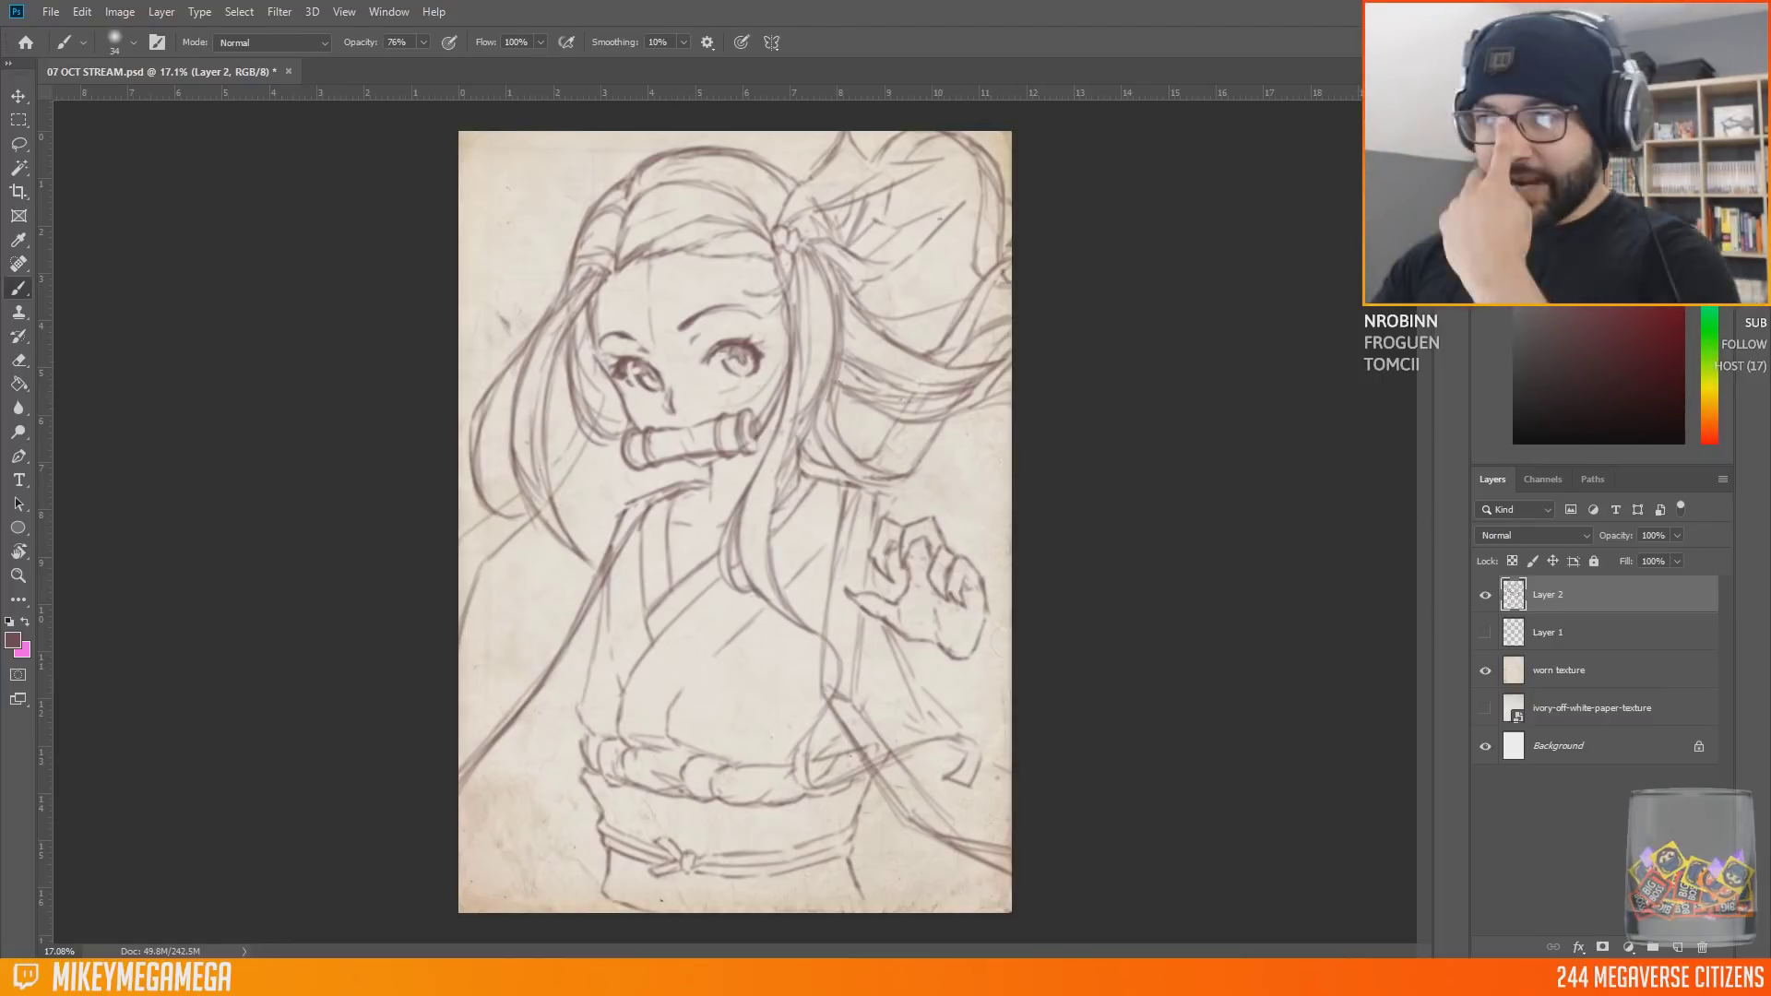
# Step: Reinforce the left sleeve's outline, add fold lines, and lengthen the left hair locks down over the shoulder
pyautogui.moveTo(502, 532); pyautogui.dragTo(460, 623)
pyautogui.moveTo(516, 502); pyautogui.dragTo(460, 542)
pyautogui.moveTo(574, 332); pyautogui.dragTo(598, 507)
pyautogui.moveTo(559, 388)
pyautogui.mouseDown()
pyautogui.moveTo(593, 507)
pyautogui.moveTo(545, 596)
pyautogui.mouseUp()
pyautogui.moveTo(614, 522); pyautogui.dragTo(563, 601)
pyautogui.moveTo(539, 638); pyautogui.dragTo(459, 690)
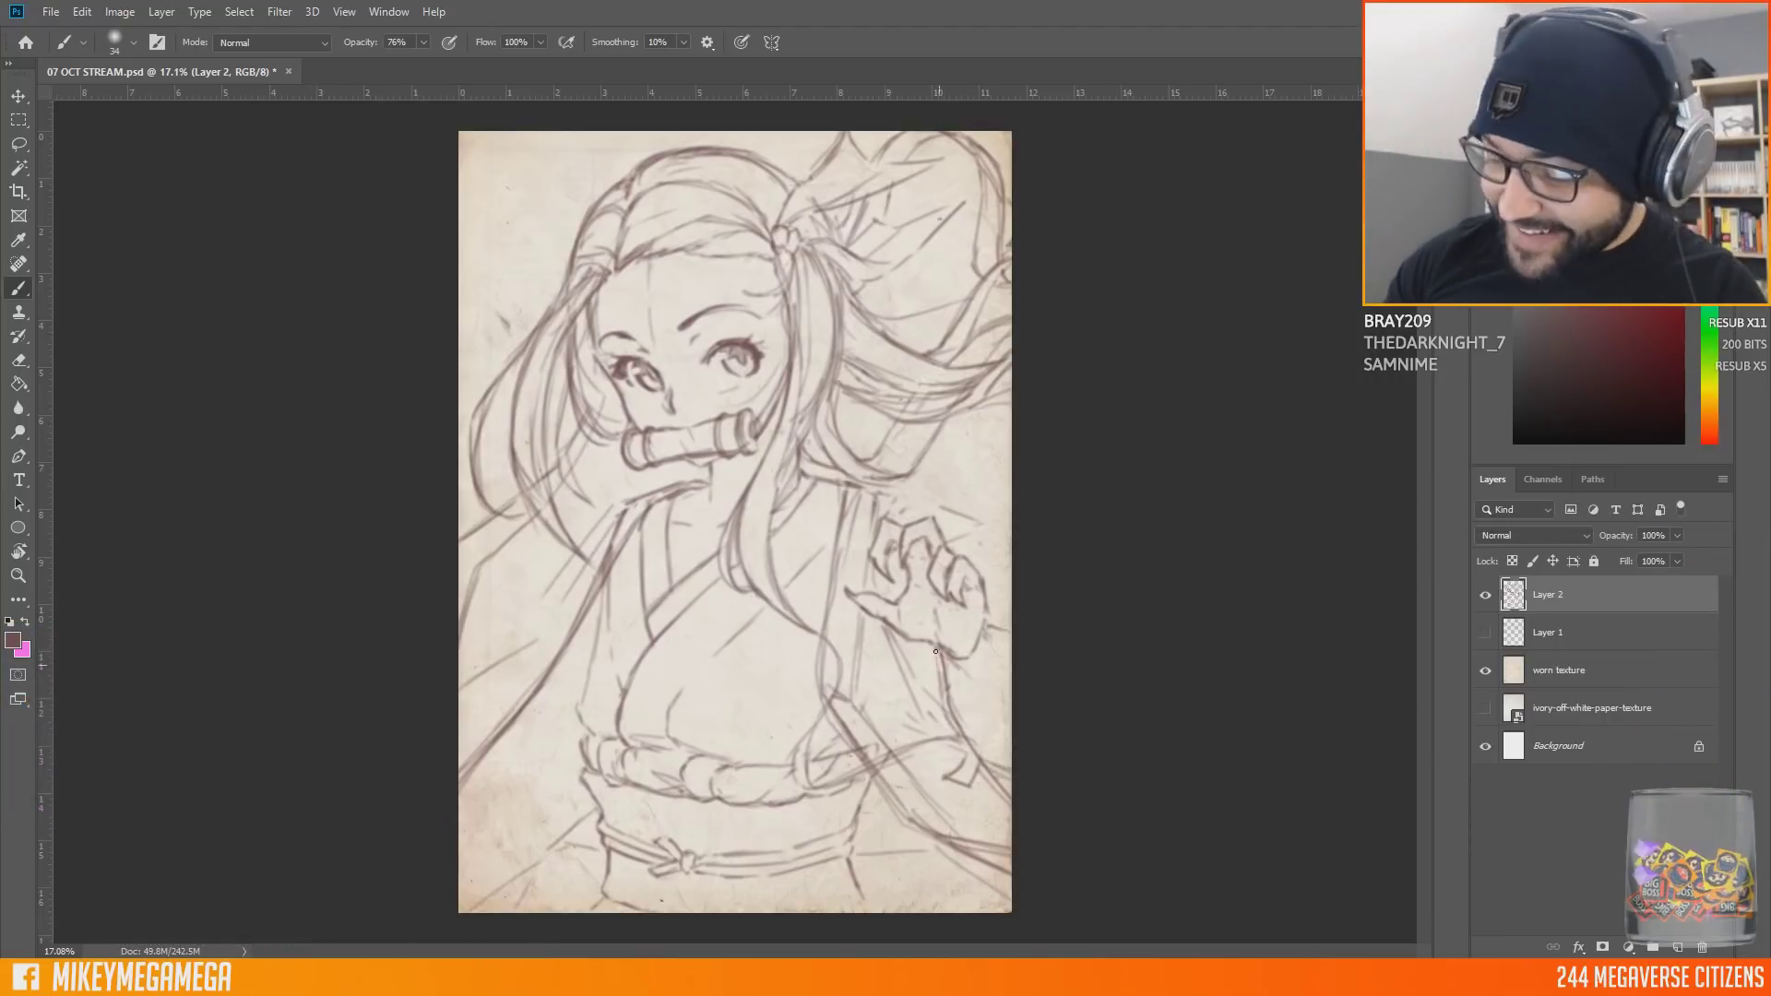
# Step: Undo the last stroke and draw the forearm and sleeve edge below the raised hand
pyautogui.hotkey('ctrl', 'z')
pyautogui.moveTo(942, 670); pyautogui.dragTo(950, 727)
pyautogui.moveTo(983, 612); pyautogui.dragTo(992, 664)
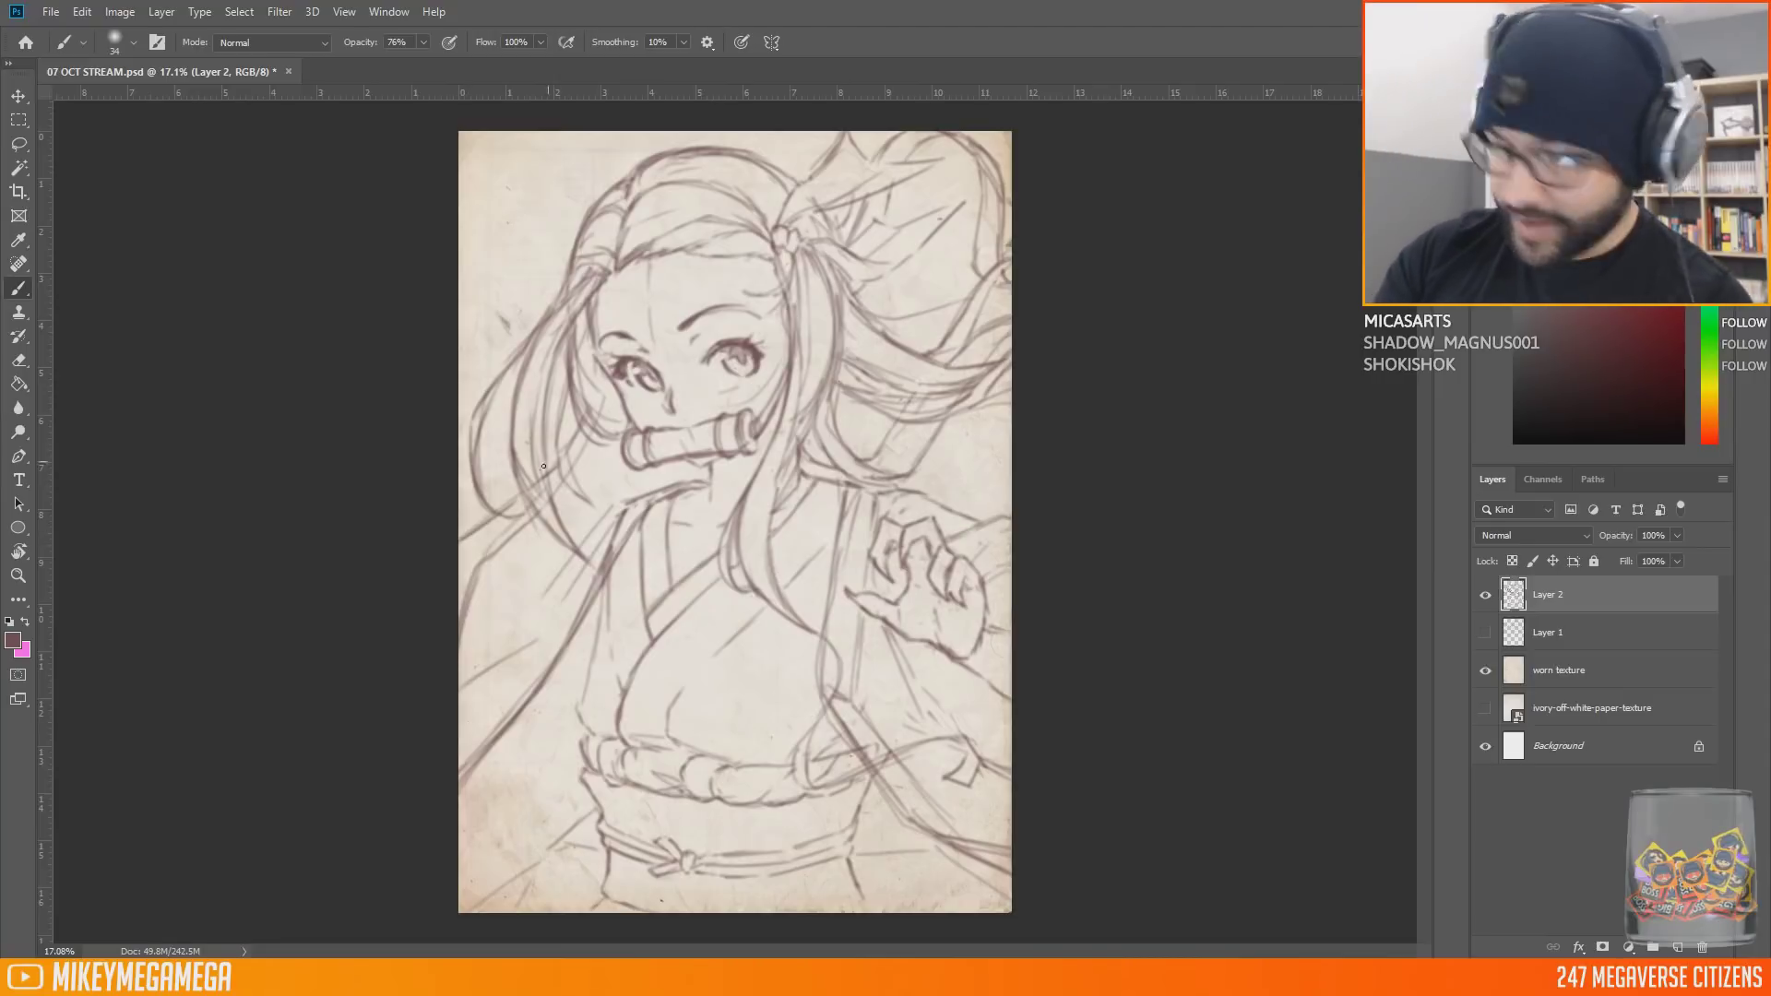
# Step: Sketch extra wavy strands through the left hair locks and add short neck marks beneath the muzzle
pyautogui.moveTo(463, 501)
pyautogui.mouseDown()
pyautogui.moveTo(544, 472)
pyautogui.moveTo(499, 616)
pyautogui.moveTo(538, 611)
pyautogui.mouseUp()
pyautogui.moveTo(571, 489); pyautogui.dragTo(535, 595)
pyautogui.moveTo(553, 498)
pyautogui.mouseDown()
pyautogui.moveTo(606, 439)
pyautogui.moveTo(606, 406)
pyautogui.mouseUp()
pyautogui.moveTo(659, 468); pyautogui.dragTo(652, 490)
pyautogui.moveTo(678, 465)
pyautogui.mouseDown()
pyautogui.moveTo(667, 485)
pyautogui.moveTo(689, 479)
pyautogui.mouseUp()
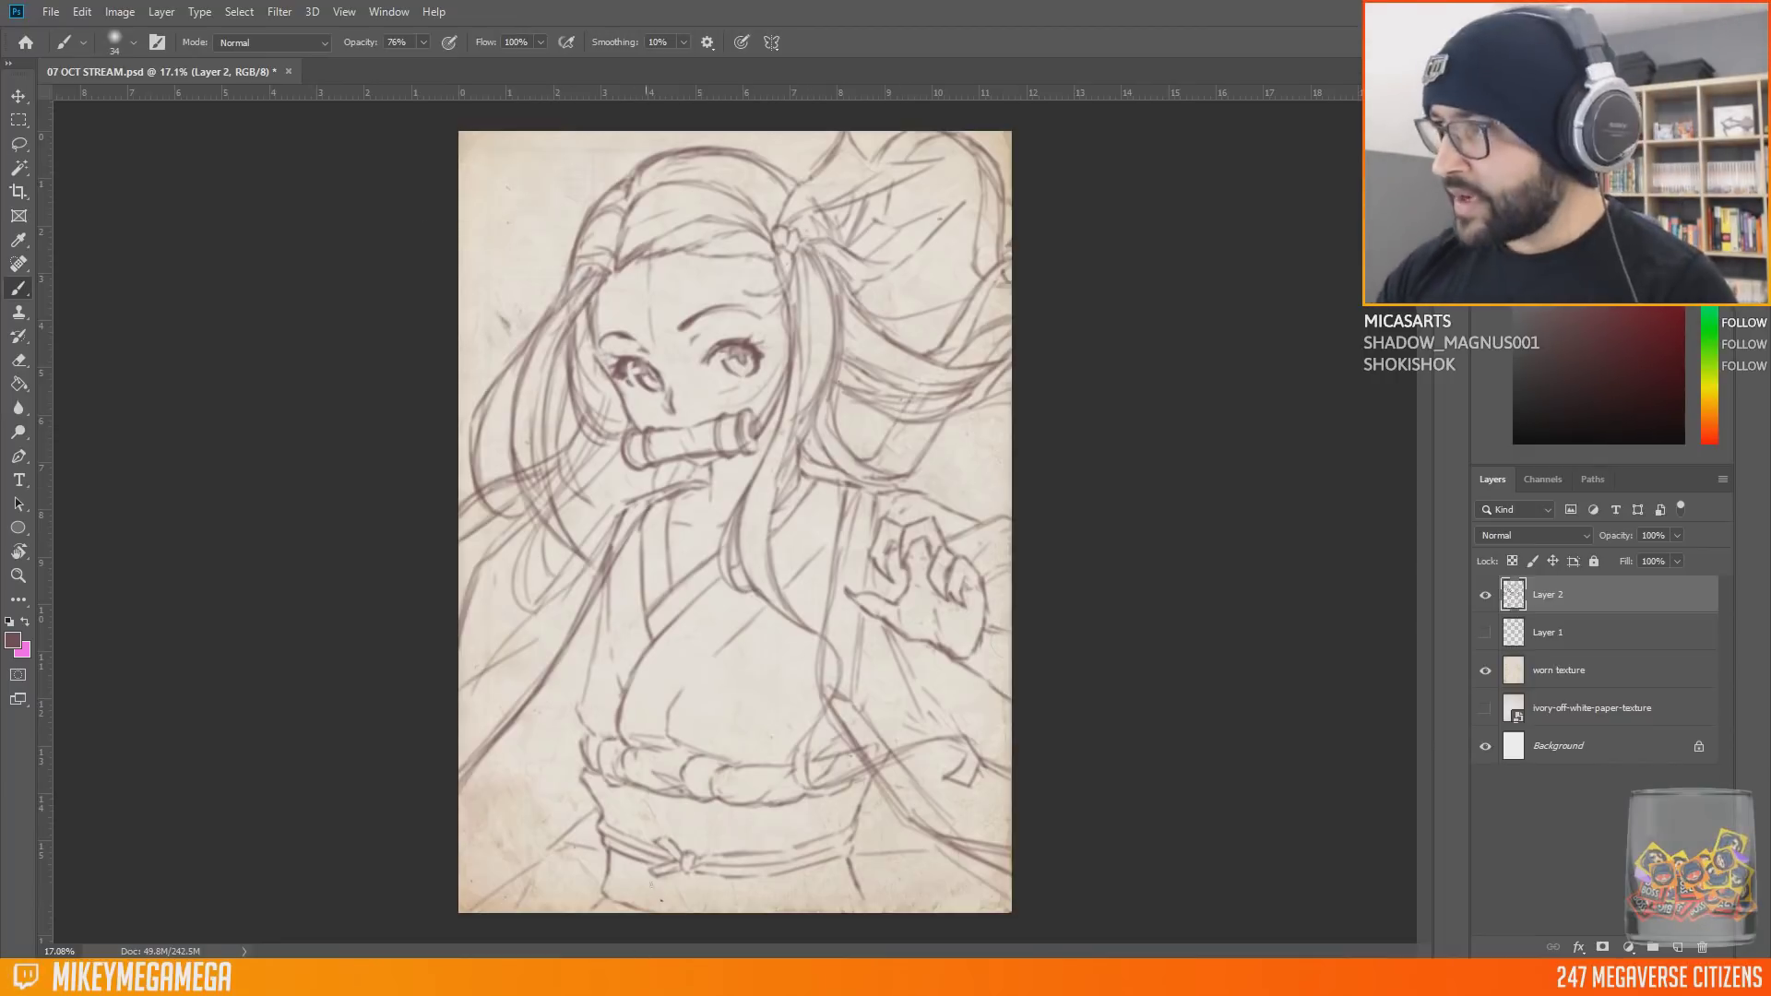
# Step: Draw a long lock falling over the right shoulder to the chest, sweeping right and down to the lower right corner
pyautogui.moveTo(867, 399); pyautogui.dragTo(784, 581)
pyautogui.moveTo(885, 417)
pyautogui.mouseDown()
pyautogui.moveTo(874, 477)
pyautogui.moveTo(752, 671)
pyautogui.mouseUp()
pyautogui.moveTo(751, 674); pyautogui.dragTo(959, 687)
pyautogui.moveTo(776, 592)
pyautogui.mouseDown()
pyautogui.moveTo(795, 664)
pyautogui.moveTo(752, 673)
pyautogui.mouseUp()
pyautogui.moveTo(811, 672); pyautogui.dragTo(965, 686)
pyautogui.moveTo(1010, 800)
pyautogui.mouseDown()
pyautogui.moveTo(933, 910)
pyautogui.moveTo(867, 918)
pyautogui.moveTo(987, 912)
pyautogui.mouseUp()
# Step: Add flowing strands above the raised hand to the right edge, plus detail lines in the hair around the ribbon
pyautogui.moveTo(921, 452); pyautogui.dragTo(1011, 470)
pyautogui.moveTo(843, 431)
pyautogui.mouseDown()
pyautogui.moveTo(1011, 419)
pyautogui.moveTo(1011, 466)
pyautogui.mouseUp()
pyautogui.moveTo(902, 478); pyautogui.dragTo(1011, 494)
pyautogui.moveTo(969, 504); pyautogui.dragTo(1011, 505)
pyautogui.moveTo(785, 172); pyautogui.dragTo(817, 154)
pyautogui.moveTo(972, 255); pyautogui.dragTo(910, 315)
pyautogui.moveTo(932, 205); pyautogui.dragTo(1007, 183)
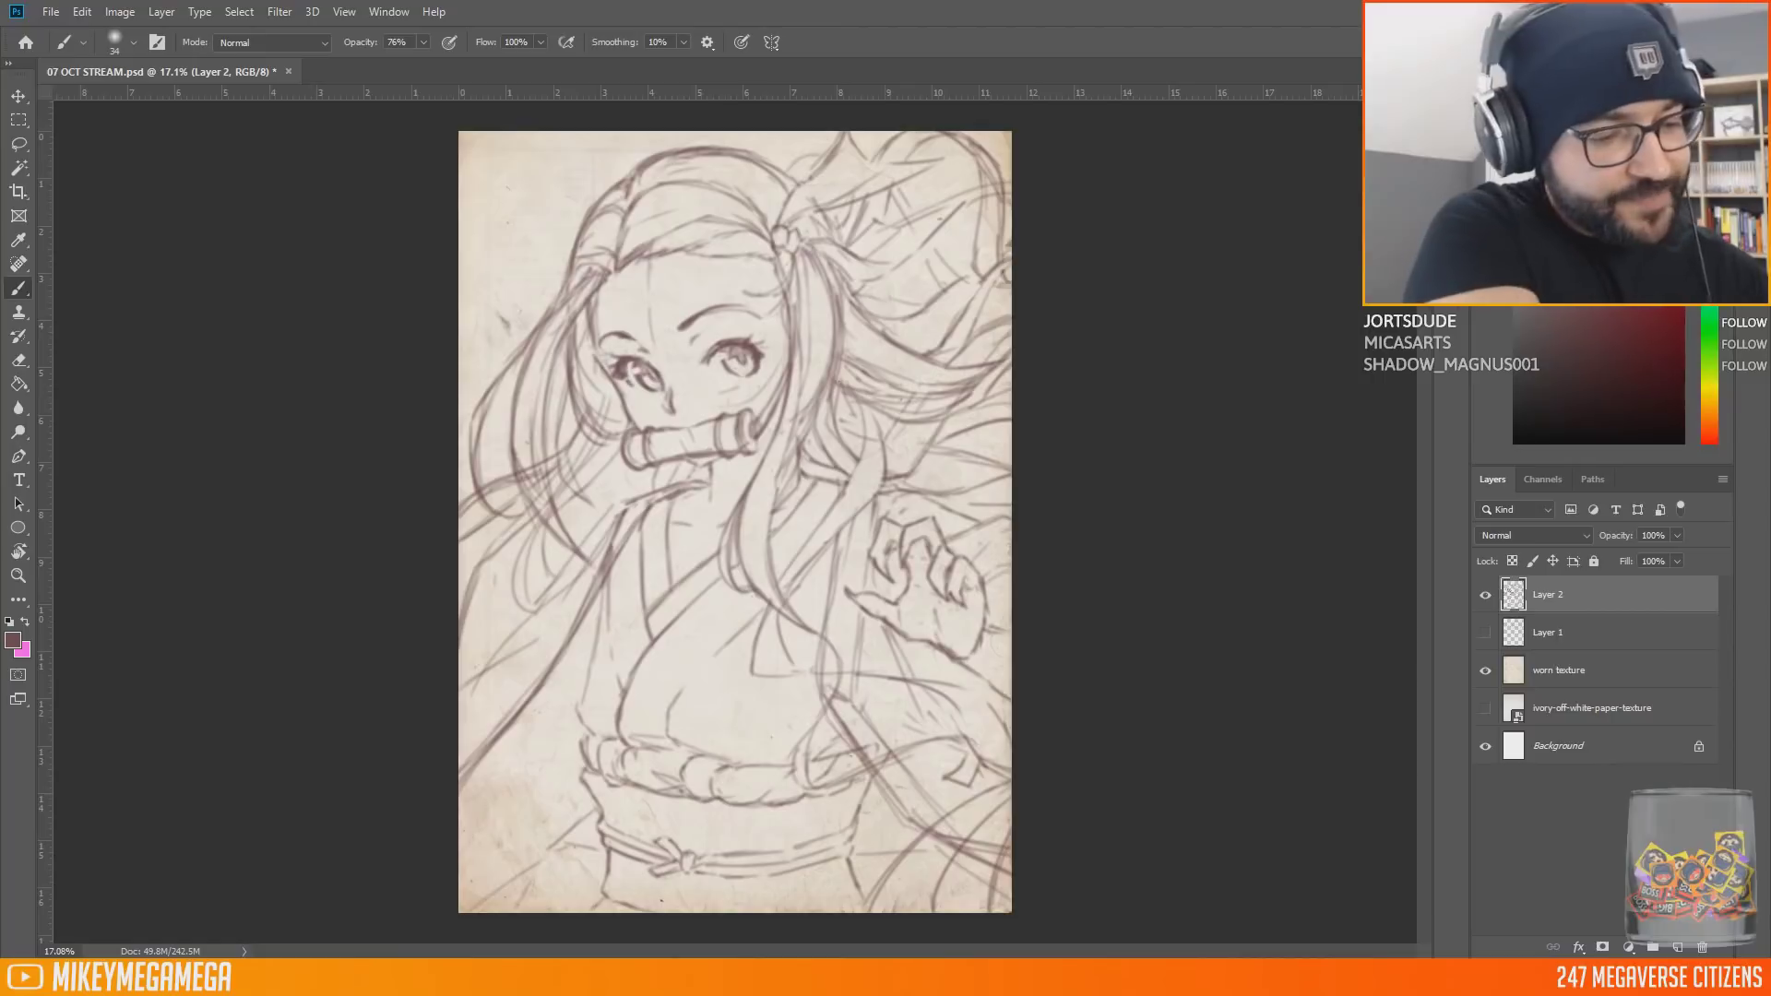
# Step: Thicken the right shoulder lock and the strands crossing the chest and rope belt
pyautogui.moveTo(853, 405); pyautogui.dragTo(869, 479)
pyautogui.moveTo(783, 639)
pyautogui.mouseDown()
pyautogui.moveTo(794, 664)
pyautogui.moveTo(916, 685)
pyautogui.mouseUp()
pyautogui.moveTo(778, 810); pyautogui.dragTo(844, 676)
pyautogui.moveTo(792, 666); pyautogui.dragTo(772, 615)
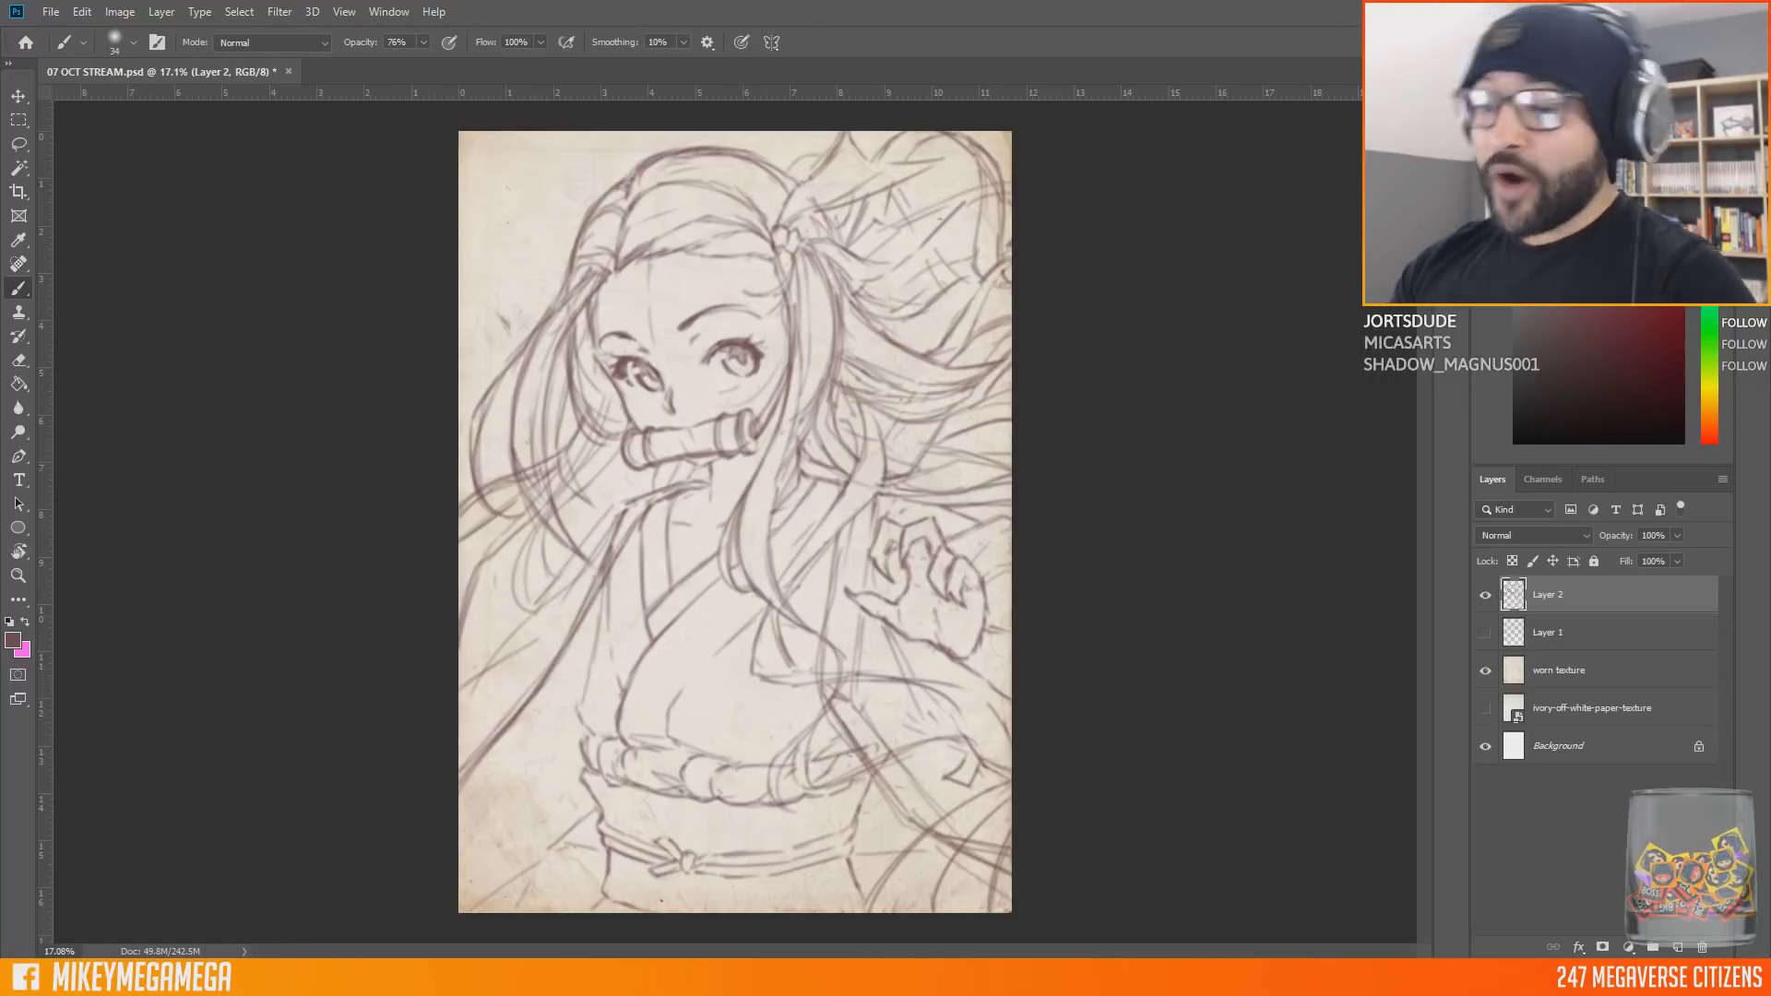
# Step: Lasso the outer hair contour along the crown of the head and delete it
pyautogui.press('l')
pyautogui.moveTo(786, 164); pyautogui.dragTo(727, 119)
pyautogui.press('Delete')
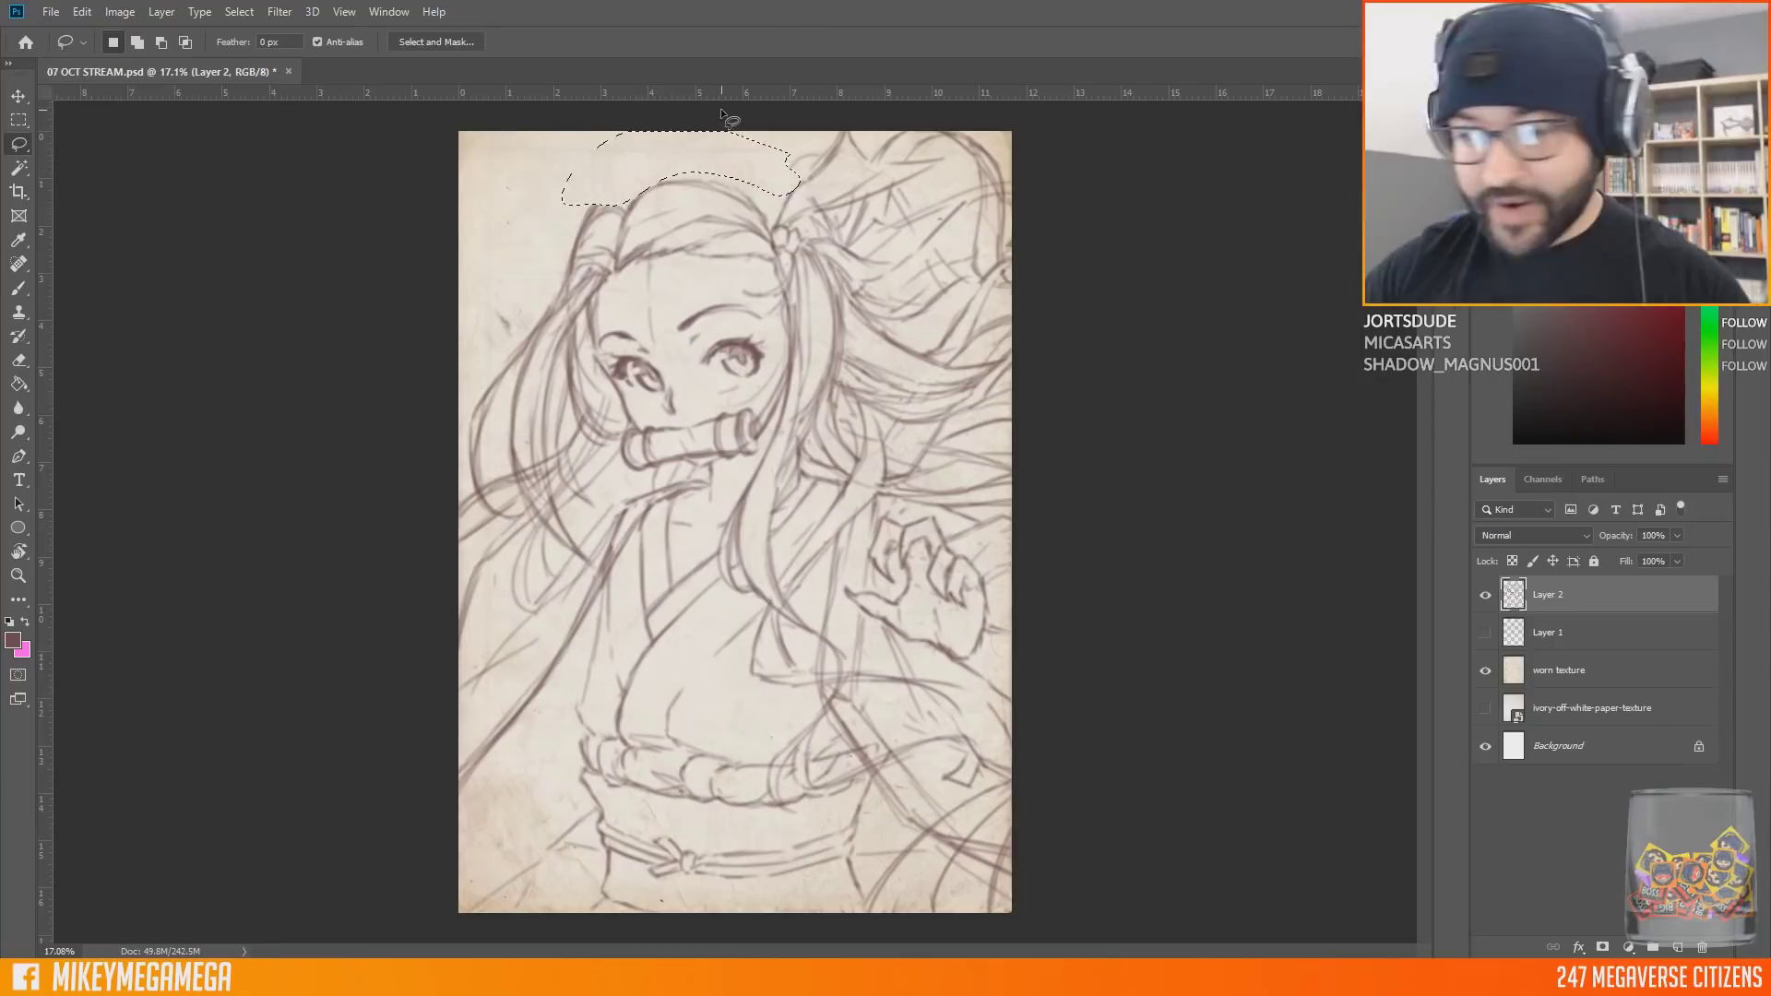
# Step: Try redrawing the outer hair contour over the crown with long brush strokes, and undo the attempt
pyautogui.click(19, 120)
pyautogui.moveTo(76, 109); pyautogui.dragTo(89, 119)
pyautogui.press('Return')
pyautogui.press('b')
pyautogui.moveTo(577, 223); pyautogui.dragTo(812, 179)
pyautogui.moveTo(552, 254); pyautogui.dragTo(789, 148)
pyautogui.moveTo(611, 310); pyautogui.dragTo(676, 470)
pyautogui.moveTo(561, 198); pyautogui.dragTo(699, 465)
pyautogui.moveTo(554, 176)
pyautogui.mouseDown()
pyautogui.moveTo(574, 225)
pyautogui.moveTo(817, 183)
pyautogui.mouseUp()
pyautogui.hotkey('ctrl', 'z')
pyautogui.hotkey('ctrl', 'z')
pyautogui.hotkey('ctrl', 'z')
pyautogui.hotkey('ctrl', 'z')
pyautogui.hotkey('ctrl', 'z')
pyautogui.hotkey('ctrl', 'z')
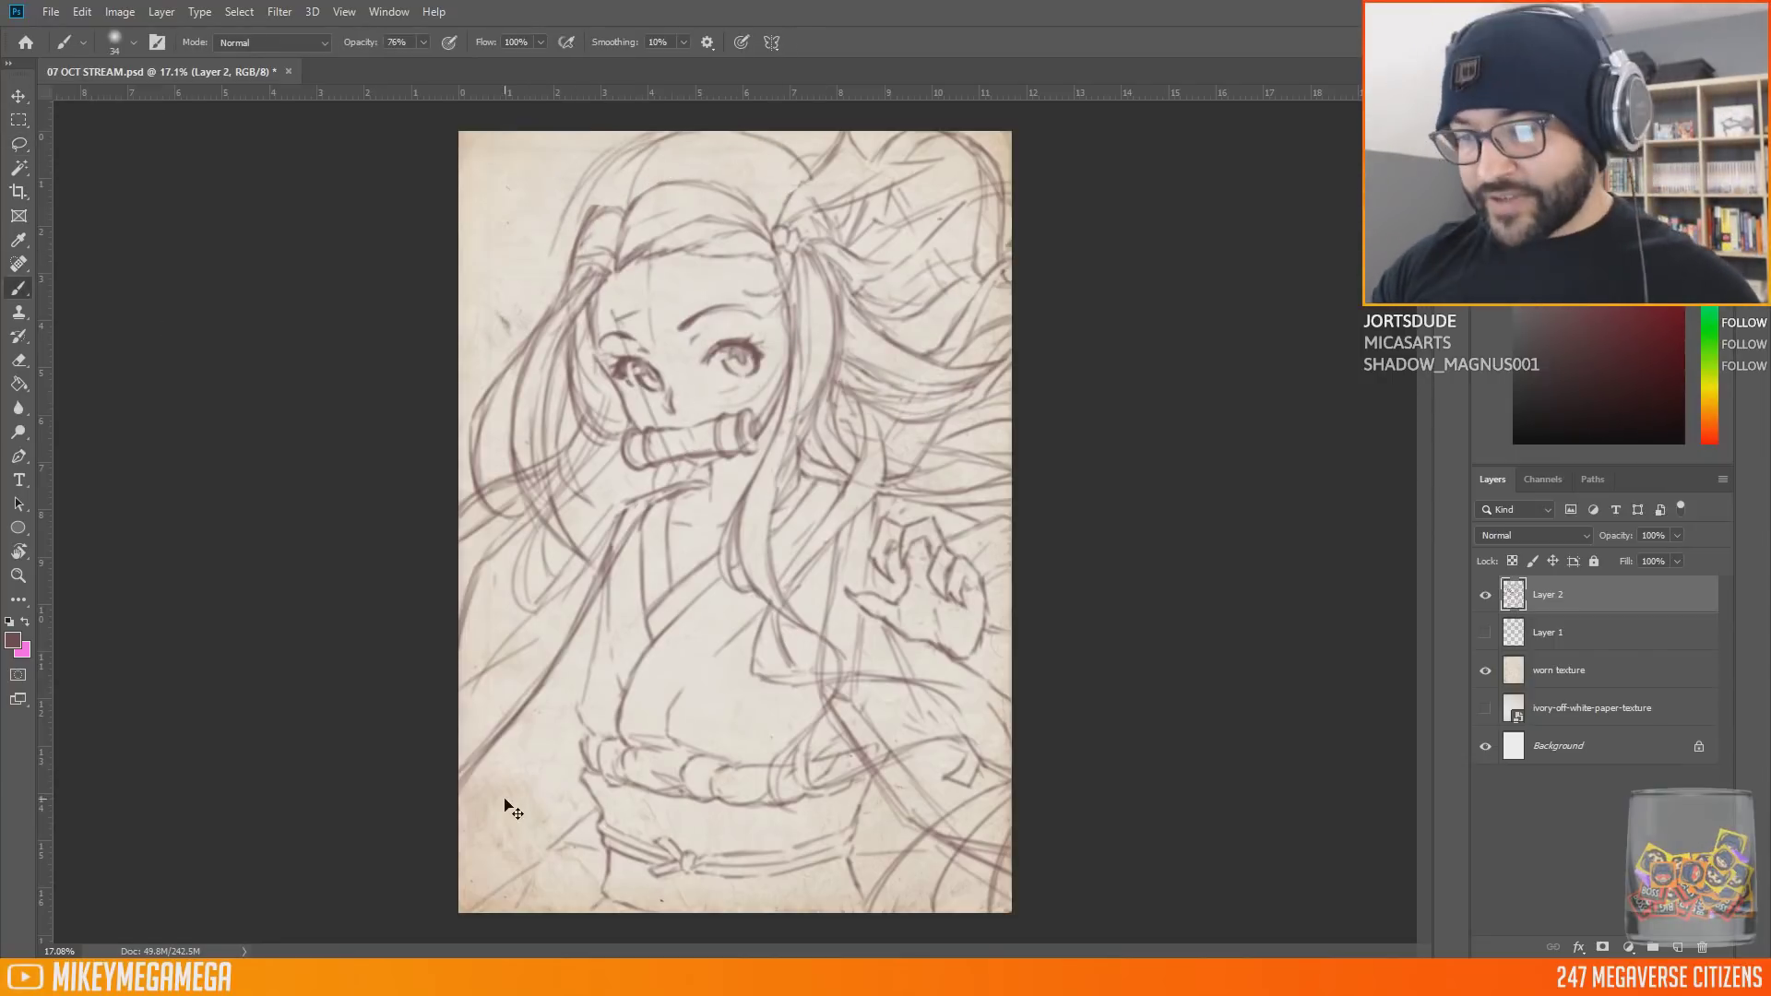
# Step: Save the drawing with the Brush tool active
pyautogui.click(20, 122)
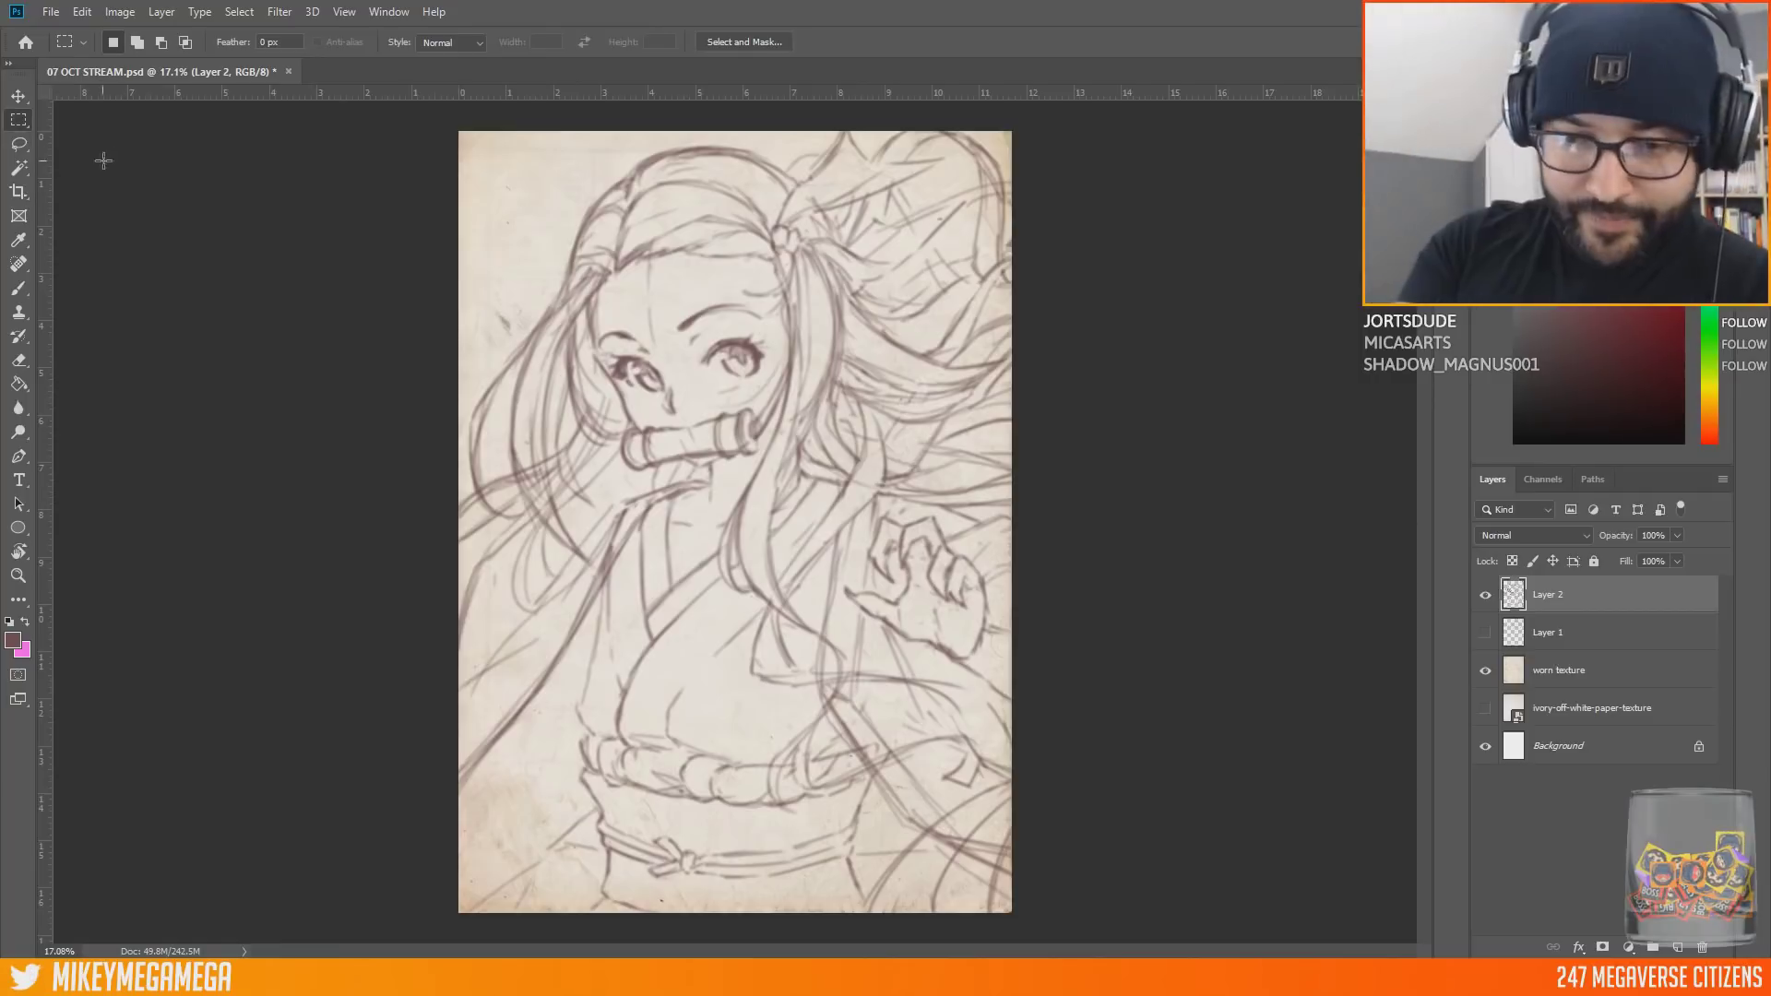
pyautogui.press('b')
pyautogui.hotkey('ctrl', 's')
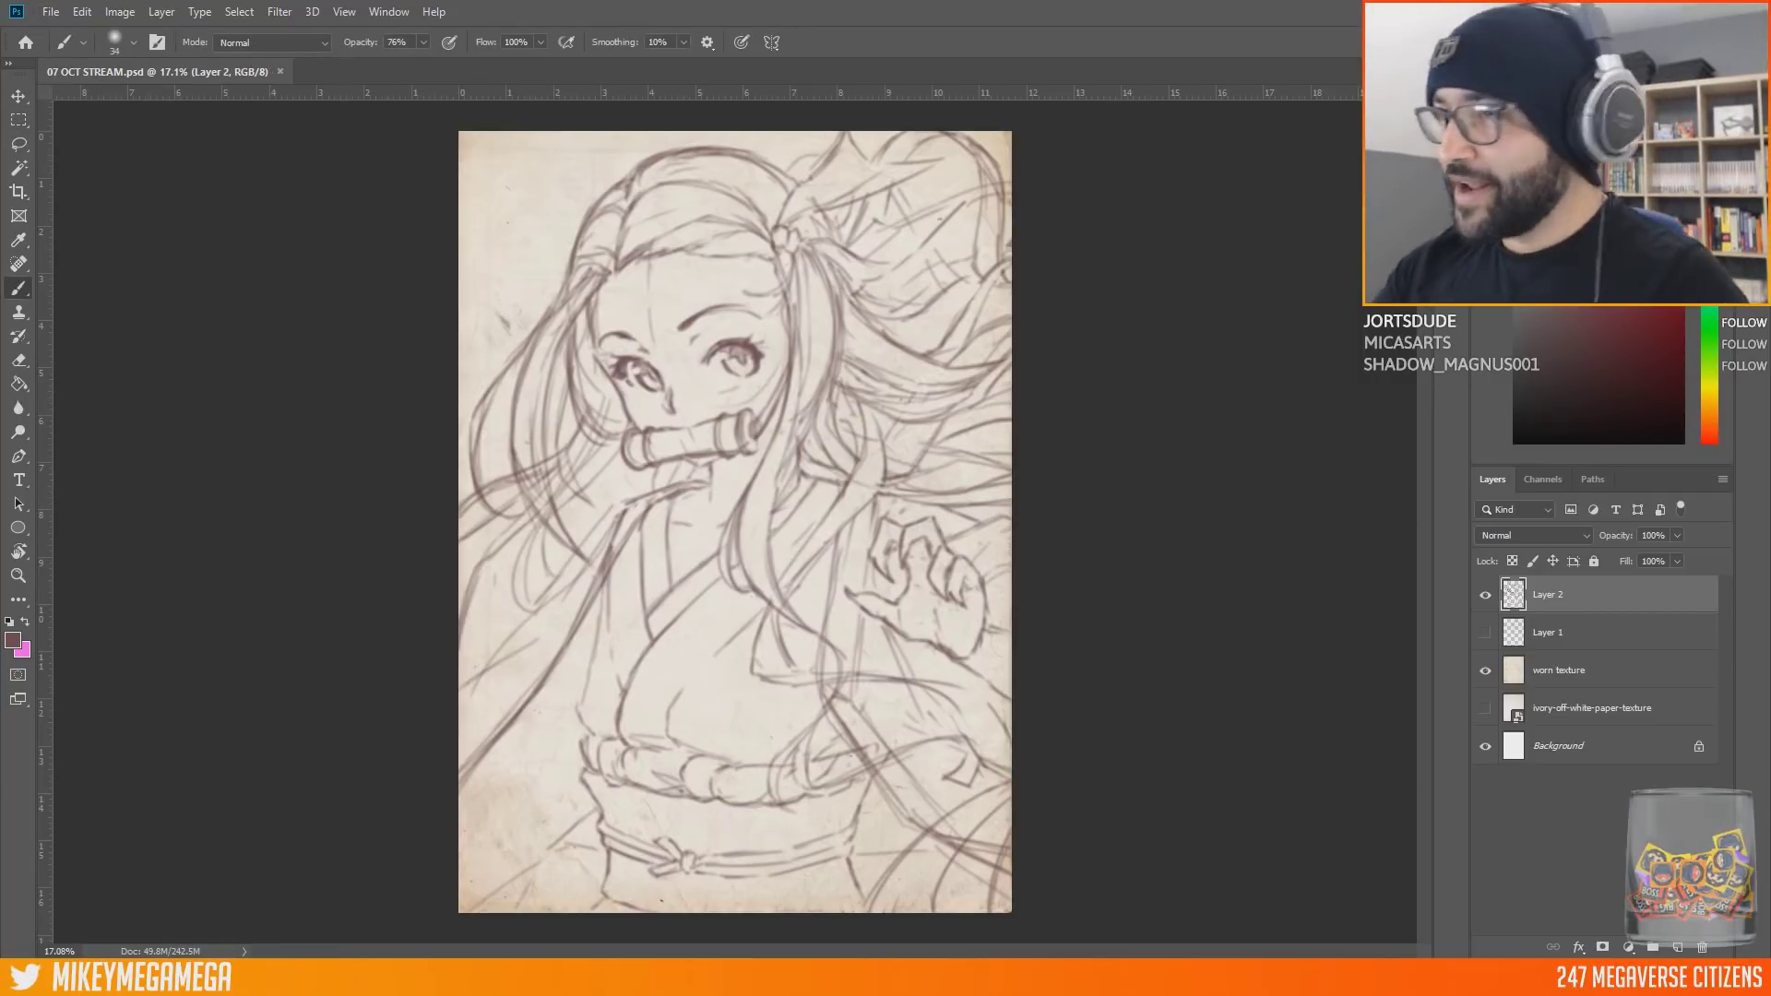
pyautogui.click(886, 561)
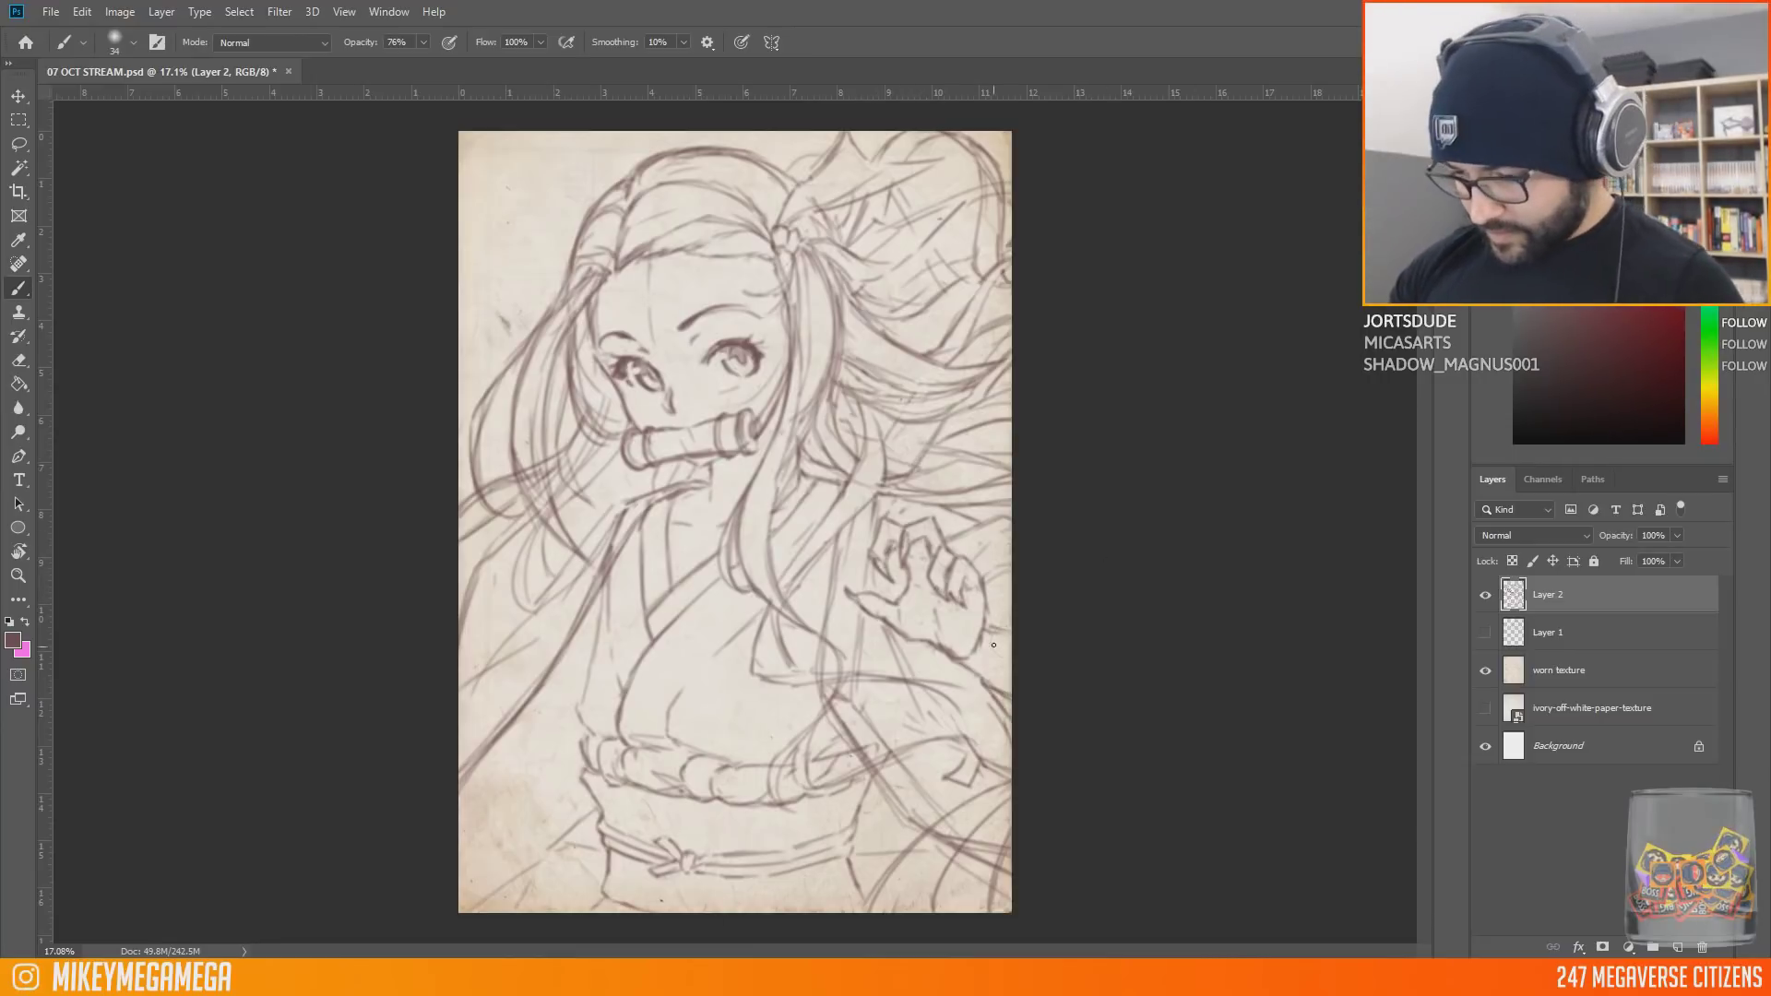
# Step: Add loose strands around the raised hand and through the swept-back hair behind the ribbon
pyautogui.moveTo(984, 614); pyautogui.dragTo(1010, 602)
pyautogui.moveTo(962, 743); pyautogui.dragTo(1005, 687)
pyautogui.moveTo(942, 527)
pyautogui.mouseDown()
pyautogui.moveTo(911, 484)
pyautogui.moveTo(1005, 465)
pyautogui.mouseUp()
pyautogui.moveTo(989, 519); pyautogui.dragTo(1010, 493)
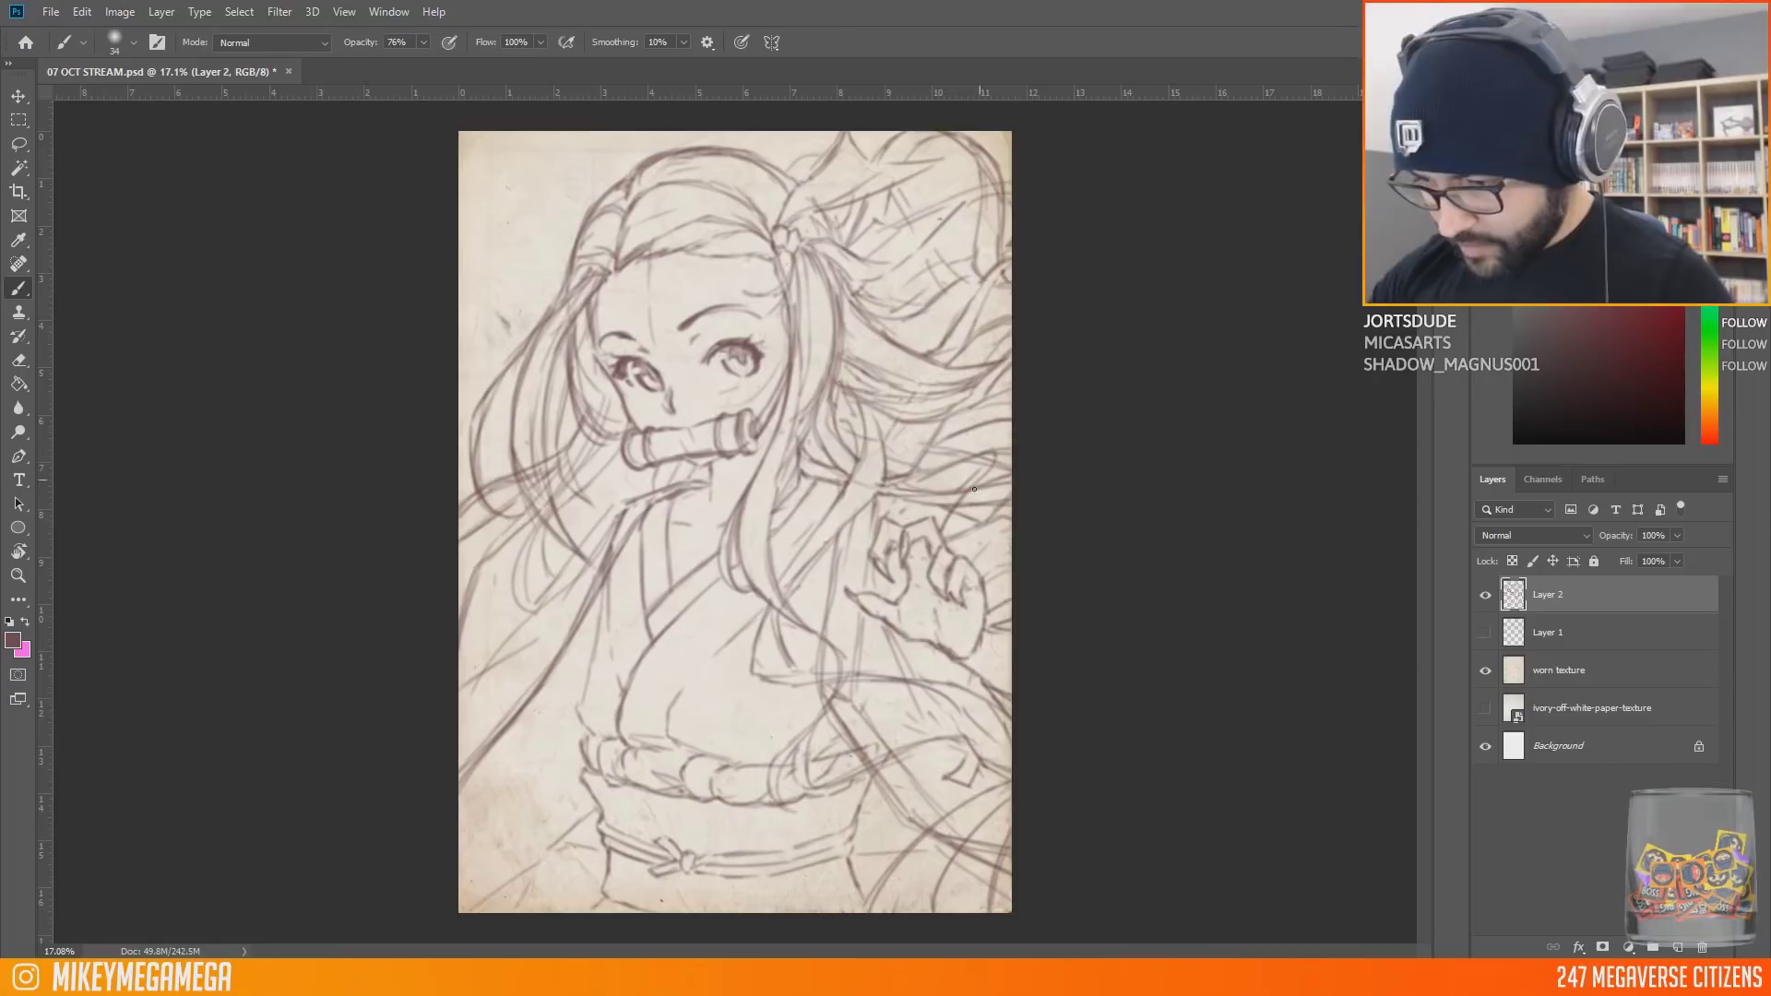
pyautogui.moveTo(884, 148)
pyautogui.mouseDown()
pyautogui.moveTo(942, 140)
pyautogui.moveTo(1004, 194)
pyautogui.mouseUp()
pyautogui.moveTo(858, 230)
pyautogui.mouseDown()
pyautogui.moveTo(985, 185)
pyautogui.moveTo(1009, 201)
pyautogui.moveTo(988, 188)
pyautogui.mouseUp()
pyautogui.moveTo(1002, 238); pyautogui.dragTo(1010, 193)
pyautogui.moveTo(880, 295); pyautogui.dragTo(957, 265)
# Step: Draw long strands flowing from the figure's left-side shoulder to the canvas's lower left edge, with fold lines beside the waist
pyautogui.moveTo(579, 523)
pyautogui.mouseDown()
pyautogui.moveTo(500, 628)
pyautogui.moveTo(559, 534)
pyautogui.mouseUp()
pyautogui.moveTo(584, 614); pyautogui.dragTo(570, 745)
pyautogui.moveTo(578, 753); pyautogui.dragTo(485, 905)
pyautogui.moveTo(501, 750); pyautogui.dragTo(473, 908)
pyautogui.moveTo(537, 683); pyautogui.dragTo(473, 905)
pyautogui.moveTo(487, 739); pyautogui.dragTo(459, 789)
pyautogui.moveTo(528, 689); pyautogui.dragTo(460, 791)
pyautogui.moveTo(523, 711); pyautogui.dragTo(487, 794)
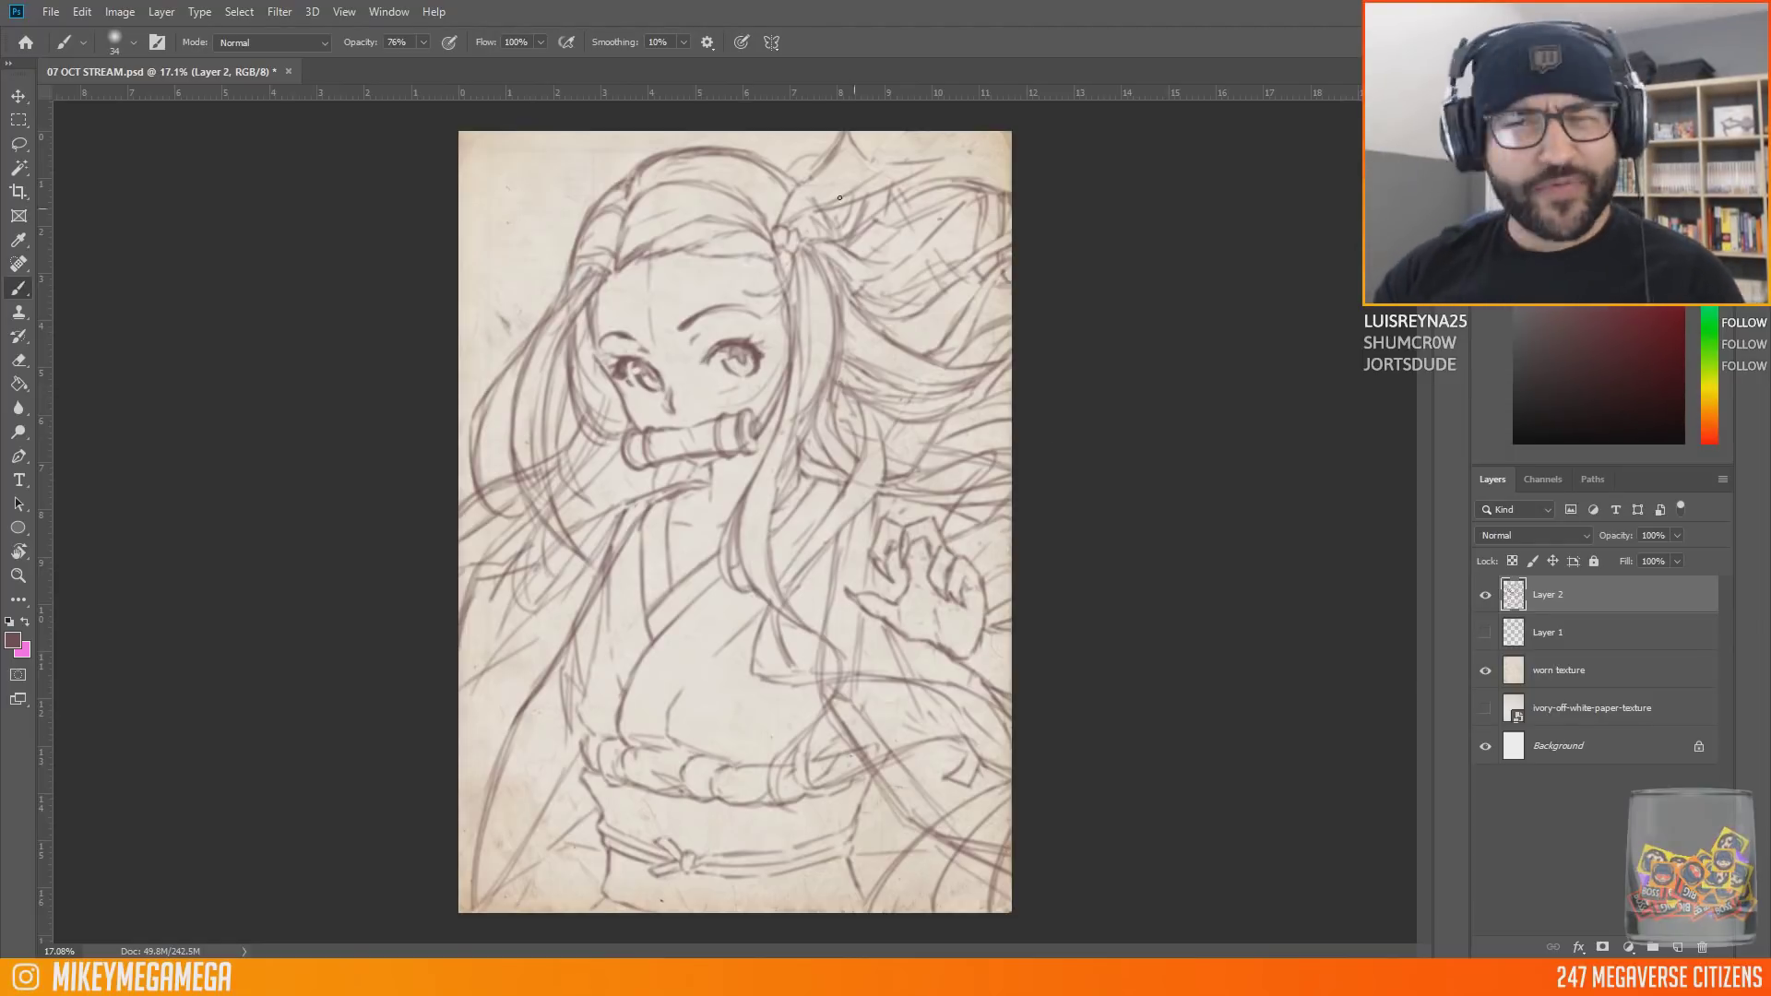
pyautogui.moveTo(546, 635); pyautogui.dragTo(472, 712)
pyautogui.moveTo(596, 549); pyautogui.dragTo(476, 708)
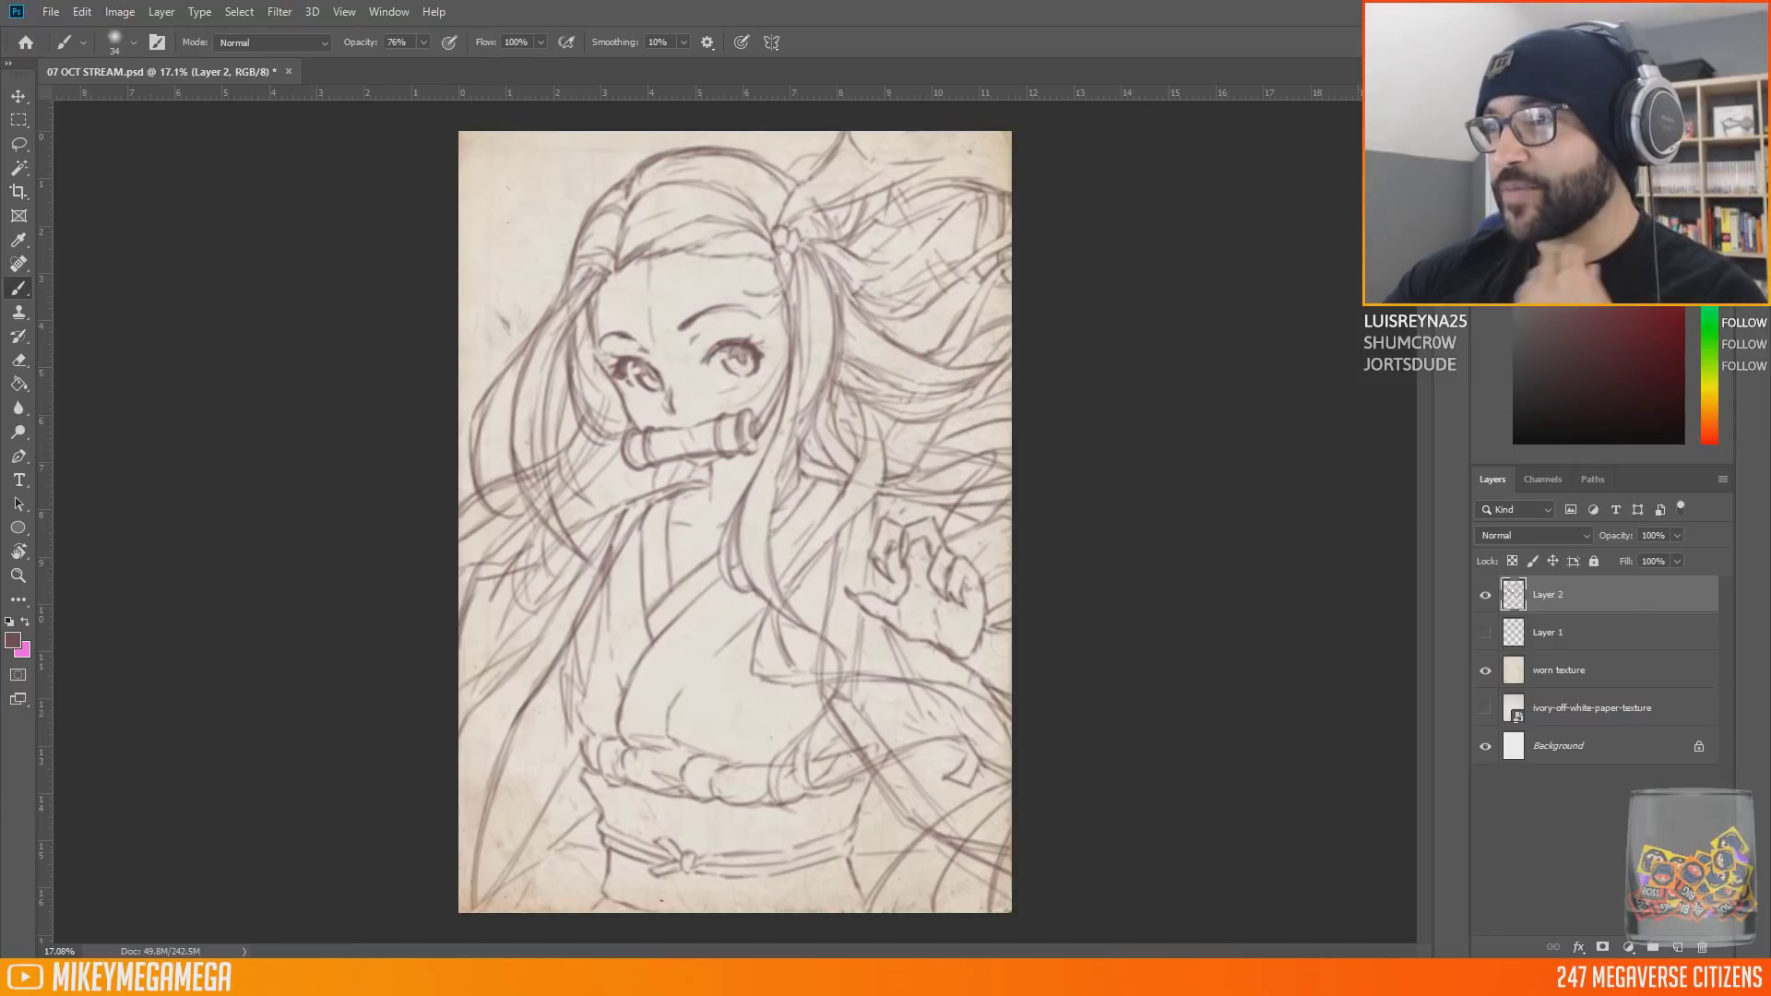
# Step: Darken the lock crossing the chest and add strand lines near the lower right corner and beside the raised hand
pyautogui.moveTo(760, 674); pyautogui.dragTo(887, 670)
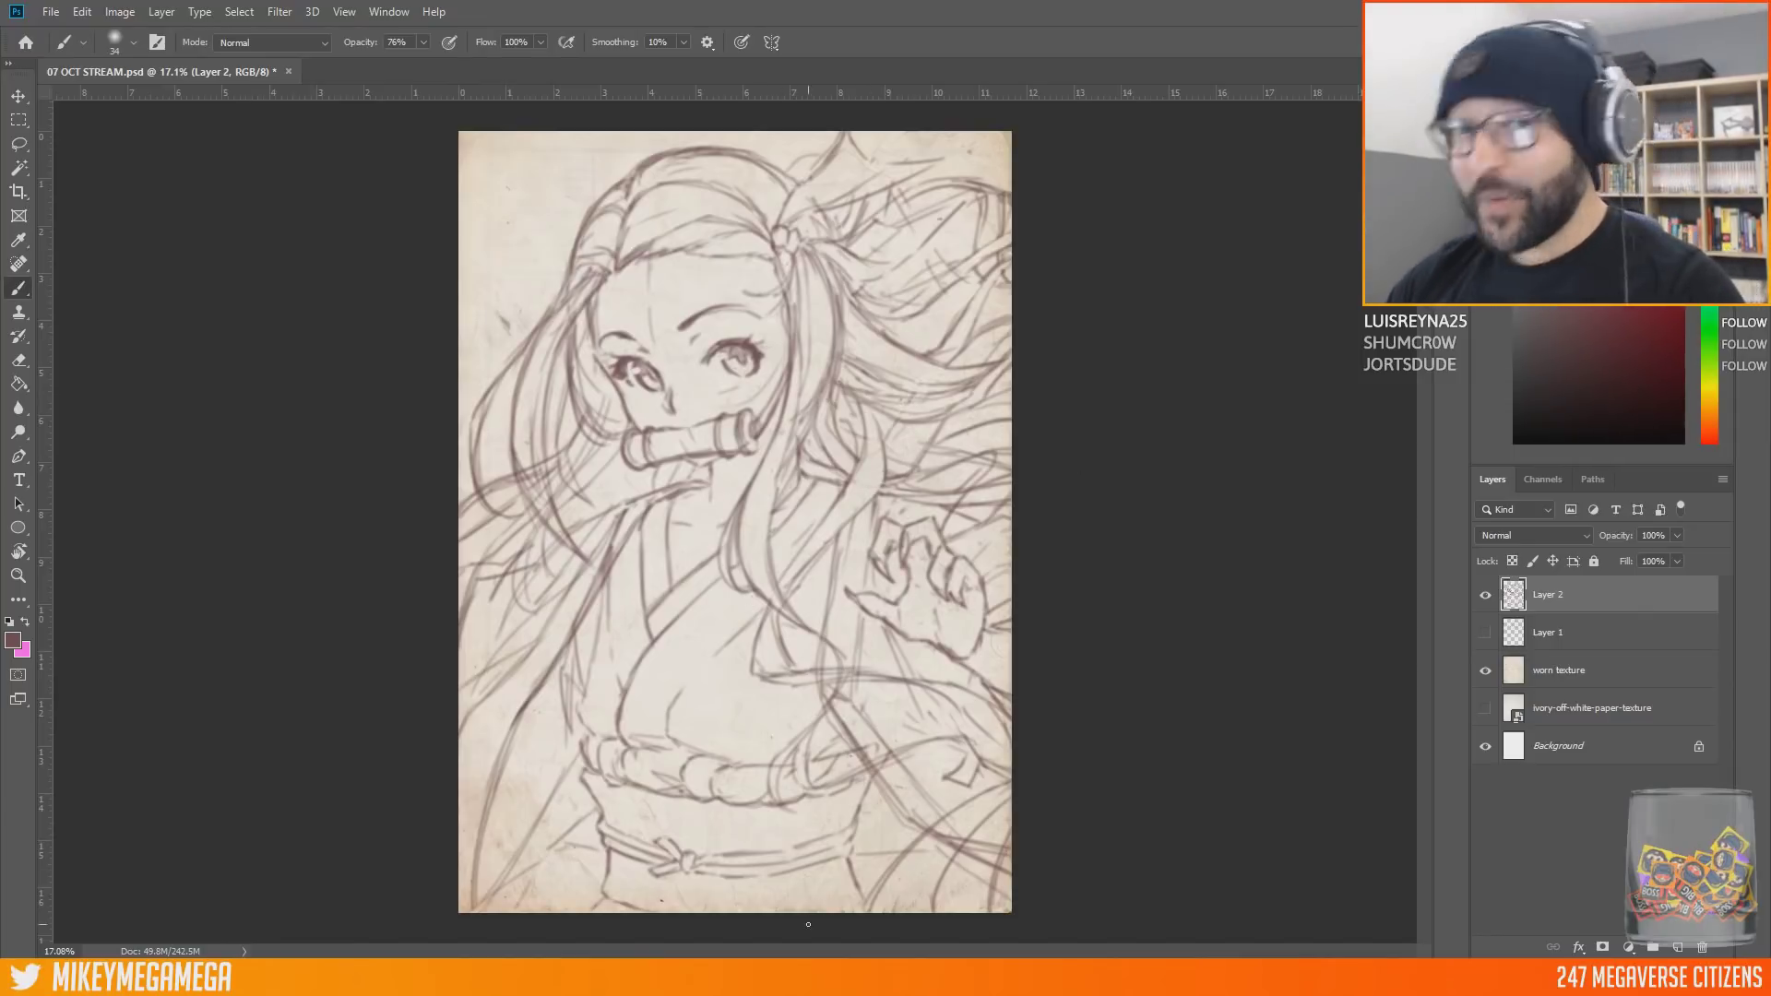
pyautogui.moveTo(934, 740); pyautogui.dragTo(913, 771)
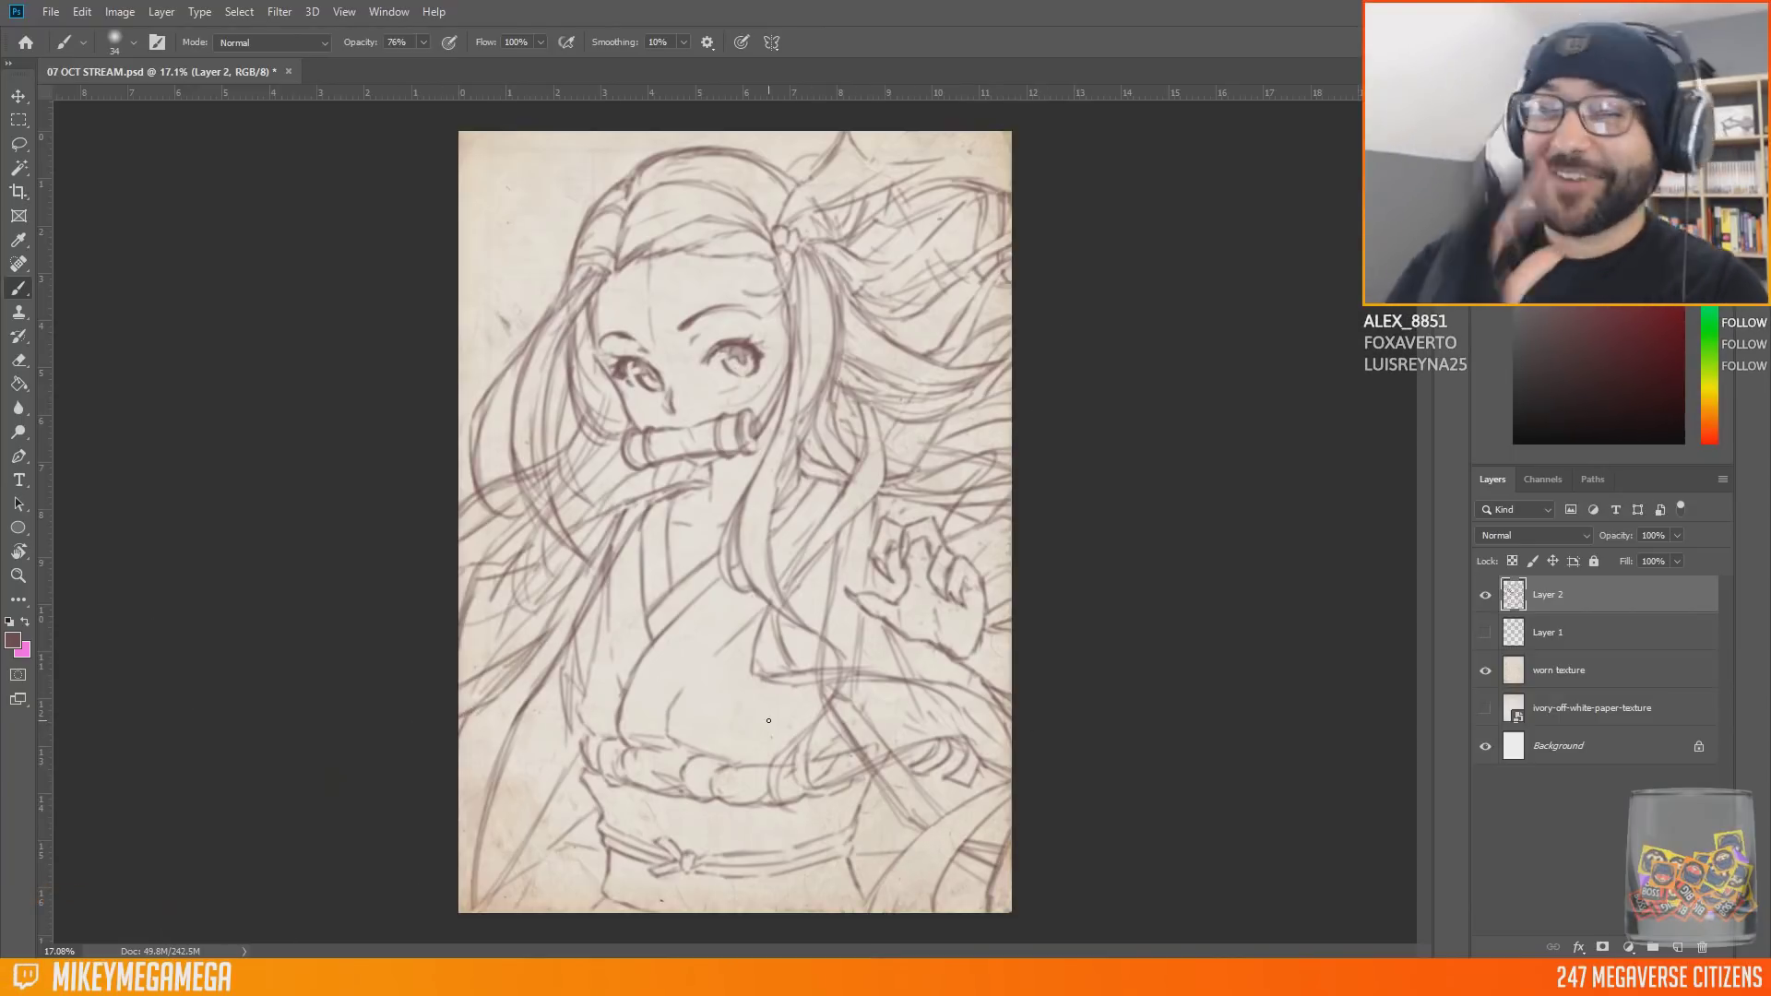
pyautogui.moveTo(1007, 490)
pyautogui.mouseDown()
pyautogui.moveTo(997, 540)
pyautogui.moveTo(978, 513)
pyautogui.mouseUp()
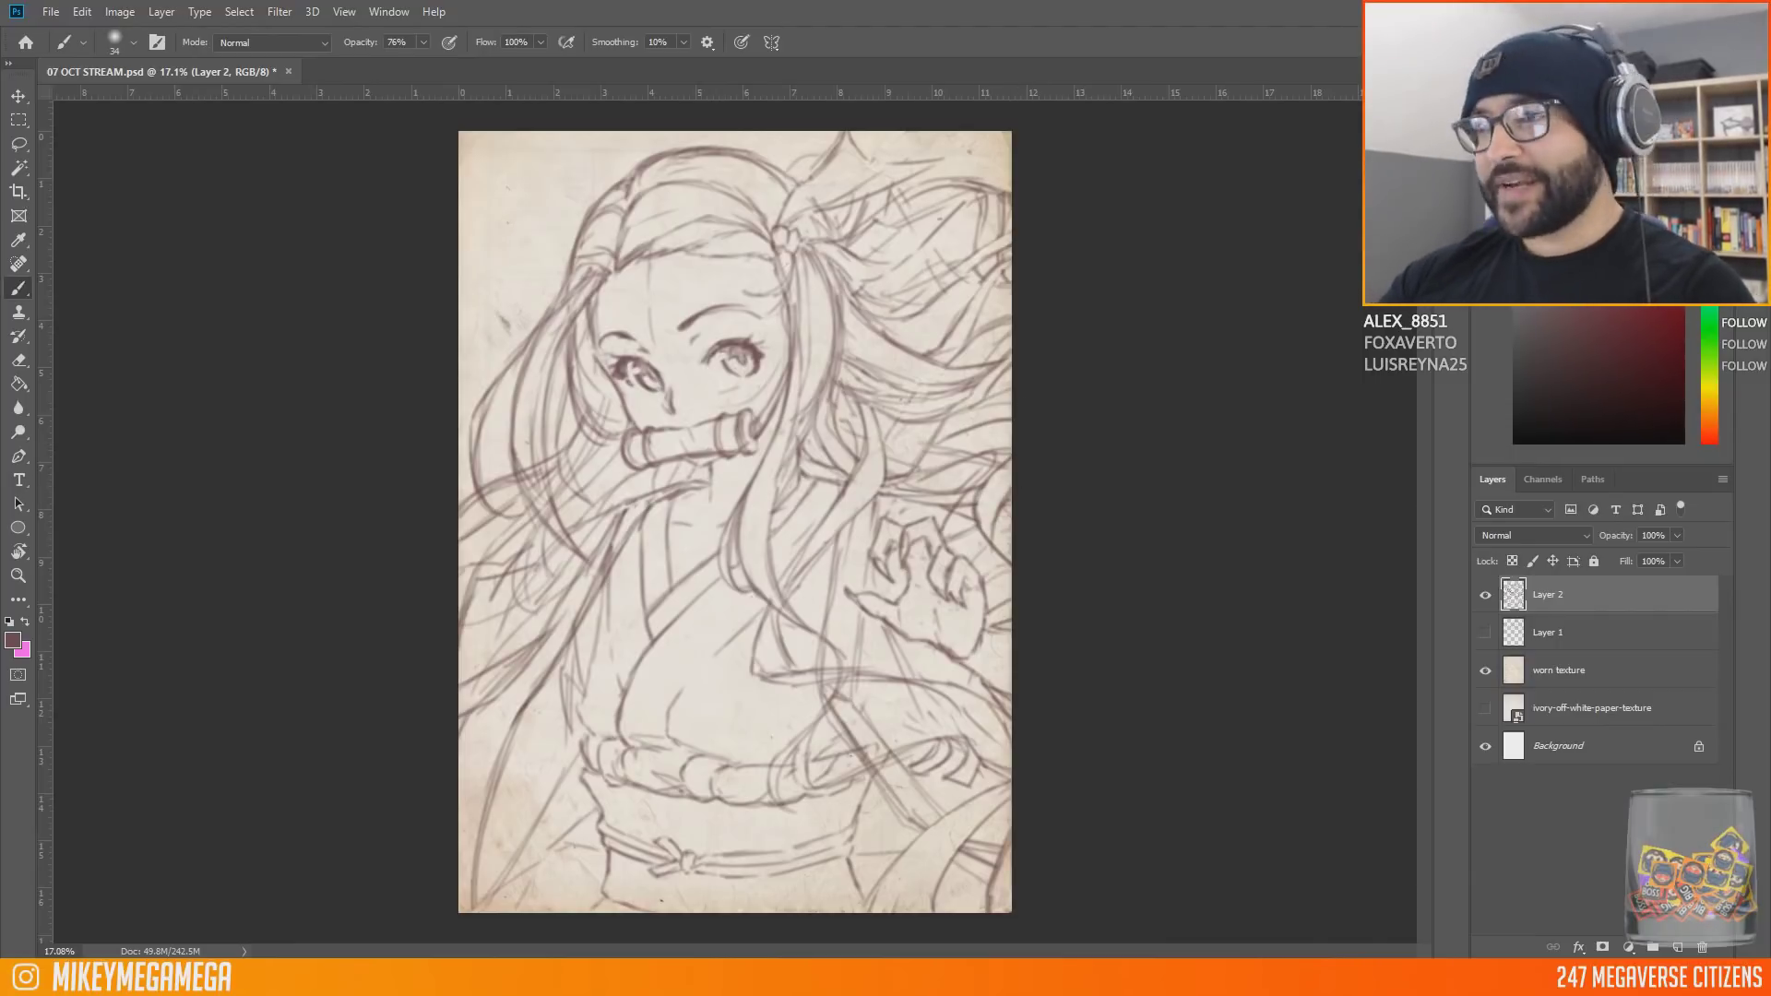
pyautogui.moveTo(867, 434)
pyautogui.mouseDown()
pyautogui.moveTo(780, 646)
pyautogui.moveTo(882, 482)
pyautogui.mouseUp()
pyautogui.hotkey('ctrl', 'z')
# Step: Reinforce the lines near the neck, the long lower-left strands, the lower-right lock and the rope belt
pyautogui.moveTo(706, 482)
pyautogui.mouseDown()
pyautogui.moveTo(644, 501)
pyautogui.moveTo(669, 514)
pyautogui.mouseUp()
pyautogui.moveTo(473, 923); pyautogui.dragTo(521, 716)
pyautogui.moveTo(460, 738); pyautogui.dragTo(581, 592)
pyautogui.moveTo(862, 911)
pyautogui.mouseDown()
pyautogui.moveTo(902, 852)
pyautogui.moveTo(1008, 780)
pyautogui.mouseUp()
pyautogui.moveTo(776, 804); pyautogui.dragTo(816, 717)
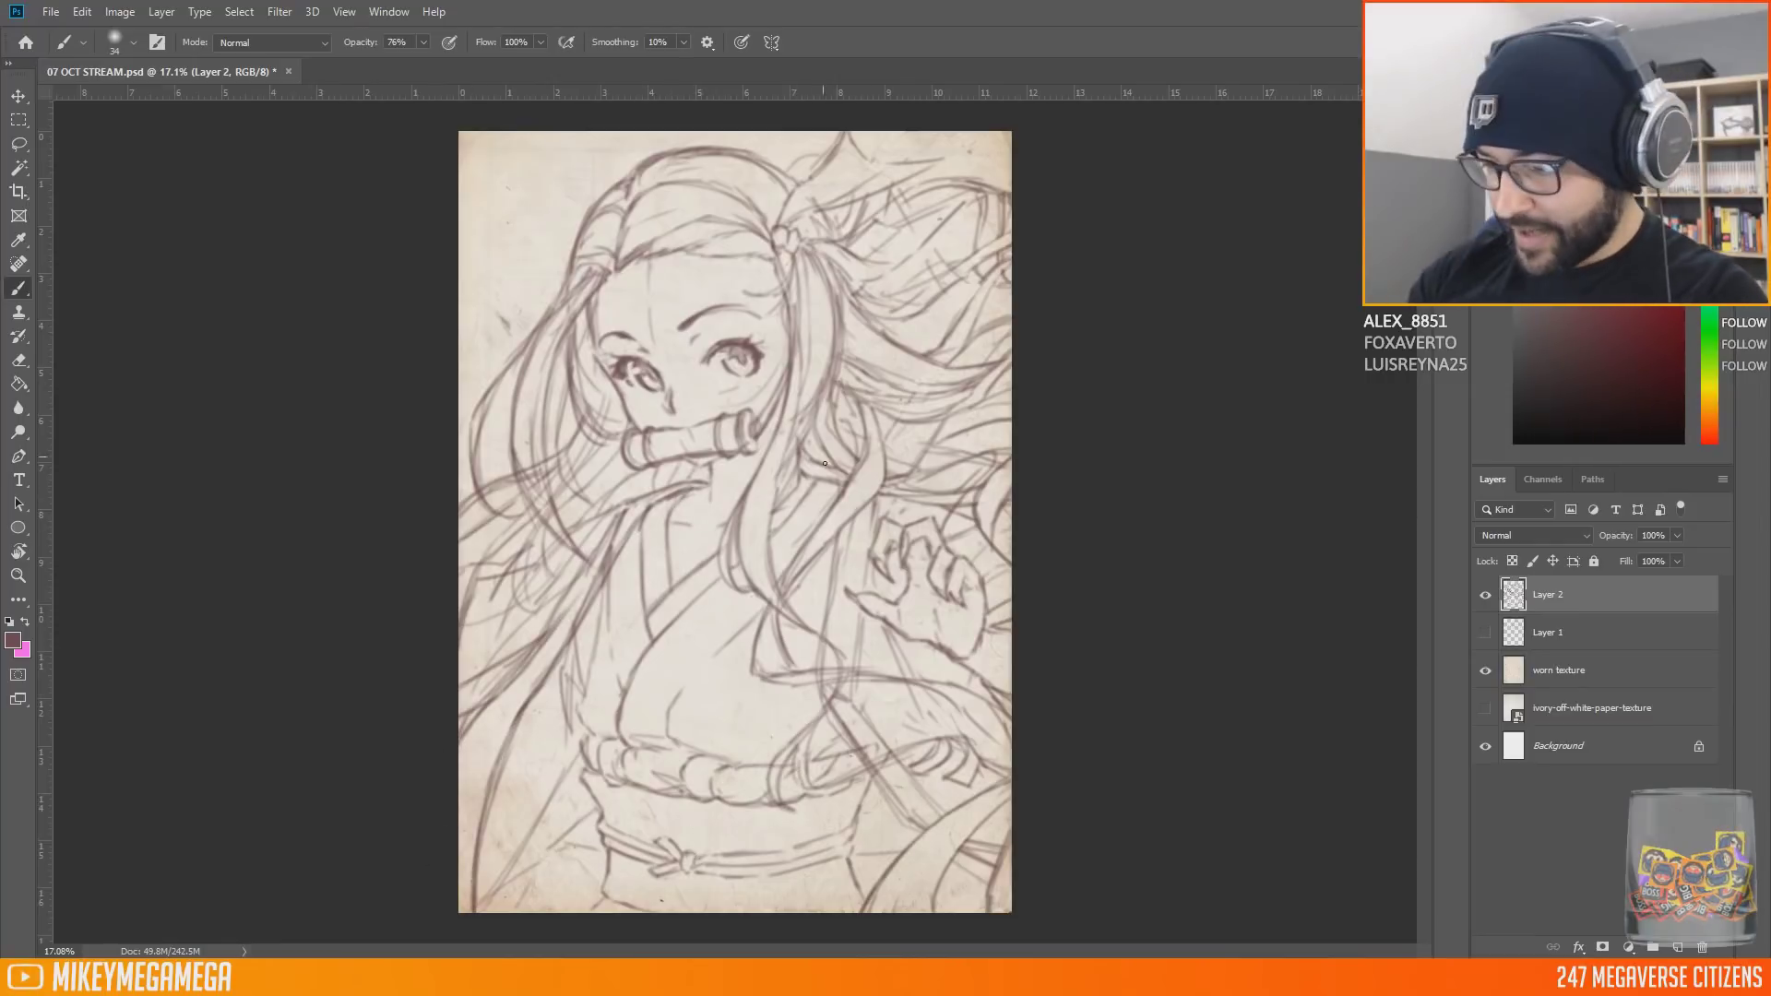
# Step: Add strands above the raised hand and behind the right shoulder, and reinforce the hair contour at the crown
pyautogui.moveTo(877, 495); pyautogui.dragTo(959, 482)
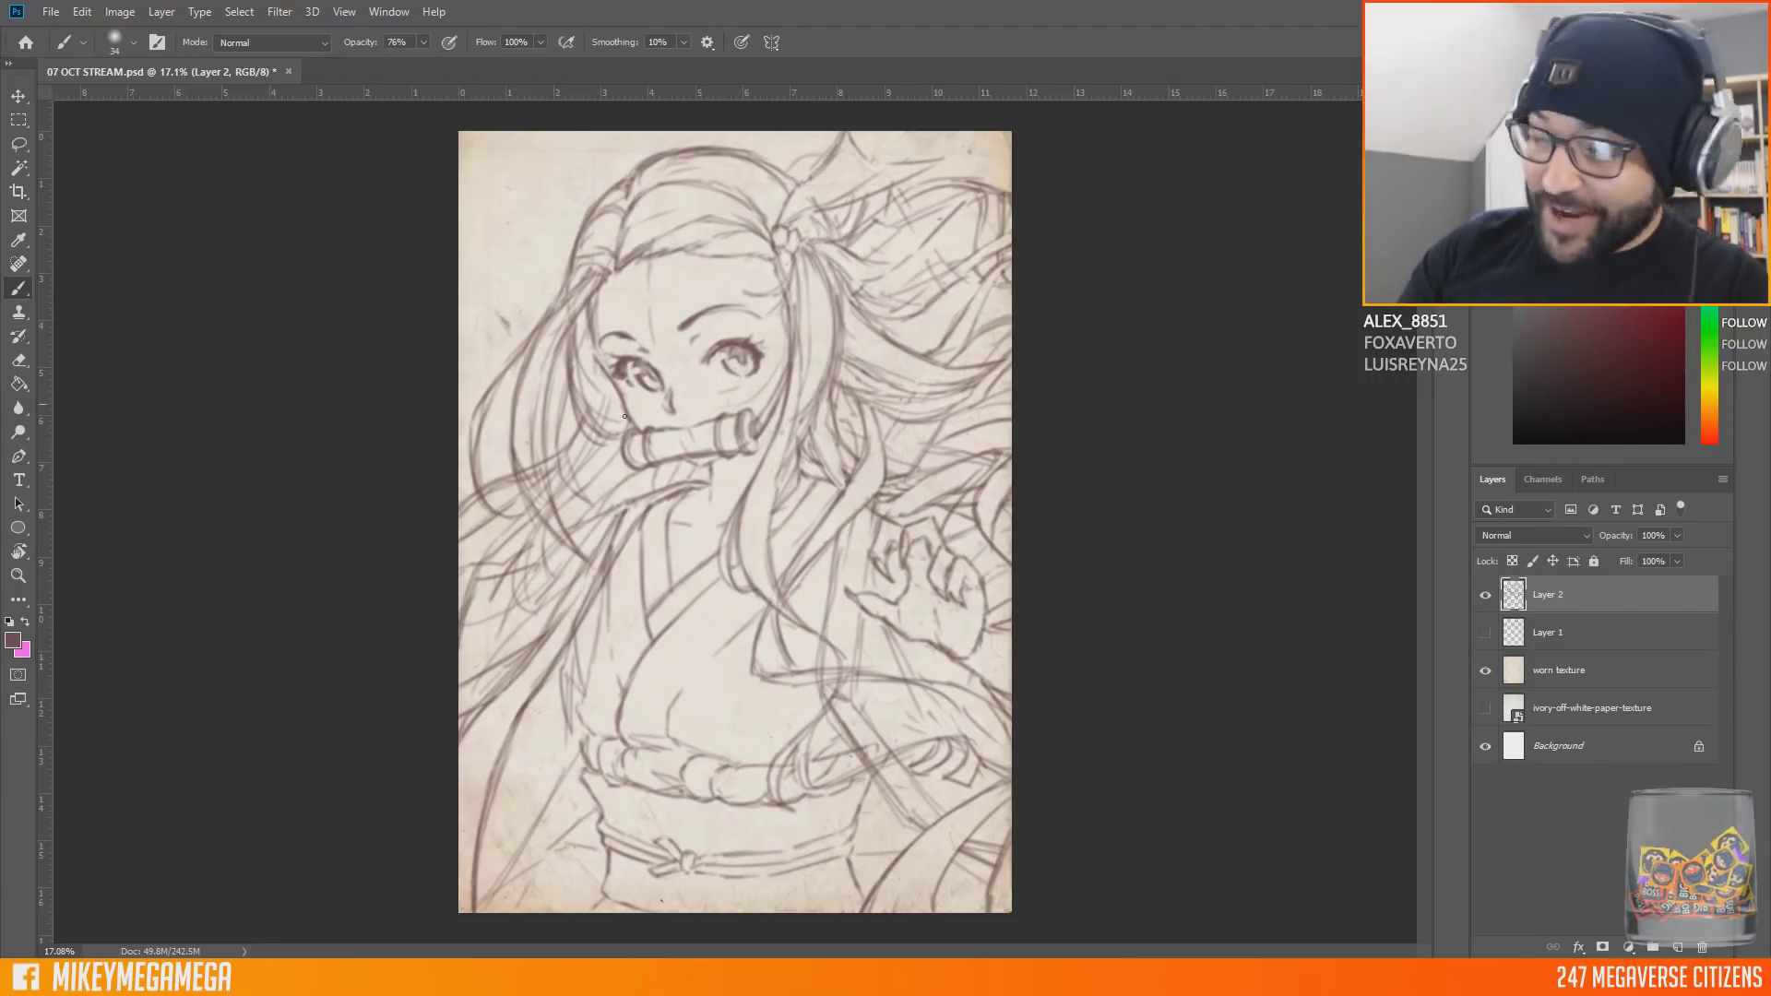
pyautogui.moveTo(859, 399); pyautogui.dragTo(974, 382)
pyautogui.moveTo(856, 367)
pyautogui.mouseDown()
pyautogui.moveTo(914, 396)
pyautogui.moveTo(866, 406)
pyautogui.mouseUp()
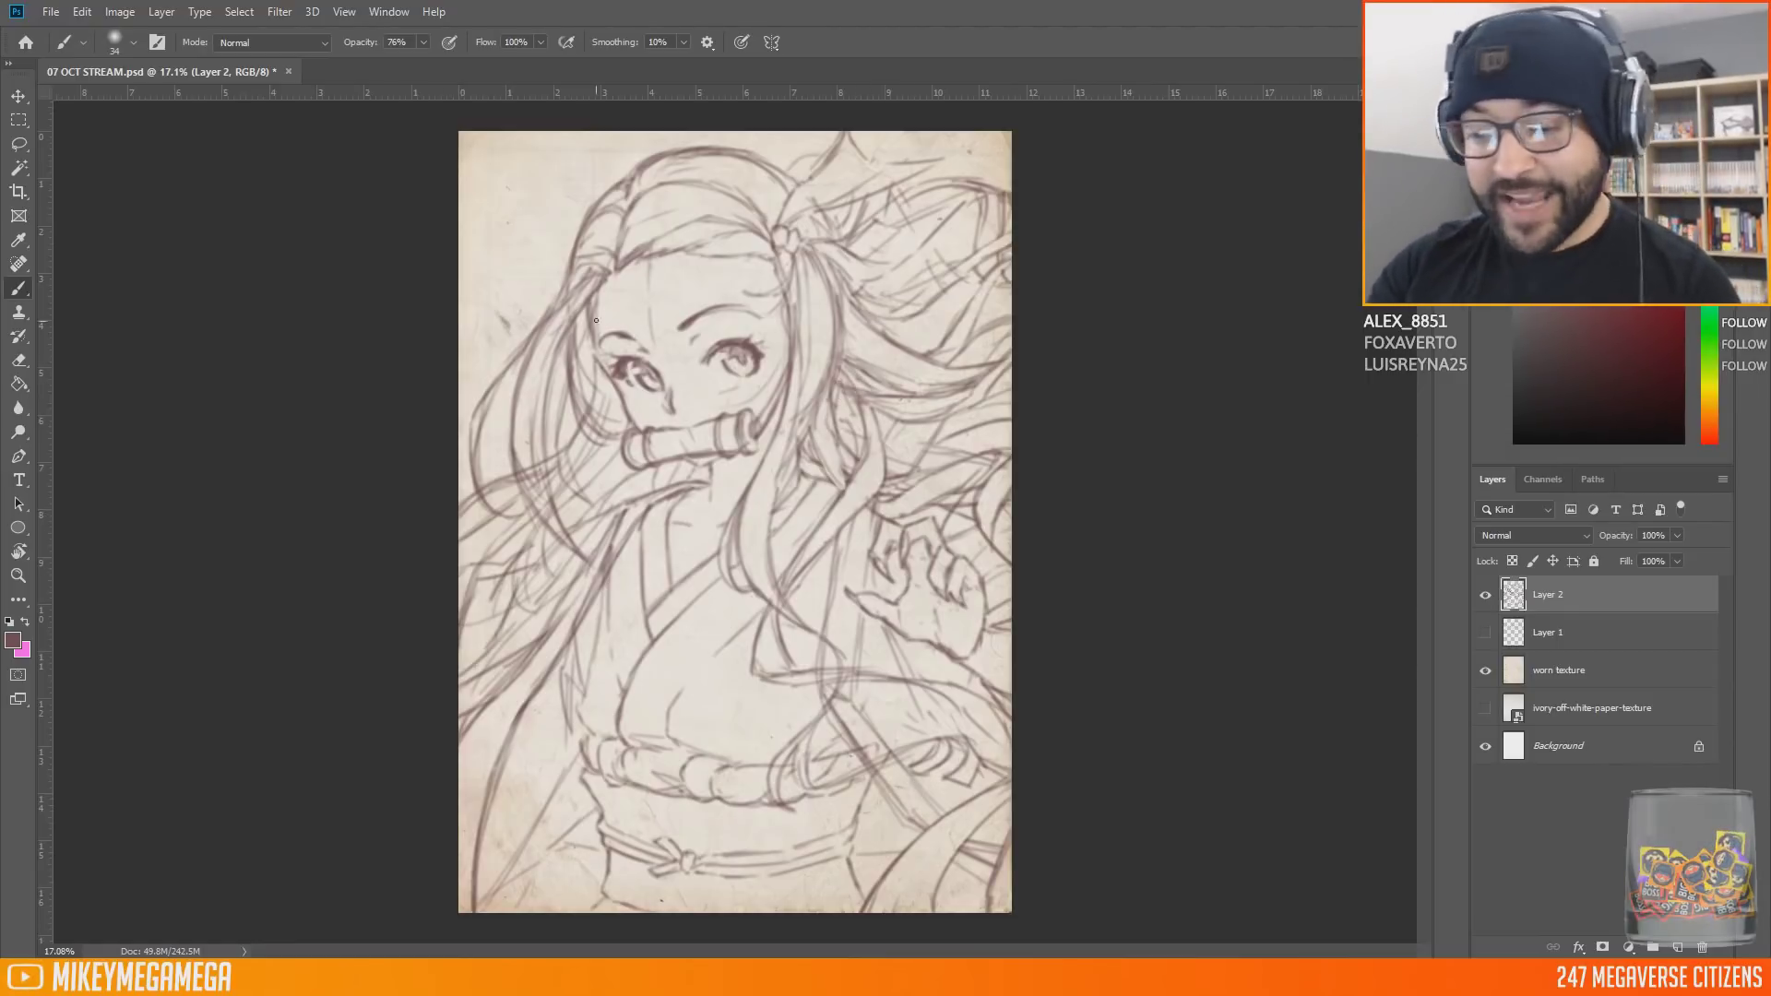
pyautogui.moveTo(664, 173); pyautogui.dragTo(781, 184)
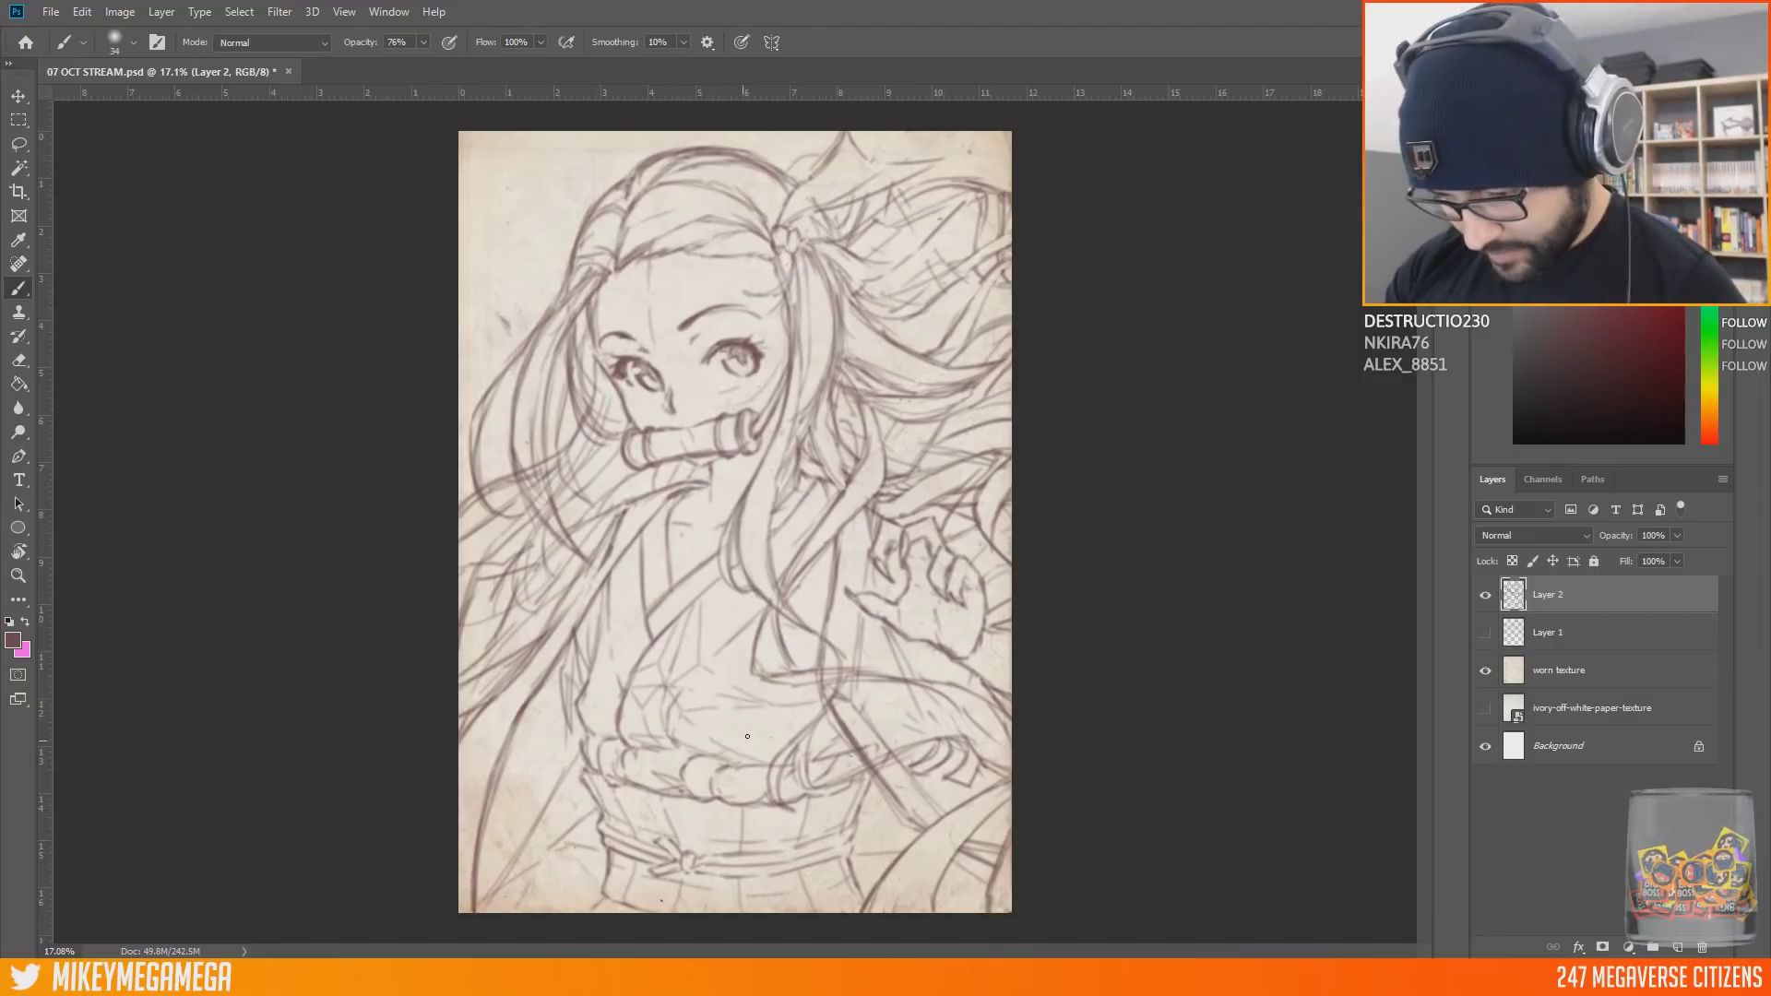
# Step: Sketch geometric pattern lines on the kimono's collar, chest and left-side sleeve
pyautogui.moveTo(767, 559); pyautogui.dragTo(805, 564)
pyautogui.moveTo(812, 570); pyautogui.dragTo(826, 587)
pyautogui.moveTo(819, 498); pyautogui.dragTo(812, 530)
pyautogui.moveTo(637, 567); pyautogui.dragTo(596, 725)
pyautogui.moveTo(602, 646); pyautogui.dragTo(643, 649)
pyautogui.moveTo(614, 652)
pyautogui.mouseDown()
pyautogui.moveTo(618, 671)
pyautogui.moveTo(648, 630)
pyautogui.mouseUp()
pyautogui.moveTo(638, 564); pyautogui.dragTo(631, 587)
pyautogui.moveTo(595, 679); pyautogui.dragTo(592, 721)
pyautogui.moveTo(628, 550); pyautogui.dragTo(614, 580)
# Step: Add a layer beneath the Layer 2 line art and fill it with mid grey
pyautogui.keyDown('ctrl'); pyautogui.click(1677, 947); pyautogui.keyUp('ctrl')
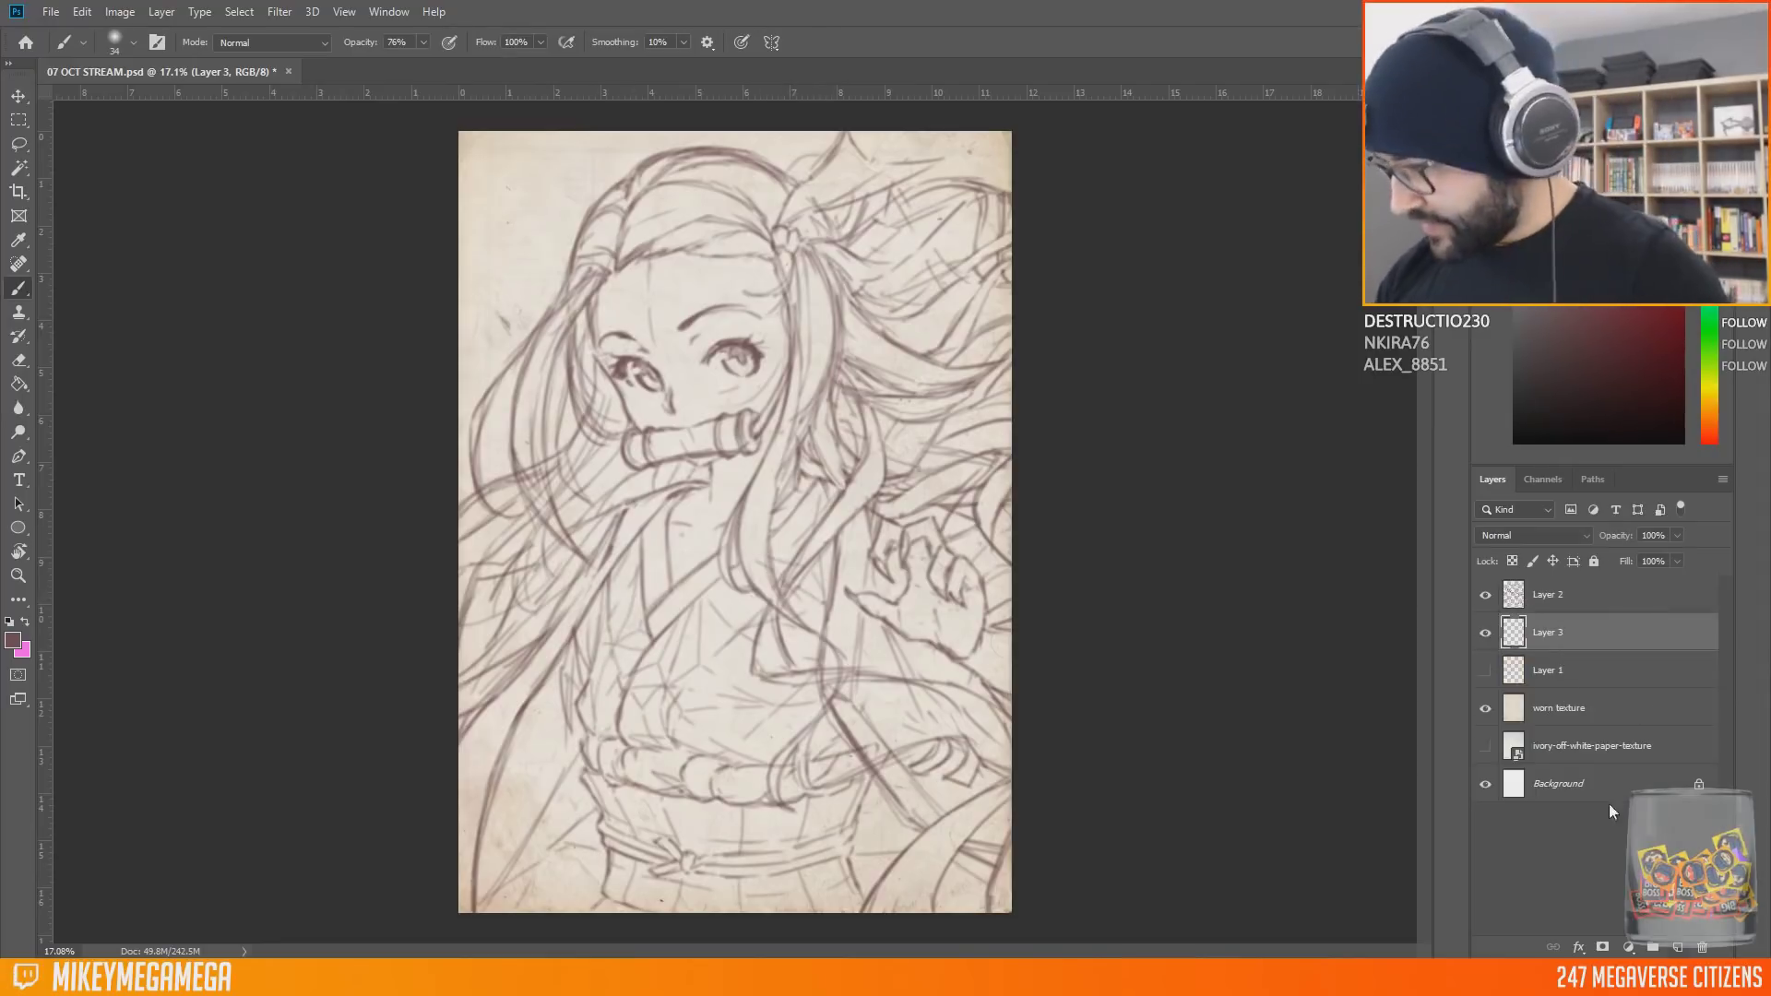
pyautogui.click(1514, 368)
pyautogui.press('g')
pyautogui.click(565, 212)
# Step: Duplicate the Layer 2 line art, hide the original, and set the copy's saturation to -100 and lightness to -48
pyautogui.click(1577, 595)
pyautogui.hotkey('ctrl', 'j')
pyautogui.click(1485, 632)
pyautogui.click(119, 11)
pyautogui.moveTo(245, 64)
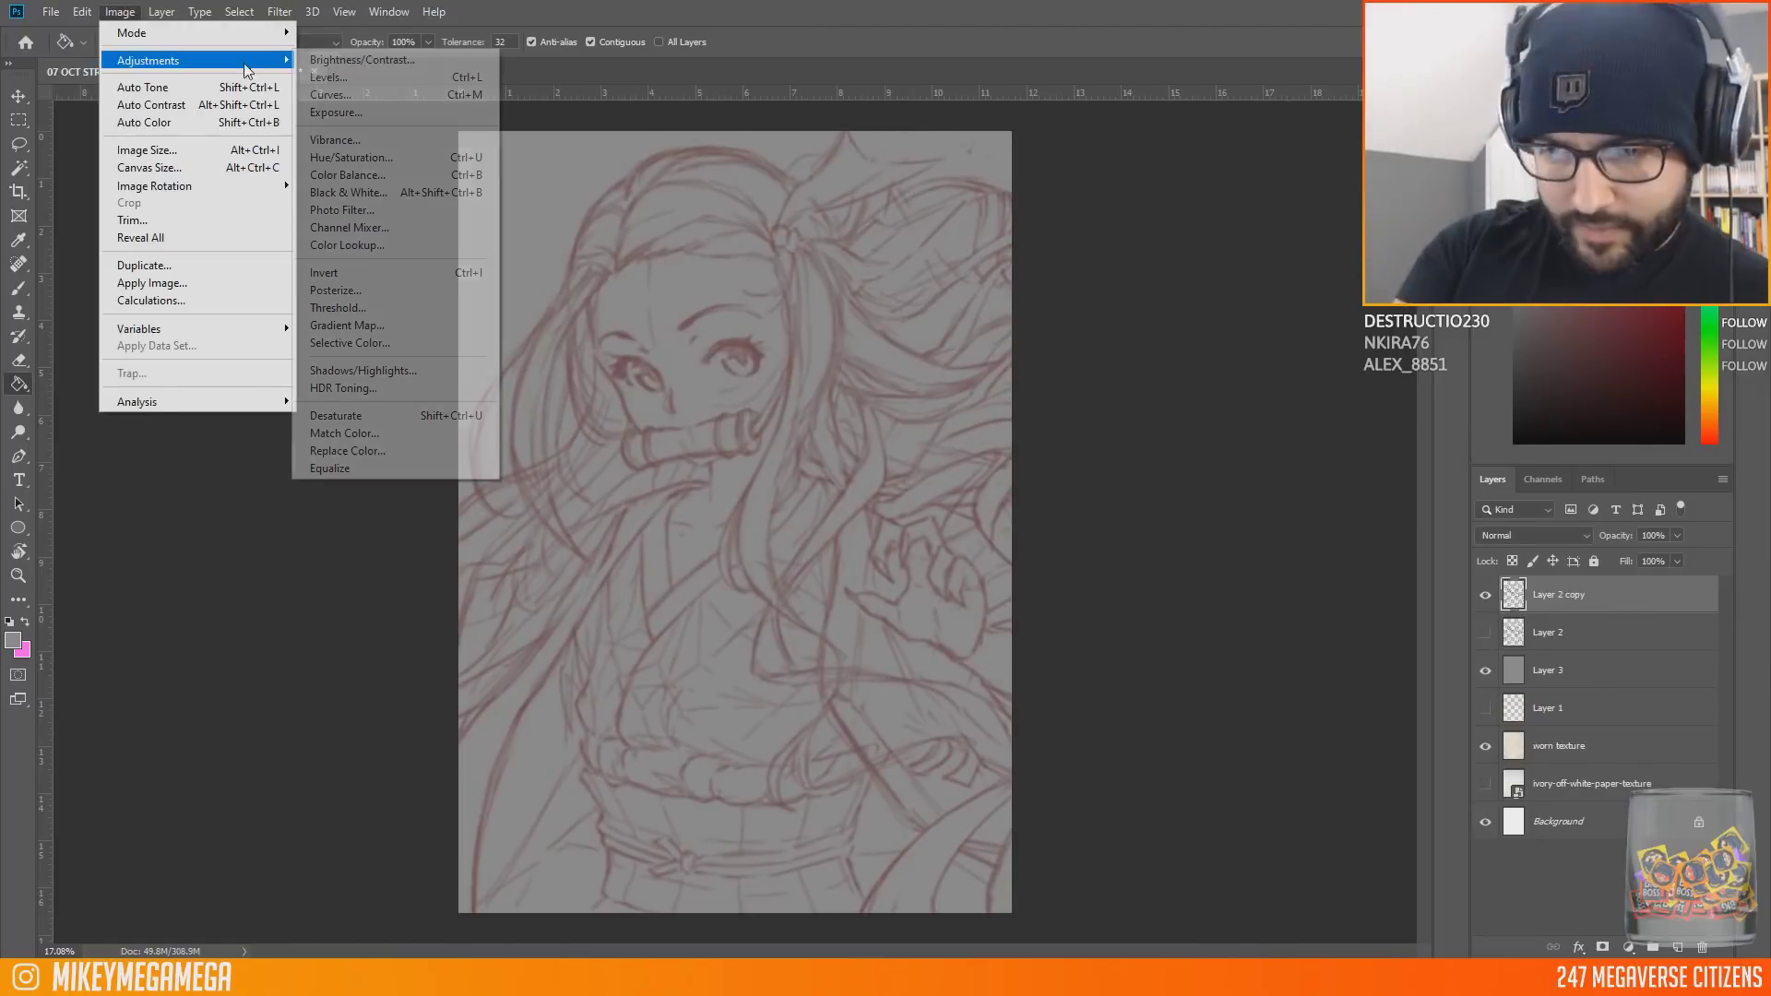
pyautogui.click(350, 157)
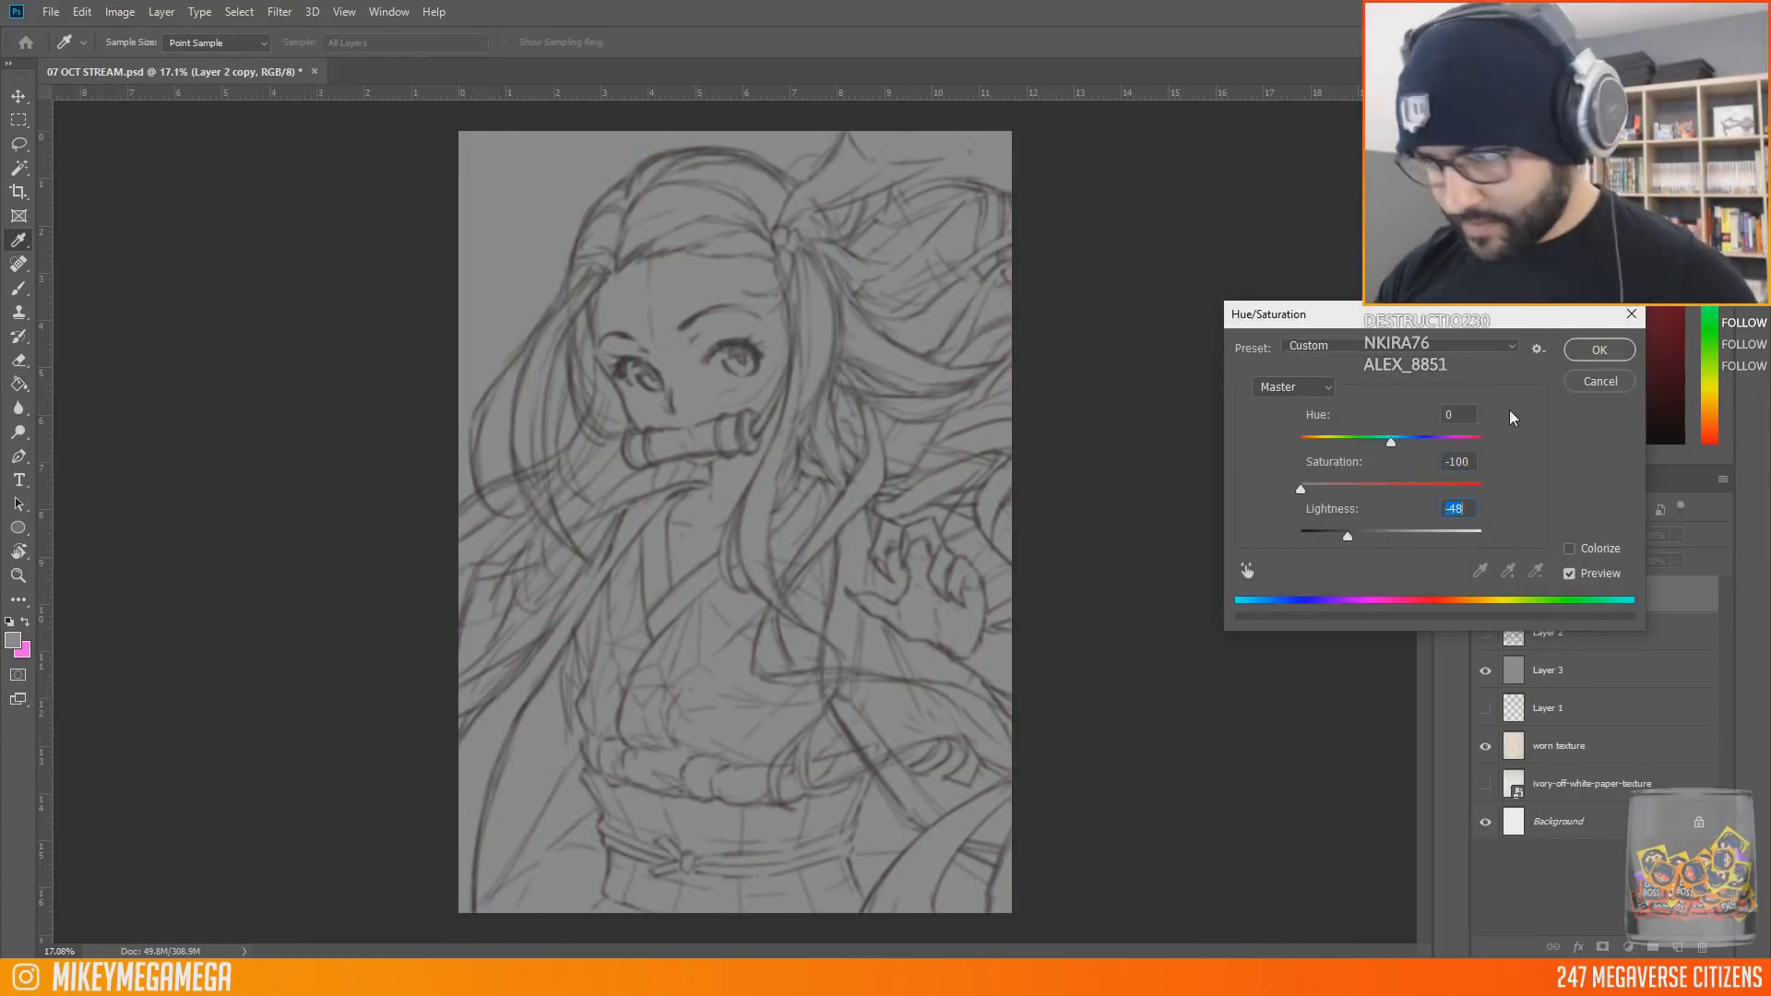
pyautogui.click(1600, 350)
# Step: Add an empty layer beneath the grey line art copy, and draw curling strands in the bottom corners in near-black on the copy
pyautogui.click(1577, 633)
pyautogui.click(1677, 947)
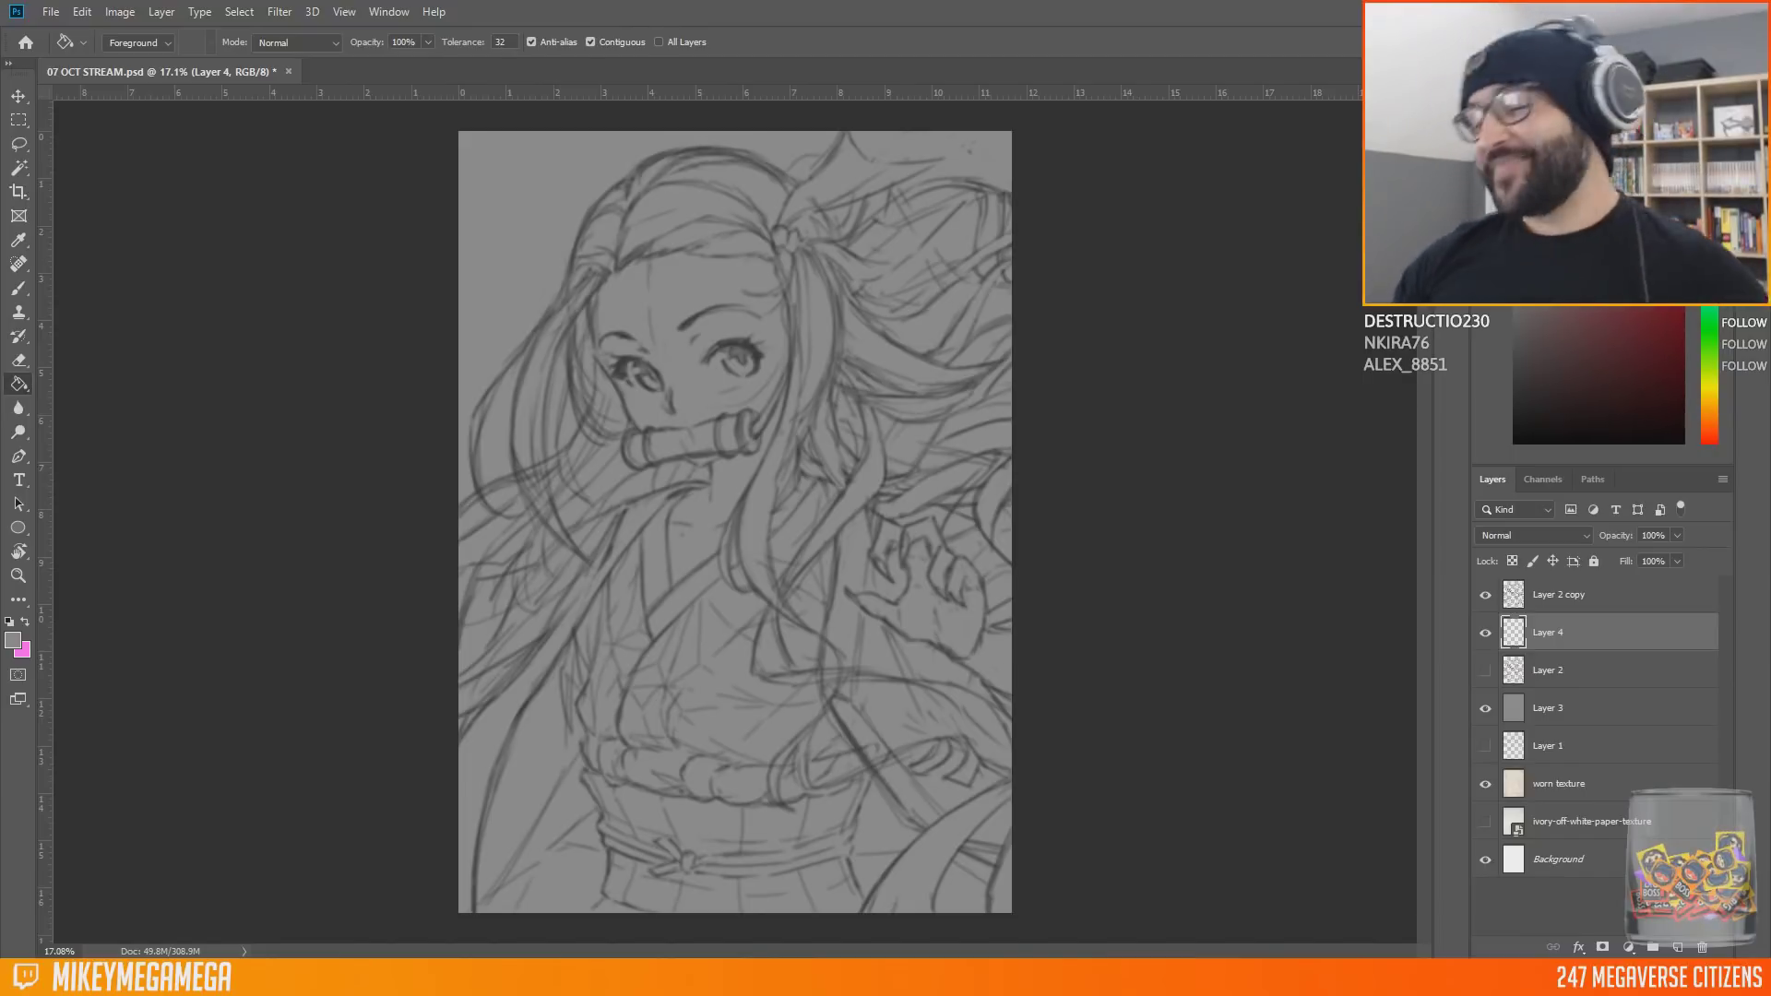
pyautogui.press('b')
pyautogui.click(1566, 594)
pyautogui.click(1515, 442)
pyautogui.moveTo(461, 804)
pyautogui.mouseDown()
pyautogui.moveTo(550, 890)
pyautogui.moveTo(559, 773)
pyautogui.moveTo(463, 816)
pyautogui.moveTo(505, 912)
pyautogui.mouseUp()
pyautogui.moveTo(460, 825); pyautogui.dragTo(536, 863)
pyautogui.moveTo(942, 819)
pyautogui.mouseDown()
pyautogui.moveTo(828, 863)
pyautogui.moveTo(909, 877)
pyautogui.mouseUp()
# Step: Fill Layer 4 beneath the line art with a light peach skin tone
pyautogui.hotkey('alt', '[')
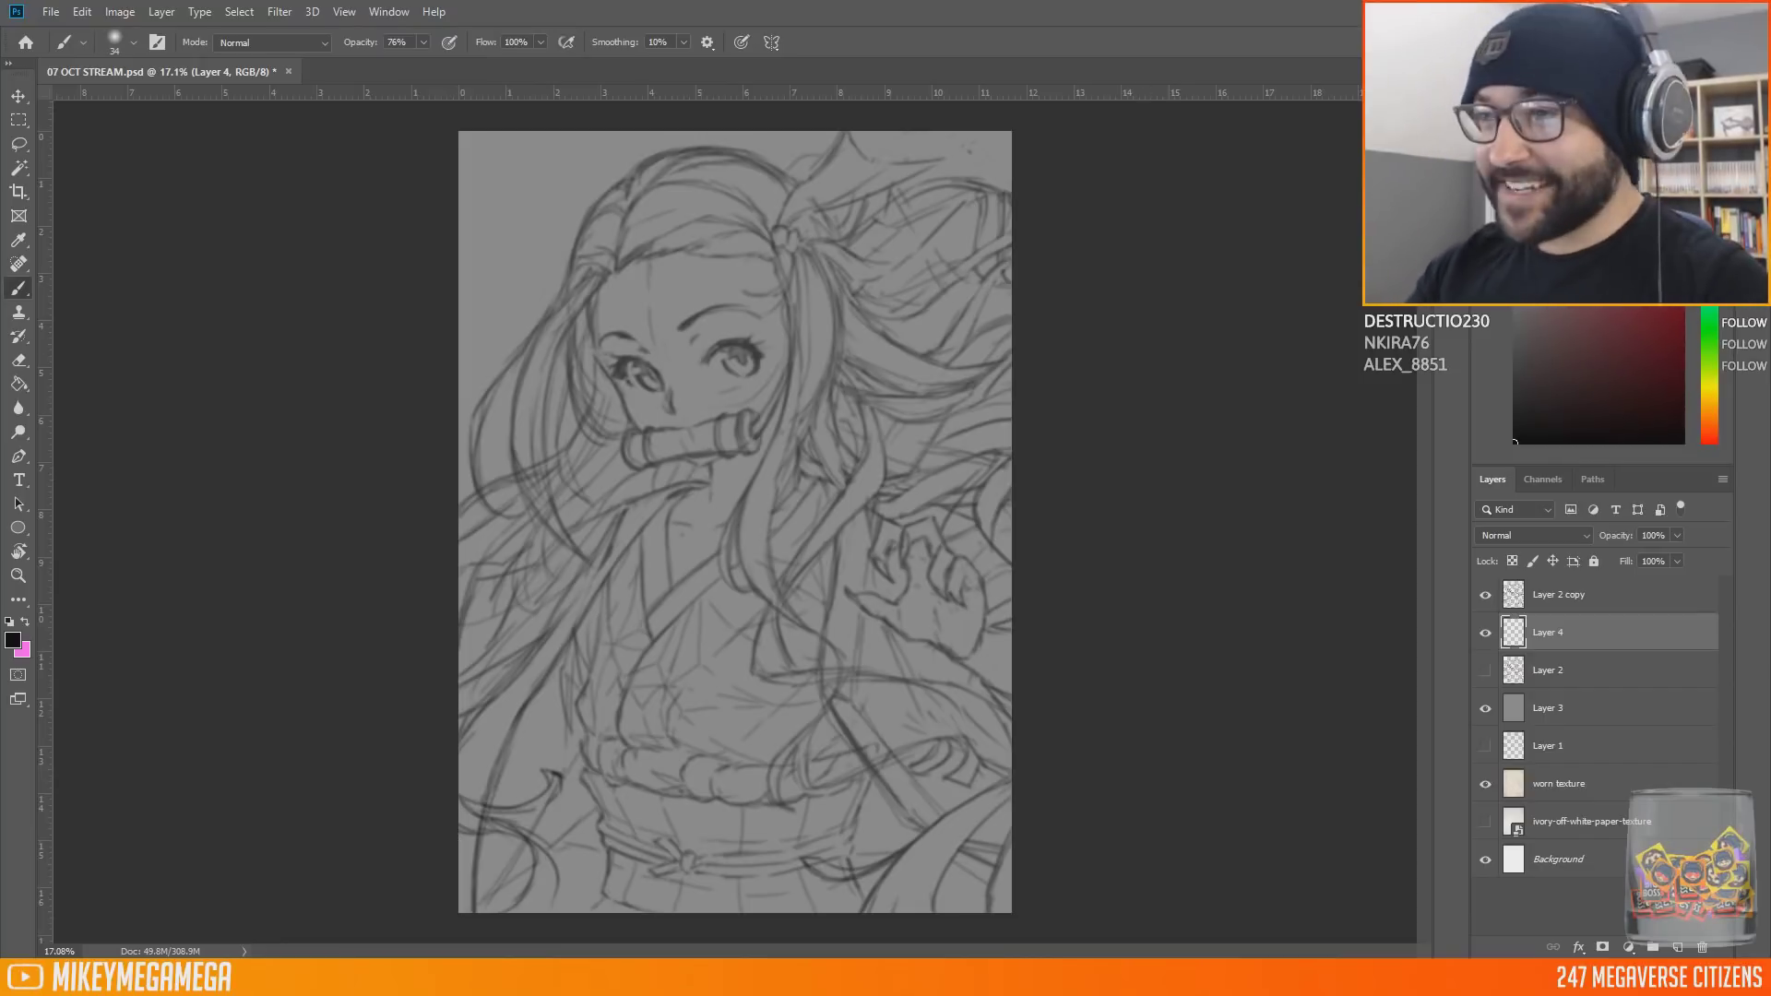
pyautogui.click(1709, 421)
pyautogui.click(1565, 291)
pyautogui.click(18, 384)
pyautogui.click(723, 484)
# Step: Erase the peach fill along the outside of the hair silhouette, from the left edge over the crown and around the ribbon
pyautogui.click(18, 359)
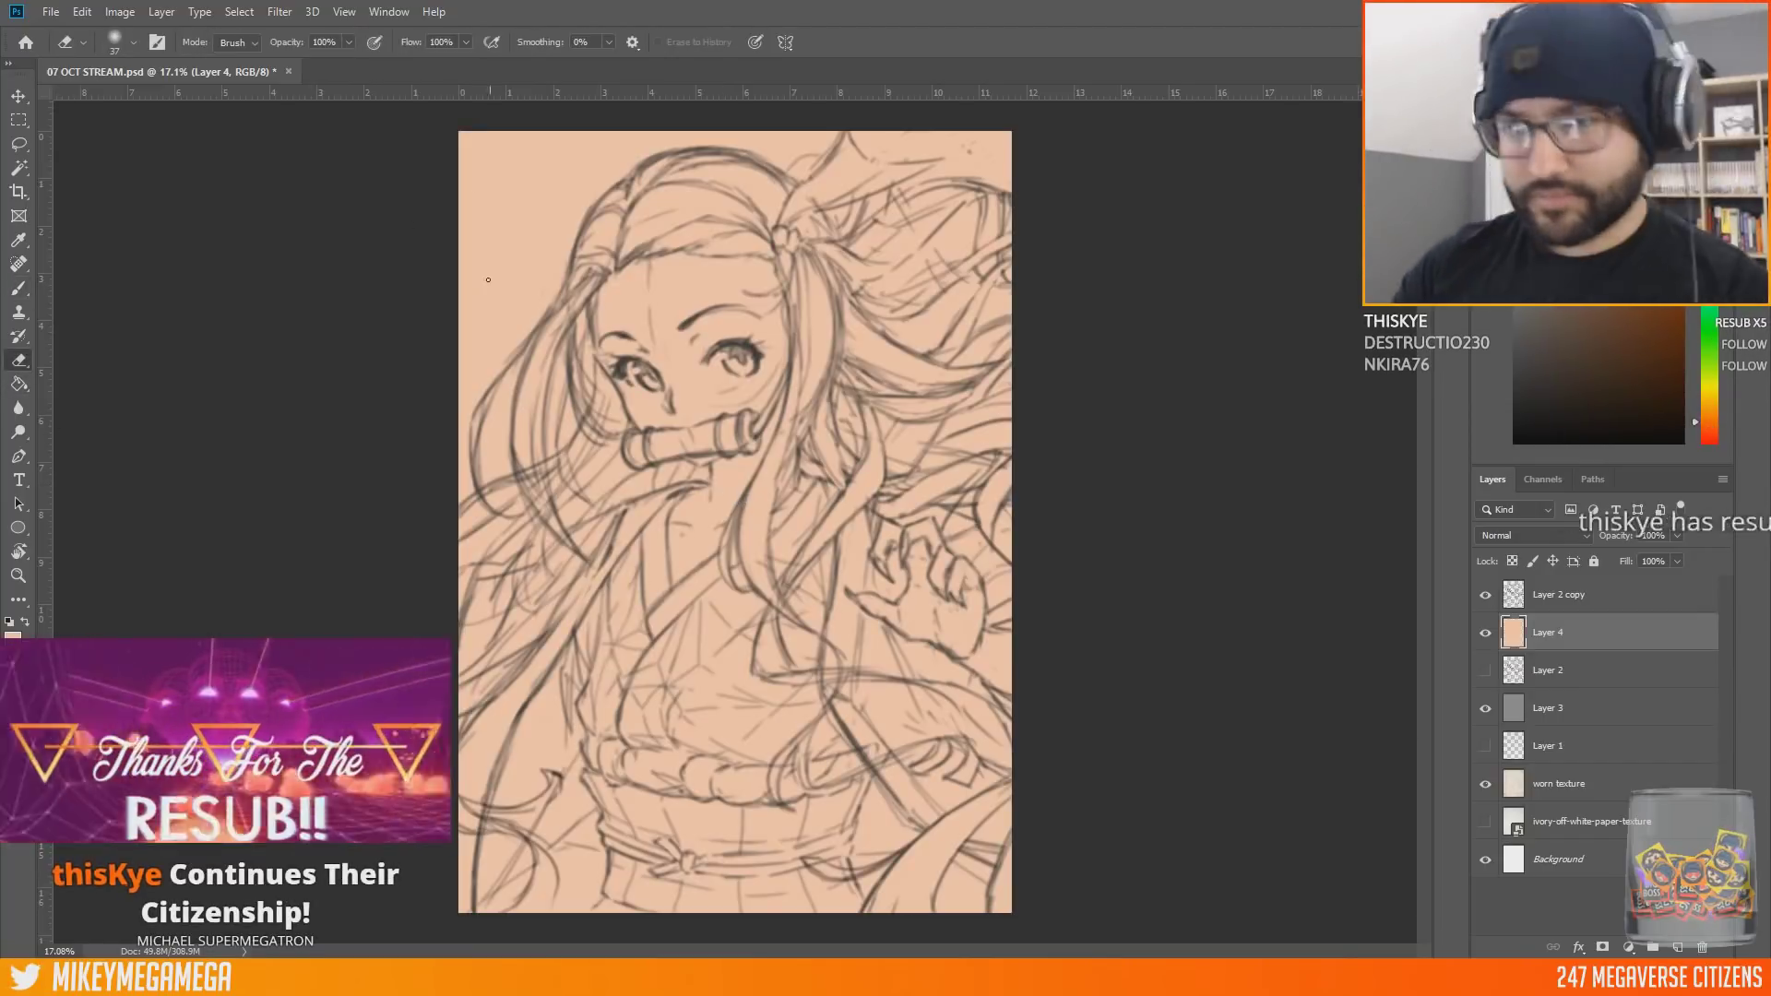
pyautogui.moveTo(623, 181)
pyautogui.mouseDown()
pyautogui.moveTo(468, 396)
pyautogui.moveTo(466, 452)
pyautogui.mouseUp()
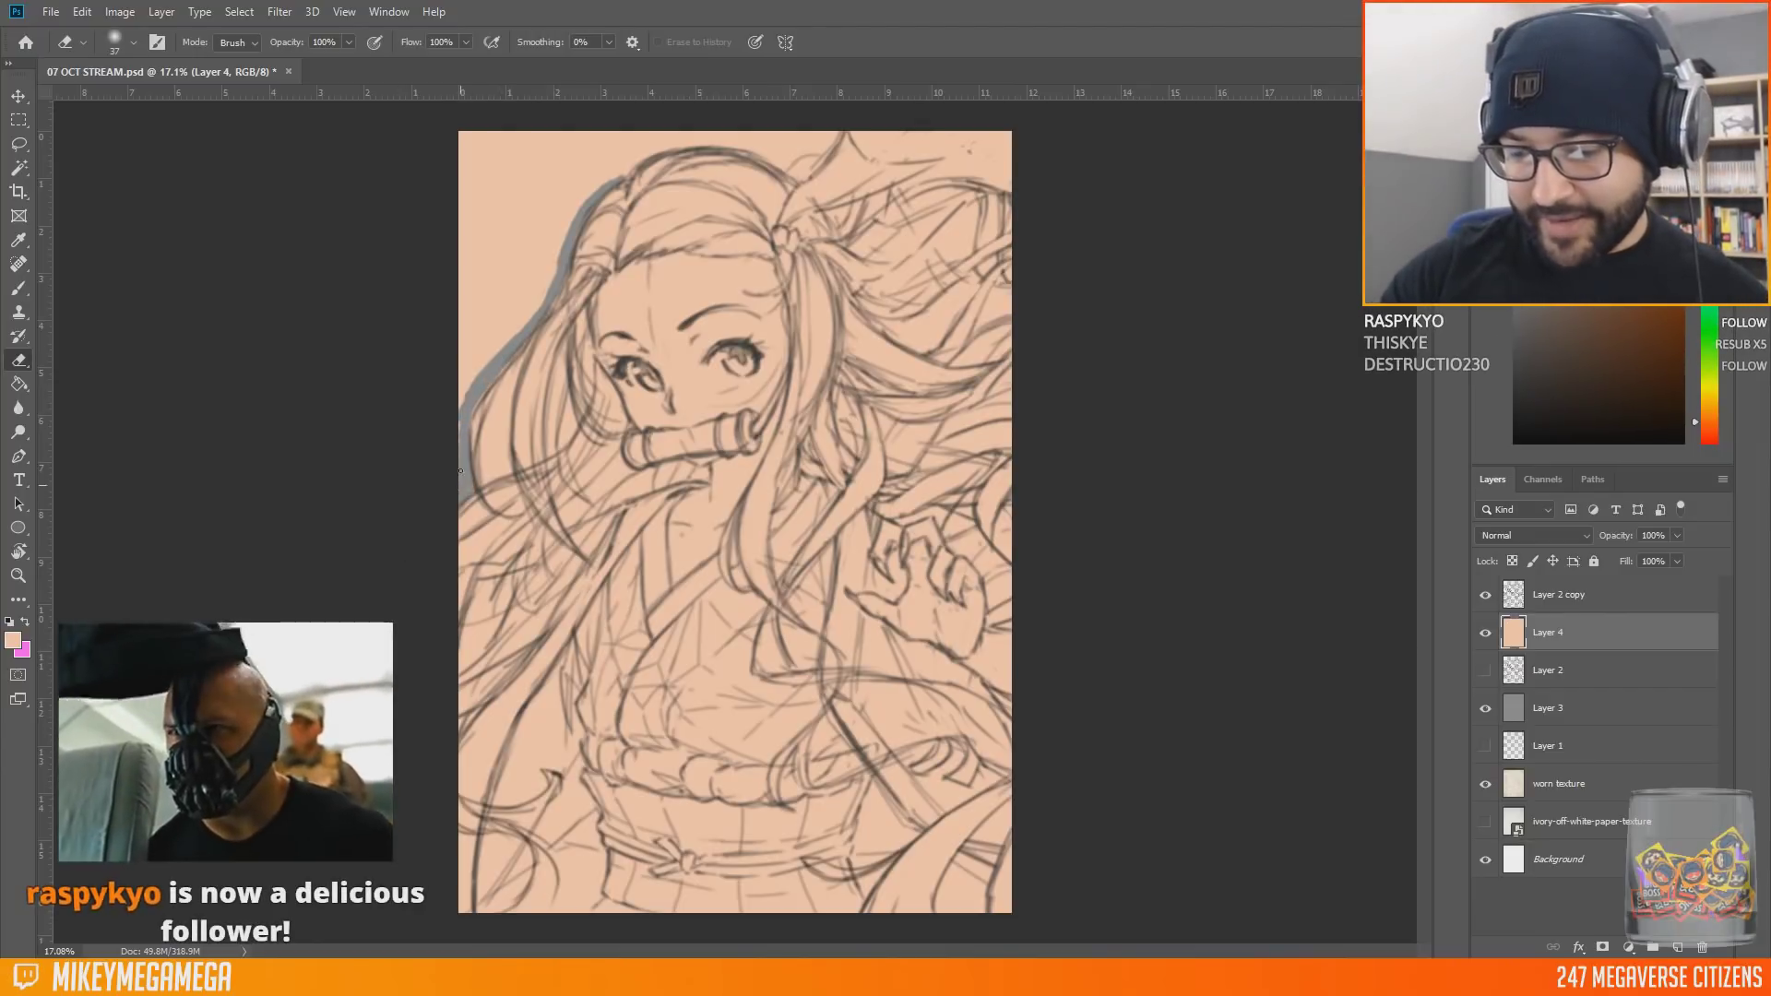
pyautogui.moveTo(514, 327); pyautogui.dragTo(464, 490)
pyautogui.moveTo(473, 379); pyautogui.dragTo(498, 349)
pyautogui.moveTo(451, 293)
pyautogui.mouseDown()
pyautogui.moveTo(504, 437)
pyautogui.moveTo(643, 148)
pyautogui.mouseUp()
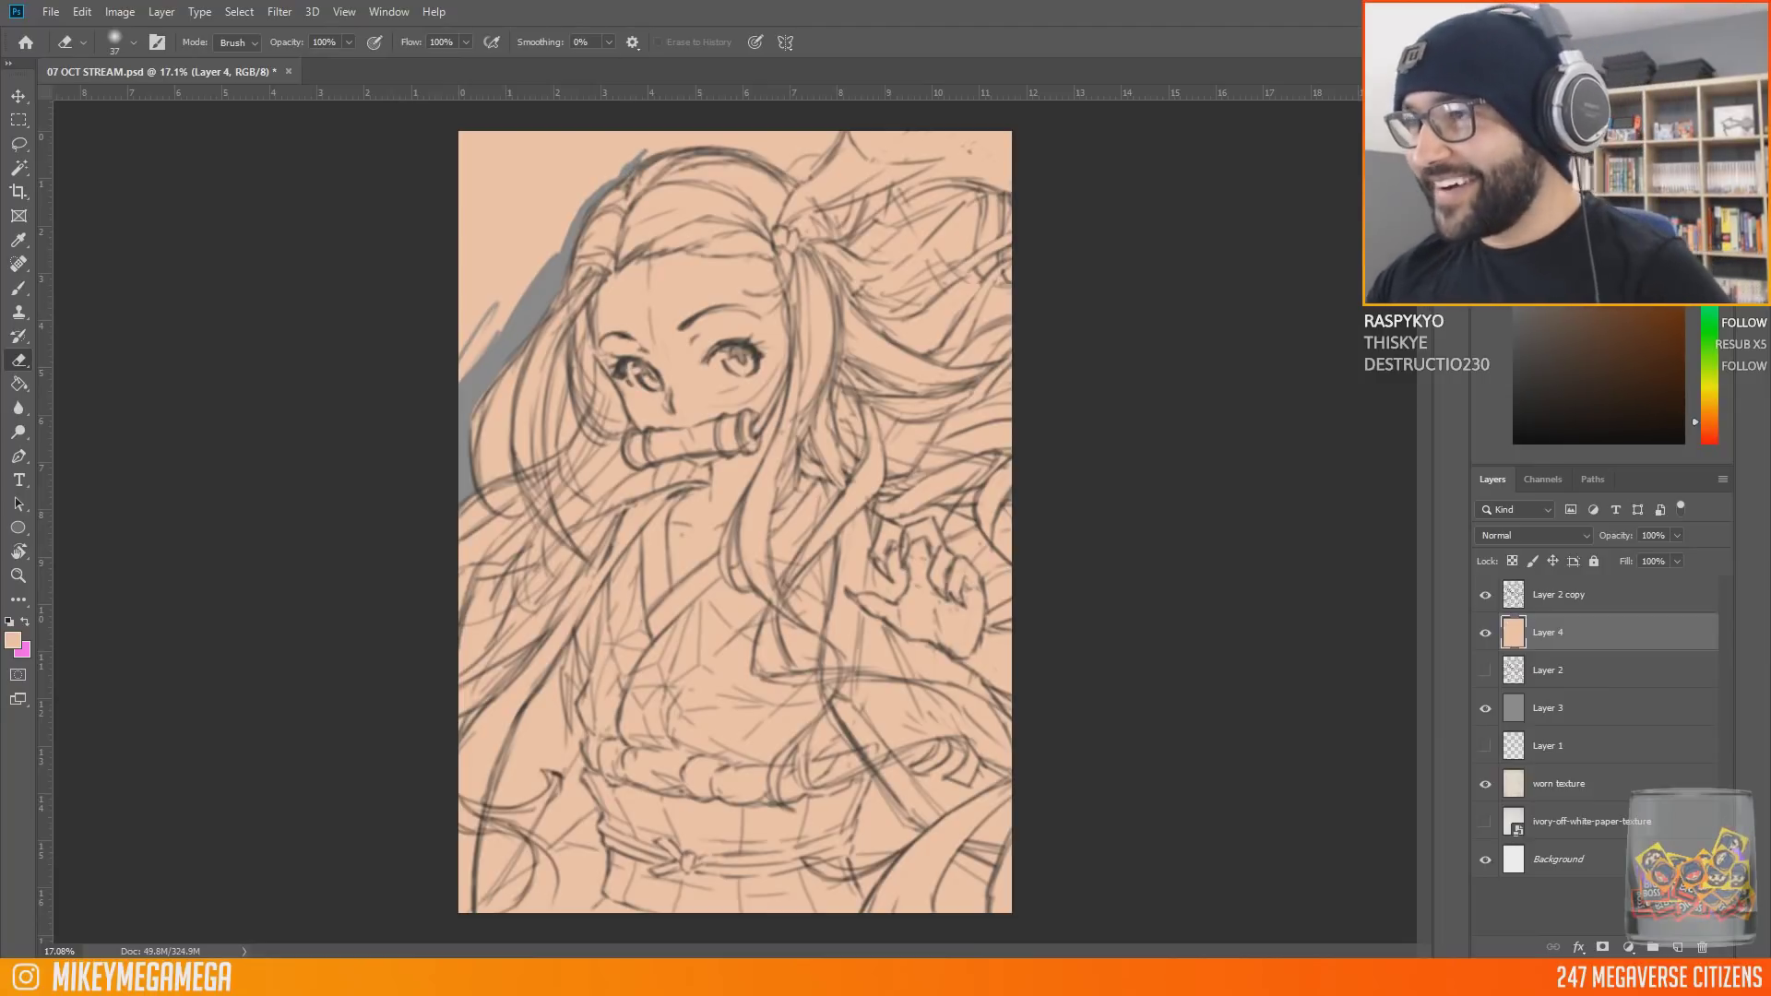
pyautogui.moveTo(643, 153); pyautogui.dragTo(692, 143)
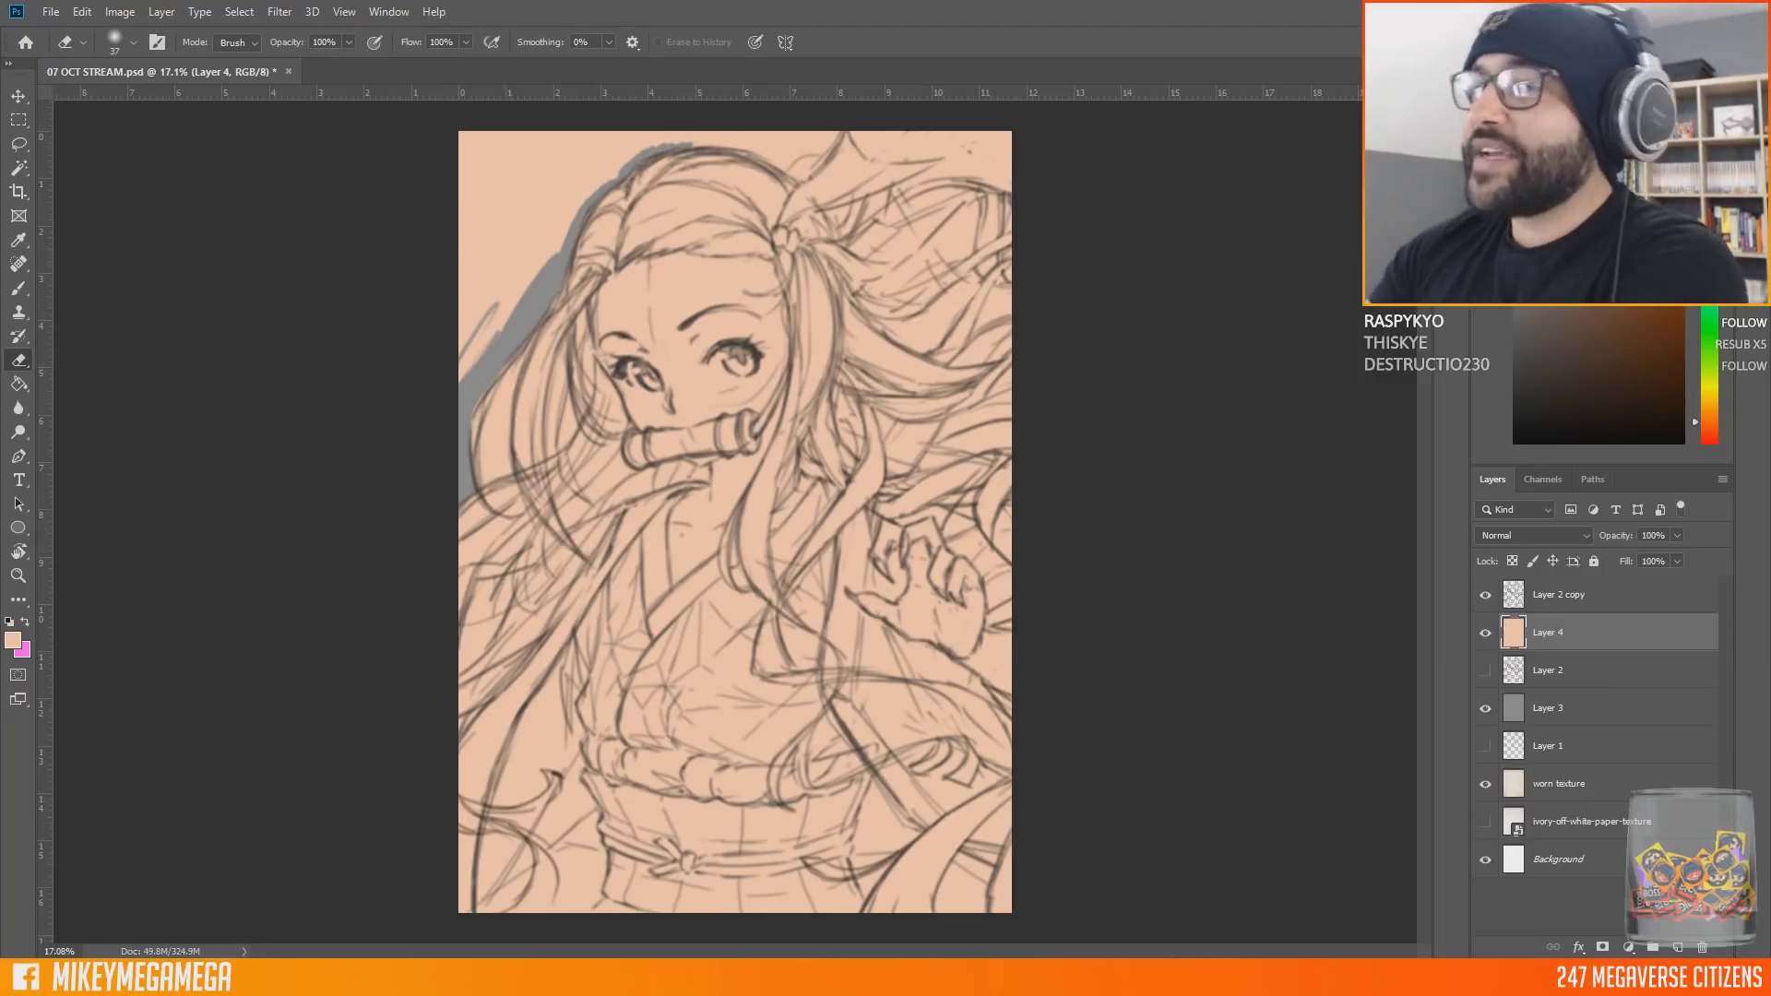
pyautogui.moveTo(687, 144)
pyautogui.mouseDown()
pyautogui.moveTo(804, 180)
pyautogui.moveTo(834, 132)
pyautogui.moveTo(1009, 189)
pyautogui.mouseUp()
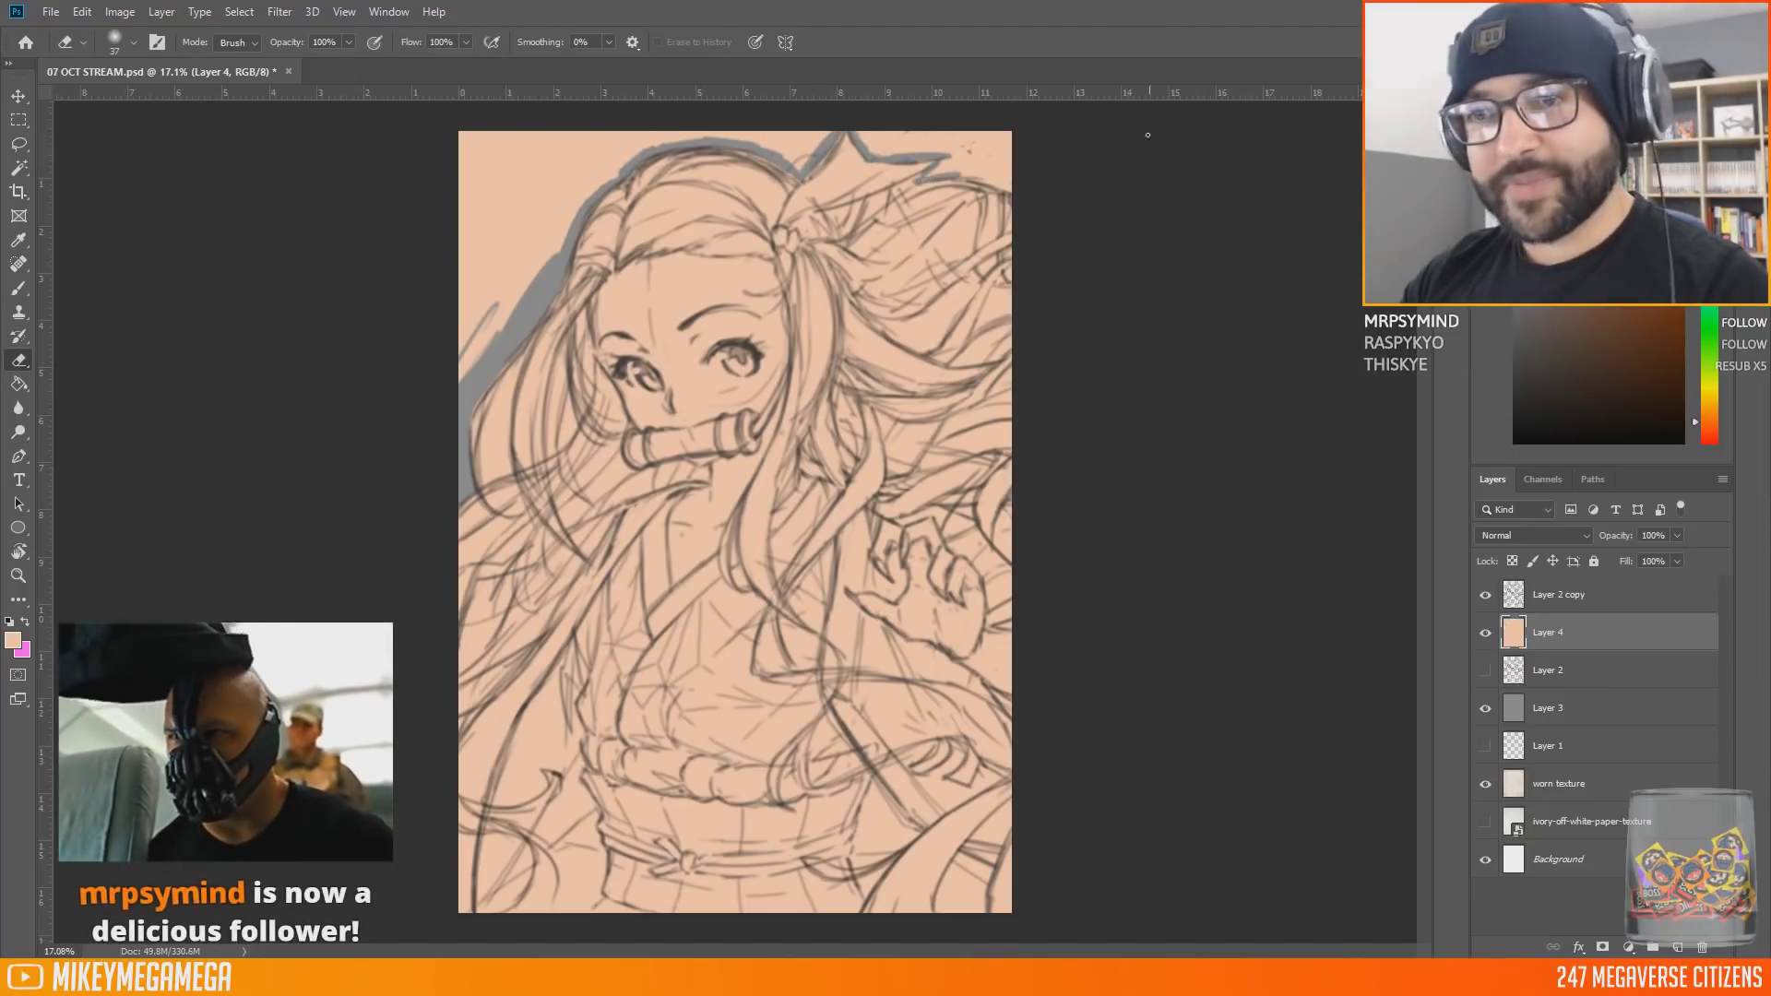
# Step: Lasso the remaining peach background around the head and delete it from Layer 4
pyautogui.press('l')
pyautogui.moveTo(457, 406)
pyautogui.mouseDown()
pyautogui.moveTo(650, 152)
pyautogui.moveTo(867, 143)
pyautogui.moveTo(1015, 208)
pyautogui.moveTo(378, 110)
pyautogui.mouseUp()
pyautogui.press('Delete')
pyautogui.hotkey('ctrl', 'd')
# Step: Erase the peach fill from the gaps between the hair strands on both sides of the head
pyautogui.press('e')
pyautogui.moveTo(482, 480)
pyautogui.mouseDown()
pyautogui.moveTo(518, 366)
pyautogui.moveTo(502, 473)
pyautogui.moveTo(508, 459)
pyautogui.moveTo(479, 488)
pyautogui.mouseUp()
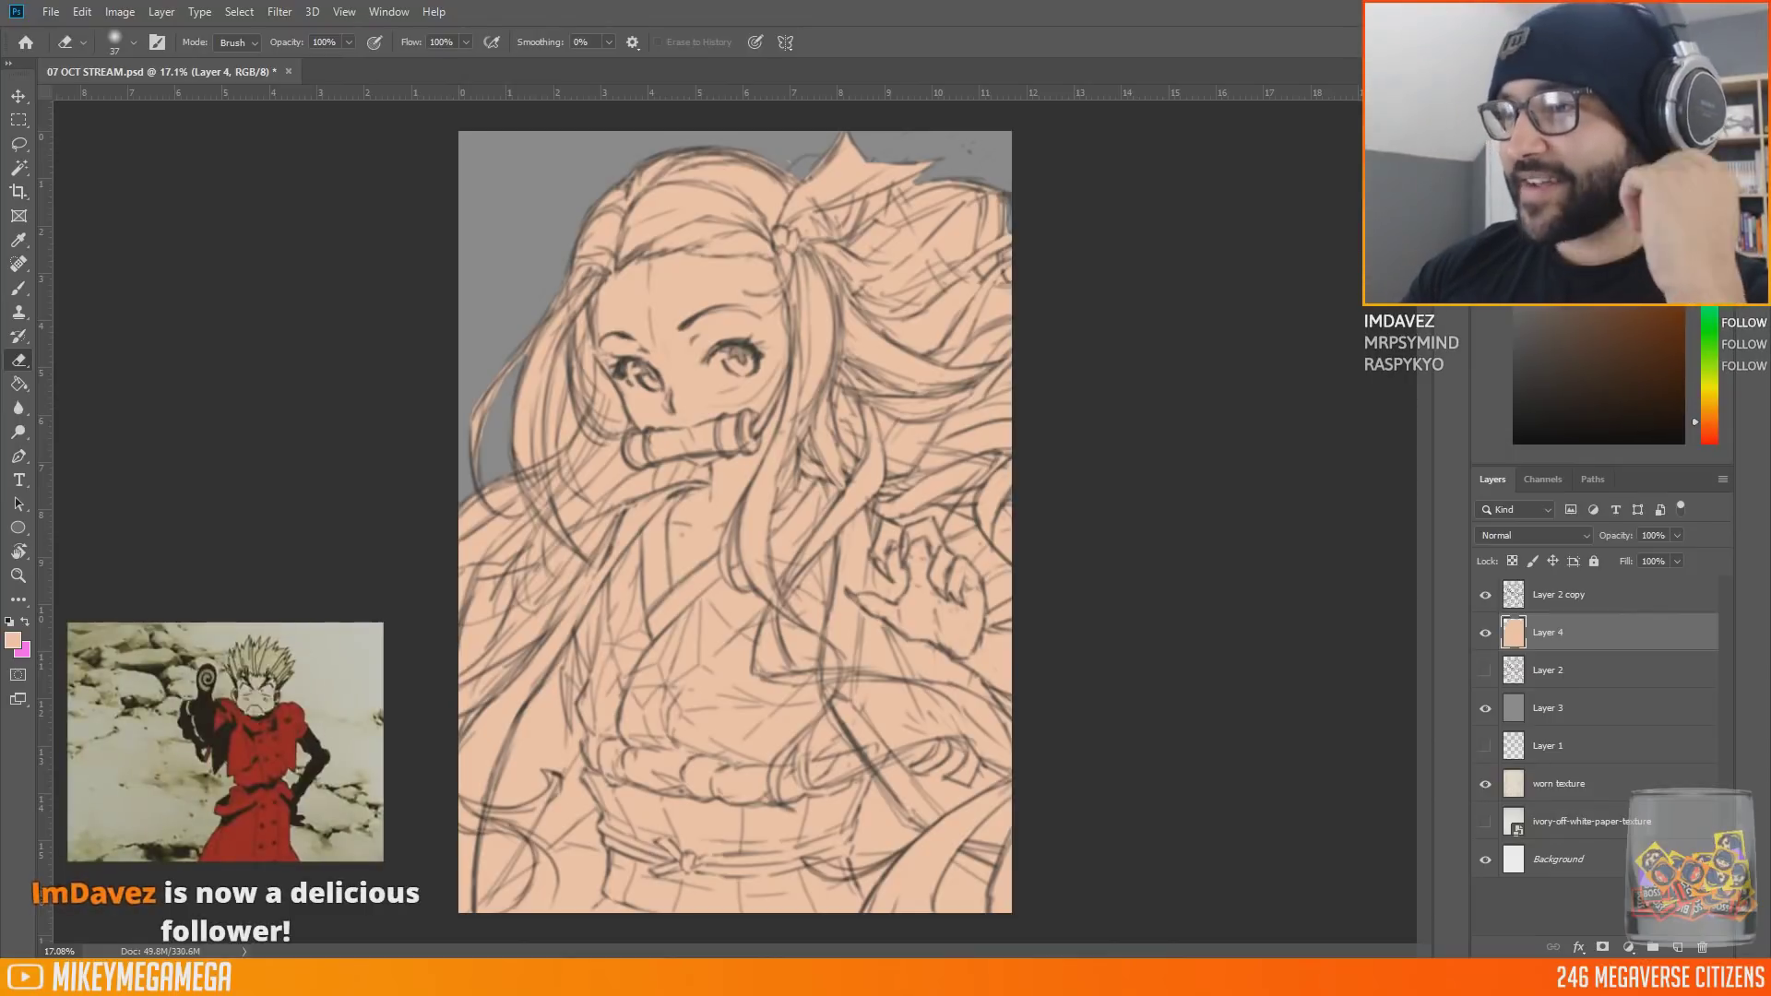
pyautogui.moveTo(570, 343)
pyautogui.mouseDown()
pyautogui.moveTo(550, 450)
pyautogui.moveTo(545, 406)
pyautogui.mouseUp()
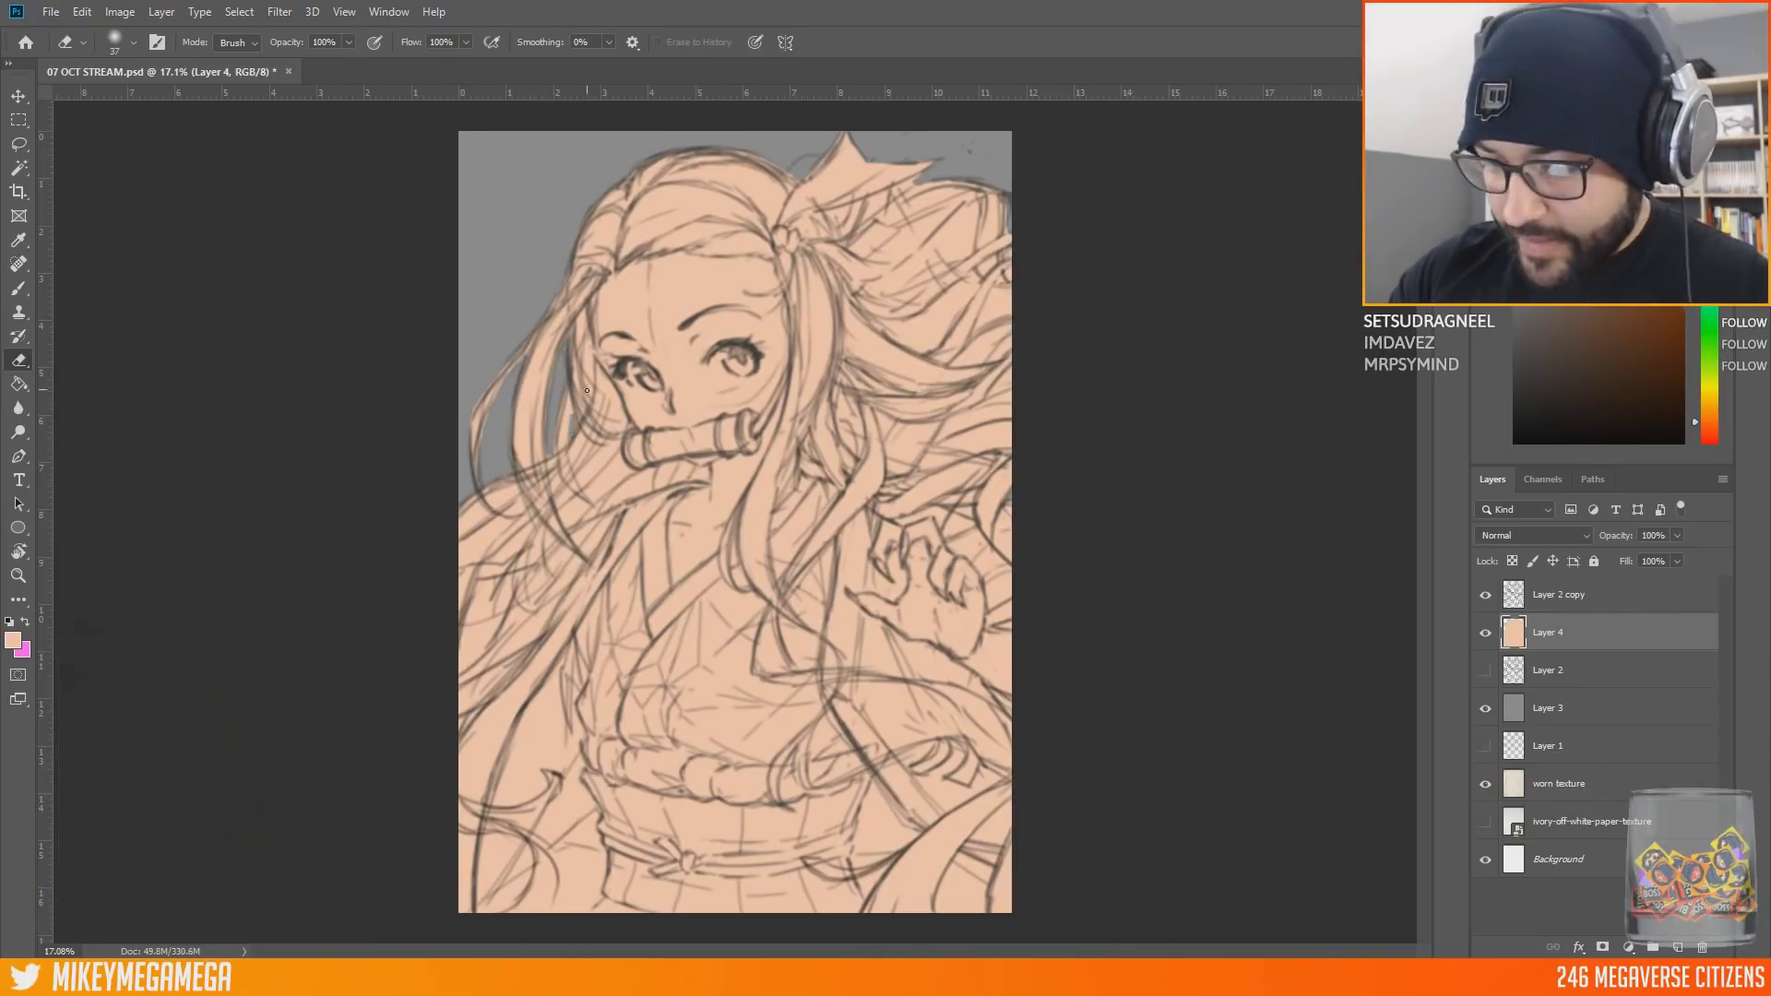
pyautogui.moveTo(939, 192)
pyautogui.mouseDown()
pyautogui.moveTo(871, 280)
pyautogui.moveTo(924, 264)
pyautogui.moveTo(880, 288)
pyautogui.moveTo(947, 253)
pyautogui.moveTo(977, 202)
pyautogui.moveTo(948, 254)
pyautogui.moveTo(979, 205)
pyautogui.mouseUp()
pyautogui.moveTo(494, 515); pyautogui.dragTo(466, 498)
pyautogui.moveTo(1008, 360)
pyautogui.mouseDown()
pyautogui.moveTo(986, 311)
pyautogui.moveTo(1014, 298)
pyautogui.moveTo(893, 341)
pyautogui.moveTo(920, 344)
pyautogui.moveTo(912, 318)
pyautogui.moveTo(977, 286)
pyautogui.mouseUp()
pyautogui.moveTo(887, 377); pyautogui.dragTo(863, 393)
pyautogui.moveTo(993, 425)
pyautogui.mouseDown()
pyautogui.moveTo(940, 442)
pyautogui.moveTo(994, 430)
pyautogui.moveTo(959, 443)
pyautogui.mouseUp()
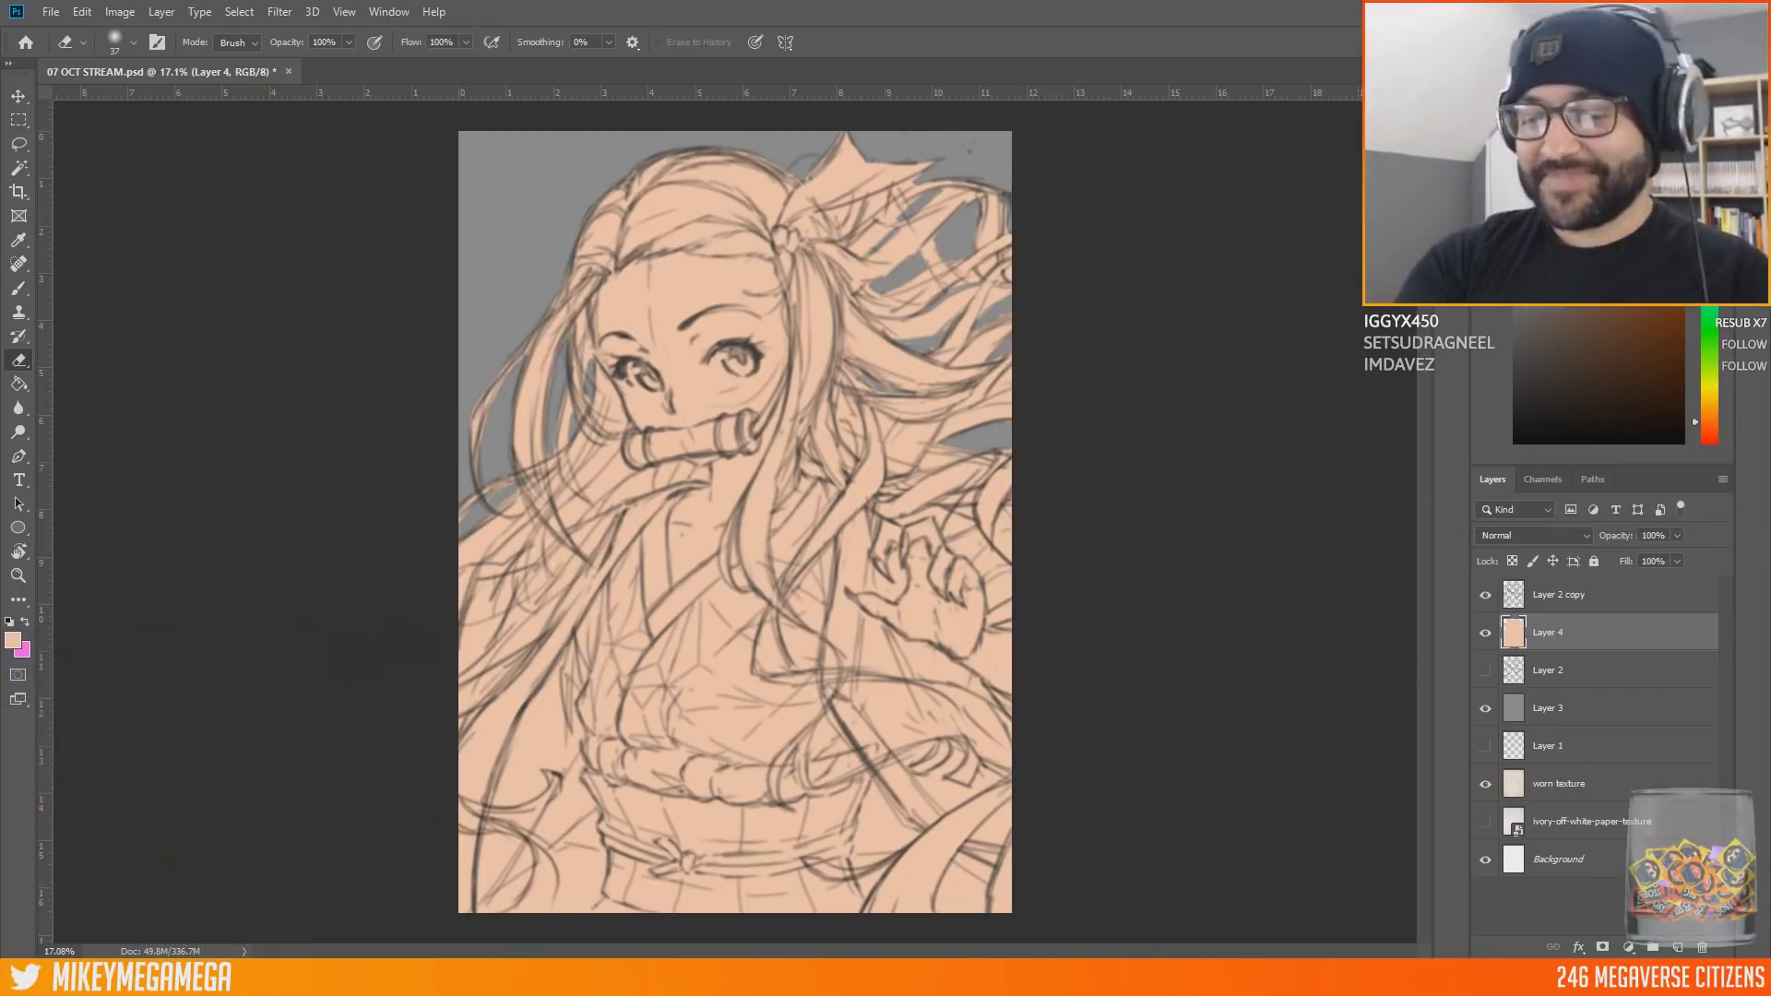
pyautogui.moveTo(611, 412); pyautogui.dragTo(611, 432)
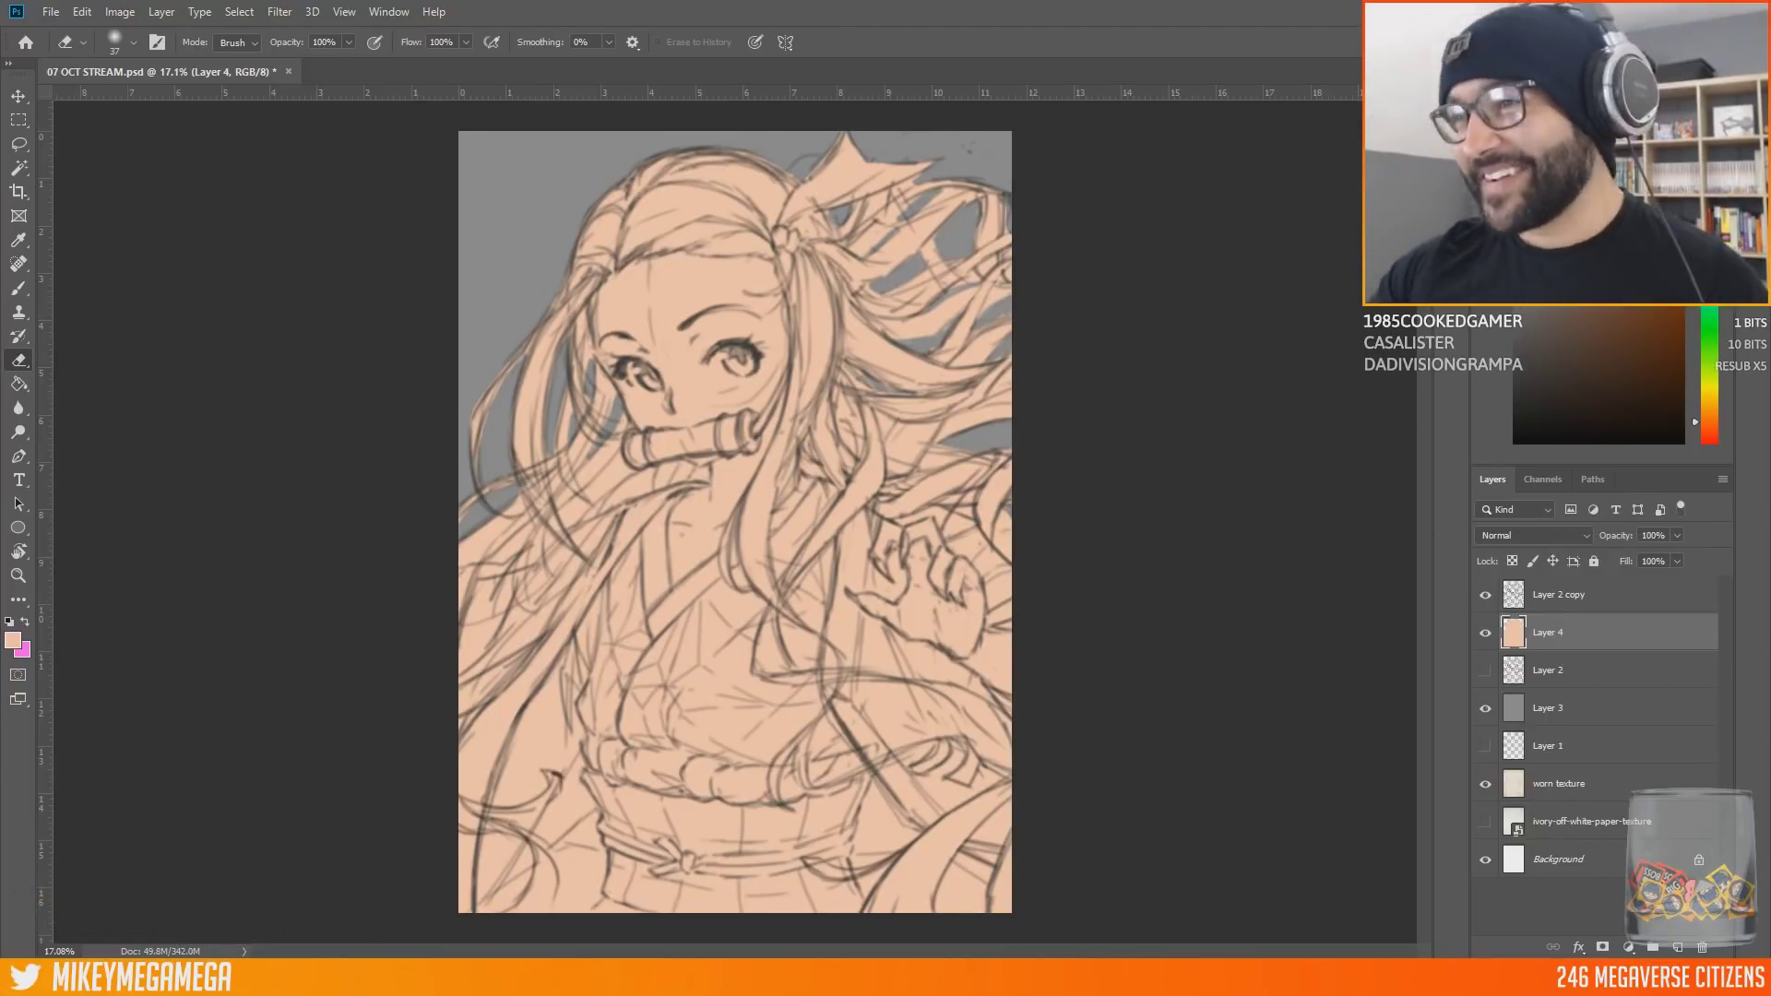
# Step: Add a new layer above the peach fill, and erase the small gap under the hair near the neck on Layer 4
pyautogui.hotkey('ctrl', 'shift', 'alt', 'n')
pyautogui.hotkey('alt', ']')
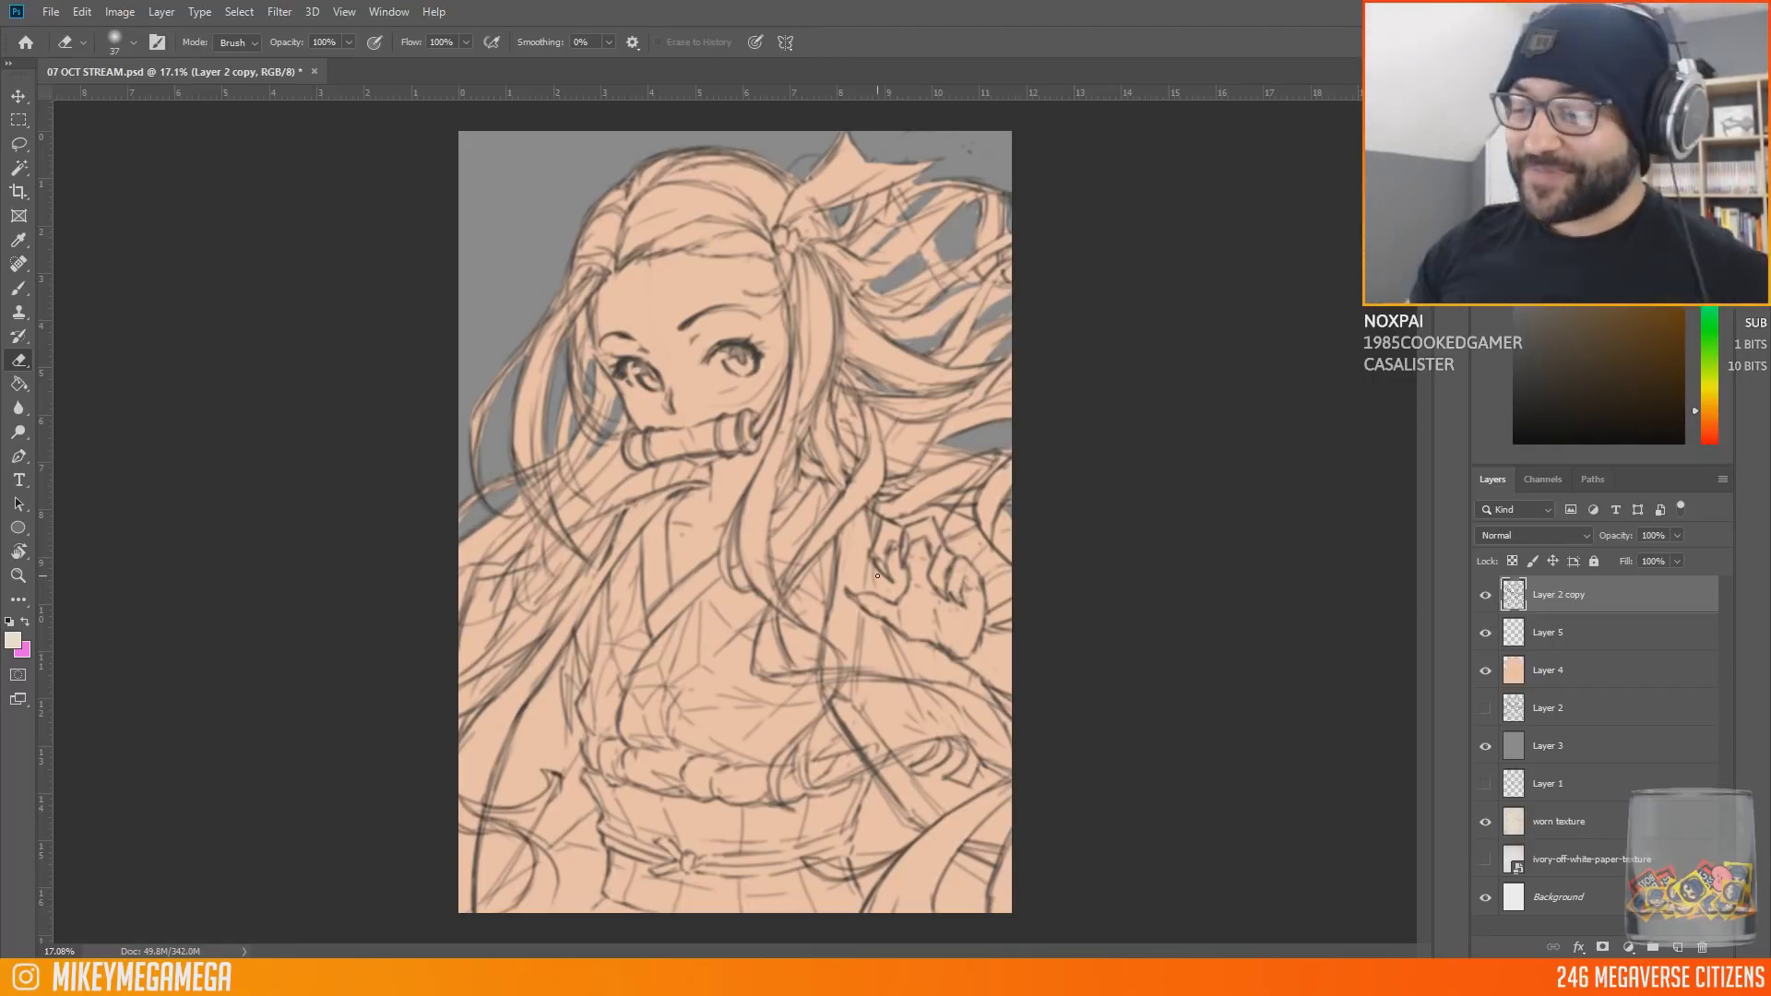
pyautogui.click(1574, 668)
pyautogui.moveTo(637, 483)
pyautogui.mouseDown()
pyautogui.moveTo(612, 500)
pyautogui.moveTo(647, 482)
pyautogui.mouseUp()
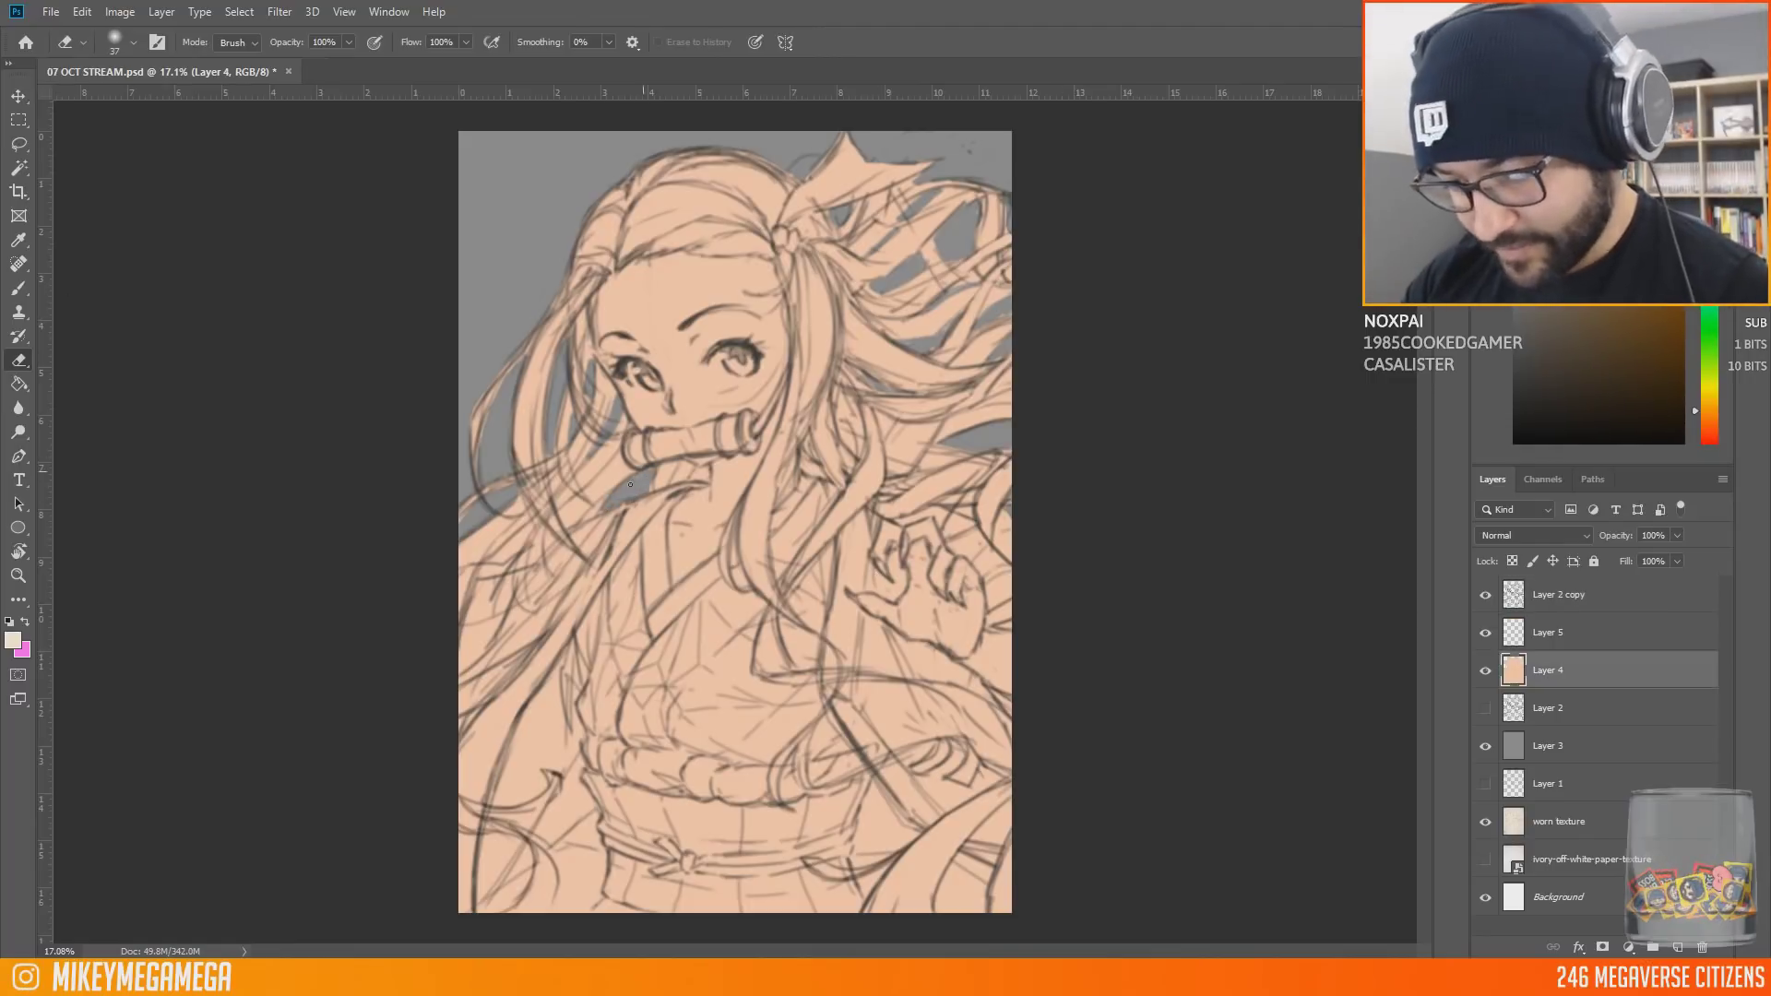
# Step: Enlarge the Mikey soft brush to over 400 px and sample a skin tone from the face on Layer 4
pyautogui.press('m')
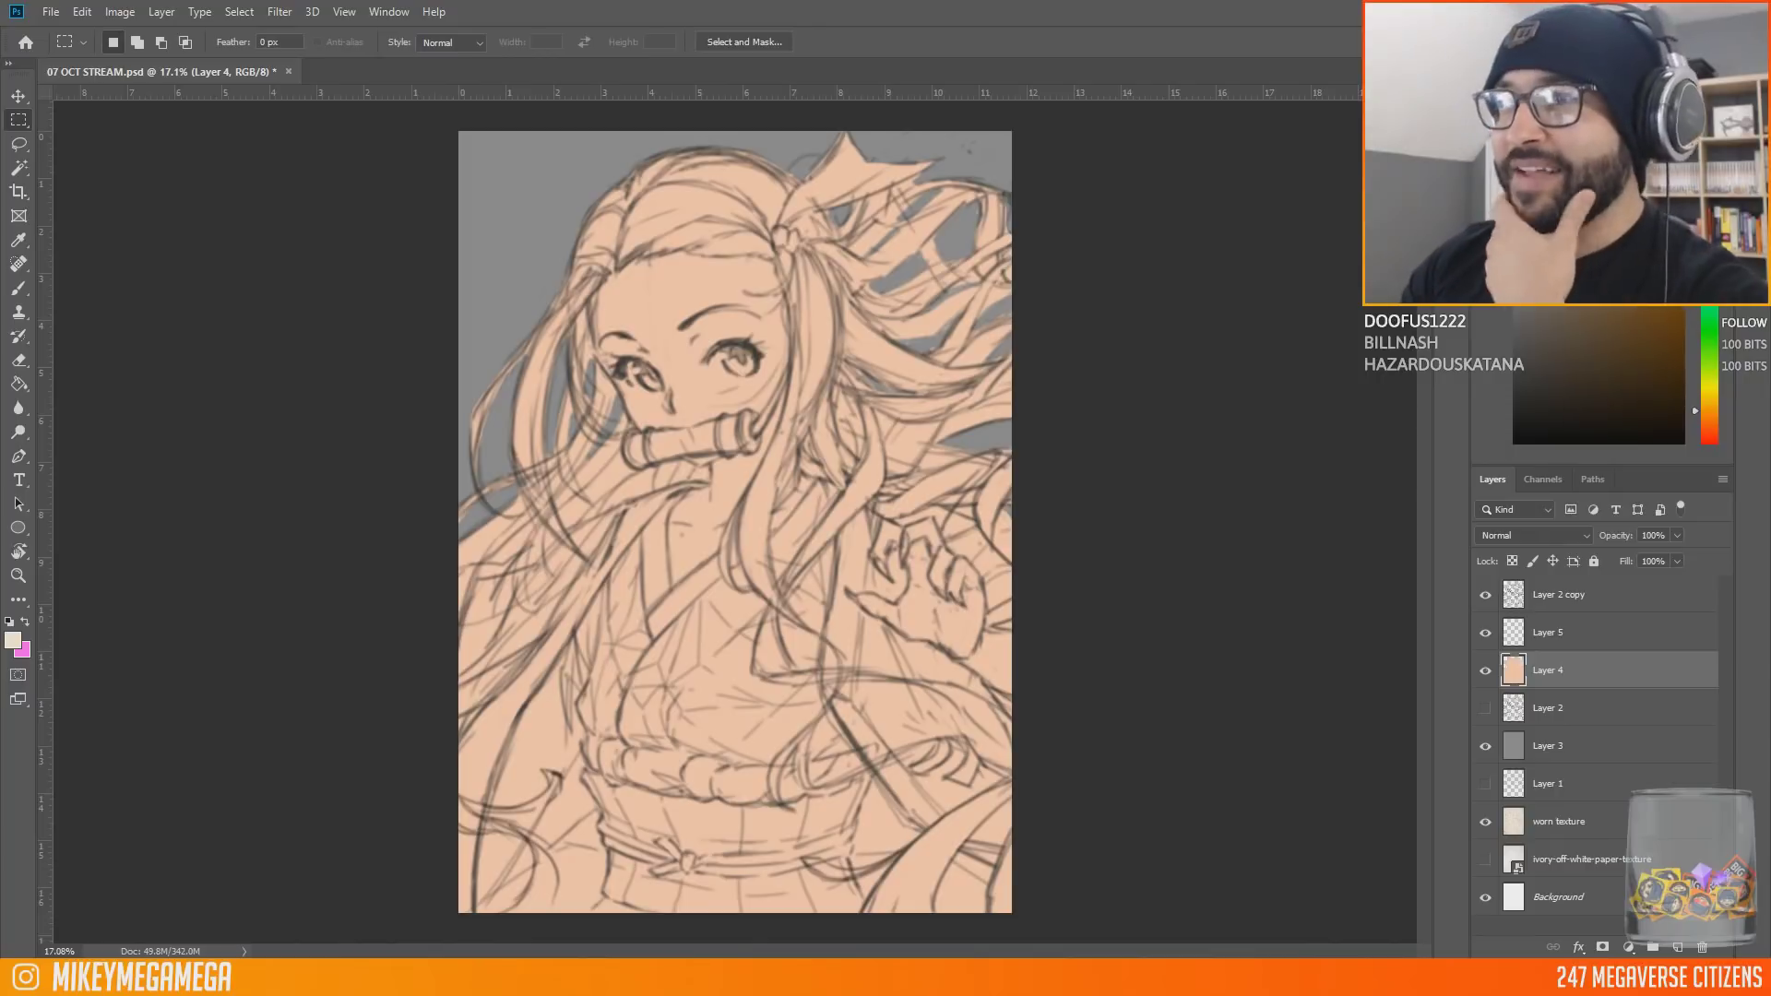
pyautogui.press('b')
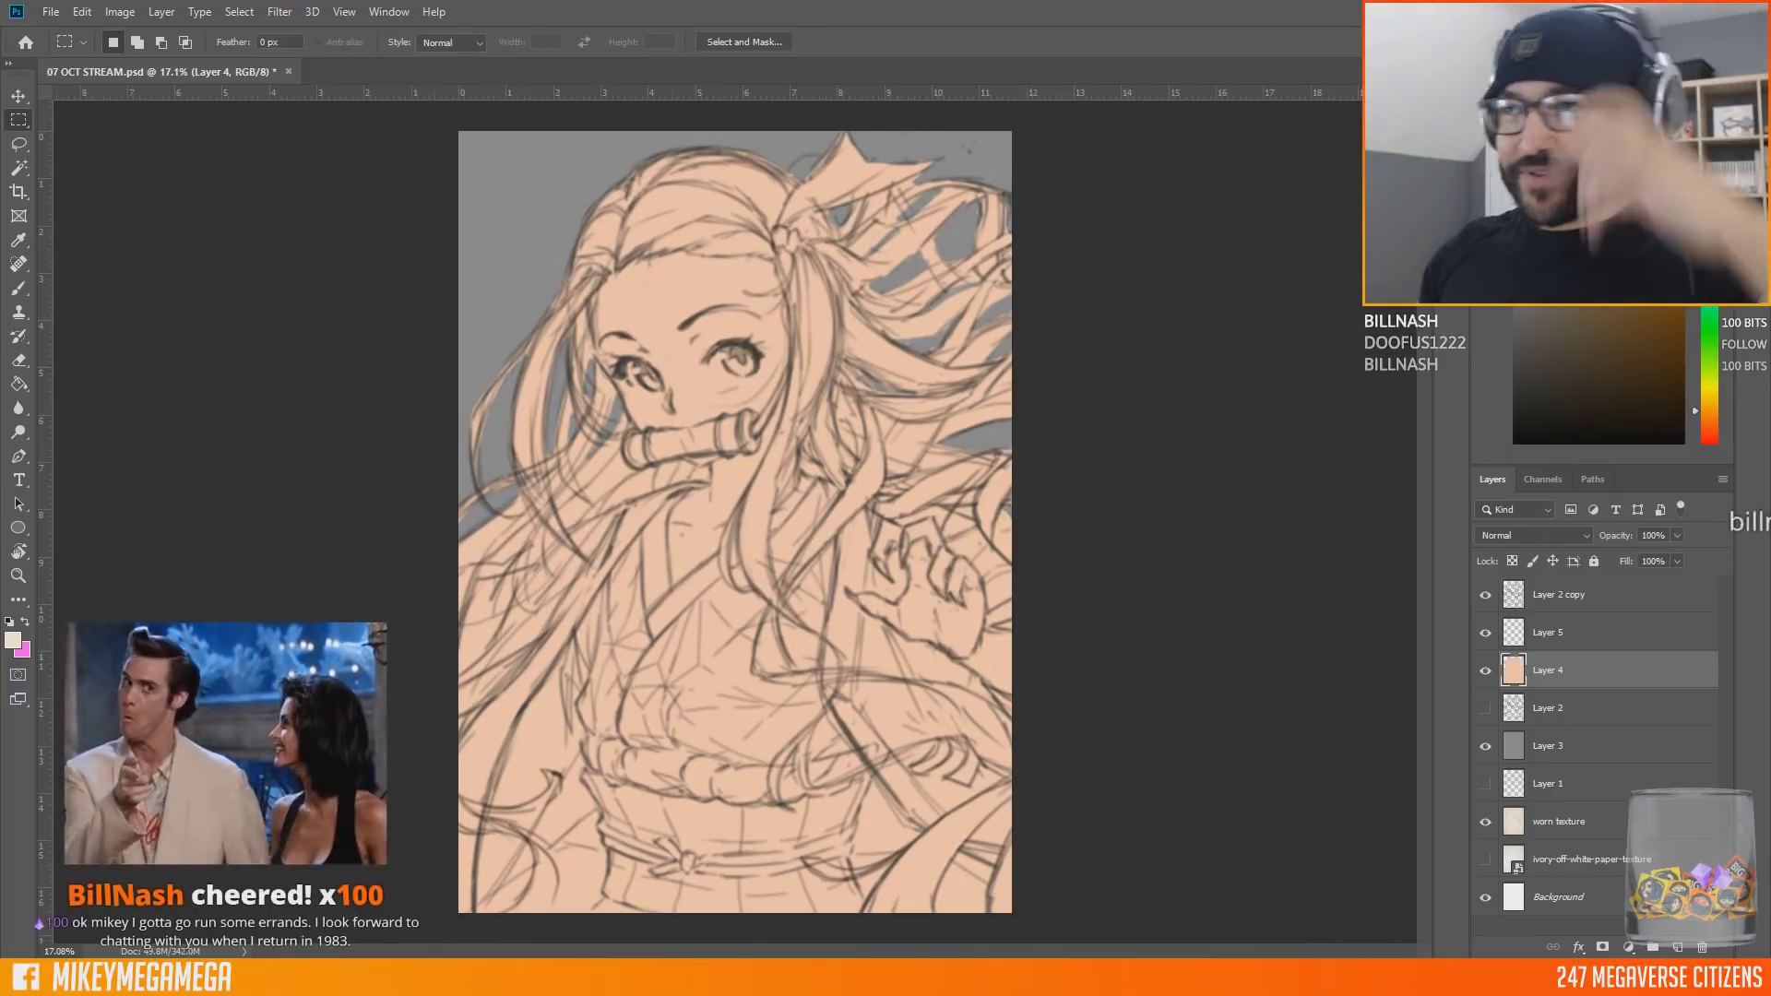
pyautogui.rightClick(796, 337)
pyautogui.moveTo(796, 338); pyautogui.dragTo(865, 325)
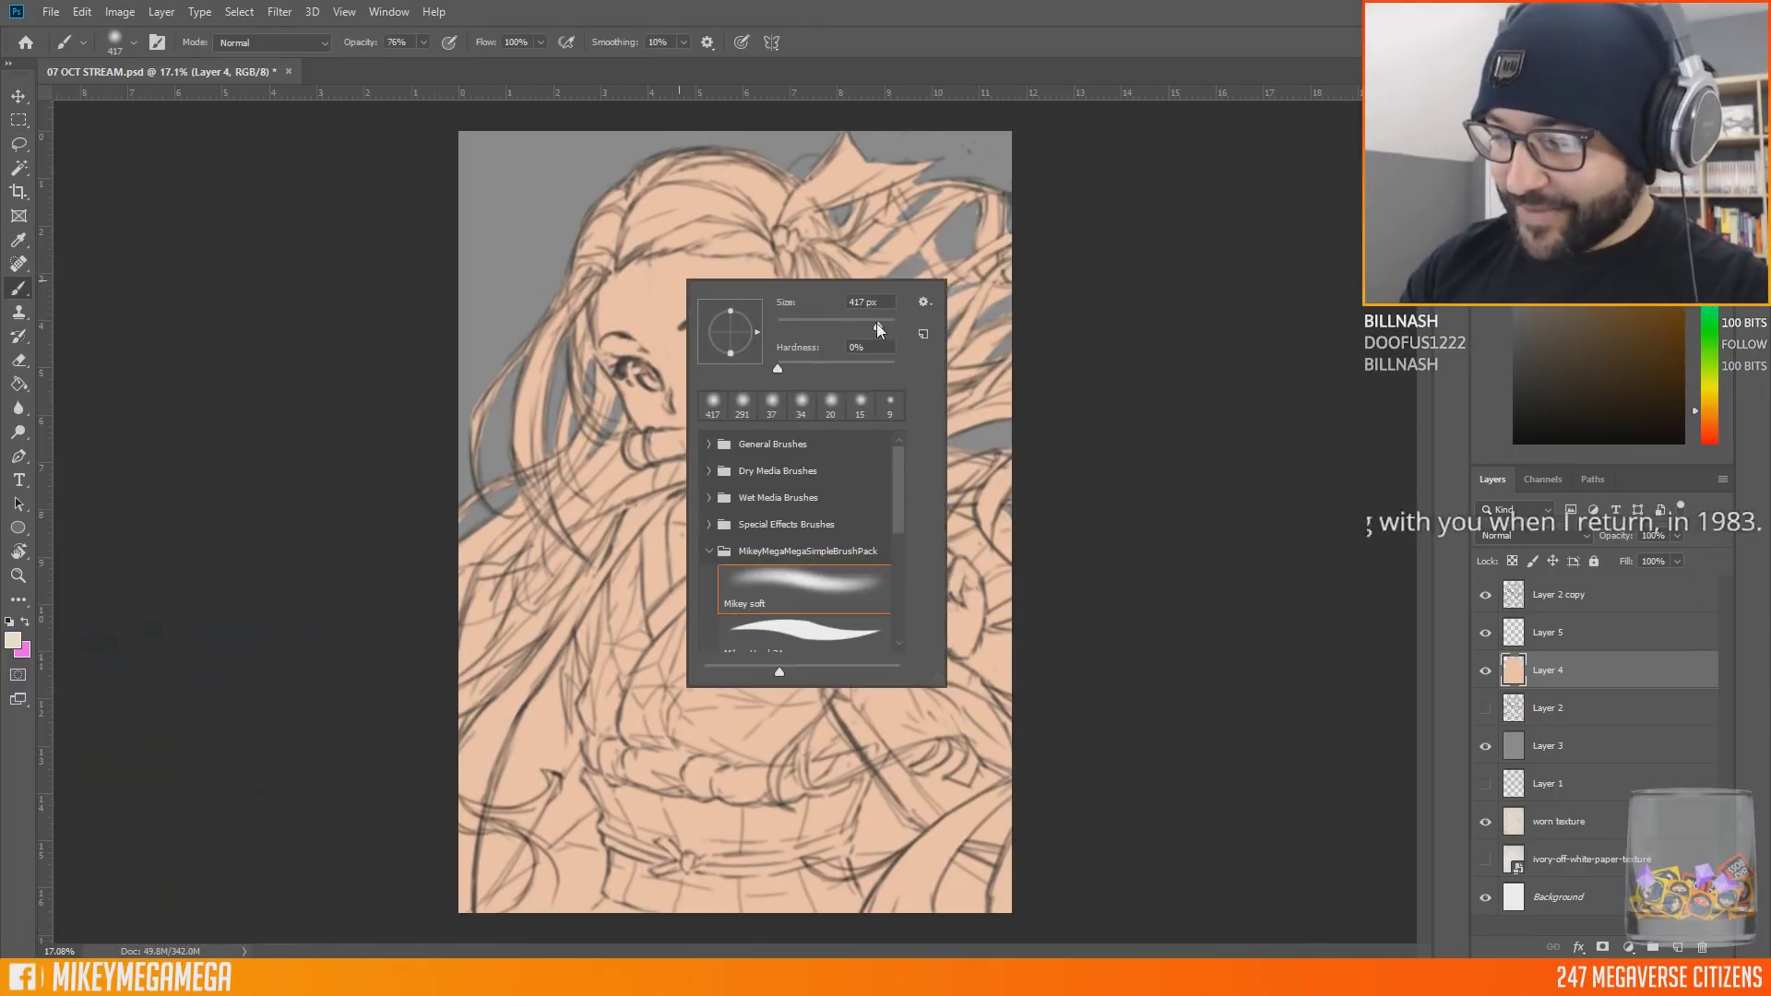
pyautogui.press('Return')
pyautogui.keyDown('alt'); pyautogui.click(703, 332); pyautogui.keyUp('alt')
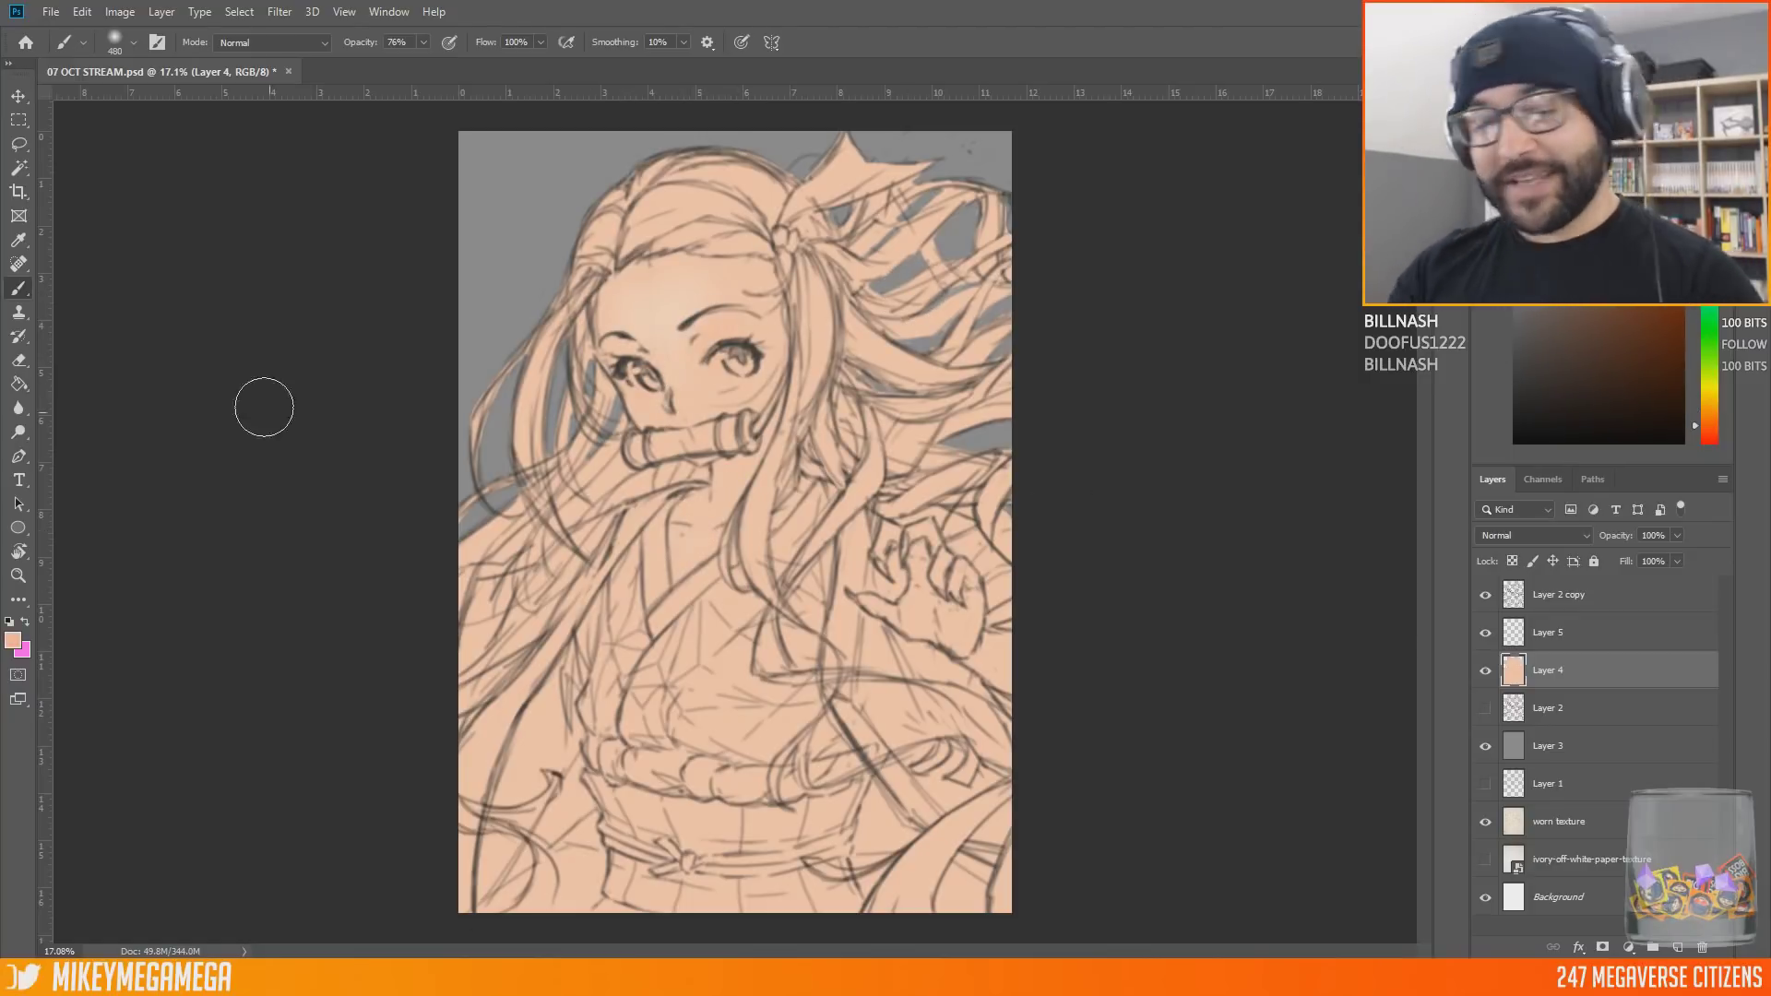
# Step: Lasso the neck and kimono neckline area, shade the skin there softly on Layer 4, clear the selection and save
pyautogui.press('l')
pyautogui.moveTo(710, 478); pyautogui.dragTo(729, 555)
pyautogui.press('b')
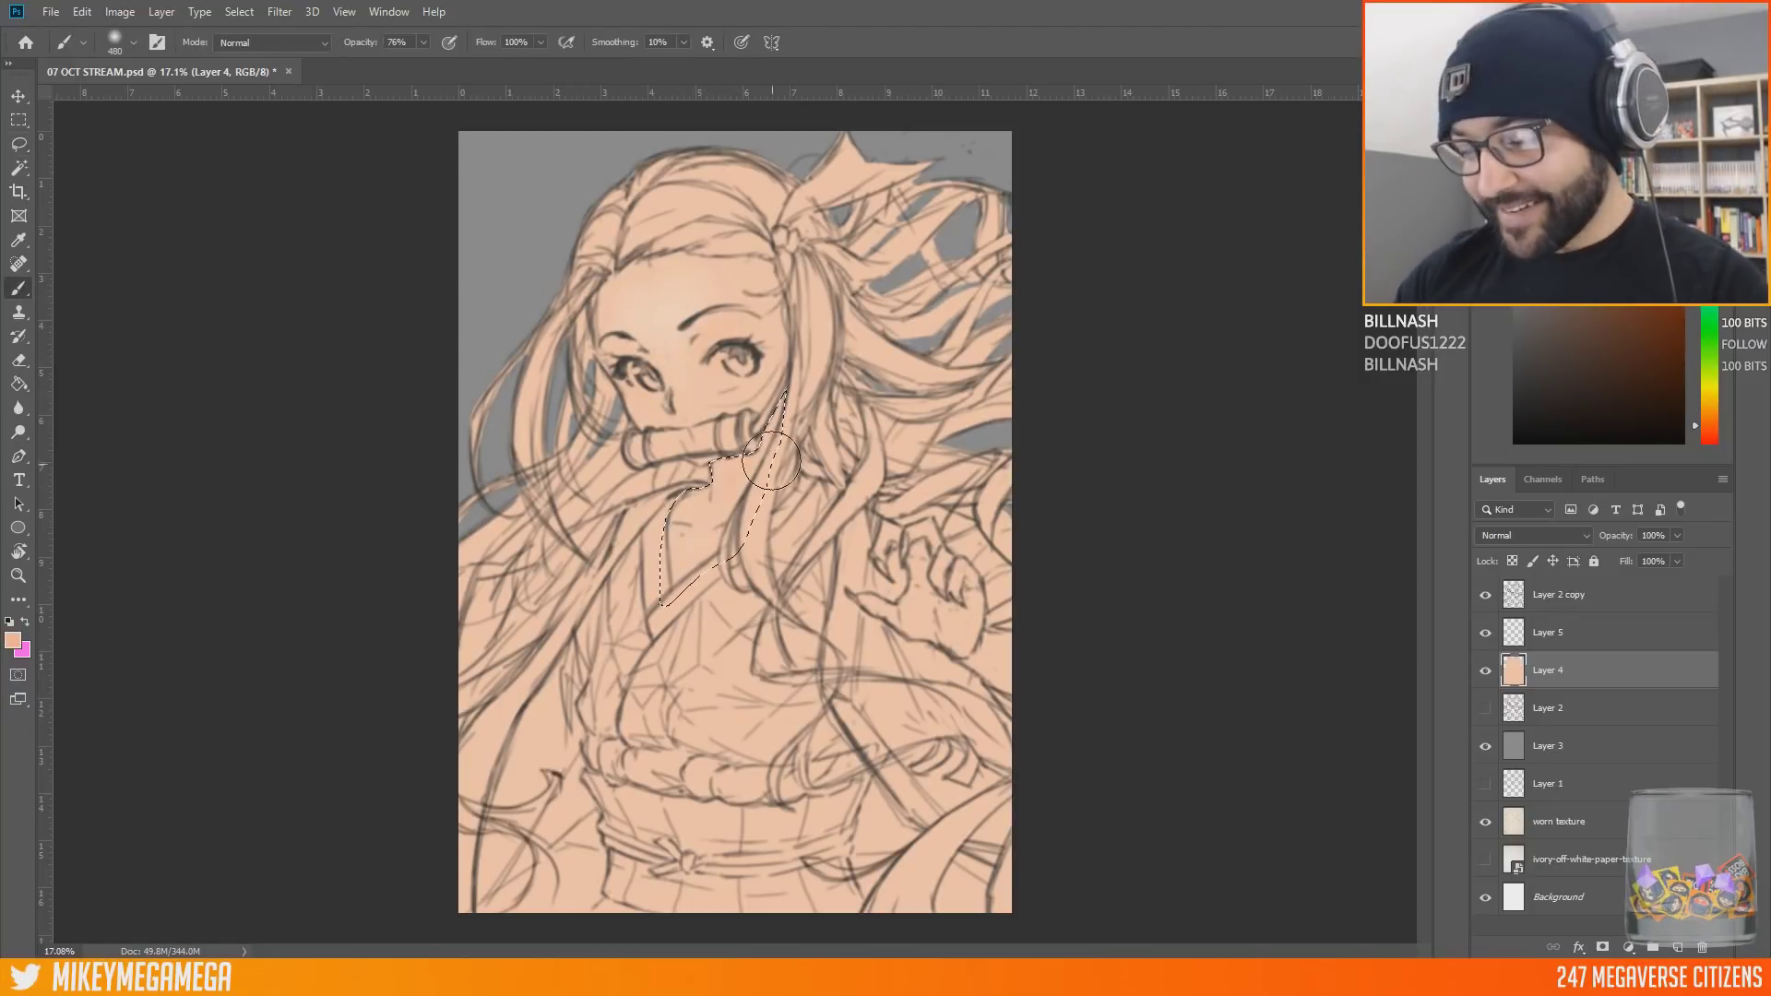
pyautogui.click(18, 120)
pyautogui.moveTo(69, 116); pyautogui.dragTo(90, 124)
pyautogui.press('Return')
pyautogui.press('b')
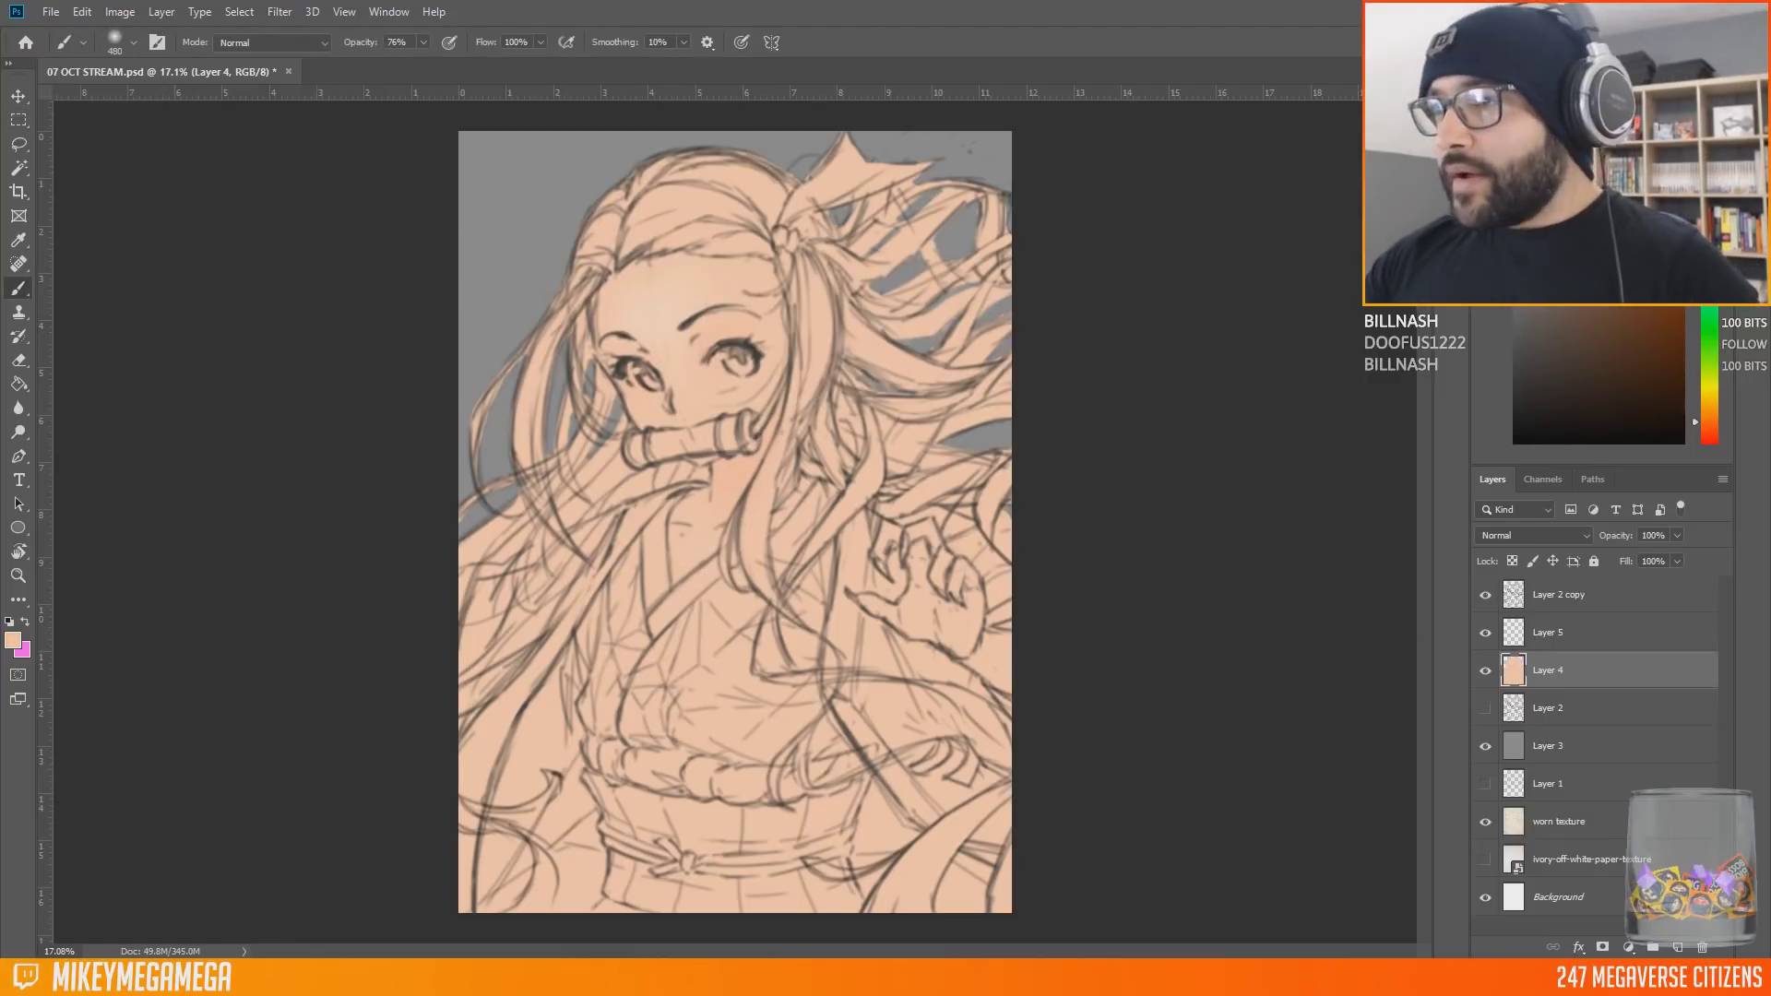
pyautogui.hotkey('ctrl', 's')
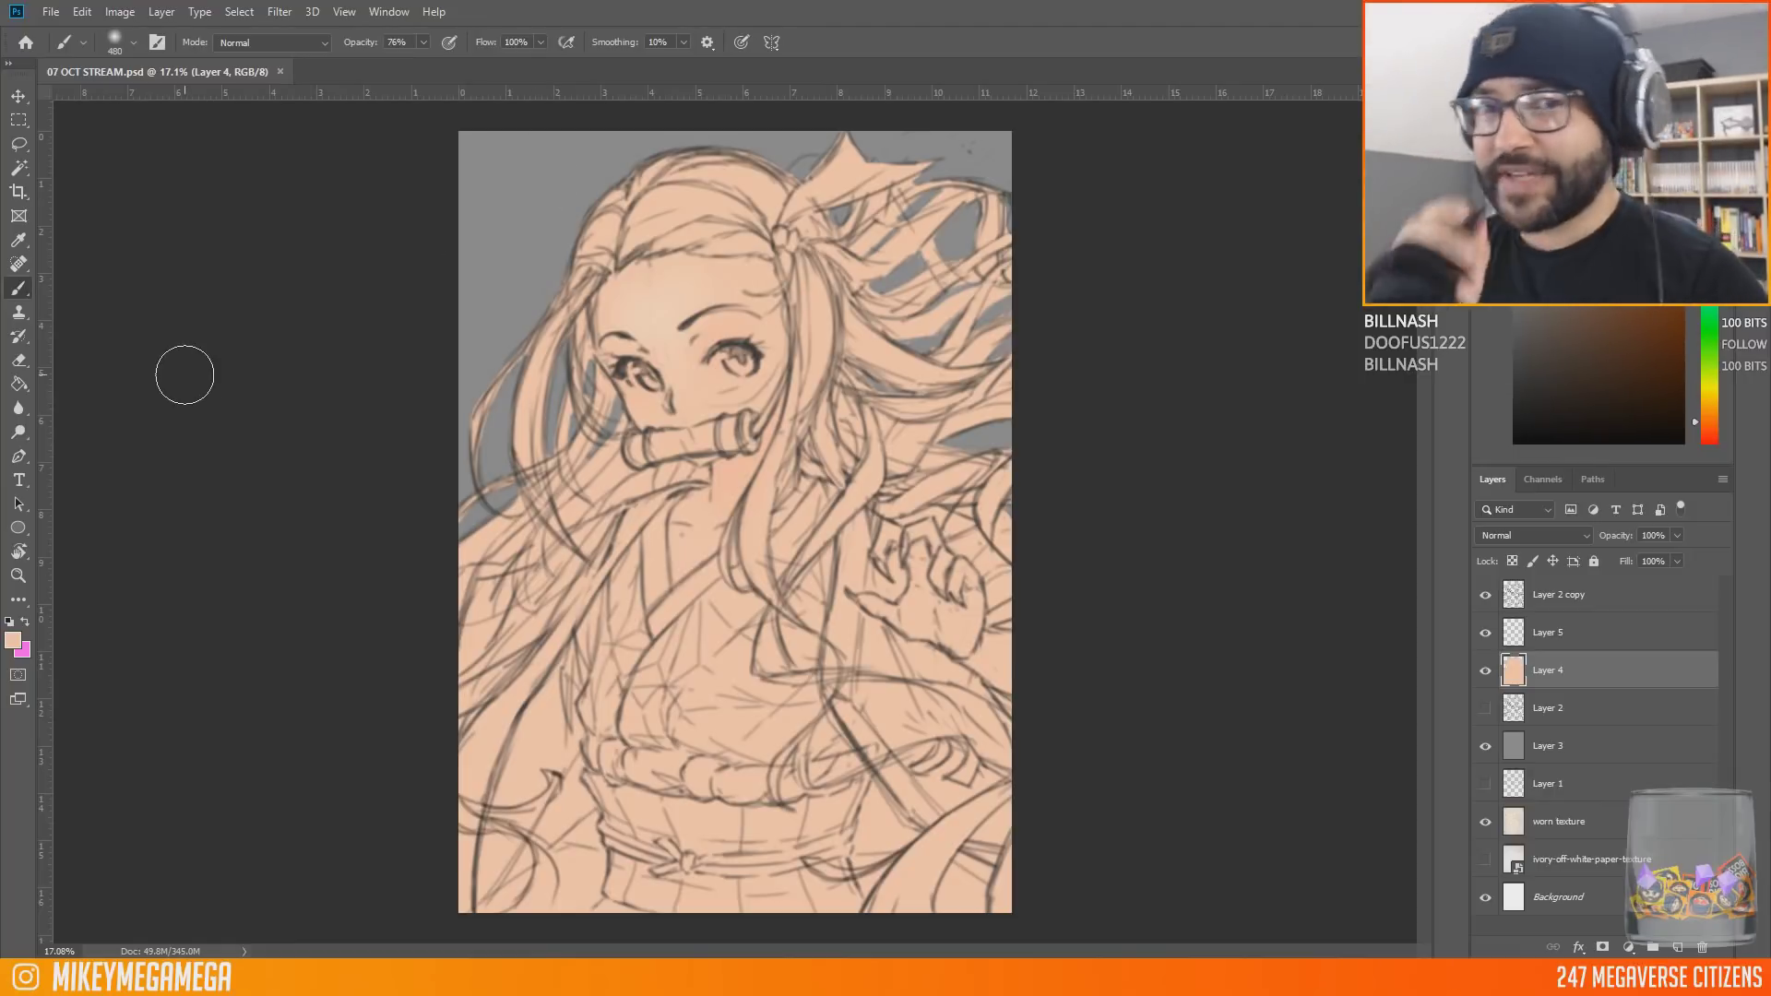
pyautogui.rightClick(535, 199)
pyautogui.doubleClick(645, 544)
pyautogui.moveTo(492, 245); pyautogui.dragTo(525, 168)
pyautogui.press('l')
pyautogui.hotkey('ctrl', 'z')
pyautogui.press('m')
pyautogui.press('b')
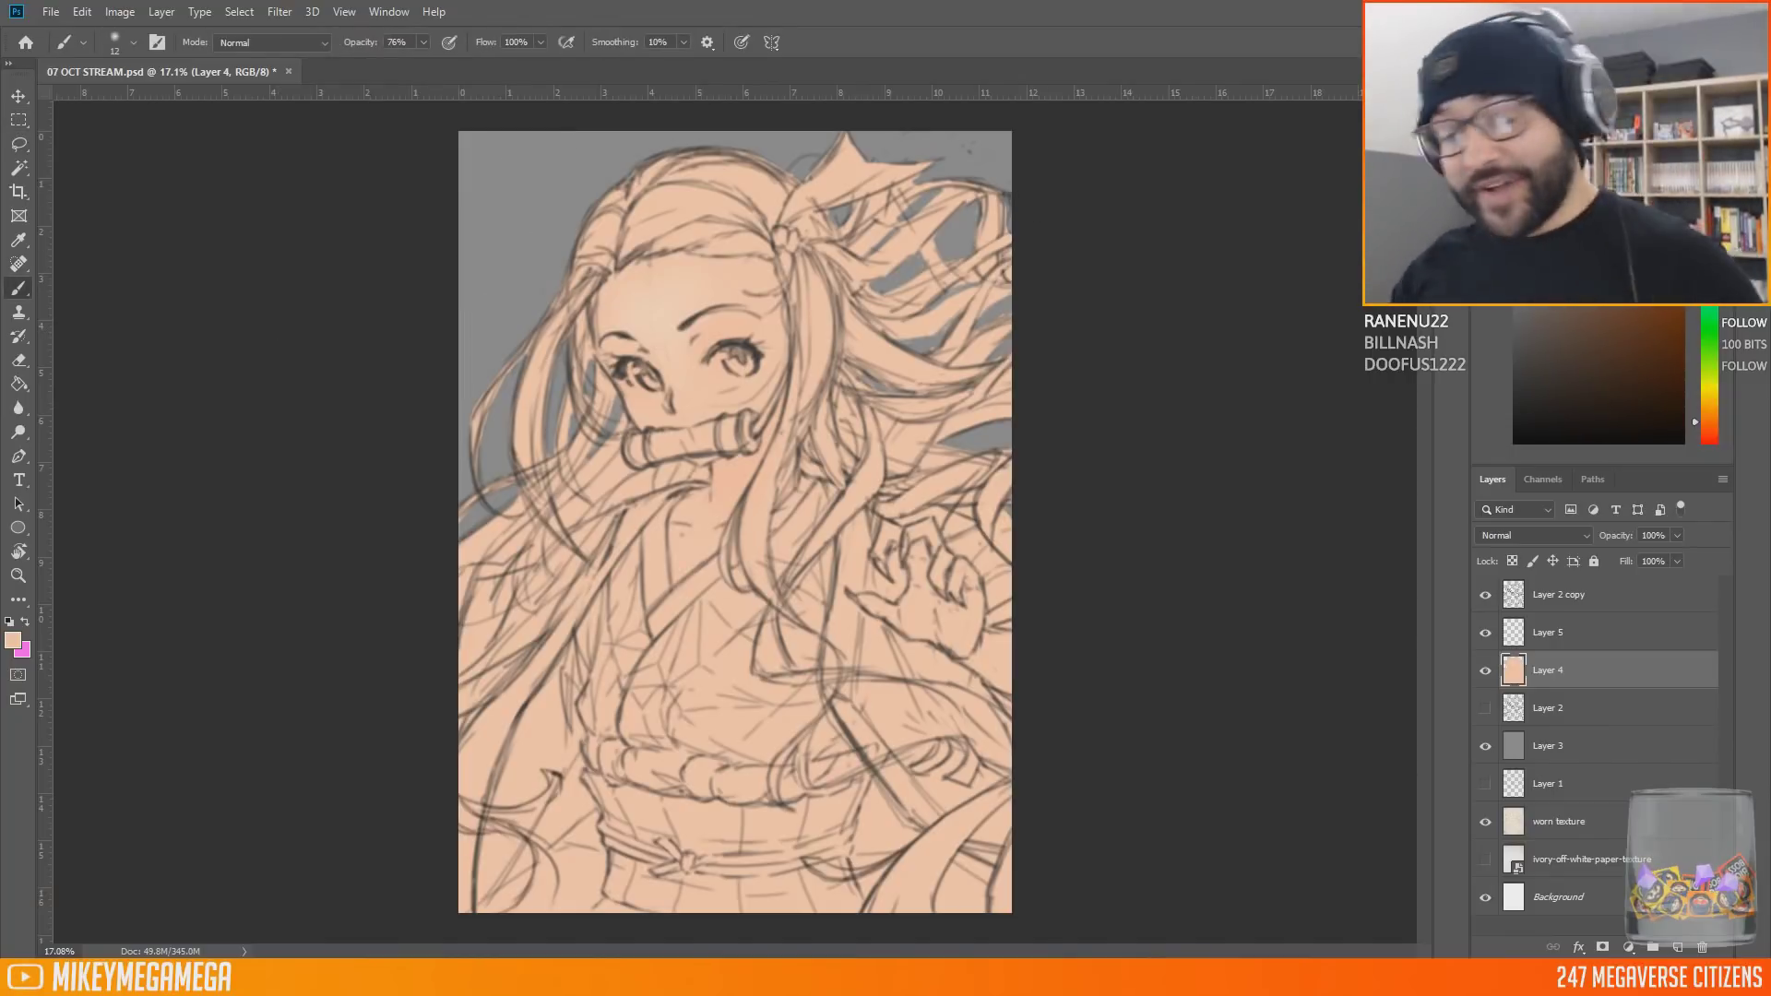
# Step: Blend soft warm tones over the face on Layer 4 with the brush at 338 px and 152 px
pyautogui.rightClick(717, 271)
pyautogui.click(878, 320)
pyautogui.press('Return')
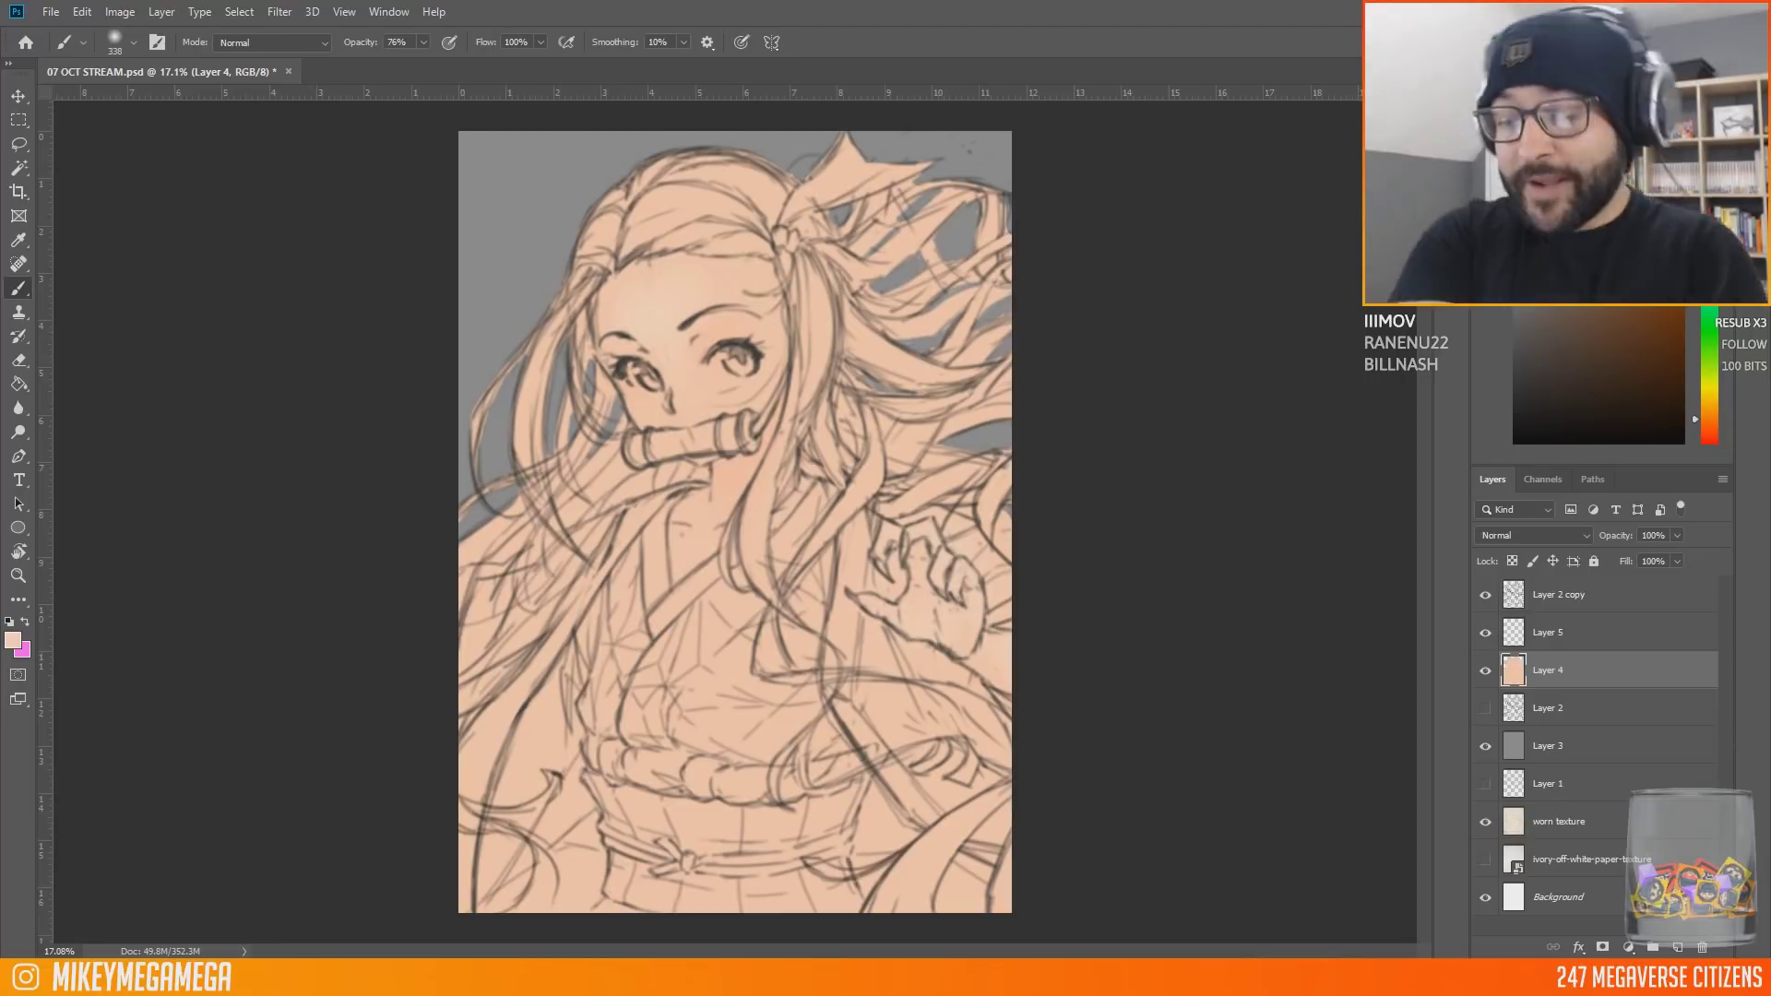
pyautogui.rightClick(678, 307)
pyautogui.click(731, 344)
pyautogui.press('Return')
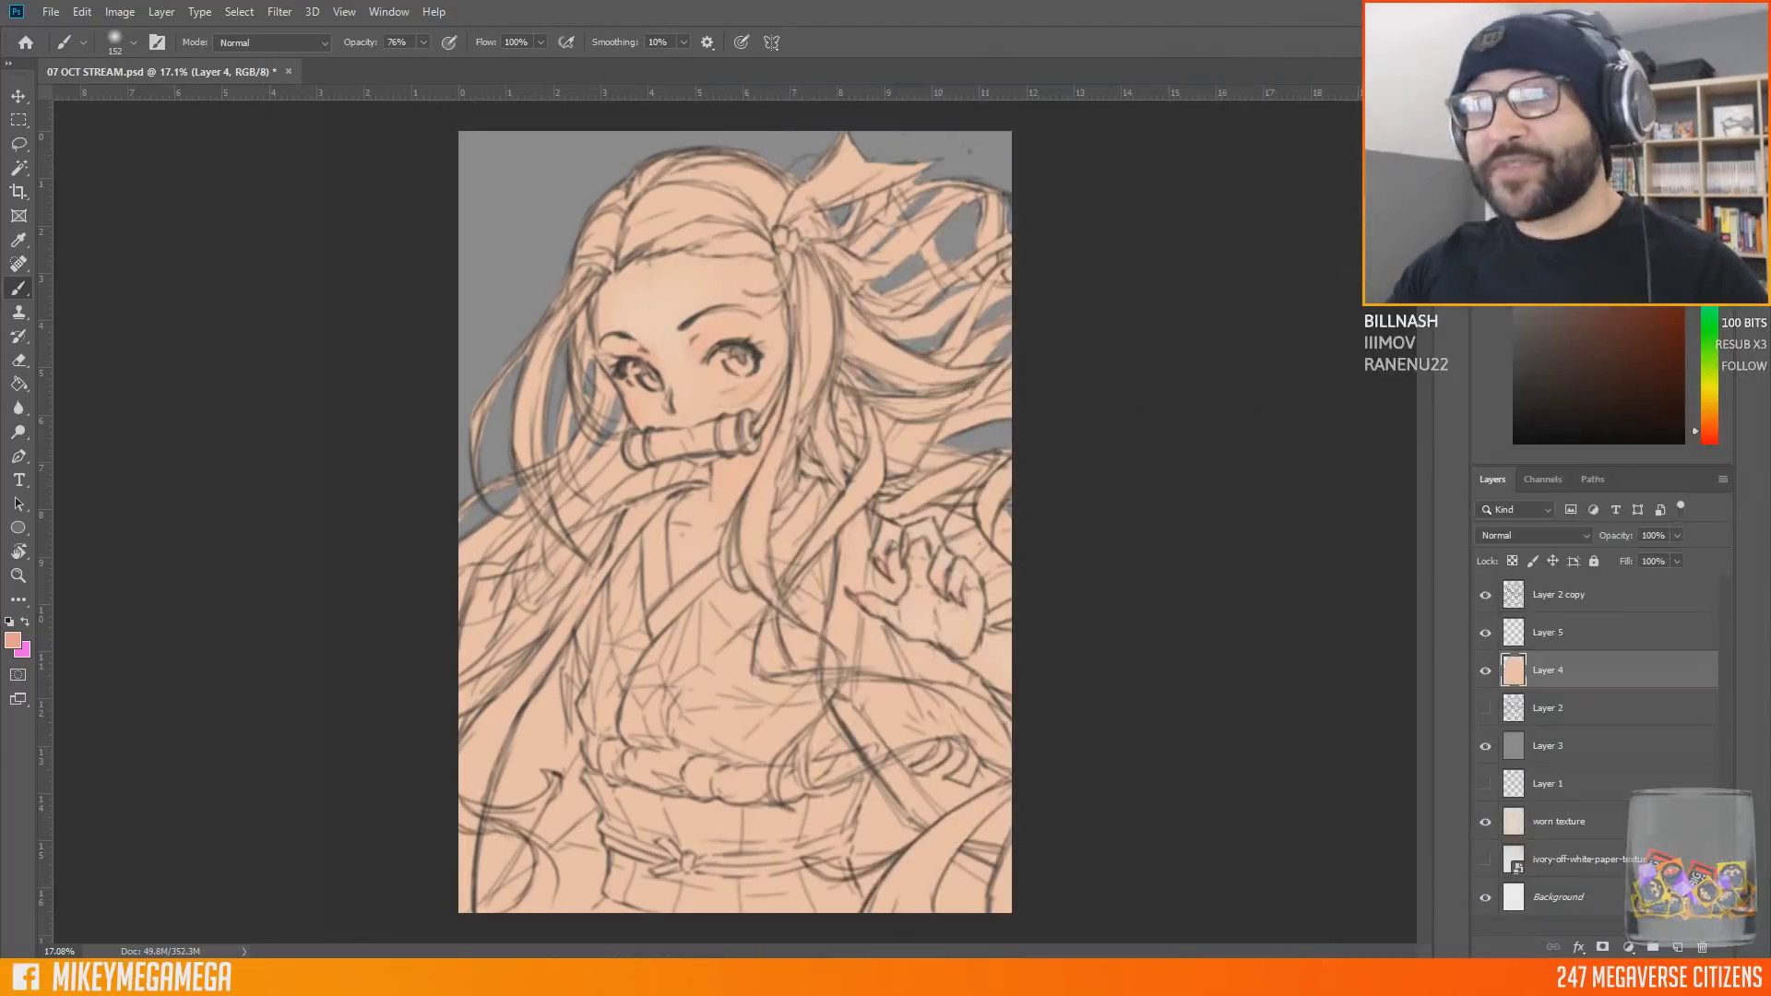
# Step: Look at the shared line-art screenshot on Dropbox in the browser and return to the painting
pyautogui.moveTo(1770, 161); pyautogui.dragTo(426, 114)
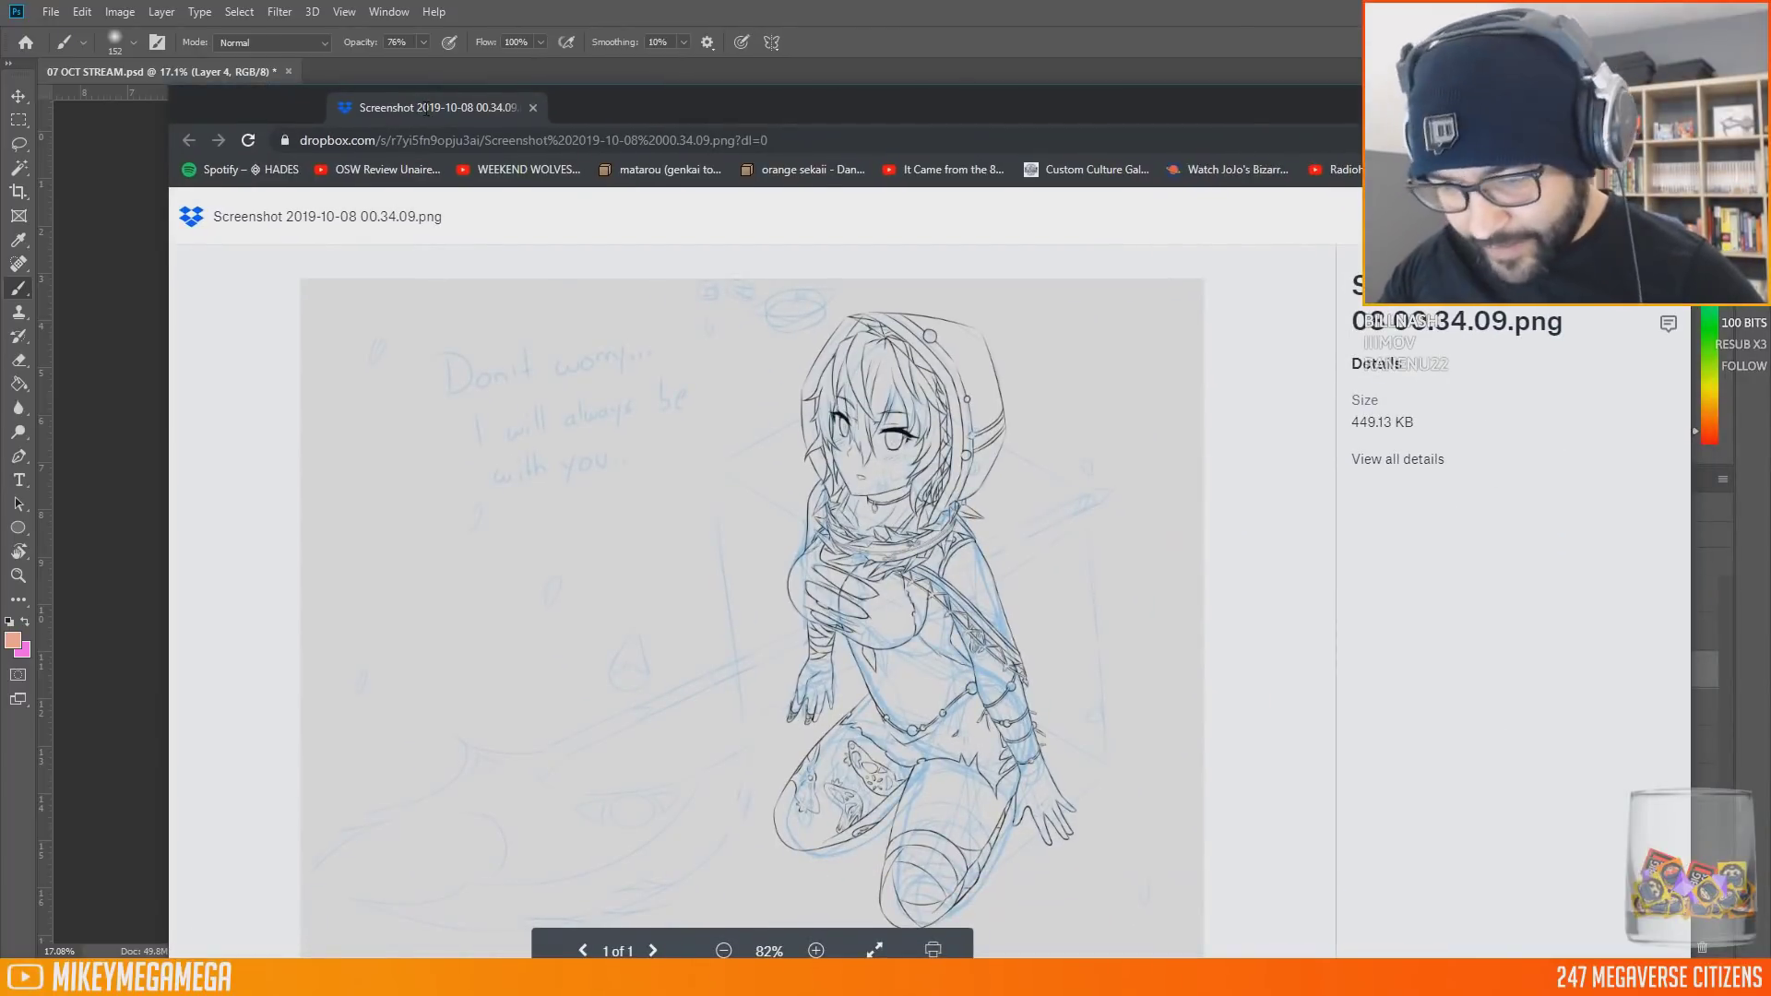
pyautogui.hotkey('alt', 'Tab')
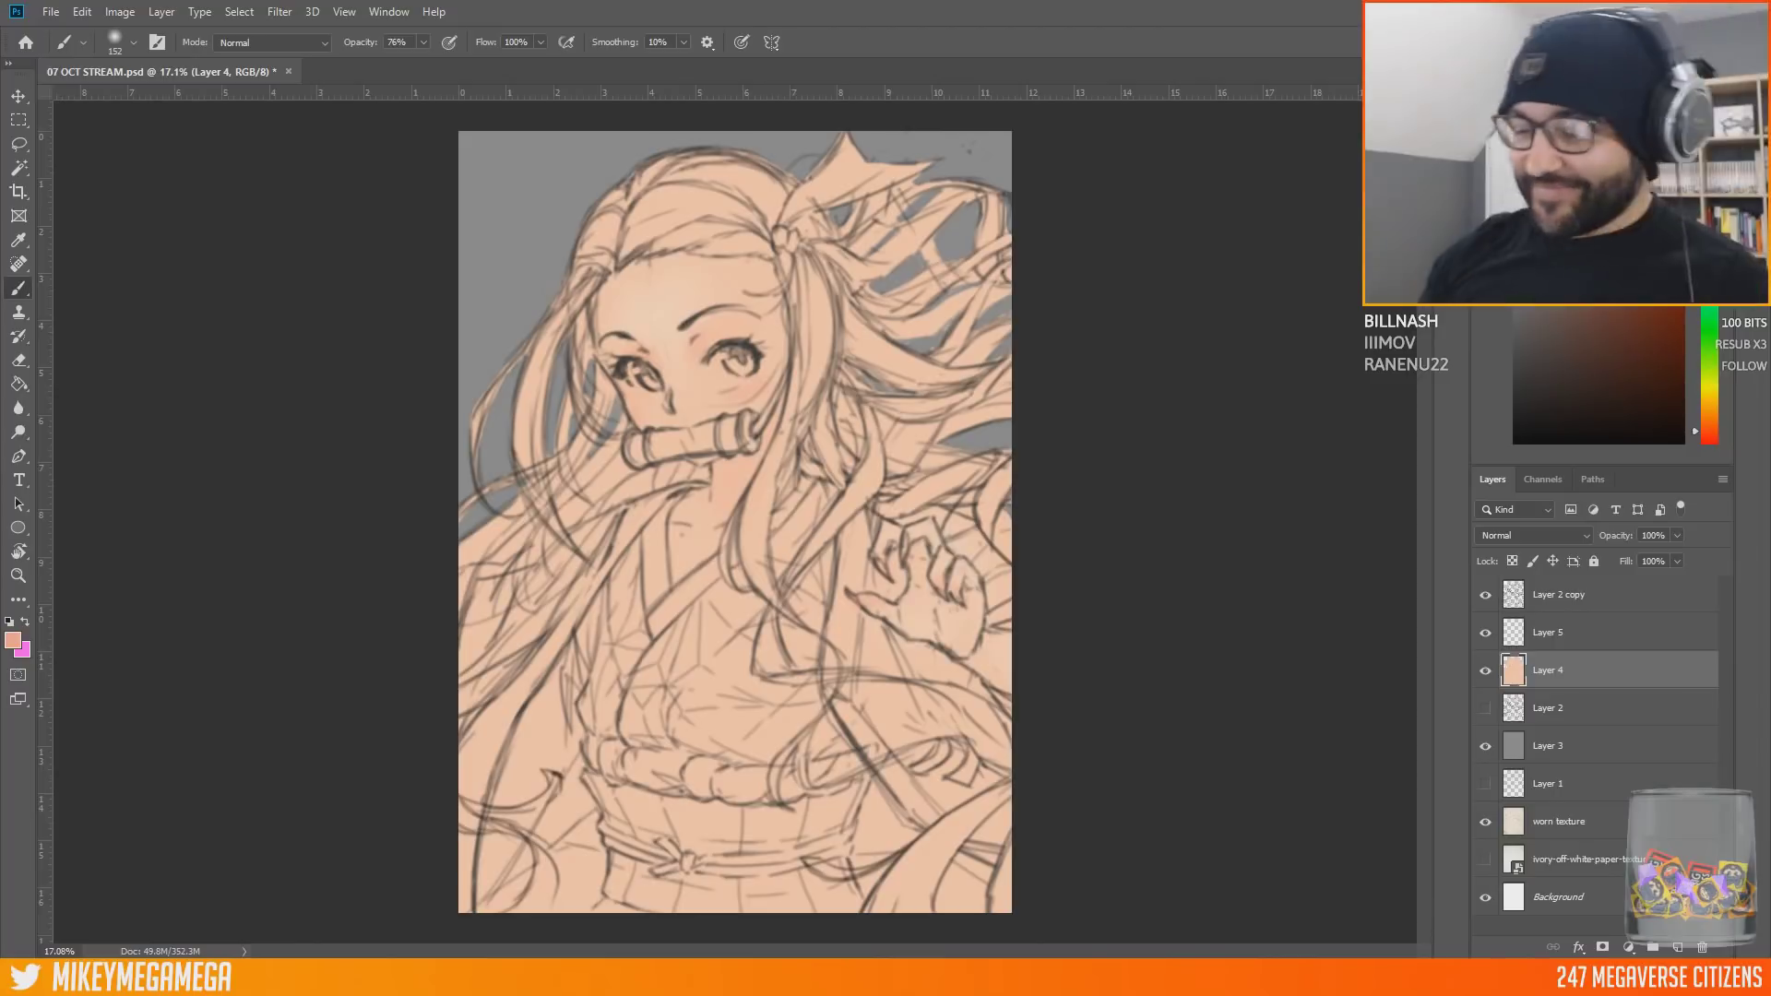
# Step: Pick a bright magenta-pink and paint both irises on Layer 4 with a 50 px brush
pyautogui.keyDown('alt'); pyautogui.click(58, 909); pyautogui.keyUp('alt')
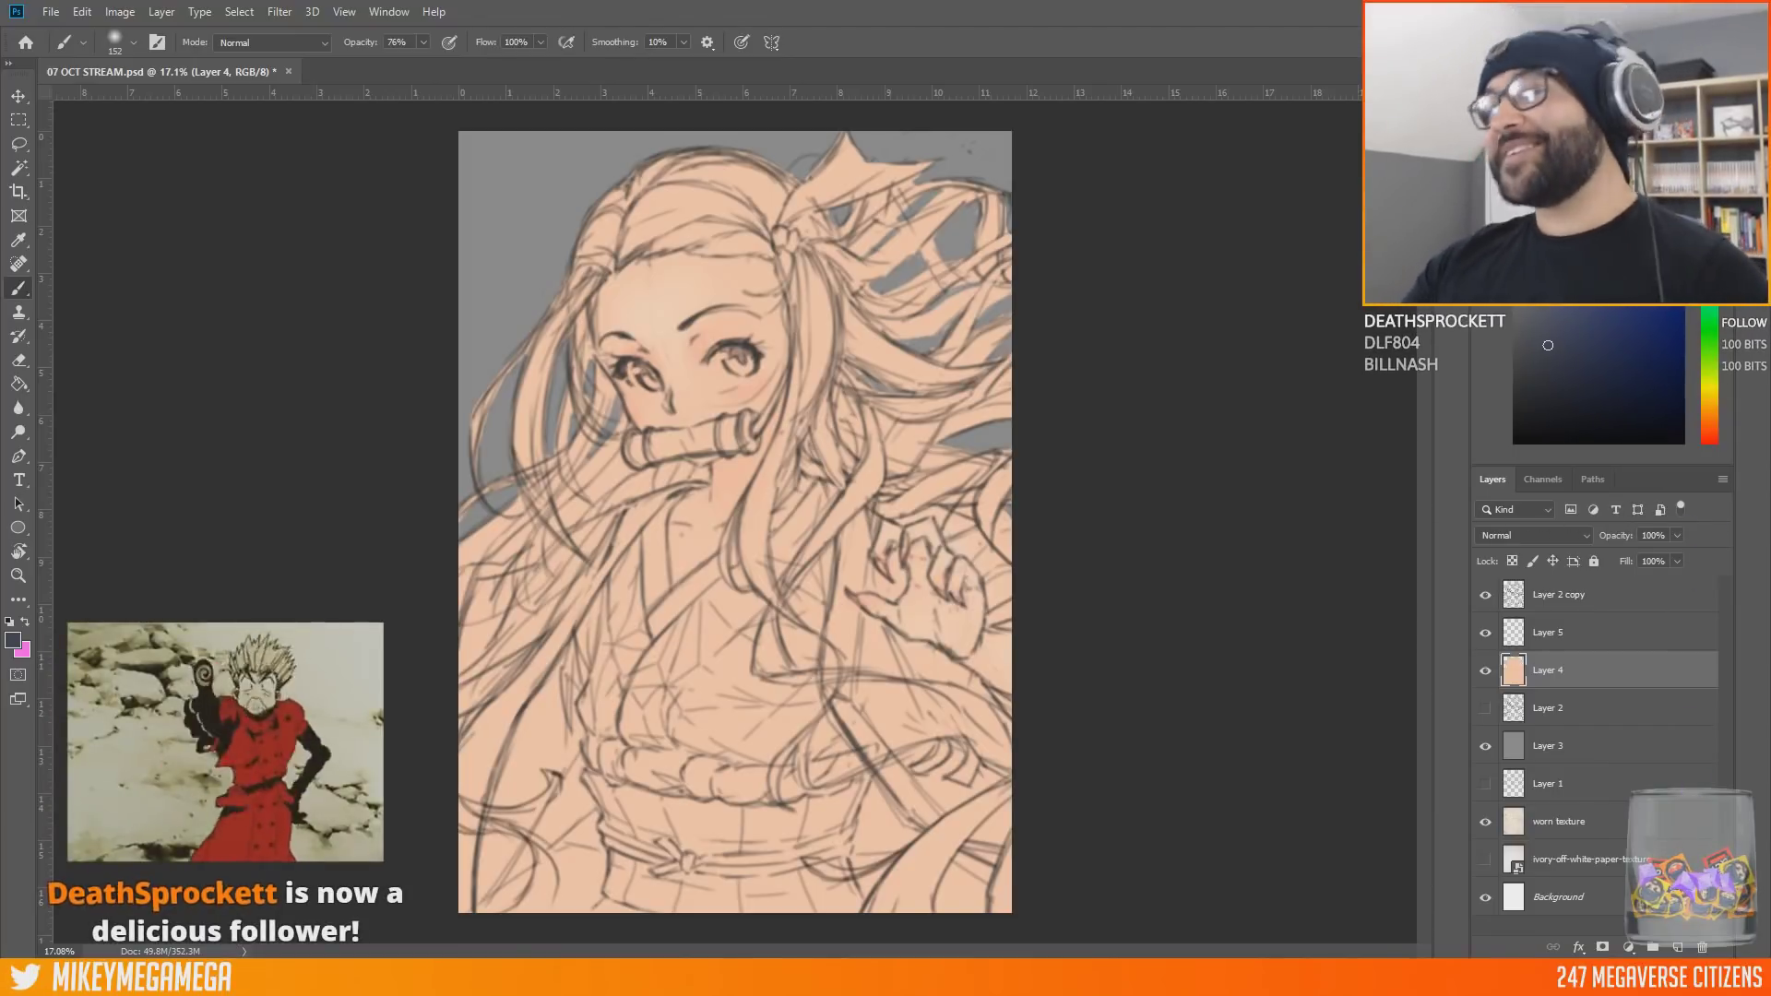
pyautogui.click(1709, 434)
pyautogui.click(1602, 309)
pyautogui.rightClick(694, 340)
pyautogui.click(808, 387)
pyautogui.moveTo(646, 371); pyautogui.dragTo(736, 366)
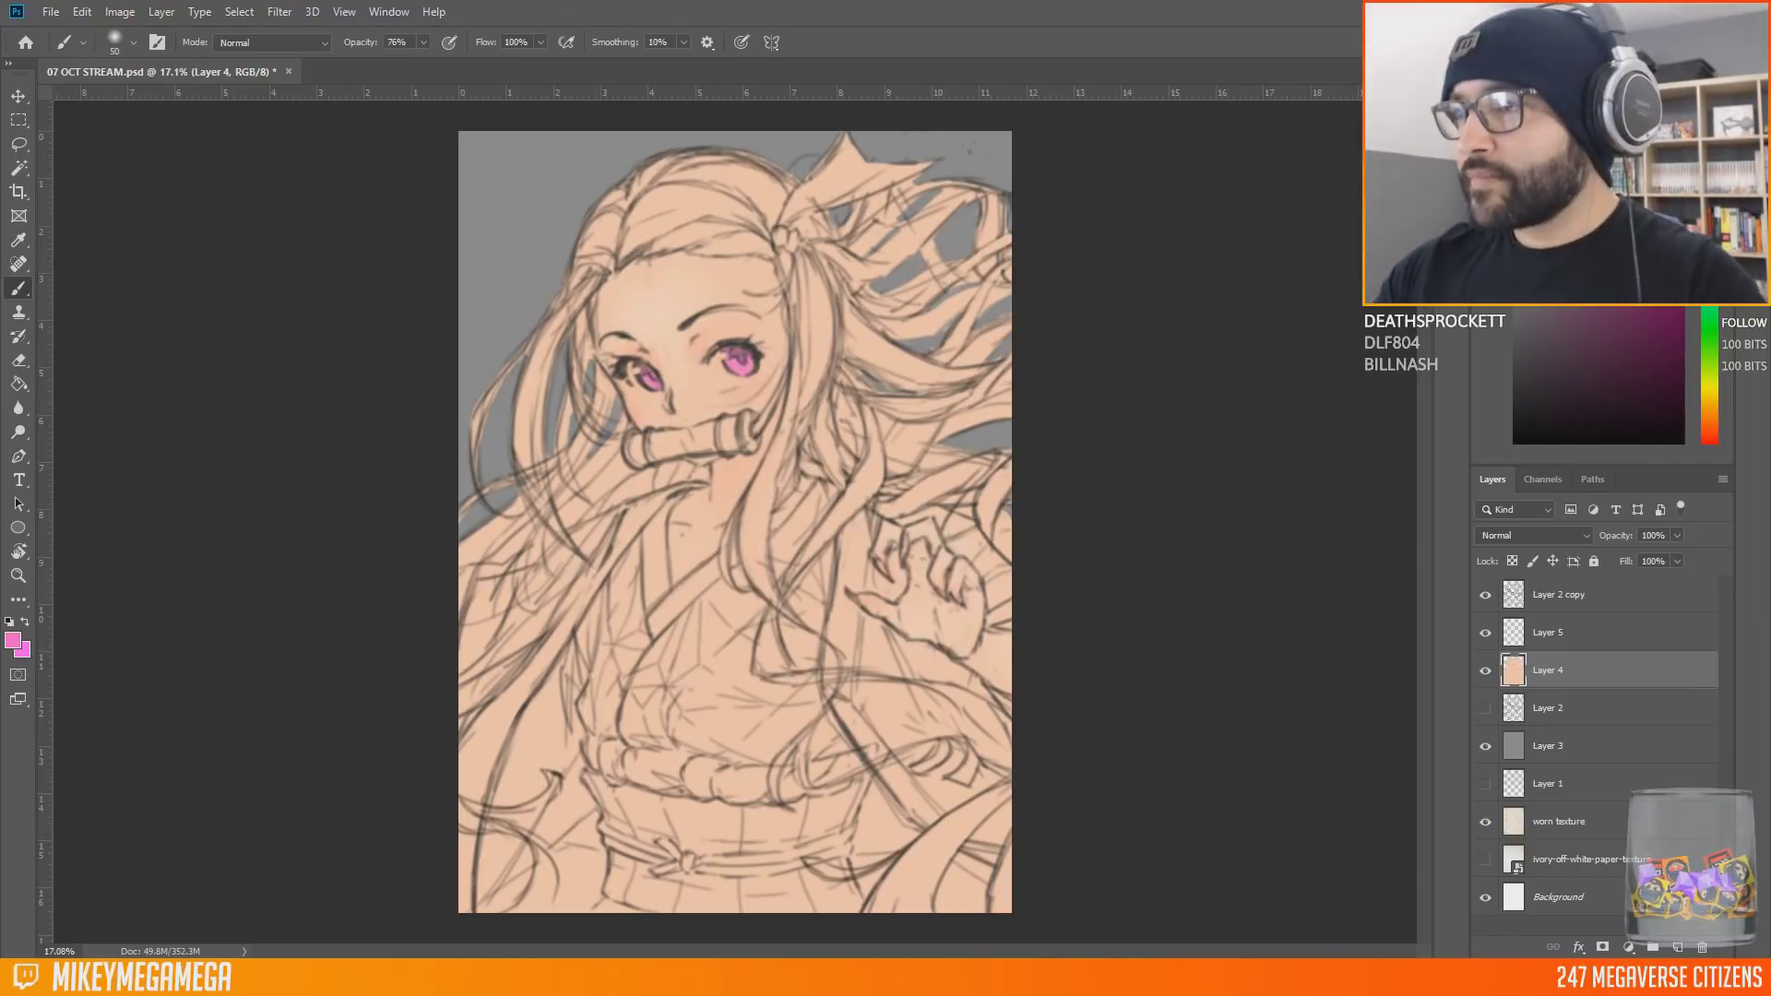
# Step: Touch up the skin tones of the raised clawed hand on Layer 4
pyautogui.press('l')
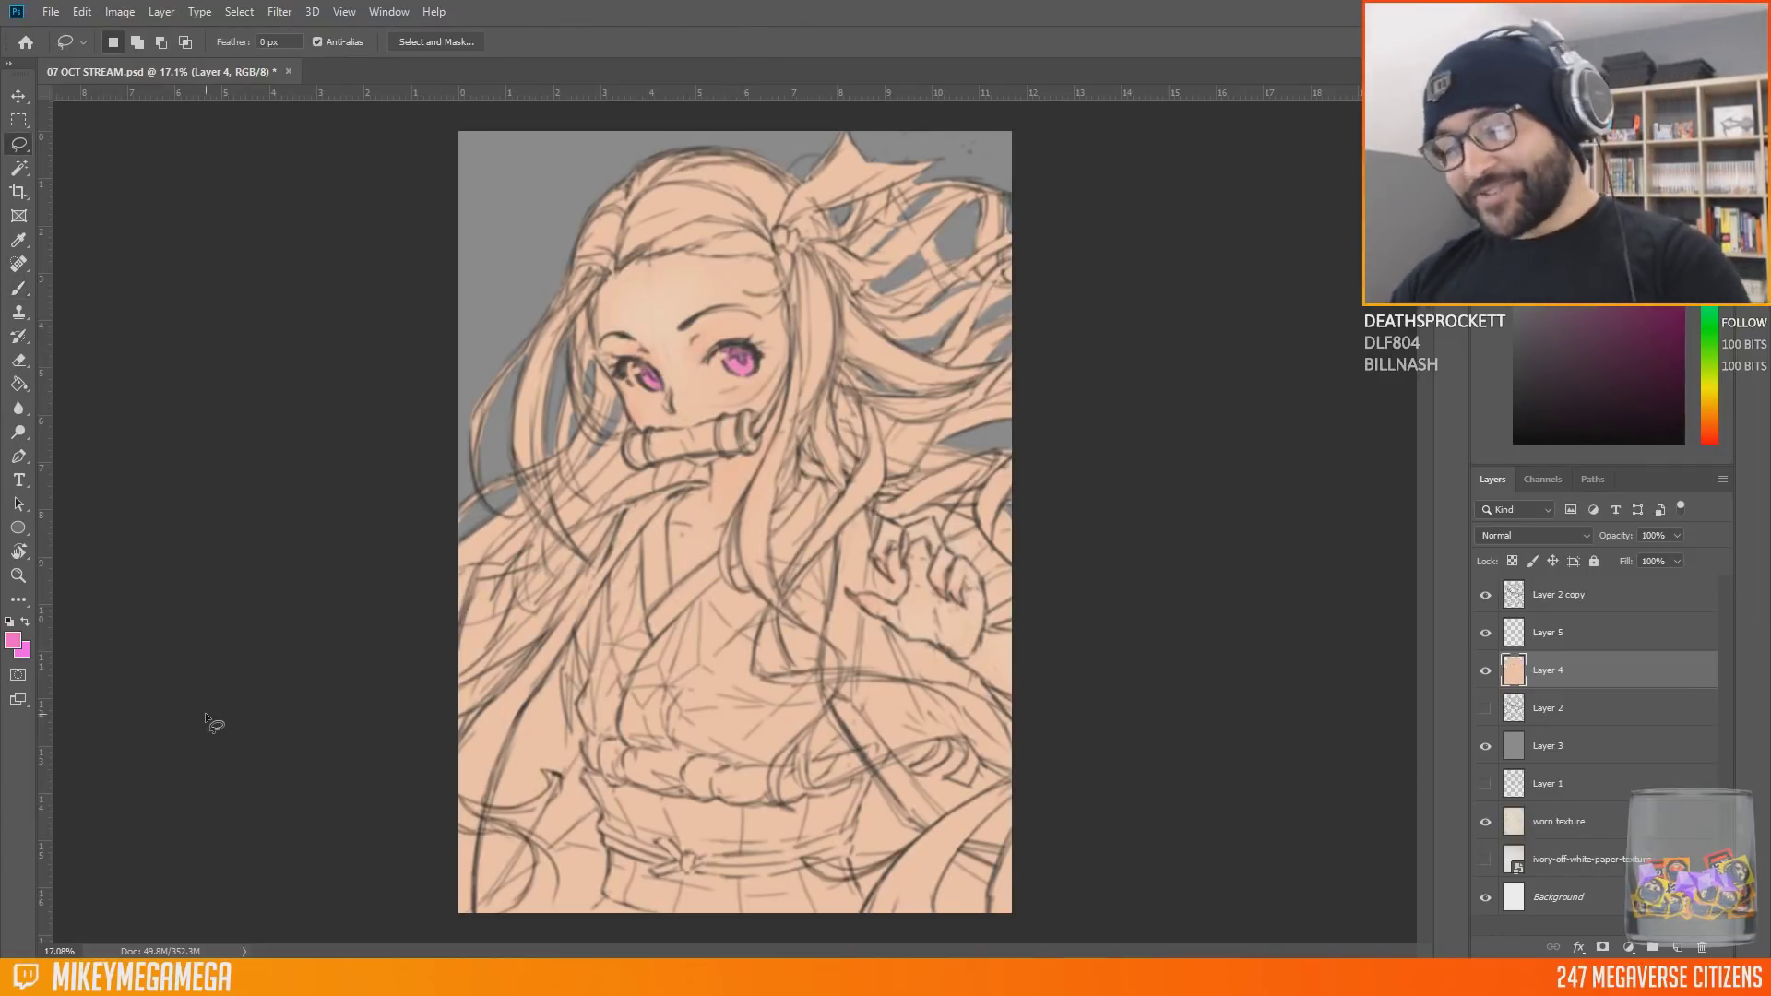
pyautogui.hotkey('ctrl', '+')
pyautogui.moveTo(980, 505); pyautogui.dragTo(881, 396)
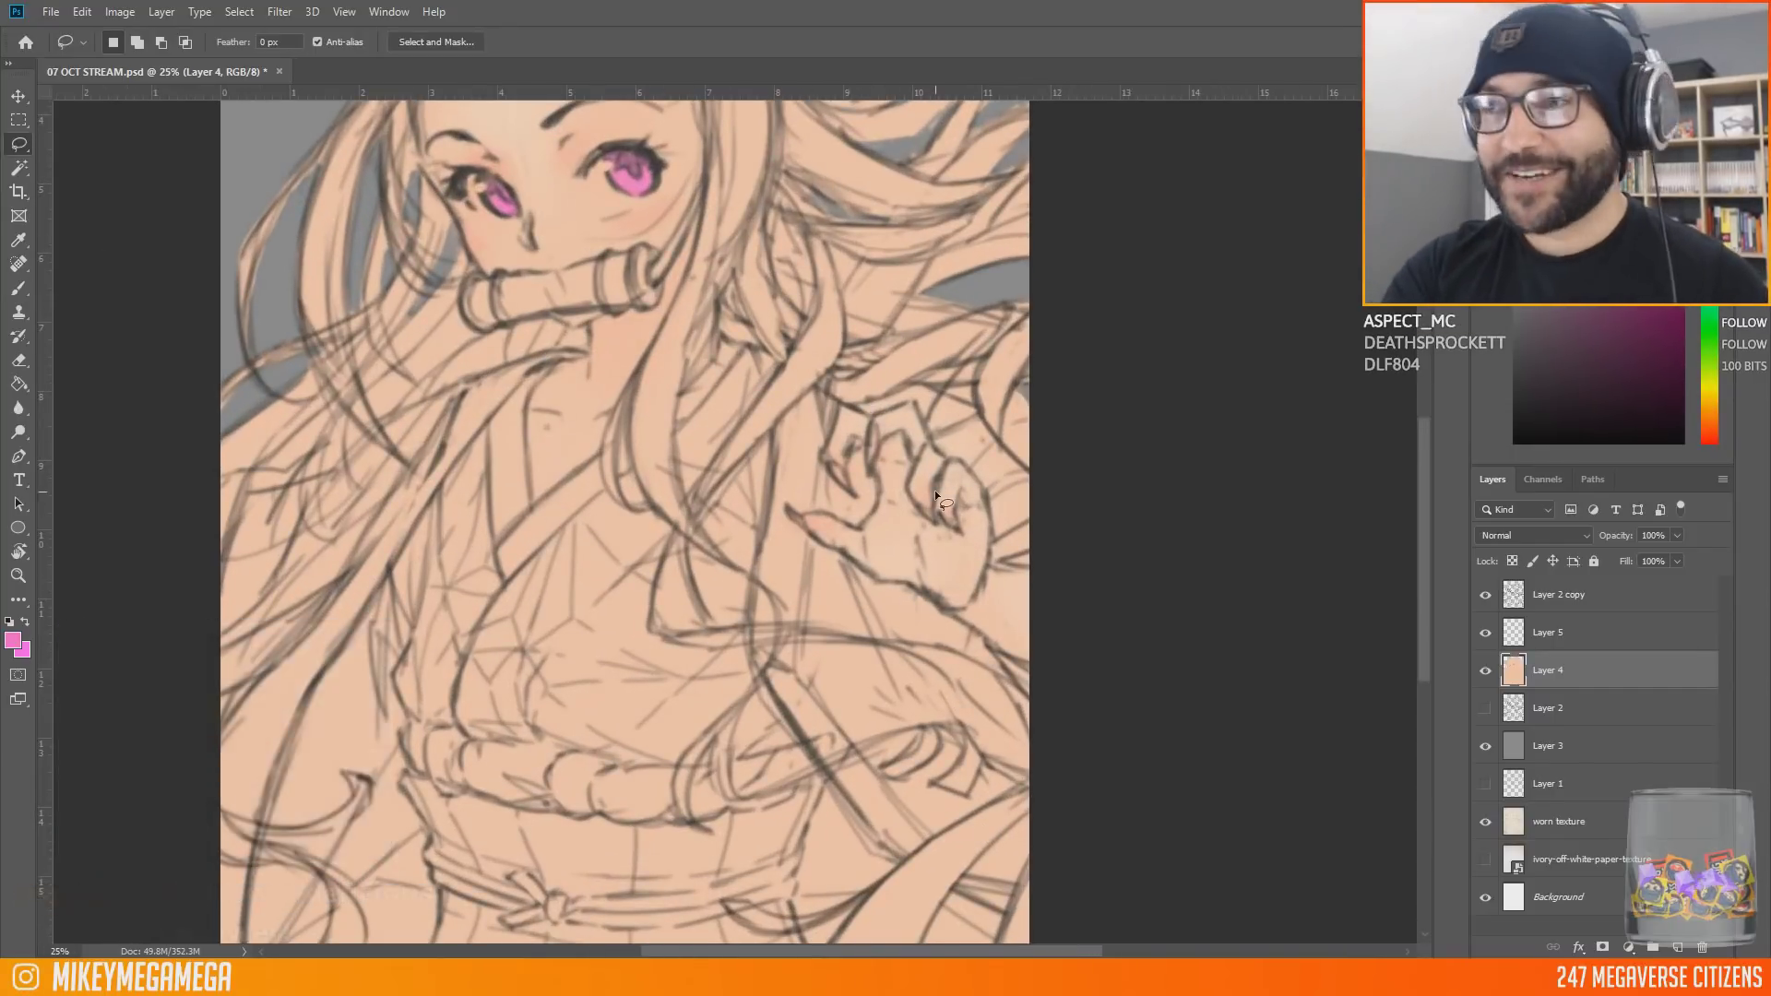
pyautogui.press('b')
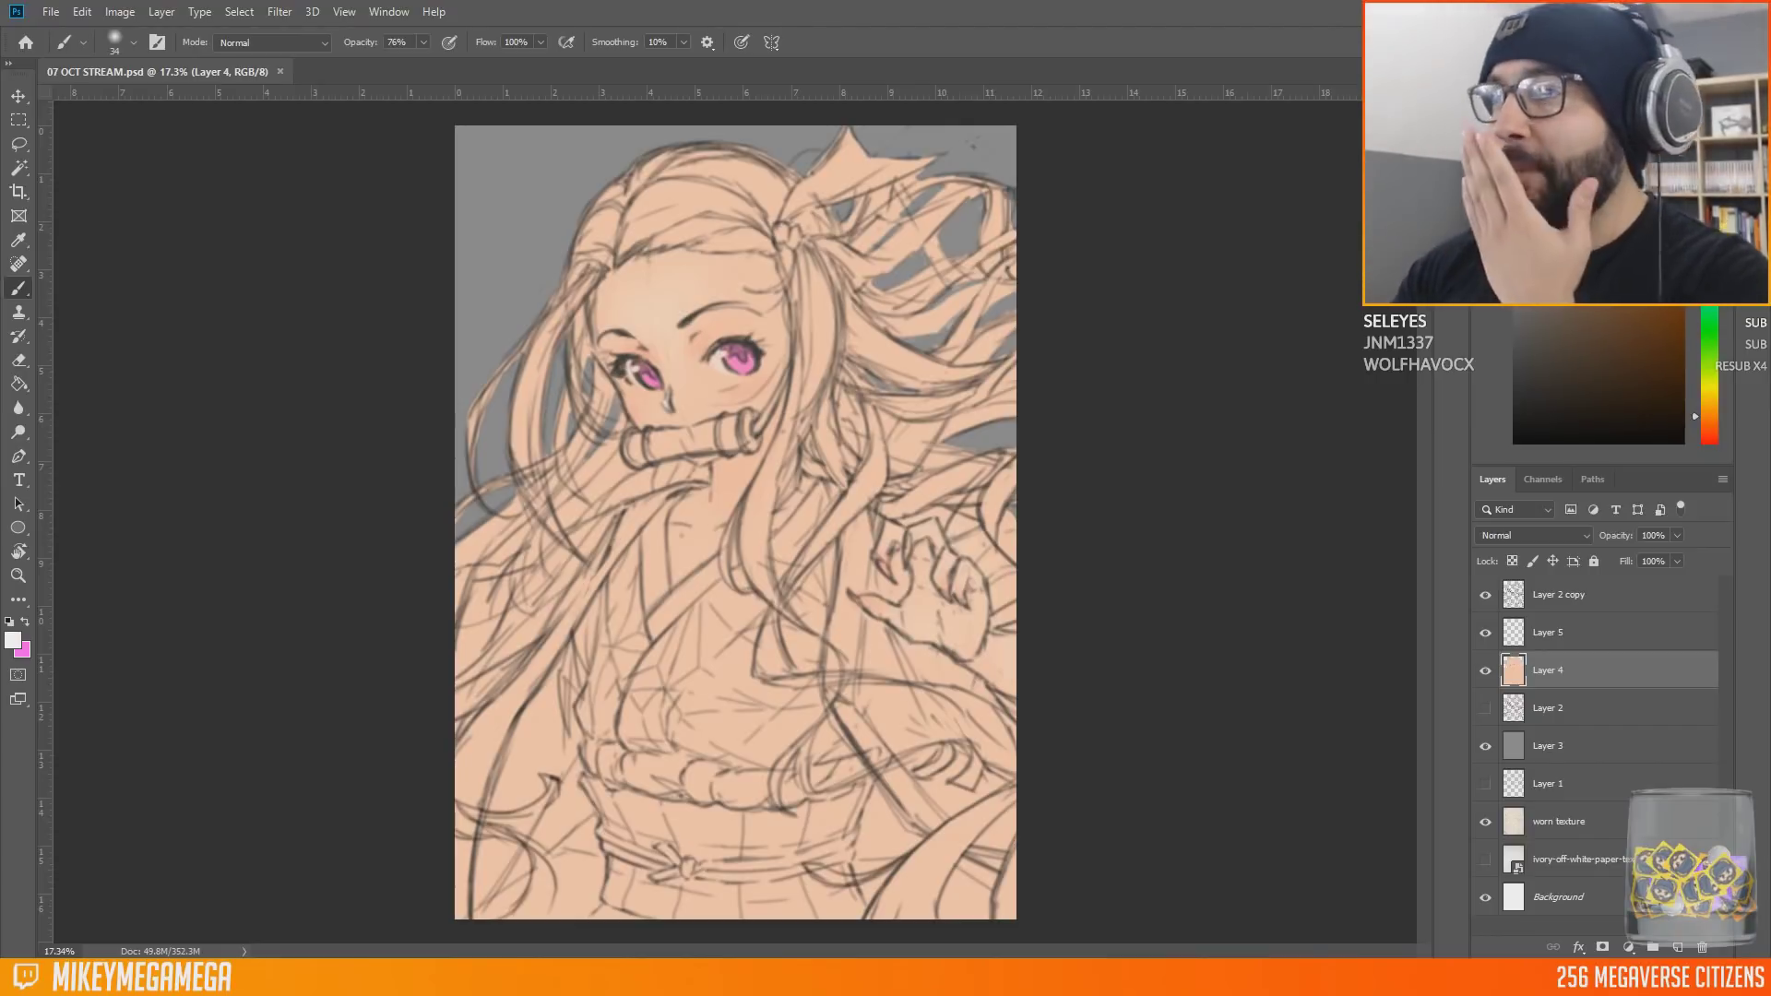
# Step: Switch to the browser and examine several of the marker drawings on the artist's Instagram page
pyautogui.moveTo(1770, 59)
pyautogui.mouseDown()
pyautogui.moveTo(977, 53)
pyautogui.moveTo(1769, 54)
pyautogui.mouseUp()
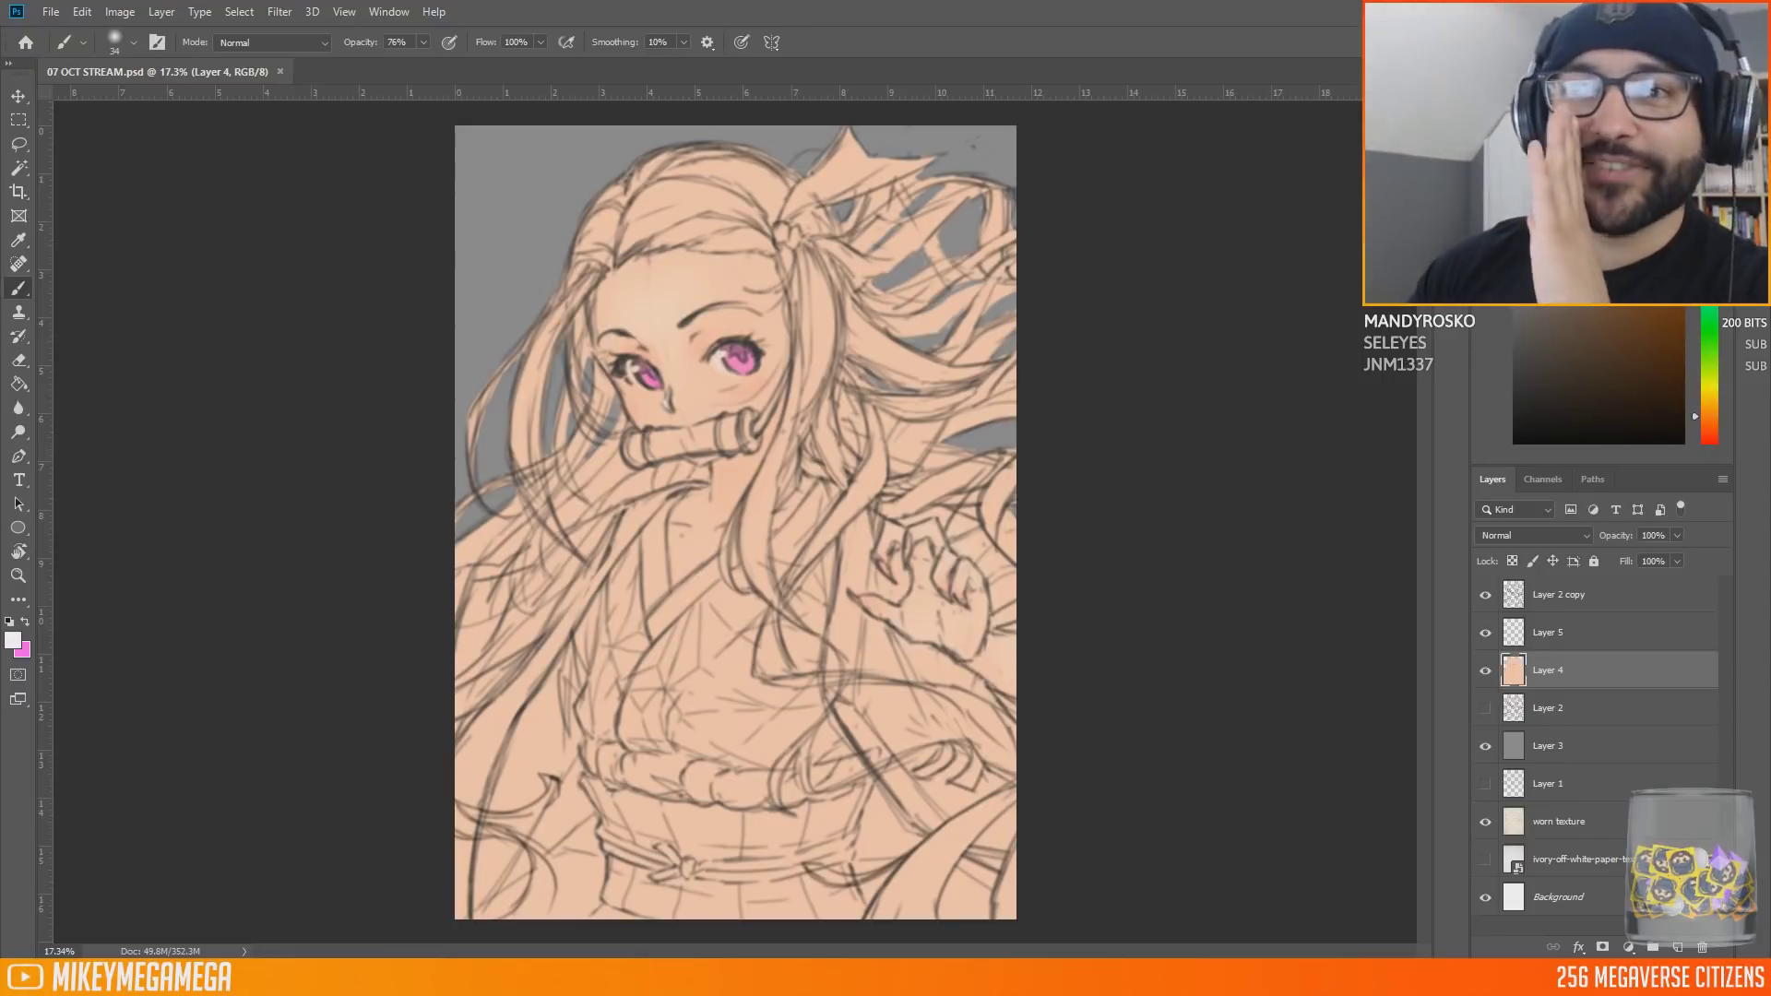
pyautogui.moveTo(1769, 102); pyautogui.dragTo(503, 91)
pyautogui.scroll(-5, 1487, 437)
pyautogui.scroll(-2, 1486, 429)
pyautogui.click(908, 664)
pyautogui.click(1474, 403)
pyautogui.scroll(-2, 1365, 433)
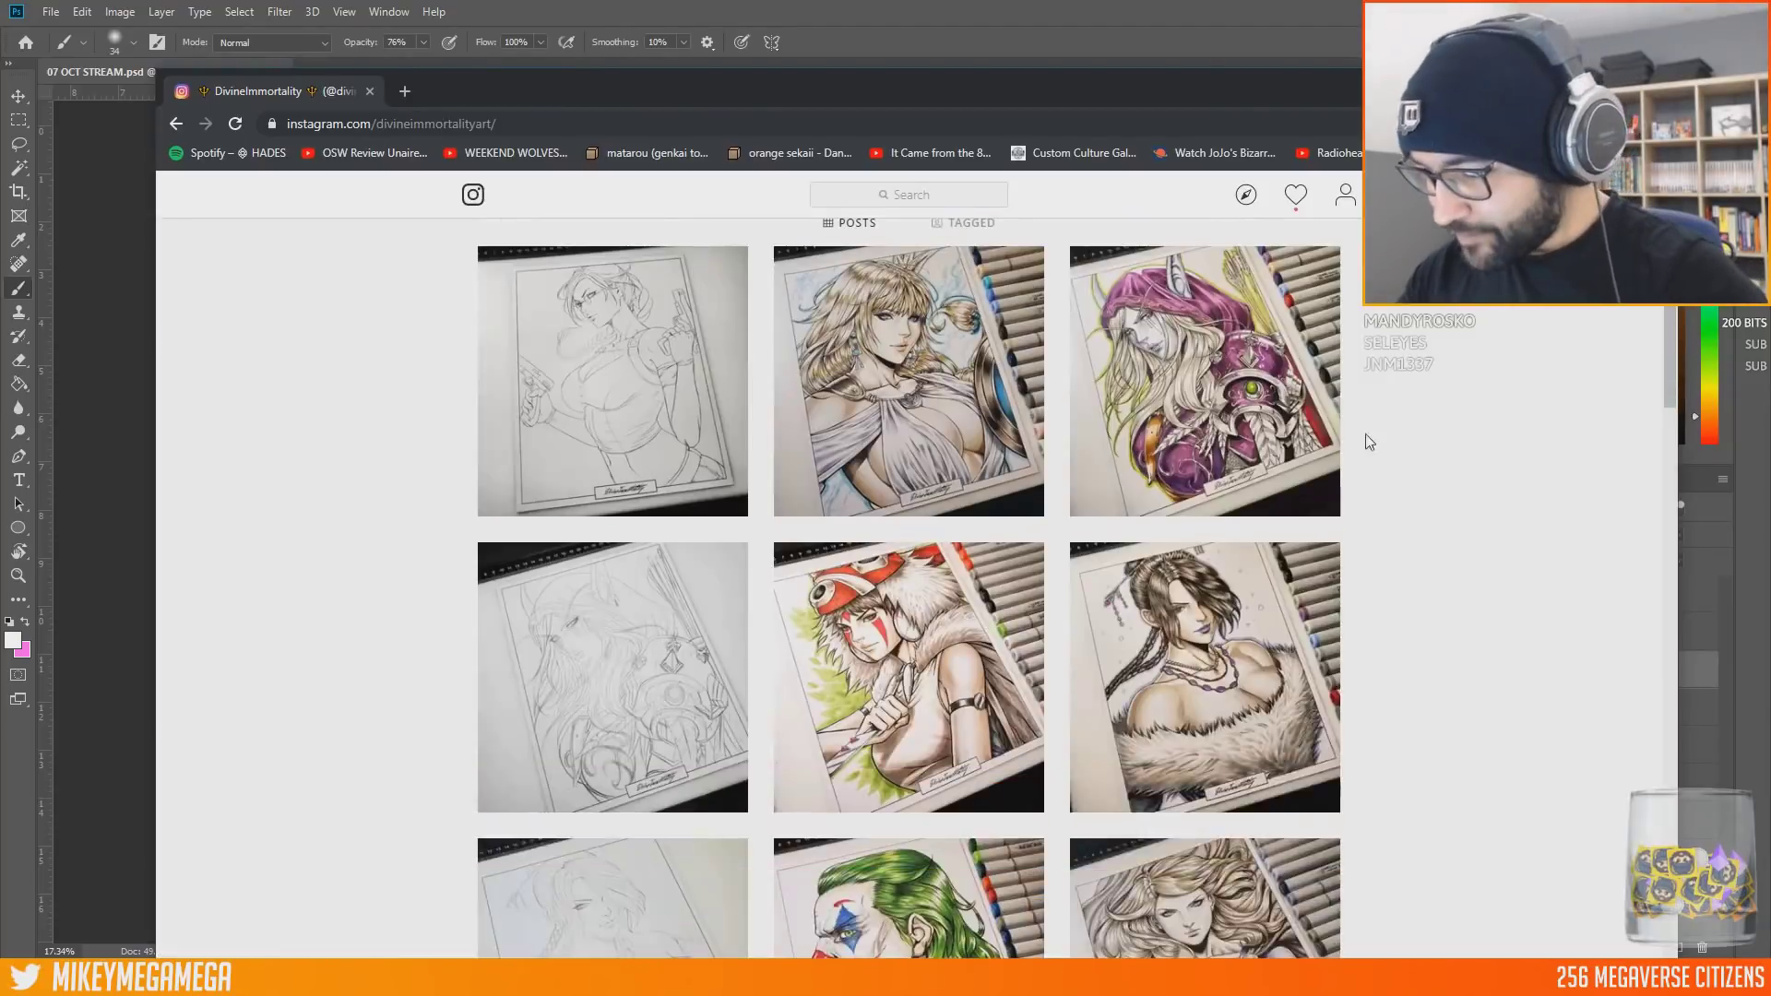
pyautogui.click(1204, 412)
pyautogui.click(1469, 392)
pyautogui.scroll(-2, 1467, 388)
pyautogui.click(1273, 442)
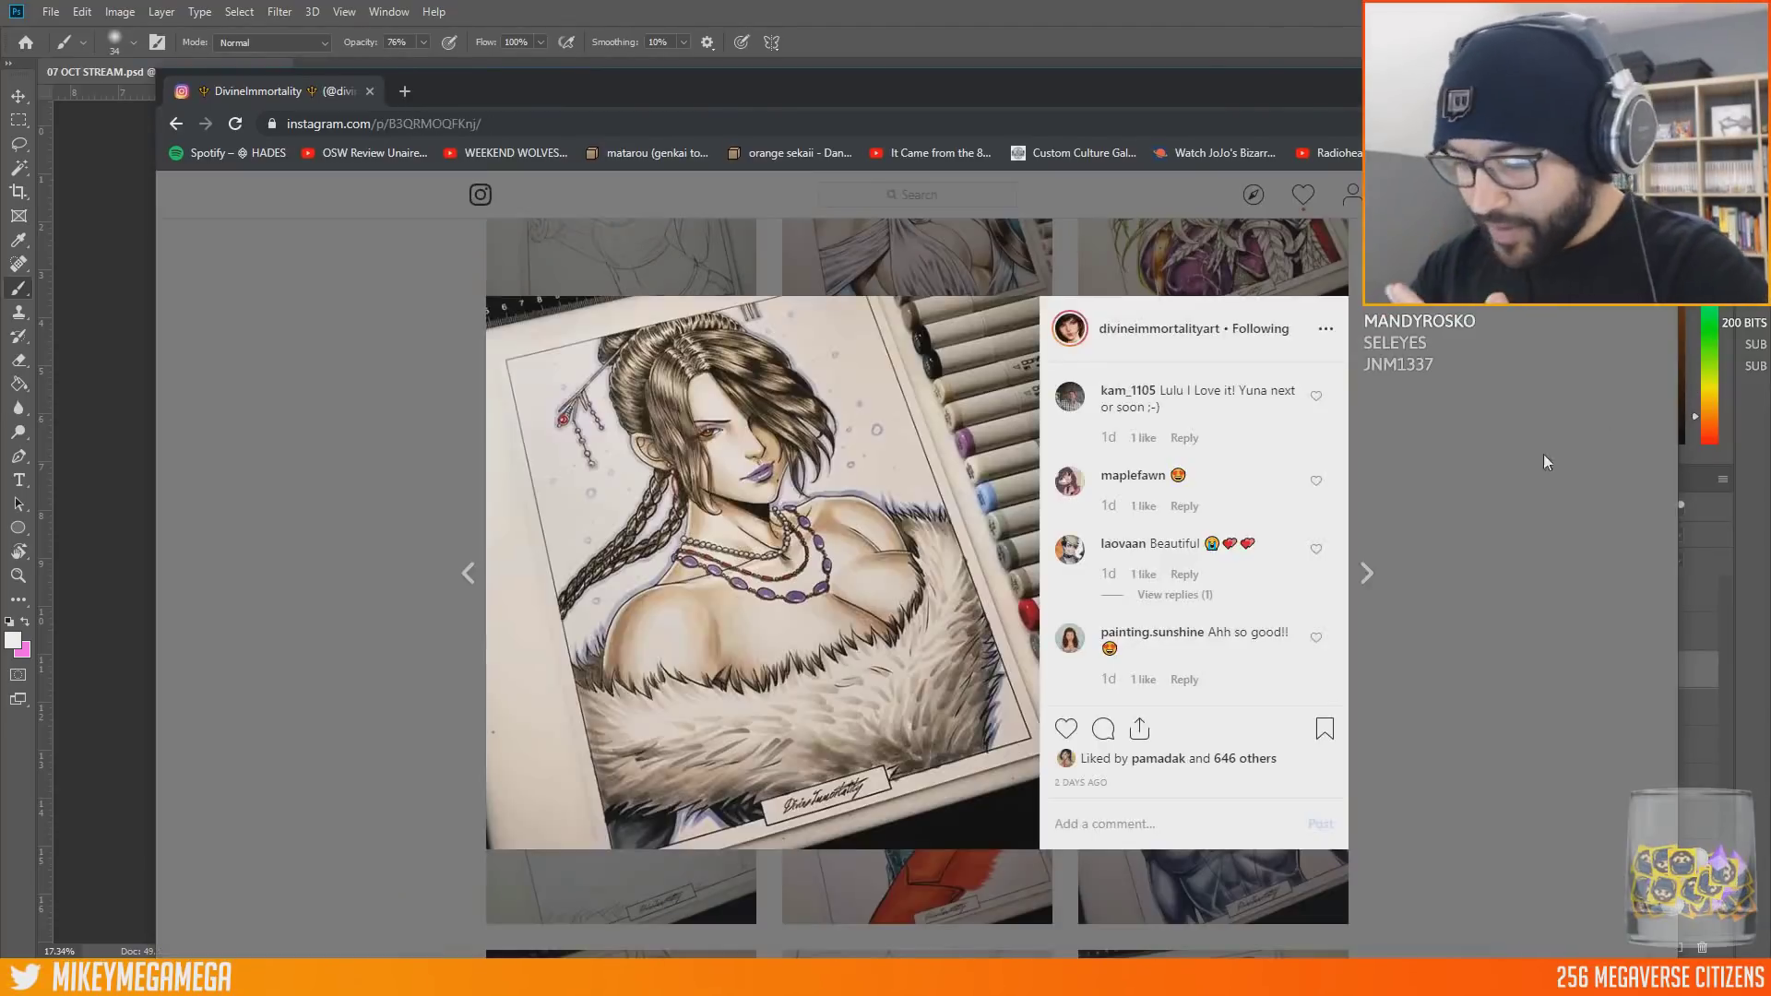
pyautogui.click(1551, 475)
pyautogui.scroll(-10, 1546, 458)
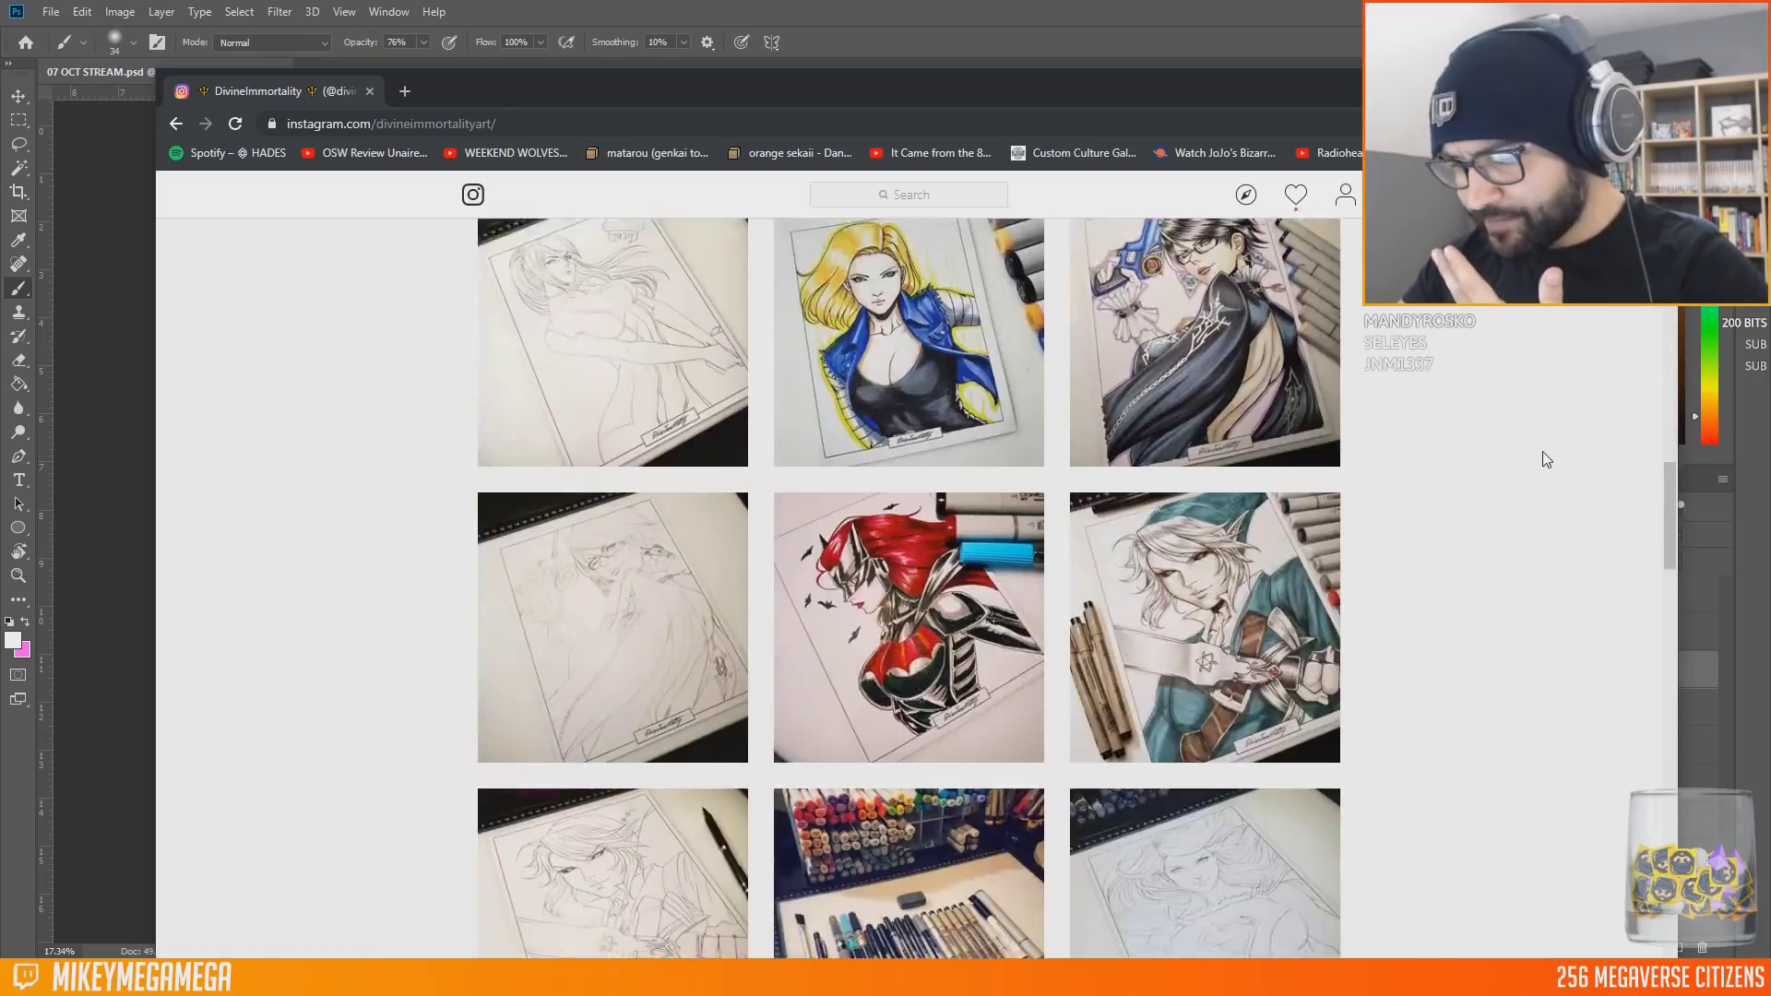
# Step: Examine the older drawings and digital portraits further down the Instagram gallery, and return to Photoshop
pyautogui.click(932, 307)
pyautogui.click(1567, 618)
pyautogui.scroll(-7, 1581, 600)
pyautogui.scroll(2, 1556, 633)
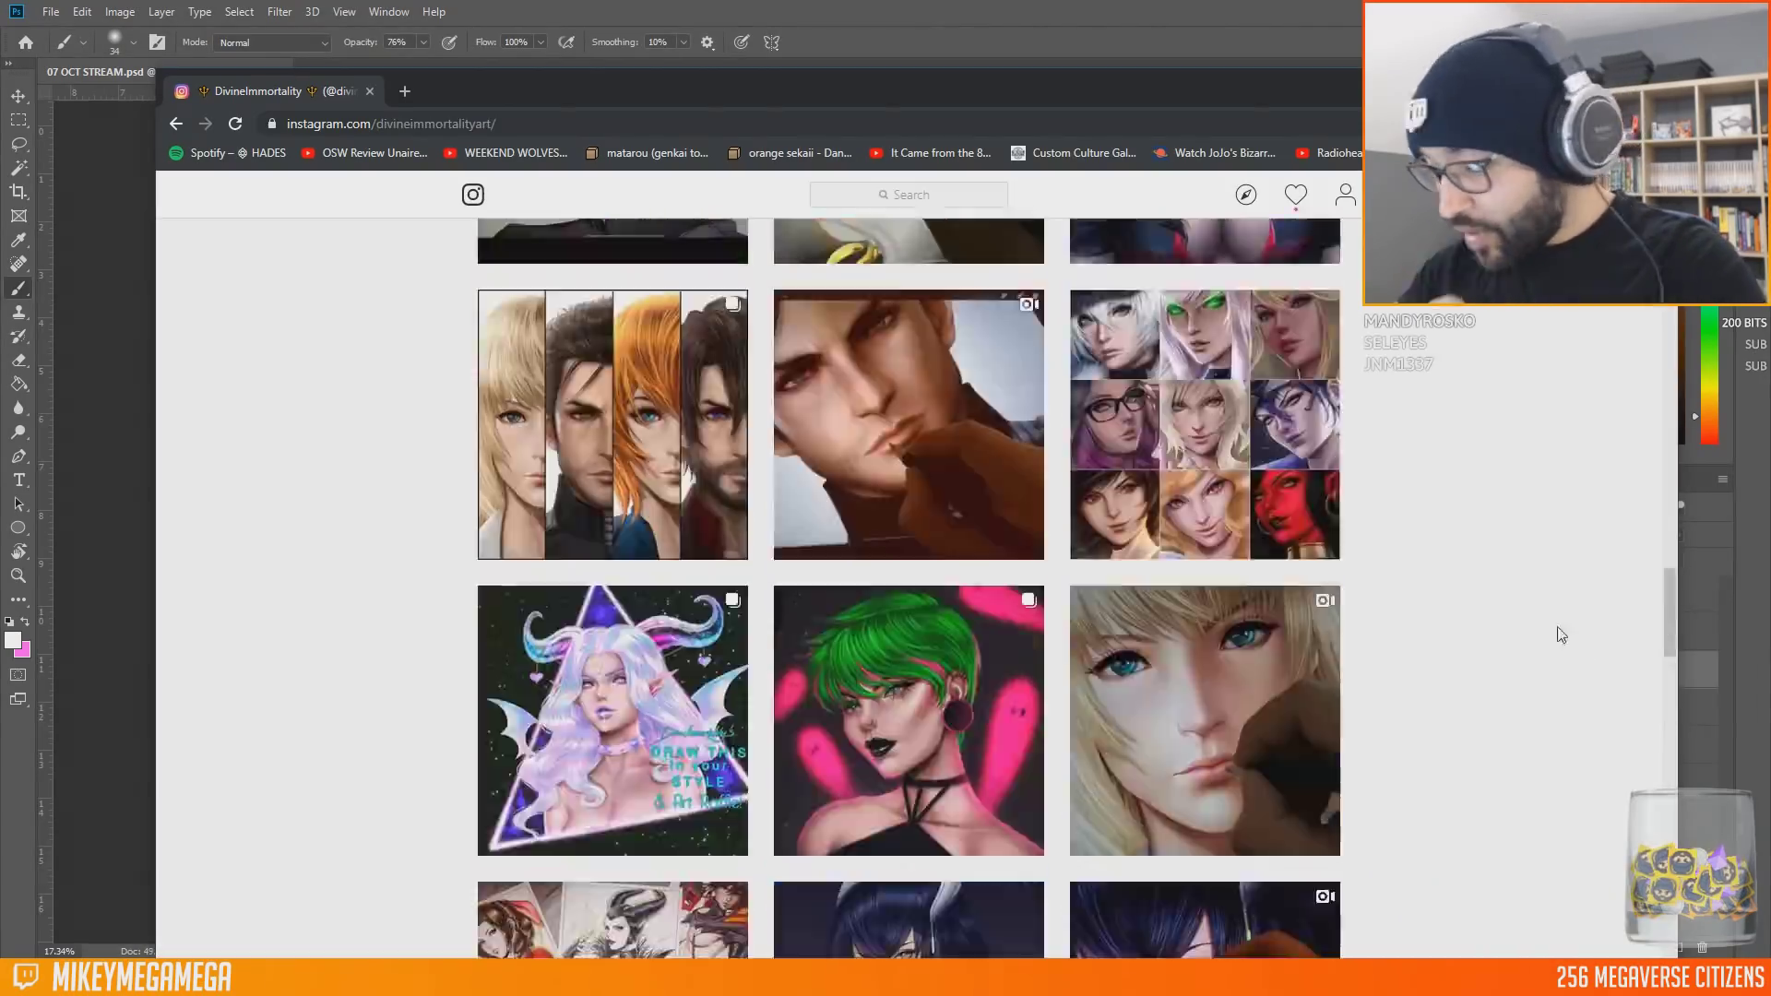
pyautogui.scroll(-6, 1557, 633)
pyautogui.click(930, 453)
pyautogui.click(1592, 554)
pyautogui.click(609, 28)
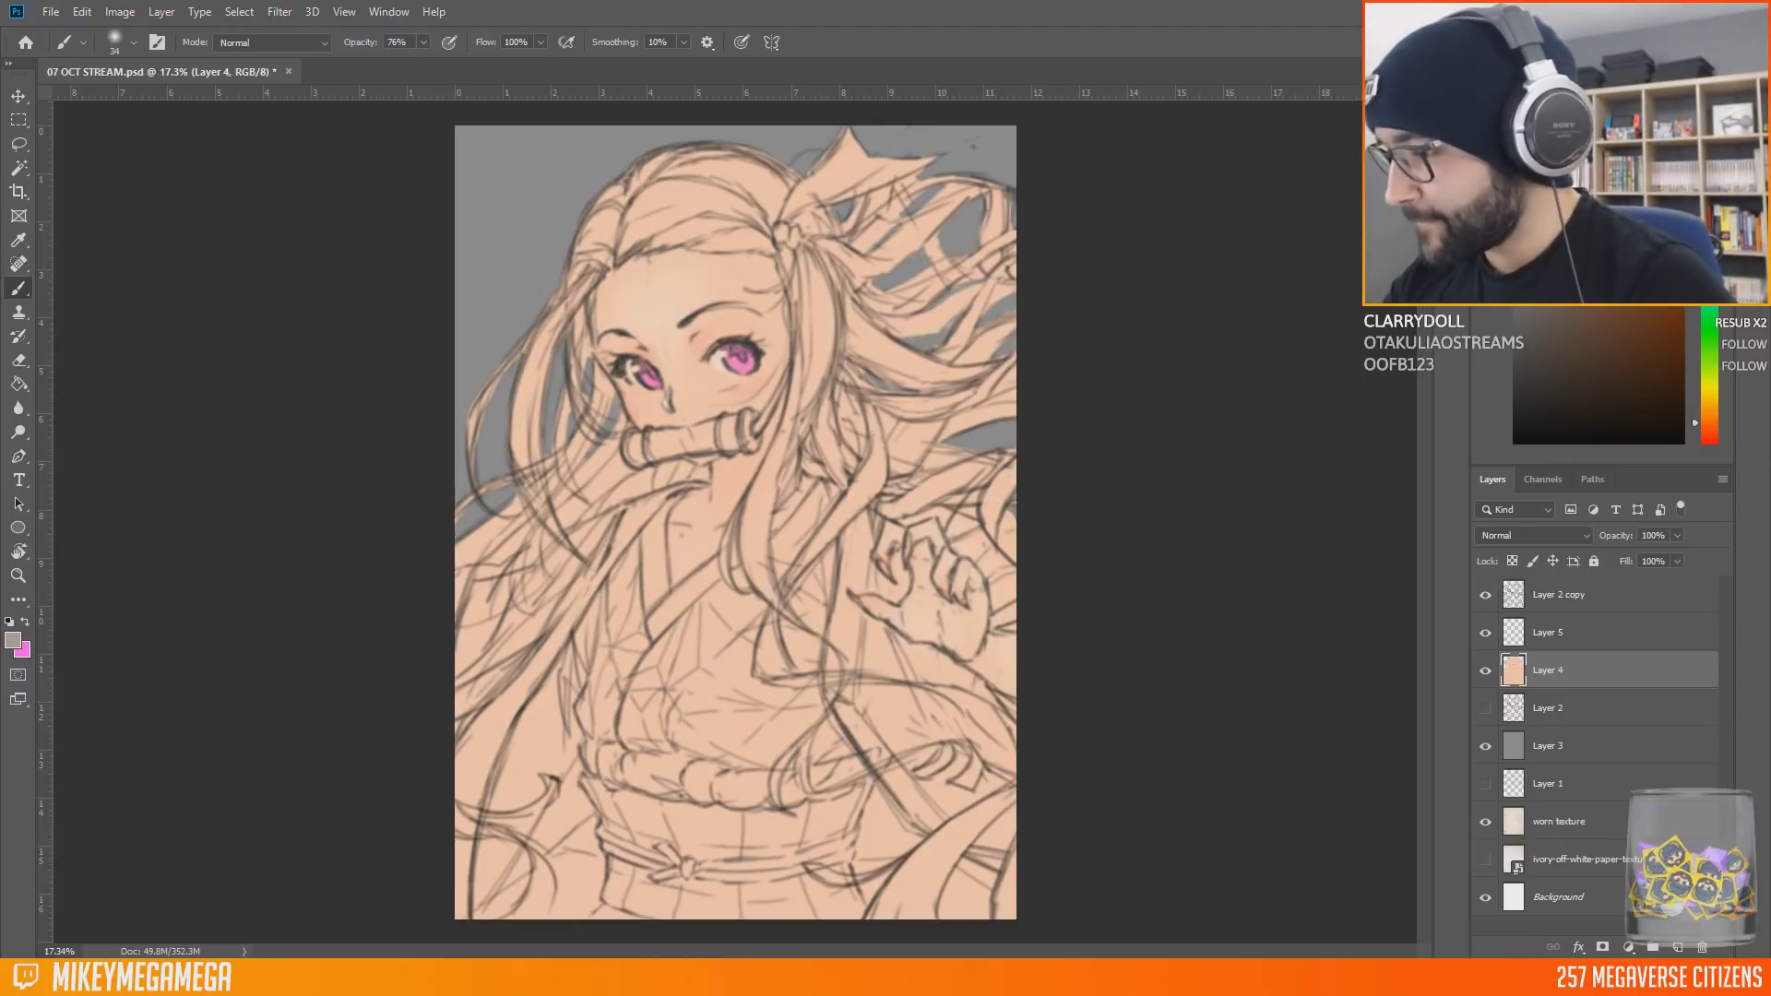
# Step: Add a new layer clipped to Layer 4 and fill the crown hair grey-brown with a 94 px brush, setting opacity to 100%
pyautogui.click(1678, 947)
pyautogui.rightClick(1594, 674)
pyautogui.click(1466, 461)
pyautogui.rightClick(654, 162)
pyautogui.click(773, 203)
pyautogui.moveTo(635, 170)
pyautogui.mouseDown()
pyautogui.moveTo(528, 342)
pyautogui.moveTo(647, 220)
pyautogui.moveTo(664, 246)
pyautogui.moveTo(707, 243)
pyautogui.moveTo(788, 205)
pyautogui.moveTo(646, 184)
pyautogui.mouseUp()
pyautogui.press('0')
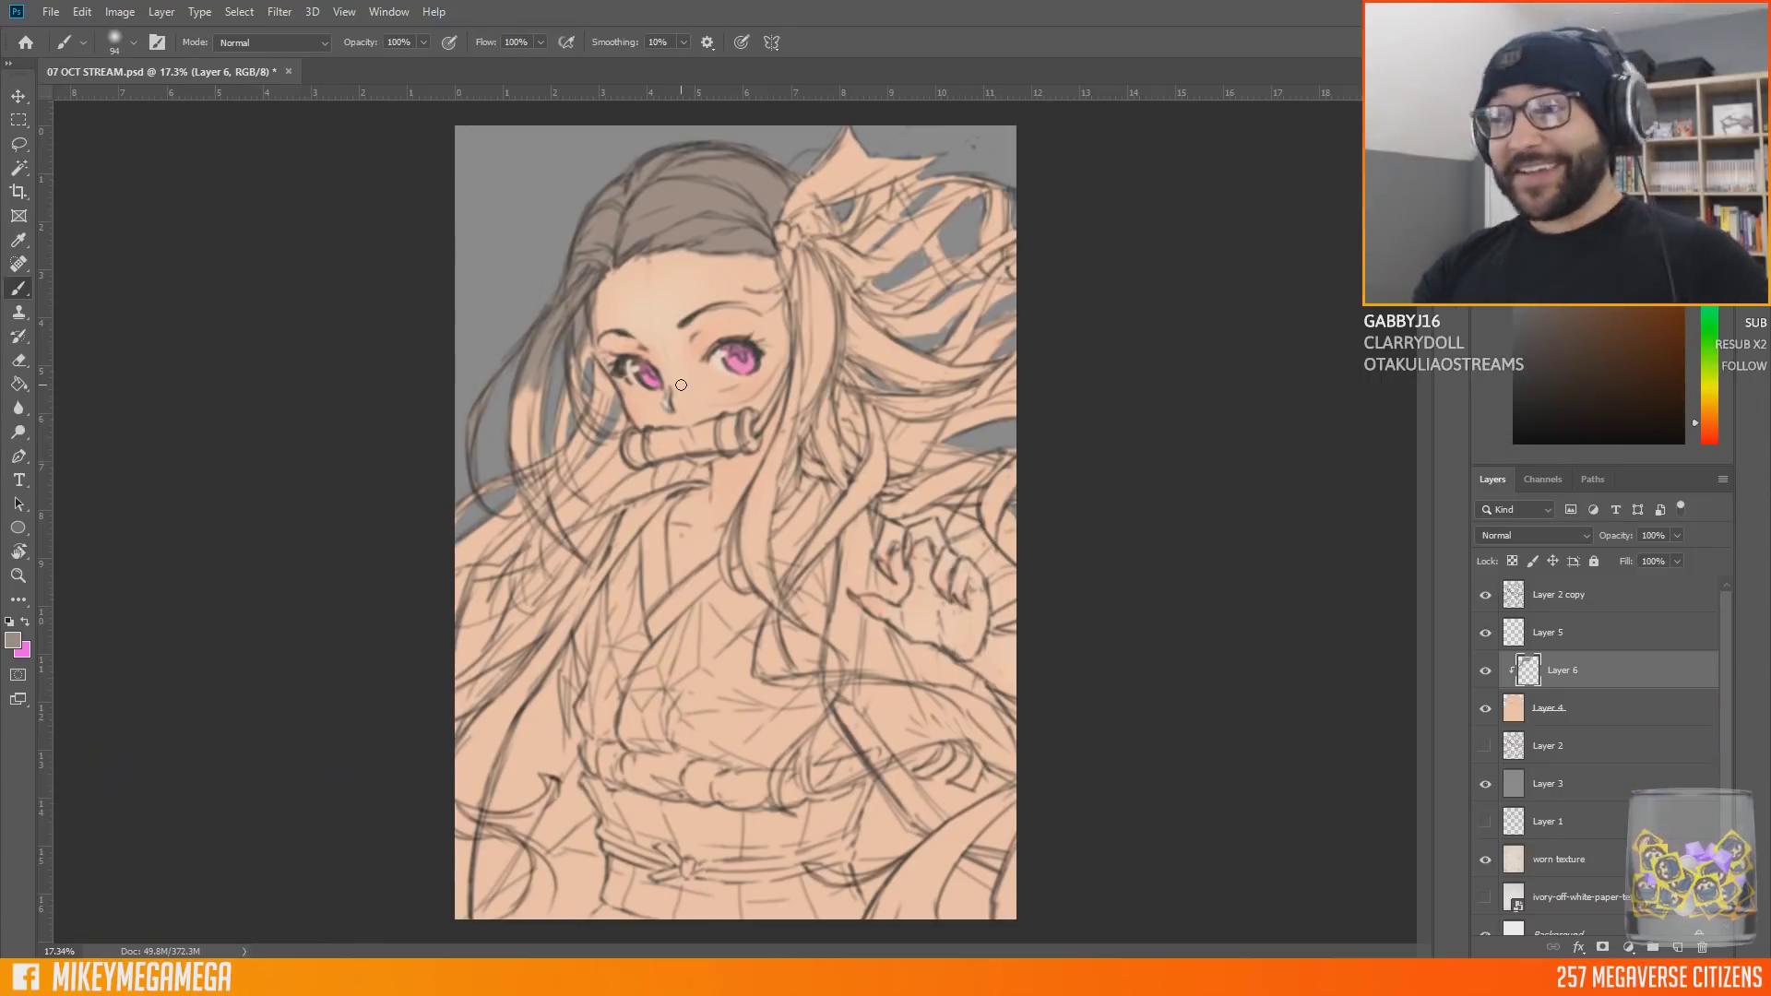
# Step: Fill the hair beside the ribbon knot and the loose strands left of the face with grey-brown
pyautogui.moveTo(795, 312)
pyautogui.mouseDown()
pyautogui.moveTo(784, 238)
pyautogui.moveTo(819, 214)
pyautogui.mouseUp()
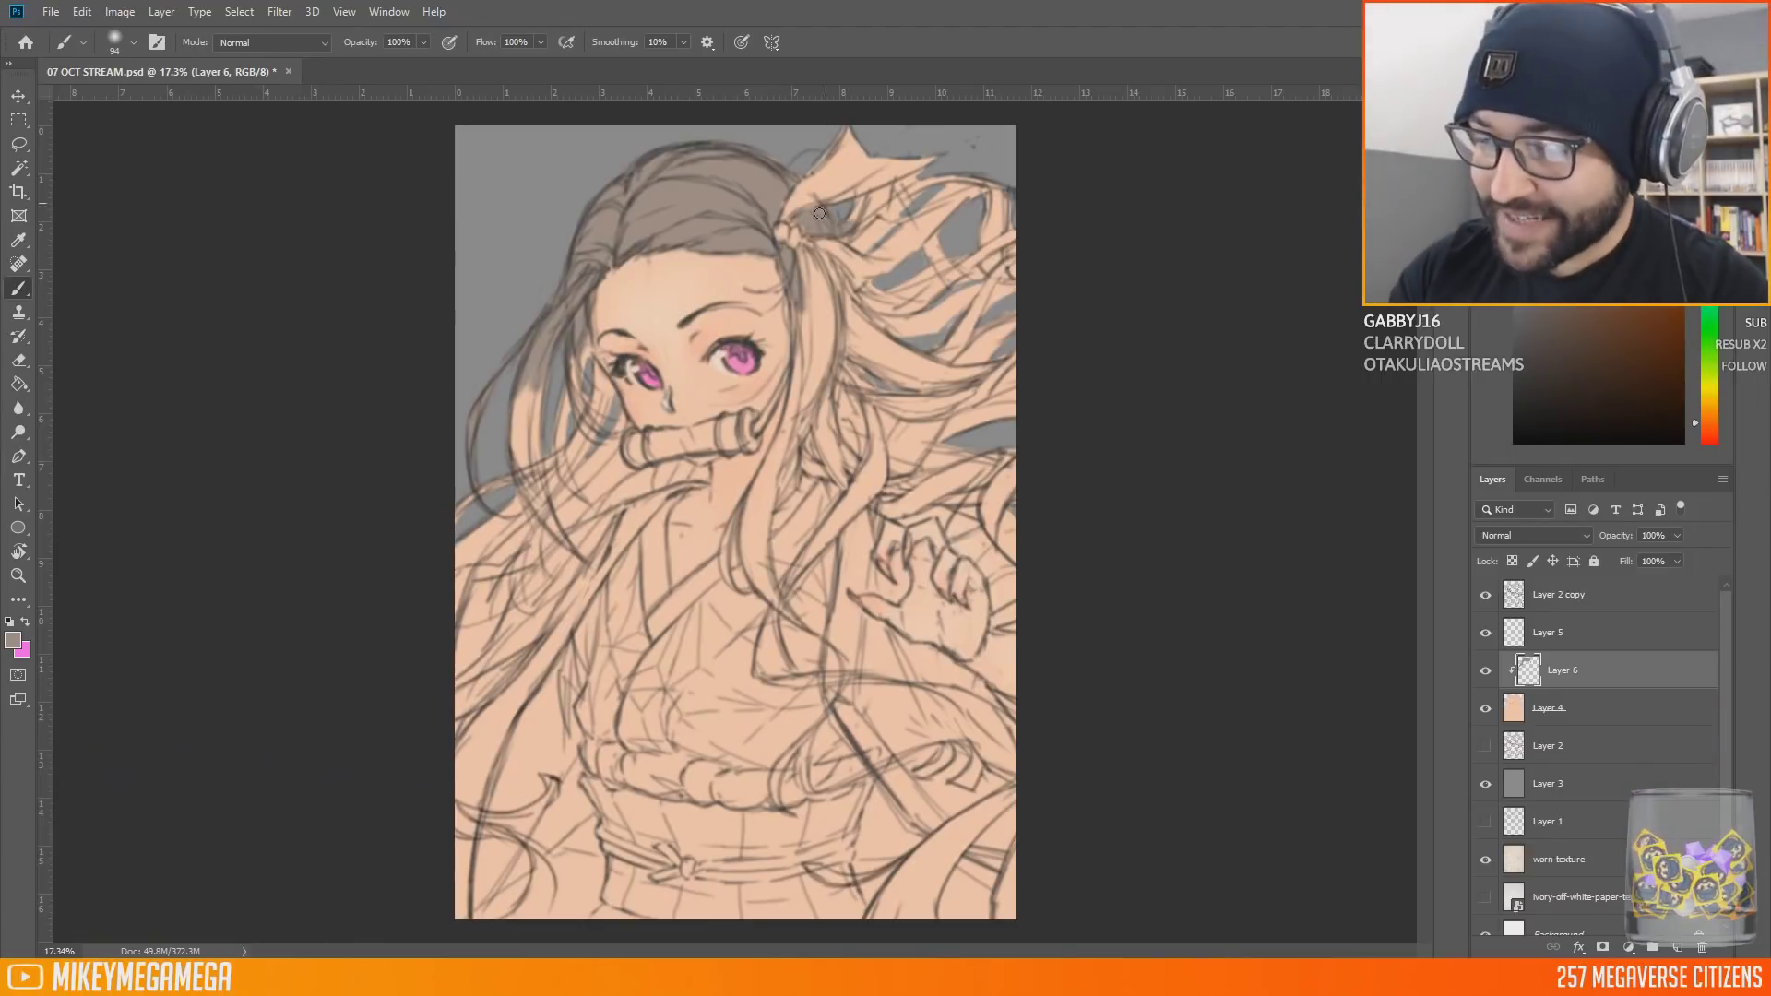
pyautogui.moveTo(513, 373); pyautogui.dragTo(570, 557)
pyautogui.moveTo(553, 459)
pyautogui.mouseDown()
pyautogui.moveTo(617, 334)
pyautogui.moveTo(456, 521)
pyautogui.mouseUp()
pyautogui.moveTo(632, 408)
pyautogui.mouseDown()
pyautogui.moveTo(595, 479)
pyautogui.moveTo(687, 480)
pyautogui.moveTo(537, 527)
pyautogui.moveTo(554, 557)
pyautogui.mouseUp()
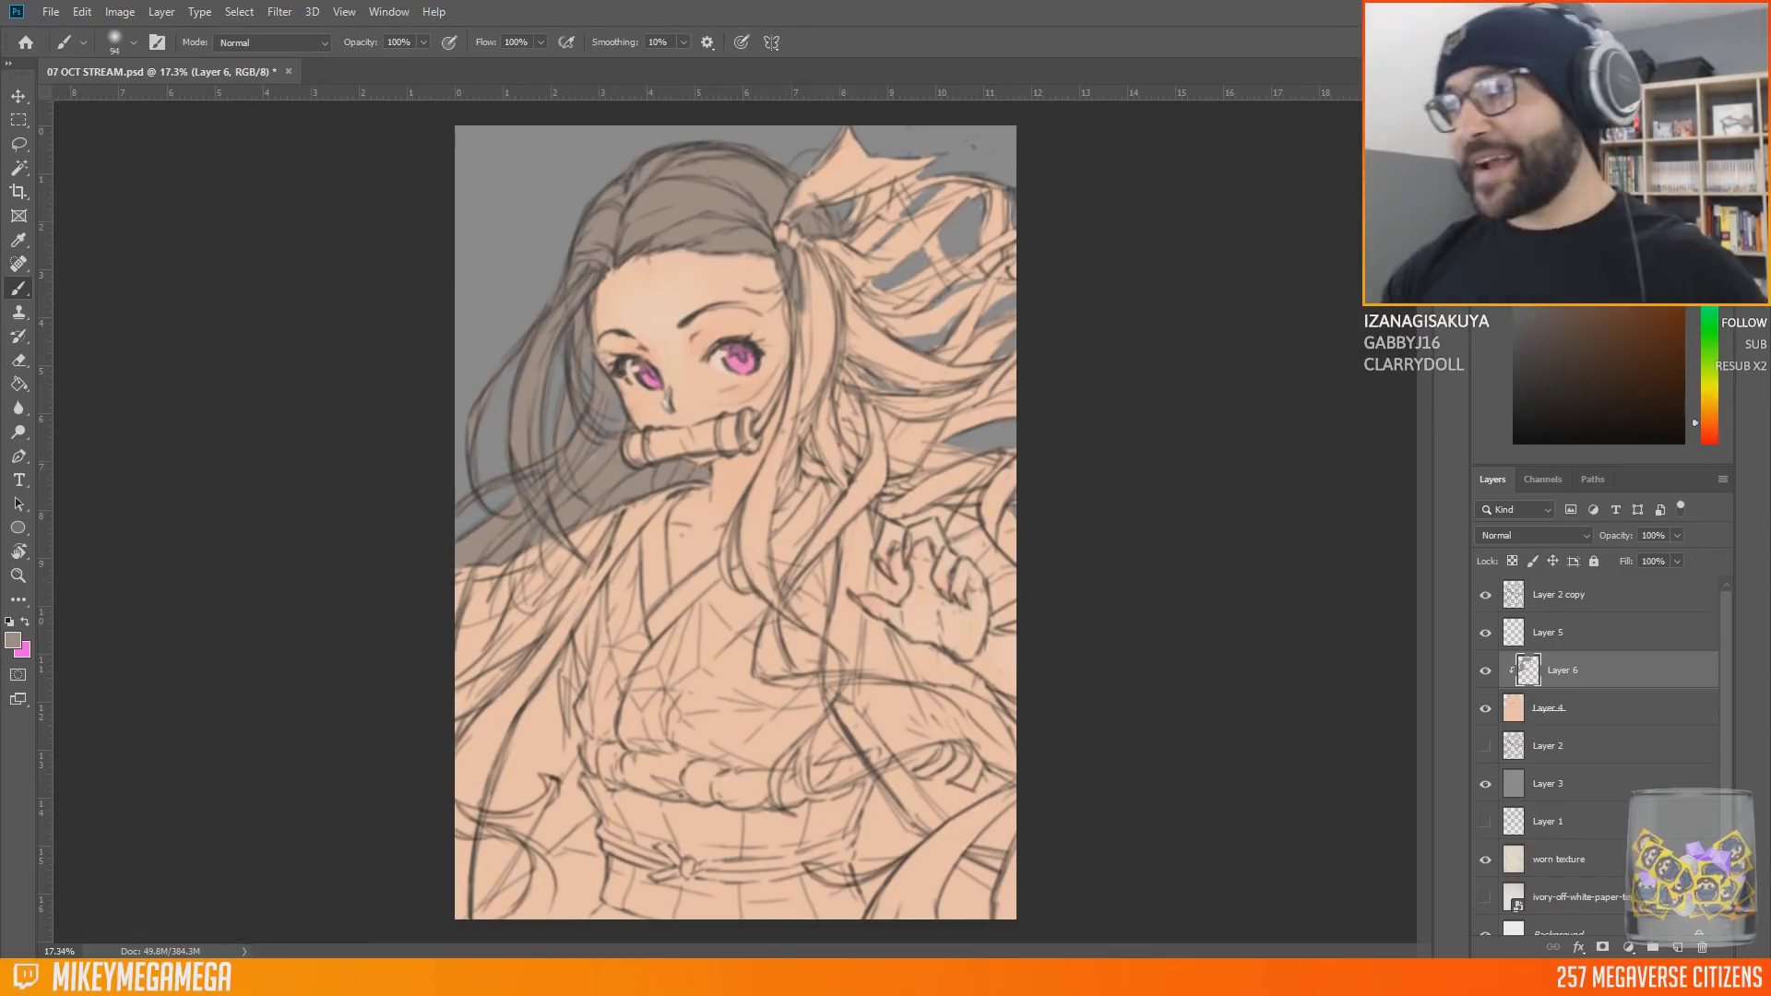
pyautogui.moveTo(850, 227); pyautogui.dragTo(908, 181)
pyautogui.hotkey('ctrl', 'z')
pyautogui.hotkey('ctrl', 'z')
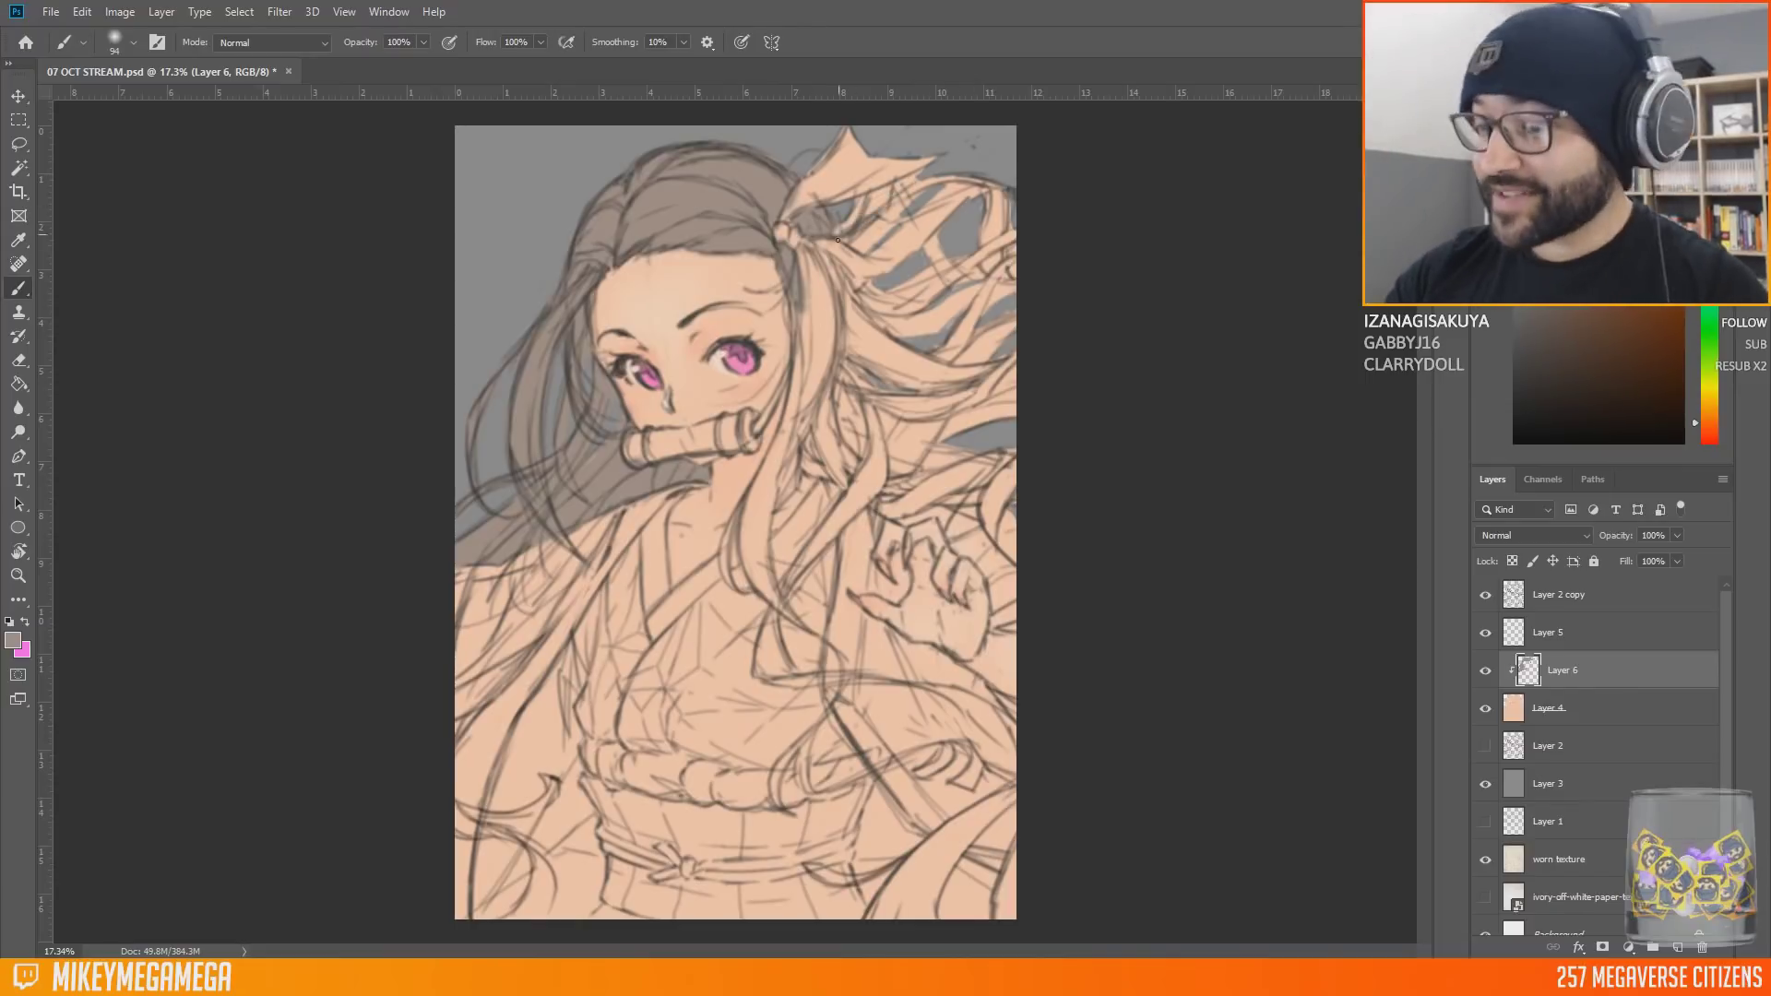
# Step: Fill the hair around and behind the ribbon with grey-brown, reducing the brush size for the narrow areas
pyautogui.moveTo(820, 238)
pyautogui.mouseDown()
pyautogui.moveTo(900, 242)
pyautogui.moveTo(938, 182)
pyautogui.moveTo(853, 239)
pyautogui.moveTo(982, 211)
pyautogui.moveTo(1001, 259)
pyautogui.moveTo(902, 301)
pyautogui.moveTo(926, 241)
pyautogui.mouseUp()
pyautogui.press('[')
pyautogui.press('[')
pyautogui.press('[')
pyautogui.press('[')
pyautogui.press('[')
# Step: Paint the long sidelock right of the face and the strands flowing to the right edge grey-brown
pyautogui.rightClick(879, 283)
pyautogui.moveTo(789, 328)
pyautogui.mouseDown()
pyautogui.moveTo(750, 517)
pyautogui.moveTo(767, 592)
pyautogui.mouseUp()
pyautogui.click(1018, 323)
pyautogui.moveTo(800, 445)
pyautogui.mouseDown()
pyautogui.moveTo(853, 311)
pyautogui.moveTo(959, 387)
pyautogui.moveTo(1015, 332)
pyautogui.mouseUp()
pyautogui.moveTo(844, 383)
pyautogui.mouseDown()
pyautogui.moveTo(724, 570)
pyautogui.moveTo(792, 617)
pyautogui.mouseUp()
# Step: Fill the curl across the chest and the hair between the right shoulder and raised hand, starting with a 44 px brush
pyautogui.rightClick(759, 458)
pyautogui.click(854, 577)
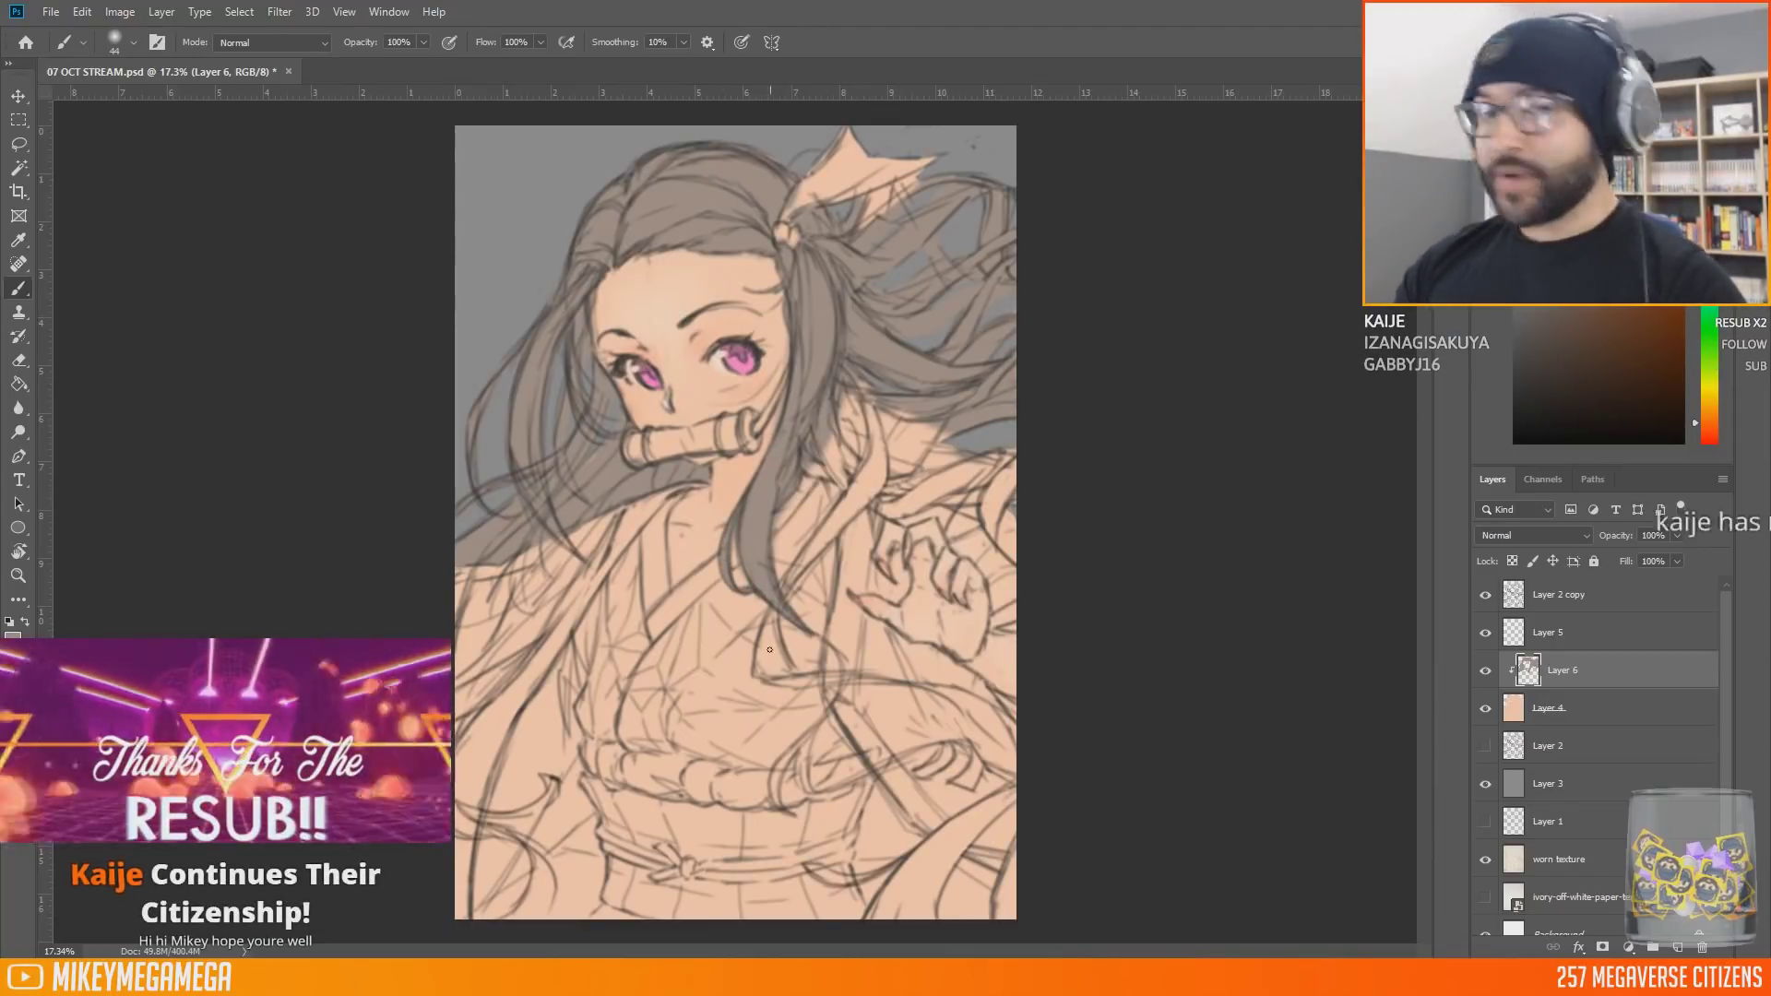
pyautogui.keyDown('alt'); pyautogui.rightClick(796, 678); pyautogui.keyUp('alt')
pyautogui.moveTo(888, 394)
pyautogui.mouseDown()
pyautogui.moveTo(860, 450)
pyautogui.moveTo(867, 508)
pyautogui.moveTo(844, 512)
pyautogui.mouseUp()
pyautogui.moveTo(897, 426)
pyautogui.mouseDown()
pyautogui.moveTo(1010, 462)
pyautogui.moveTo(991, 535)
pyautogui.mouseUp()
pyautogui.moveTo(980, 484)
pyautogui.mouseDown()
pyautogui.moveTo(804, 554)
pyautogui.moveTo(764, 654)
pyautogui.moveTo(798, 687)
pyautogui.moveTo(887, 682)
pyautogui.mouseUp()
# Step: Fill the curling lock ends over the obi and right sleeve grey-brown with a 62 px brush
pyautogui.rightClick(909, 443)
pyautogui.click(941, 476)
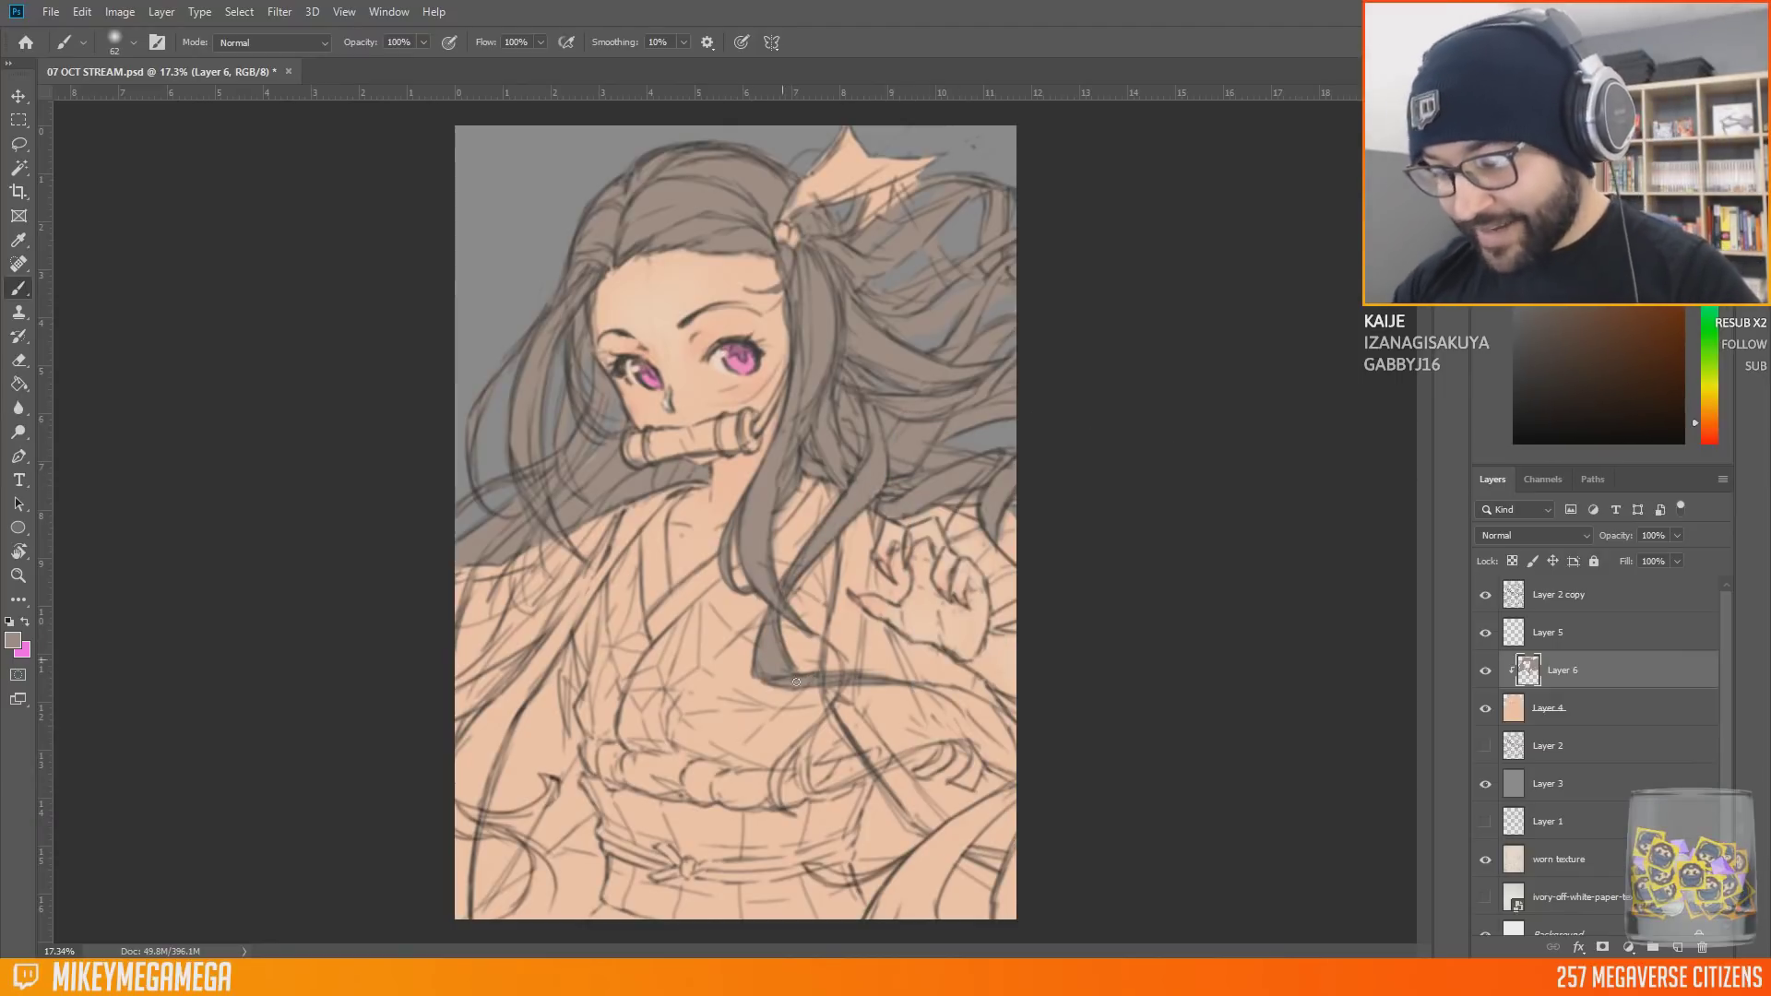
pyautogui.moveTo(777, 807); pyautogui.dragTo(812, 640)
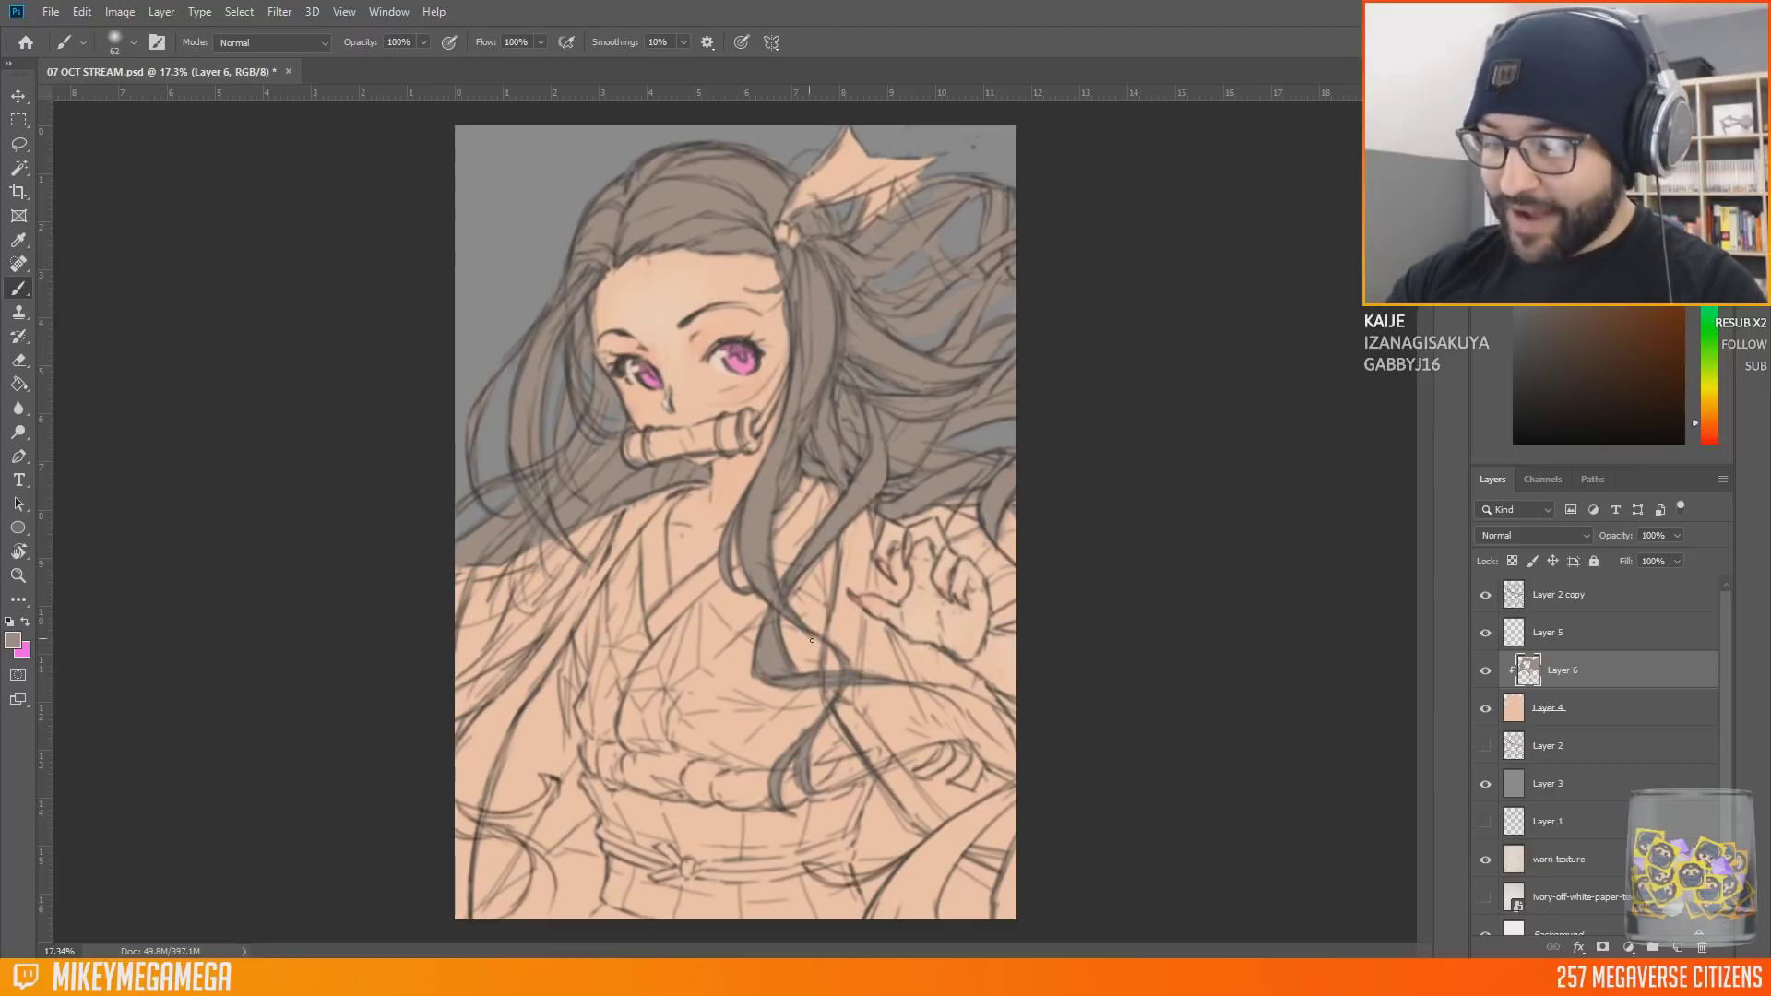
pyautogui.moveTo(924, 770)
pyautogui.mouseDown()
pyautogui.moveTo(968, 751)
pyautogui.moveTo(970, 786)
pyautogui.moveTo(821, 792)
pyautogui.mouseUp()
# Step: Fill the locks over the left shoulder and the hair behind the raised hand with an 86 px brush
pyautogui.rightClick(552, 535)
pyautogui.click(586, 568)
pyautogui.moveTo(553, 545)
pyautogui.mouseDown()
pyautogui.moveTo(567, 567)
pyautogui.moveTo(591, 527)
pyautogui.mouseUp()
pyautogui.moveTo(515, 599)
pyautogui.mouseDown()
pyautogui.moveTo(461, 620)
pyautogui.moveTo(503, 583)
pyautogui.mouseUp()
pyautogui.moveTo(1011, 522); pyautogui.dragTo(1003, 532)
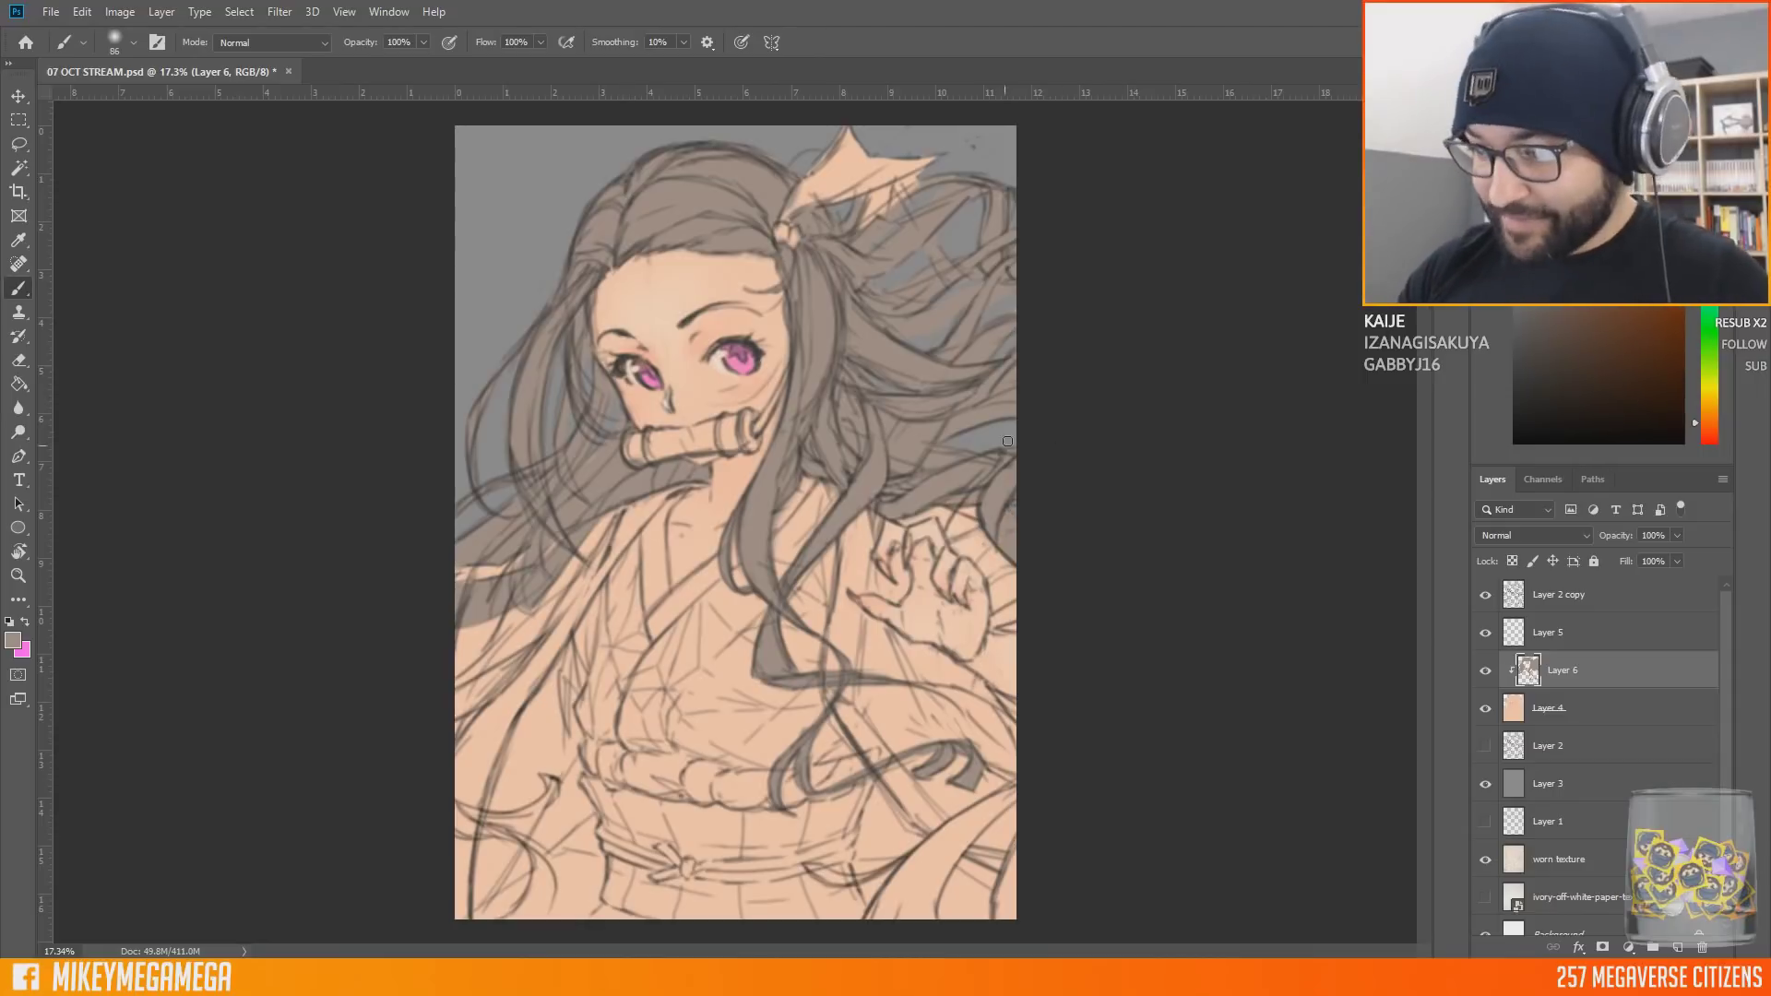
# Step: Fill the lock trailing over the right sleeve, the small curl below the obi and the large lower-right lock
pyautogui.moveTo(934, 692)
pyautogui.mouseDown()
pyautogui.moveTo(1007, 745)
pyautogui.moveTo(1013, 712)
pyautogui.mouseUp()
pyautogui.moveTo(813, 867); pyautogui.dragTo(867, 881)
pyautogui.moveTo(911, 862)
pyautogui.mouseDown()
pyautogui.moveTo(867, 871)
pyautogui.moveTo(901, 930)
pyautogui.moveTo(979, 805)
pyautogui.moveTo(992, 817)
pyautogui.moveTo(923, 916)
pyautogui.moveTo(954, 825)
pyautogui.moveTo(1003, 913)
pyautogui.mouseUp()
# Step: Fill the thin strands running from the left shoulder down along the sleeve with a 59 px brush
pyautogui.rightClick(914, 914)
pyautogui.click(19, 121)
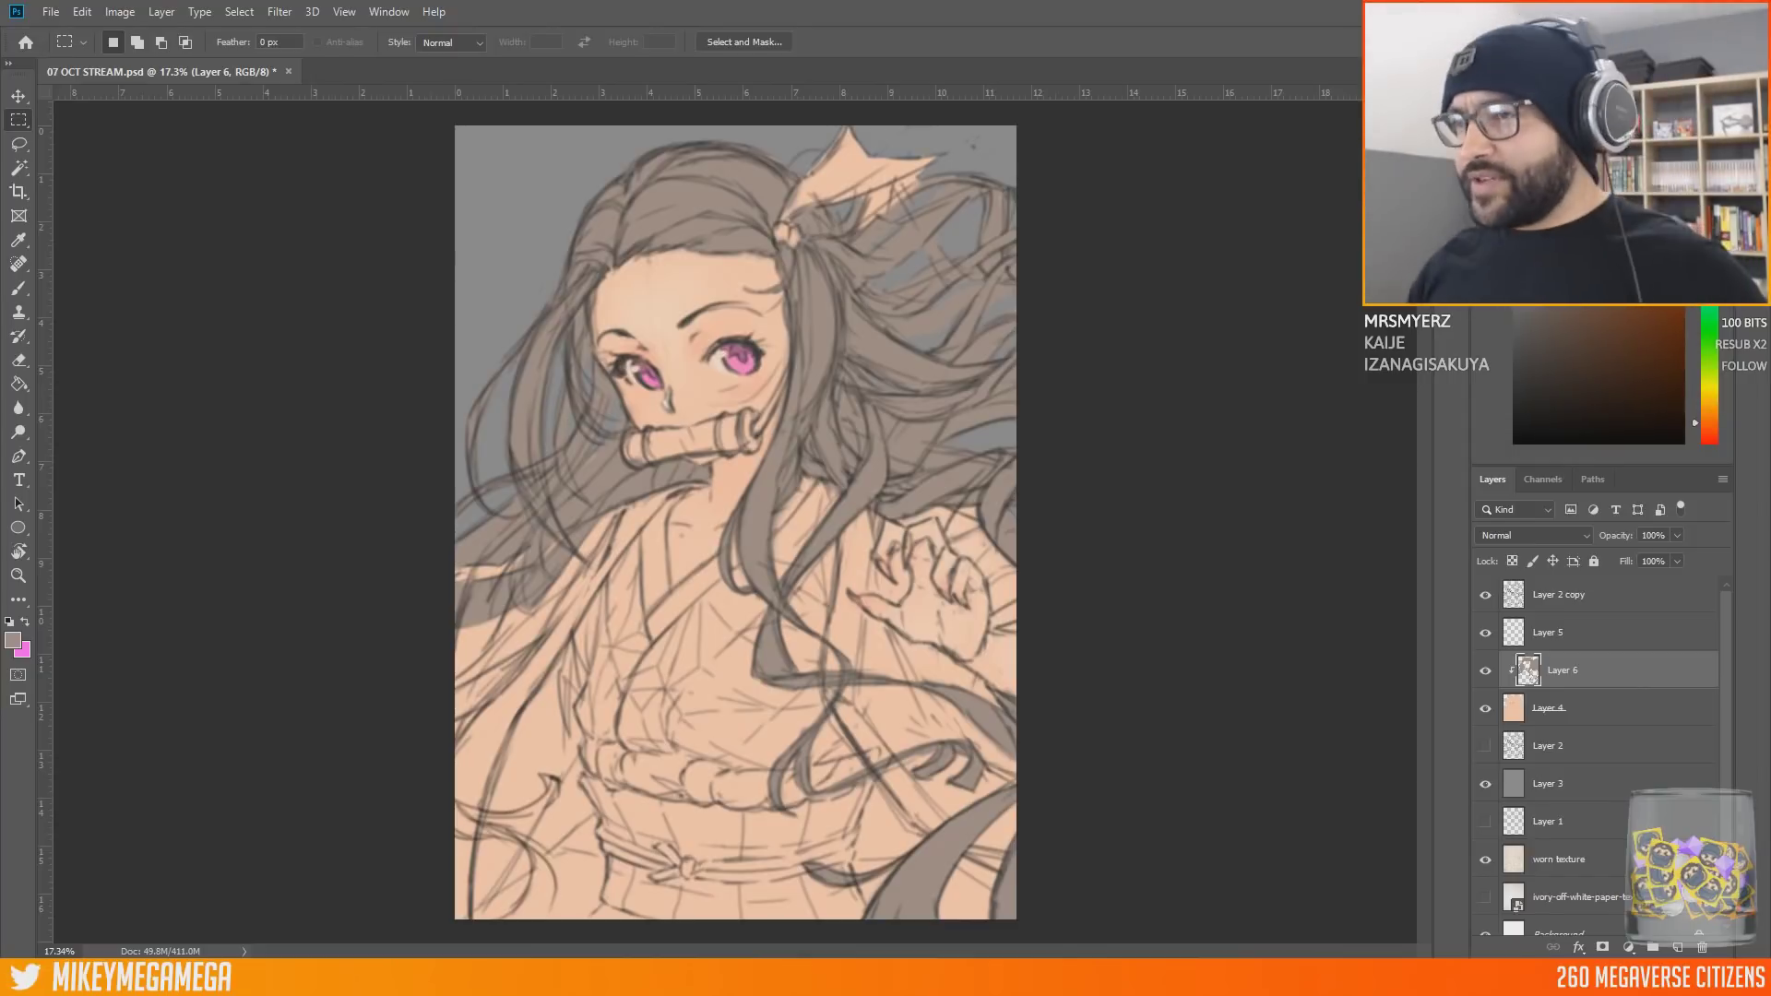
pyautogui.press('b')
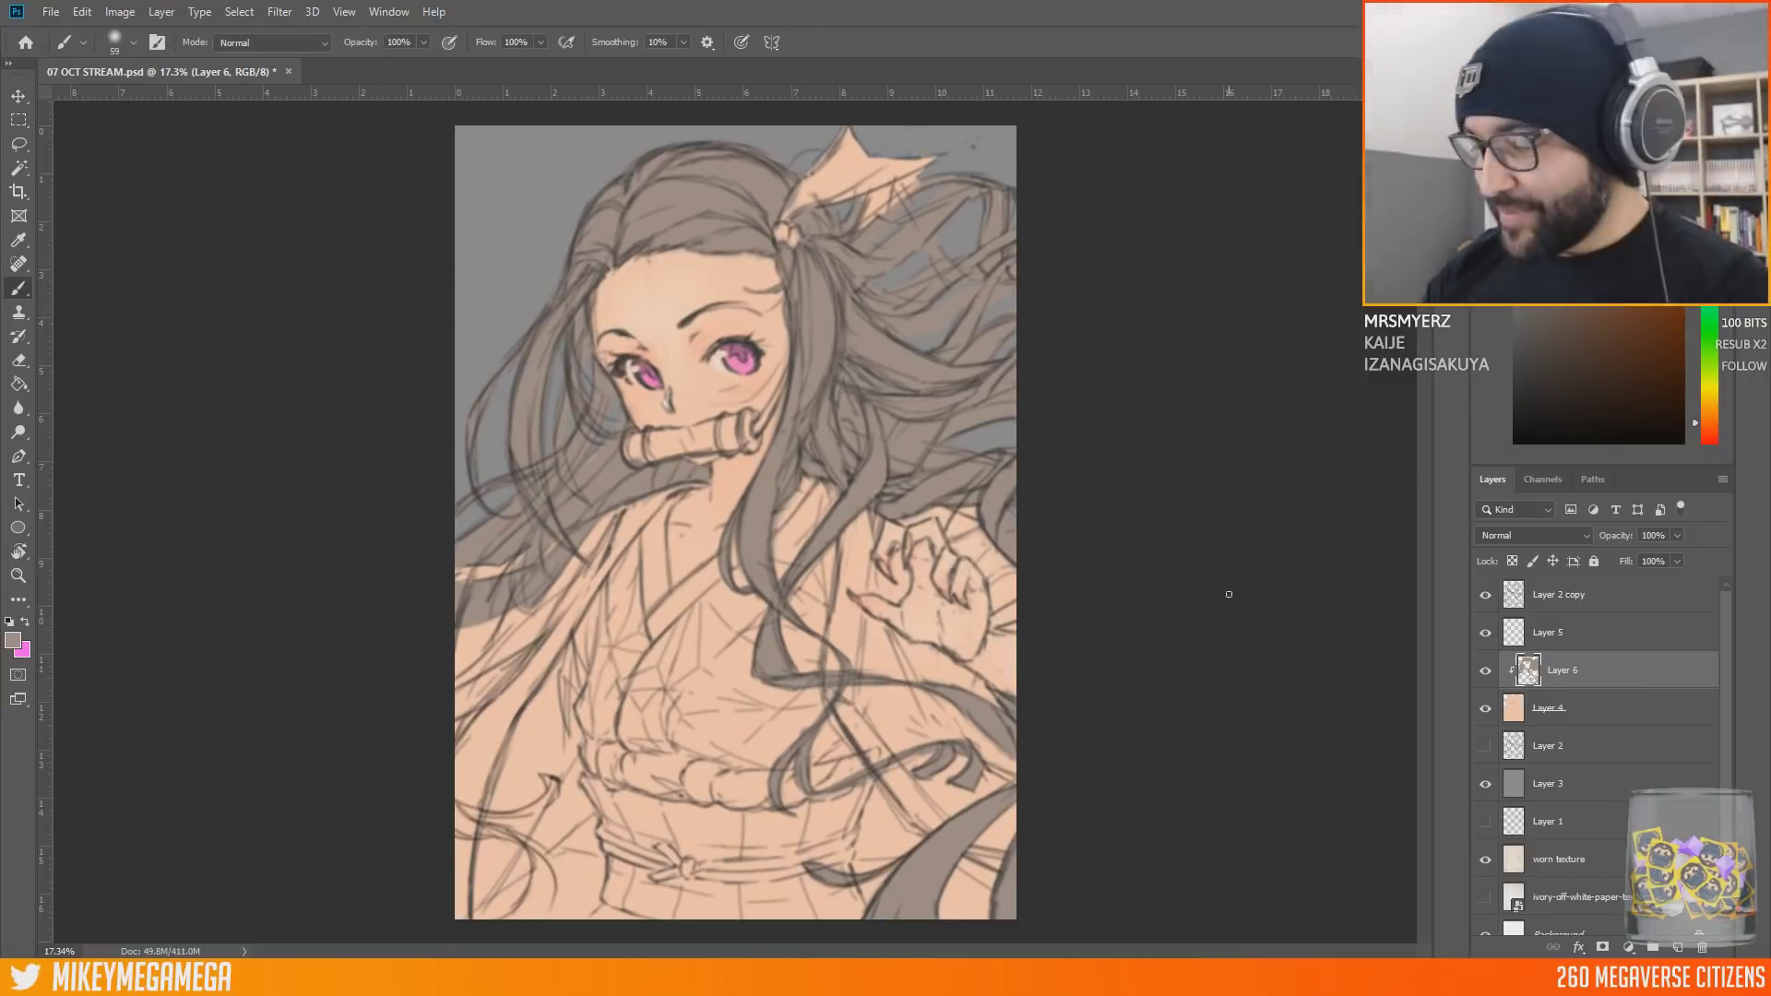
pyautogui.scroll(1, 819, 704)
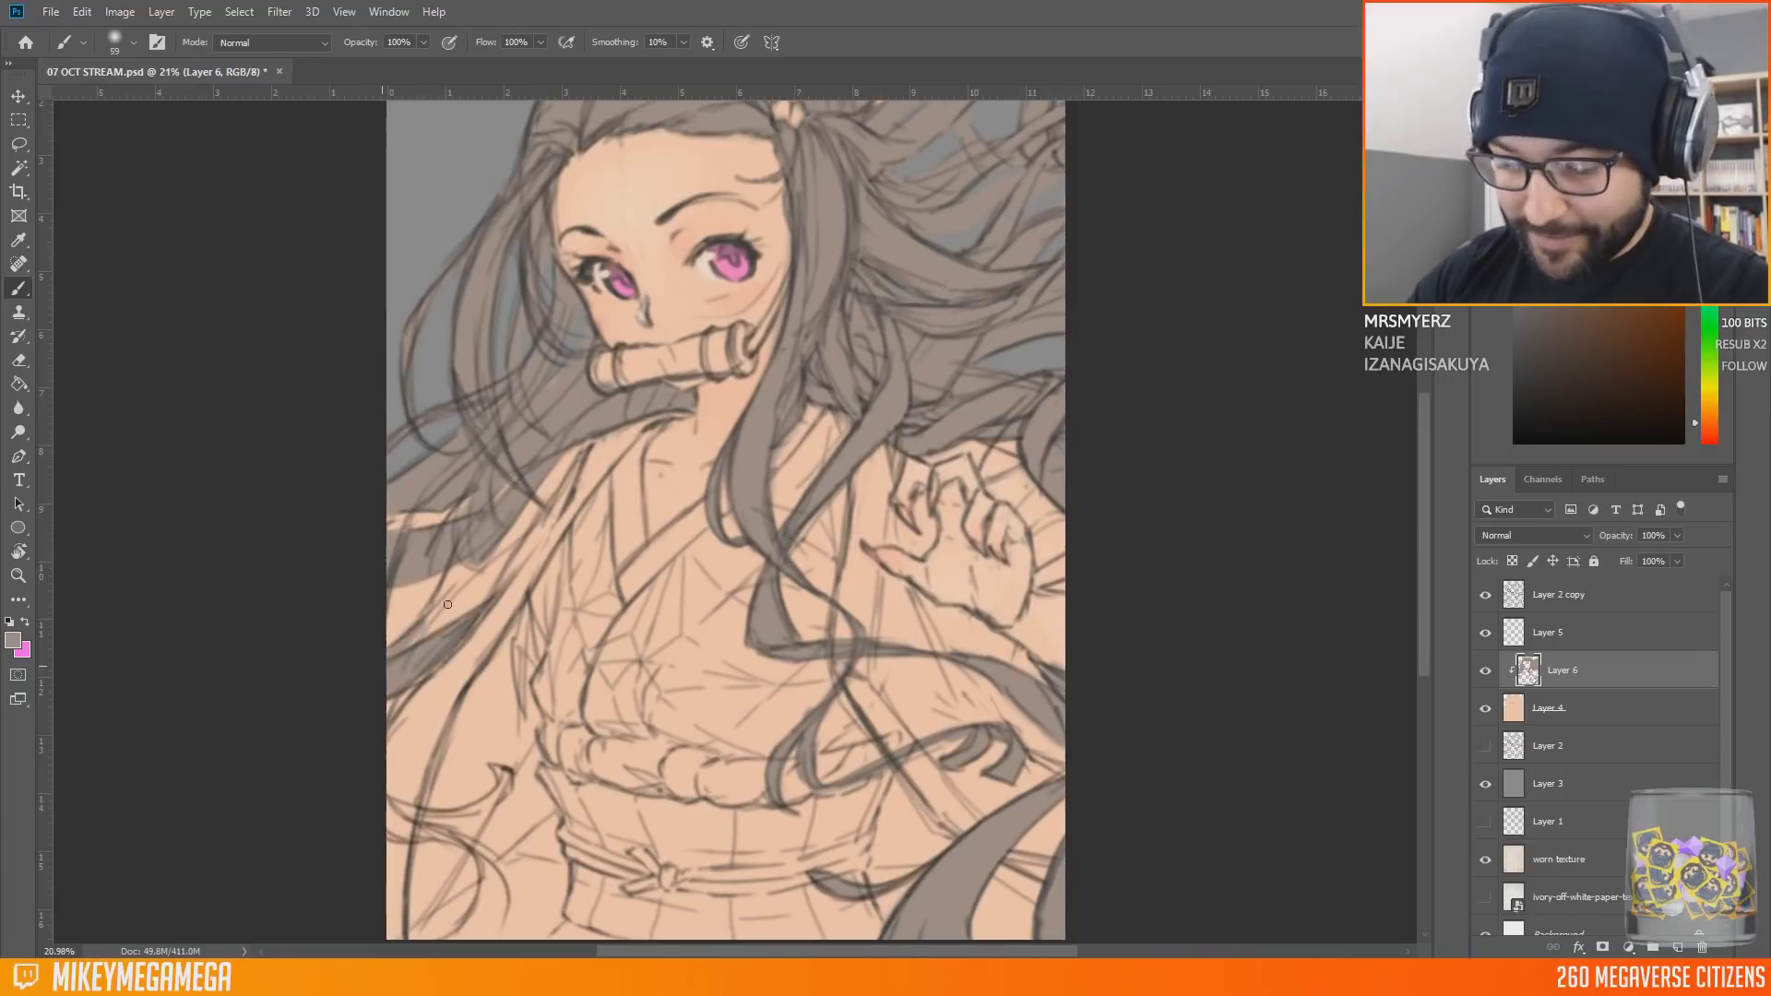
pyautogui.moveTo(564, 479); pyautogui.dragTo(493, 603)
pyautogui.scroll(-2, 572, 461)
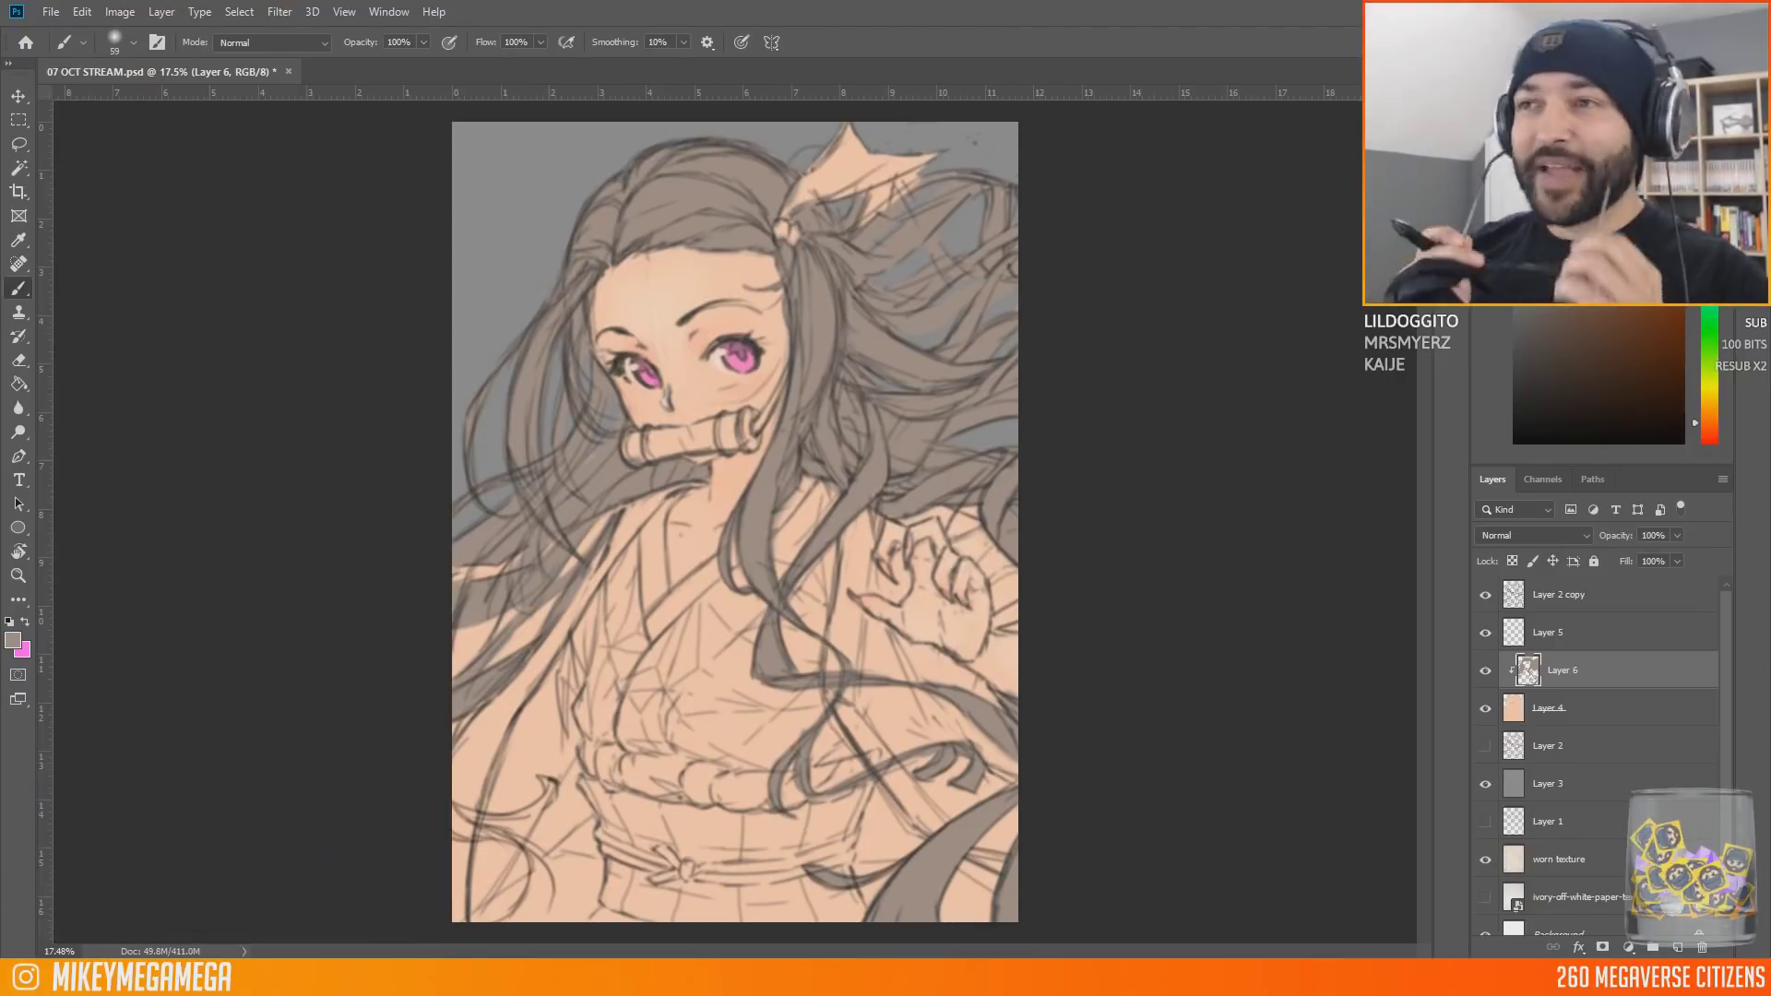
# Step: Paint the curled strands over the lower-left sleeve and the lock reaching the lower edge grey-brown
pyautogui.moveTo(470, 716); pyautogui.dragTo(454, 743)
pyautogui.moveTo(455, 805)
pyautogui.mouseDown()
pyautogui.moveTo(535, 814)
pyautogui.moveTo(553, 783)
pyautogui.mouseUp()
pyautogui.moveTo(455, 810)
pyautogui.mouseDown()
pyautogui.moveTo(461, 830)
pyautogui.moveTo(488, 826)
pyautogui.mouseUp()
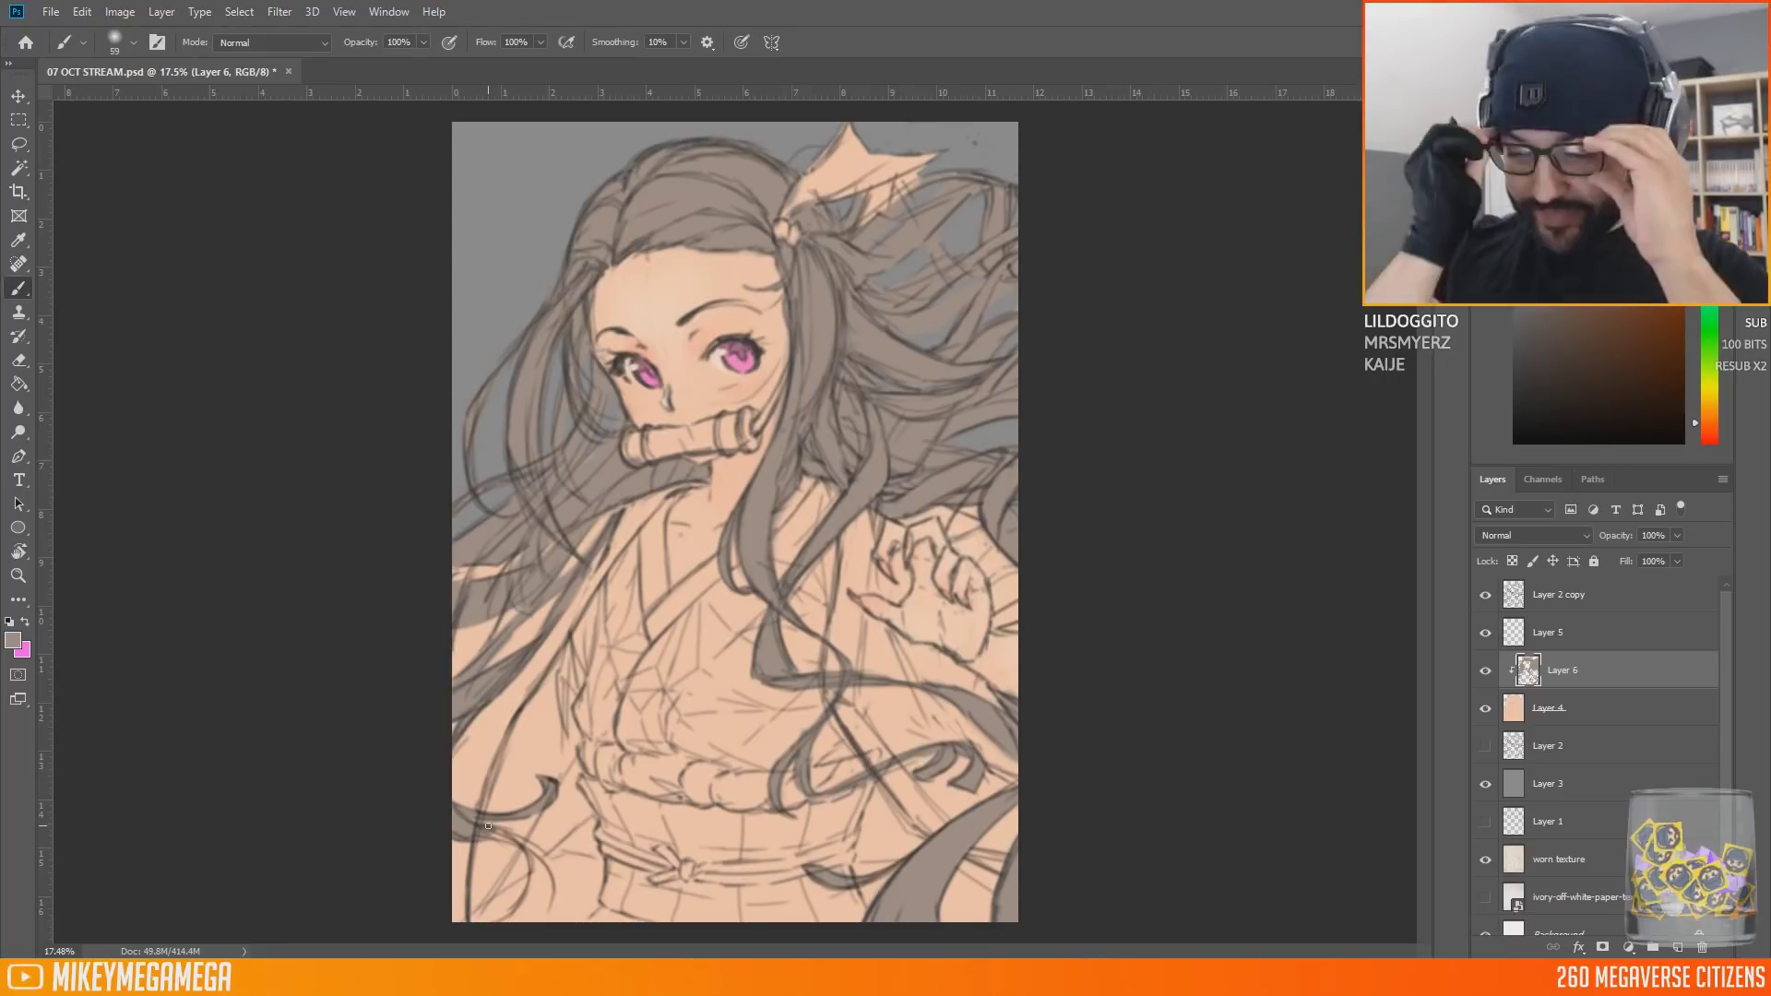
pyautogui.moveTo(505, 920)
pyautogui.mouseDown()
pyautogui.moveTo(543, 887)
pyautogui.moveTo(506, 823)
pyautogui.mouseUp()
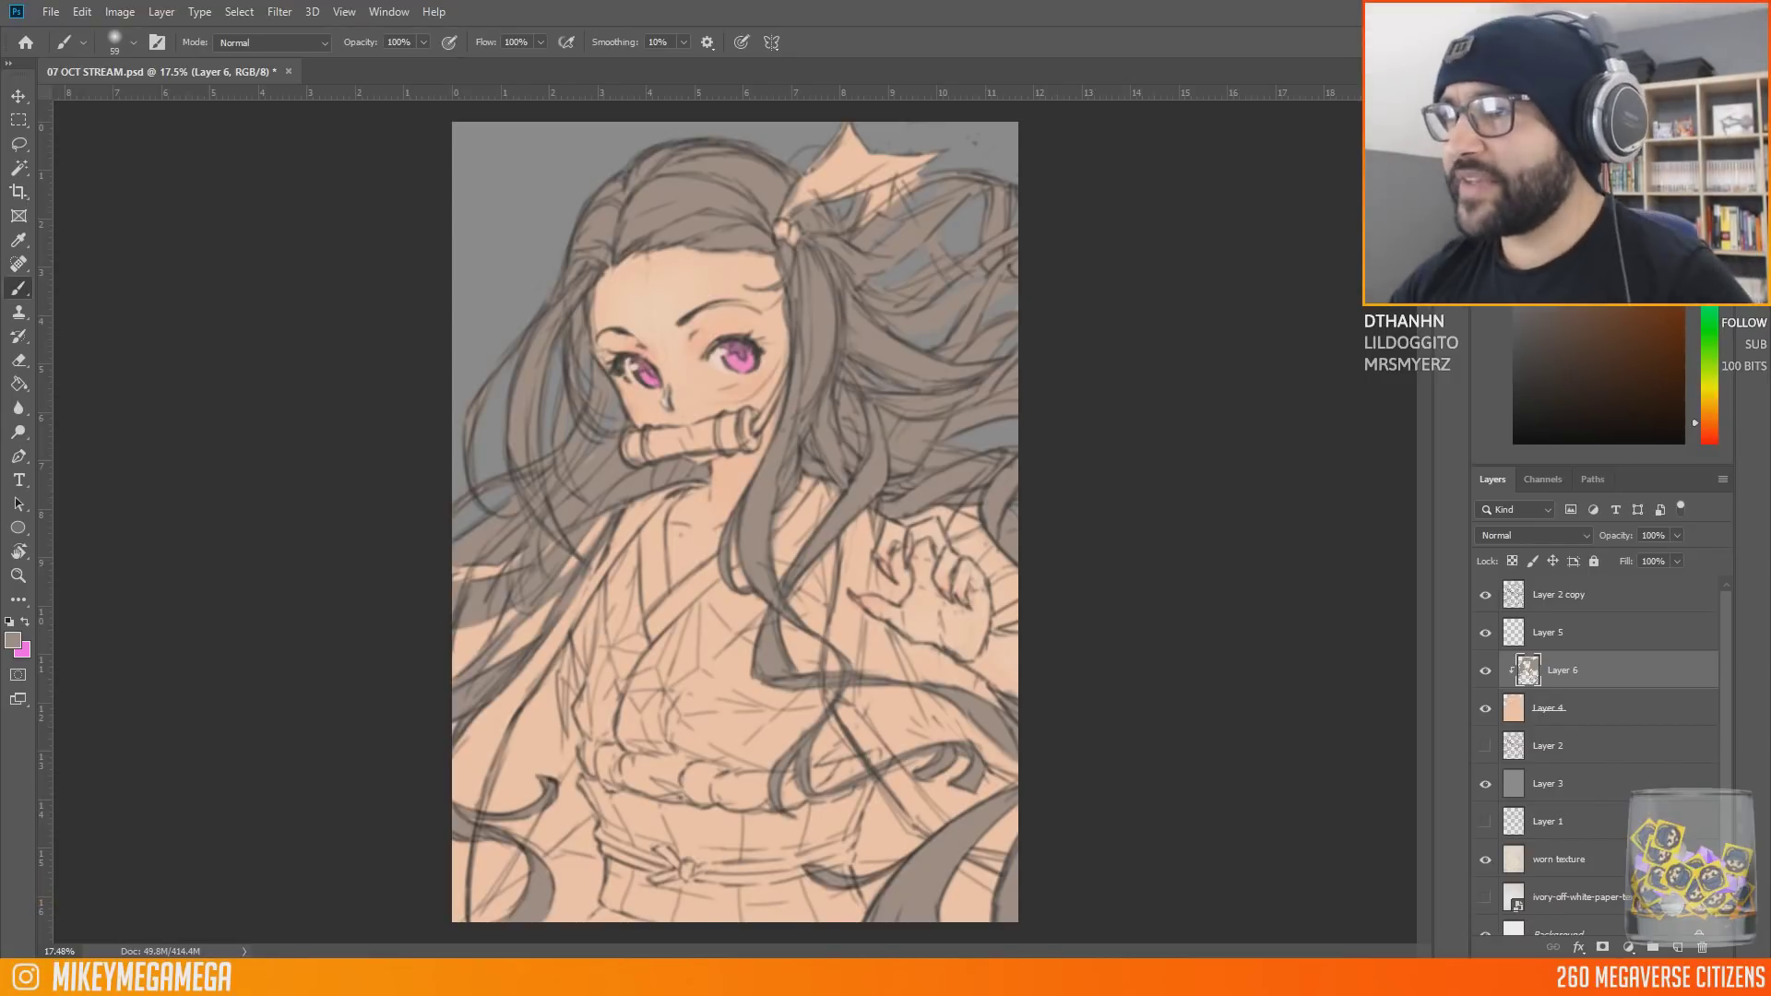
pyautogui.click(81, 12)
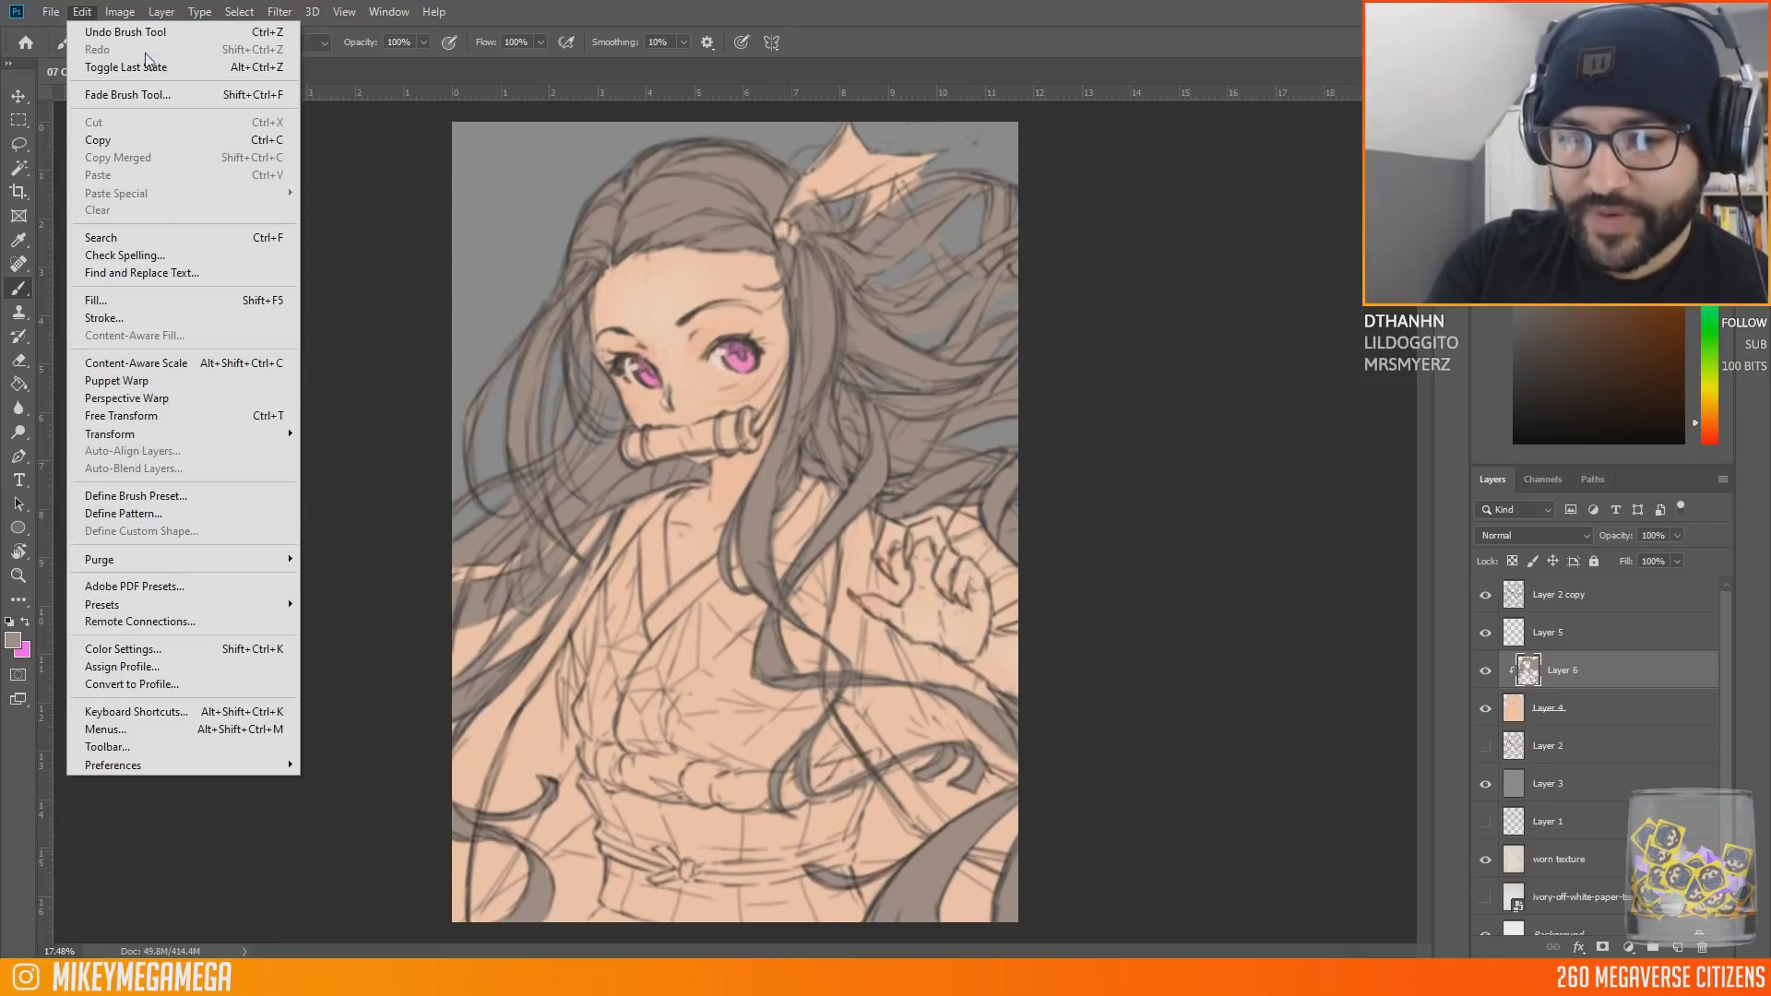
pyautogui.press('Escape')
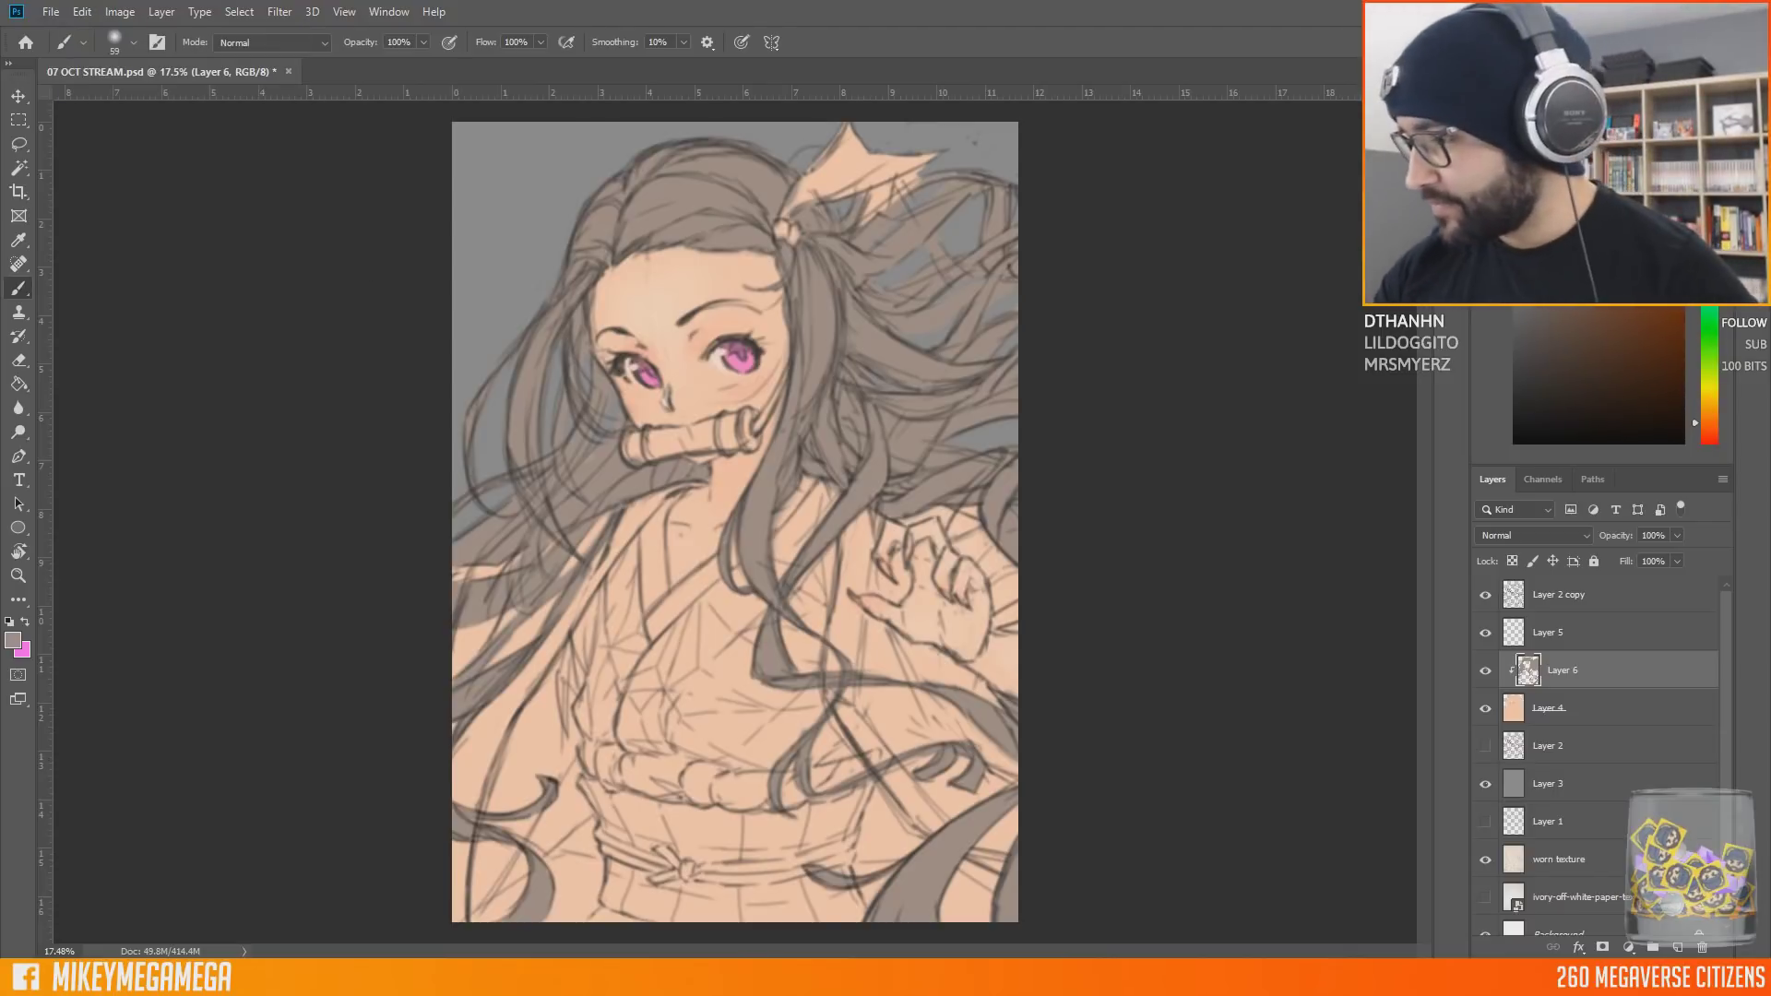
# Step: Add a new empty layer above the hair layer and clip it to the base below
pyautogui.rightClick(567, 472)
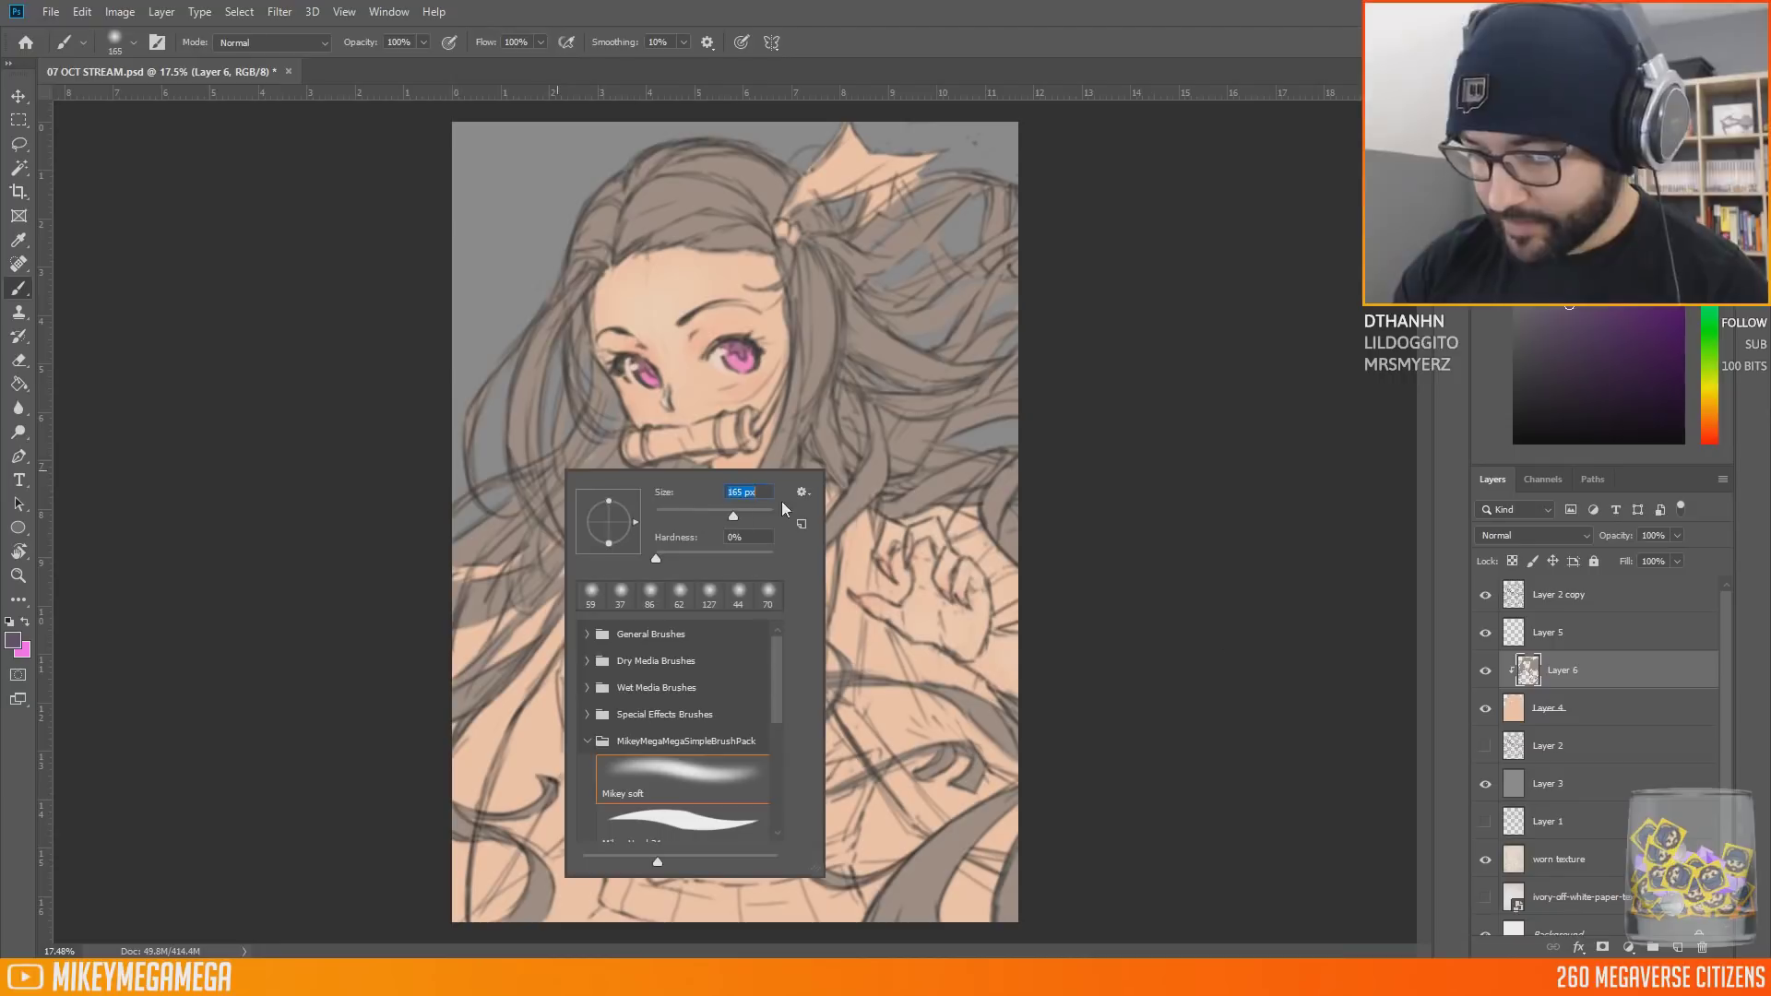
pyautogui.hotkey('ctrl', 'shift', 'alt', 'n')
pyautogui.rightClick(1611, 672)
pyautogui.click(1476, 429)
# Step: Select the painted hair on Layer 6 by wand-selecting the empty area and inverting the selection
pyautogui.press('w')
pyautogui.hotkey('alt', '[')
pyautogui.click(1004, 140)
pyautogui.click(238, 12)
pyautogui.click(255, 87)
pyautogui.click(18, 288)
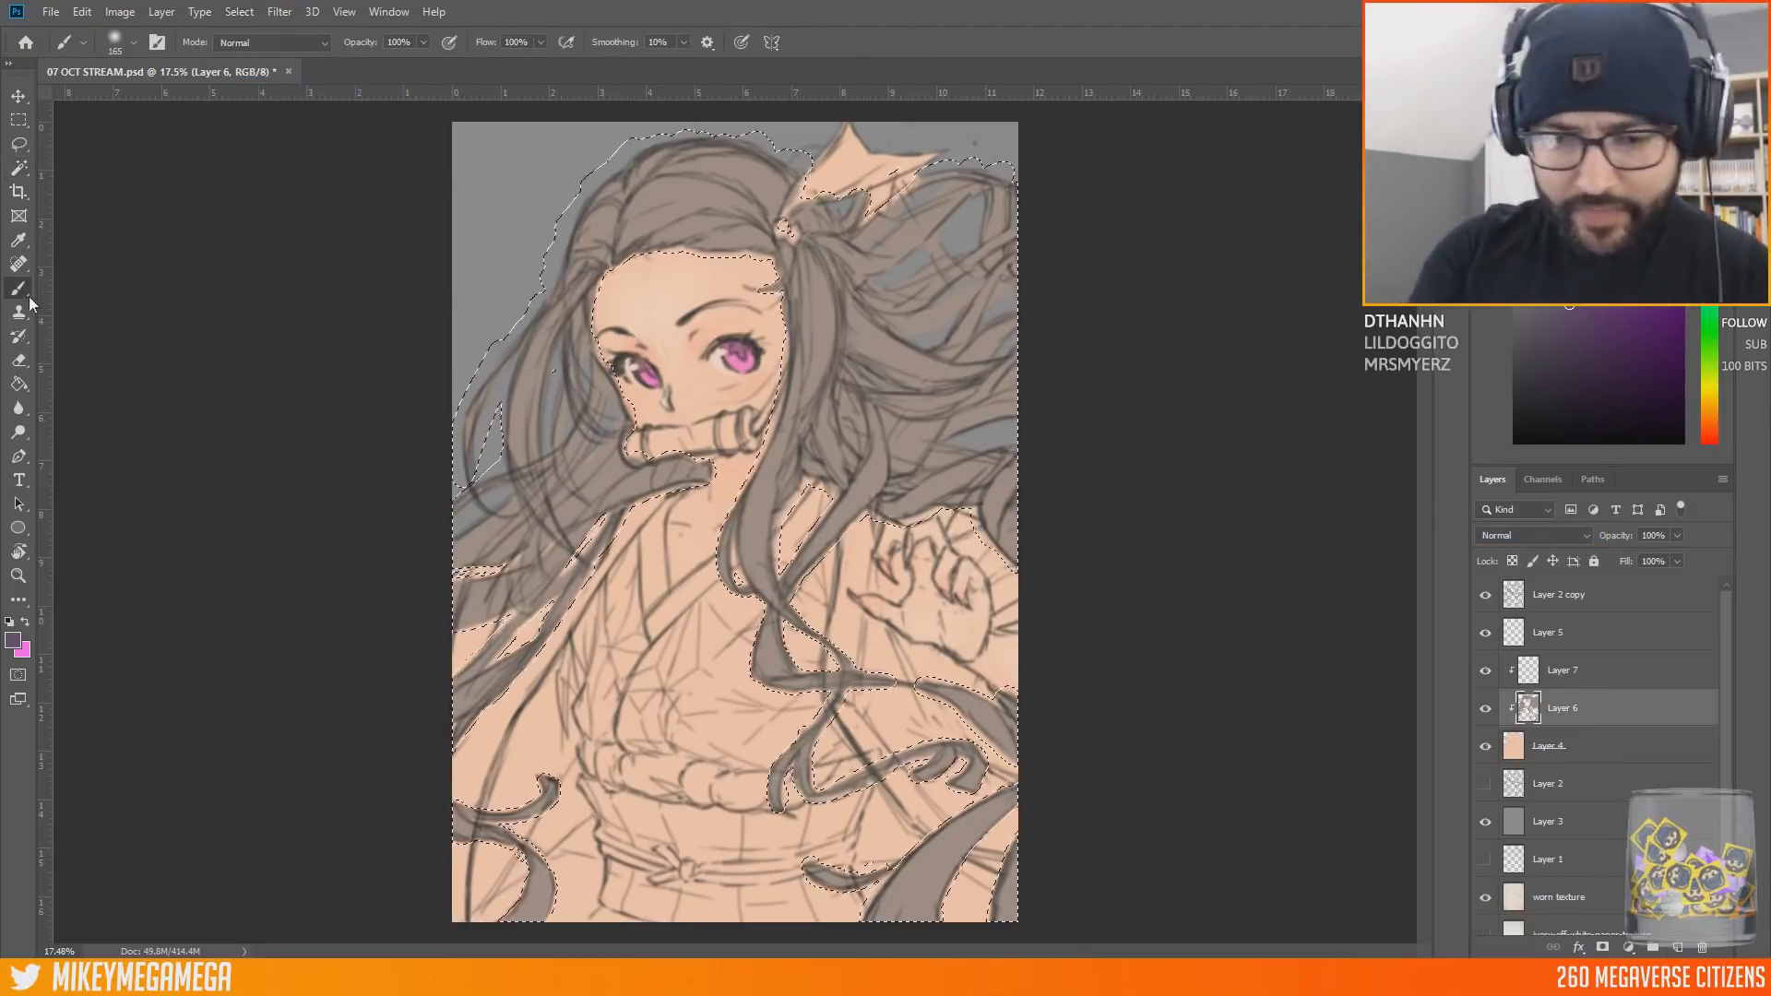
# Step: Paint the lock ends over both sleeves and the lower curls dark purple with a soft 511 px brush
pyautogui.rightClick(815, 466)
pyautogui.click(1011, 512)
pyautogui.click(1019, 513)
pyautogui.moveTo(540, 794)
pyautogui.mouseDown()
pyautogui.moveTo(526, 902)
pyautogui.moveTo(480, 816)
pyautogui.mouseUp()
pyautogui.moveTo(466, 747); pyautogui.dragTo(526, 655)
pyautogui.rightClick(614, 589)
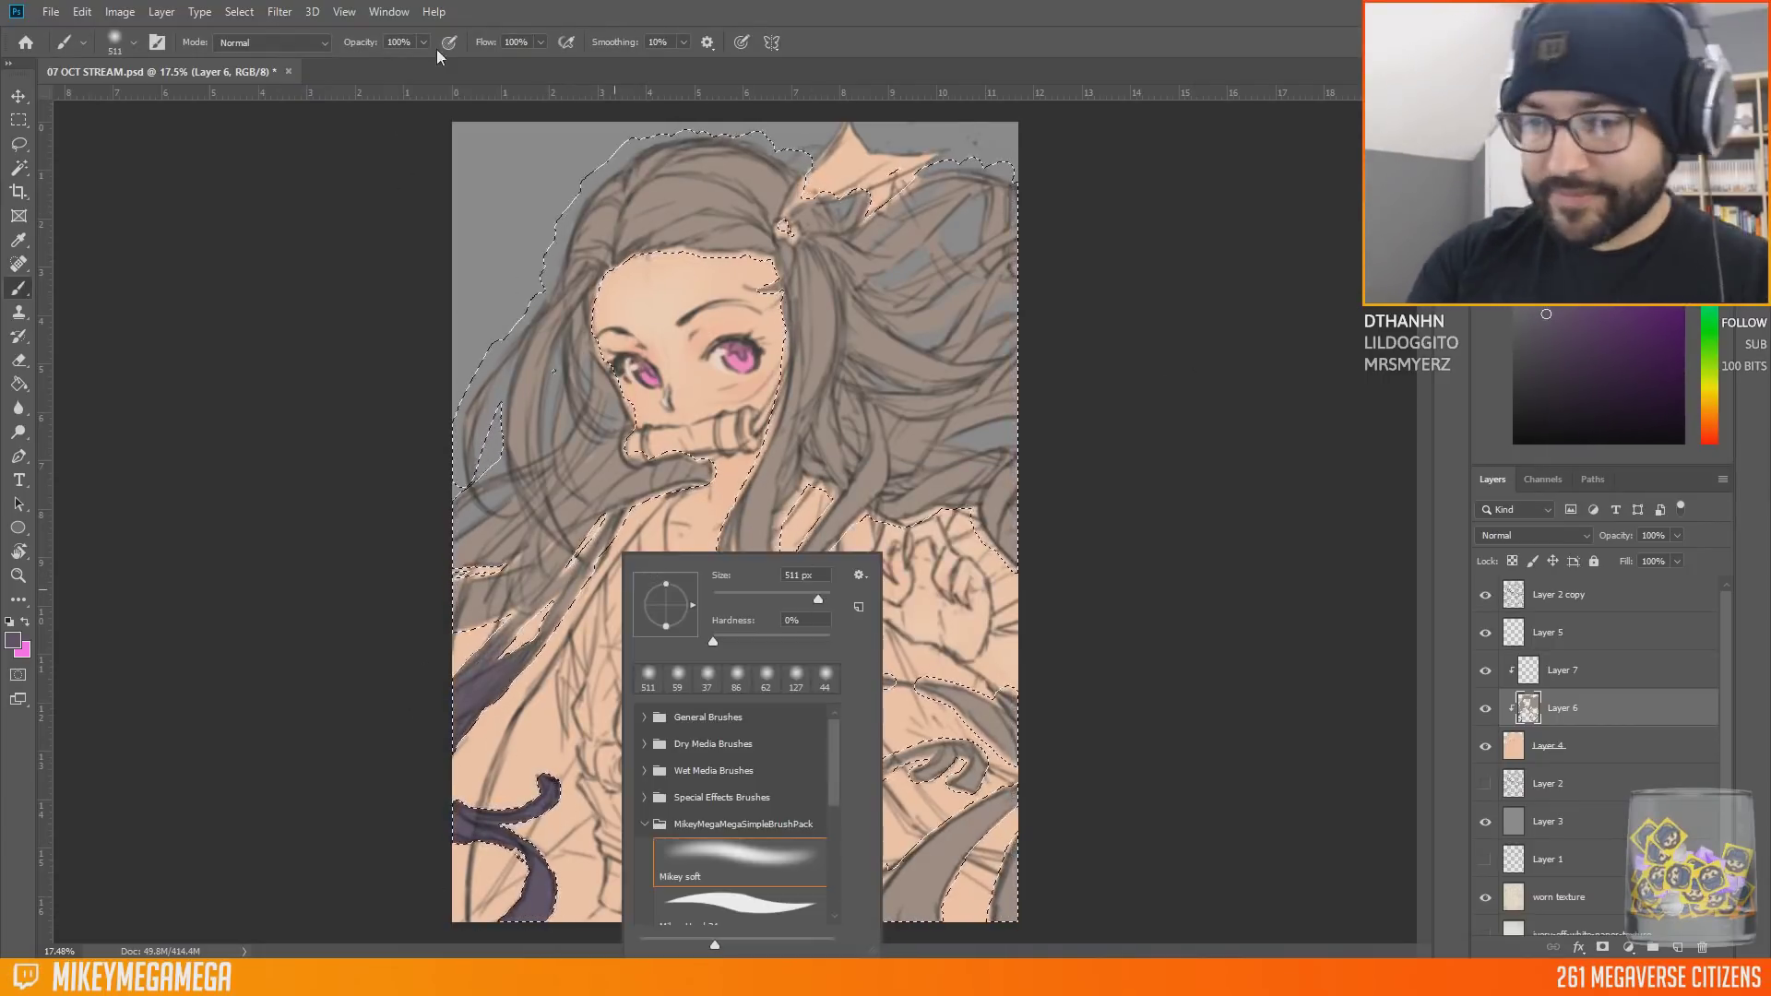
# Step: Blend the purple up into the hair using a very large soft brush at 22% opacity, undoing the excess stroke
pyautogui.moveTo(423, 42); pyautogui.dragTo(359, 62)
pyautogui.rightClick(821, 396)
pyautogui.click(1029, 407)
pyautogui.moveTo(944, 554)
pyautogui.mouseDown()
pyautogui.moveTo(692, 765)
pyautogui.moveTo(929, 629)
pyautogui.moveTo(791, 395)
pyautogui.mouseUp()
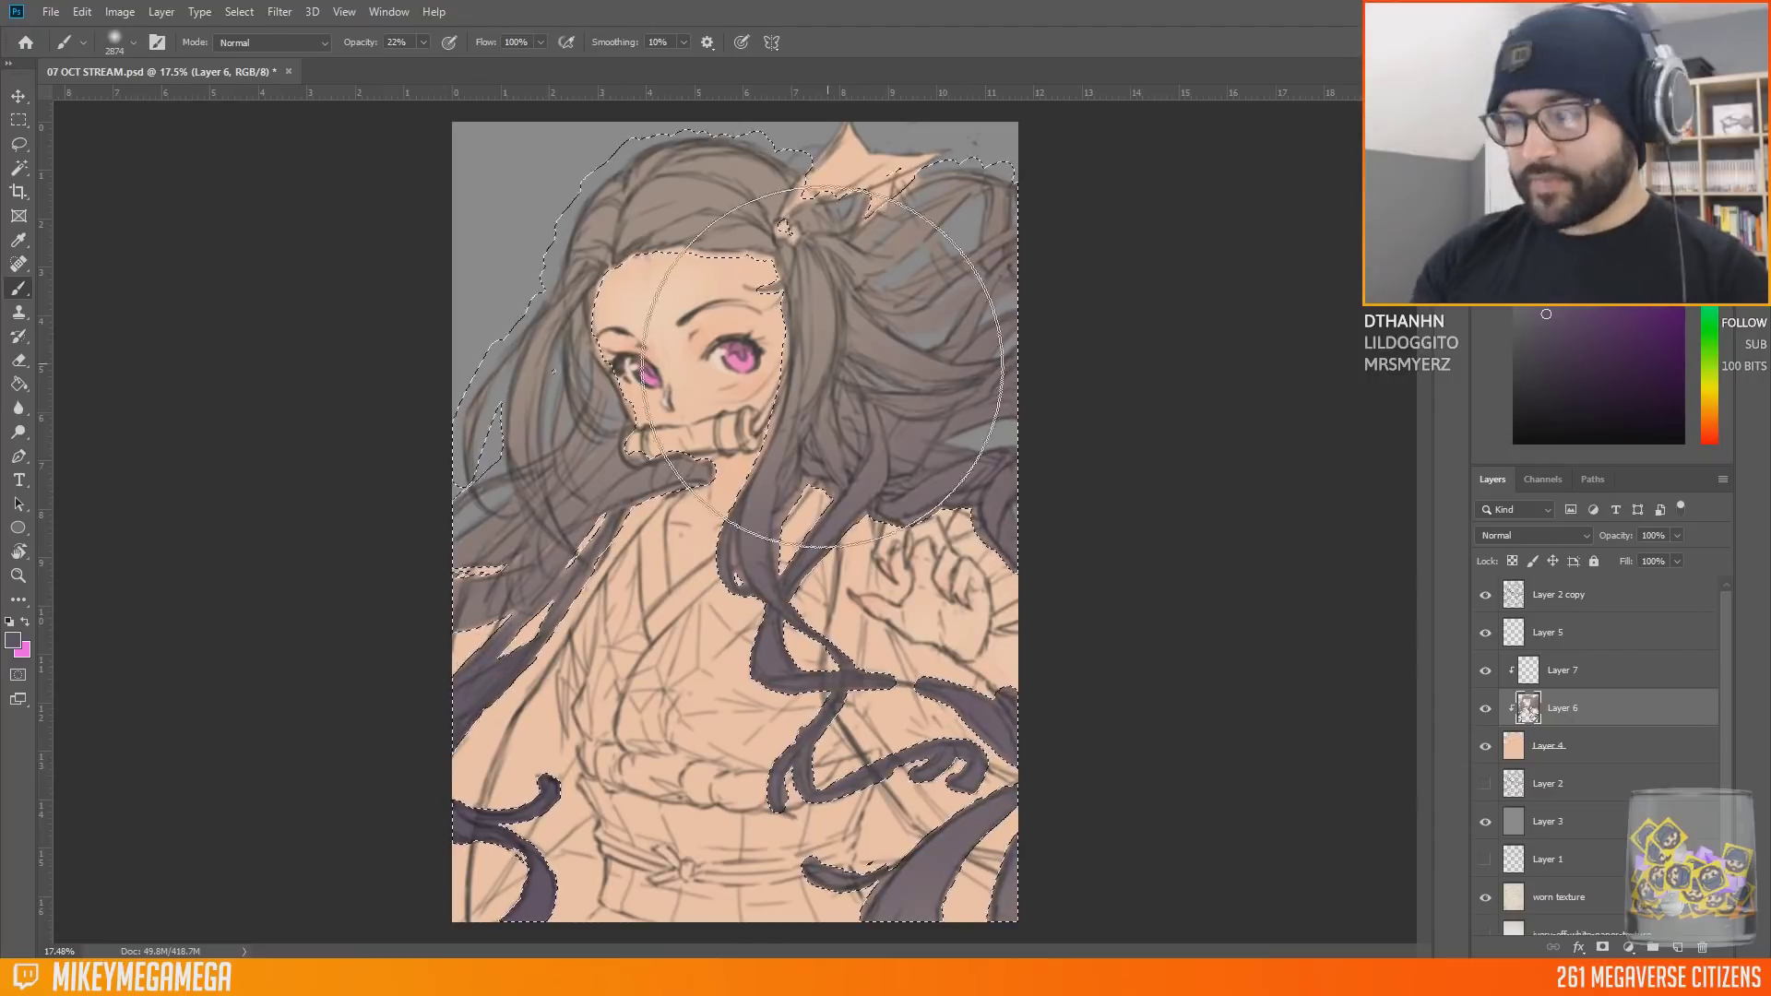
pyautogui.hotkey('ctrl', 'z')
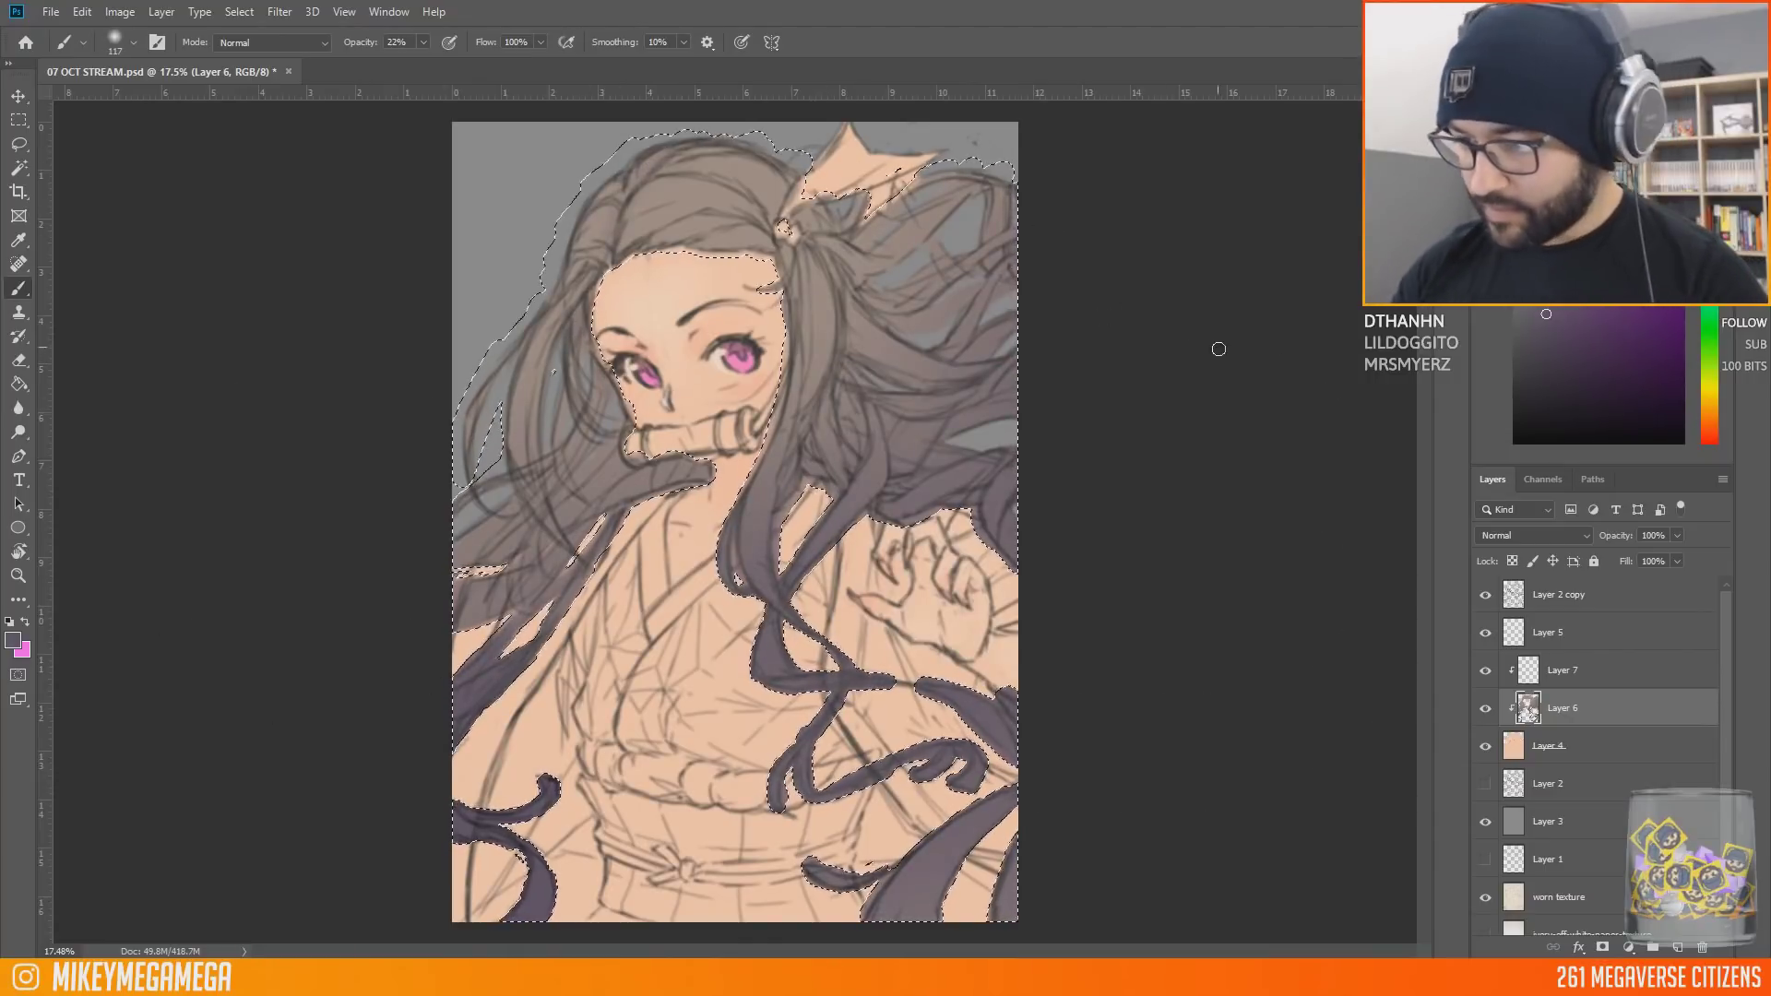
# Step: Clear the hair selection and save the document
pyautogui.hotkey('ctrl', 'd')
pyautogui.press('m')
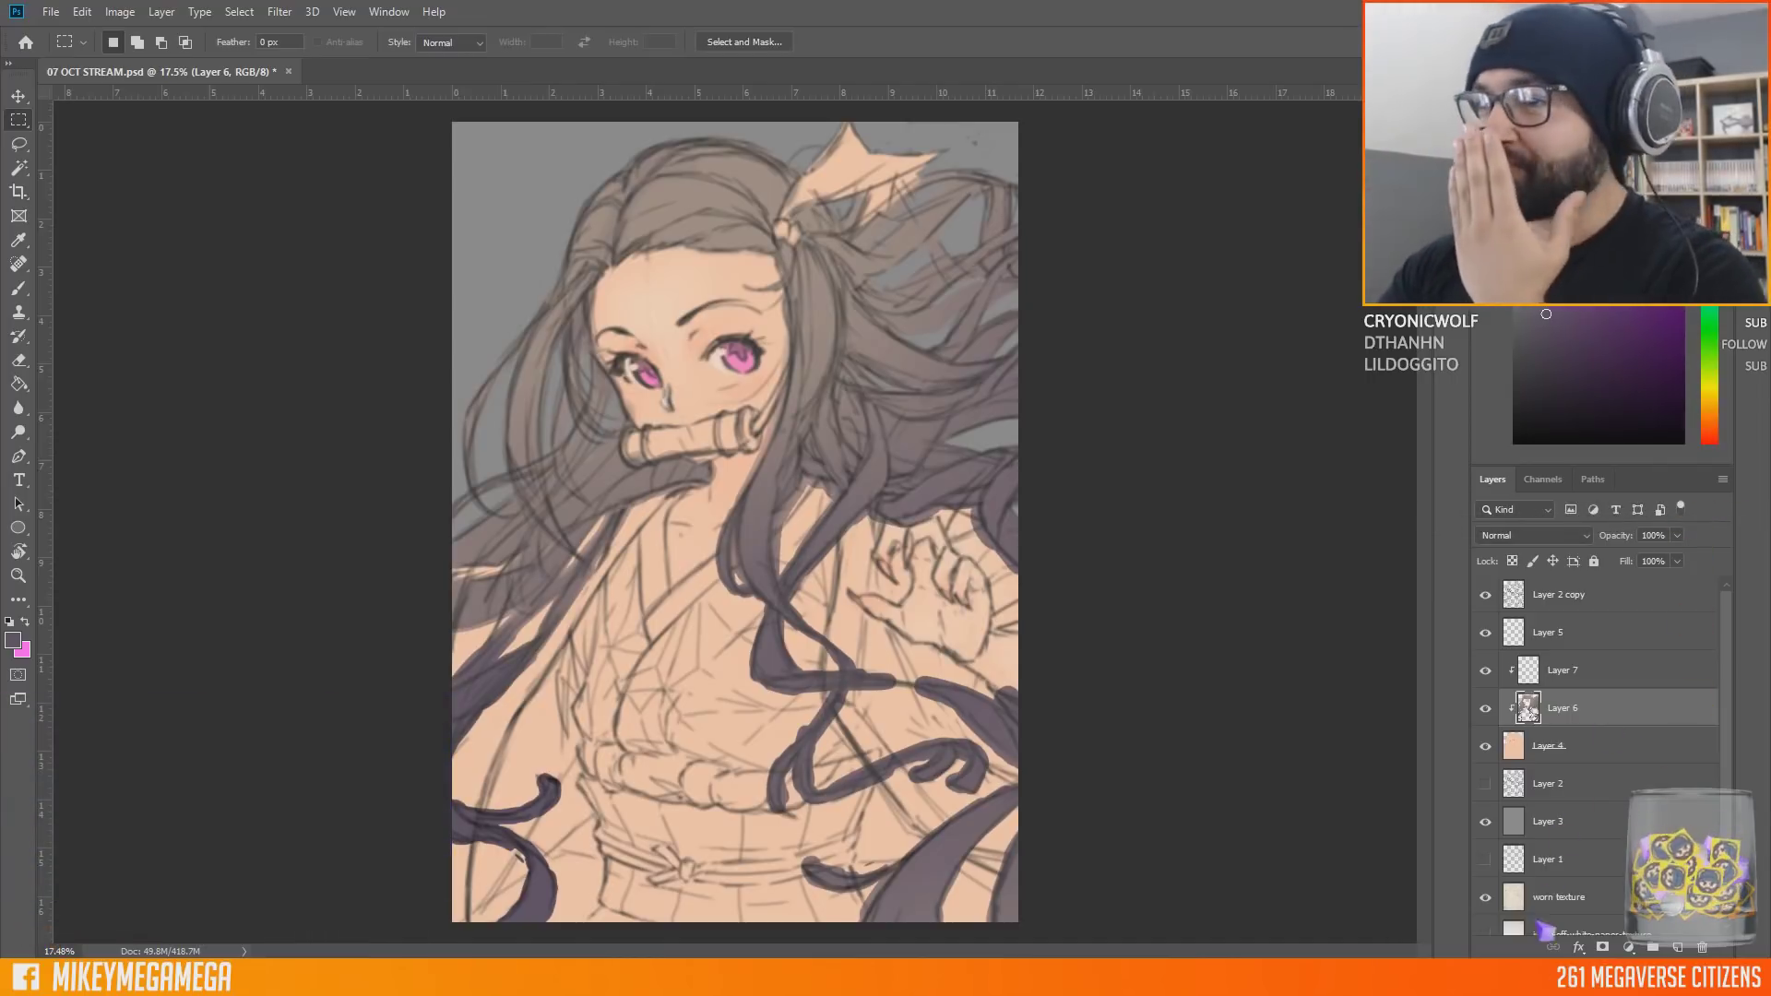
pyautogui.hotkey('ctrl', 's')
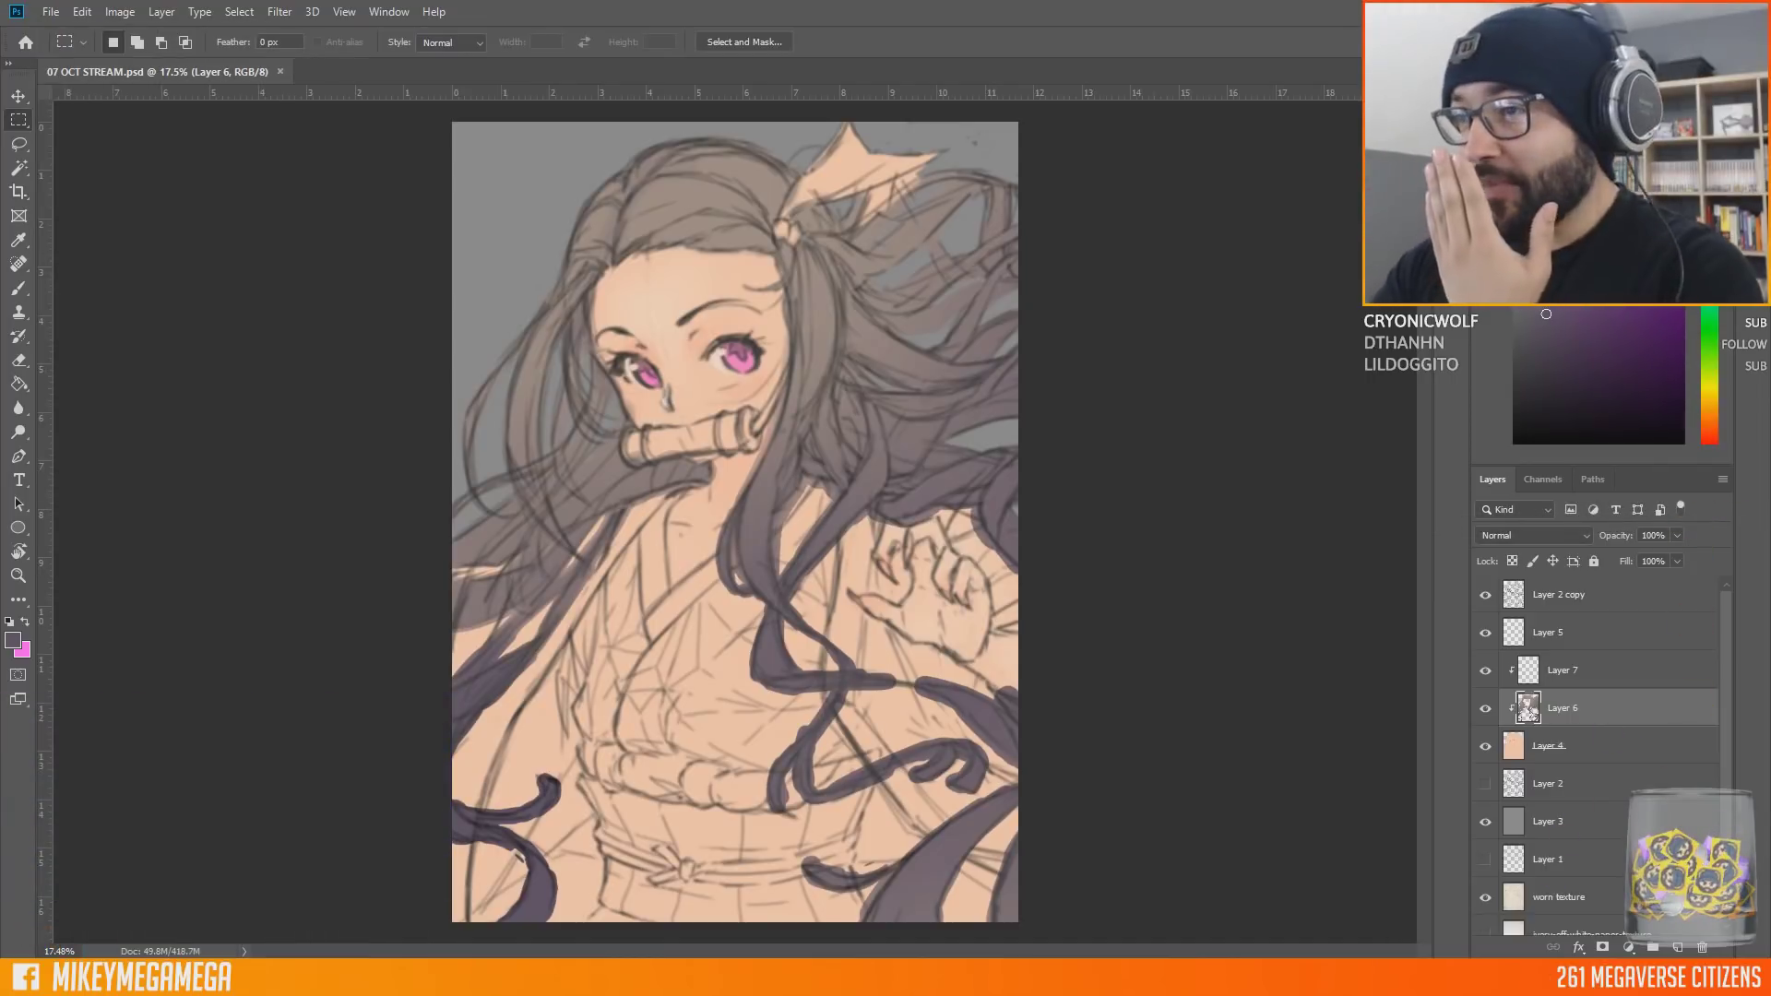
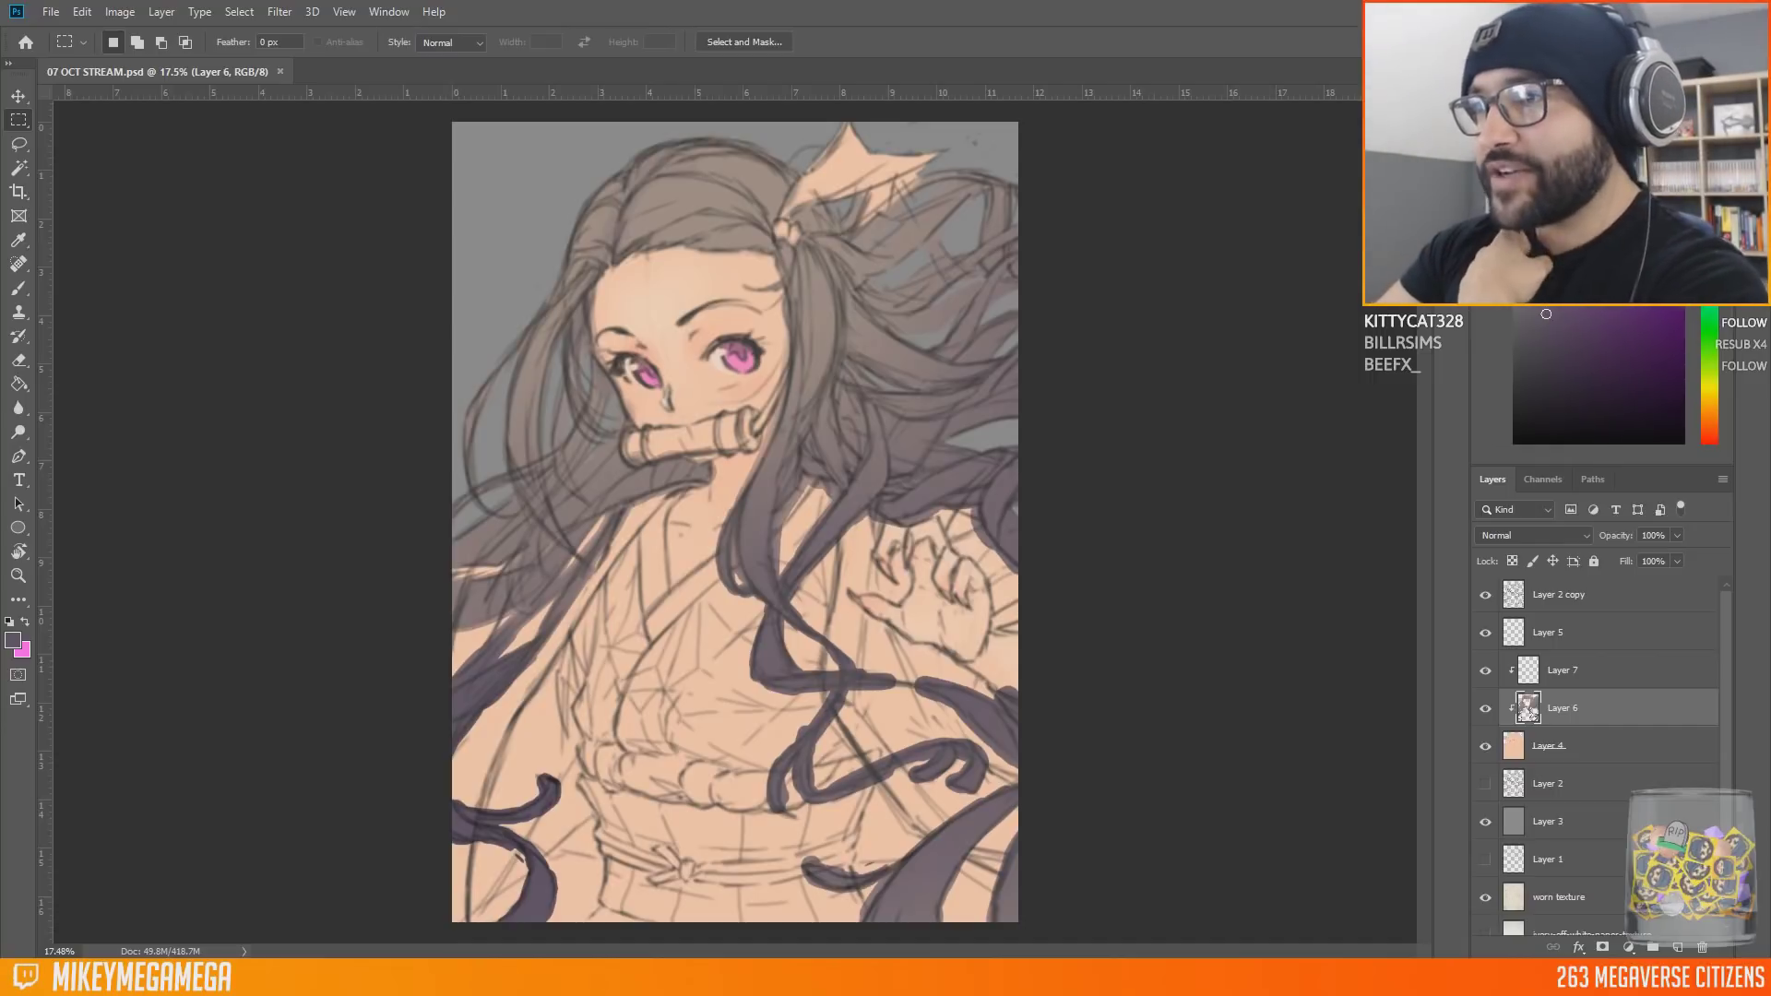
# Step: View the Instagram post of painted miniatures in the browser, and return to the painting
pyautogui.moveTo(1770, 147); pyautogui.dragTo(506, 87)
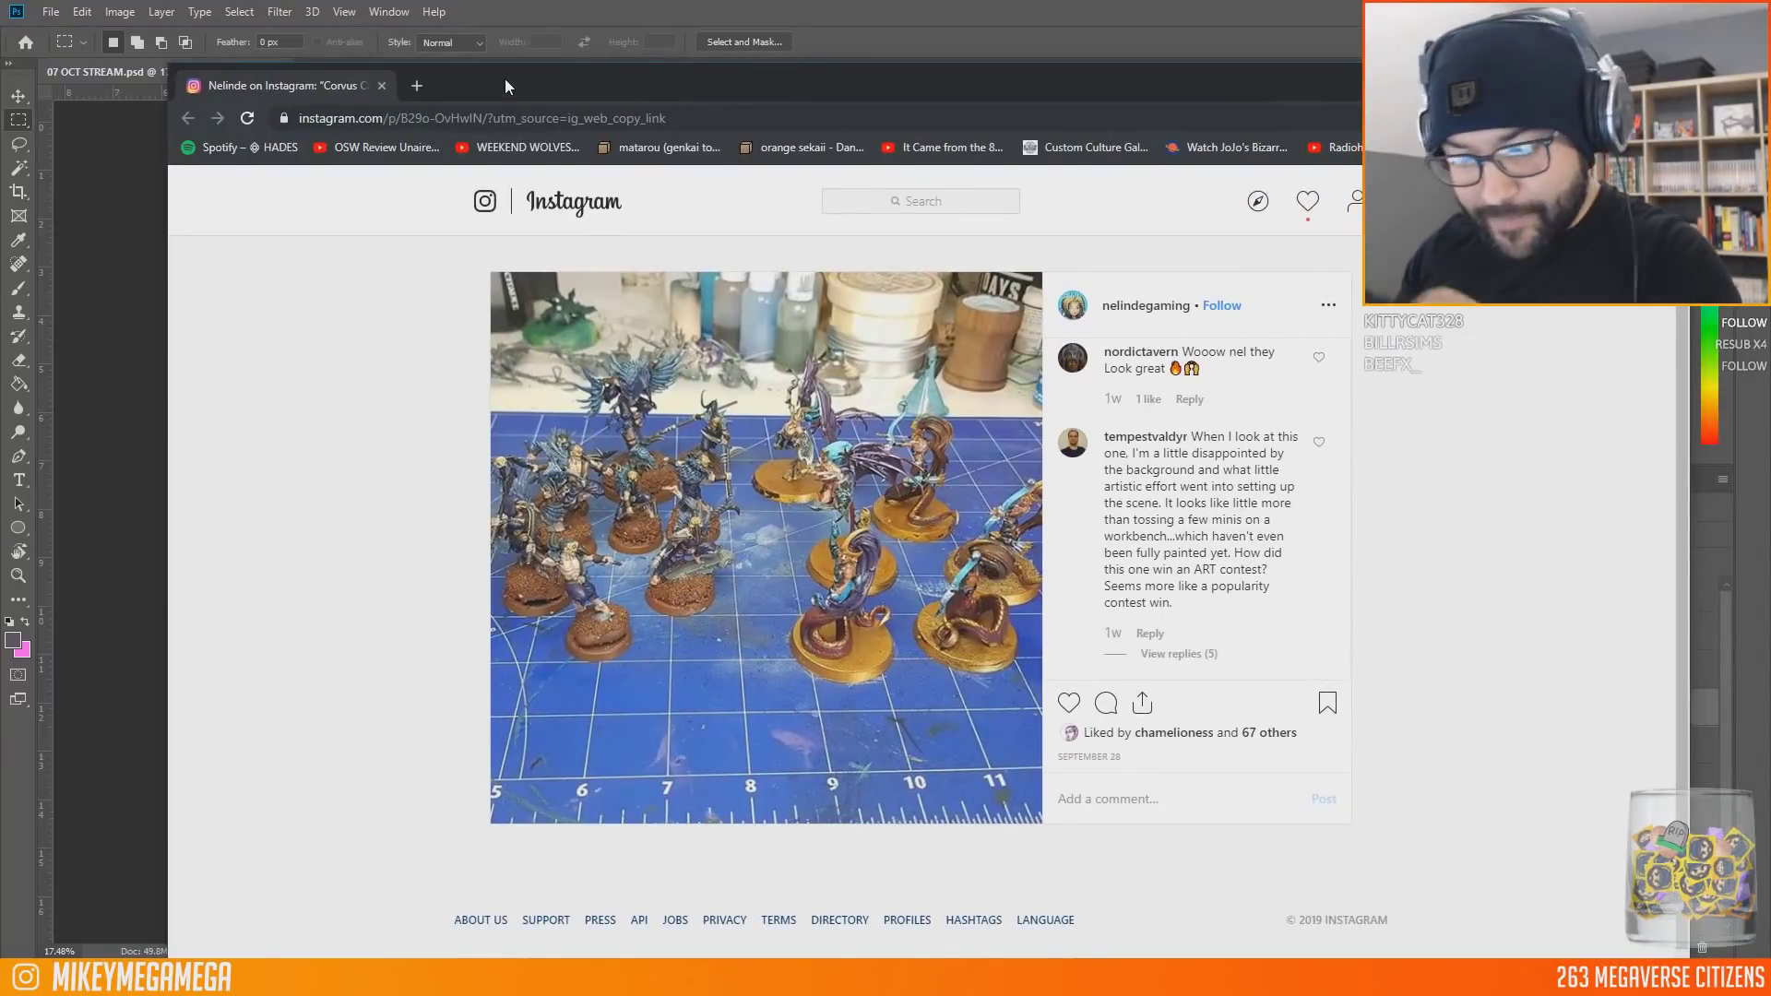
pyautogui.moveTo(505, 79); pyautogui.dragTo(1769, 79)
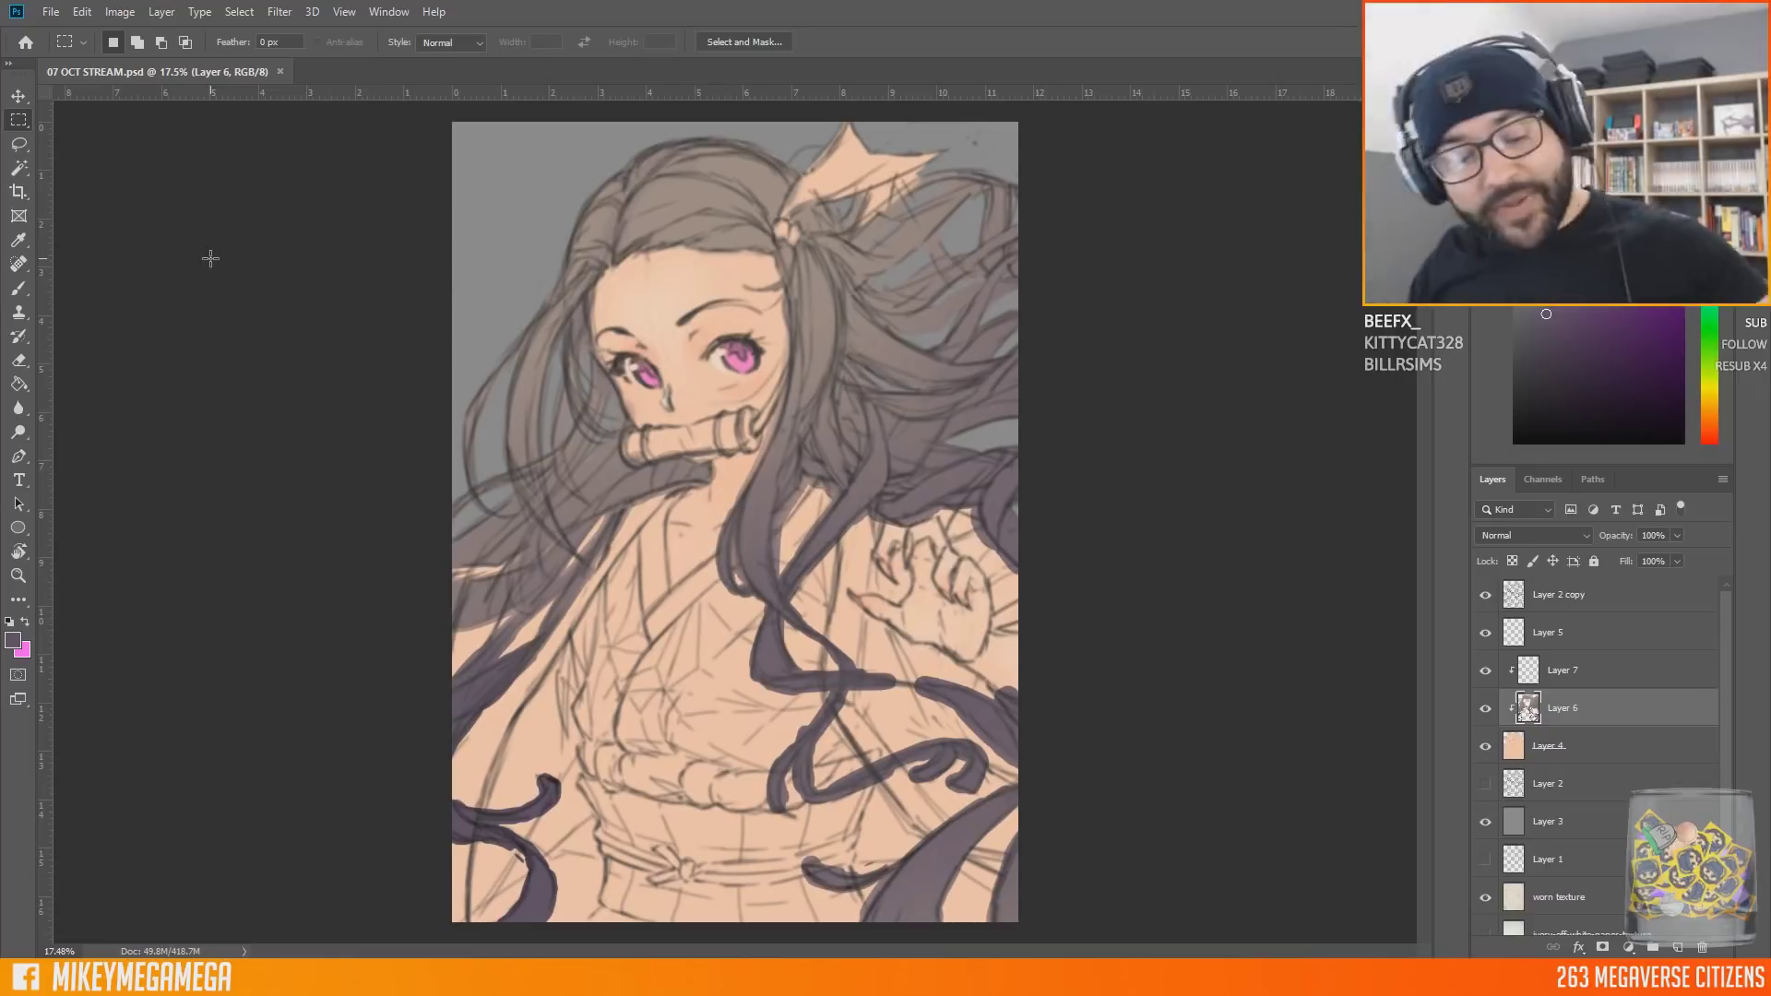
# Step: Clean up the edges of the left shoulder hair, left sleeve locks and lower-left curls with a 37 px eraser
pyautogui.press('e')
pyautogui.moveTo(517, 688); pyautogui.dragTo(602, 526)
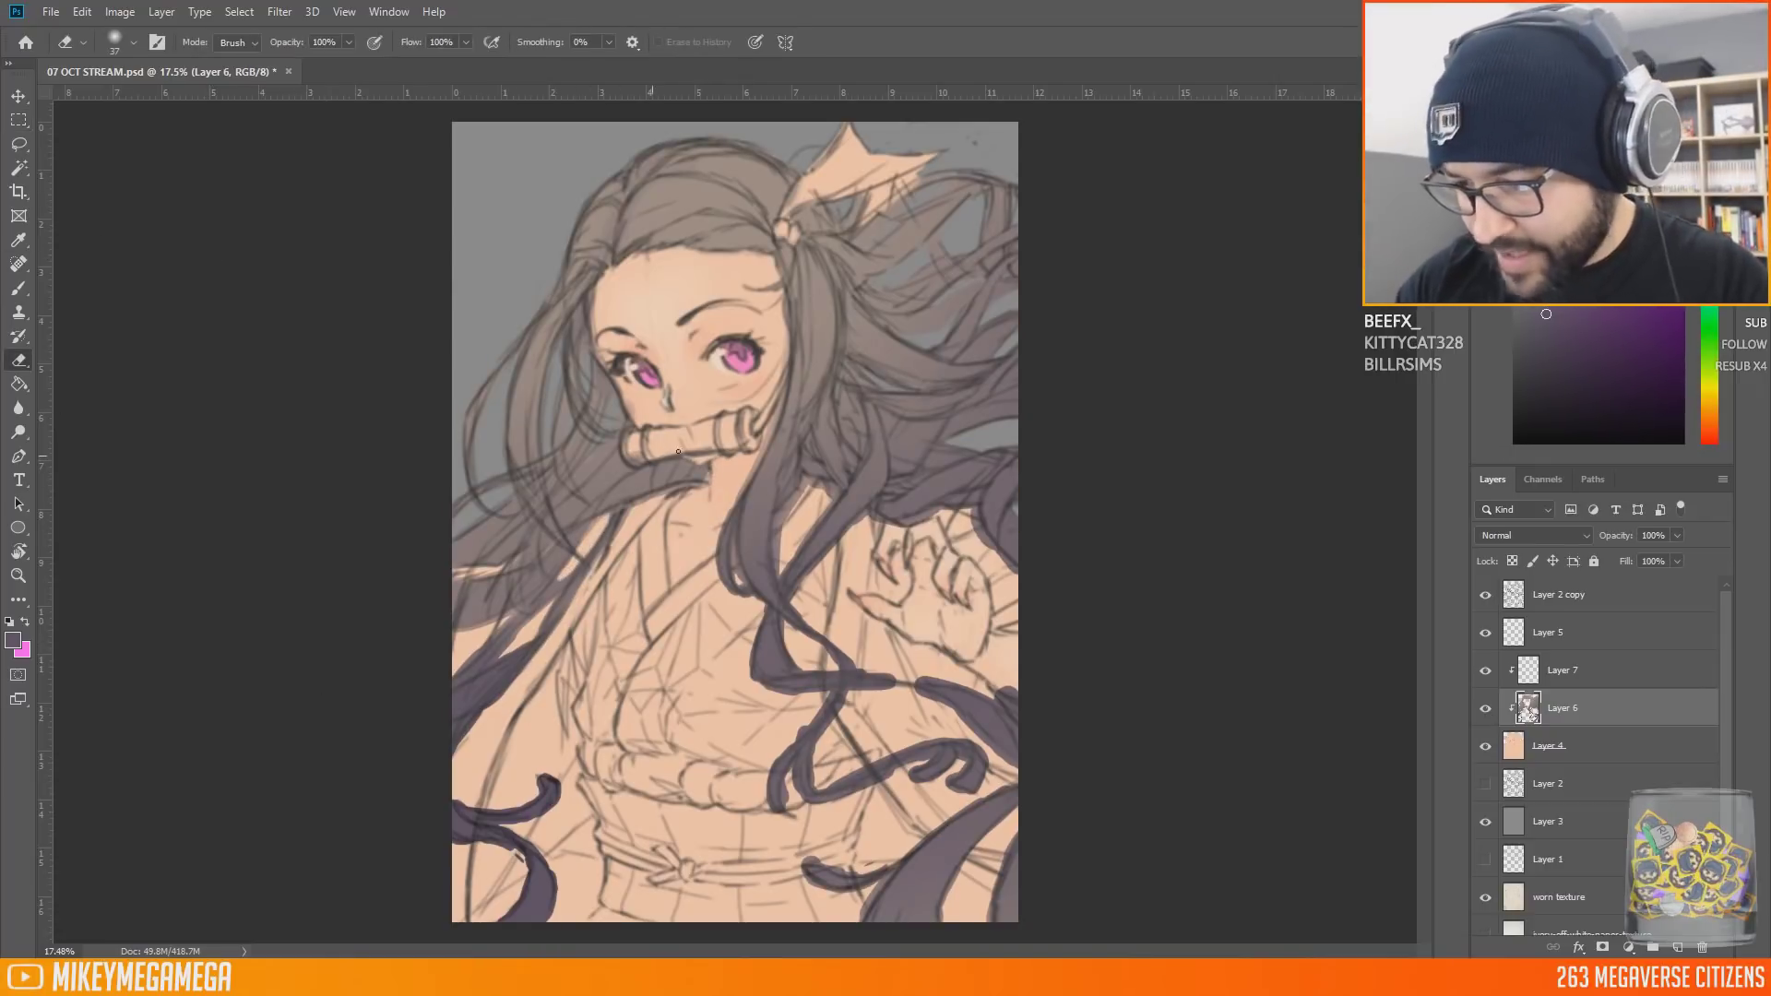
pyautogui.moveTo(932, 517)
pyautogui.mouseDown()
pyautogui.moveTo(839, 535)
pyautogui.moveTo(802, 577)
pyautogui.moveTo(824, 460)
pyautogui.mouseUp()
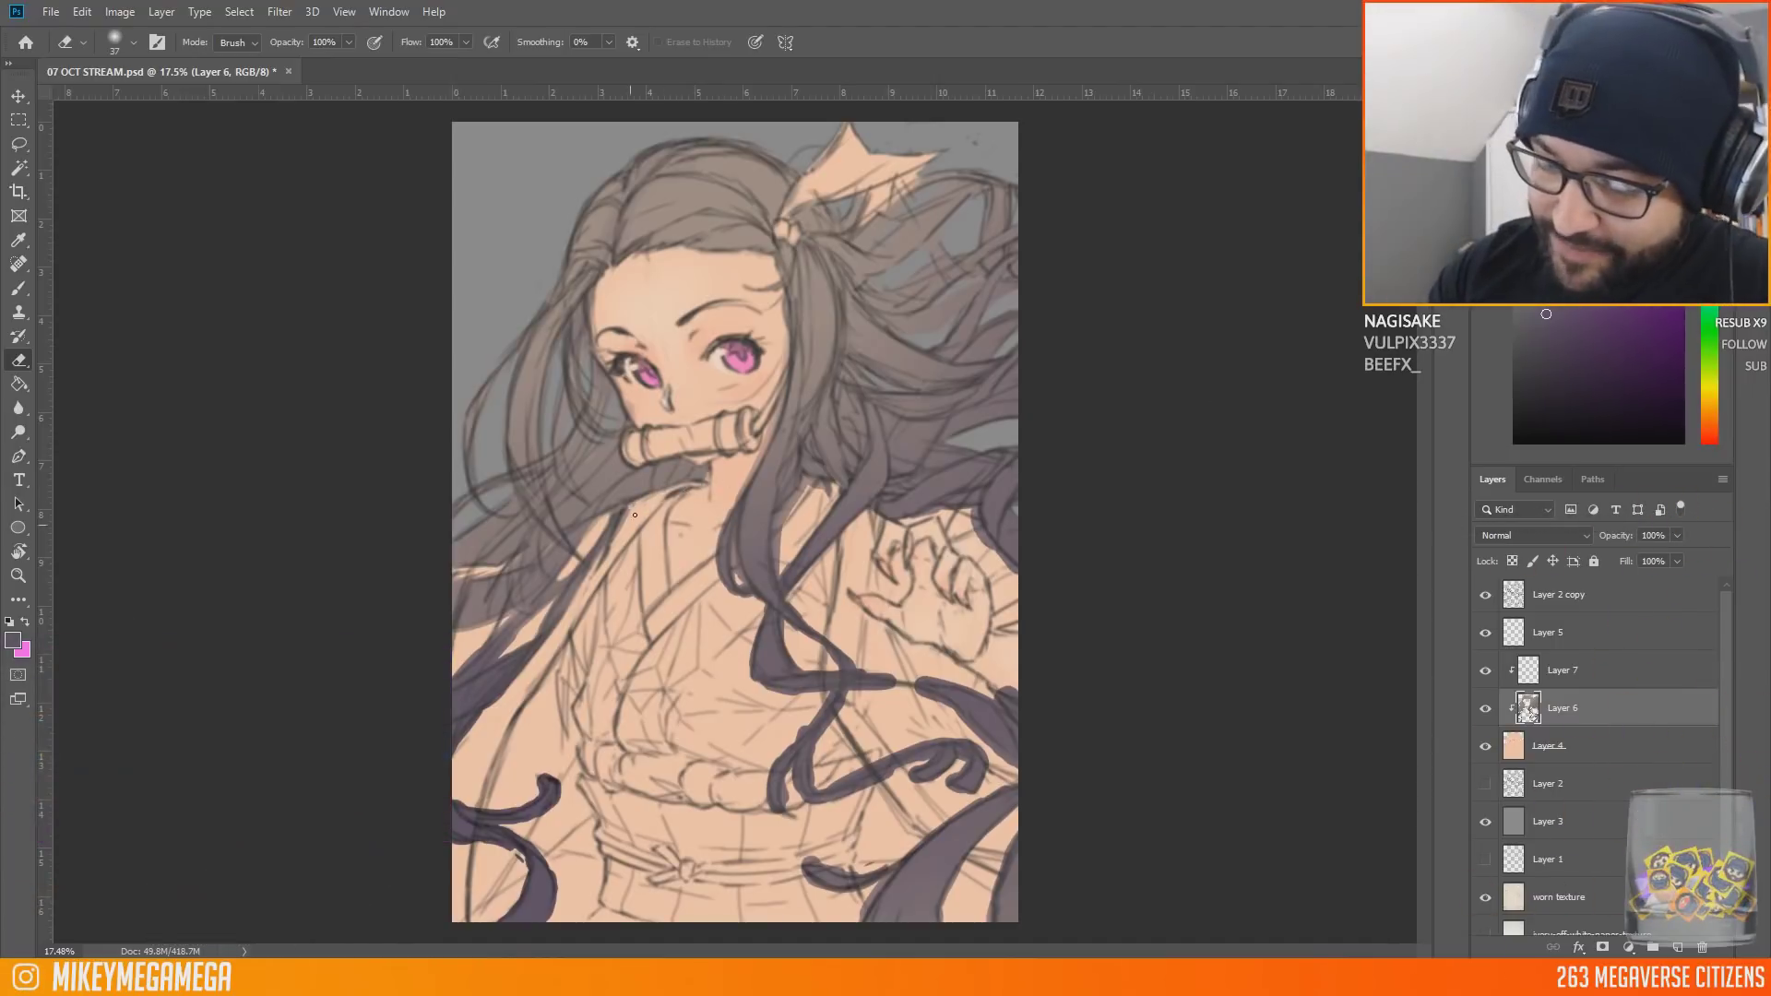
pyautogui.moveTo(535, 629)
pyautogui.mouseDown()
pyautogui.moveTo(563, 593)
pyautogui.moveTo(457, 672)
pyautogui.moveTo(455, 630)
pyautogui.mouseUp()
pyautogui.moveTo(456, 583); pyautogui.dragTo(505, 570)
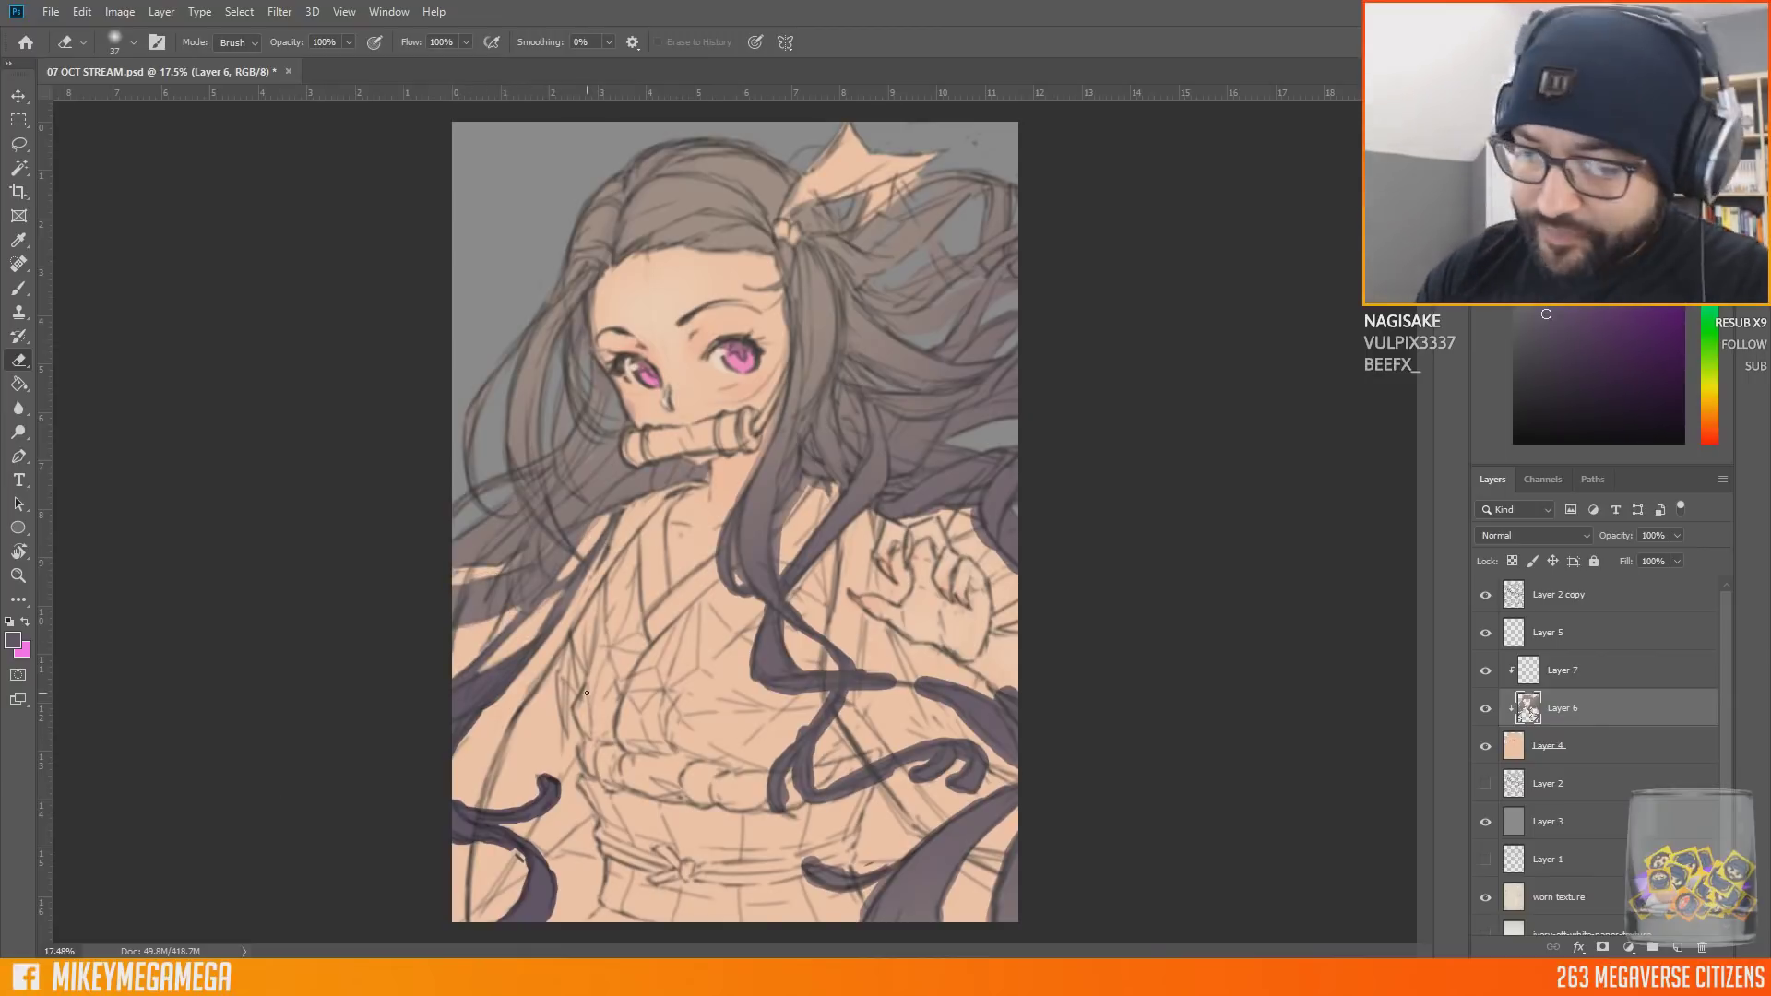
pyautogui.moveTo(509, 798)
pyautogui.mouseDown()
pyautogui.moveTo(459, 809)
pyautogui.moveTo(543, 783)
pyautogui.moveTo(486, 712)
pyautogui.mouseUp()
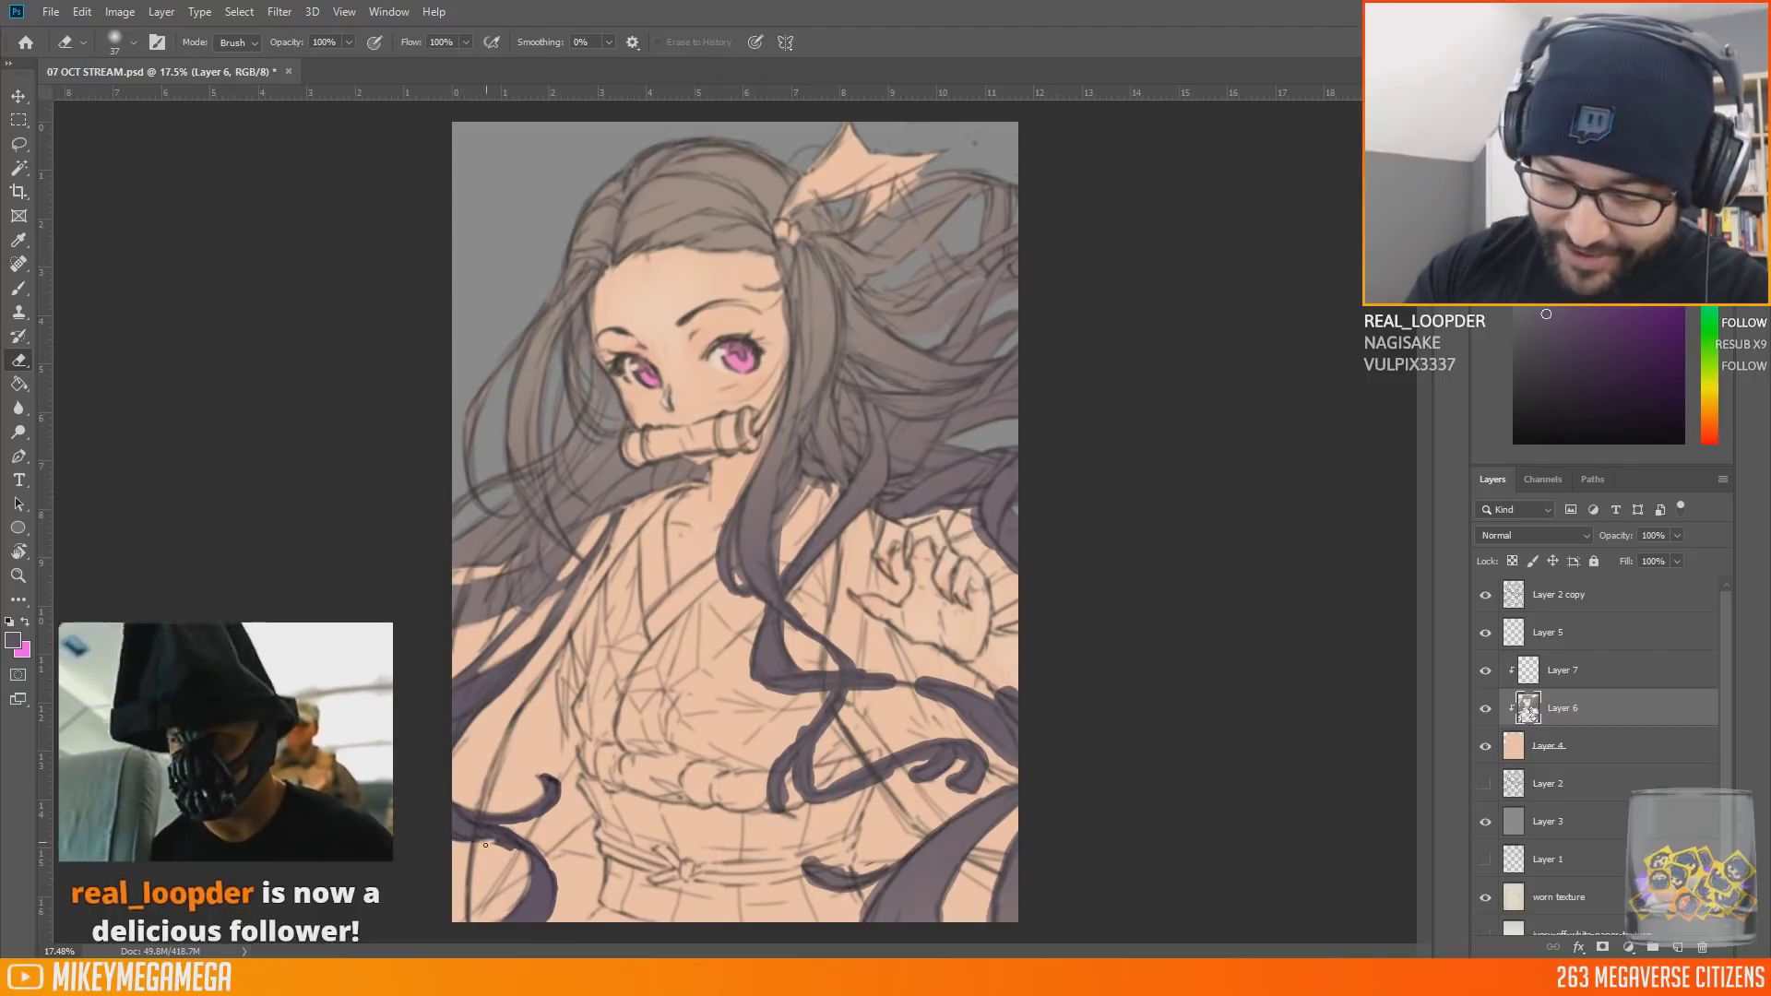
pyautogui.moveTo(505, 828)
pyautogui.mouseDown()
pyautogui.moveTo(556, 916)
pyautogui.moveTo(558, 784)
pyautogui.moveTo(505, 814)
pyautogui.mouseUp()
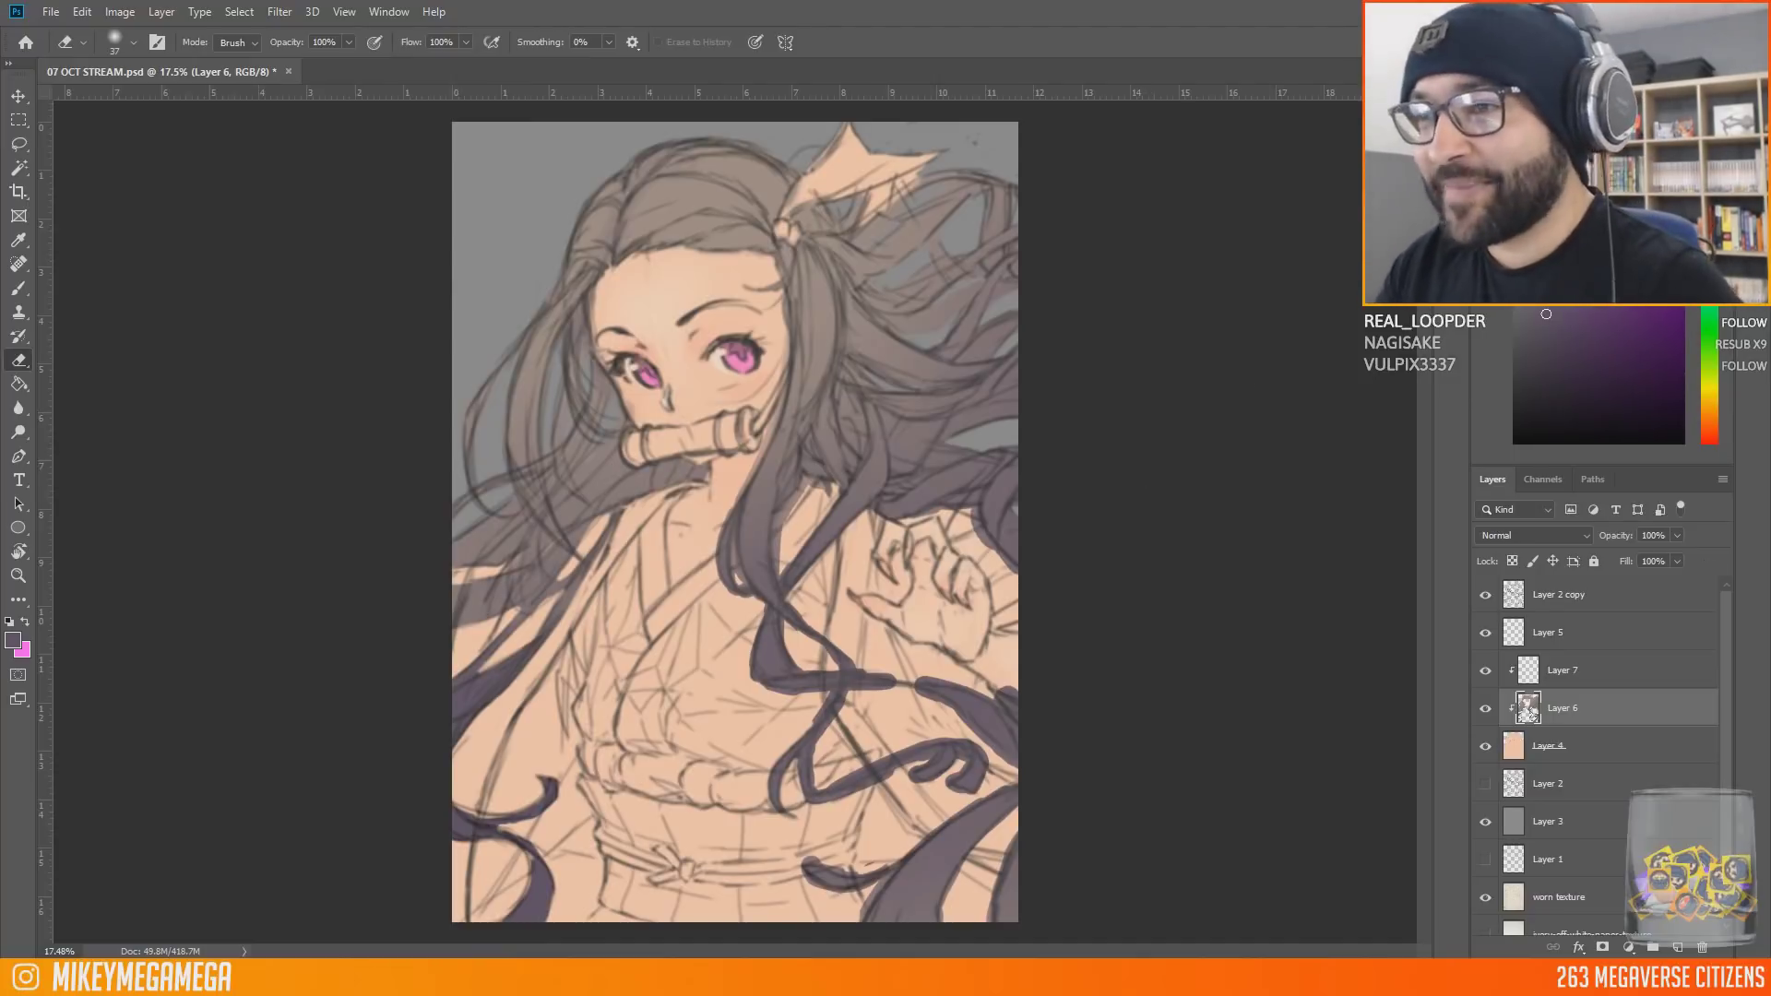
pyautogui.moveTo(1769, 138); pyautogui.dragTo(737, 71)
pyautogui.click(828, 70)
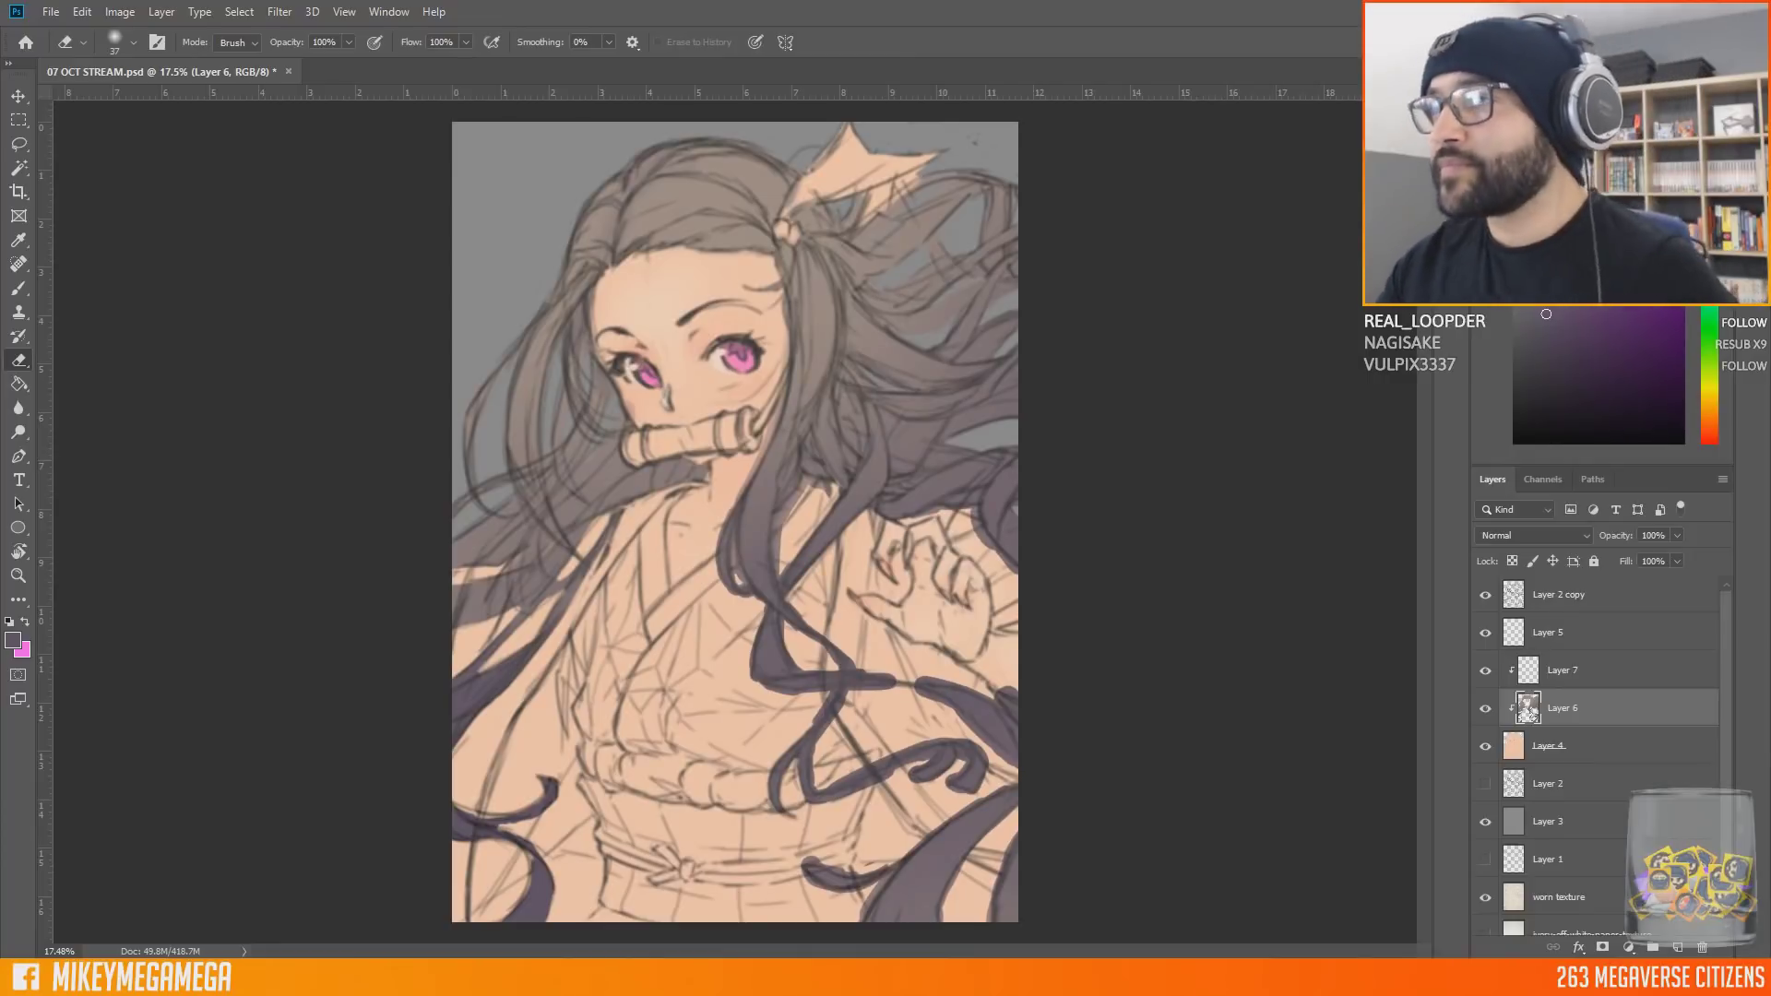
# Step: Trim the paint overlapping the long central lock, its trail over the right sleeve and the hair behind the raised hand
pyautogui.moveTo(821, 482)
pyautogui.mouseDown()
pyautogui.moveTo(783, 517)
pyautogui.moveTo(739, 514)
pyautogui.moveTo(731, 482)
pyautogui.moveTo(785, 363)
pyautogui.mouseUp()
pyautogui.moveTo(722, 516)
pyautogui.mouseDown()
pyautogui.moveTo(780, 700)
pyautogui.moveTo(844, 694)
pyautogui.moveTo(811, 784)
pyautogui.moveTo(979, 751)
pyautogui.mouseUp()
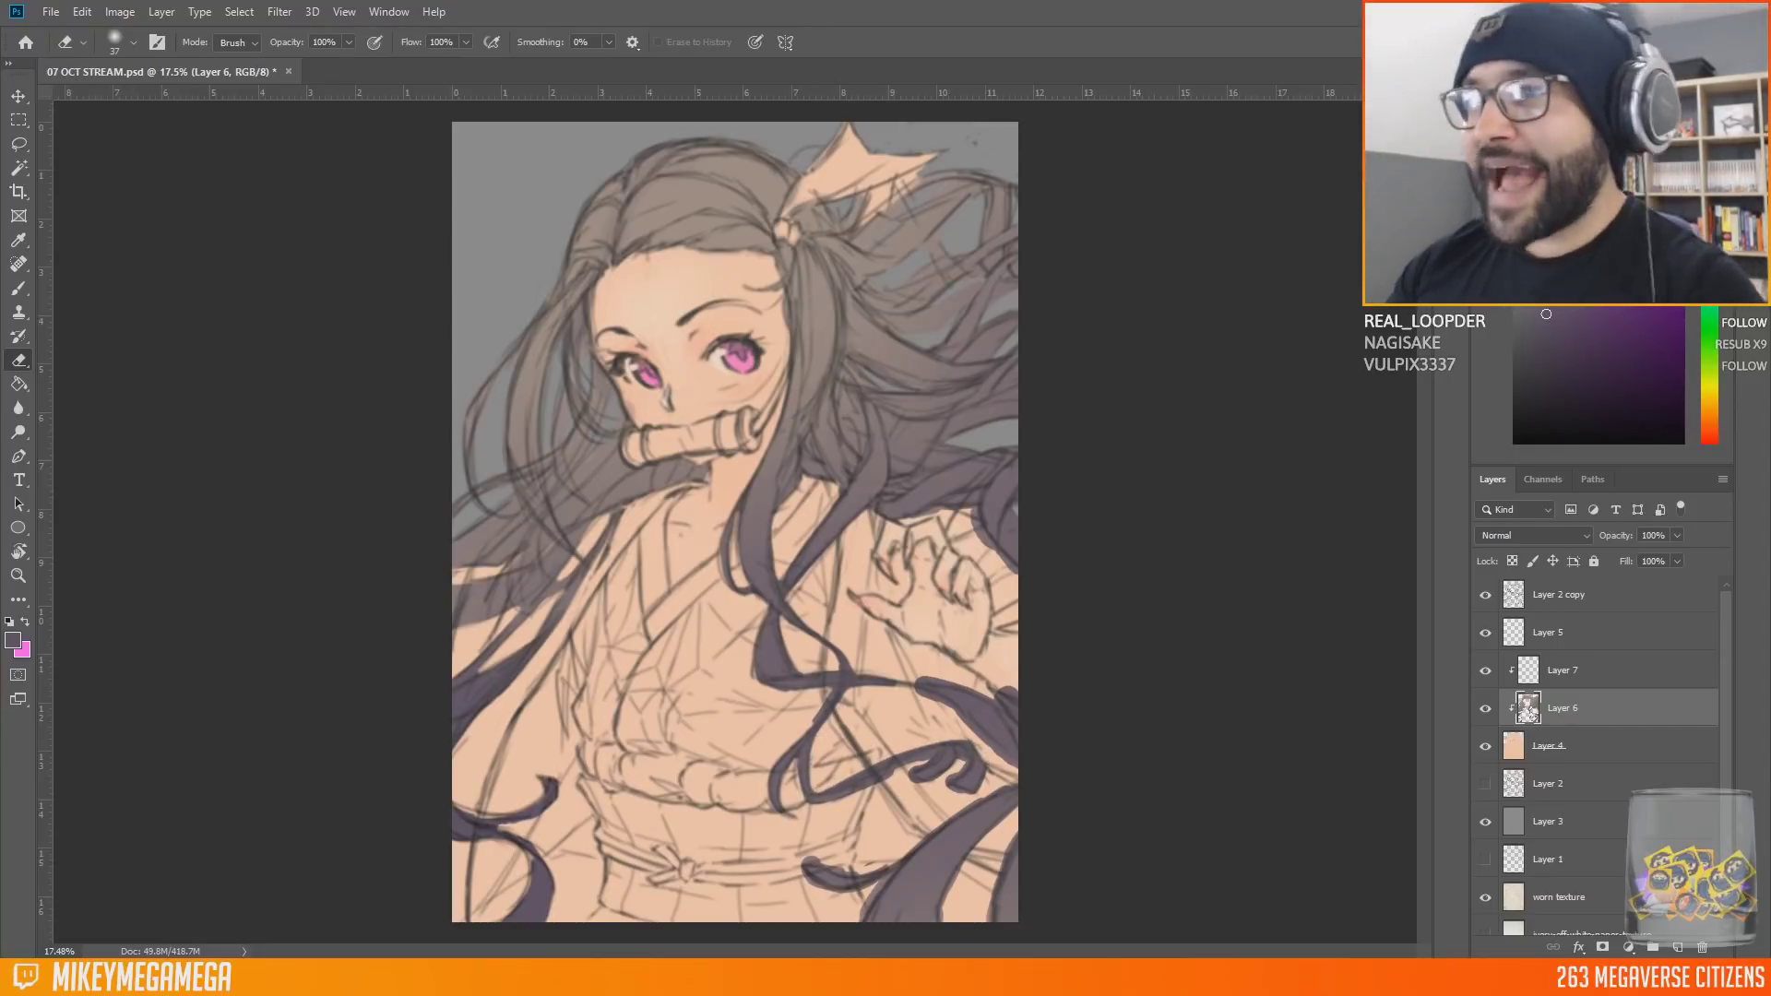
pyautogui.moveTo(913, 682)
pyautogui.mouseDown()
pyautogui.moveTo(972, 692)
pyautogui.moveTo(954, 564)
pyautogui.moveTo(1014, 697)
pyautogui.mouseUp()
pyautogui.moveTo(918, 690); pyautogui.dragTo(1014, 763)
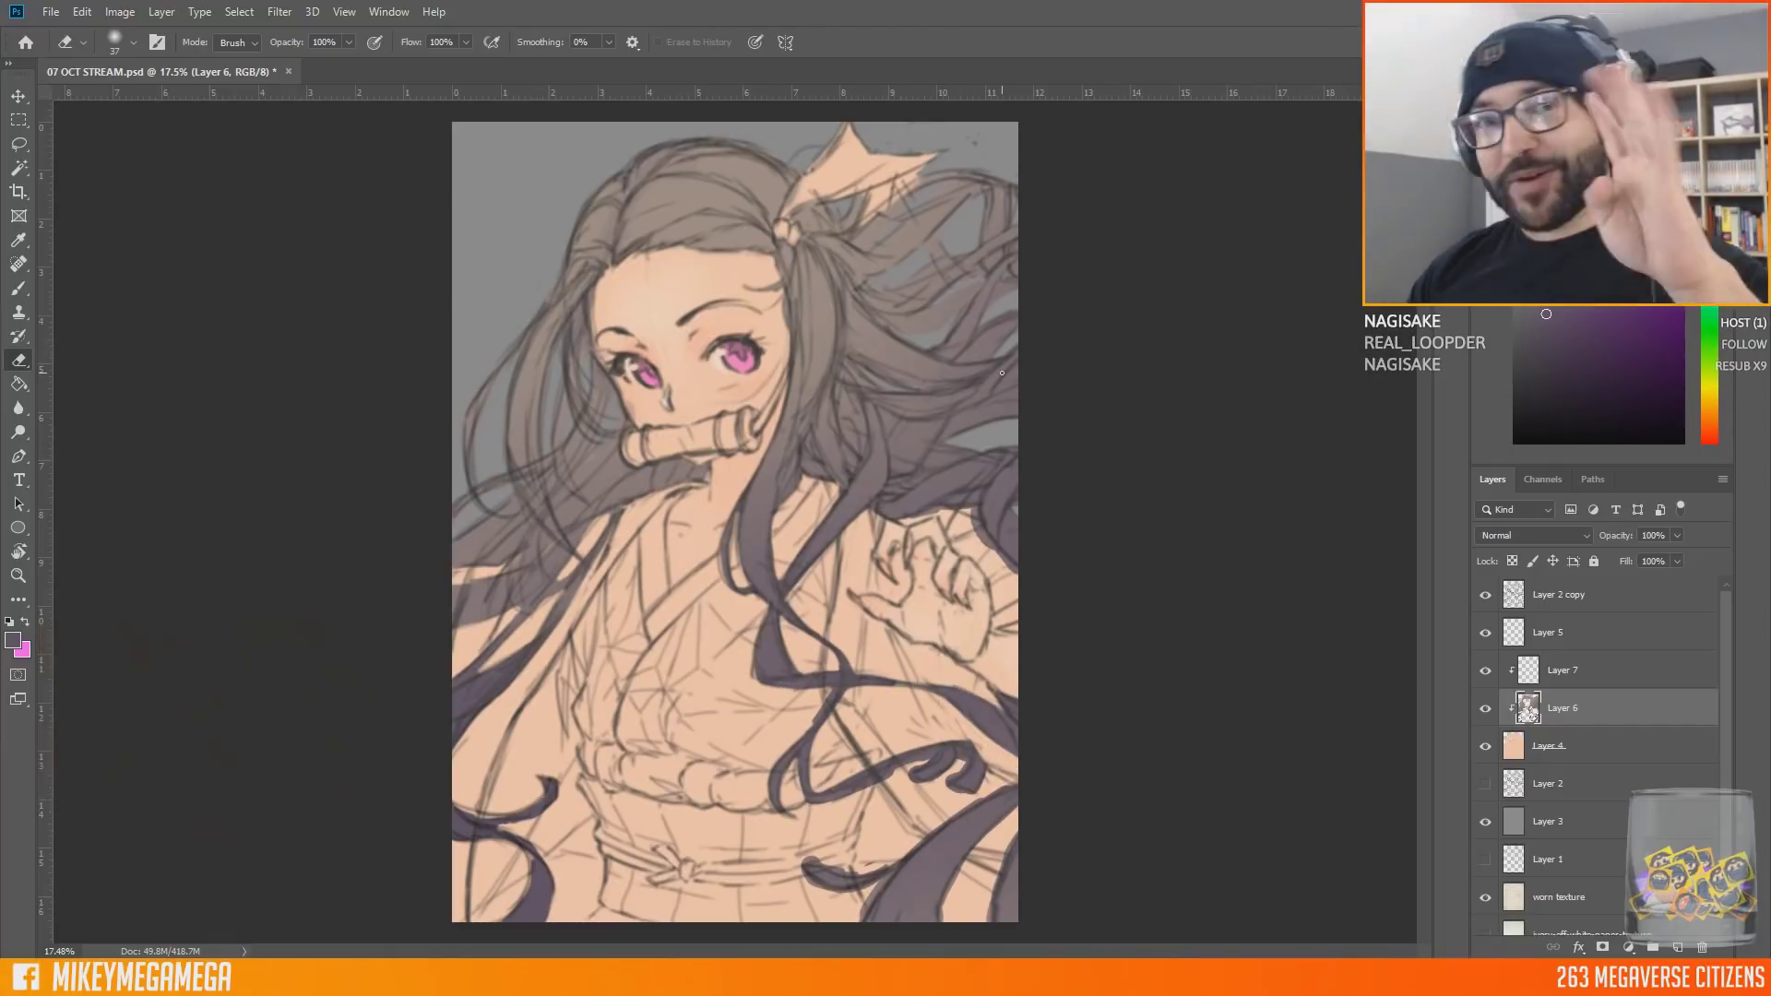
pyautogui.moveTo(913, 516)
pyautogui.mouseDown()
pyautogui.moveTo(977, 495)
pyautogui.moveTo(1002, 562)
pyautogui.mouseUp()
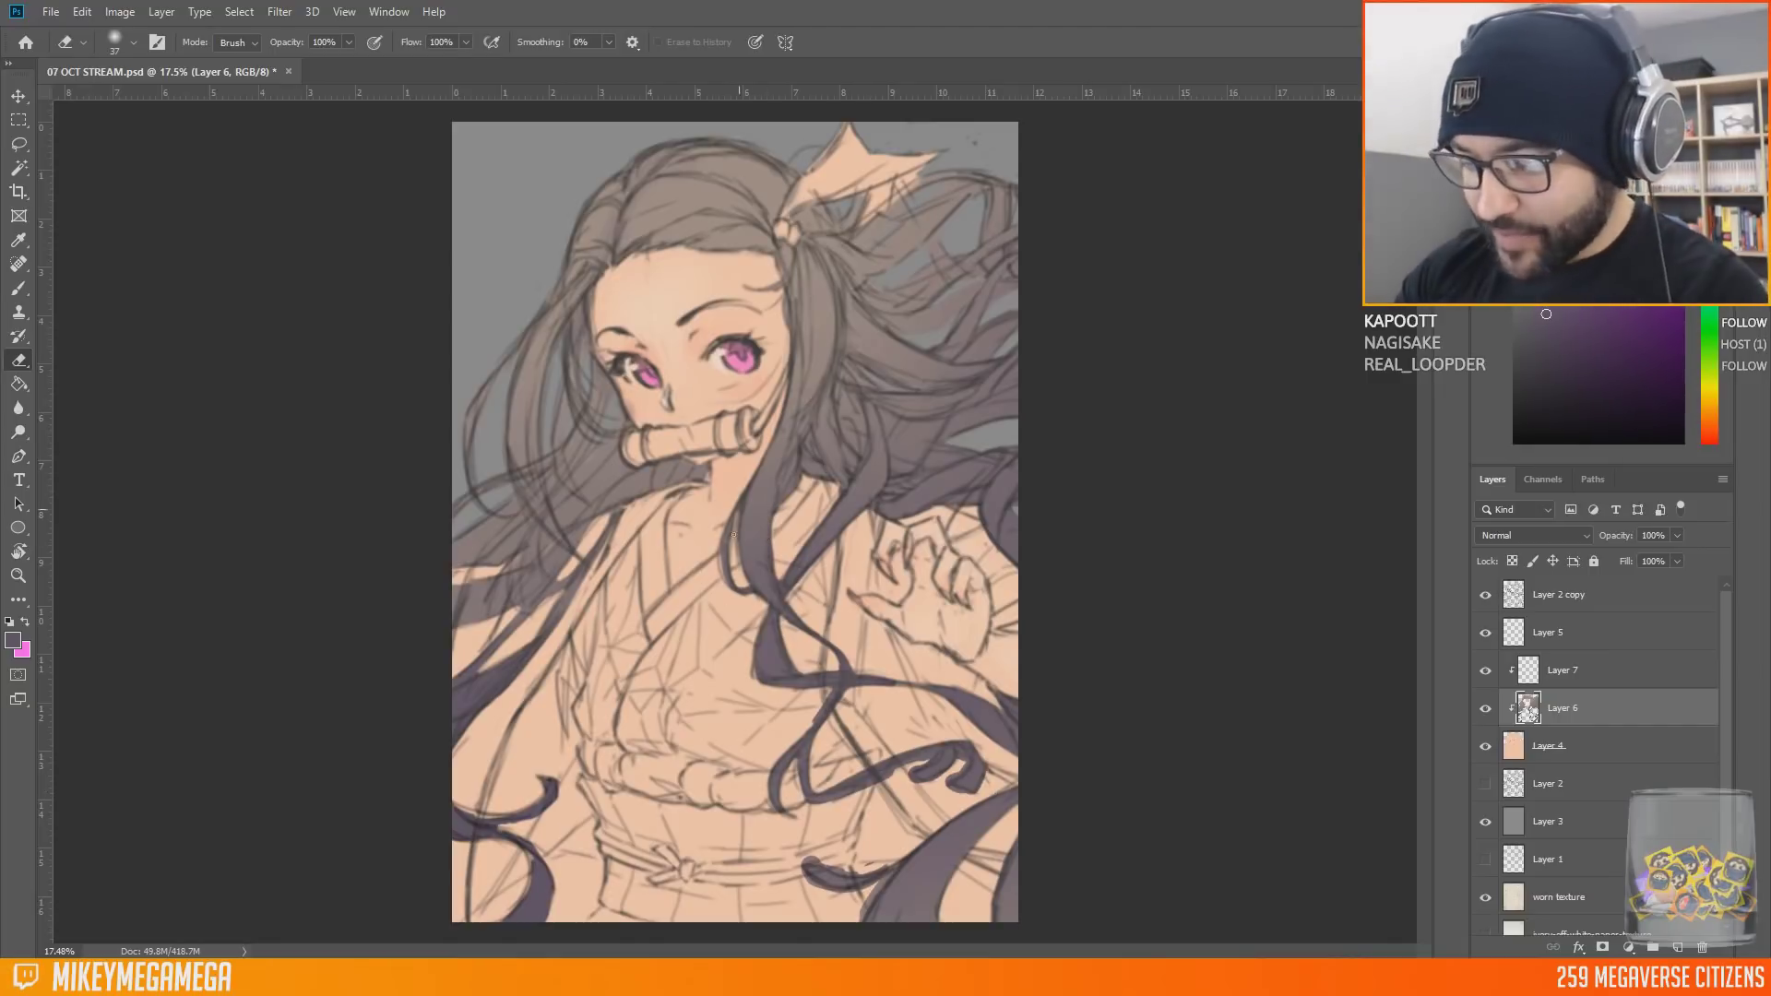
# Step: Erase the overspill around the small curl beside the obi and the lower-right locks
pyautogui.moveTo(950, 773)
pyautogui.mouseDown()
pyautogui.moveTo(961, 763)
pyautogui.moveTo(969, 795)
pyautogui.mouseUp()
pyautogui.moveTo(817, 802); pyautogui.dragTo(952, 773)
pyautogui.moveTo(804, 860); pyautogui.dragTo(883, 866)
pyautogui.moveTo(863, 919)
pyautogui.mouseDown()
pyautogui.moveTo(886, 884)
pyautogui.moveTo(806, 877)
pyautogui.mouseUp()
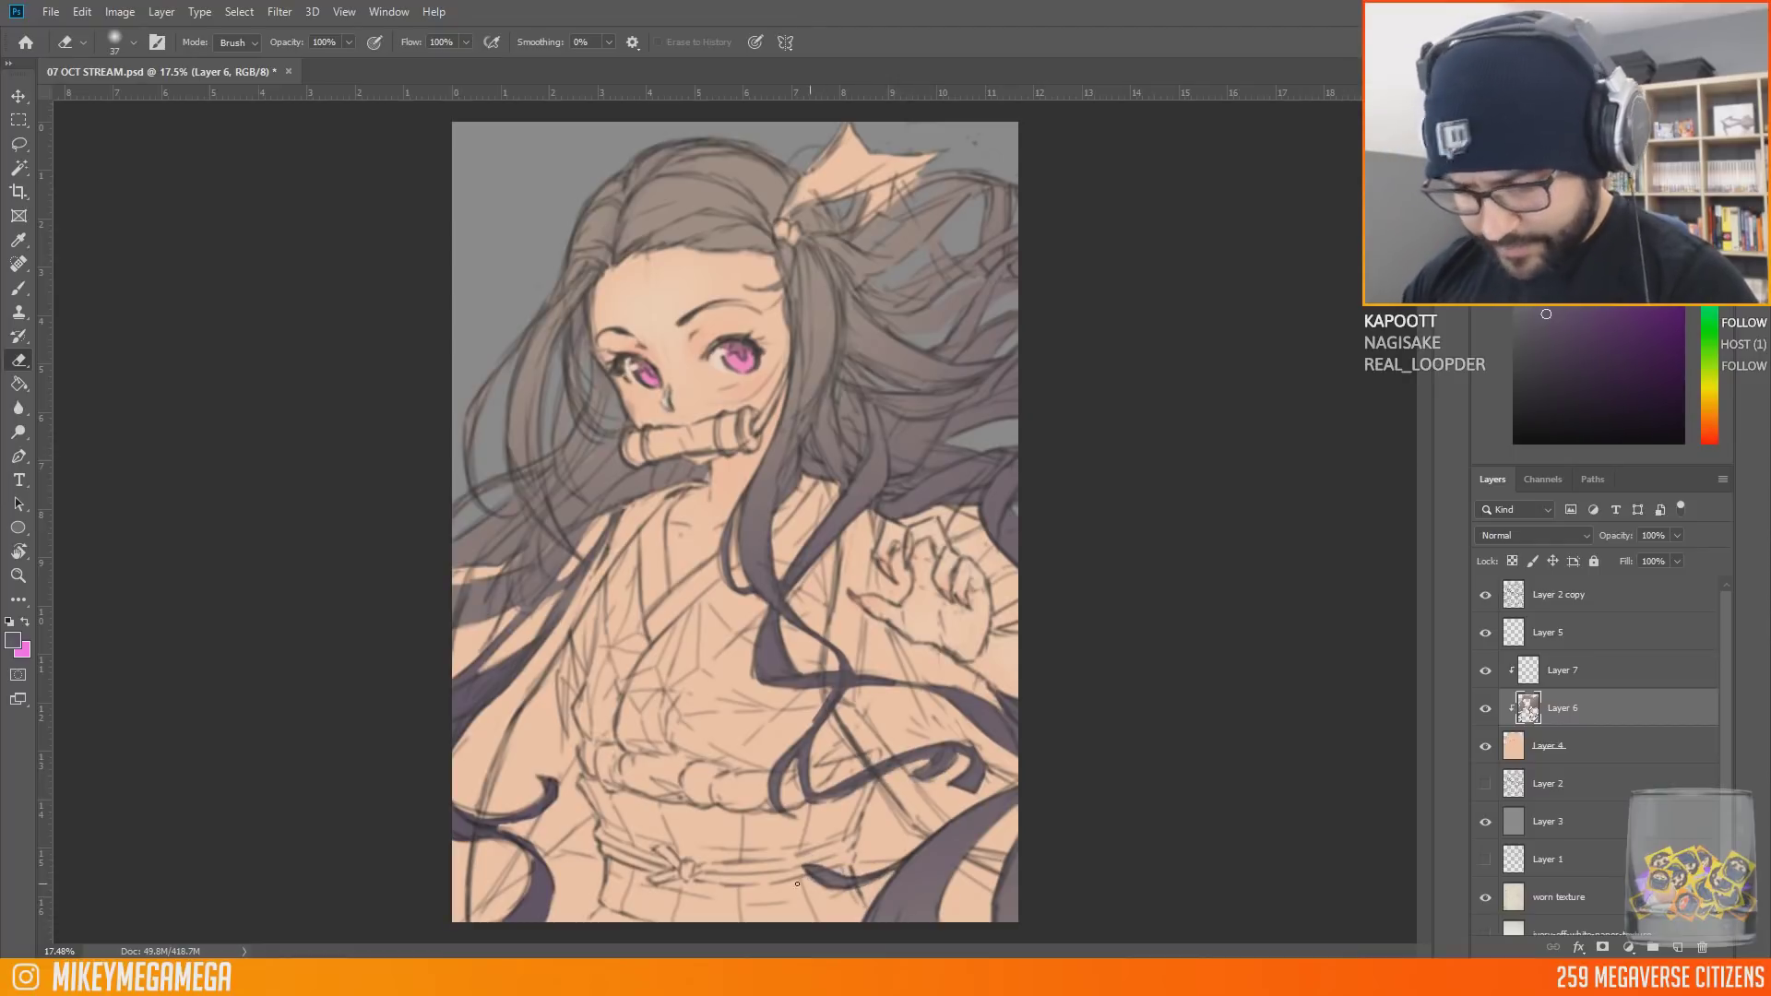
# Step: Touch up the hair strands over the sleeves in sampled hair colours with a 34 px brush at 100% opacity
pyautogui.keyDown('alt'); pyautogui.click(701, 643); pyautogui.keyUp('alt')
pyautogui.press('Return')
pyautogui.keyDown('alt'); pyautogui.click(1159, 692); pyautogui.keyUp('alt')
pyautogui.press('Return')
pyautogui.click(20, 287)
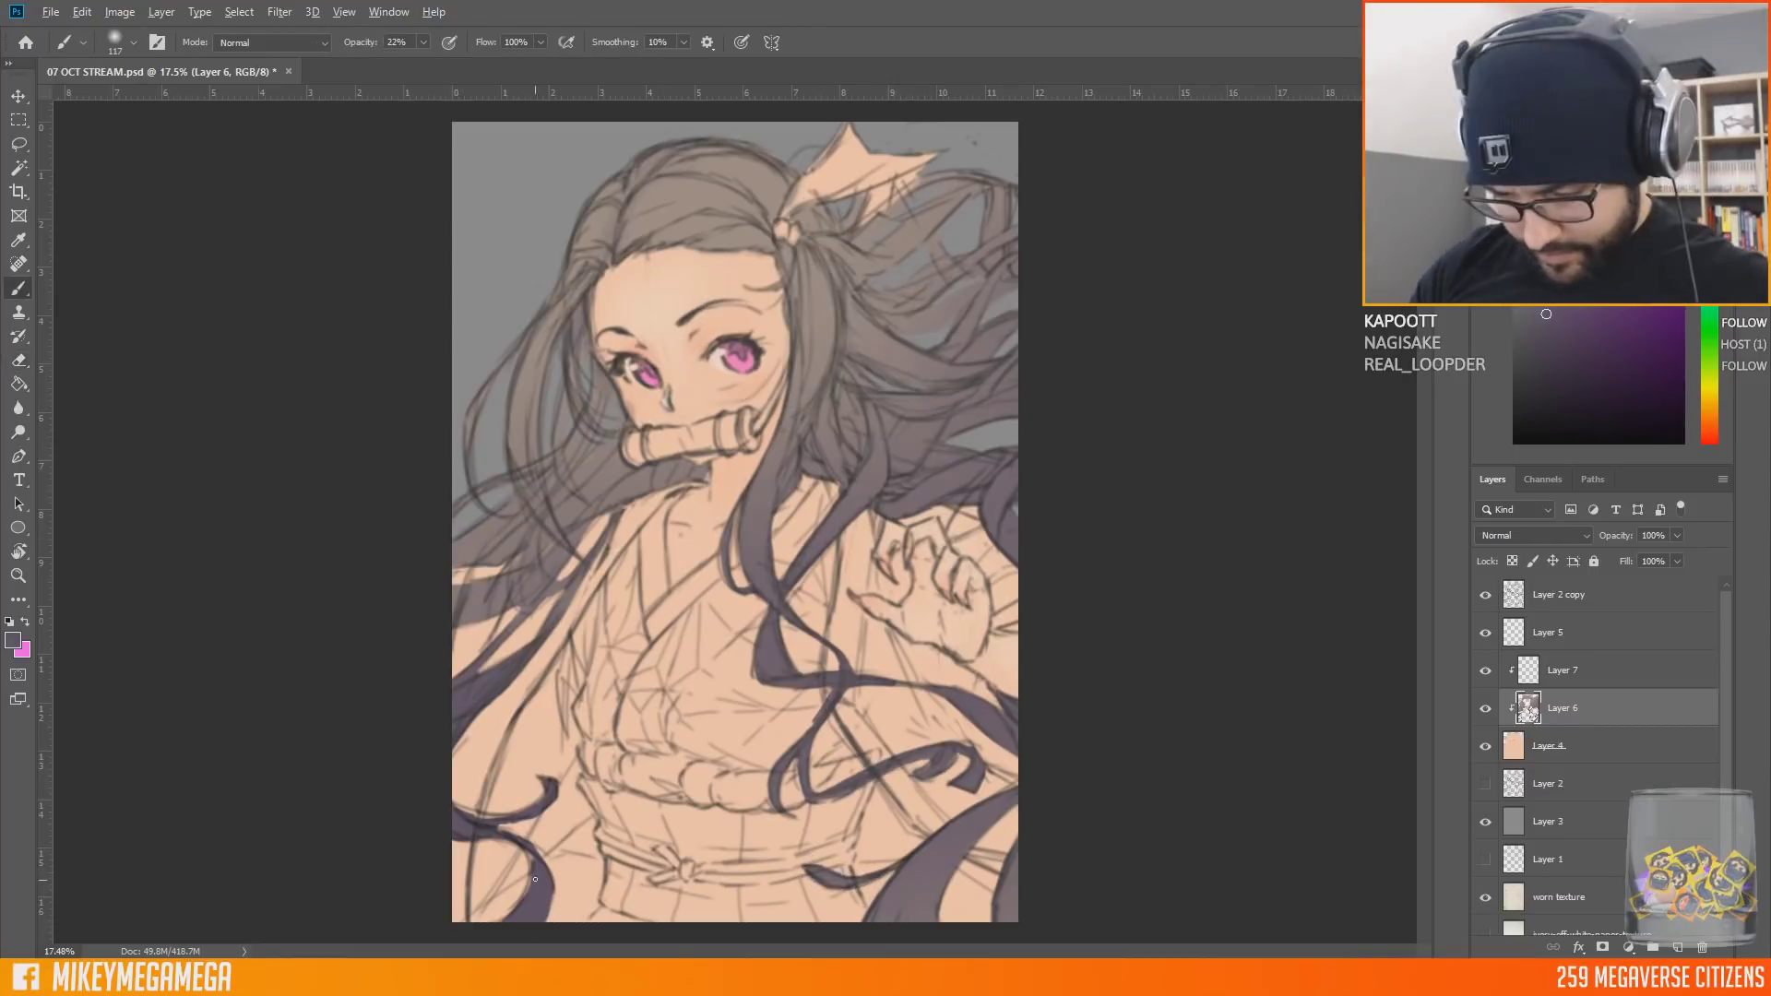
pyautogui.rightClick(631, 801)
pyautogui.write('34')
pyautogui.press('Return')
pyautogui.press('0')
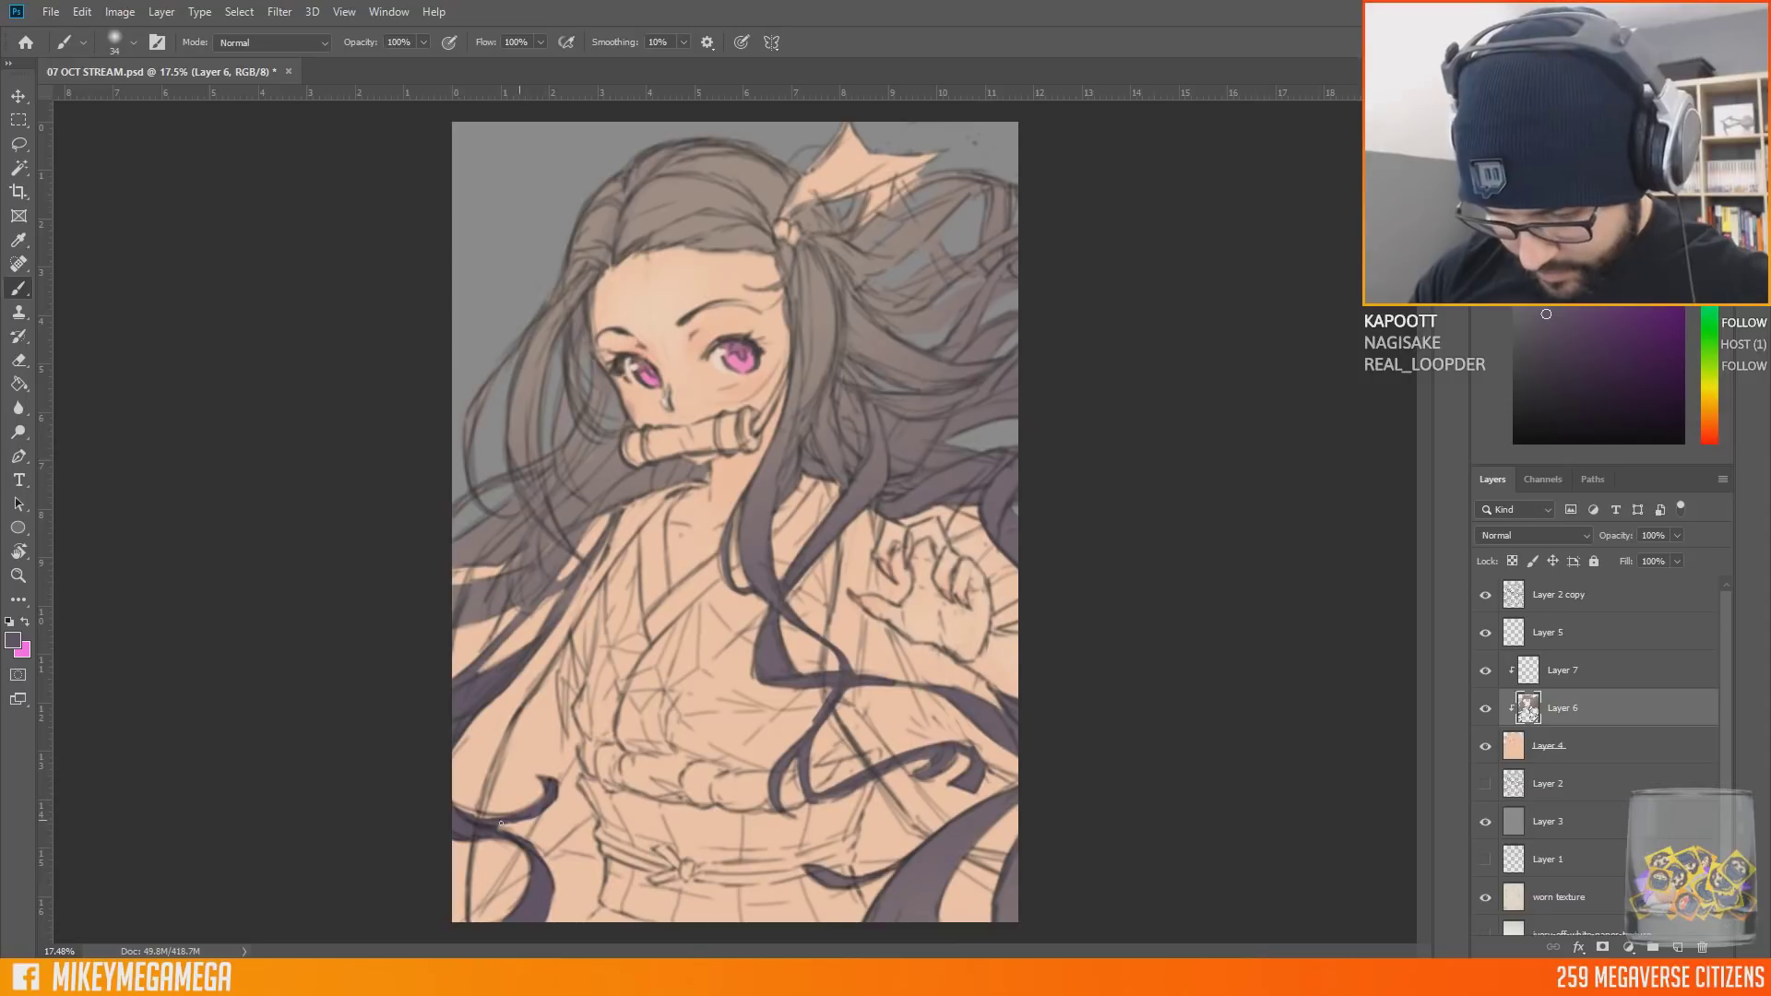
pyautogui.keyDown('alt'); pyautogui.click(579, 532); pyautogui.keyUp('alt')
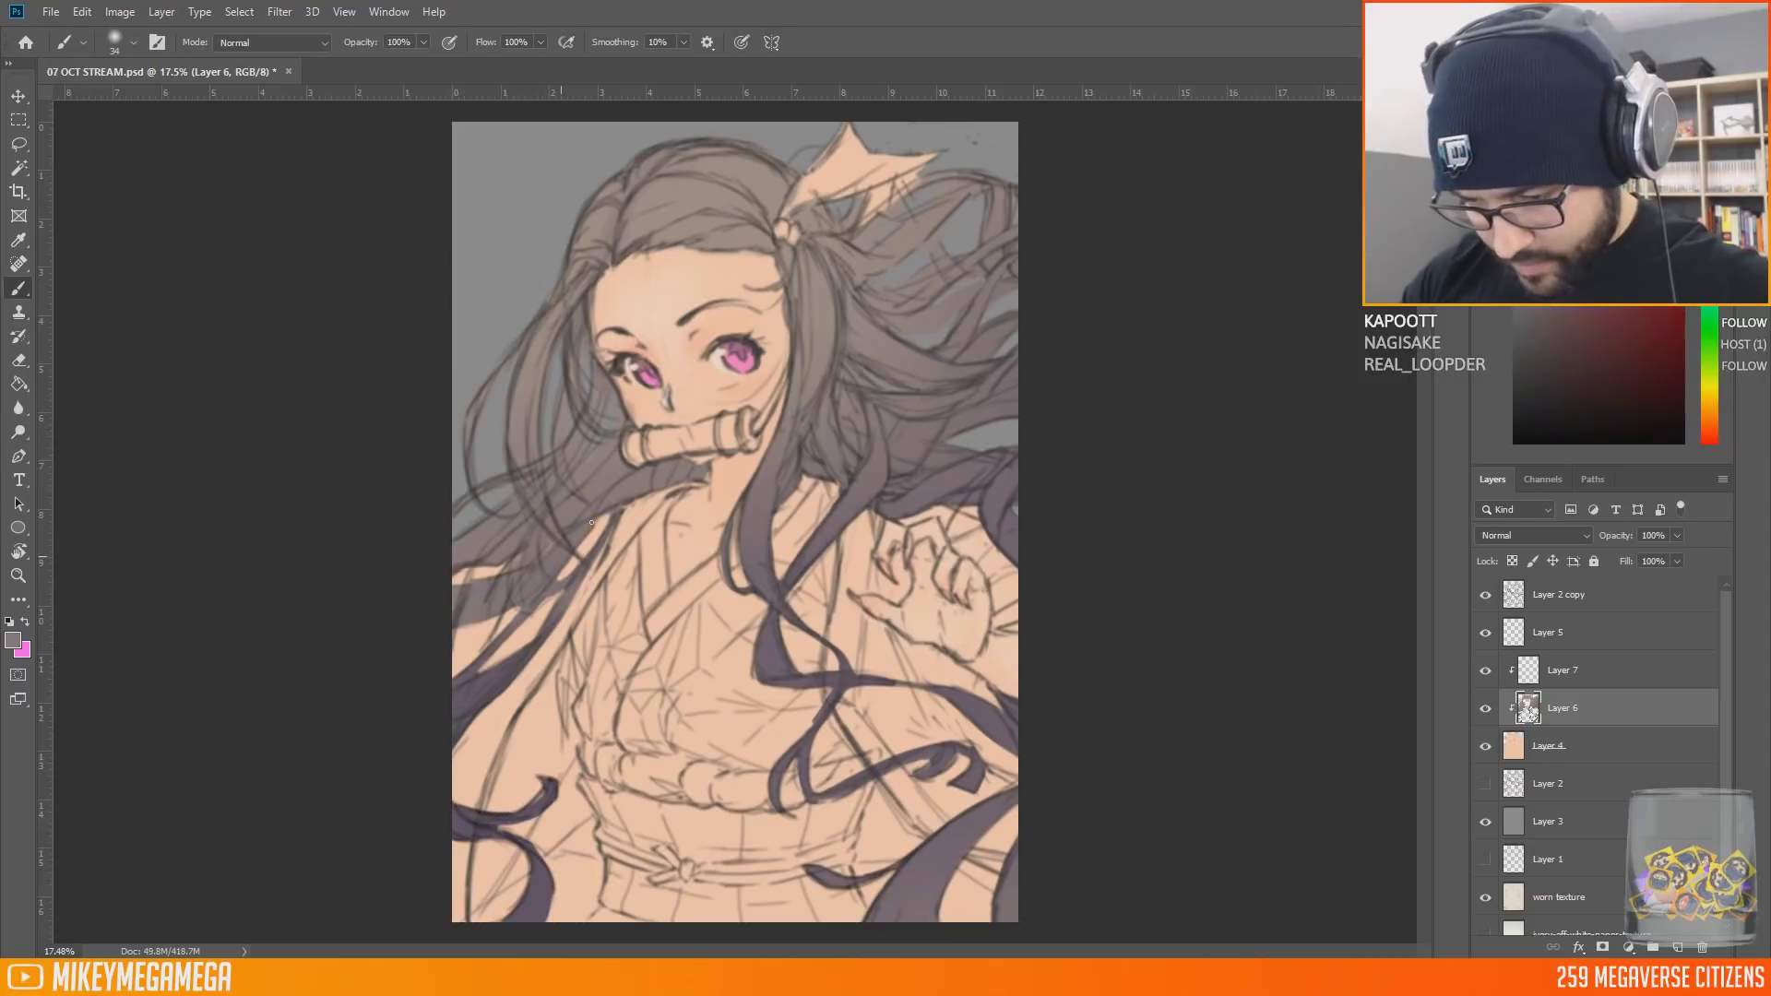
pyautogui.keyDown('alt'); pyautogui.click(927, 759); pyautogui.keyUp('alt')
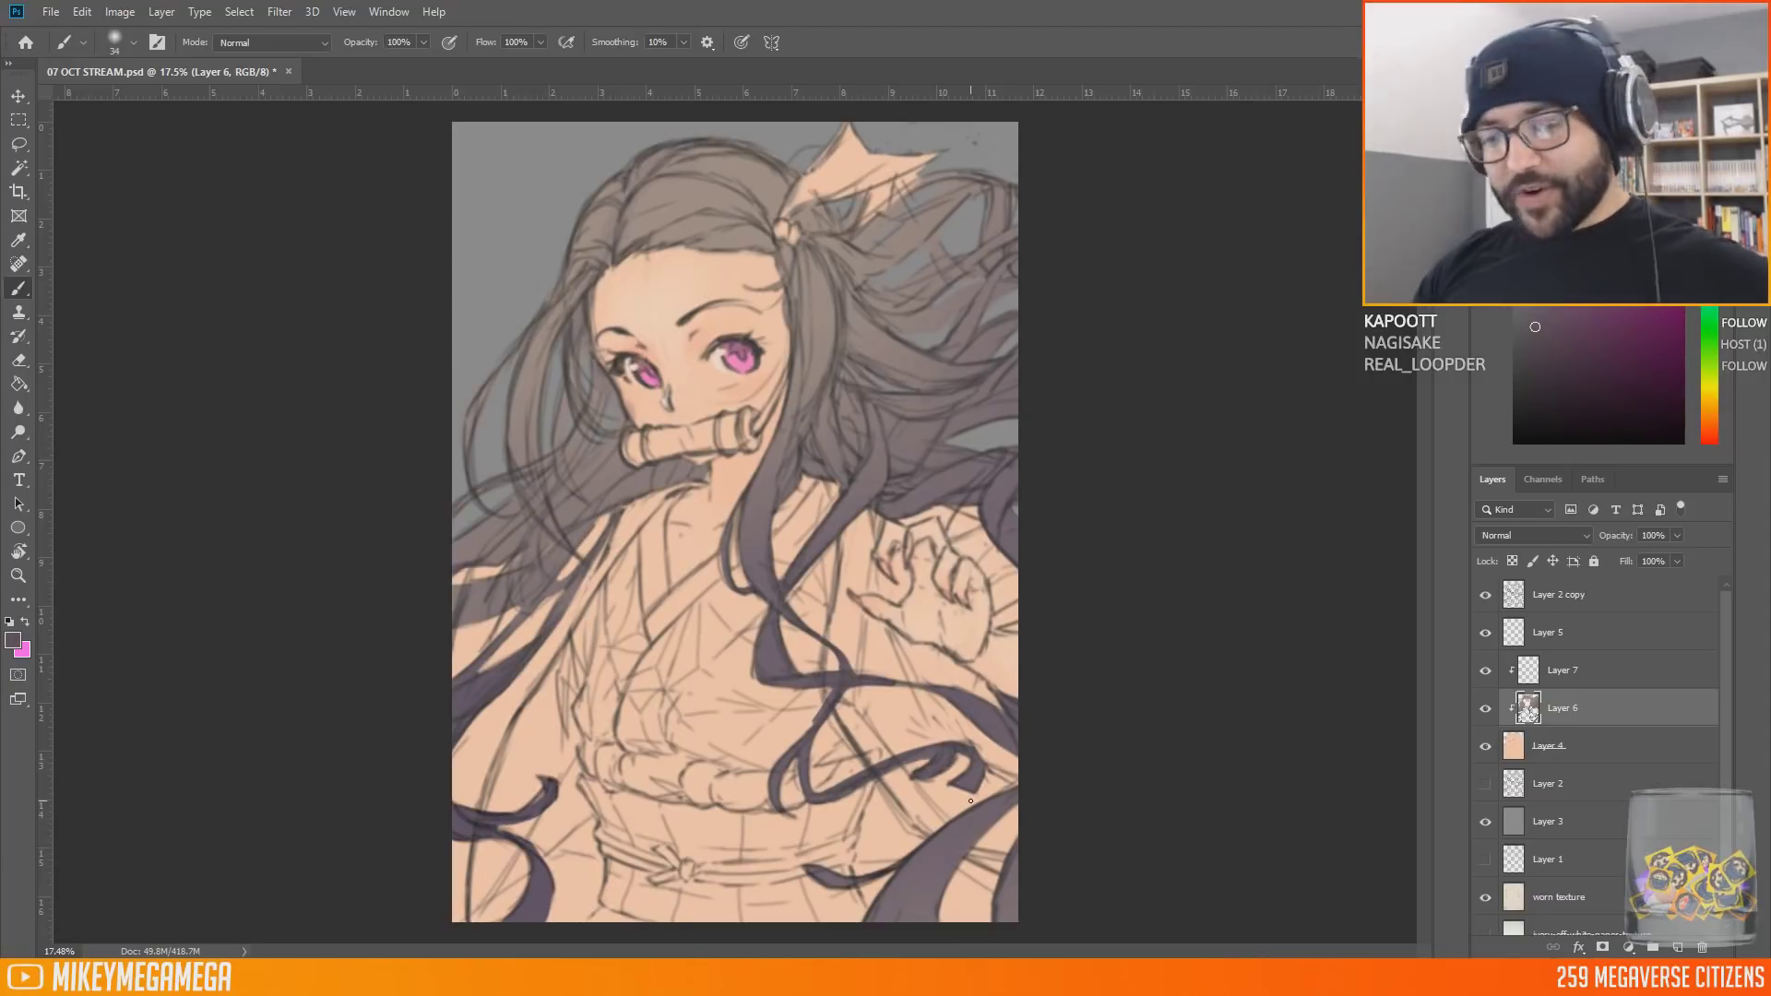
# Step: Choose a light pink and add a new clipped layer directly above the hair layer for the kimono
pyautogui.click(1709, 440)
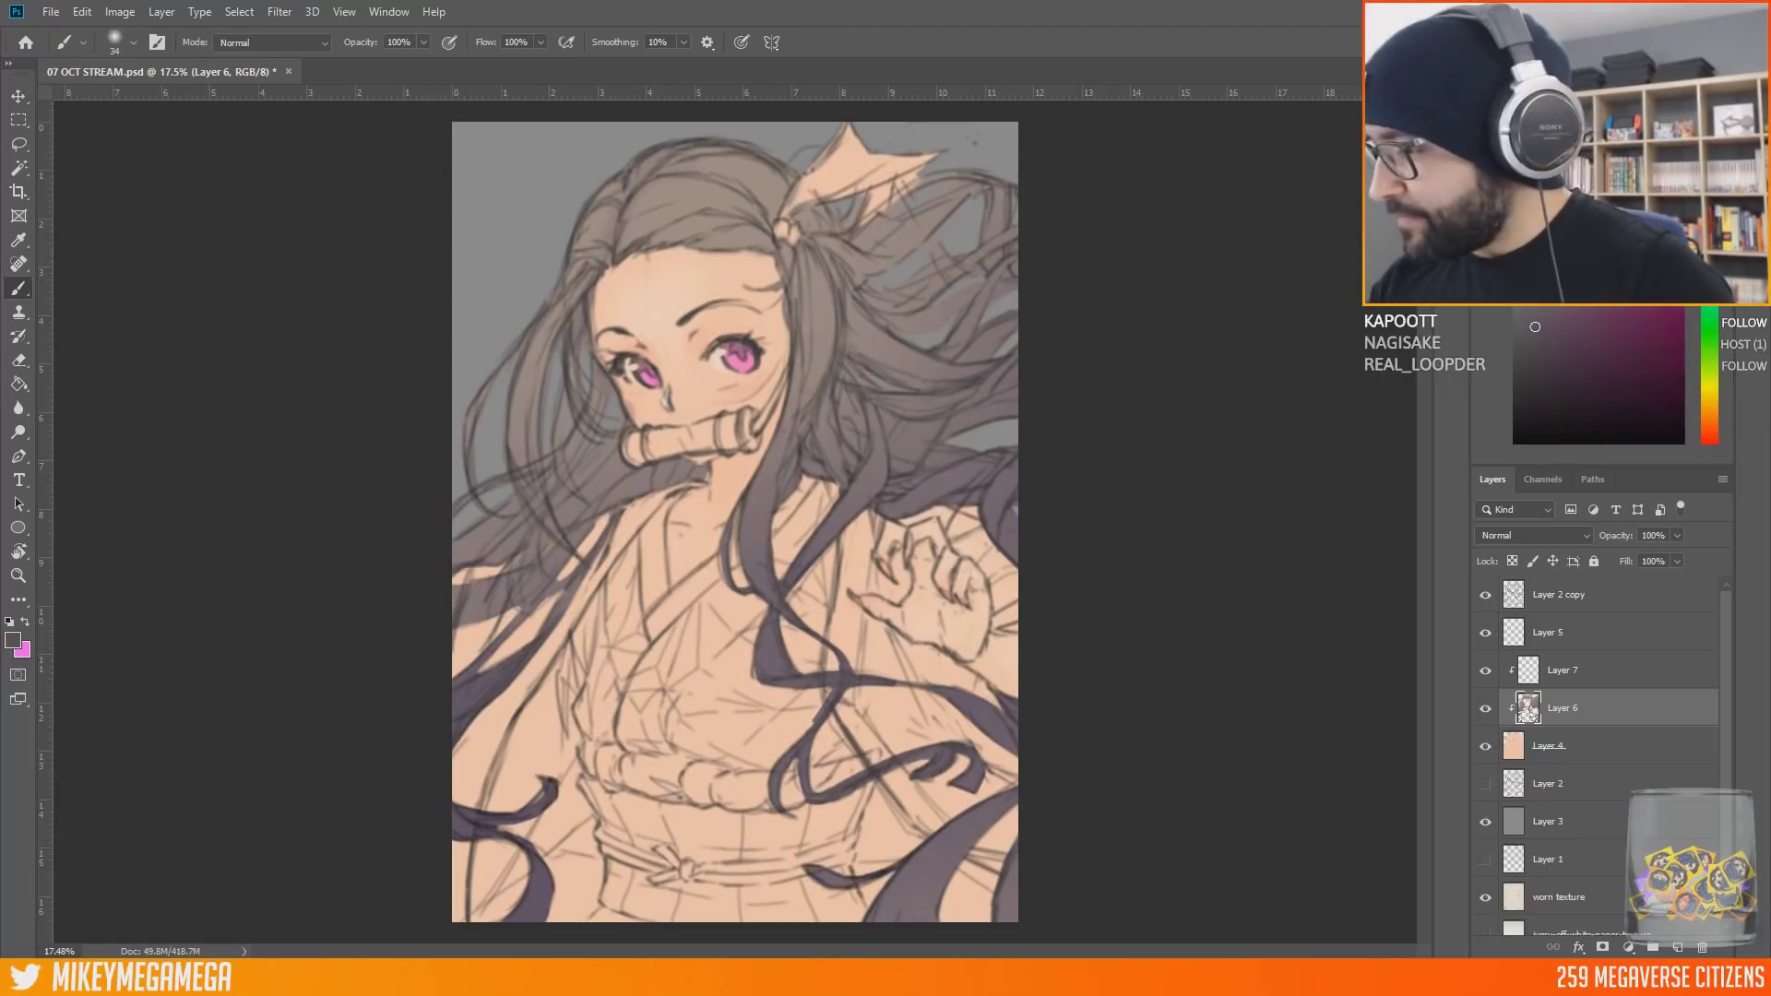
pyautogui.click(1569, 282)
pyautogui.click(1676, 946)
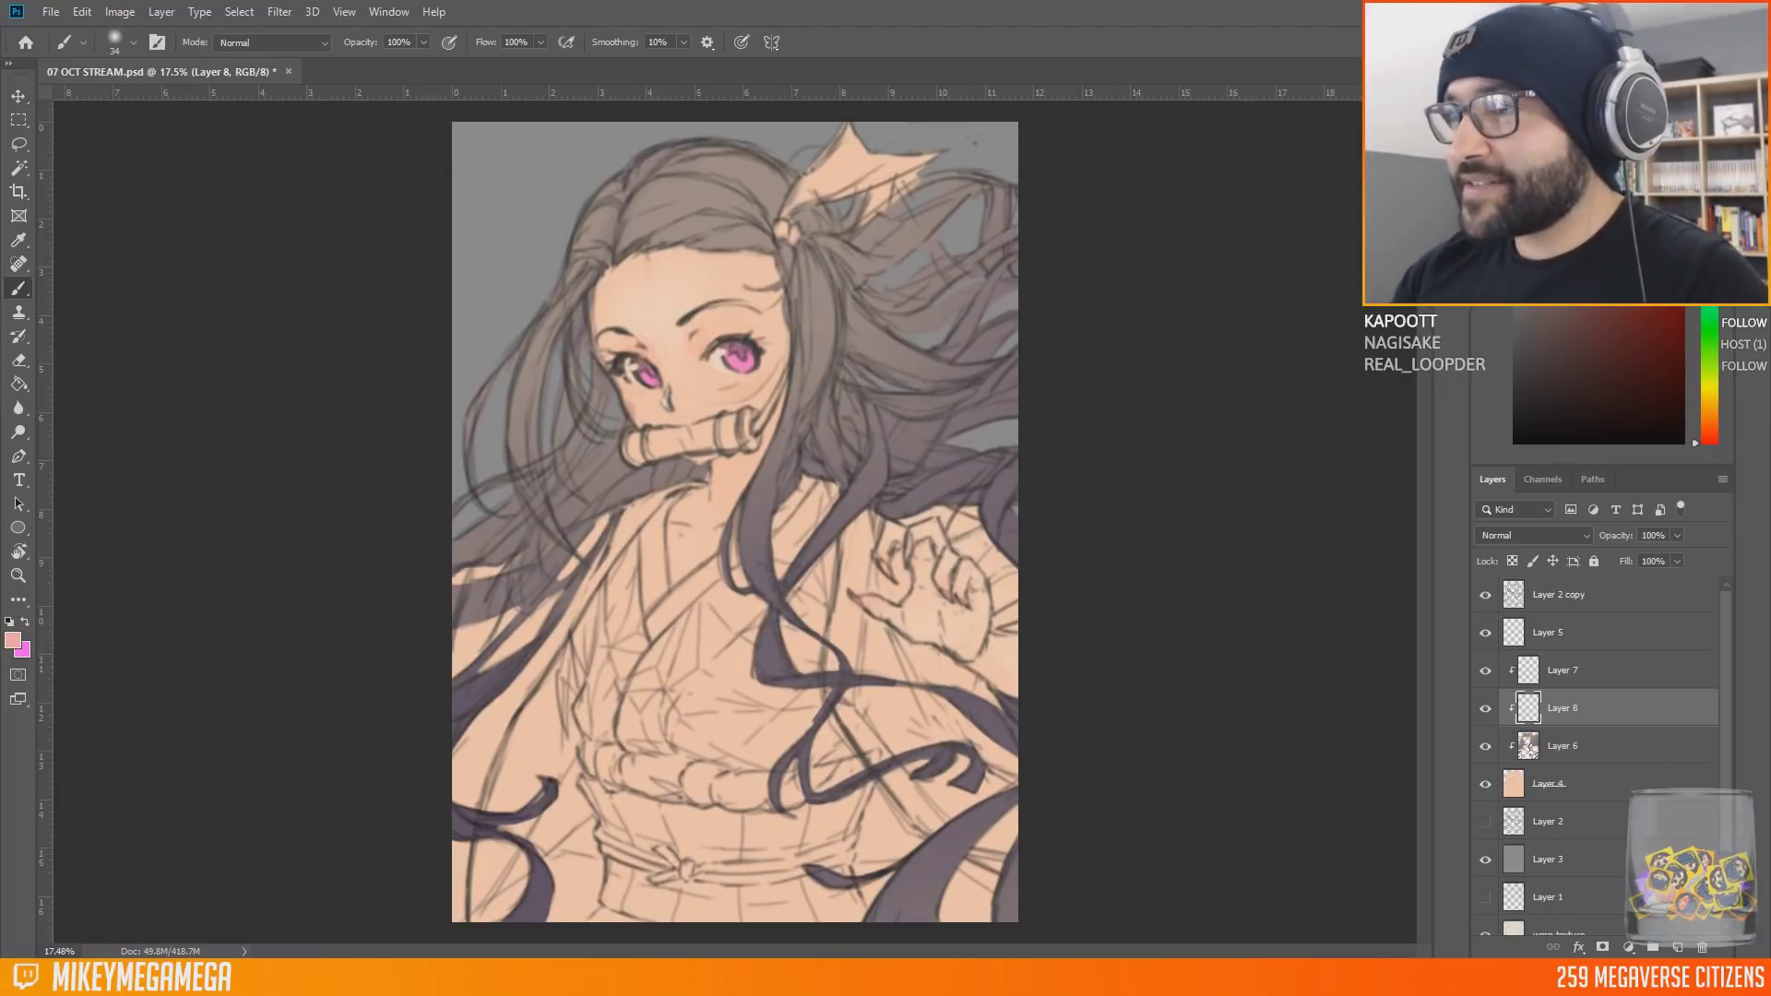
# Step: Paint pink along the kimono bodice's side, collar and waist edges, enlarging the brush to 45 px
pyautogui.moveTo(620, 560)
pyautogui.mouseDown()
pyautogui.moveTo(628, 595)
pyautogui.moveTo(581, 643)
pyautogui.moveTo(577, 711)
pyautogui.mouseUp()
pyautogui.rightClick(564, 806)
pyautogui.click(731, 601)
pyautogui.moveTo(667, 748); pyautogui.dragTo(772, 768)
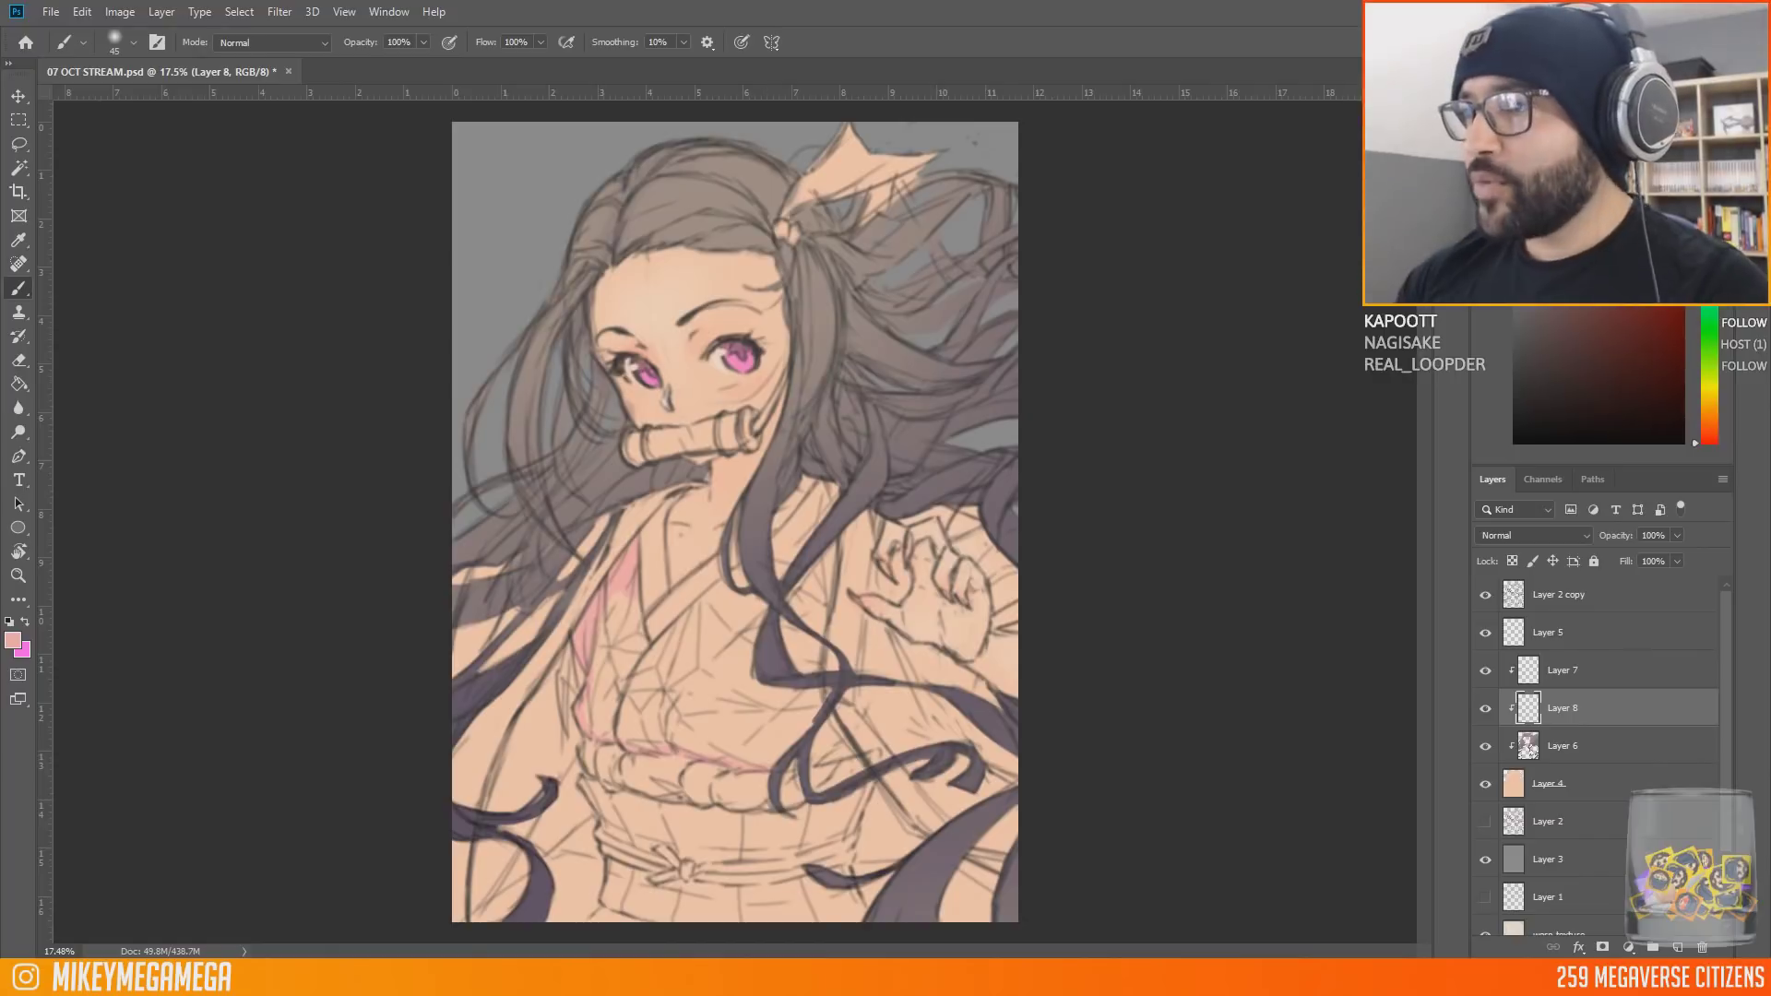
pyautogui.moveTo(633, 593)
pyautogui.mouseDown()
pyautogui.moveTo(643, 637)
pyautogui.moveTo(724, 582)
pyautogui.mouseUp()
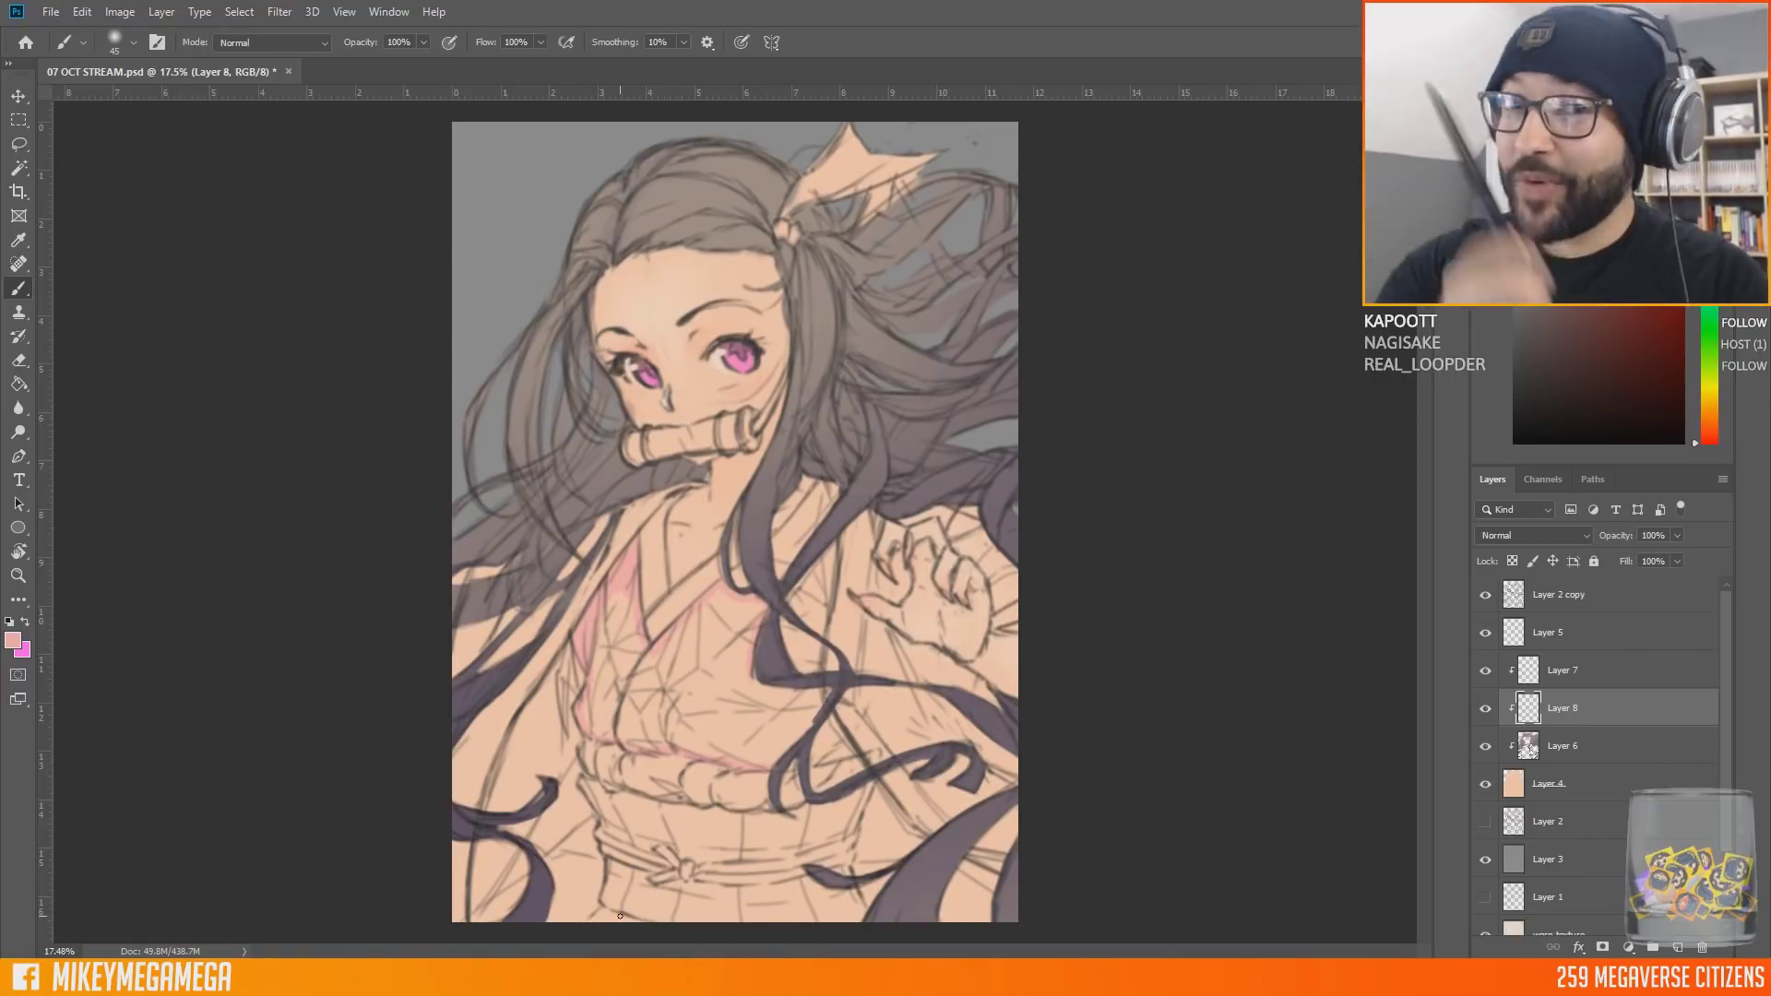
# Step: Fill the kimono bodice pink, refining with a 36 px brush, and paint the sliver at the canvas's lower edge
pyautogui.moveTo(756, 676); pyautogui.dragTo(818, 692)
pyautogui.moveTo(615, 605)
pyautogui.mouseDown()
pyautogui.moveTo(605, 708)
pyautogui.moveTo(773, 758)
pyautogui.moveTo(775, 712)
pyautogui.moveTo(719, 604)
pyautogui.moveTo(686, 699)
pyautogui.moveTo(630, 715)
pyautogui.mouseUp()
pyautogui.rightClick(797, 485)
pyautogui.moveTo(937, 534); pyautogui.dragTo(916, 534)
pyautogui.press('Return')
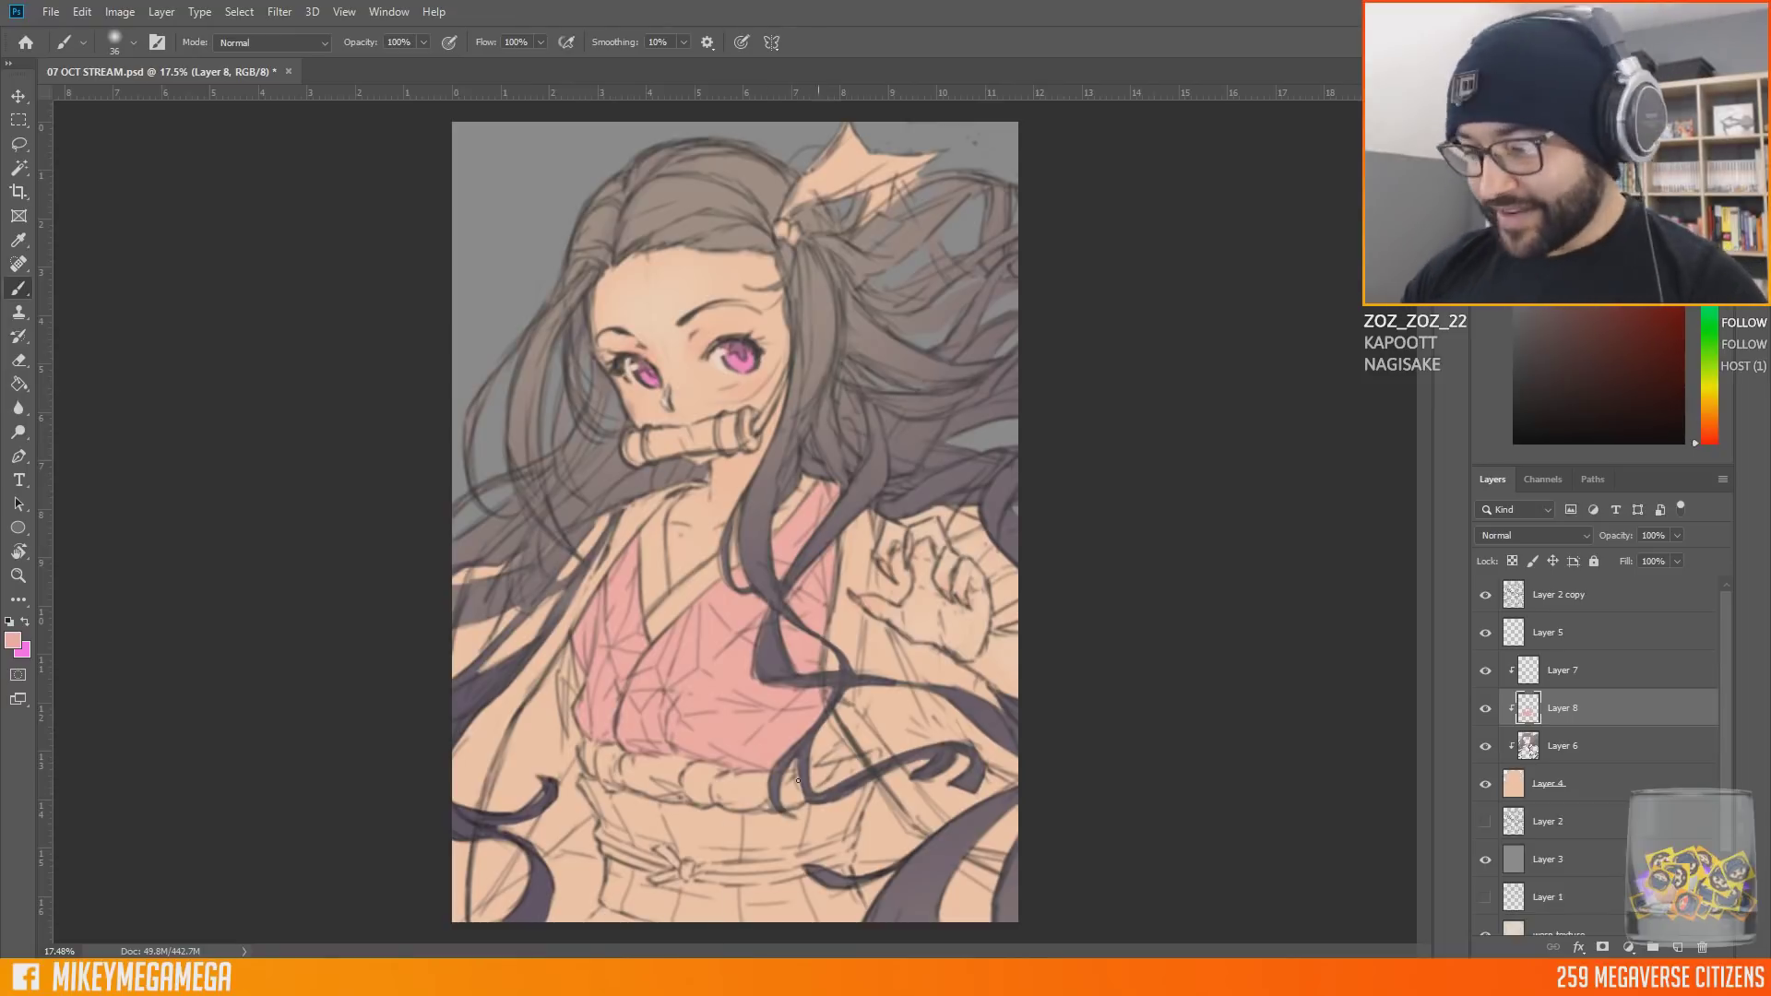
pyautogui.moveTo(603, 909); pyautogui.dragTo(590, 922)
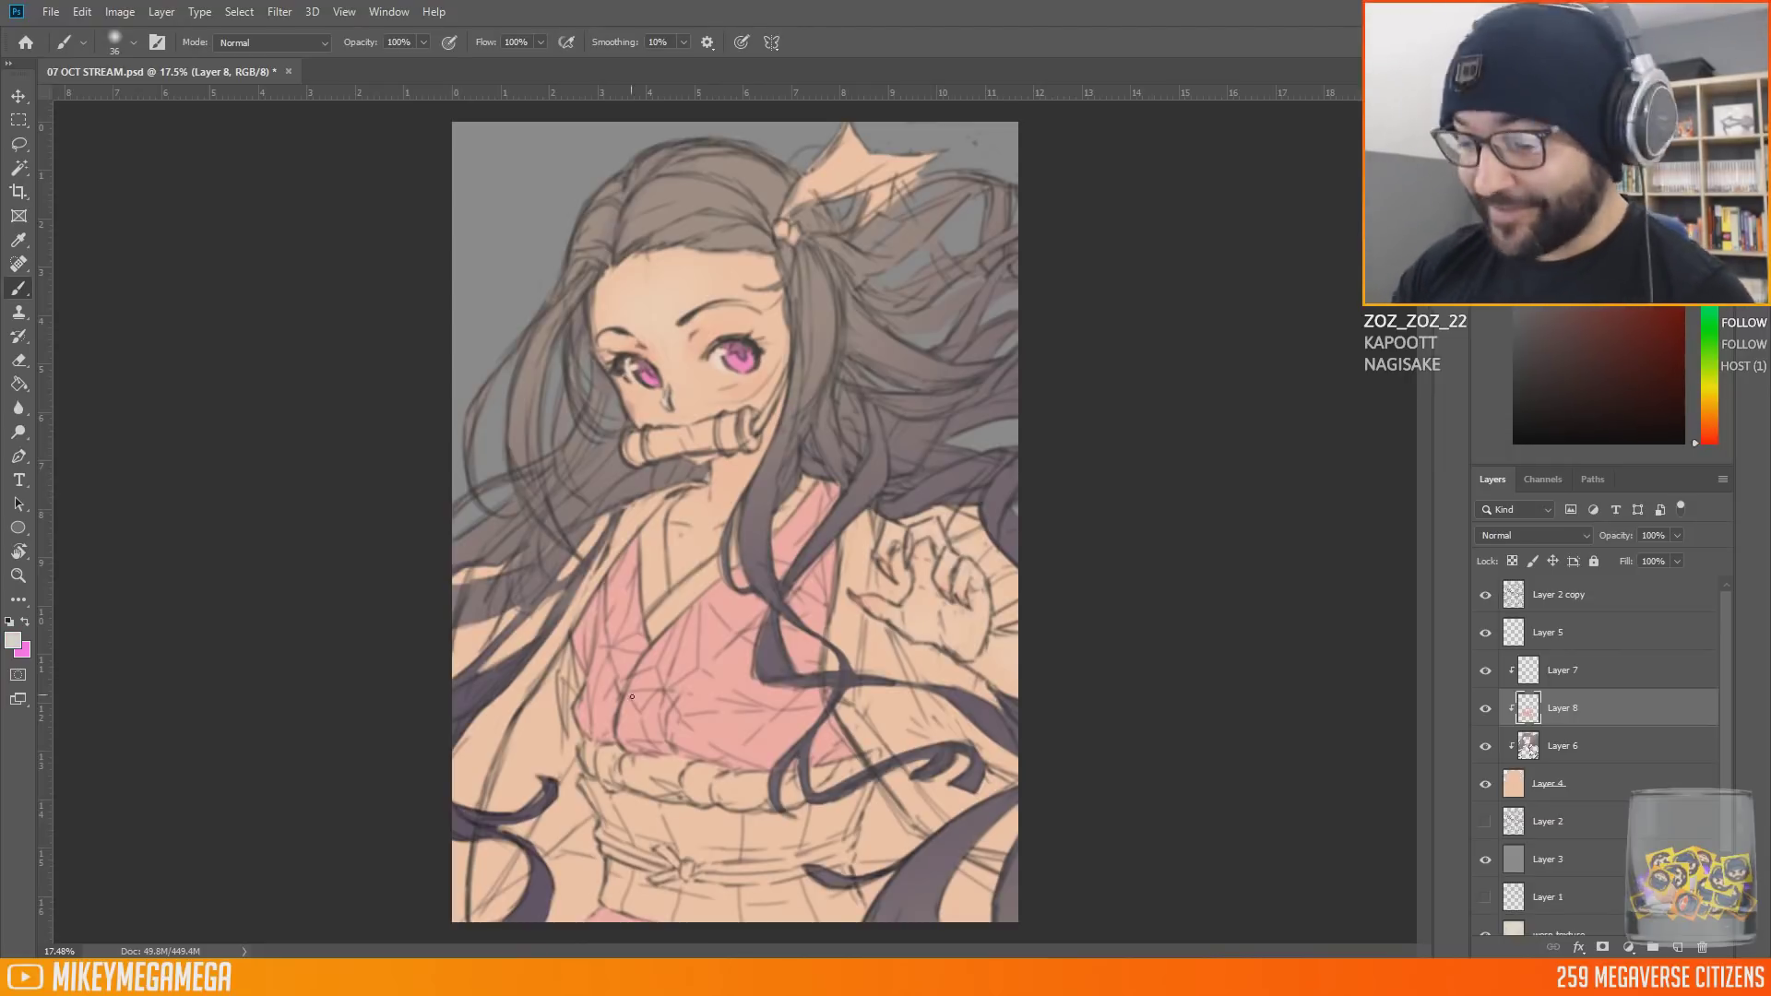
# Step: Add a new clipped layer above the pink kimono layer and paint the kimono's collar pale lavender
pyautogui.hotkey('ctrl', 'shift', 'alt', 'n')
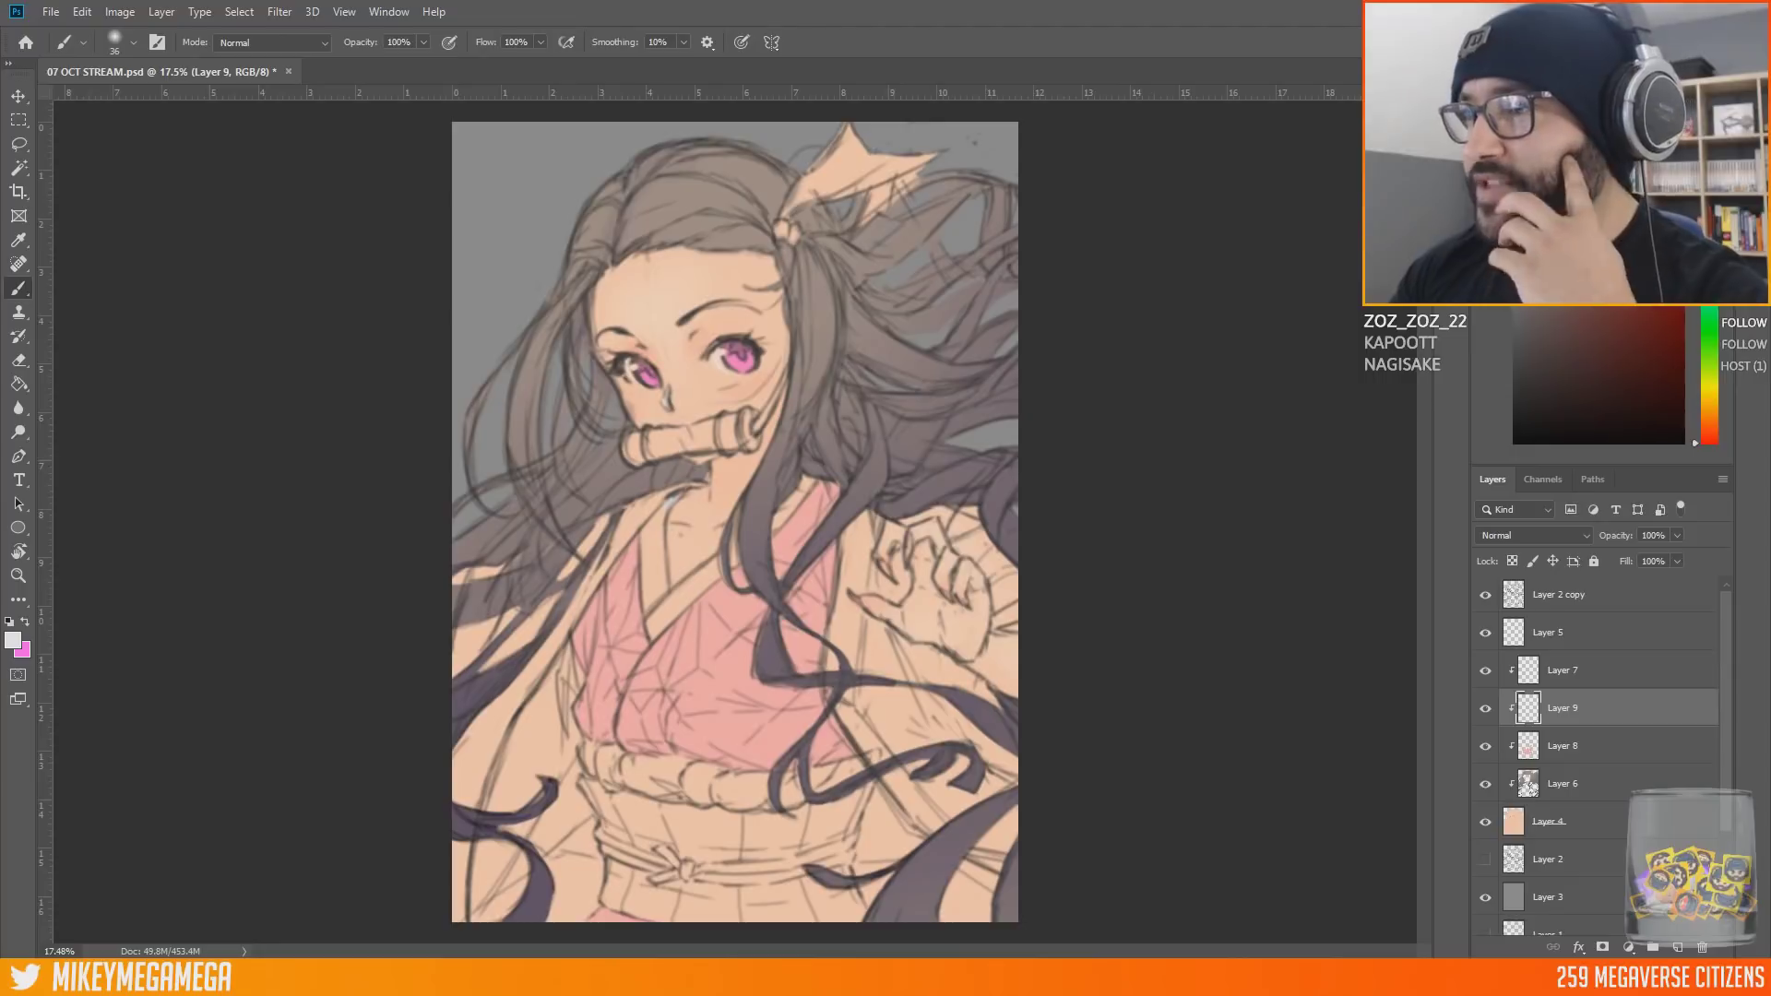
pyautogui.hotkey('alt', 'Tab')
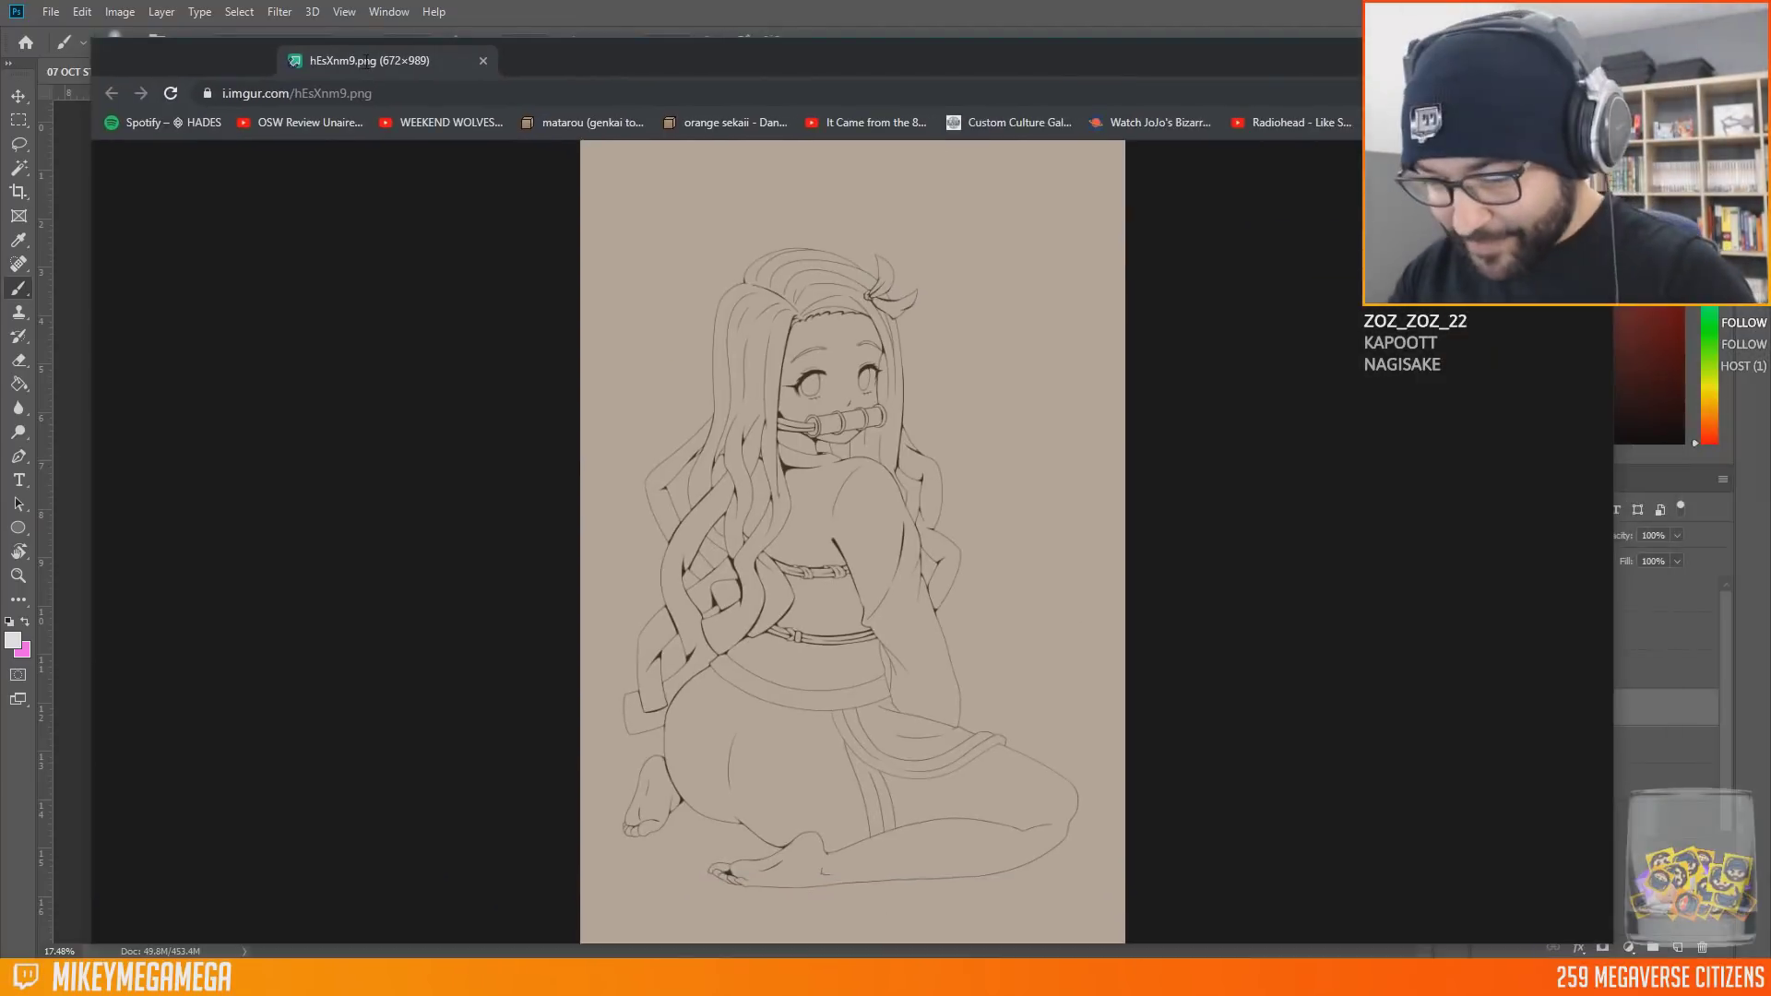
pyautogui.hotkey('alt', 'Tab')
pyautogui.moveTo(666, 505); pyautogui.dragTo(640, 533)
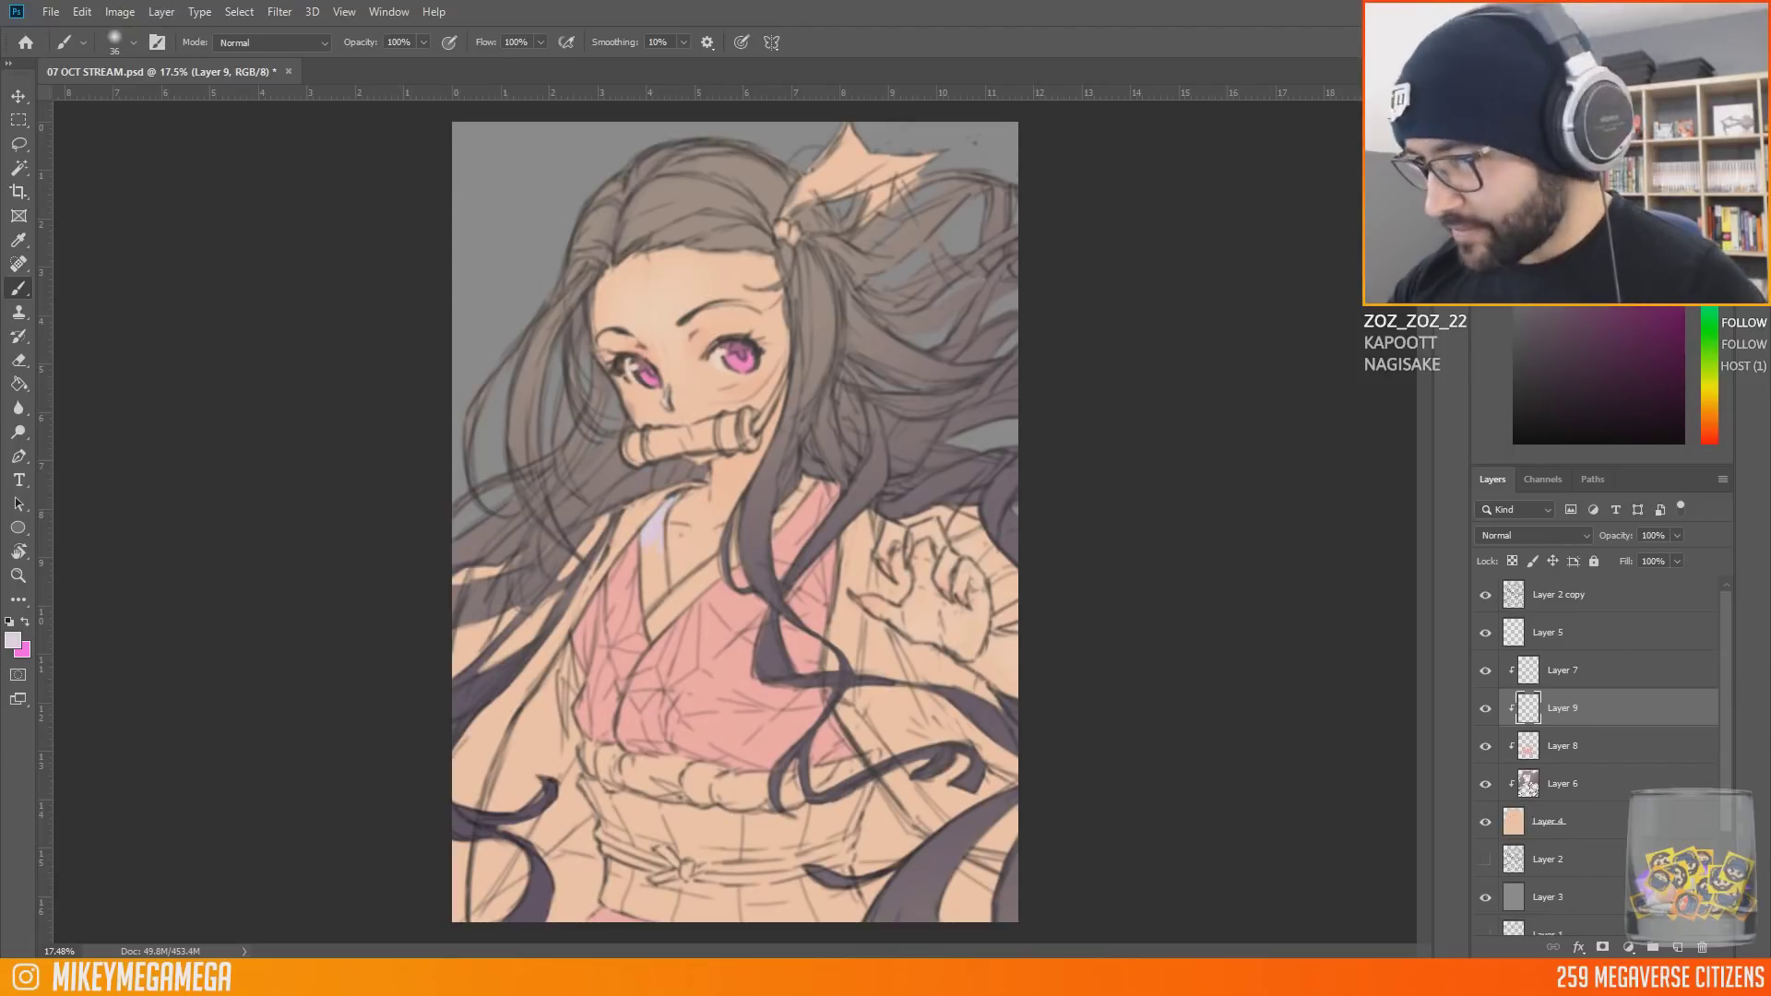
pyautogui.moveTo(654, 519)
pyautogui.mouseDown()
pyautogui.moveTo(660, 597)
pyautogui.moveTo(692, 591)
pyautogui.moveTo(803, 489)
pyautogui.mouseUp()
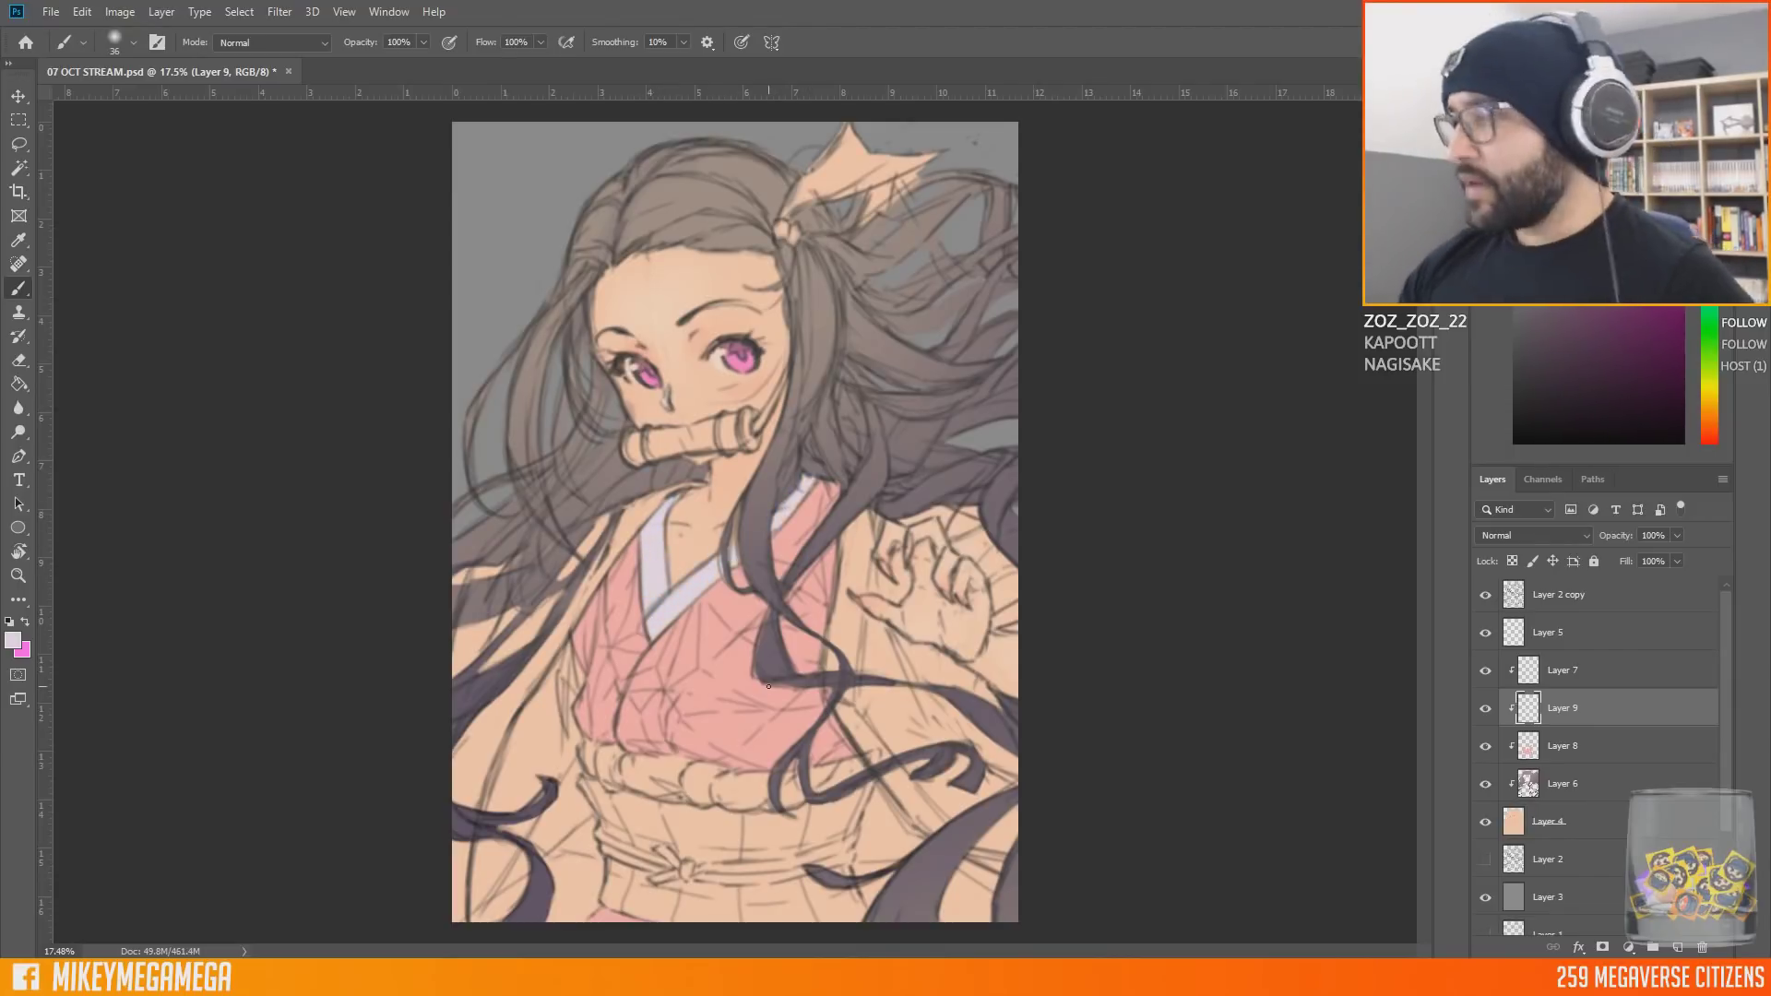
# Step: Outline the wide obi below the padded sash in pale lavender and fill its interior with the same colour
pyautogui.moveTo(588, 782); pyautogui.dragTo(606, 823)
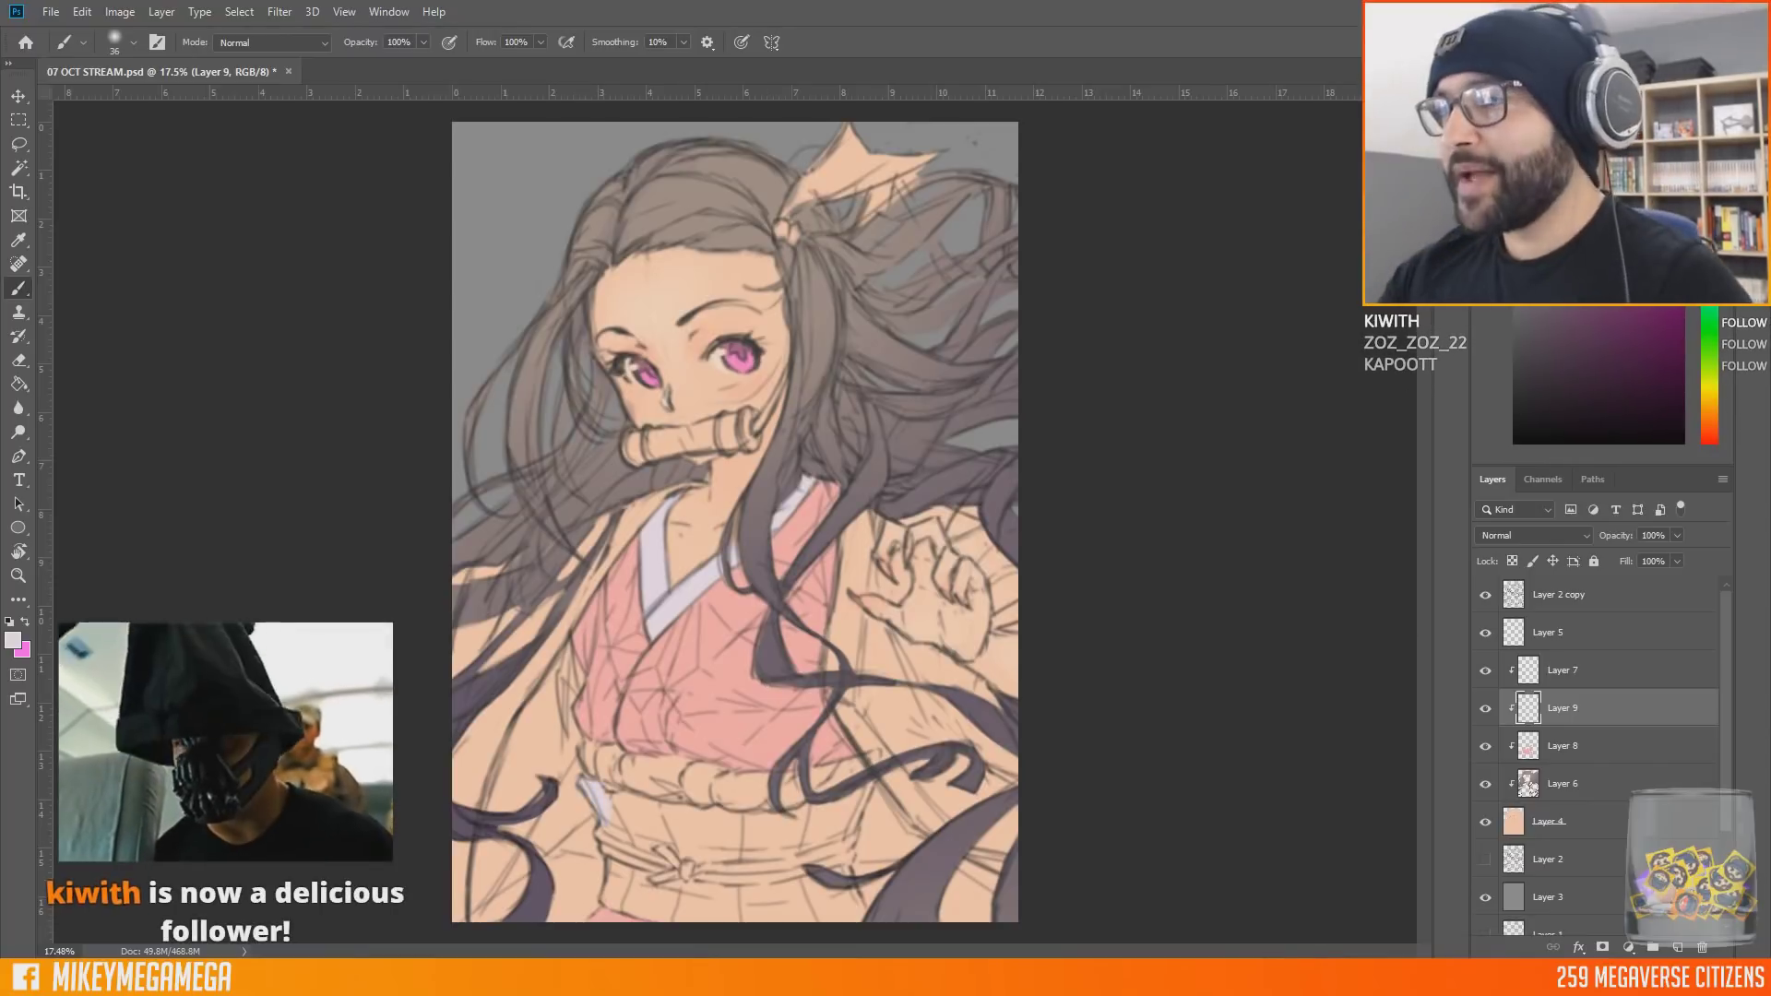
pyautogui.moveTo(606, 822)
pyautogui.mouseDown()
pyautogui.moveTo(624, 912)
pyautogui.moveTo(660, 920)
pyautogui.mouseUp()
pyautogui.moveTo(611, 791); pyautogui.dragTo(694, 807)
pyautogui.moveTo(801, 814); pyautogui.dragTo(869, 790)
pyautogui.moveTo(819, 862); pyautogui.dragTo(864, 921)
pyautogui.press('g')
pyautogui.click(690, 819)
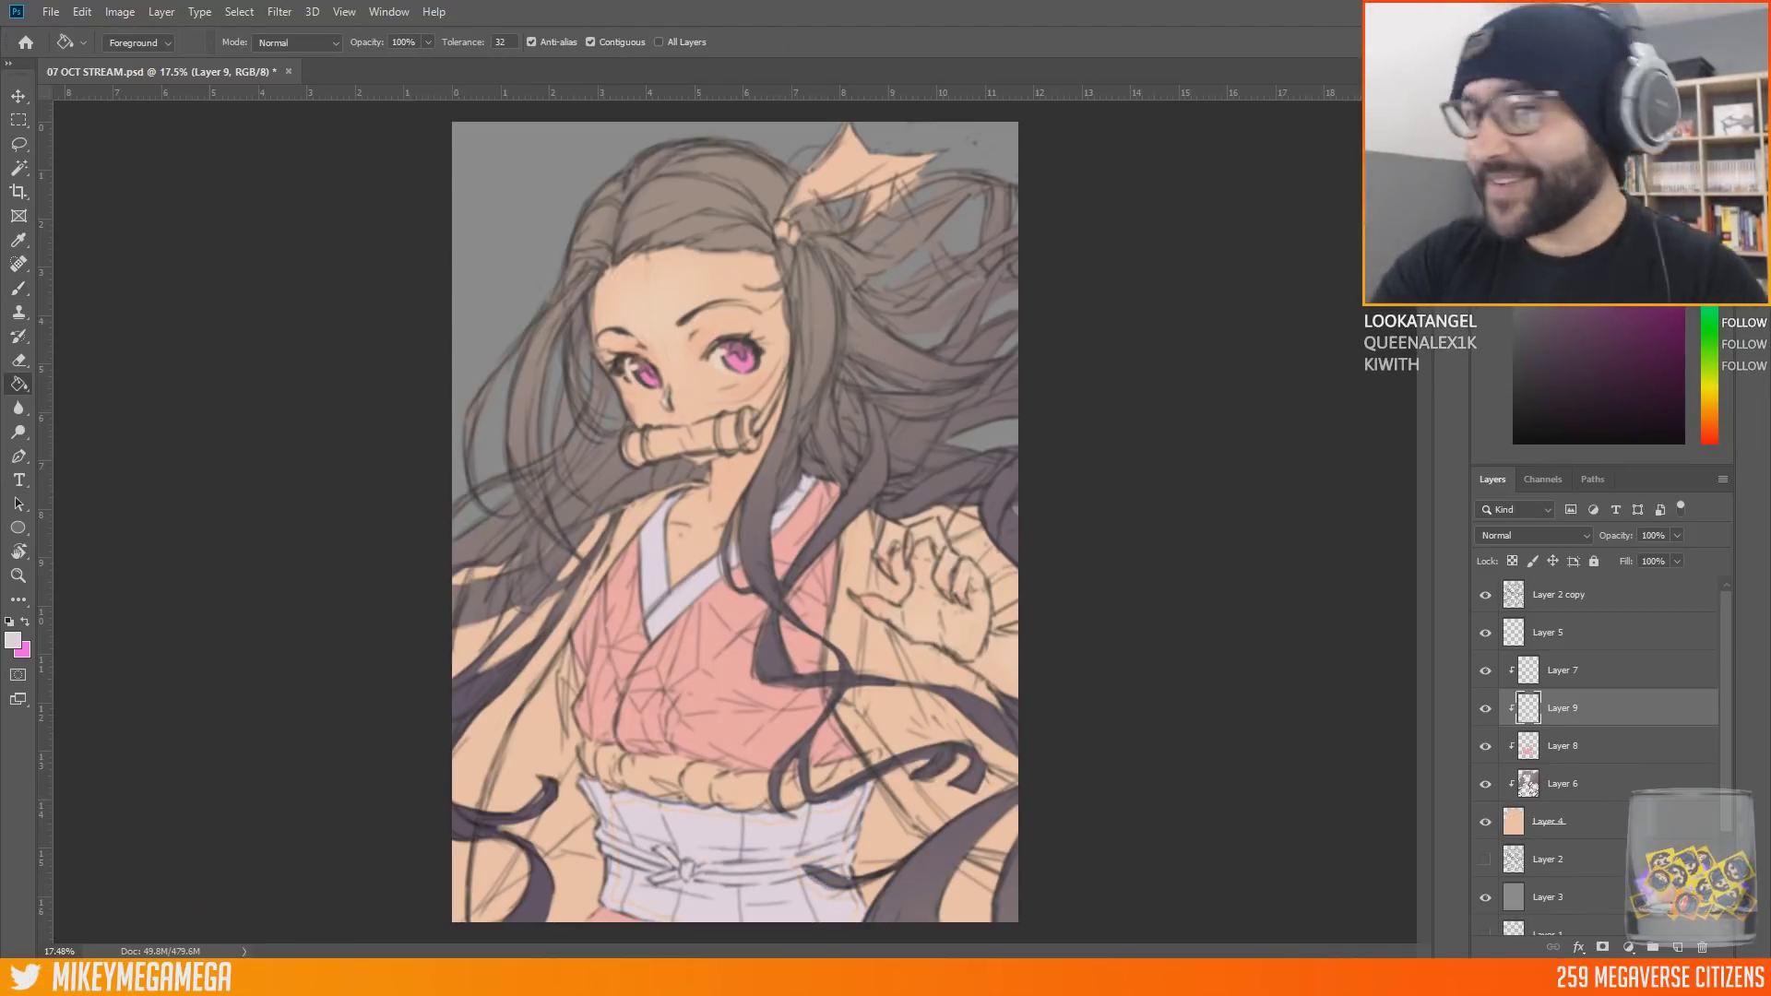
# Step: Choose a soft green and paint the padded sash above the obi, reducing the brush to 31 px for its far end
pyautogui.press('b')
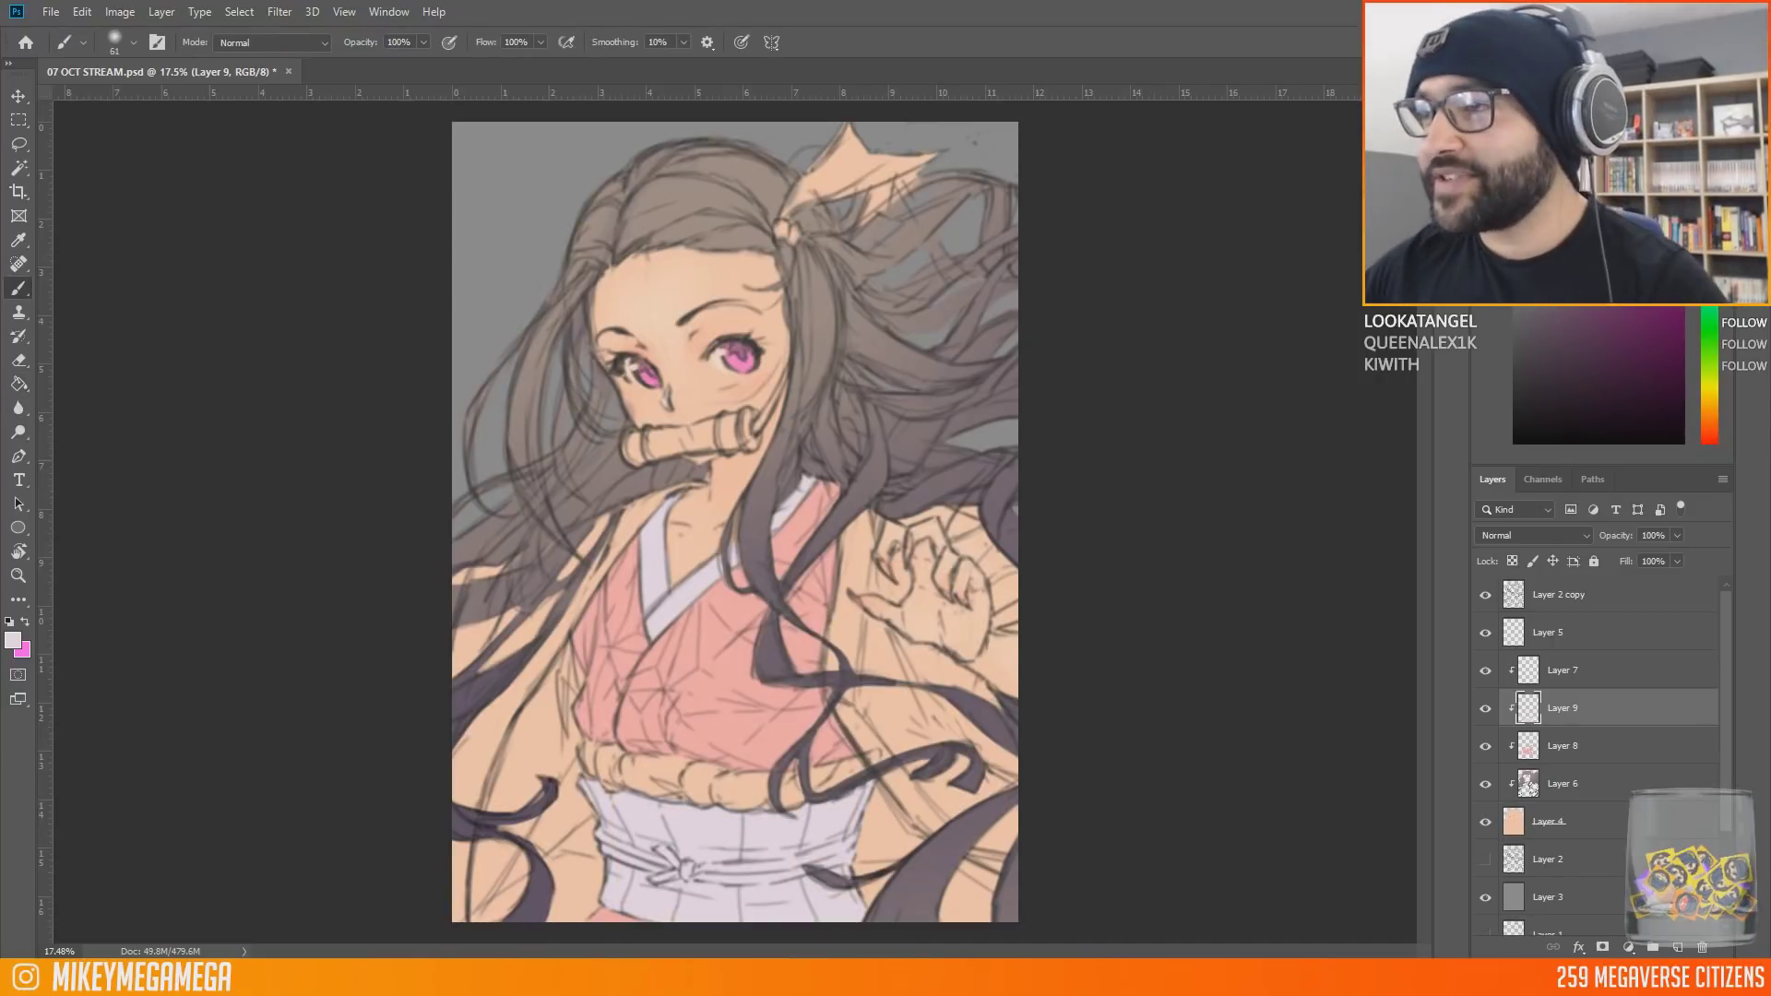
pyautogui.click(1708, 335)
pyautogui.click(1559, 293)
pyautogui.moveTo(604, 760)
pyautogui.mouseDown()
pyautogui.moveTo(616, 786)
pyautogui.moveTo(669, 770)
pyautogui.moveTo(758, 798)
pyautogui.mouseUp()
pyautogui.click(1547, 217)
pyautogui.press('[')
pyautogui.press('[')
pyautogui.press('[')
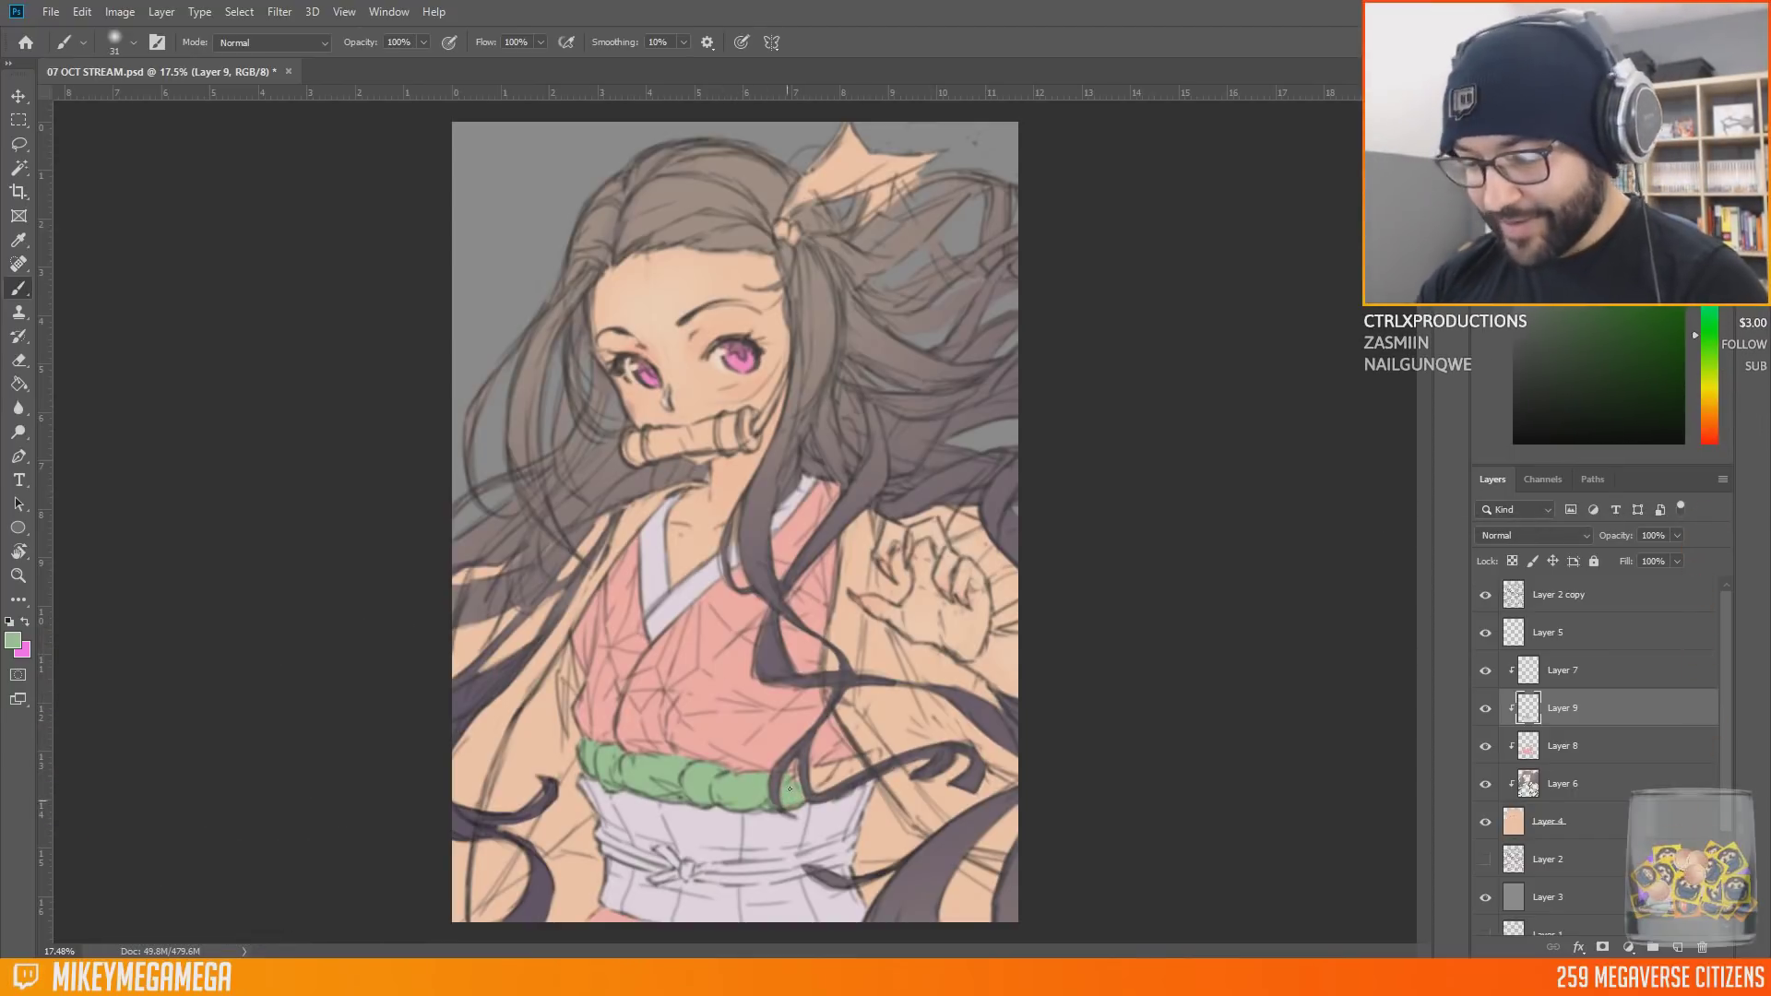
pyautogui.moveTo(790, 789); pyautogui.dragTo(863, 765)
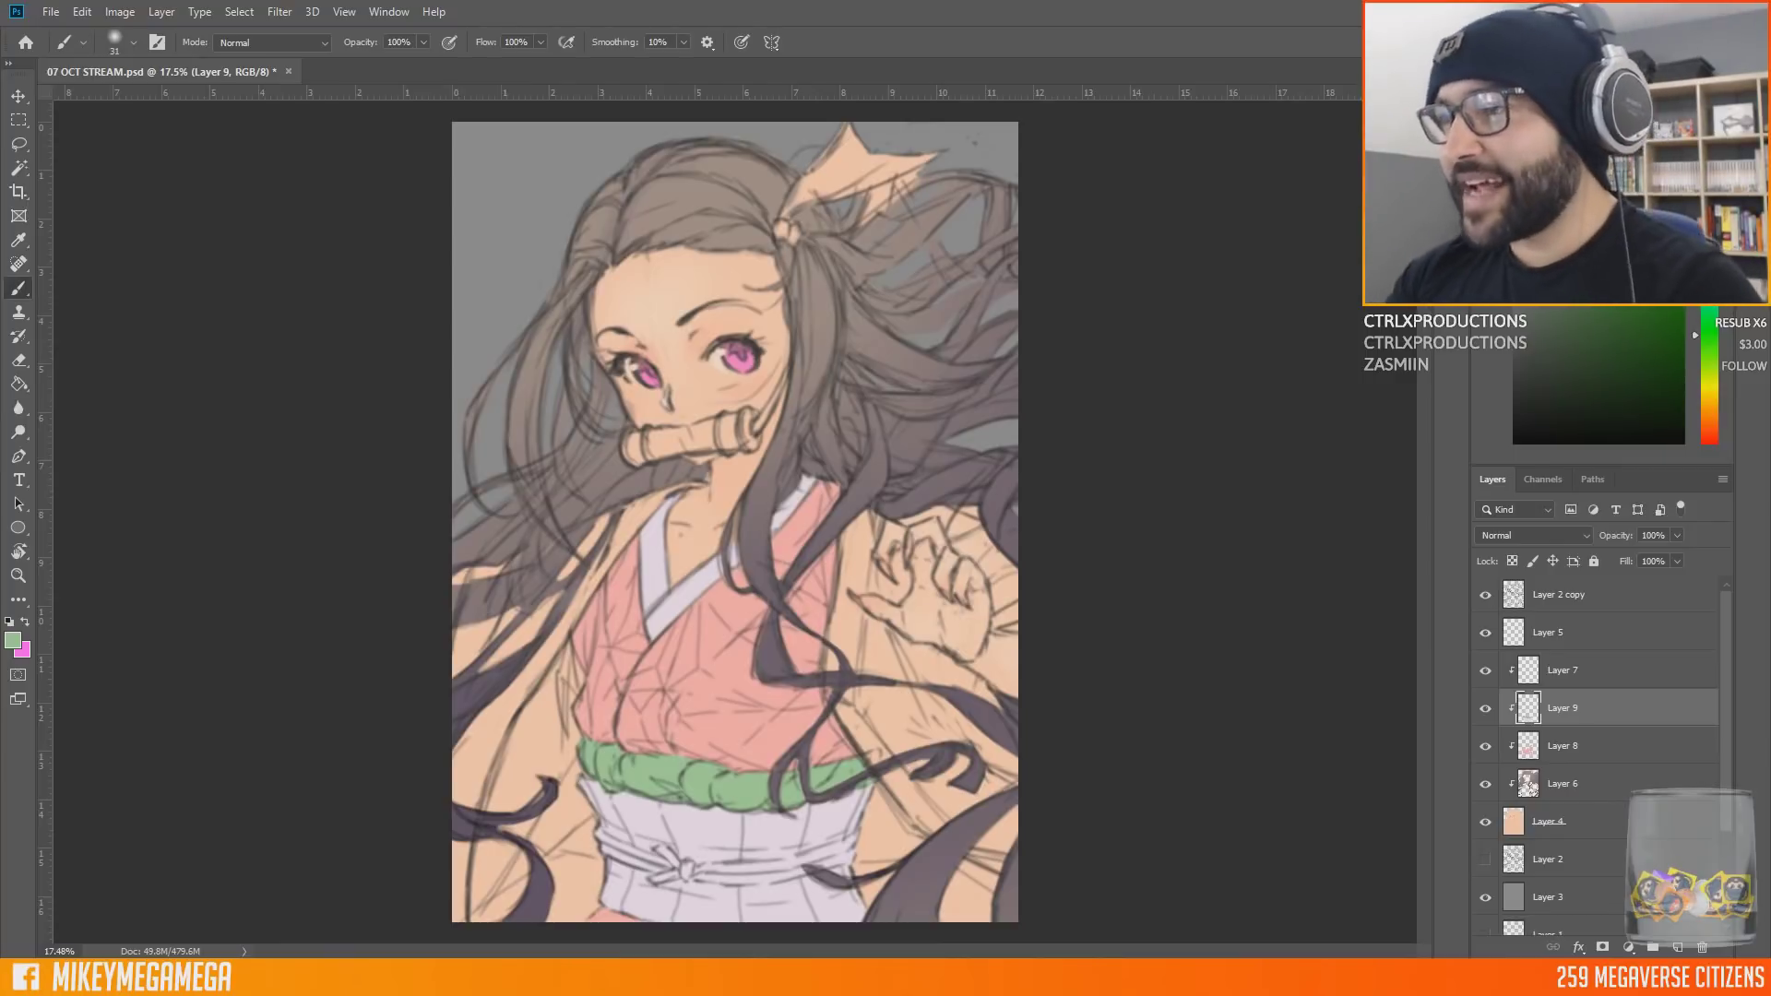
# Step: Paint a red checkerboard pattern on the pale obi, restoring the cord's knot with the sampled pale lavender
pyautogui.keyDown('alt'); pyautogui.click(646, 645); pyautogui.keyUp('alt')
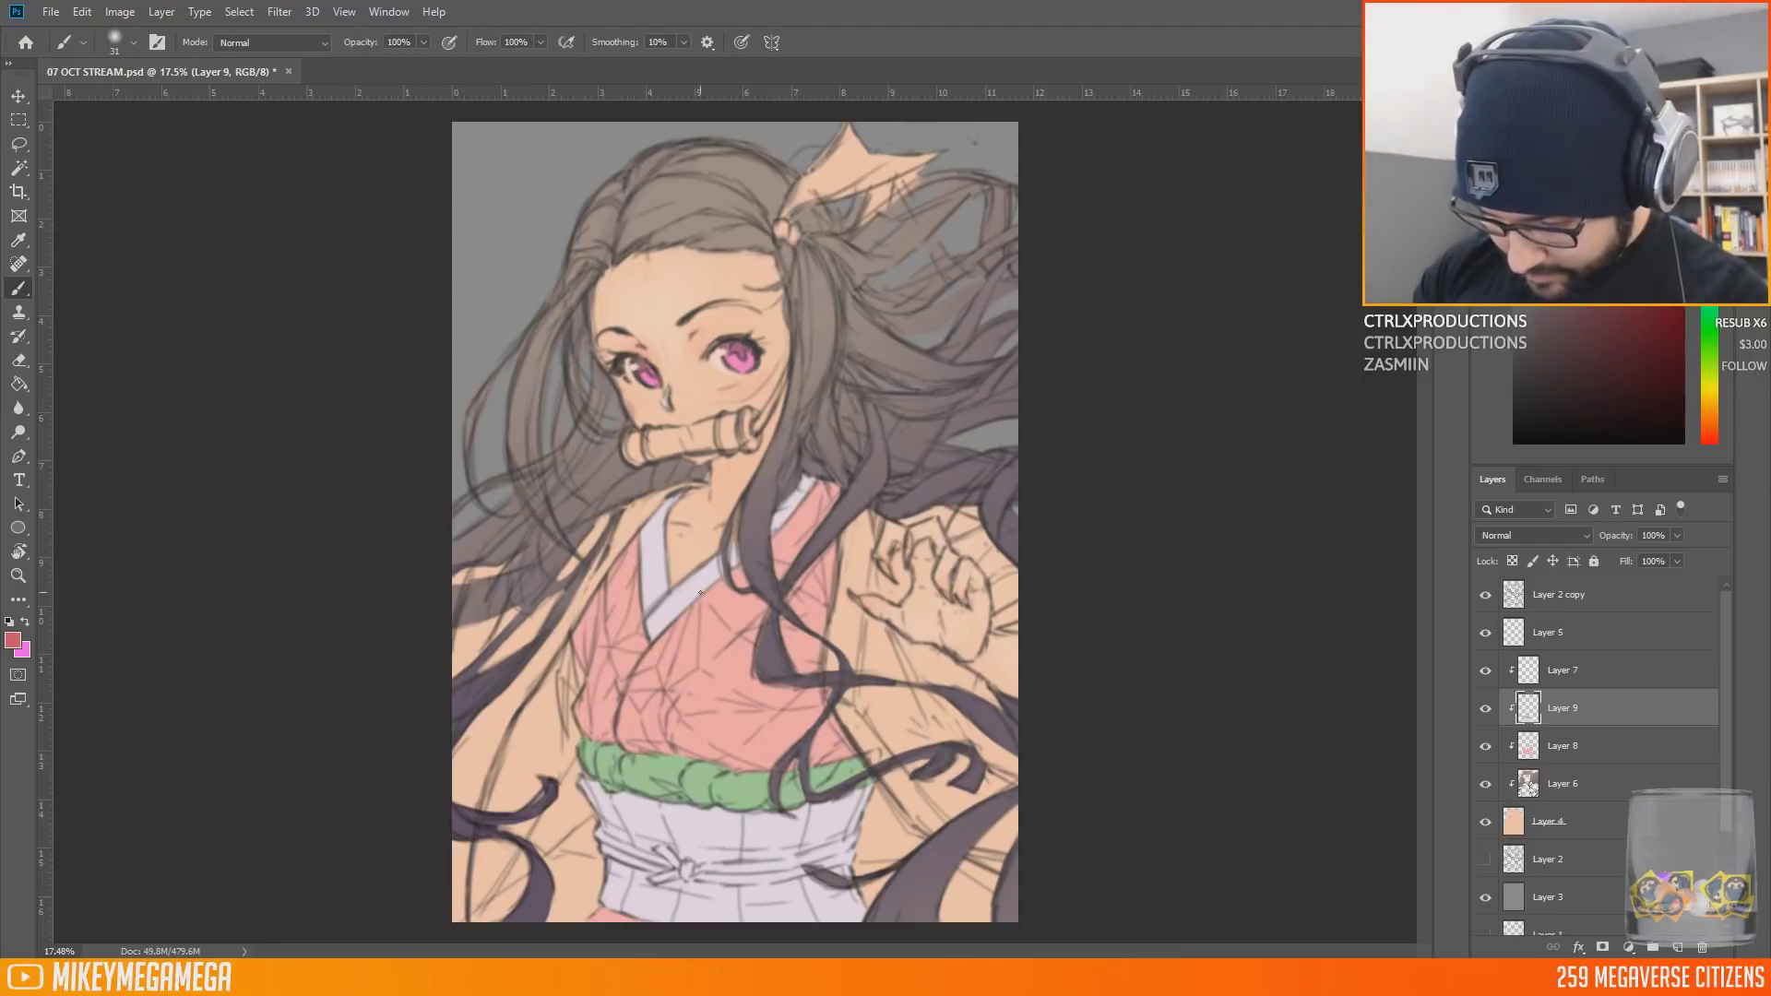
pyautogui.moveTo(618, 800)
pyautogui.mouseDown()
pyautogui.moveTo(635, 838)
pyautogui.moveTo(655, 847)
pyautogui.moveTo(639, 801)
pyautogui.moveTo(632, 823)
pyautogui.moveTo(668, 853)
pyautogui.moveTo(626, 822)
pyautogui.moveTo(619, 874)
pyautogui.moveTo(584, 783)
pyautogui.moveTo(628, 911)
pyautogui.moveTo(646, 893)
pyautogui.moveTo(650, 916)
pyautogui.moveTo(677, 860)
pyautogui.moveTo(725, 855)
pyautogui.moveTo(736, 898)
pyautogui.moveTo(745, 819)
pyautogui.moveTo(751, 842)
pyautogui.moveTo(801, 834)
pyautogui.moveTo(804, 808)
pyautogui.moveTo(786, 834)
pyautogui.moveTo(755, 821)
pyautogui.moveTo(876, 773)
pyautogui.moveTo(833, 799)
pyautogui.moveTo(841, 844)
pyautogui.mouseUp()
pyautogui.moveTo(742, 913)
pyautogui.mouseDown()
pyautogui.moveTo(784, 913)
pyautogui.moveTo(843, 871)
pyautogui.mouseUp()
pyautogui.moveTo(865, 790); pyautogui.dragTo(856, 828)
pyautogui.moveTo(863, 893); pyautogui.dragTo(856, 911)
pyautogui.keyDown('alt'); pyautogui.click(647, 851); pyautogui.keyUp('alt')
pyautogui.moveTo(648, 851); pyautogui.dragTo(669, 858)
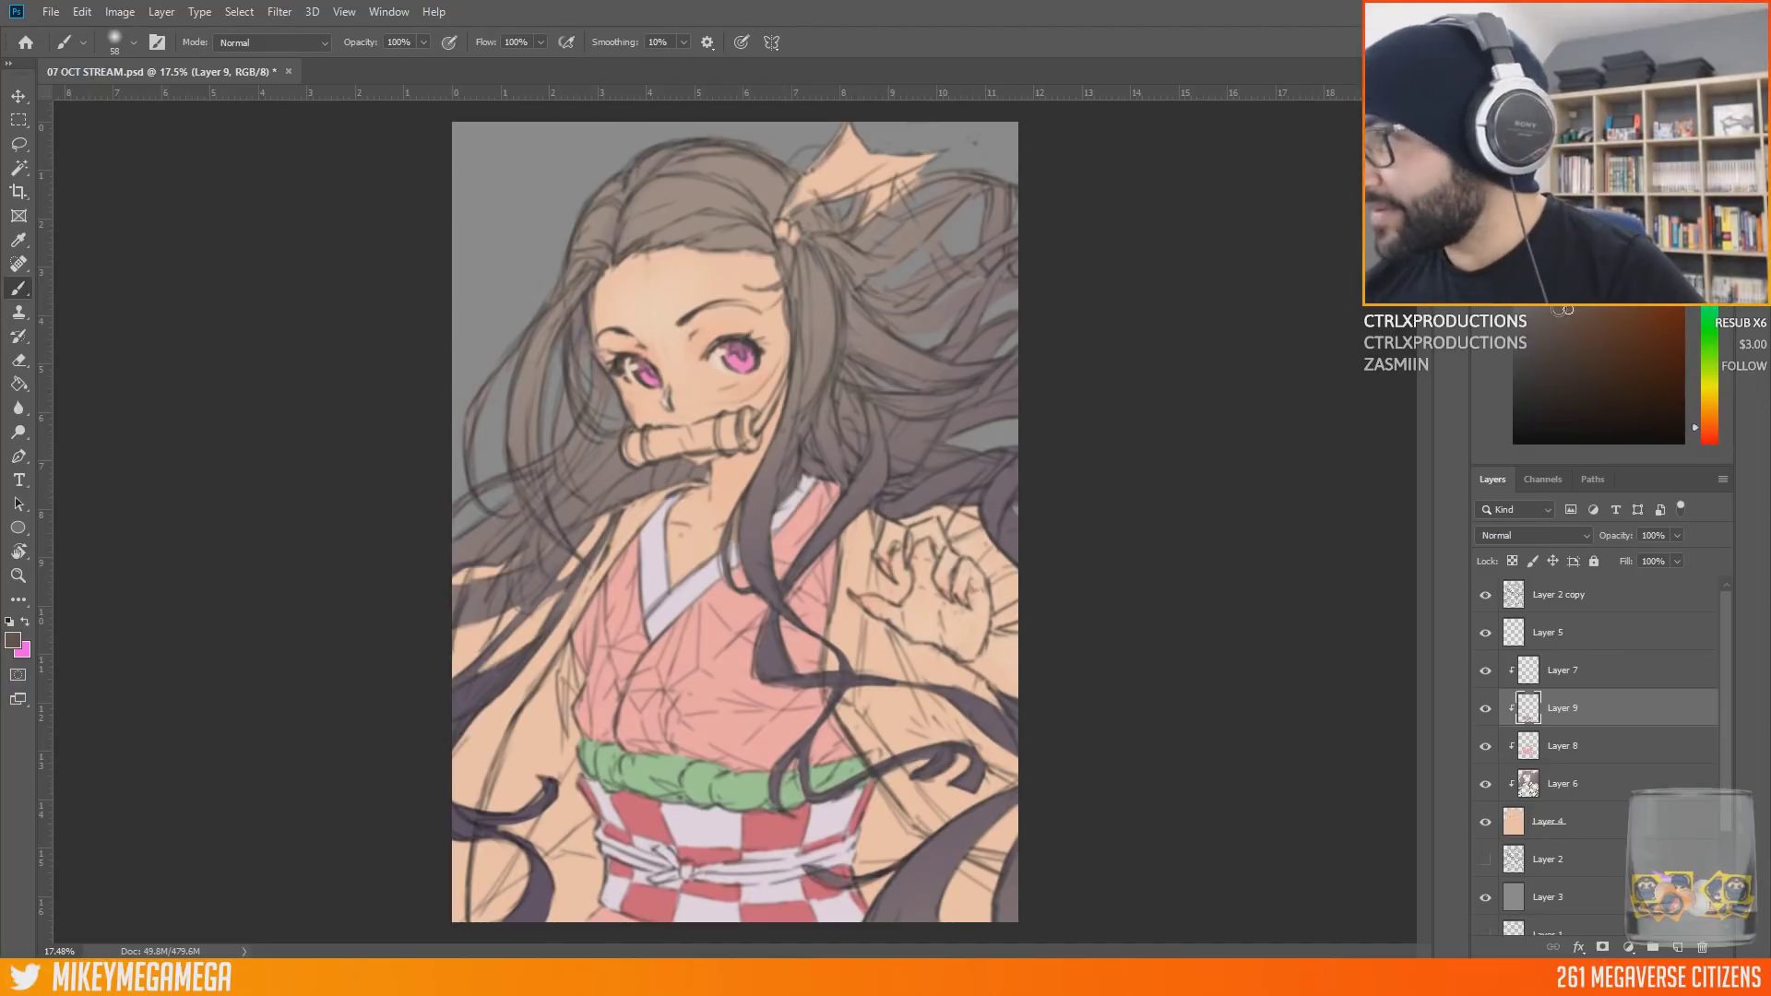
# Step: Add a new clipped layer and paint the haori's sleeve and shoulder beside the forward-falling hair reddish brown, on the side without the raised hand
pyautogui.hotkey('ctrl', 'shift', 'alt', 'n')
pyautogui.moveTo(454, 579); pyautogui.dragTo(466, 575)
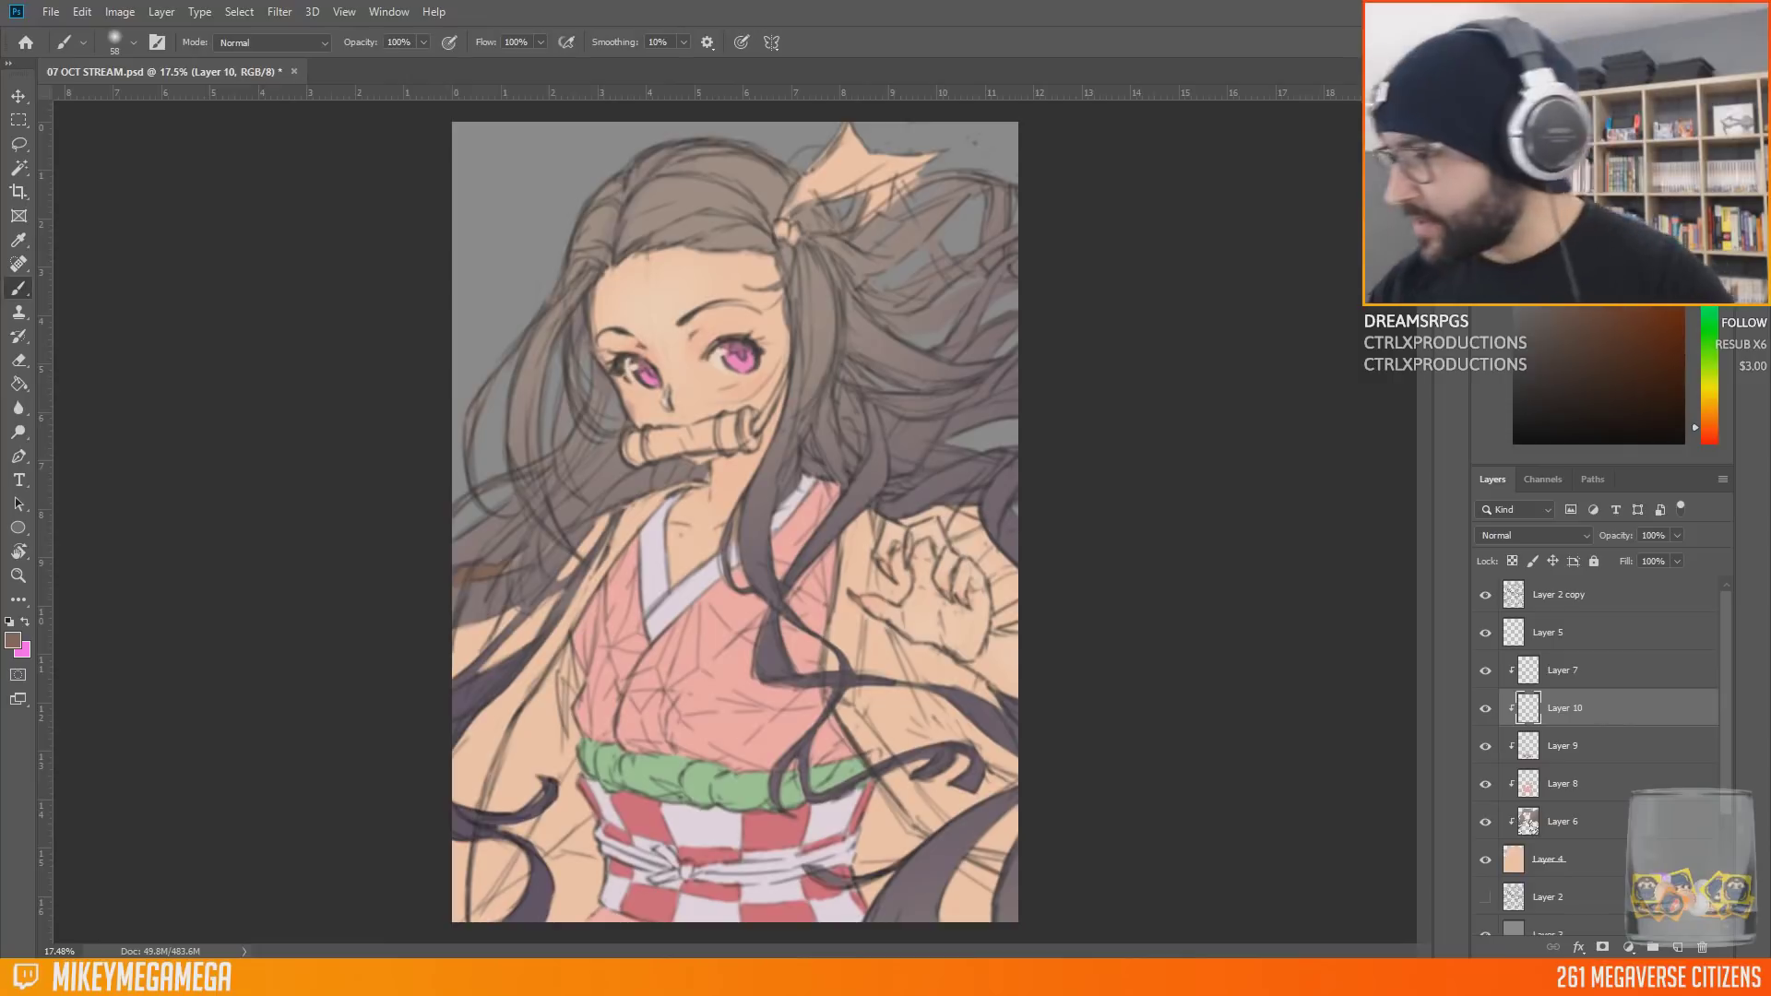
pyautogui.moveTo(470, 632)
pyautogui.mouseDown()
pyautogui.moveTo(456, 638)
pyautogui.moveTo(480, 651)
pyautogui.moveTo(599, 524)
pyautogui.mouseUp()
pyautogui.moveTo(537, 610)
pyautogui.mouseDown()
pyautogui.moveTo(498, 659)
pyautogui.moveTo(660, 499)
pyautogui.mouseUp()
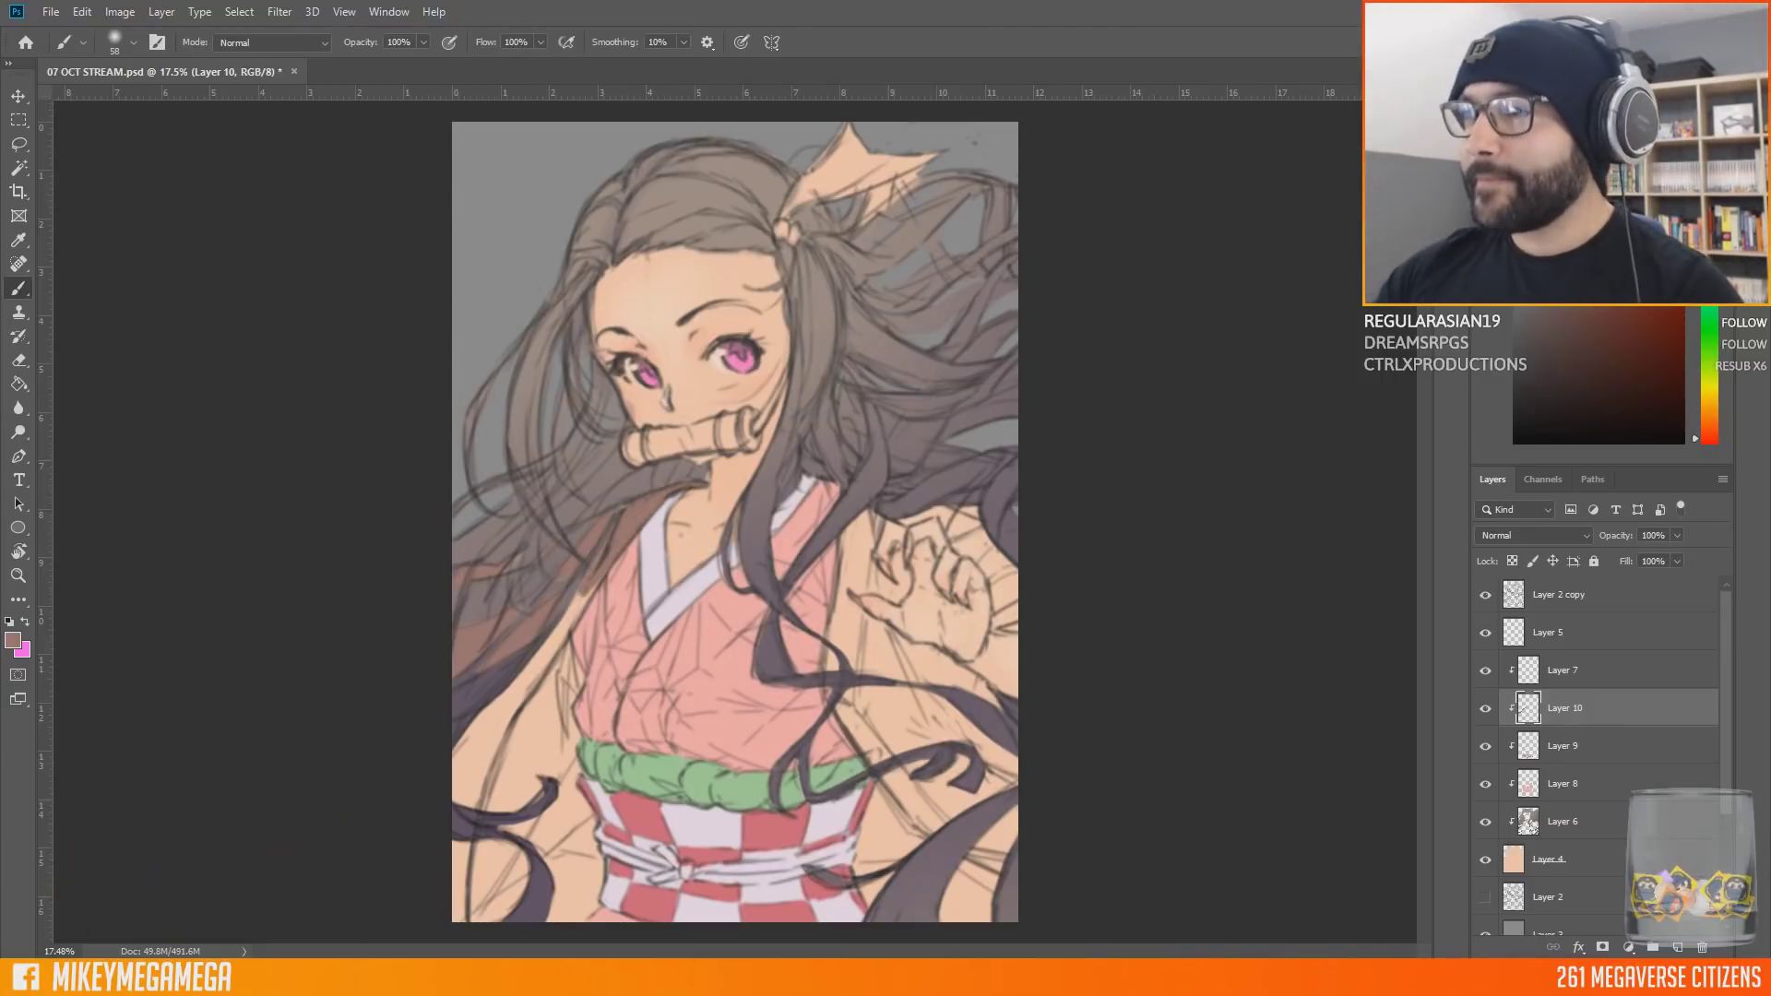
pyautogui.moveTo(604, 574); pyautogui.dragTo(453, 785)
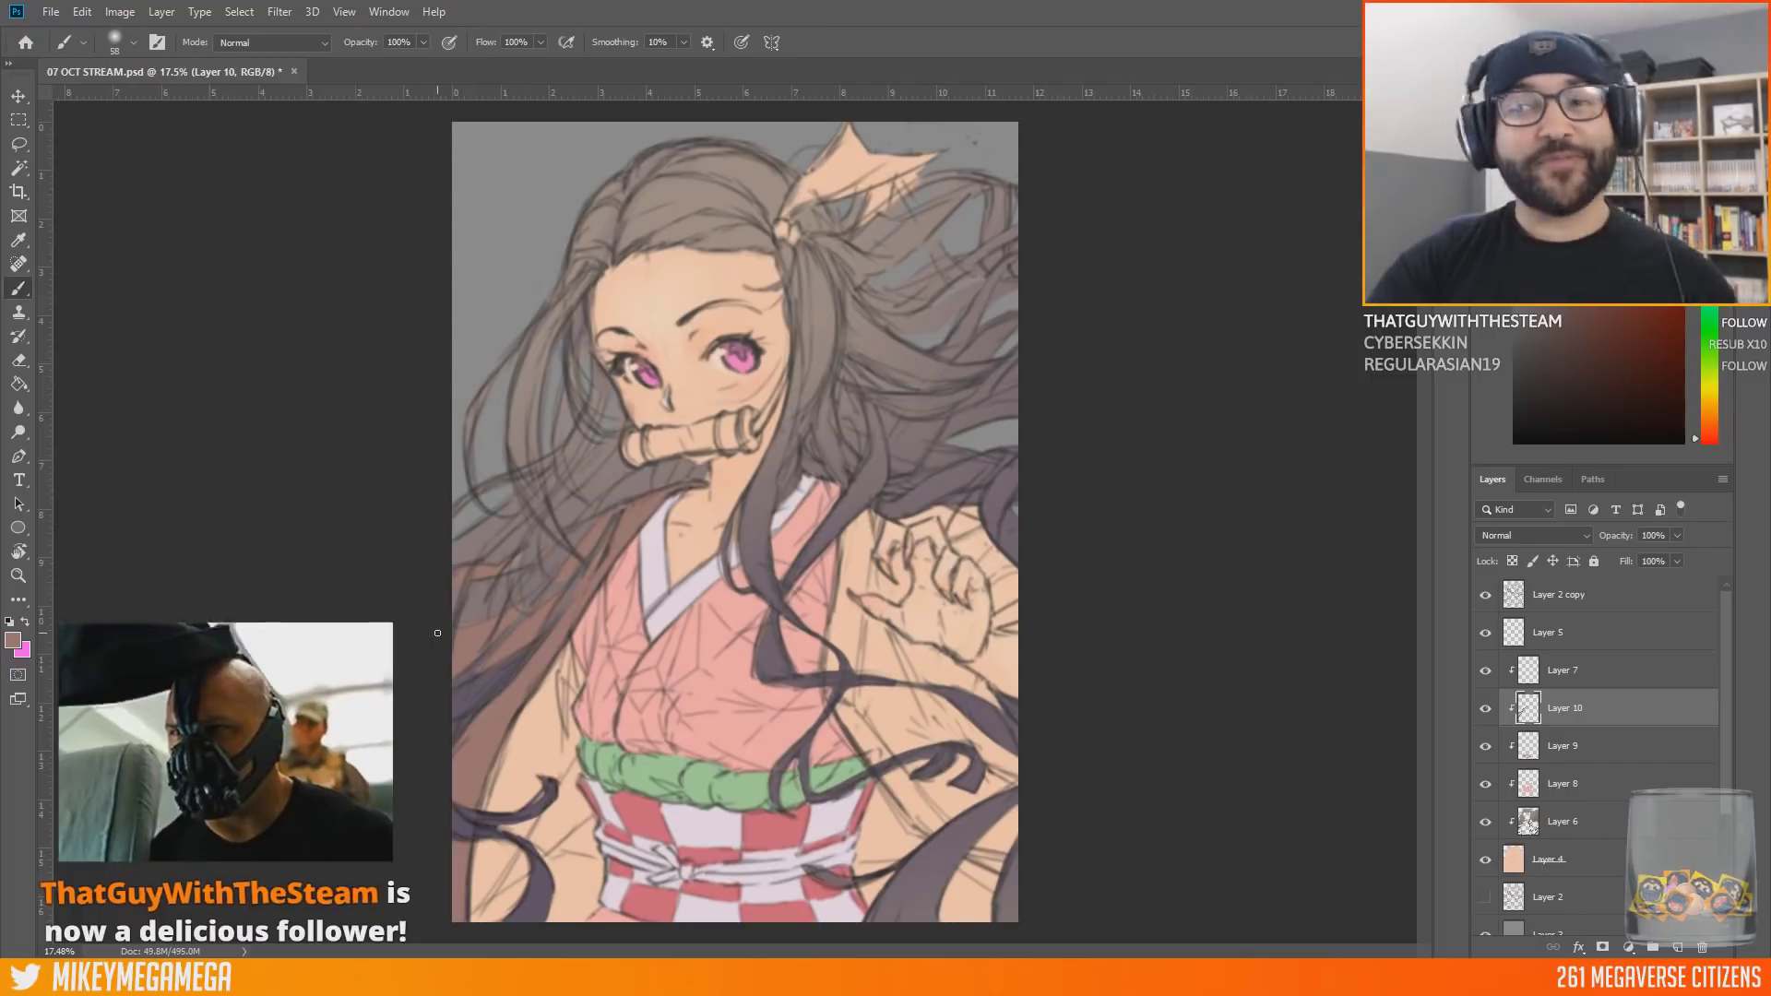
# Step: Paint the haori reddish brown around the raised hand, down the front edge and across the lower sleeve
pyautogui.moveTo(832, 488)
pyautogui.mouseDown()
pyautogui.moveTo(862, 554)
pyautogui.moveTo(850, 581)
pyautogui.moveTo(895, 600)
pyautogui.moveTo(899, 555)
pyautogui.moveTo(908, 590)
pyautogui.moveTo(911, 521)
pyautogui.moveTo(942, 510)
pyautogui.moveTo(1005, 618)
pyautogui.moveTo(1013, 593)
pyautogui.mouseUp()
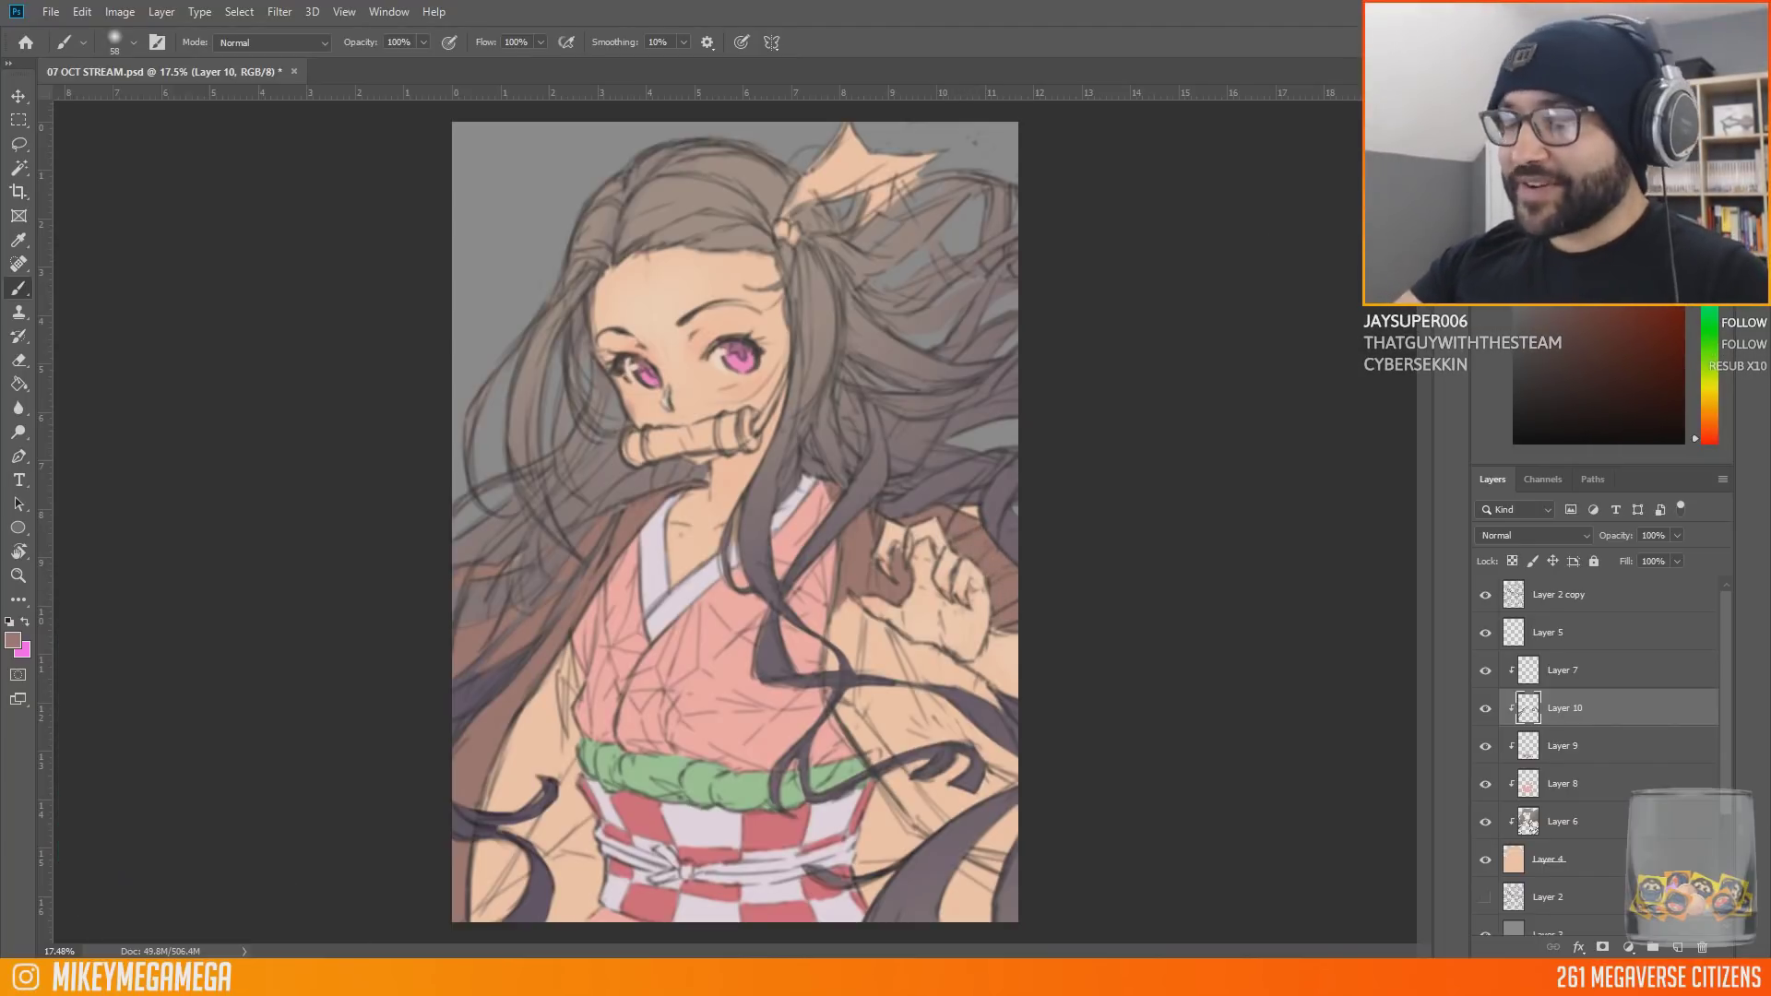
pyautogui.moveTo(857, 599)
pyautogui.mouseDown()
pyautogui.moveTo(832, 628)
pyautogui.moveTo(863, 660)
pyautogui.mouseUp()
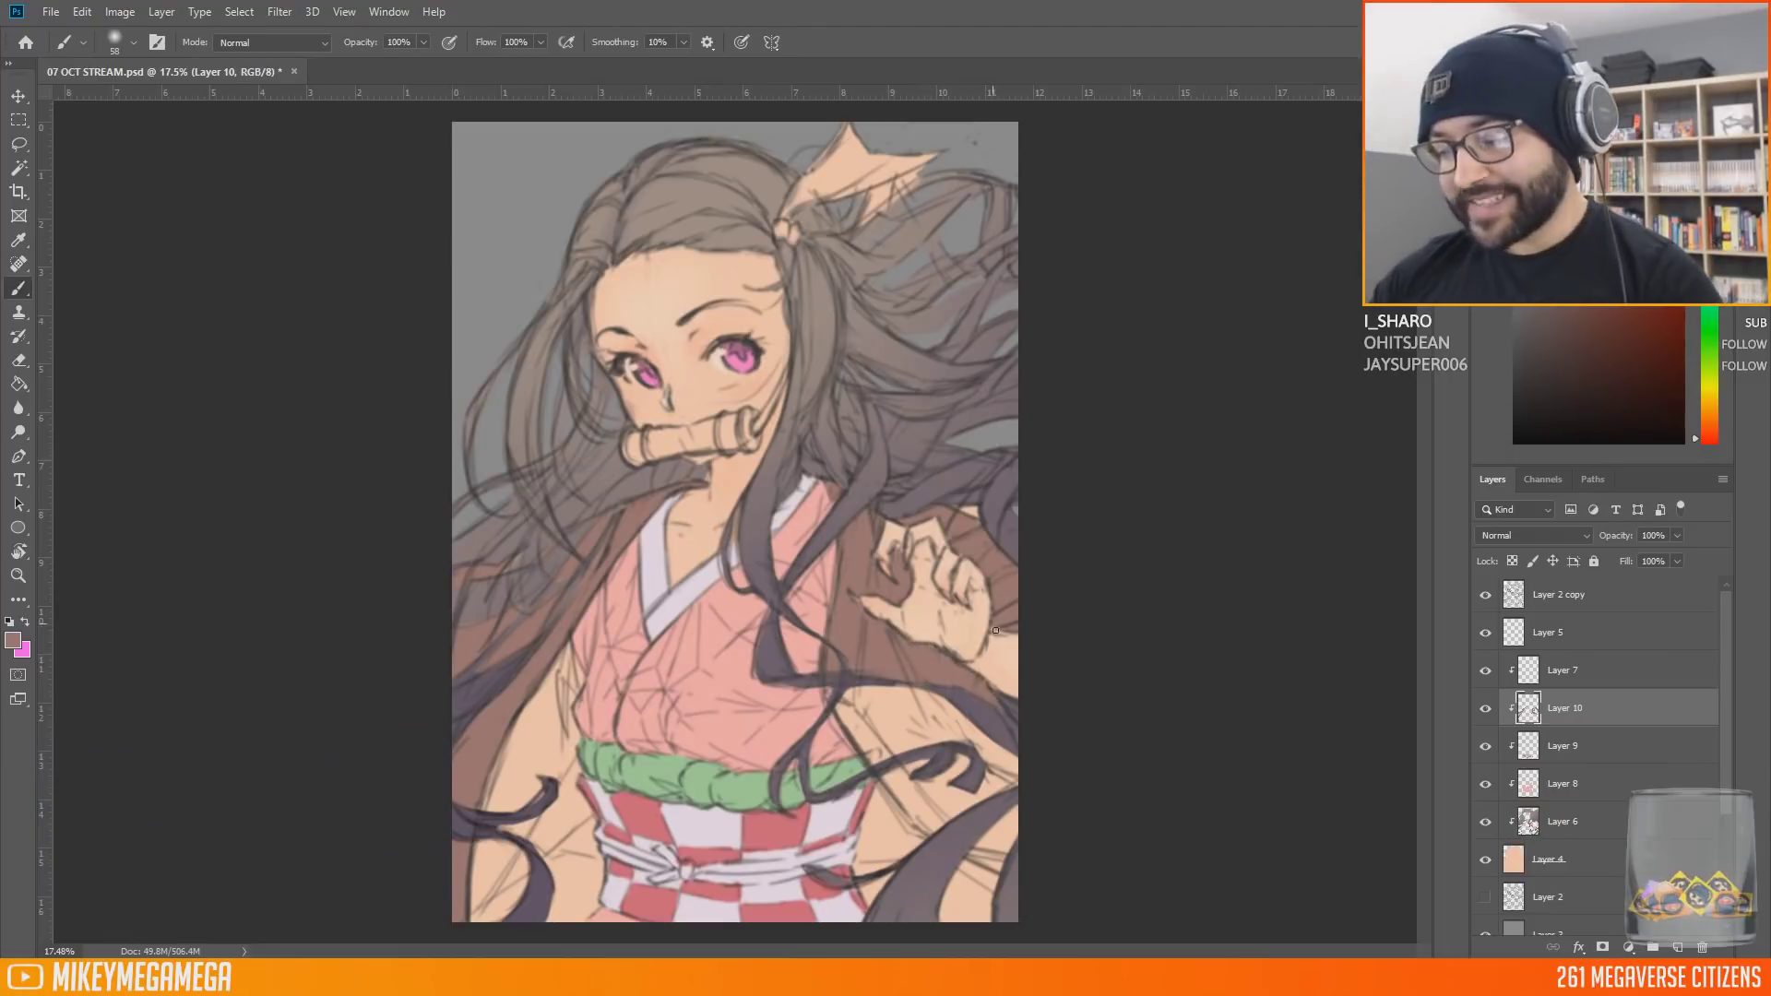
pyautogui.moveTo(848, 692)
pyautogui.mouseDown()
pyautogui.moveTo(858, 746)
pyautogui.moveTo(890, 737)
pyautogui.moveTo(878, 758)
pyautogui.moveTo(931, 728)
pyautogui.moveTo(872, 694)
pyautogui.mouseUp()
pyautogui.moveTo(962, 738)
pyautogui.mouseDown()
pyautogui.moveTo(940, 635)
pyautogui.moveTo(913, 765)
pyautogui.moveTo(890, 781)
pyautogui.moveTo(928, 835)
pyautogui.moveTo(988, 795)
pyautogui.moveTo(918, 783)
pyautogui.moveTo(946, 807)
pyautogui.moveTo(931, 779)
pyautogui.moveTo(958, 764)
pyautogui.moveTo(984, 793)
pyautogui.moveTo(946, 894)
pyautogui.moveTo(971, 857)
pyautogui.mouseUp()
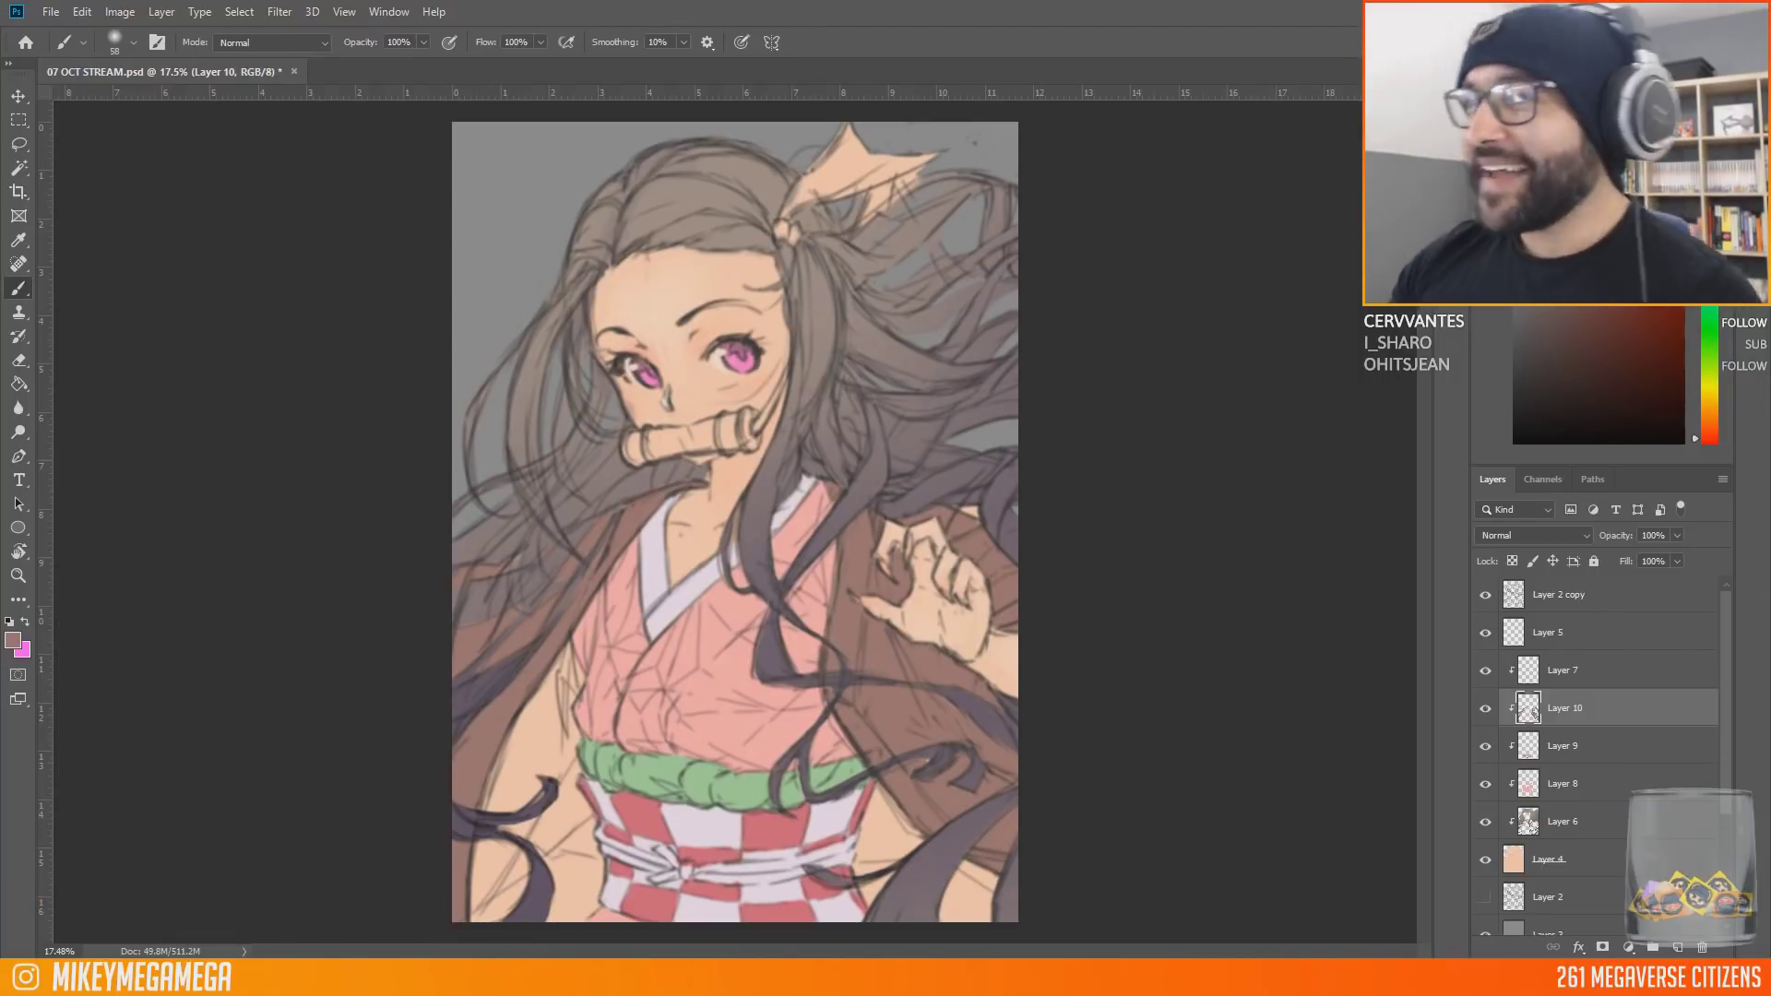
# Step: Add a new clipped layer and paint the haori's inner lining dark grey-brown on both sides of the waist
pyautogui.hotkey('ctrl', 'shift', 'alt', 'n')
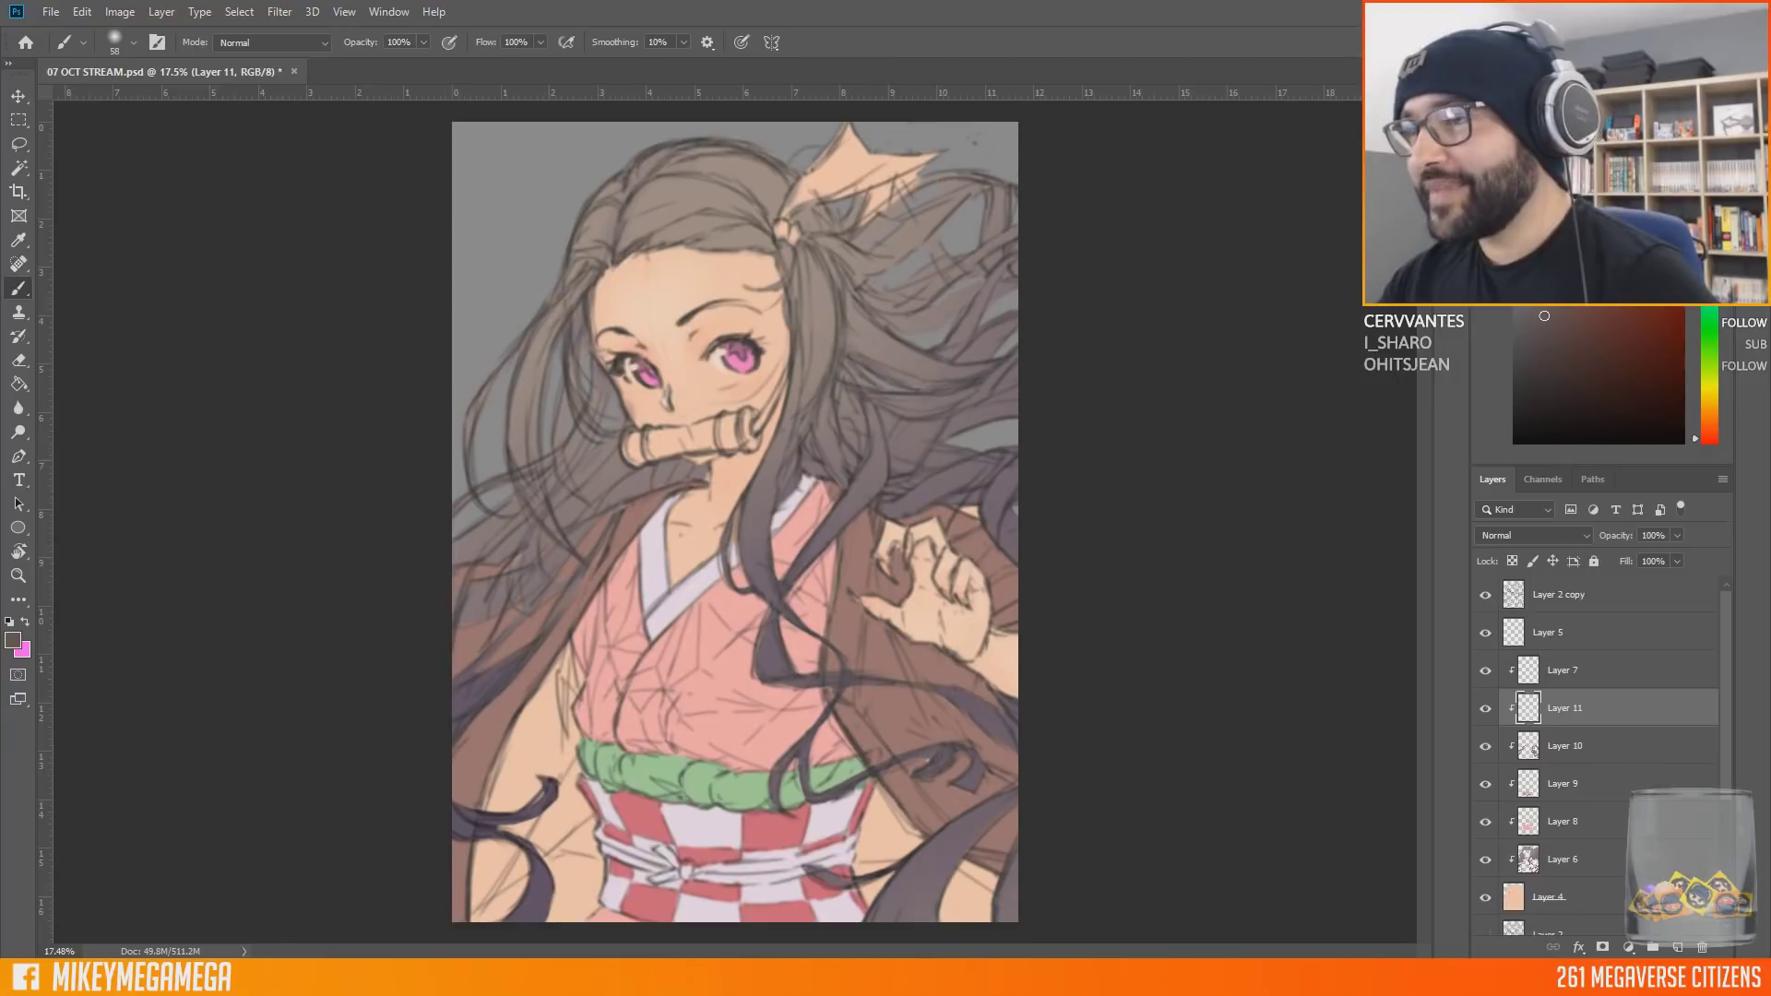
pyautogui.moveTo(570, 646)
pyautogui.mouseDown()
pyautogui.moveTo(572, 700)
pyautogui.moveTo(537, 701)
pyautogui.moveTo(509, 755)
pyautogui.mouseUp()
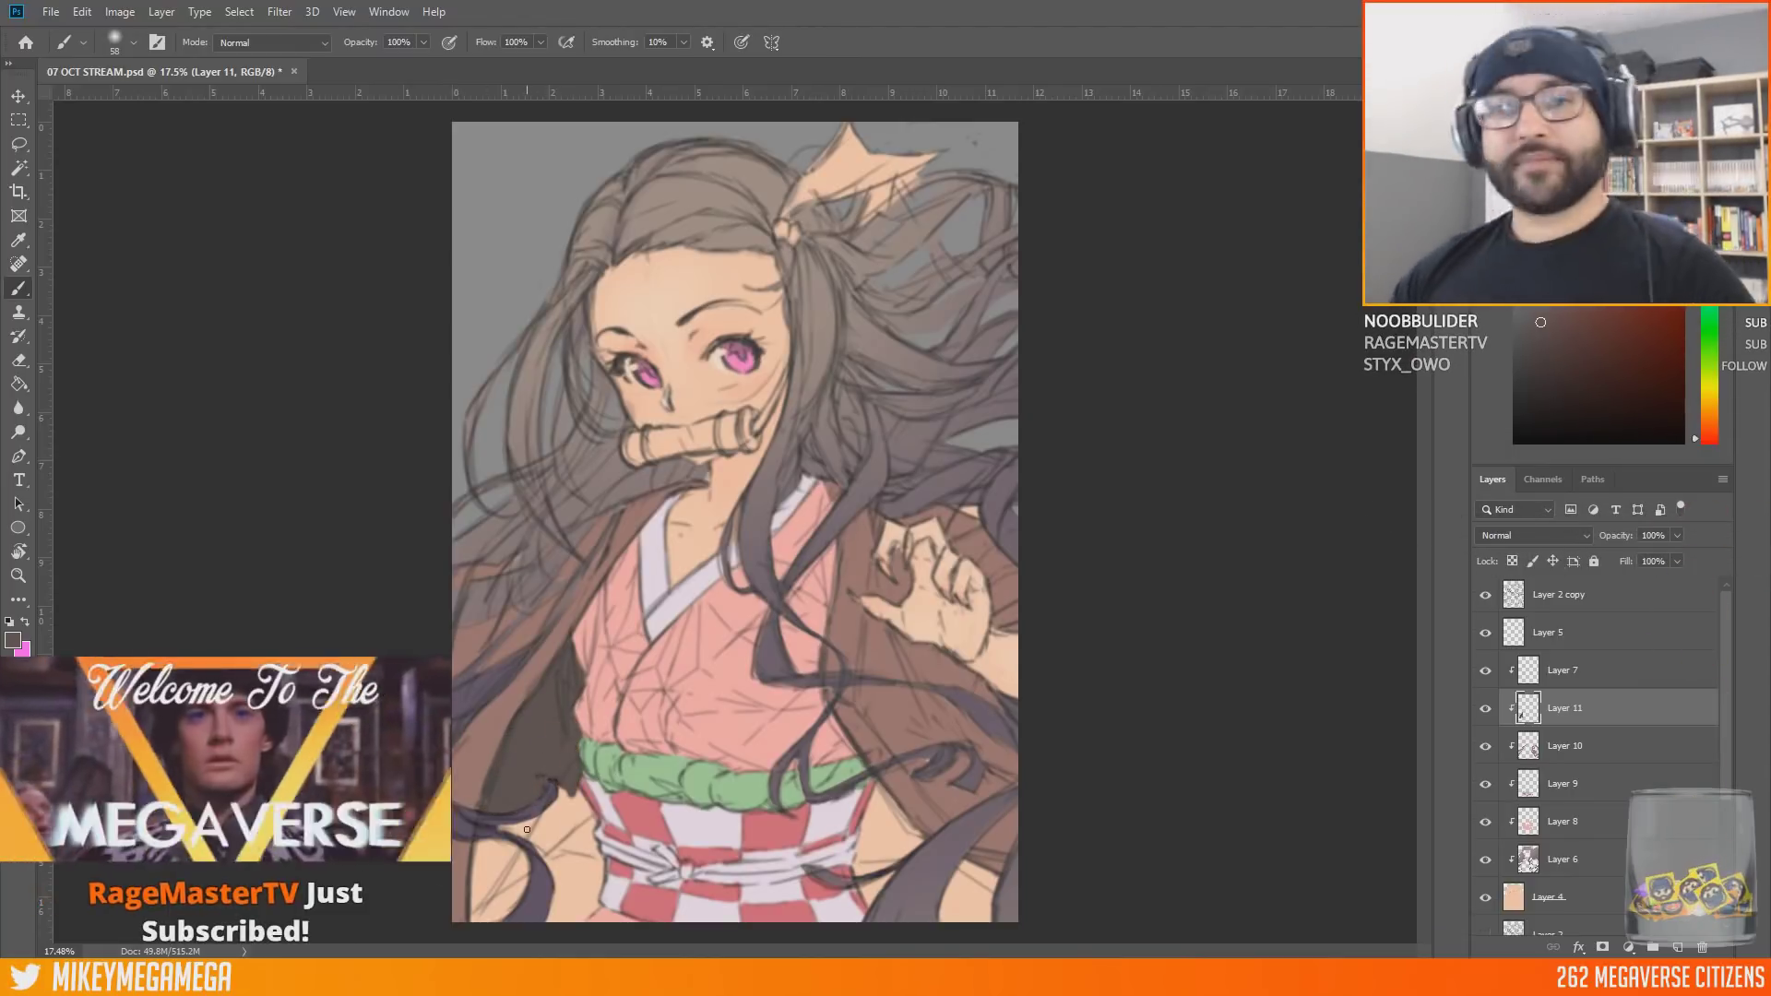
pyautogui.moveTo(582, 790); pyautogui.dragTo(593, 828)
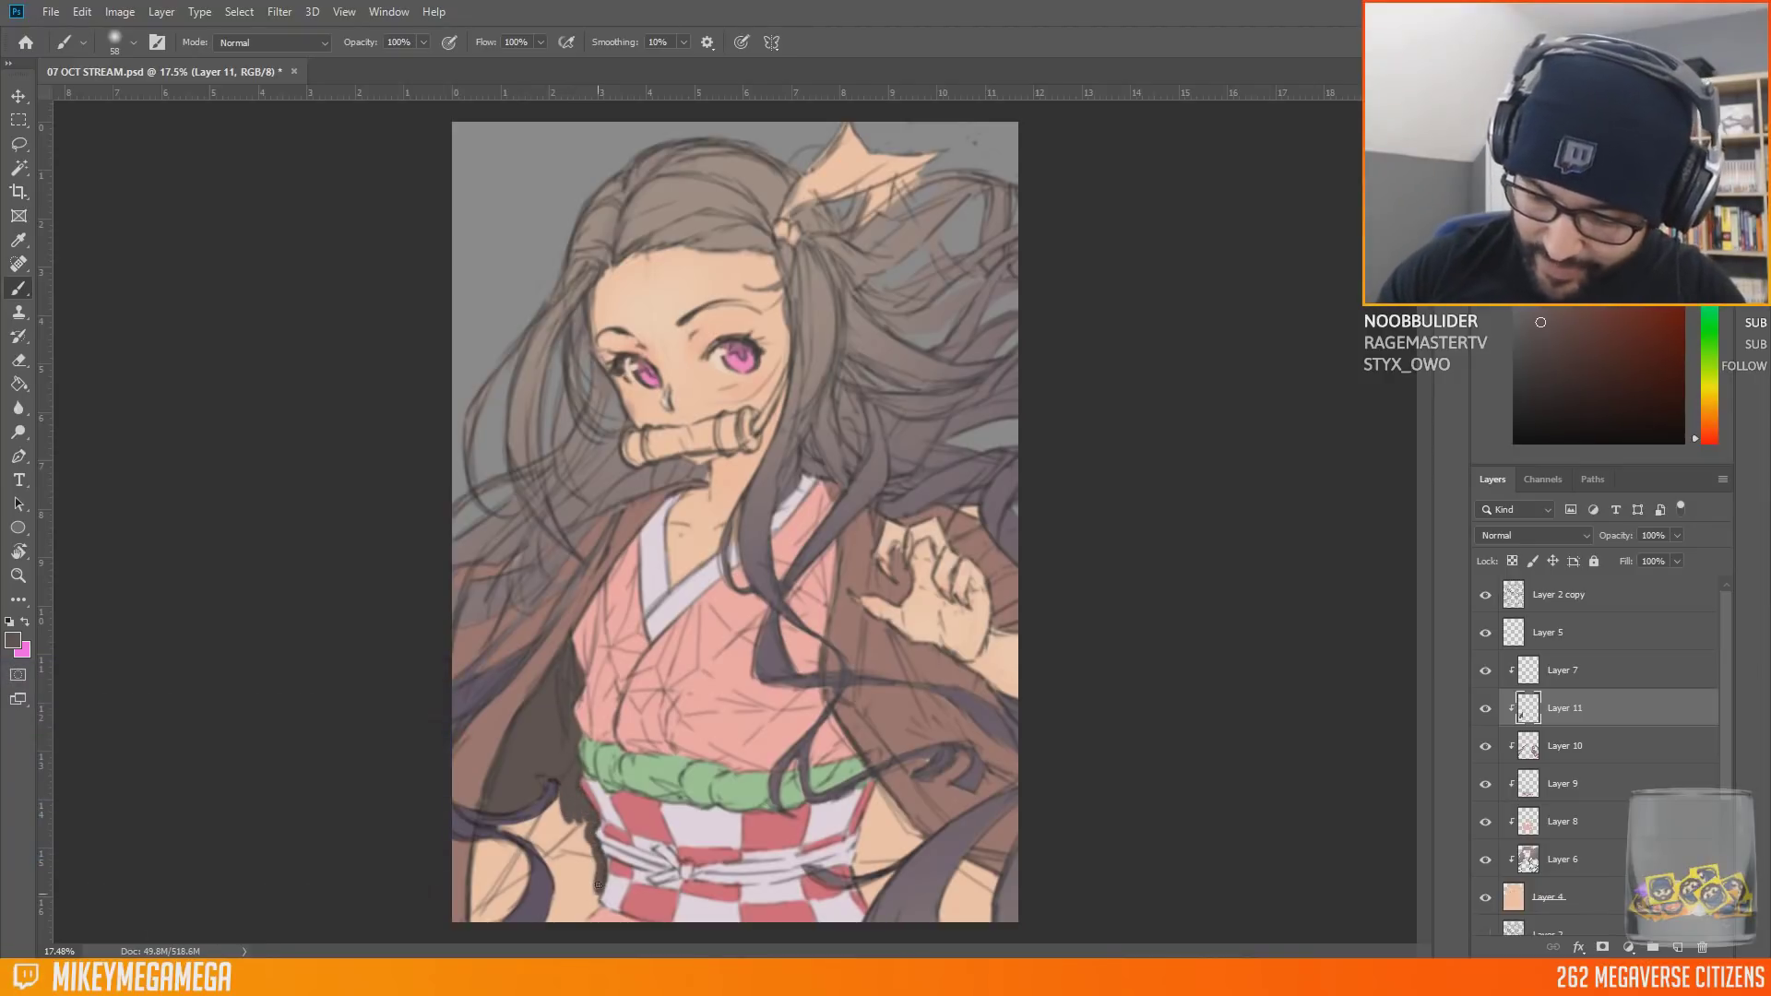
pyautogui.moveTo(481, 867)
pyautogui.mouseDown()
pyautogui.moveTo(501, 905)
pyautogui.moveTo(515, 883)
pyautogui.moveTo(491, 845)
pyautogui.moveTo(558, 806)
pyautogui.moveTo(535, 836)
pyautogui.moveTo(548, 849)
pyautogui.moveTo(562, 828)
pyautogui.moveTo(559, 878)
pyautogui.moveTo(570, 816)
pyautogui.moveTo(596, 899)
pyautogui.moveTo(567, 869)
pyautogui.moveTo(570, 933)
pyautogui.mouseUp()
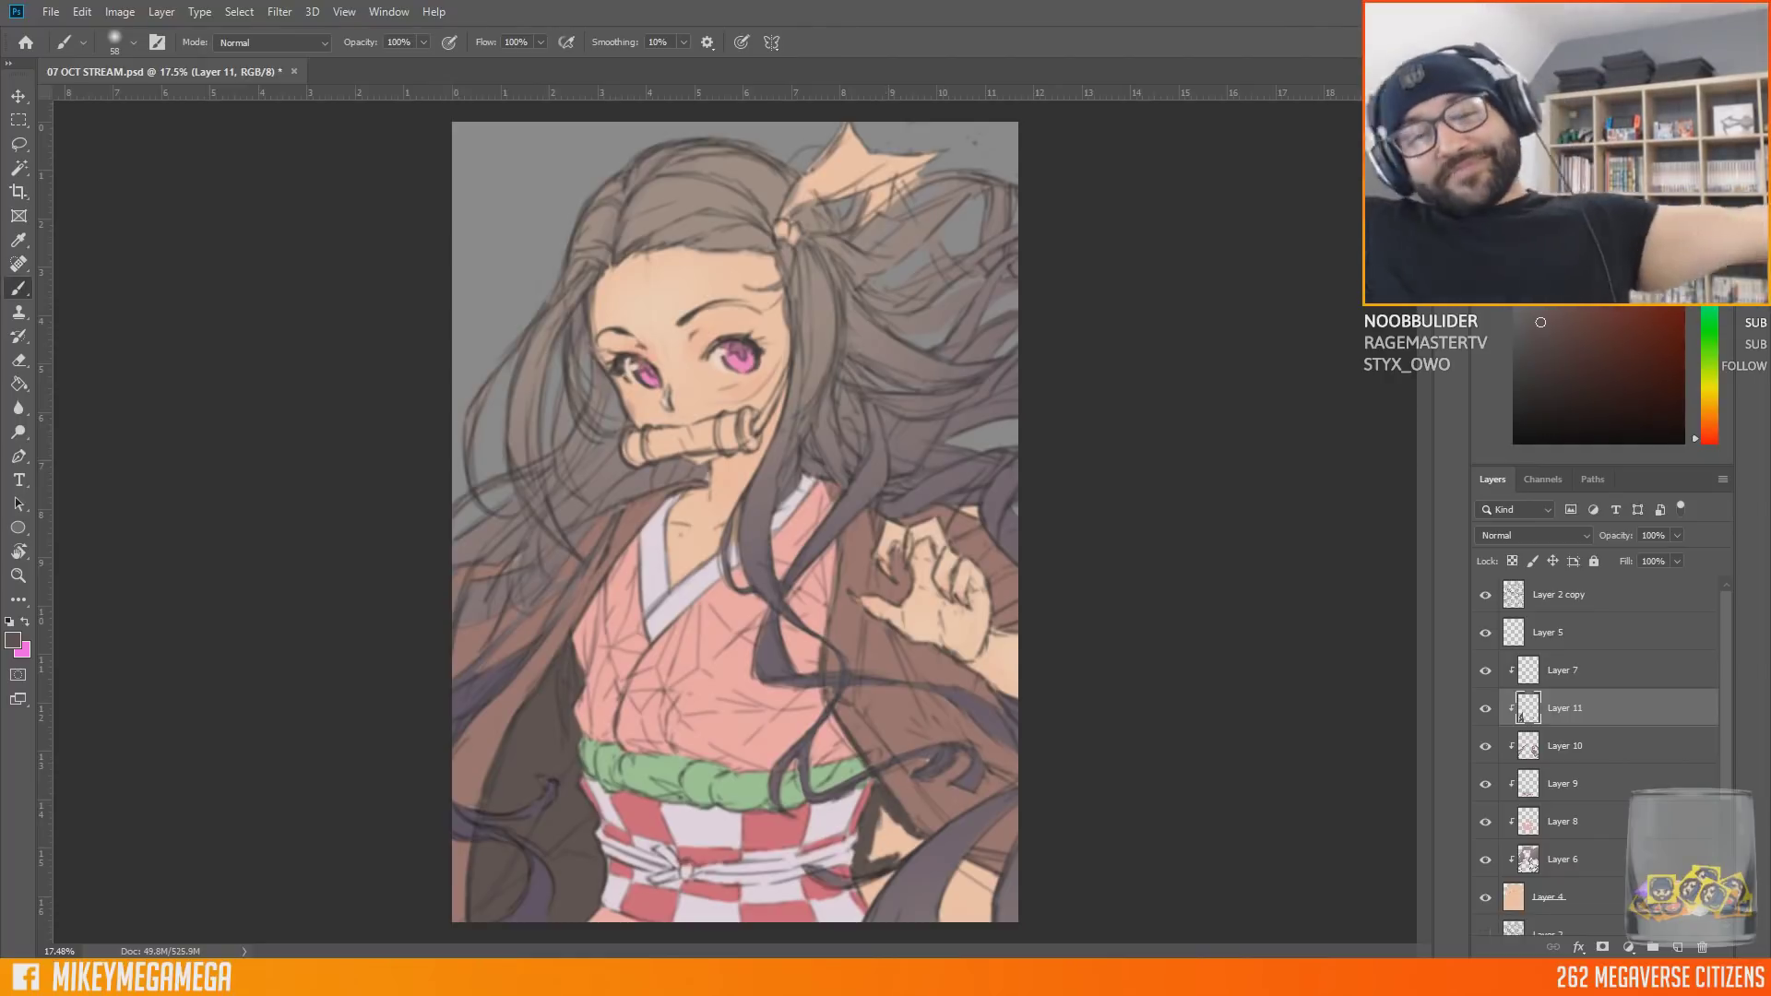
pyautogui.moveTo(887, 826); pyautogui.dragTo(913, 844)
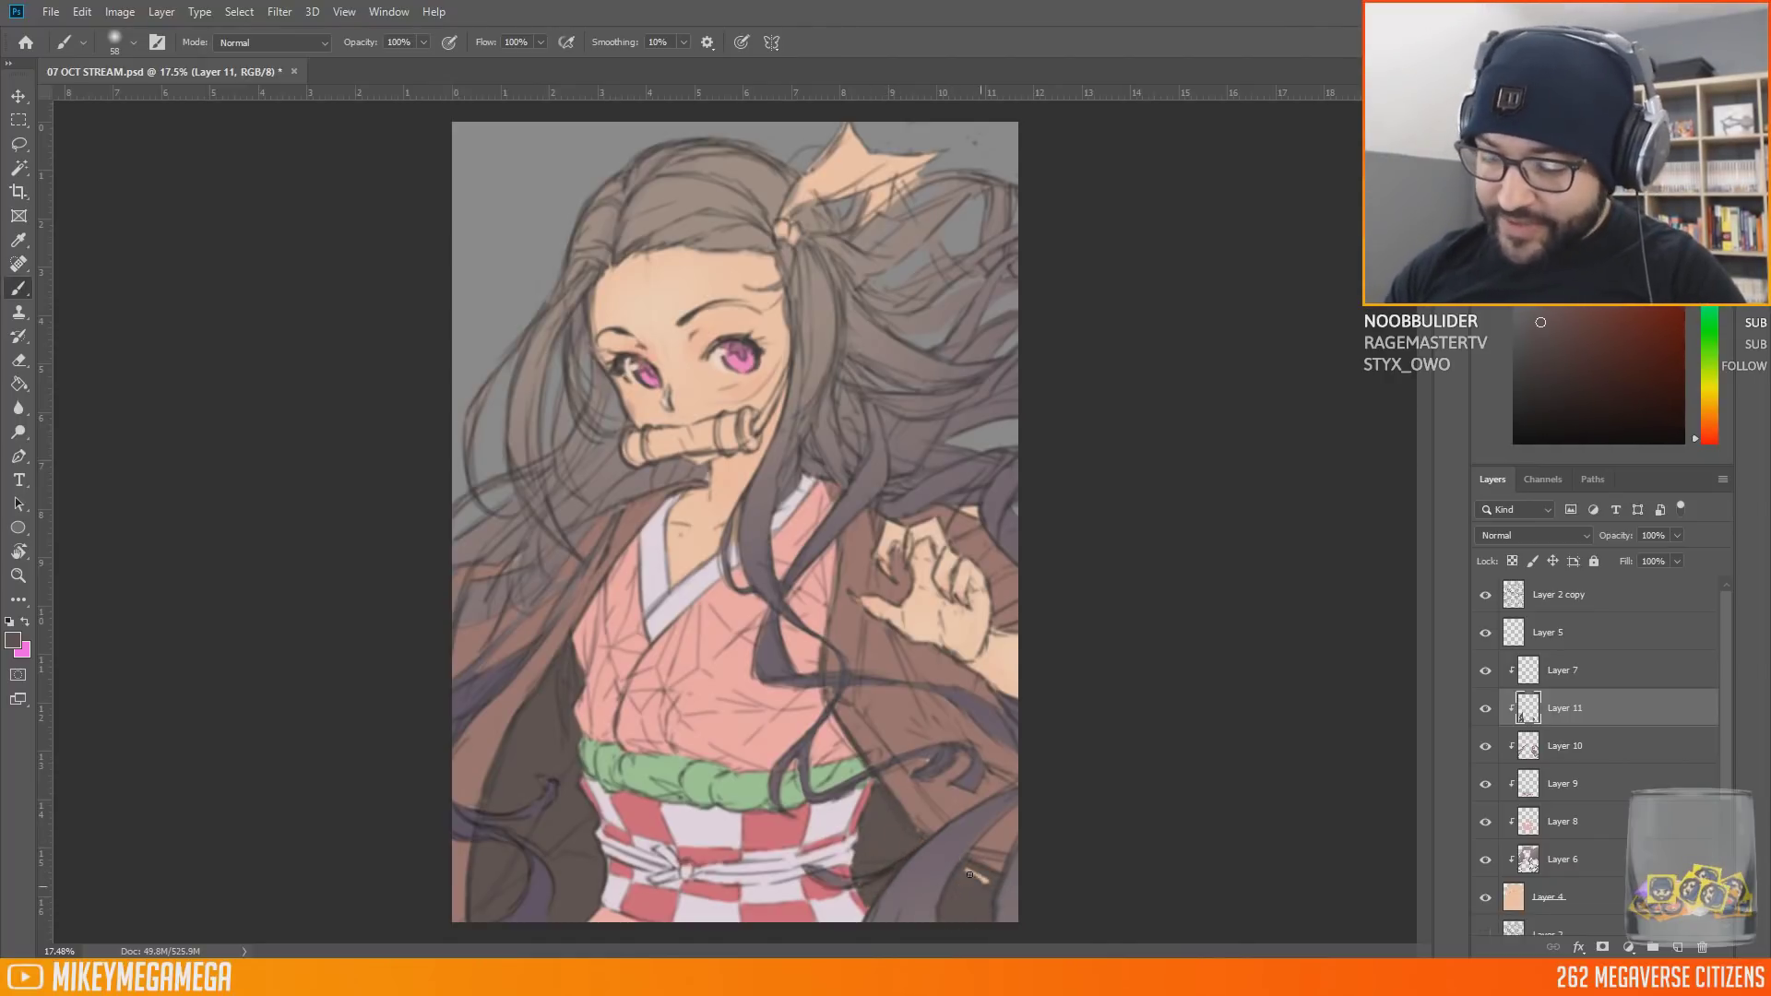
# Step: Sample the kimono's pink and paint the hair ribbon and its knot with it
pyautogui.scroll(-1, 611, 433)
pyautogui.scroll(2, 611, 434)
pyautogui.keyDown('alt'); pyautogui.click(833, 501); pyautogui.keyUp('alt')
pyautogui.scroll(2, 838, 307)
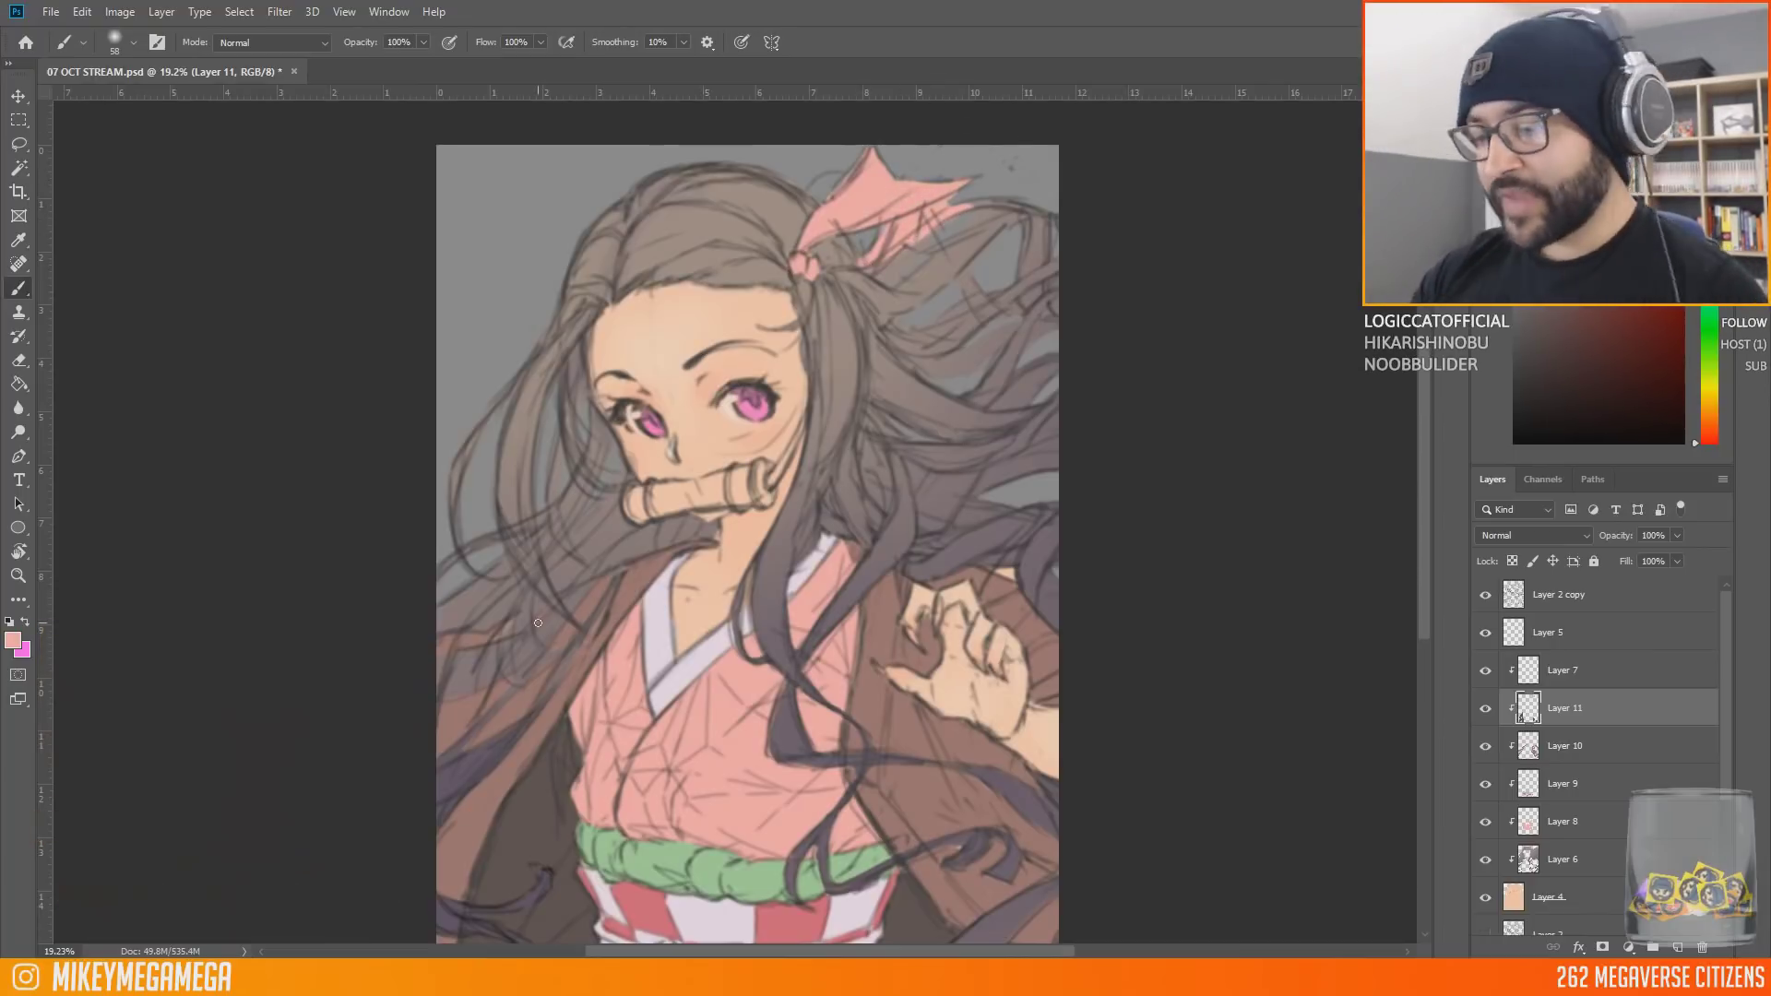
# Step: Choose a yellow-orange, paint the cord and bow tied around the checkered obi, and save the document
pyautogui.click(1709, 411)
pyautogui.click(1596, 289)
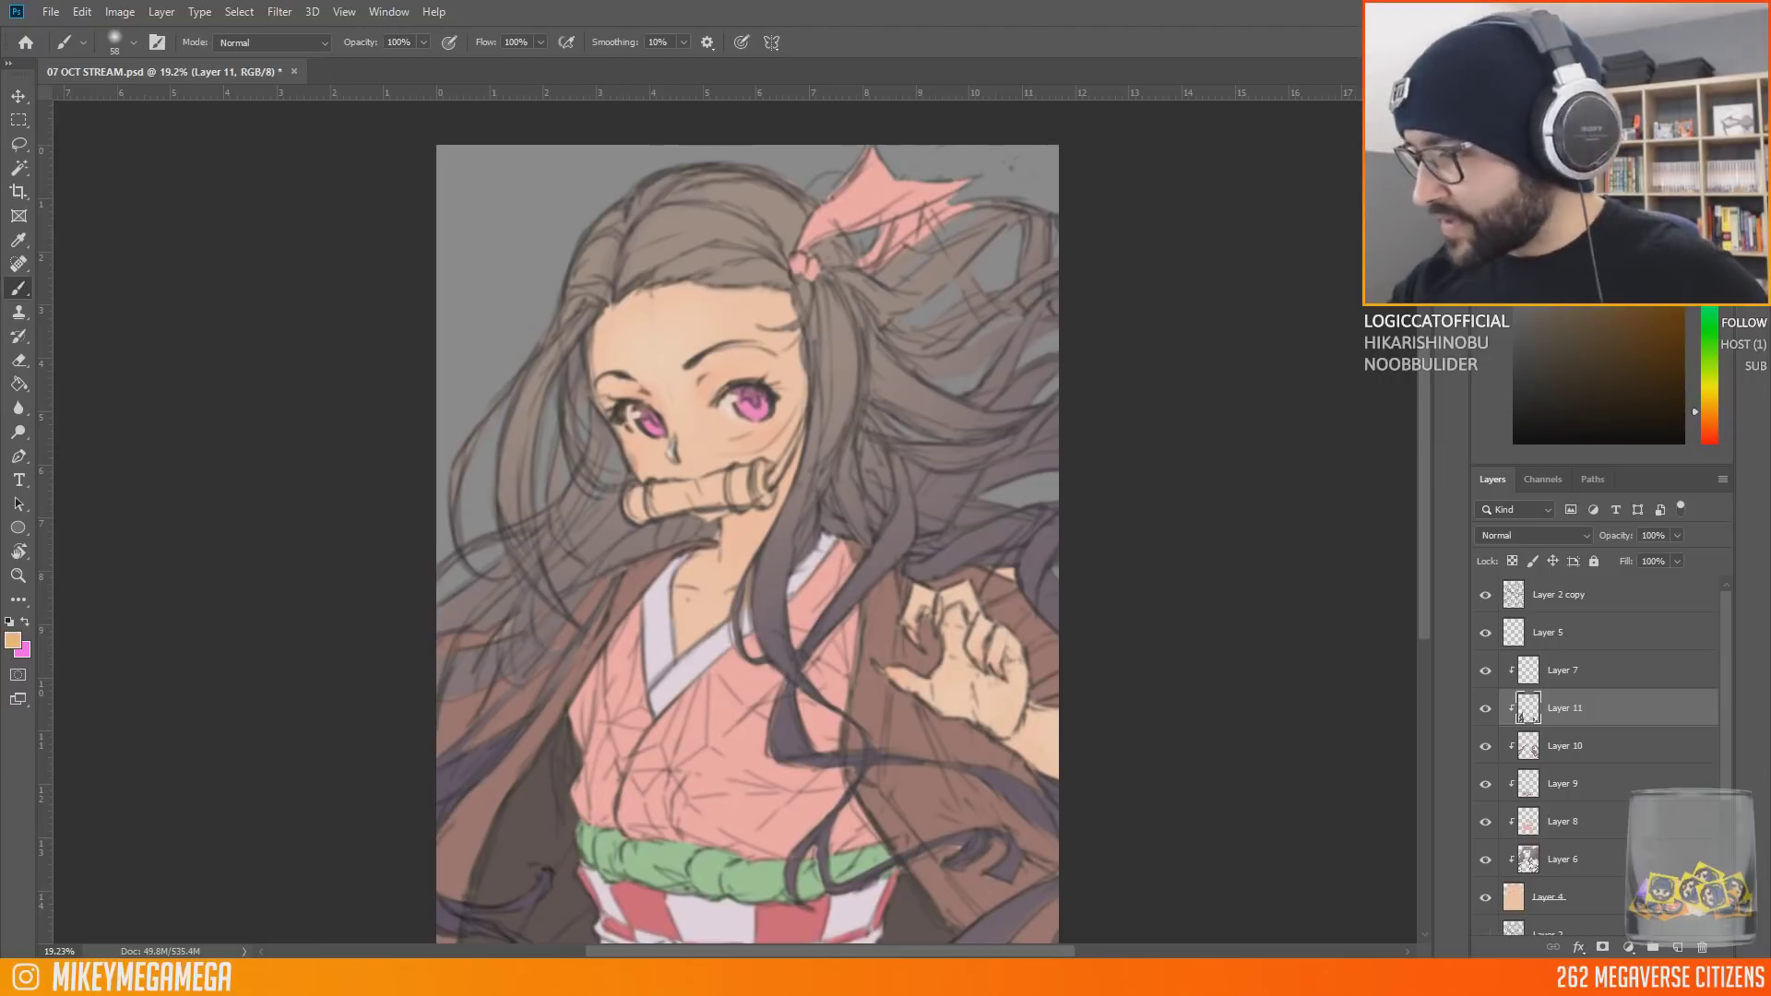
pyautogui.scroll(-4, 746, 521)
pyautogui.moveTo(601, 816); pyautogui.dragTo(630, 838)
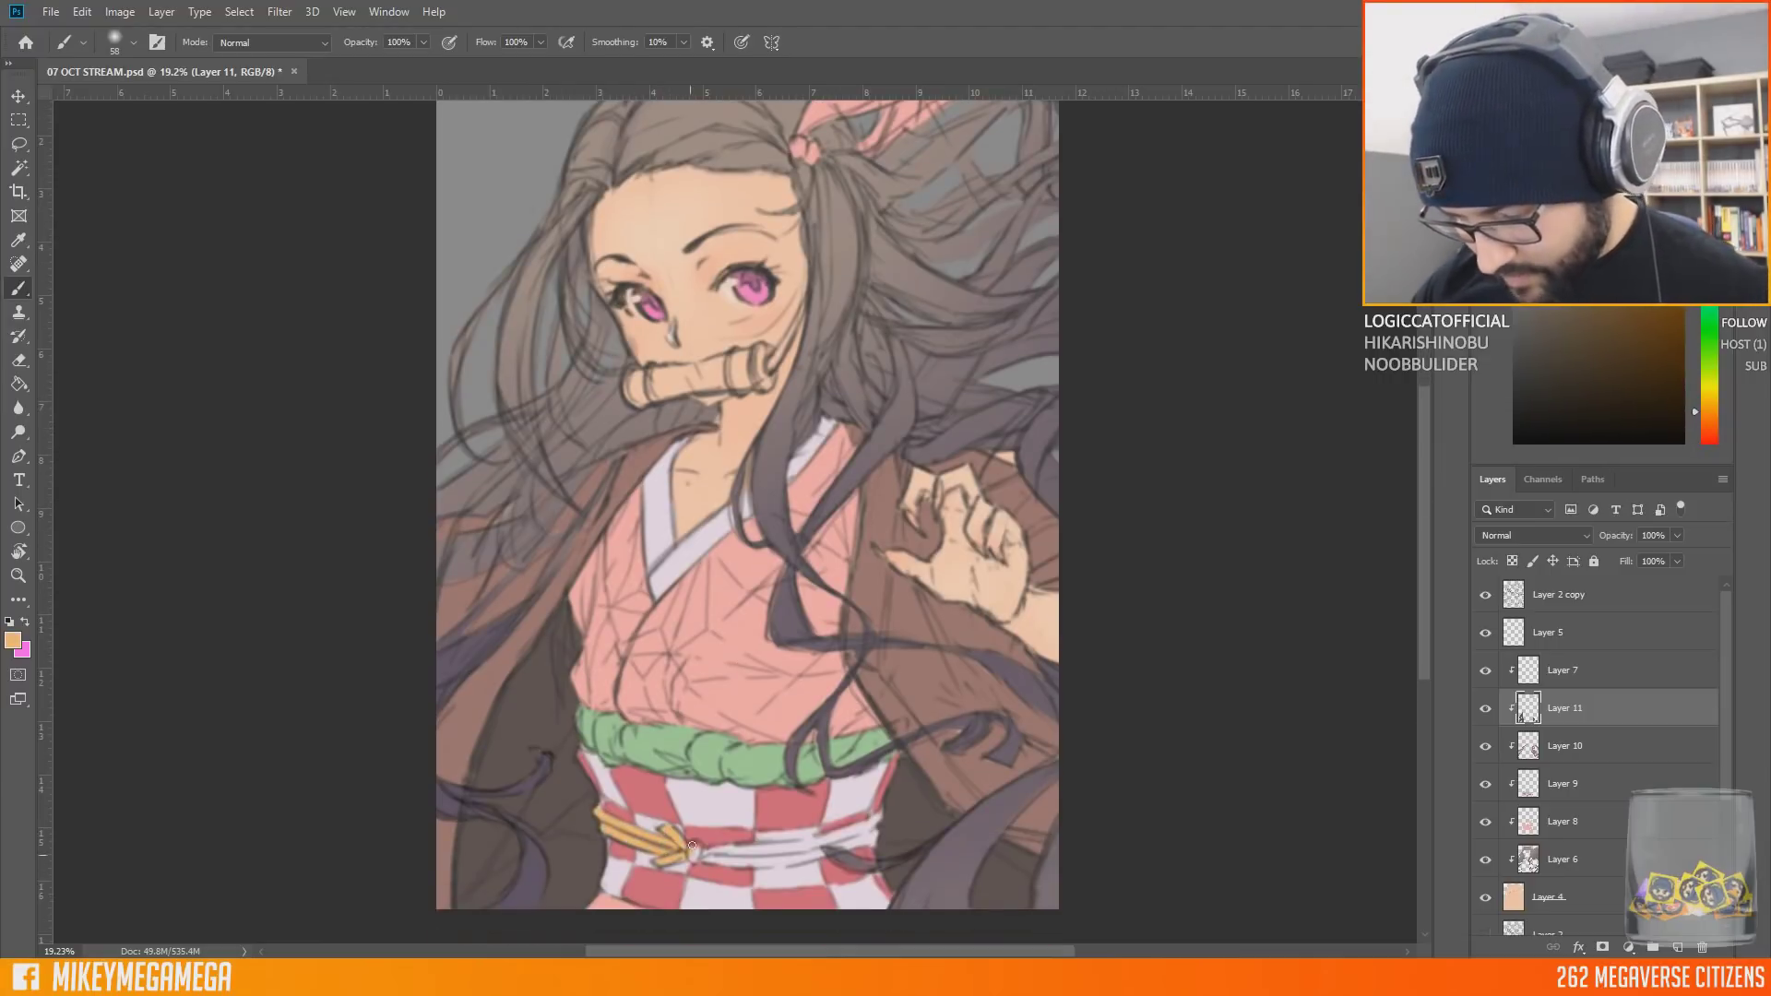
pyautogui.moveTo(728, 851)
pyautogui.mouseDown()
pyautogui.moveTo(841, 849)
pyautogui.moveTo(887, 807)
pyautogui.mouseUp()
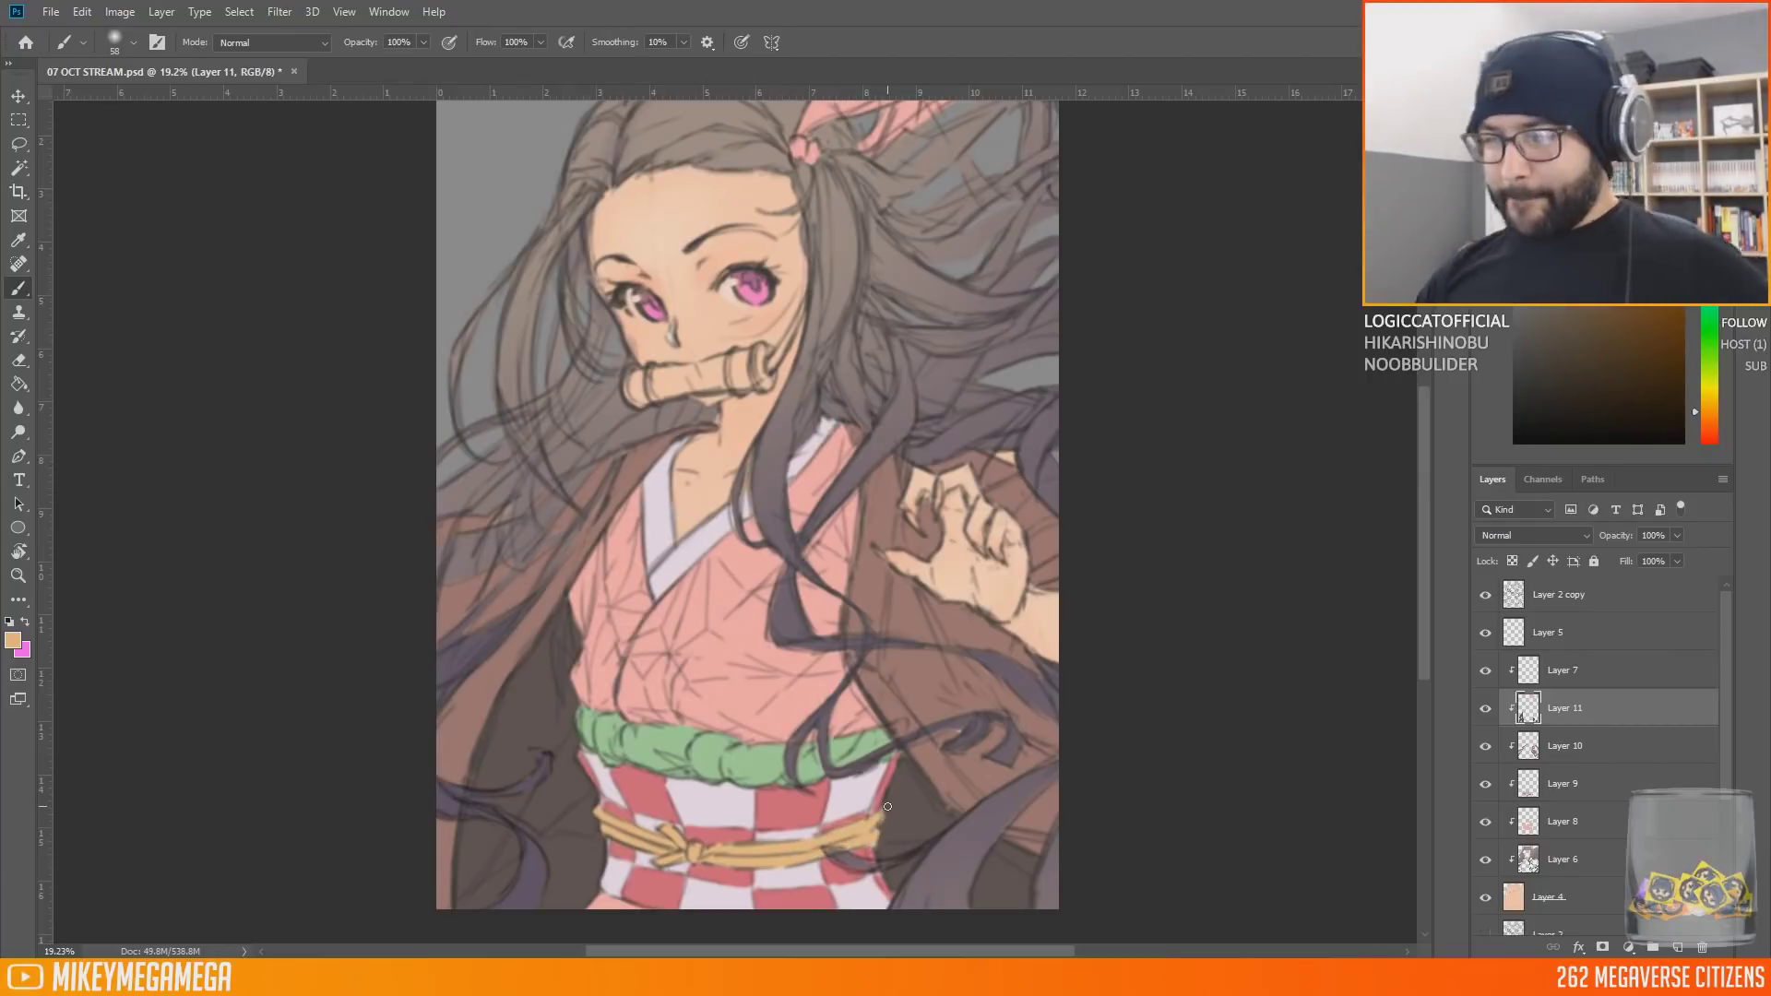
pyautogui.hotkey('ctrl', 's')
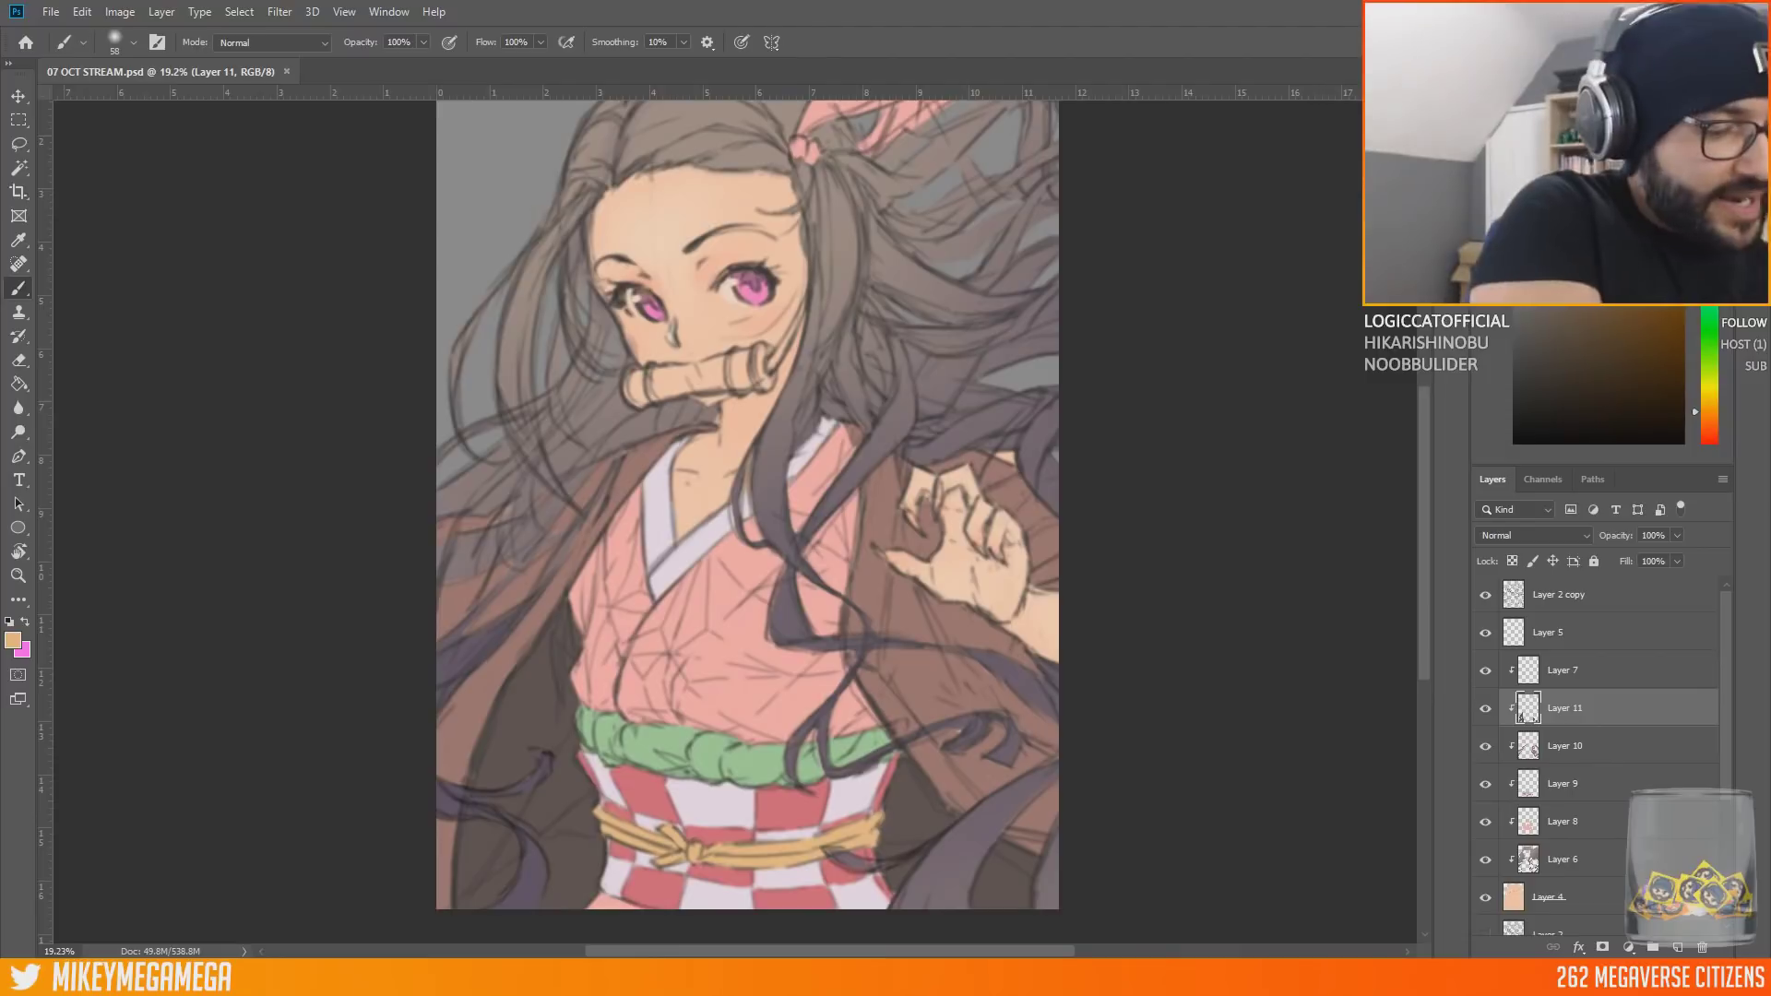
pyautogui.click(1142, 607)
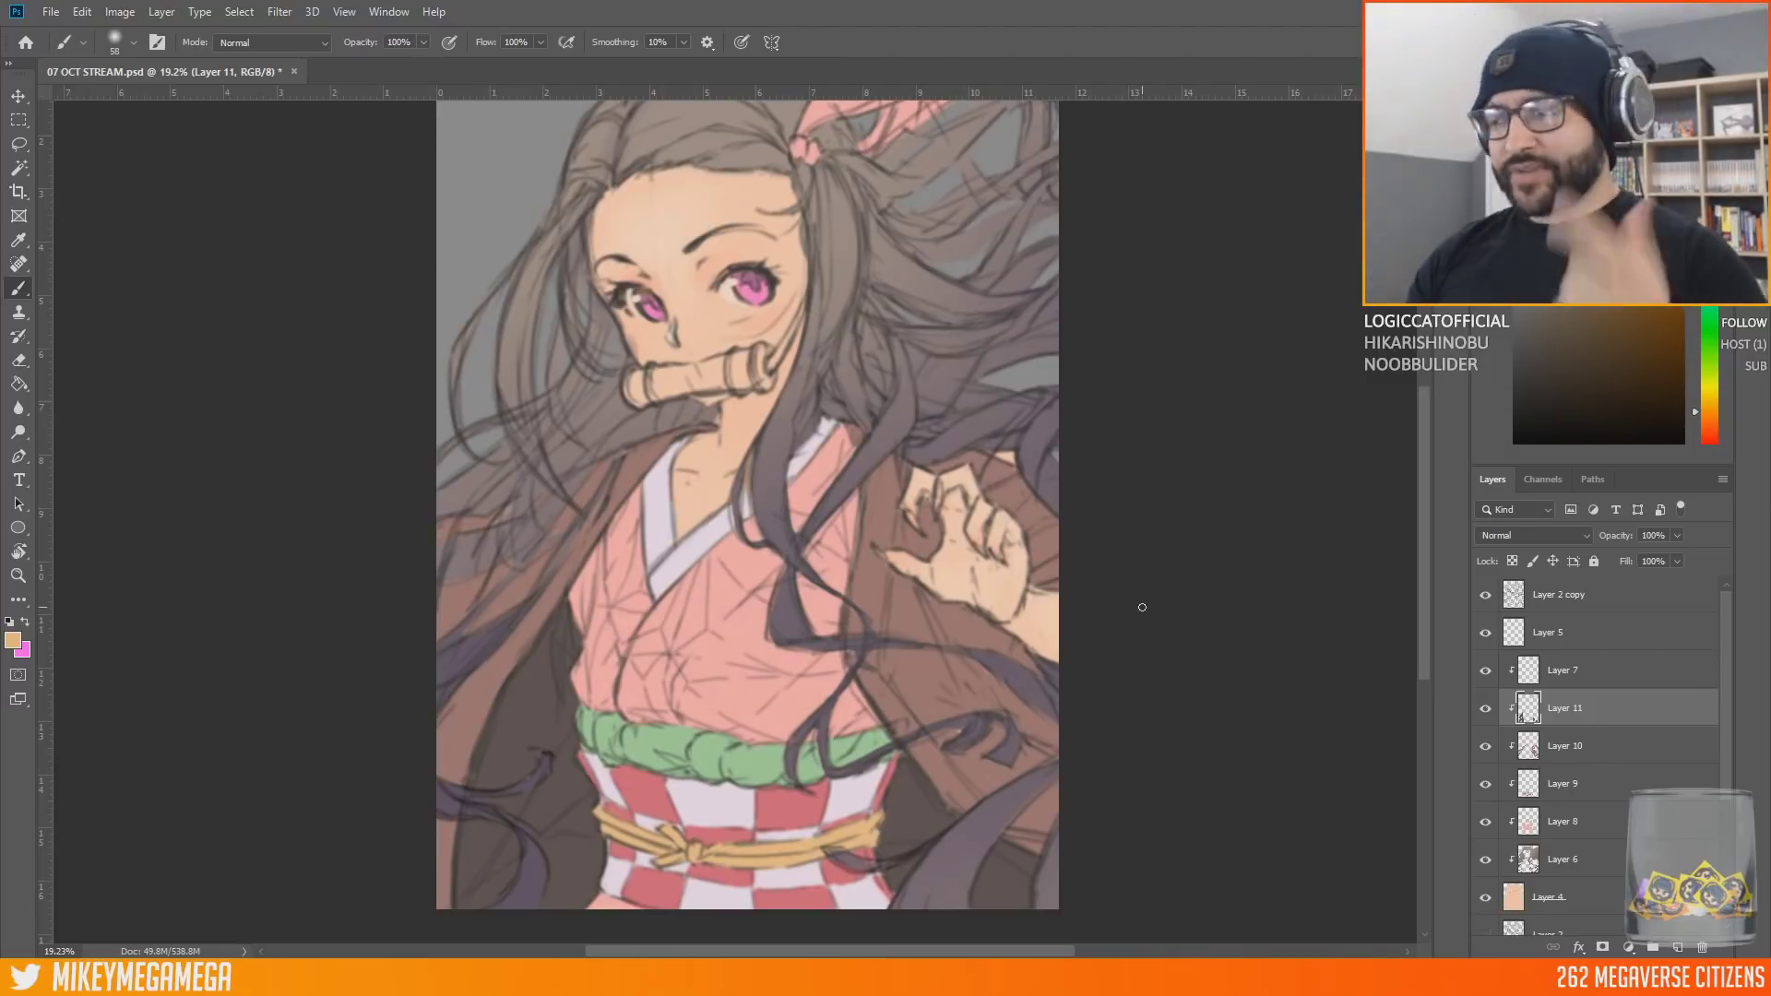
# Step: Paint the bamboo muzzle across the mouth green, starting from the green sampled from the sash
pyautogui.scroll(1, 1099, 451)
pyautogui.click(1708, 426)
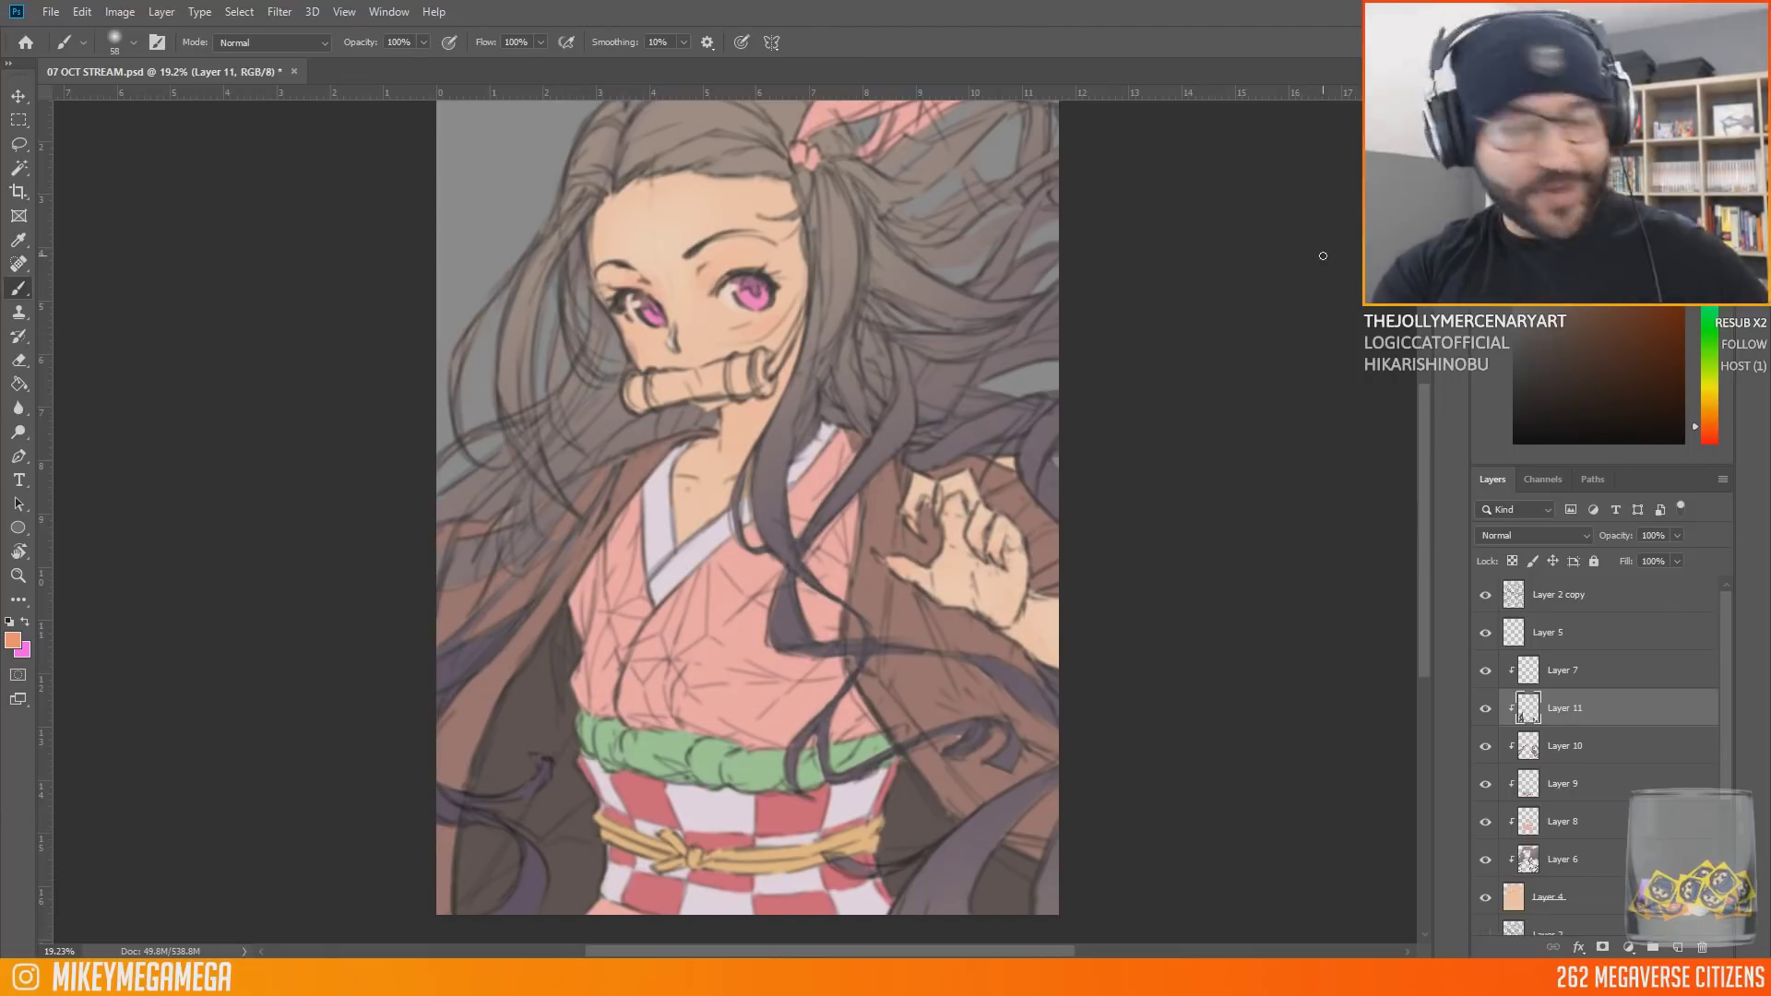
pyautogui.moveTo(695, 442); pyautogui.dragTo(784, 443)
pyautogui.keyDown('alt'); pyautogui.click(737, 890); pyautogui.keyUp('alt')
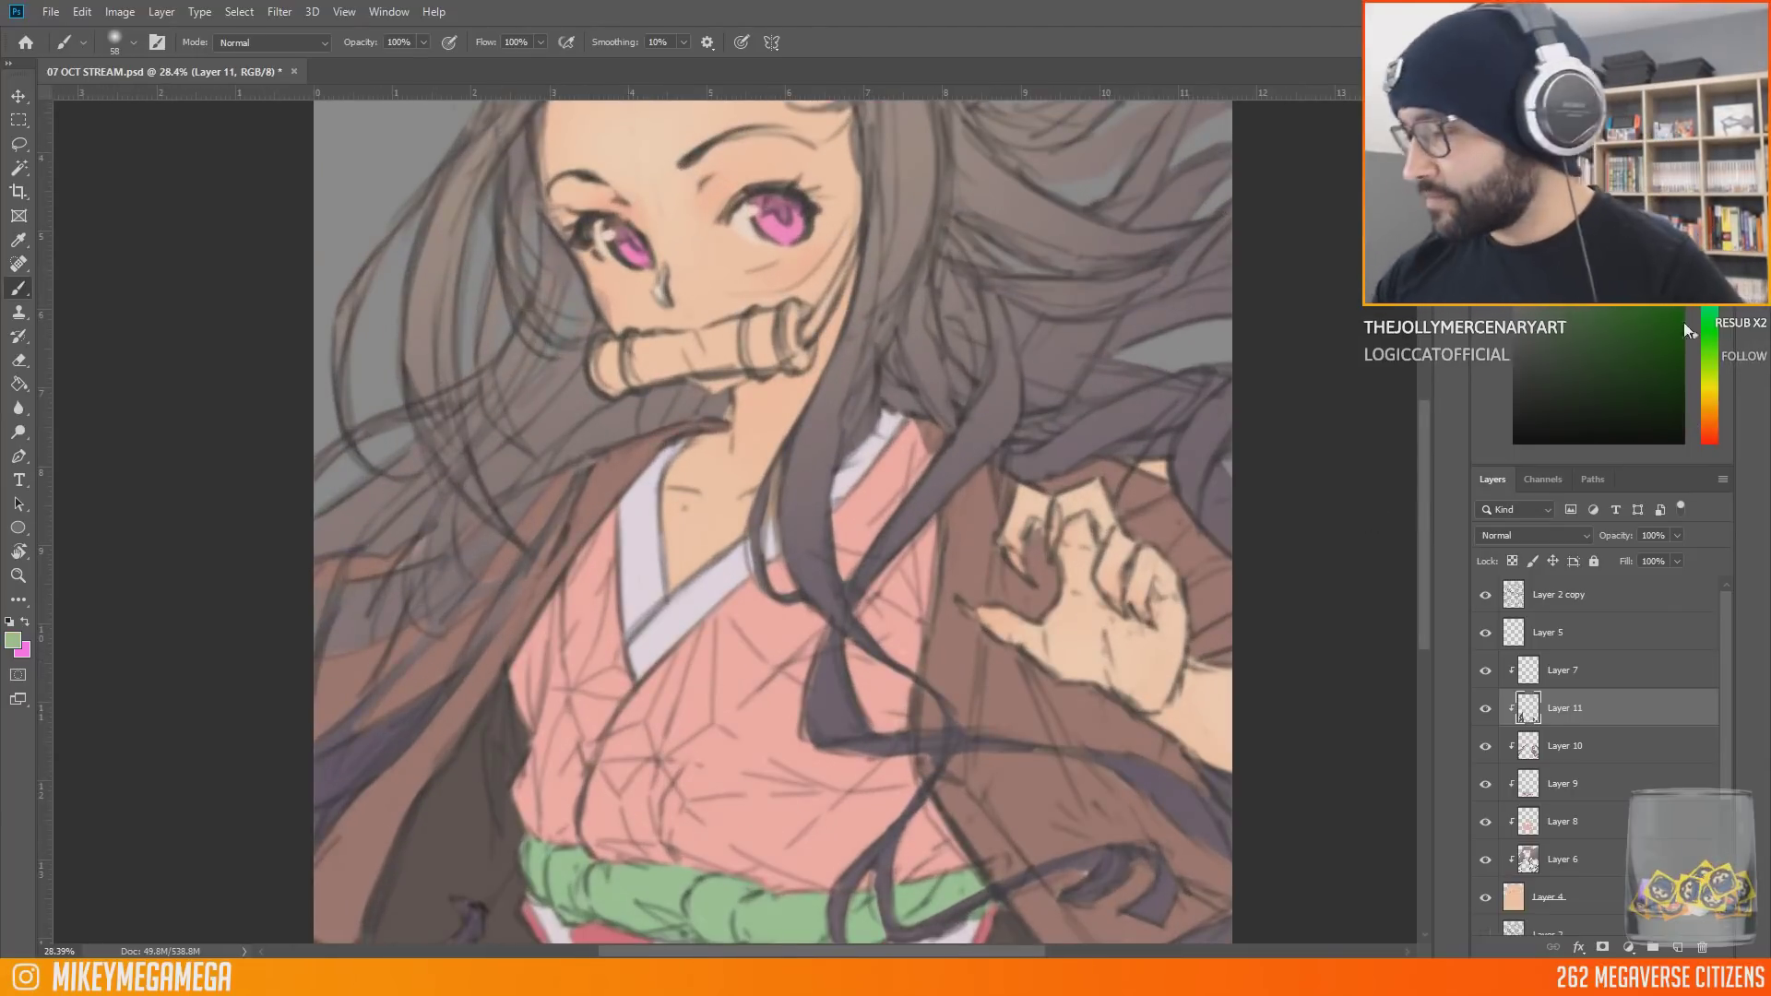
pyautogui.moveTo(600, 355); pyautogui.dragTo(616, 387)
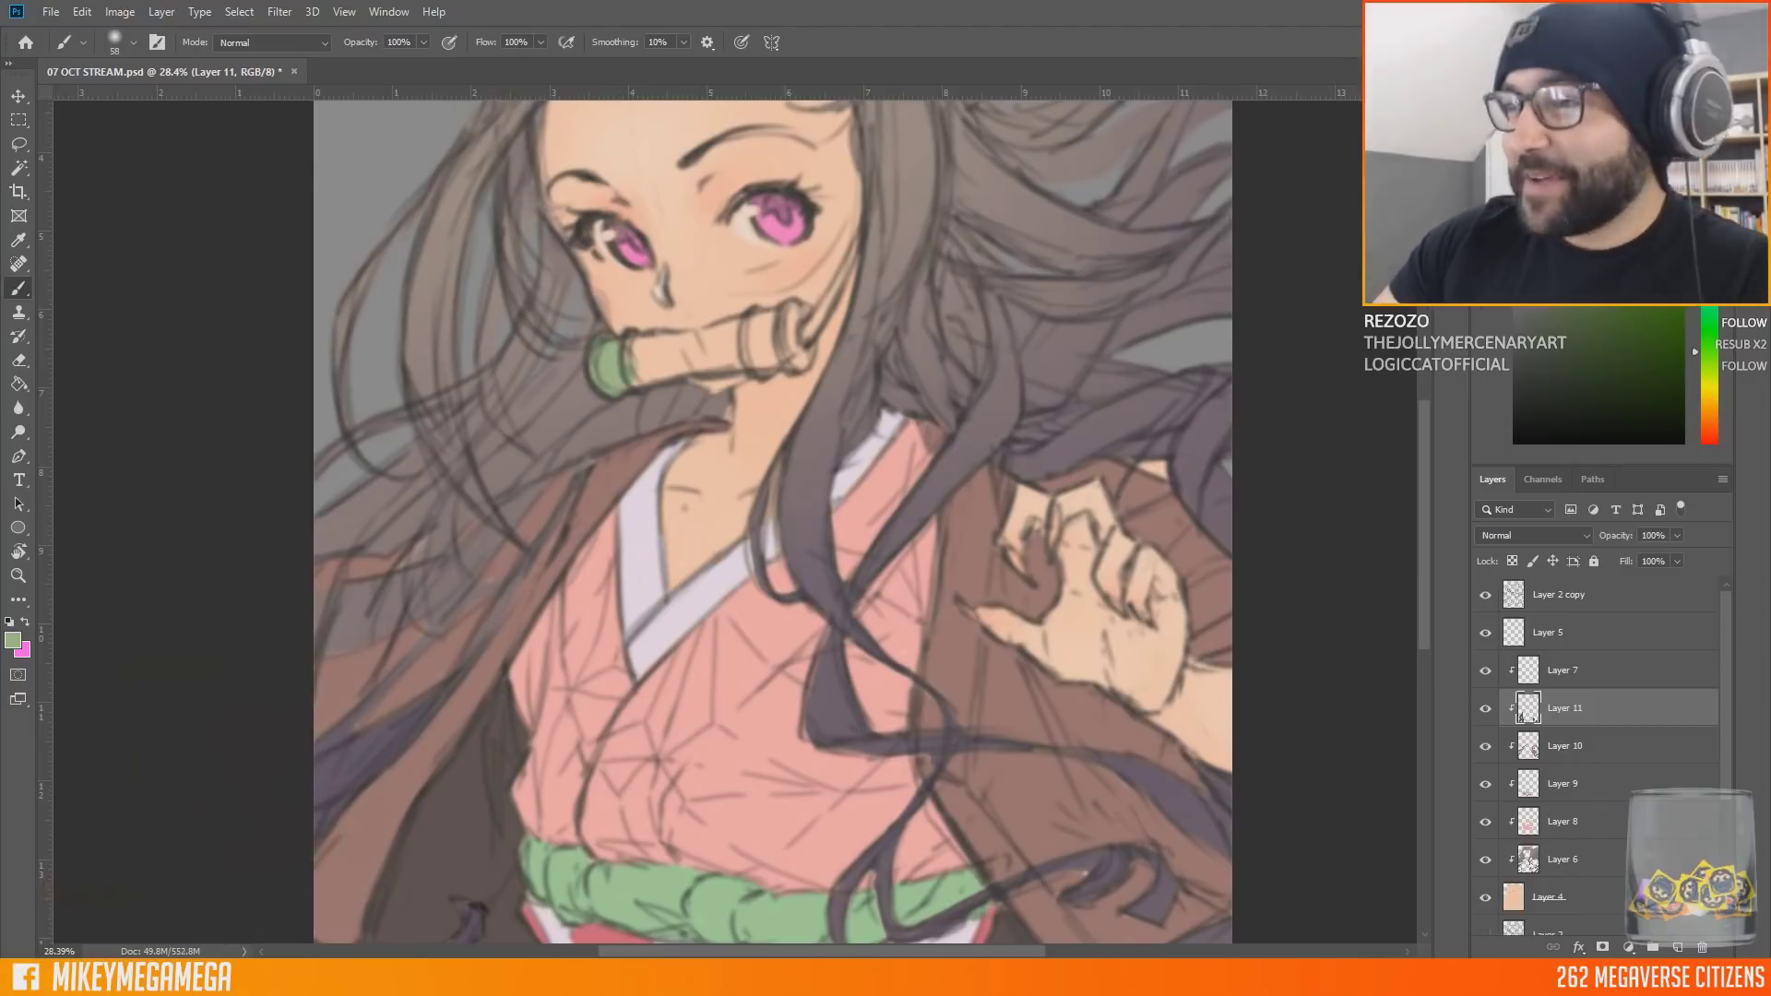
pyautogui.moveTo(627, 355)
pyautogui.mouseDown()
pyautogui.moveTo(743, 363)
pyautogui.moveTo(701, 334)
pyautogui.moveTo(798, 314)
pyautogui.moveTo(805, 350)
pyautogui.mouseUp()
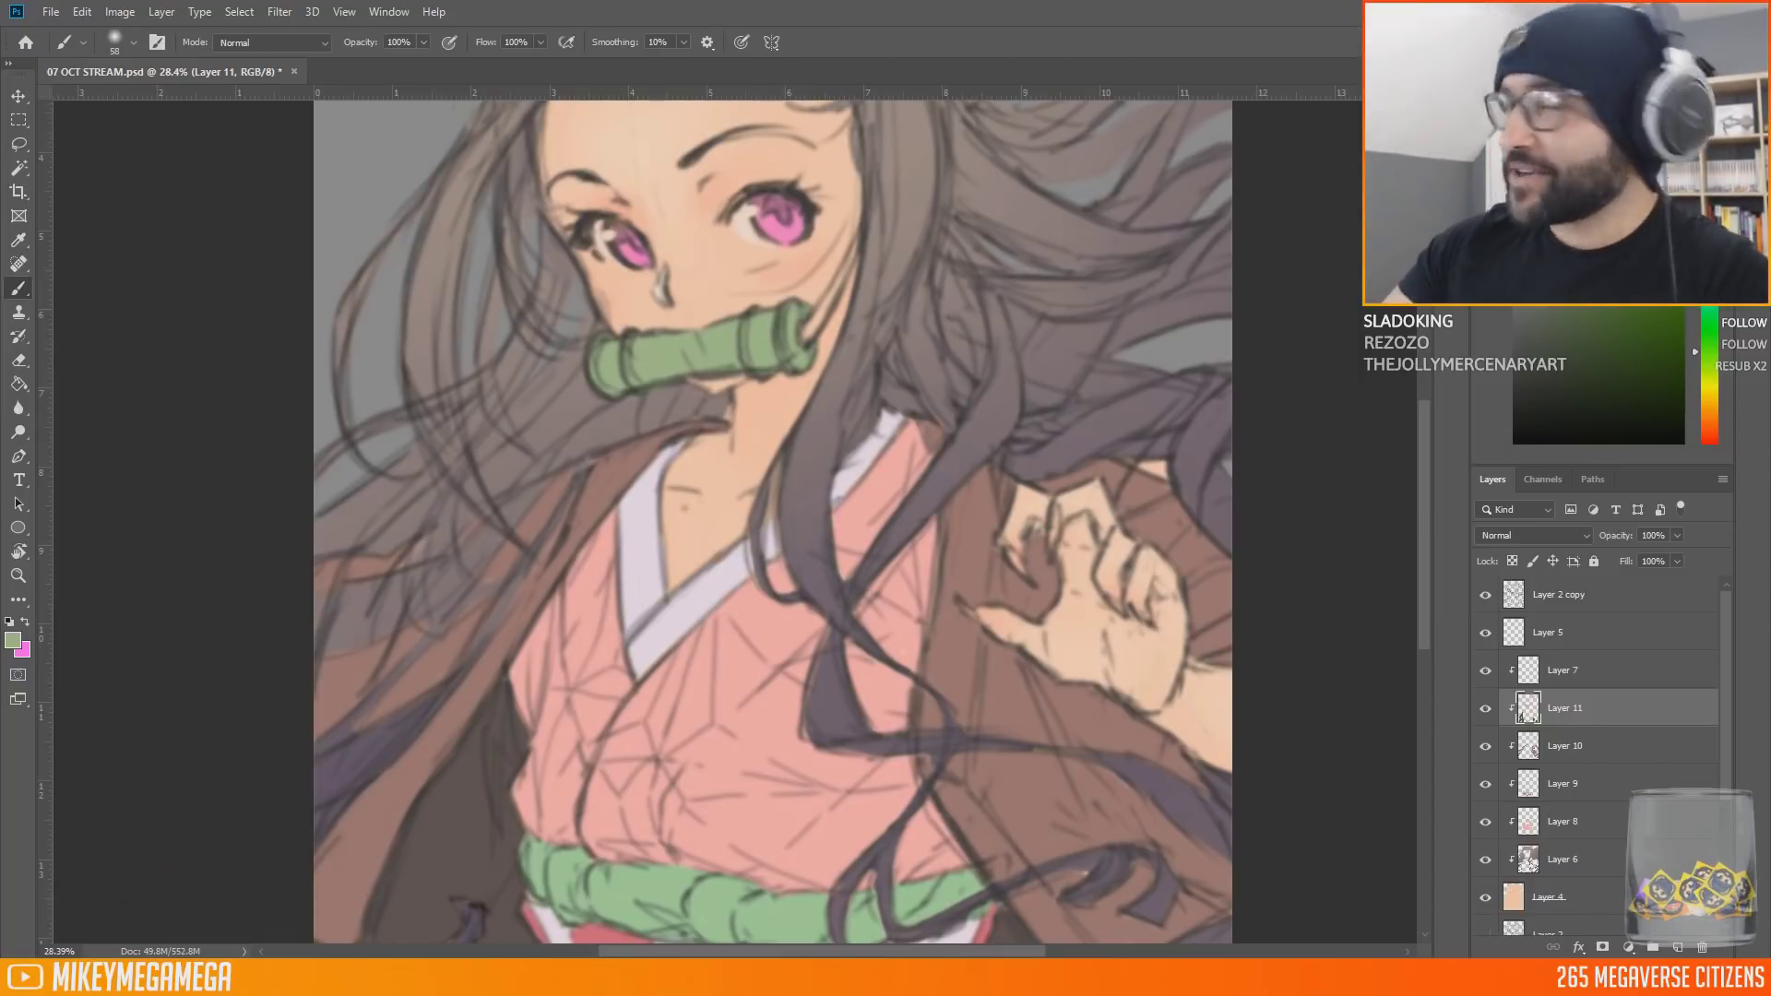
# Step: Save the document and paint the muzzle's strap along the cheek in muted red, setting the brush to 26 px
pyautogui.click(1709, 416)
pyautogui.click(1709, 441)
pyautogui.click(50, 11)
pyautogui.click(56, 195)
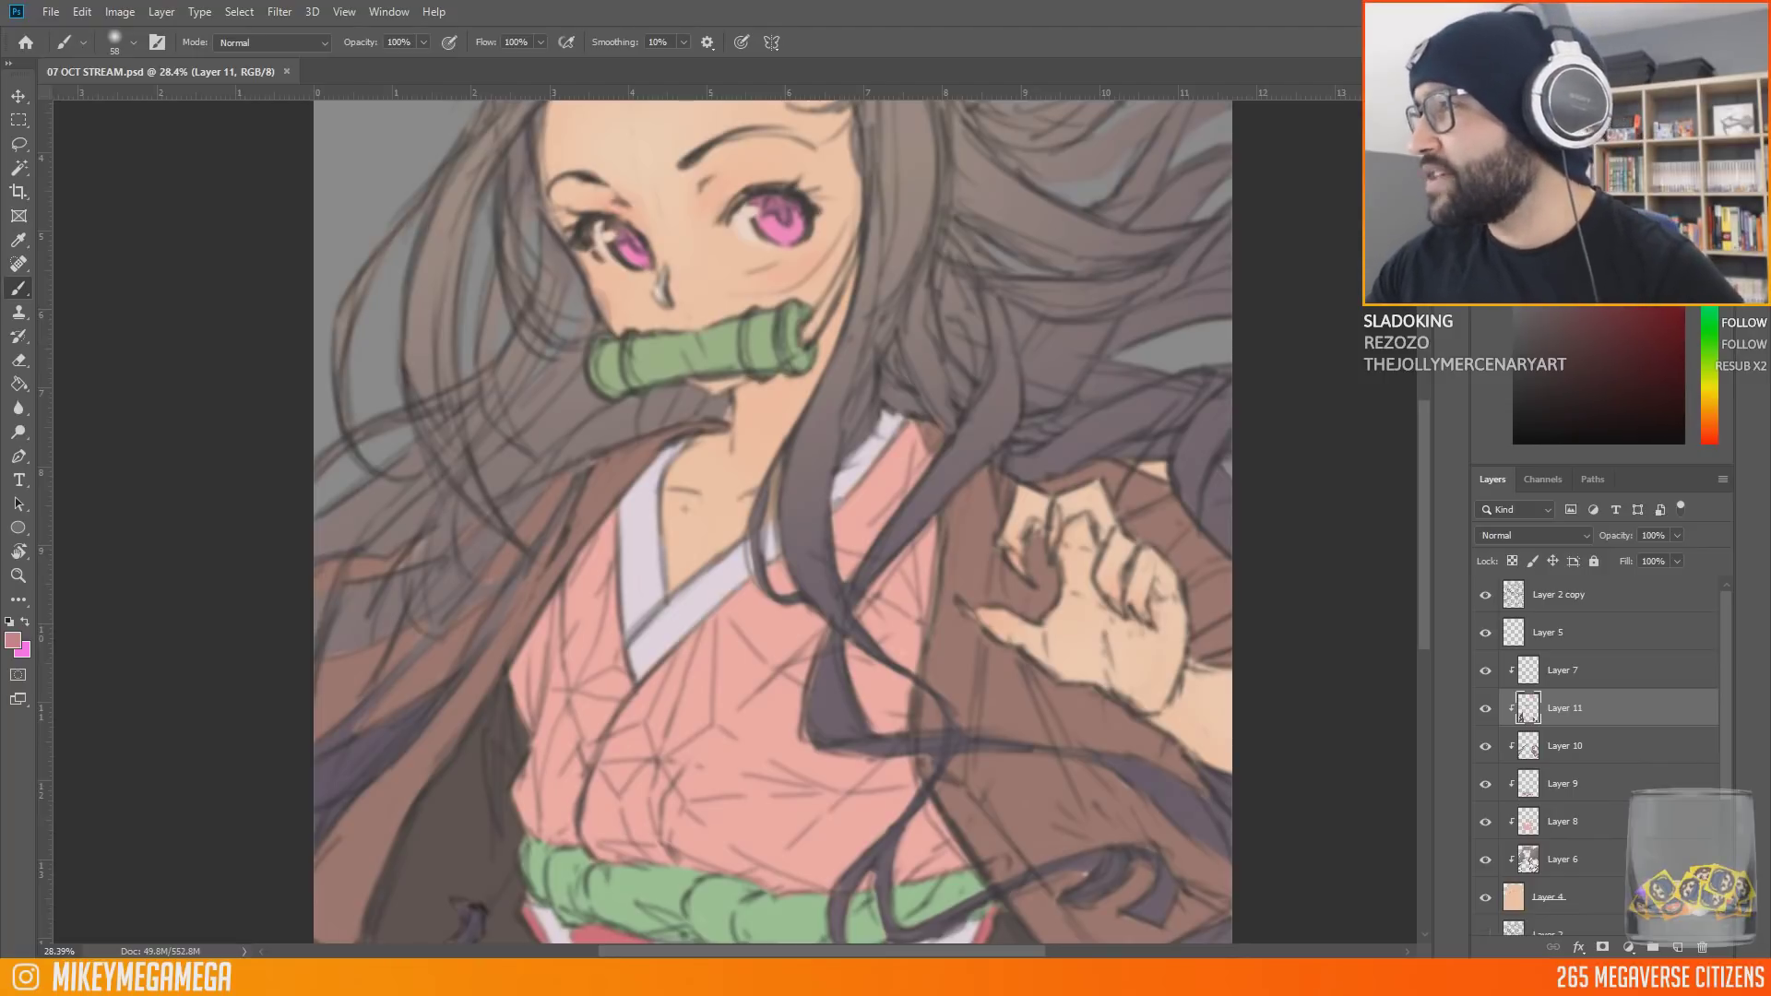
pyautogui.moveTo(807, 328); pyautogui.dragTo(853, 247)
pyautogui.rightClick(604, 296)
pyautogui.click(708, 344)
pyautogui.press('Return')
# Step: Make the clipped hair layer, Layer 6, the active layer
pyautogui.hotkey('alt', '[')
pyautogui.hotkey('alt', '[')
pyautogui.hotkey('alt', '[')
pyautogui.hotkey('alt', '[')
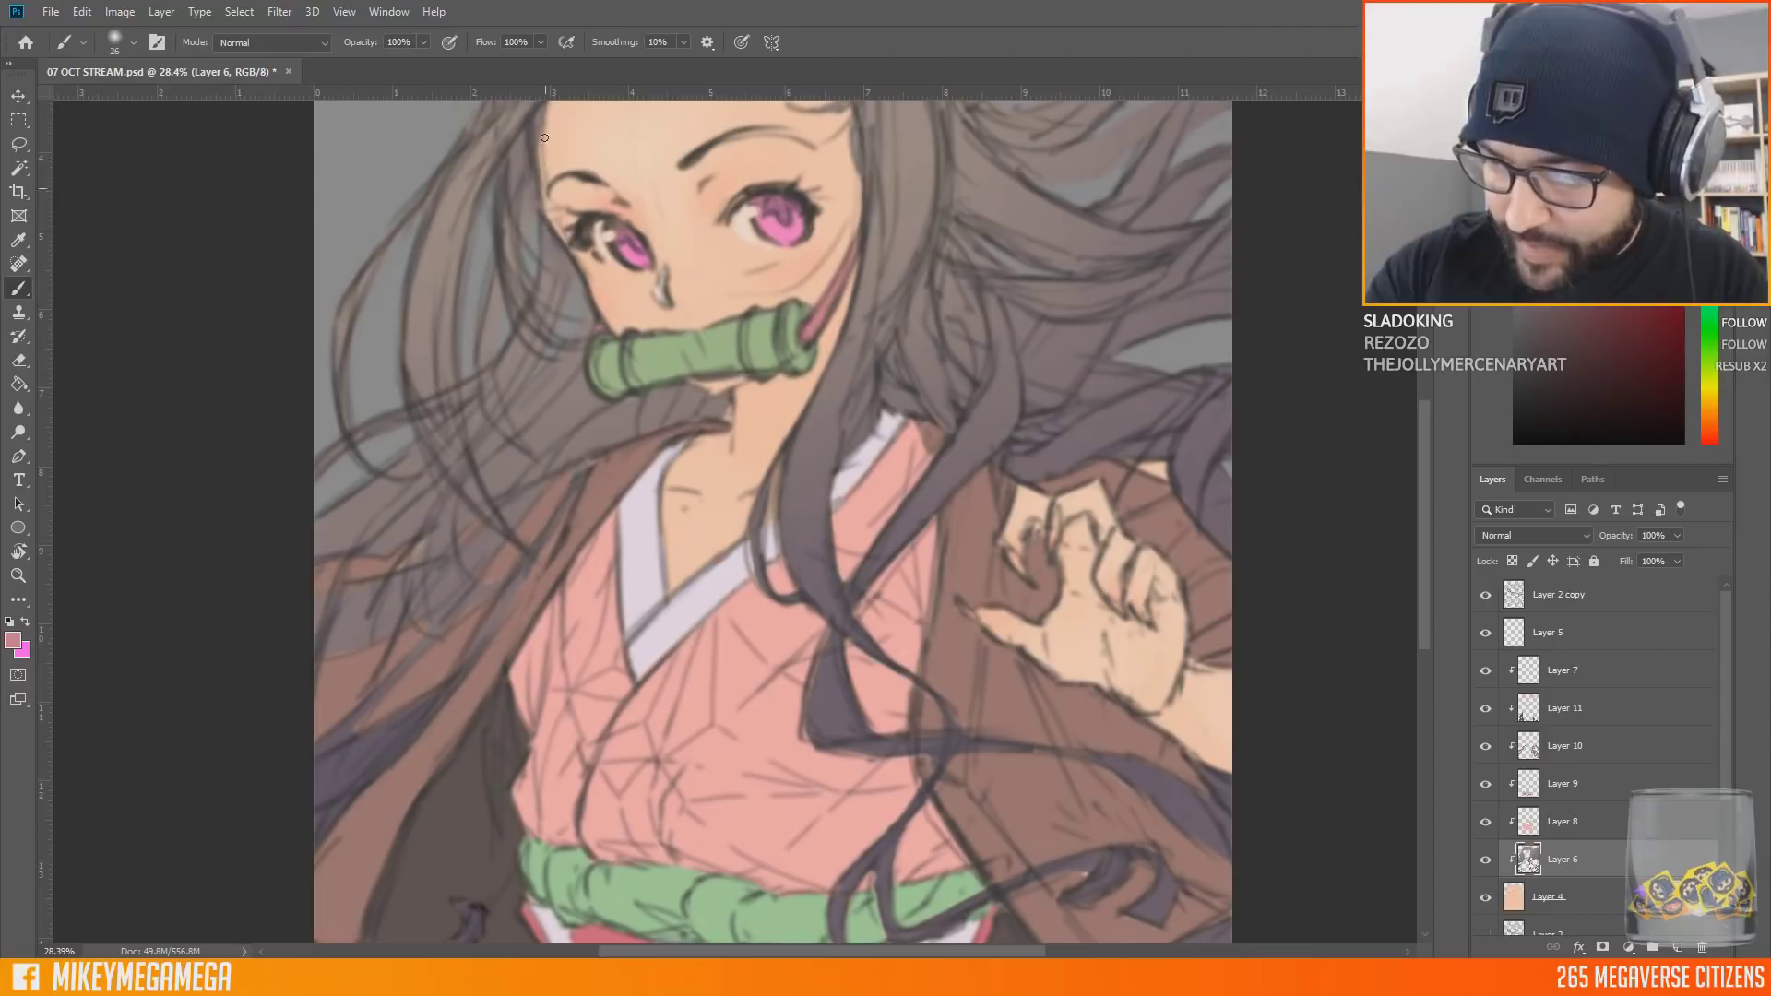
pyautogui.scroll(-7, 581, 110)
pyautogui.scroll(3, 625, 599)
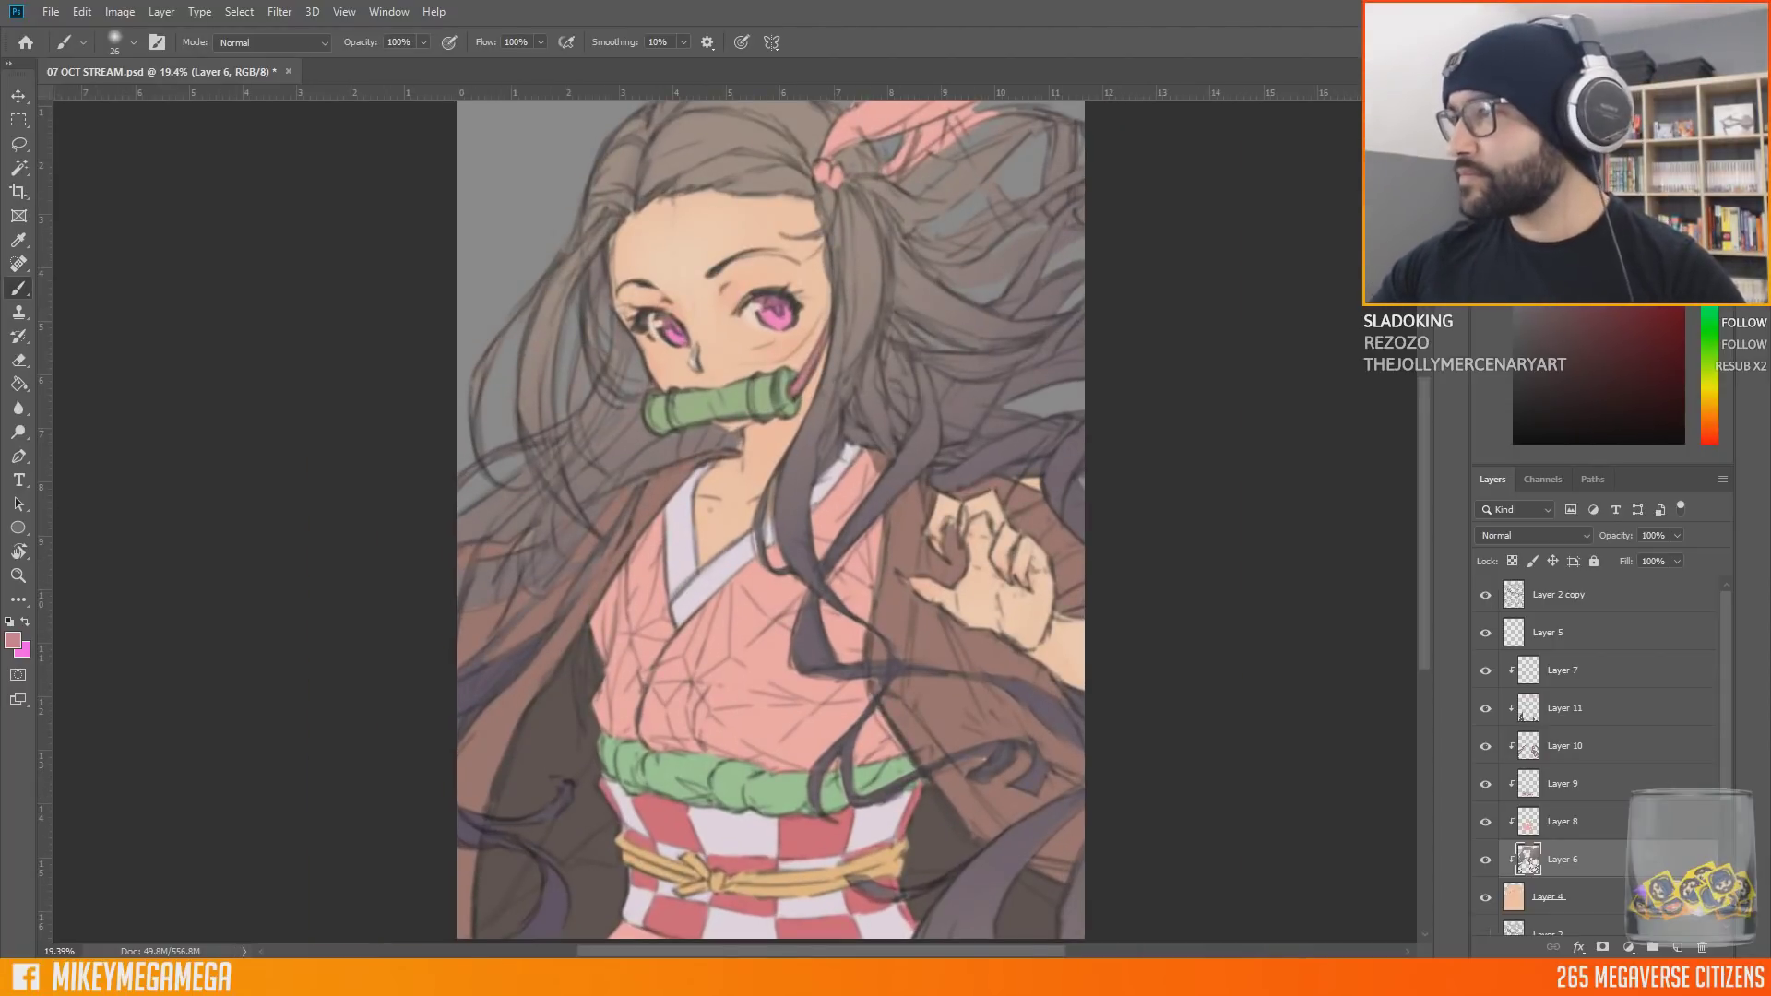
# Step: Paint coral red over the hair tips at the canvas's lower left, using a 64 px brush
pyautogui.rightClick(526, 613)
pyautogui.click(643, 601)
pyautogui.press('Return')
pyautogui.moveTo(515, 824); pyautogui.dragTo(542, 816)
pyautogui.moveTo(548, 865); pyautogui.dragTo(557, 904)
pyautogui.rightClick(553, 899)
pyautogui.click(703, 600)
pyautogui.press('Return')
pyautogui.moveTo(464, 828); pyautogui.dragTo(484, 839)
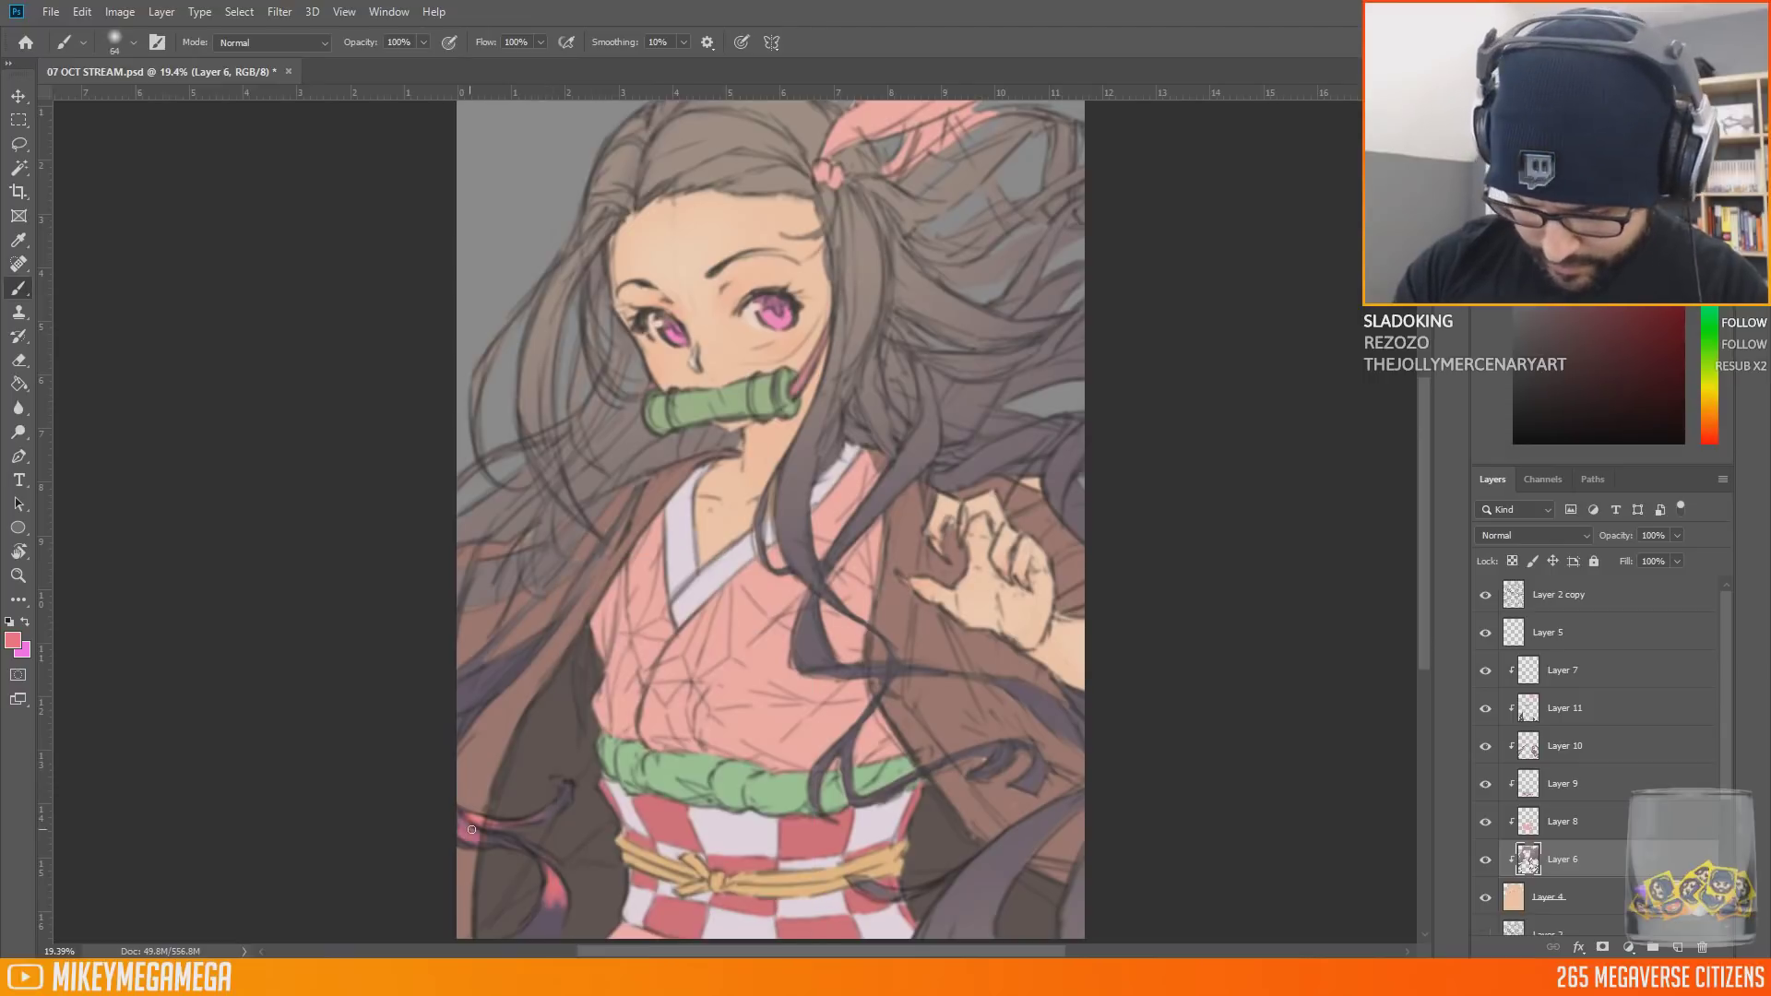
# Step: Paint coral red into the hair ends along the canvas's right edge with the brush at 117 px
pyautogui.moveTo(1079, 801); pyautogui.dragTo(982, 871)
pyautogui.rightClick(1049, 857)
pyautogui.click(1170, 601)
pyautogui.moveTo(1091, 741); pyautogui.dragTo(1053, 712)
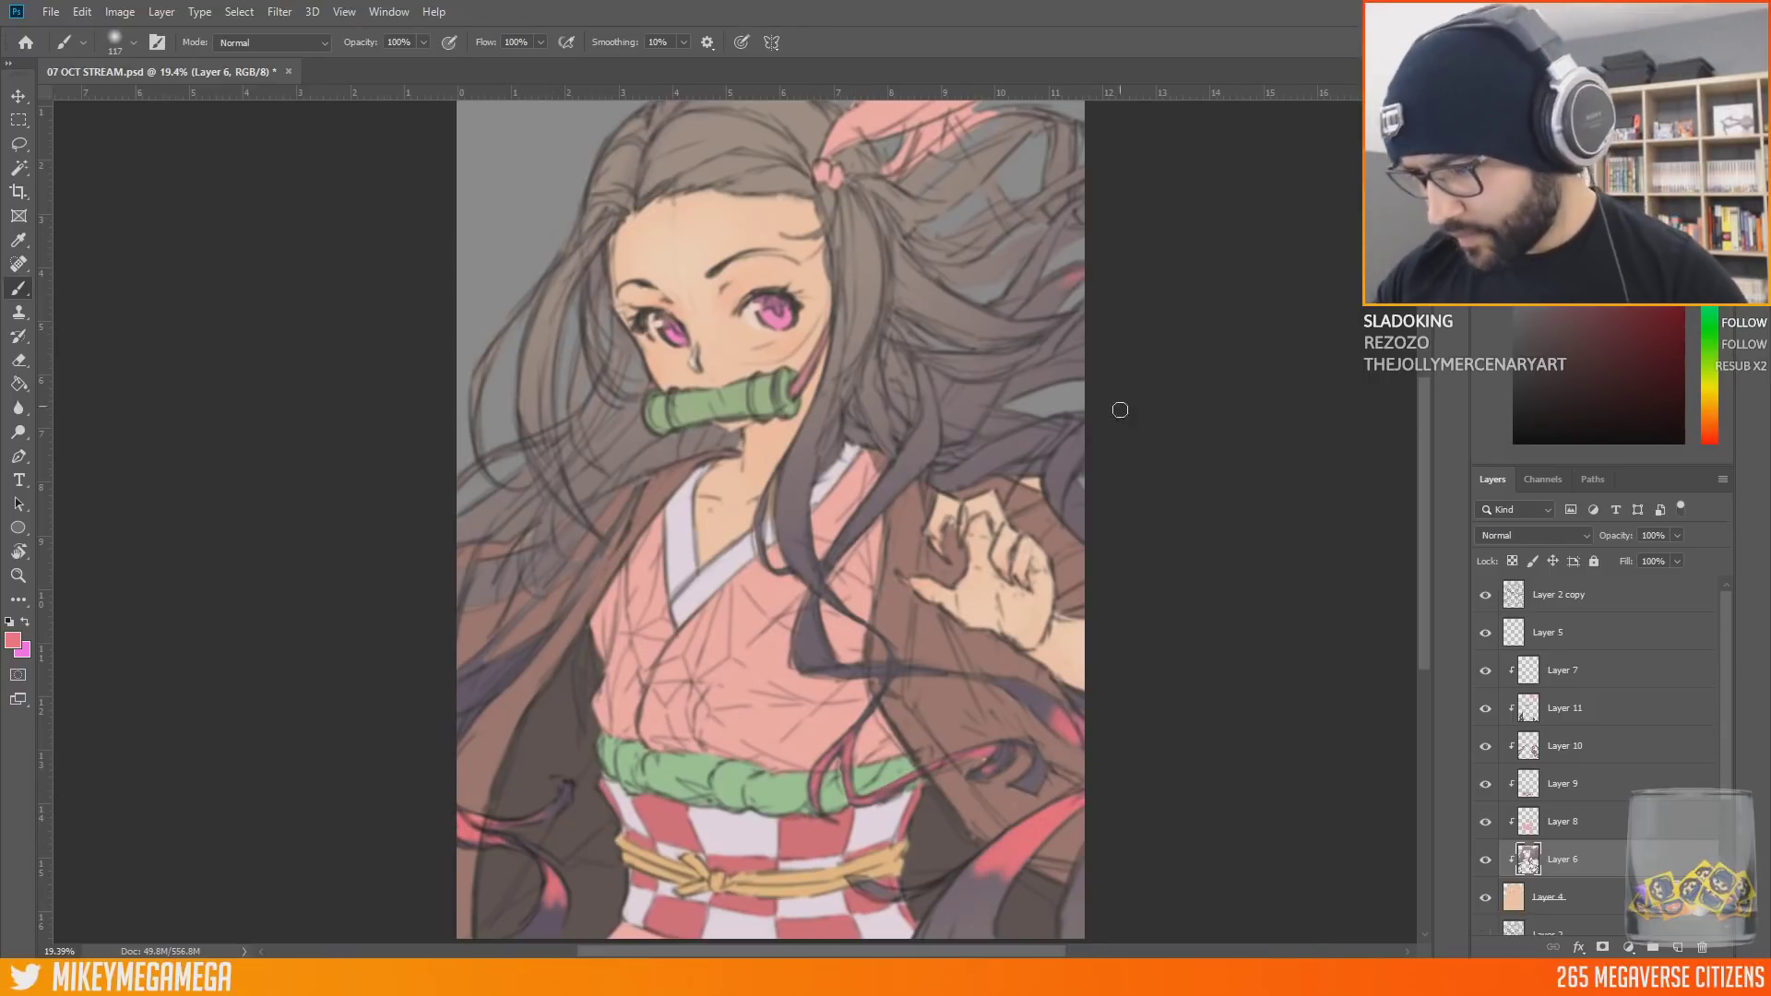
pyautogui.moveTo(1059, 464); pyautogui.dragTo(1100, 547)
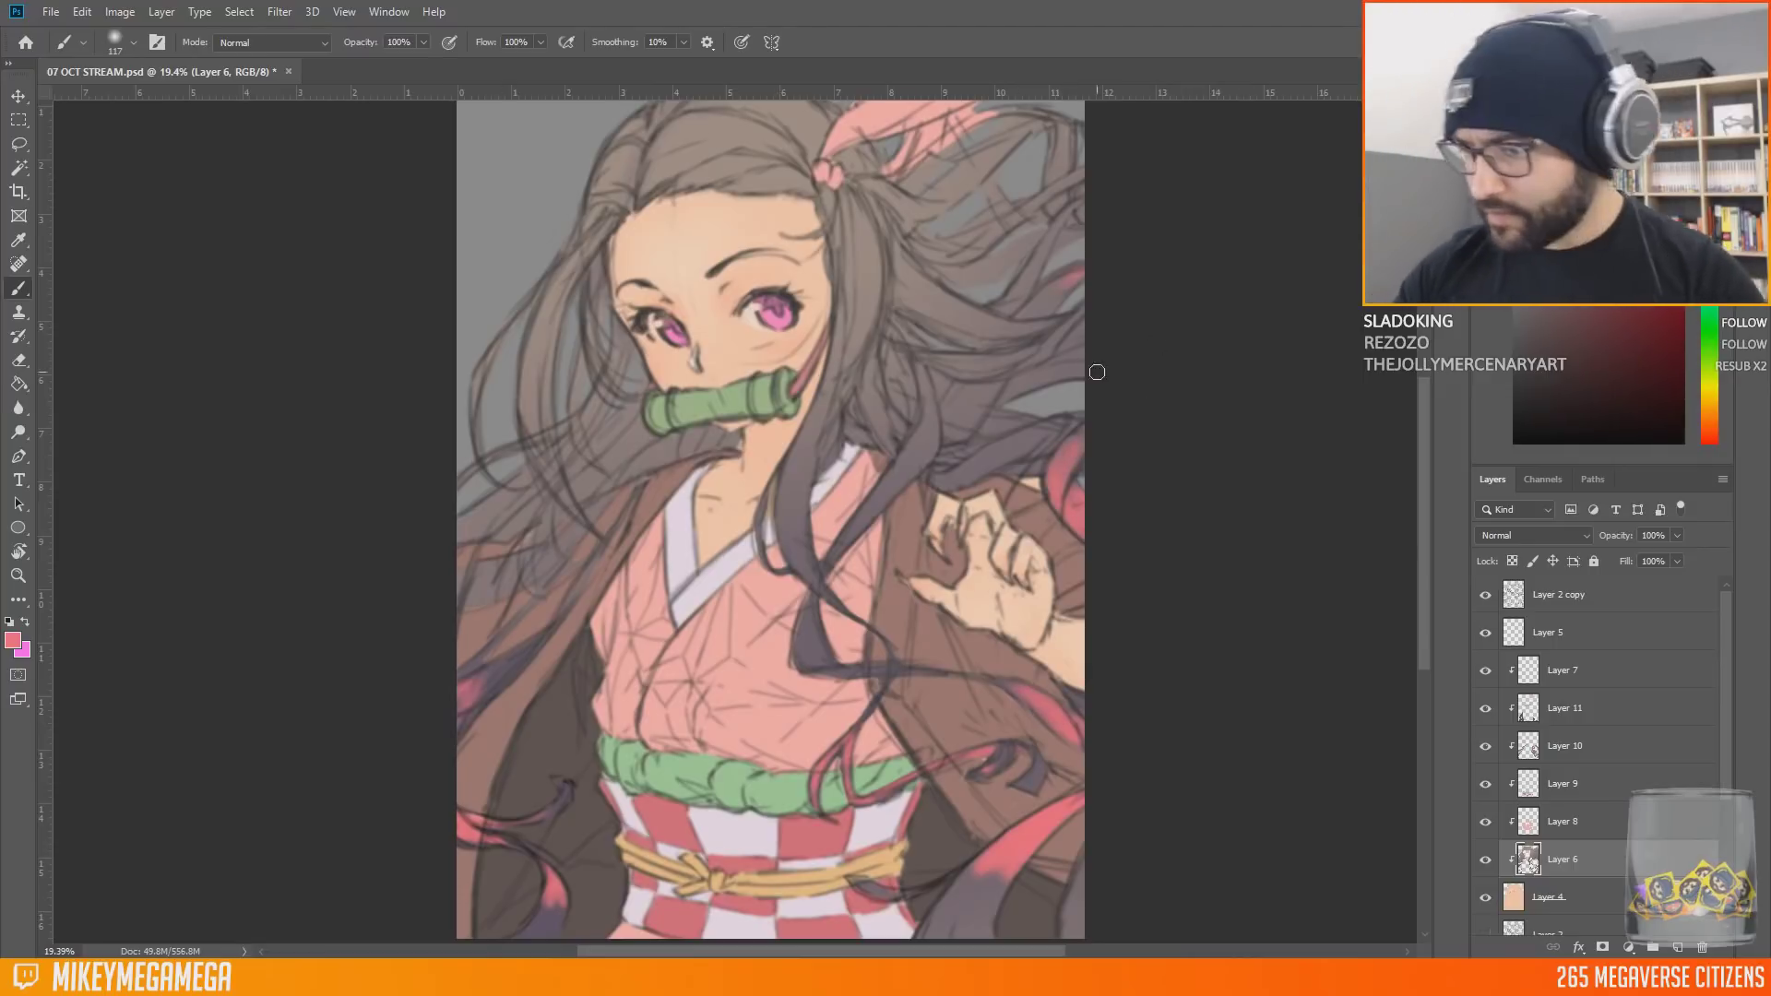
# Step: Paint orange into the lower-right hair ends and, at 100% opacity with a 53 px brush, the curl beside the sash
pyautogui.moveTo(927, 933)
pyautogui.mouseDown()
pyautogui.moveTo(978, 912)
pyautogui.moveTo(965, 883)
pyautogui.mouseUp()
pyautogui.rightClick(1025, 873)
pyautogui.moveTo(1079, 867); pyautogui.dragTo(1072, 930)
pyautogui.rightClick(1029, 872)
pyautogui.click(1133, 601)
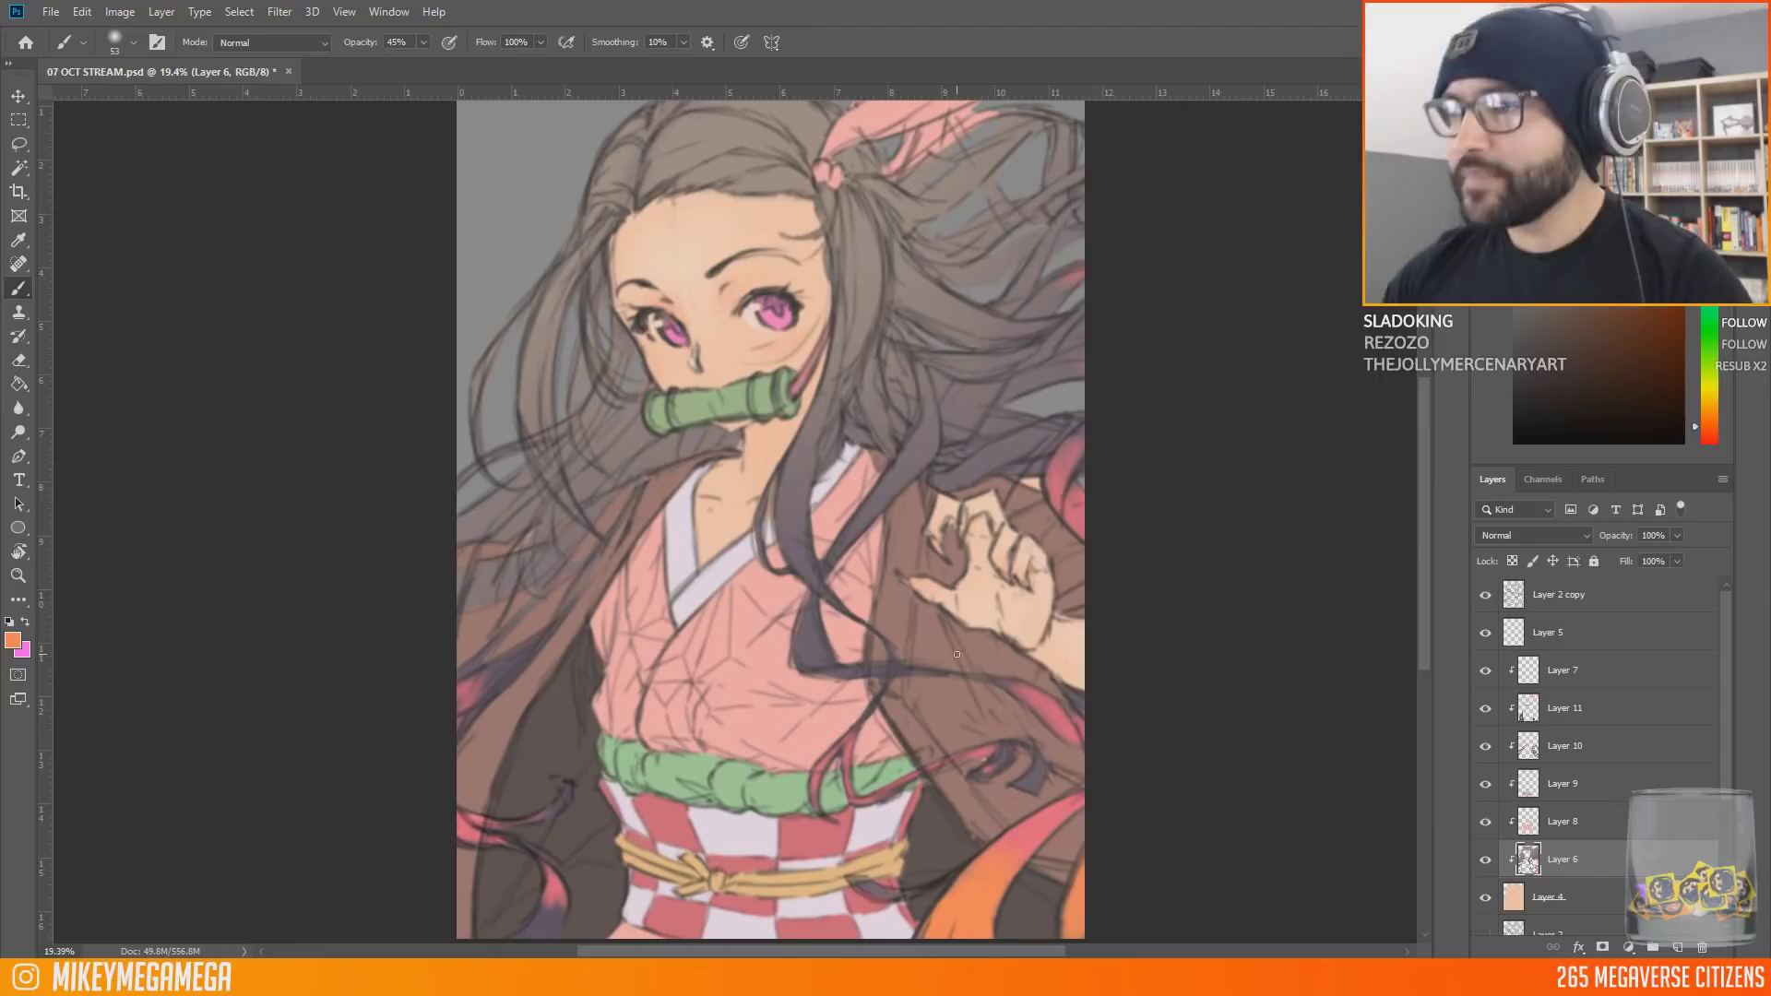
pyautogui.press('0')
pyautogui.moveTo(976, 776); pyautogui.dragTo(999, 762)
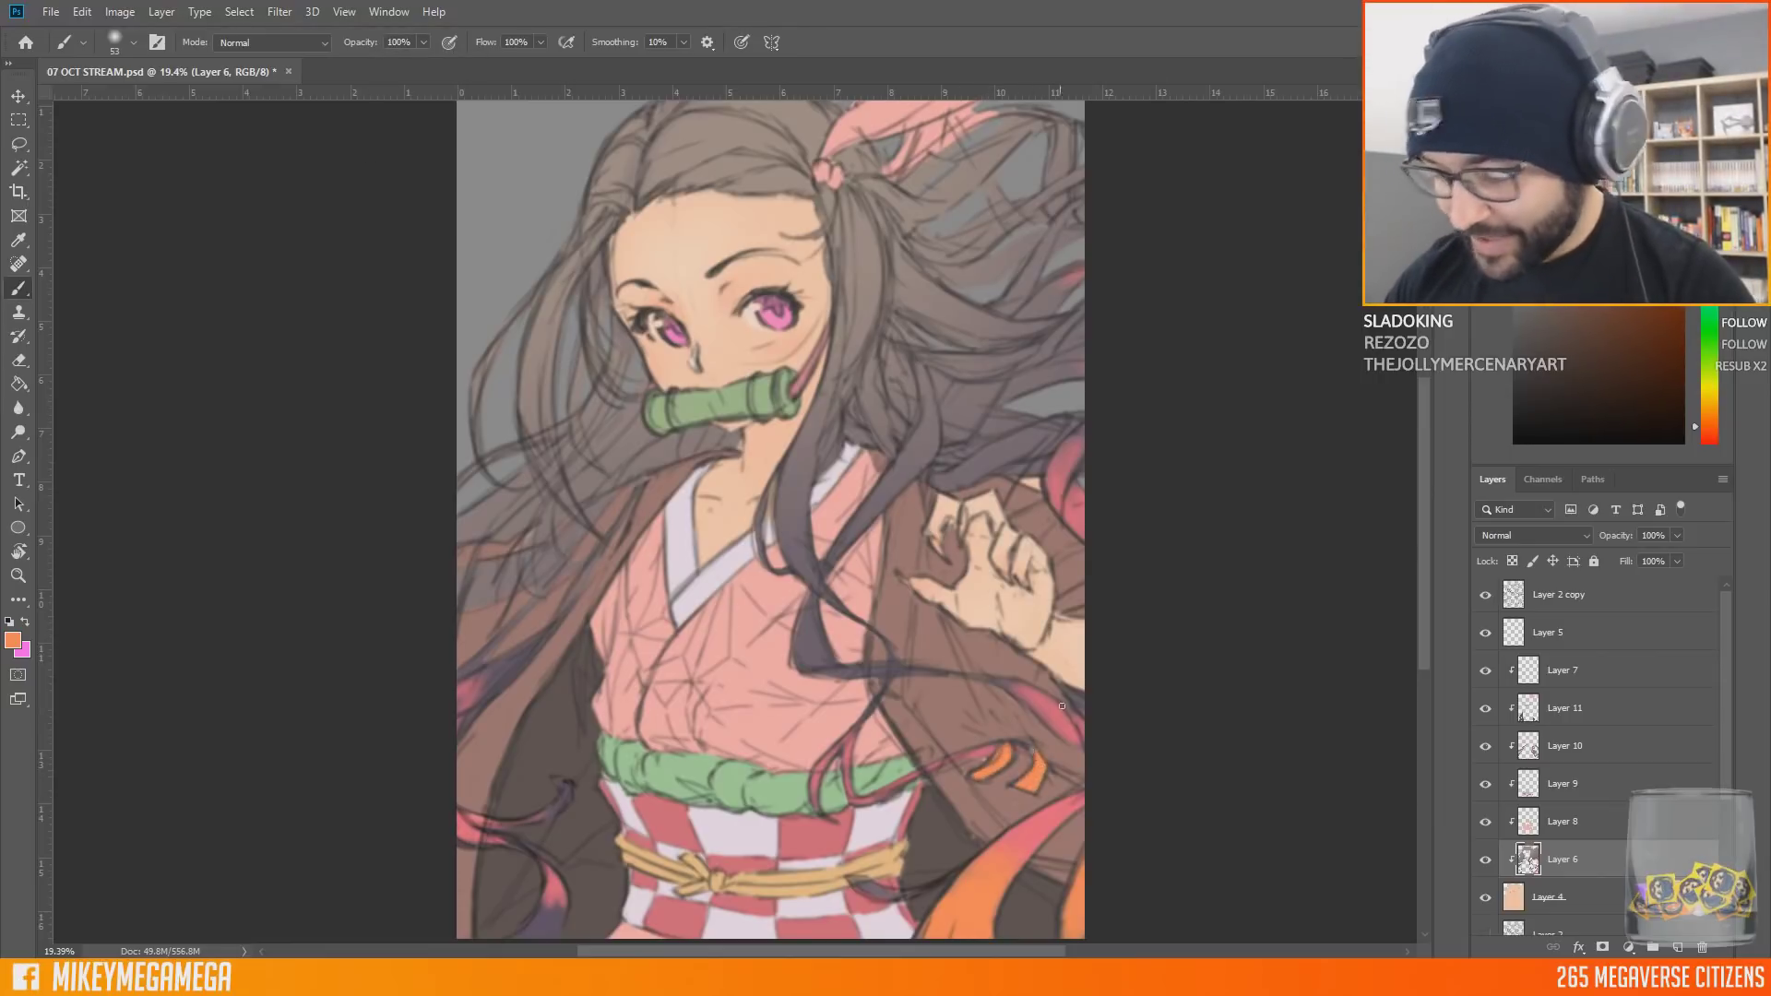
# Step: Set the brush to 52% opacity and 78 px, and blend orange and sampled coral into the hair tips on the canvas's left half
pyautogui.press('5')
pyautogui.press('2')
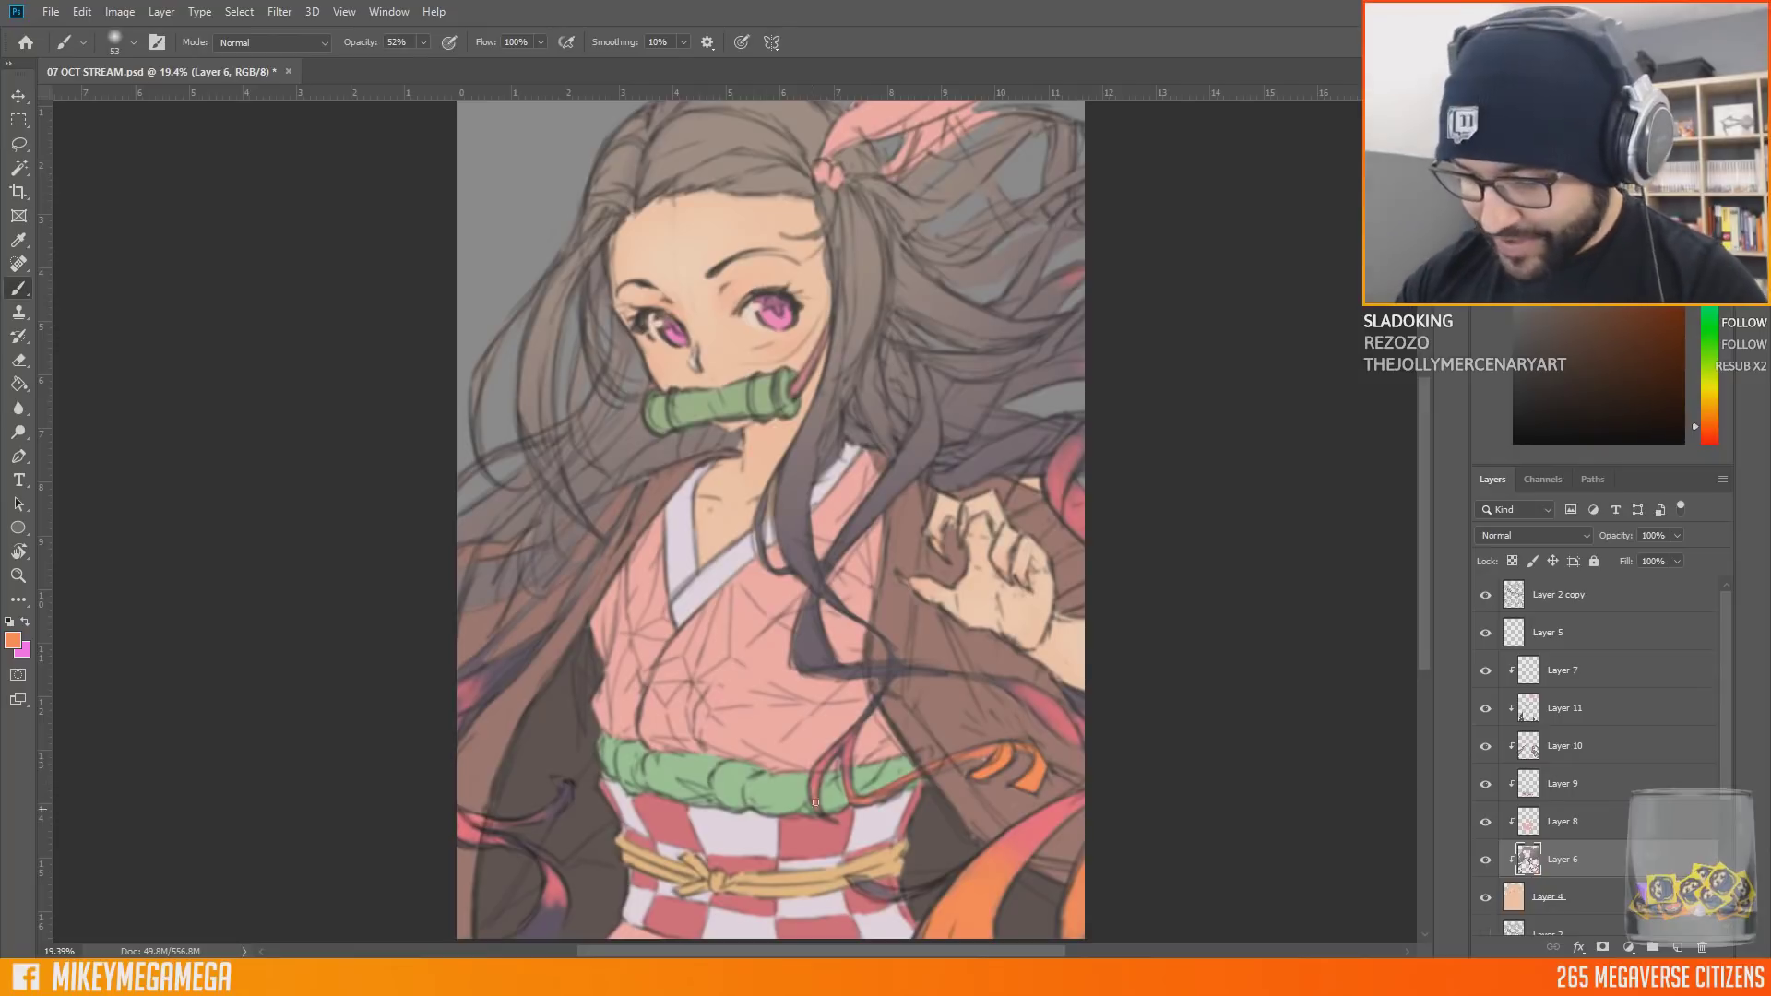
pyautogui.rightClick(574, 913)
pyautogui.click(692, 600)
pyautogui.moveTo(550, 911); pyautogui.dragTo(527, 931)
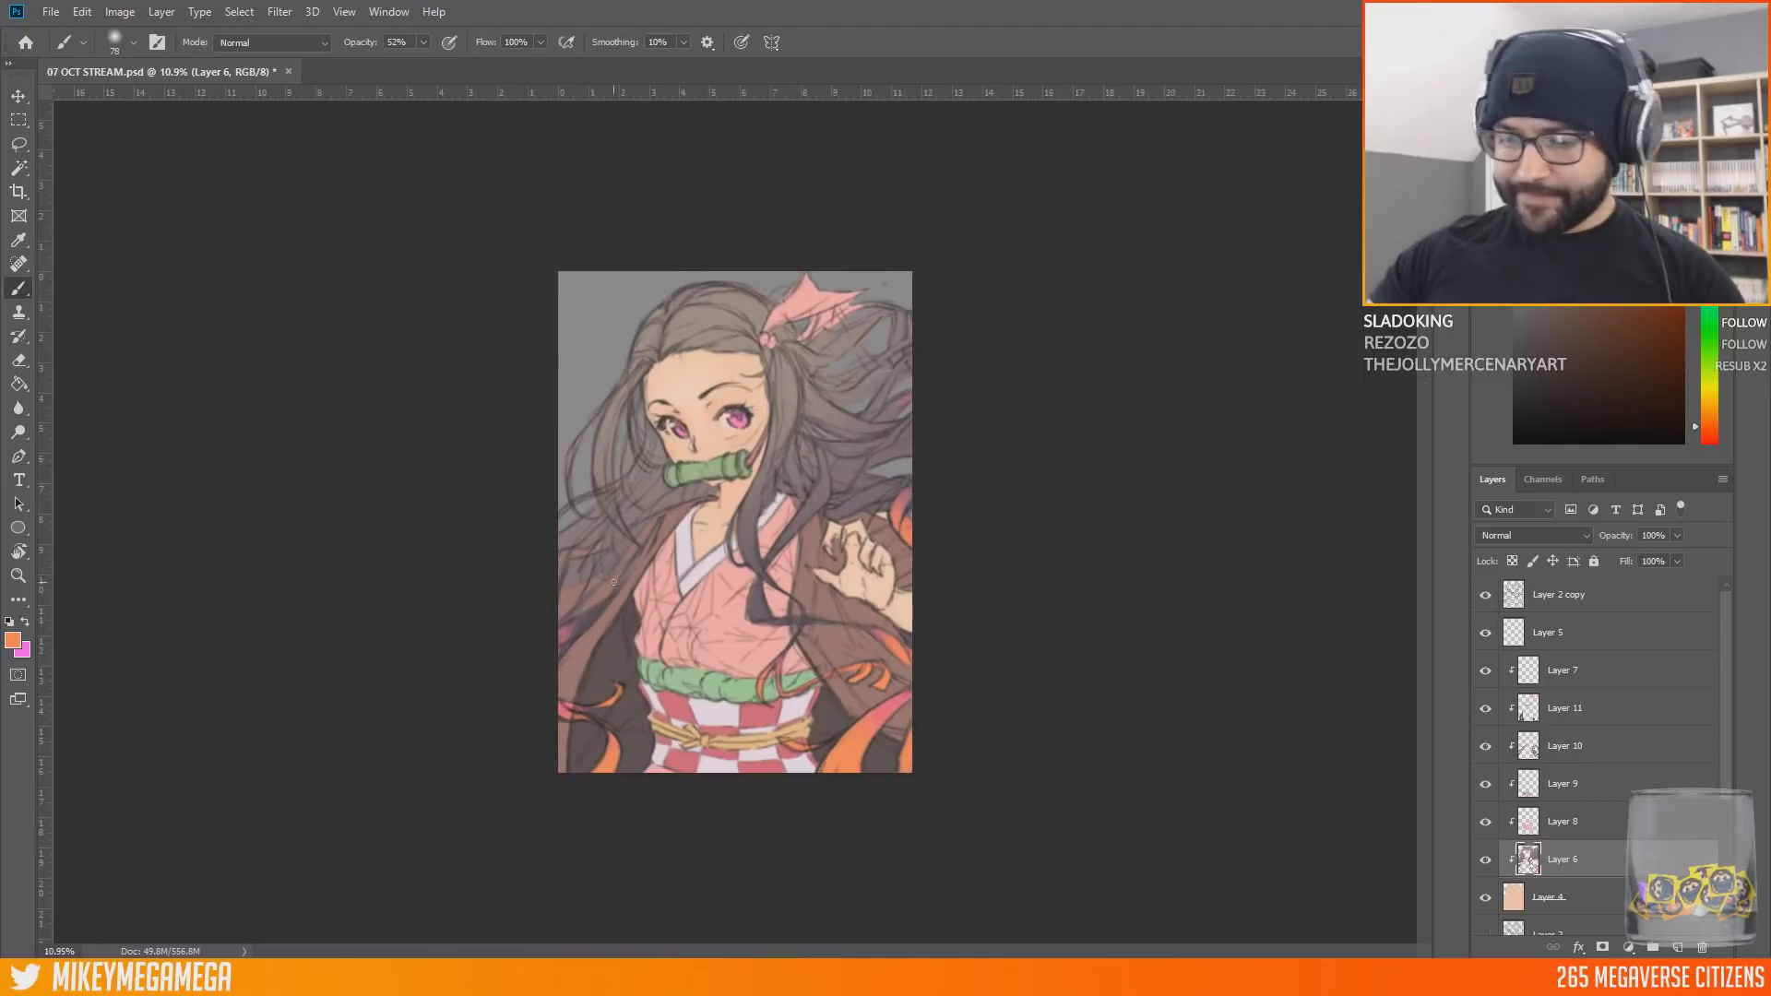
pyautogui.moveTo(570, 540); pyautogui.dragTo(537, 483)
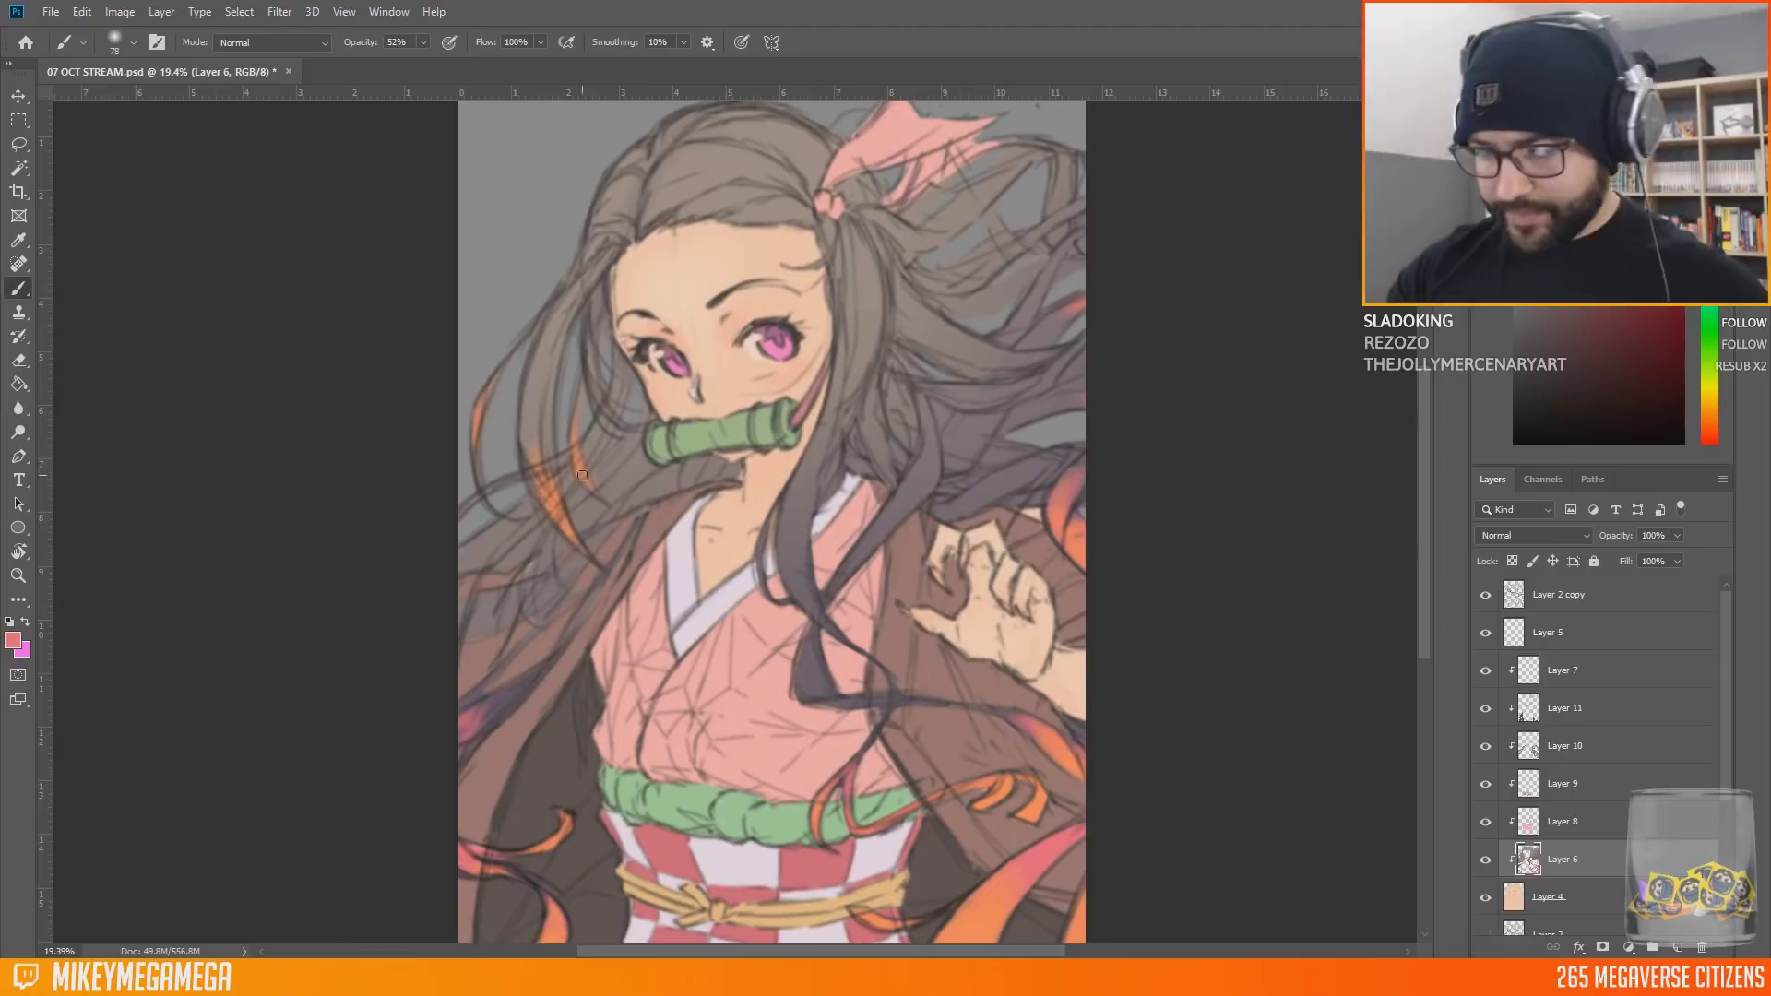
pyautogui.keyDown('alt'); pyautogui.click(551, 498); pyautogui.keyUp('alt')
pyautogui.moveTo(484, 708); pyautogui.dragTo(461, 728)
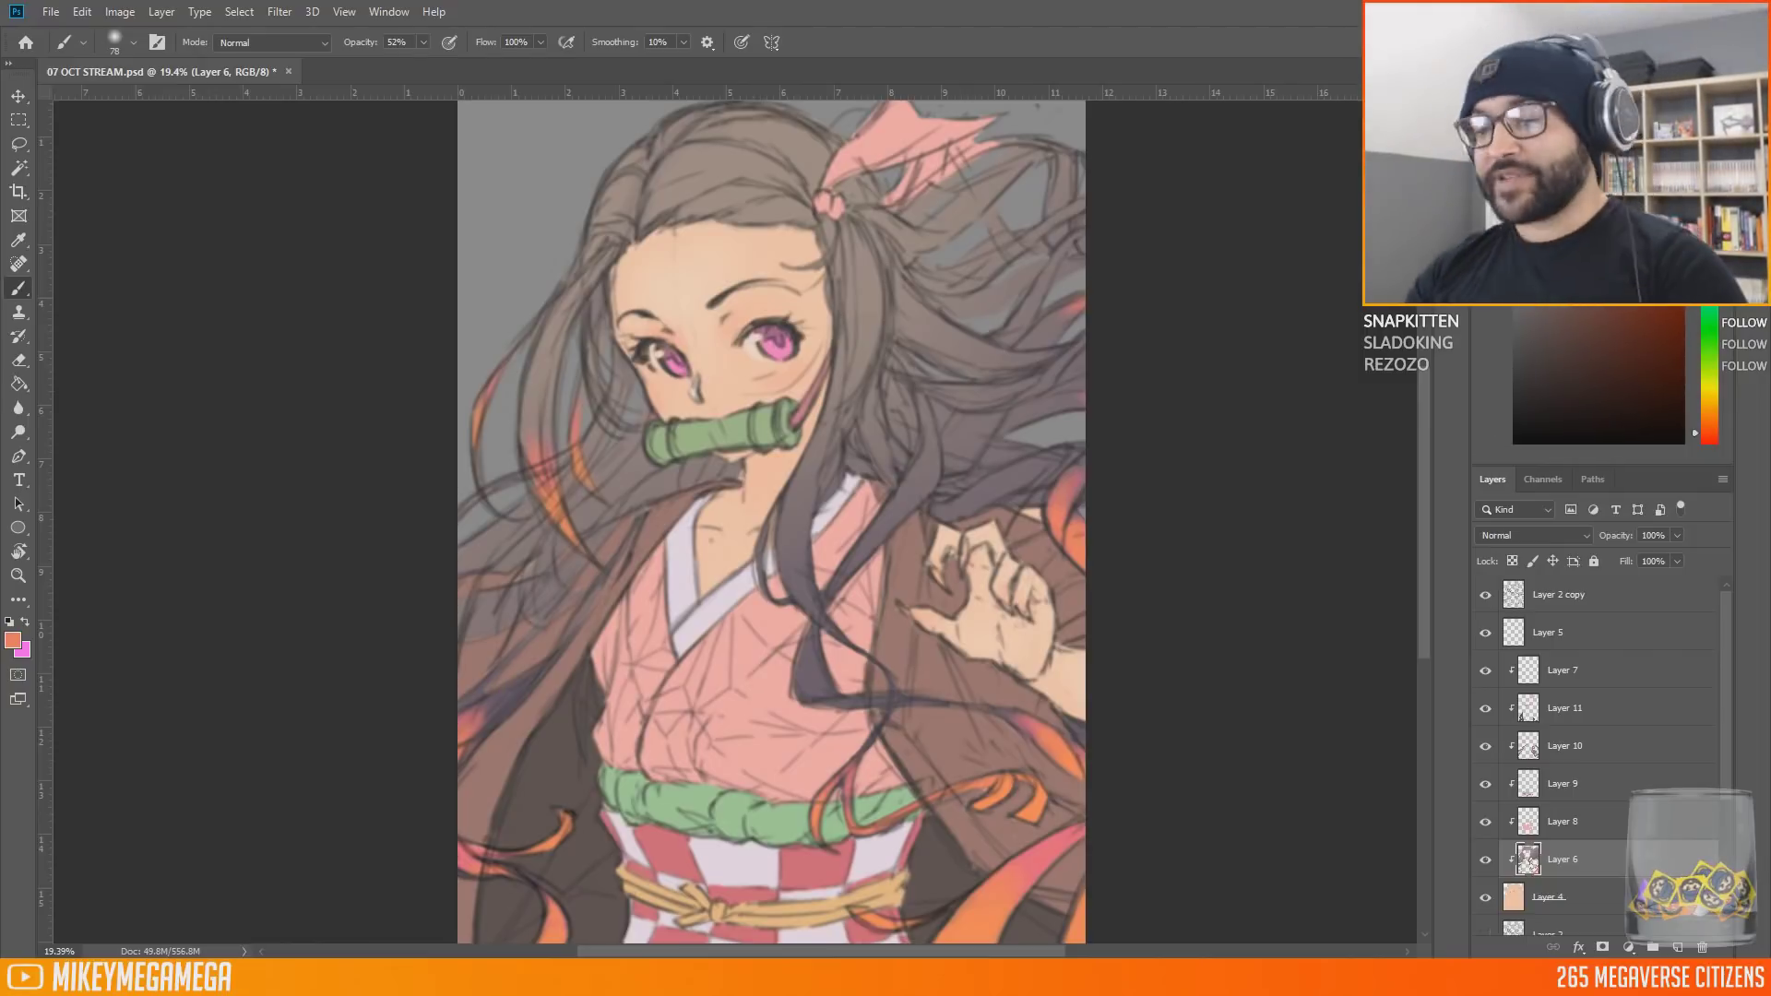
# Step: Add a new layer directly above Layer 3 and fill it with a pale pinkish white as the background
pyautogui.scroll(-3, 1579, 817)
pyautogui.click(1579, 847)
pyautogui.click(1677, 947)
pyautogui.press('g')
pyautogui.click(474, 369)
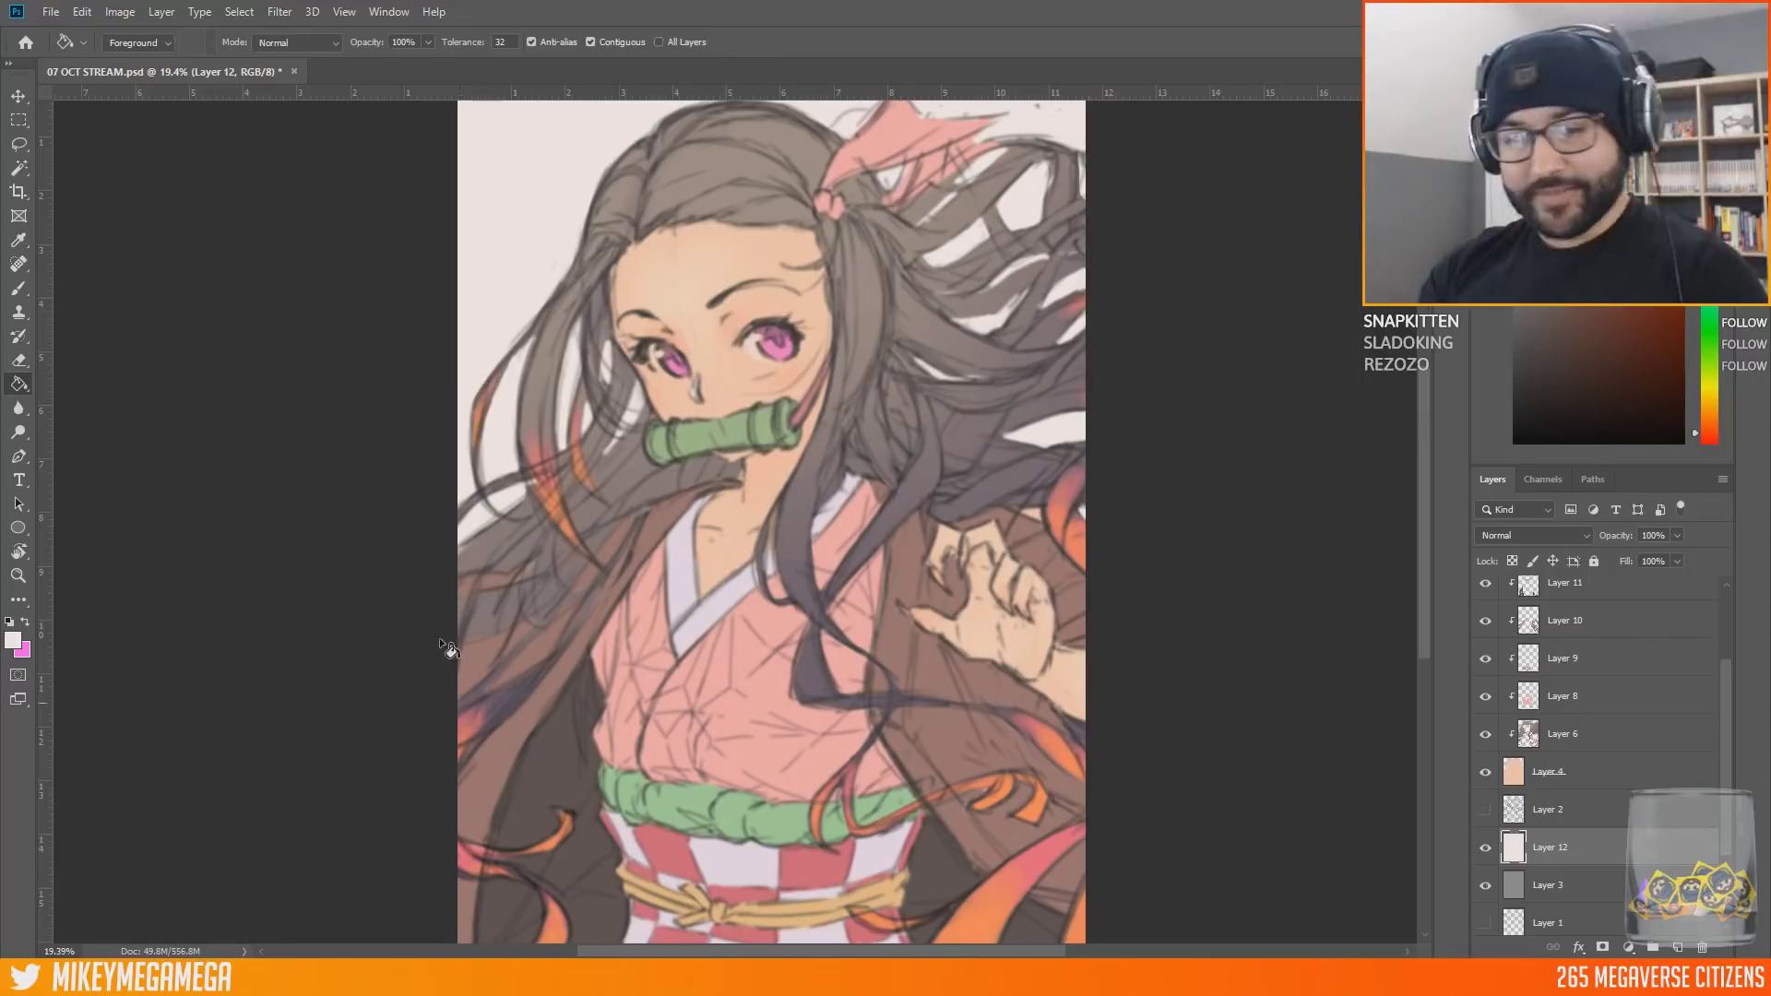
pyautogui.press('m')
pyautogui.moveTo(195, 223); pyautogui.dragTo(196, 227)
pyautogui.click(833, 363)
pyautogui.scroll(-2, 571, 504)
pyautogui.scroll(3, 571, 504)
# Step: Add an unclipped layer above Layer 7 and shade the kimono's side, waist and shoulder edges in brownish pink at 100% opacity
pyautogui.press('b')
pyautogui.moveTo(1725, 719); pyautogui.dragTo(1743, 650)
pyautogui.click(1579, 671)
pyautogui.click(1677, 947)
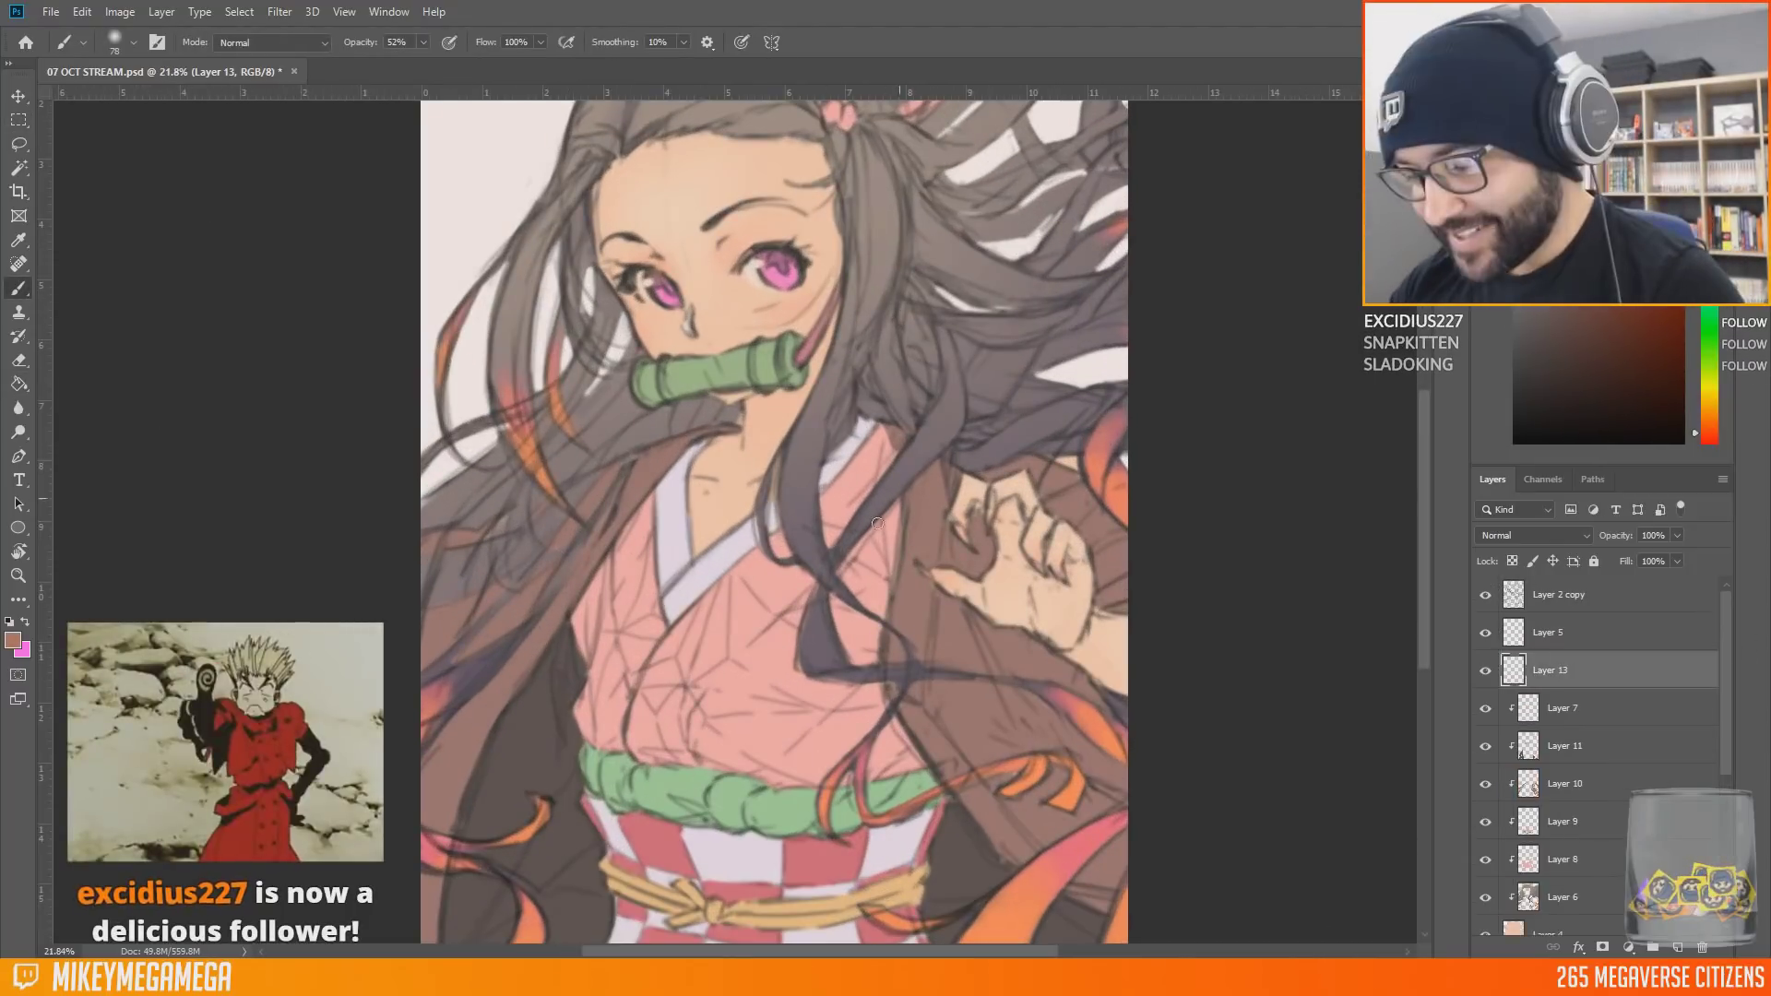
pyautogui.press('0')
pyautogui.moveTo(893, 509)
pyautogui.mouseDown()
pyautogui.moveTo(881, 700)
pyautogui.moveTo(909, 770)
pyautogui.mouseUp()
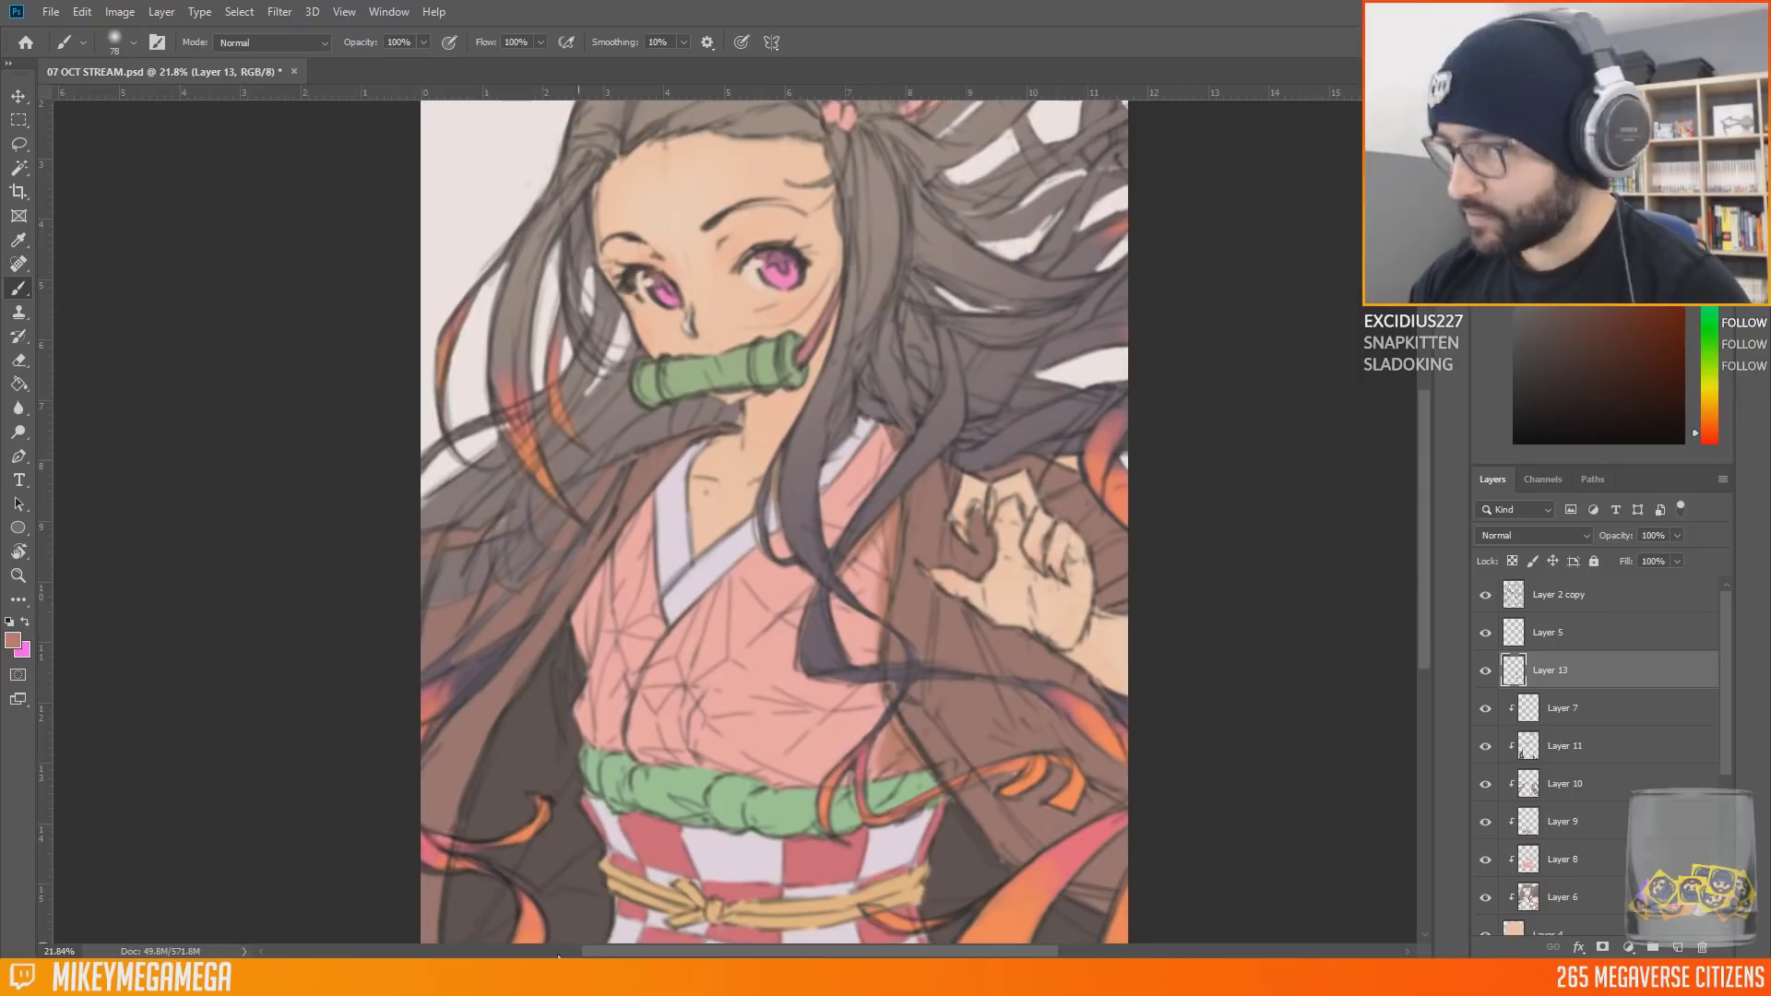
pyautogui.moveTo(632, 754); pyautogui.dragTo(685, 753)
pyautogui.moveTo(877, 692); pyautogui.dragTo(830, 733)
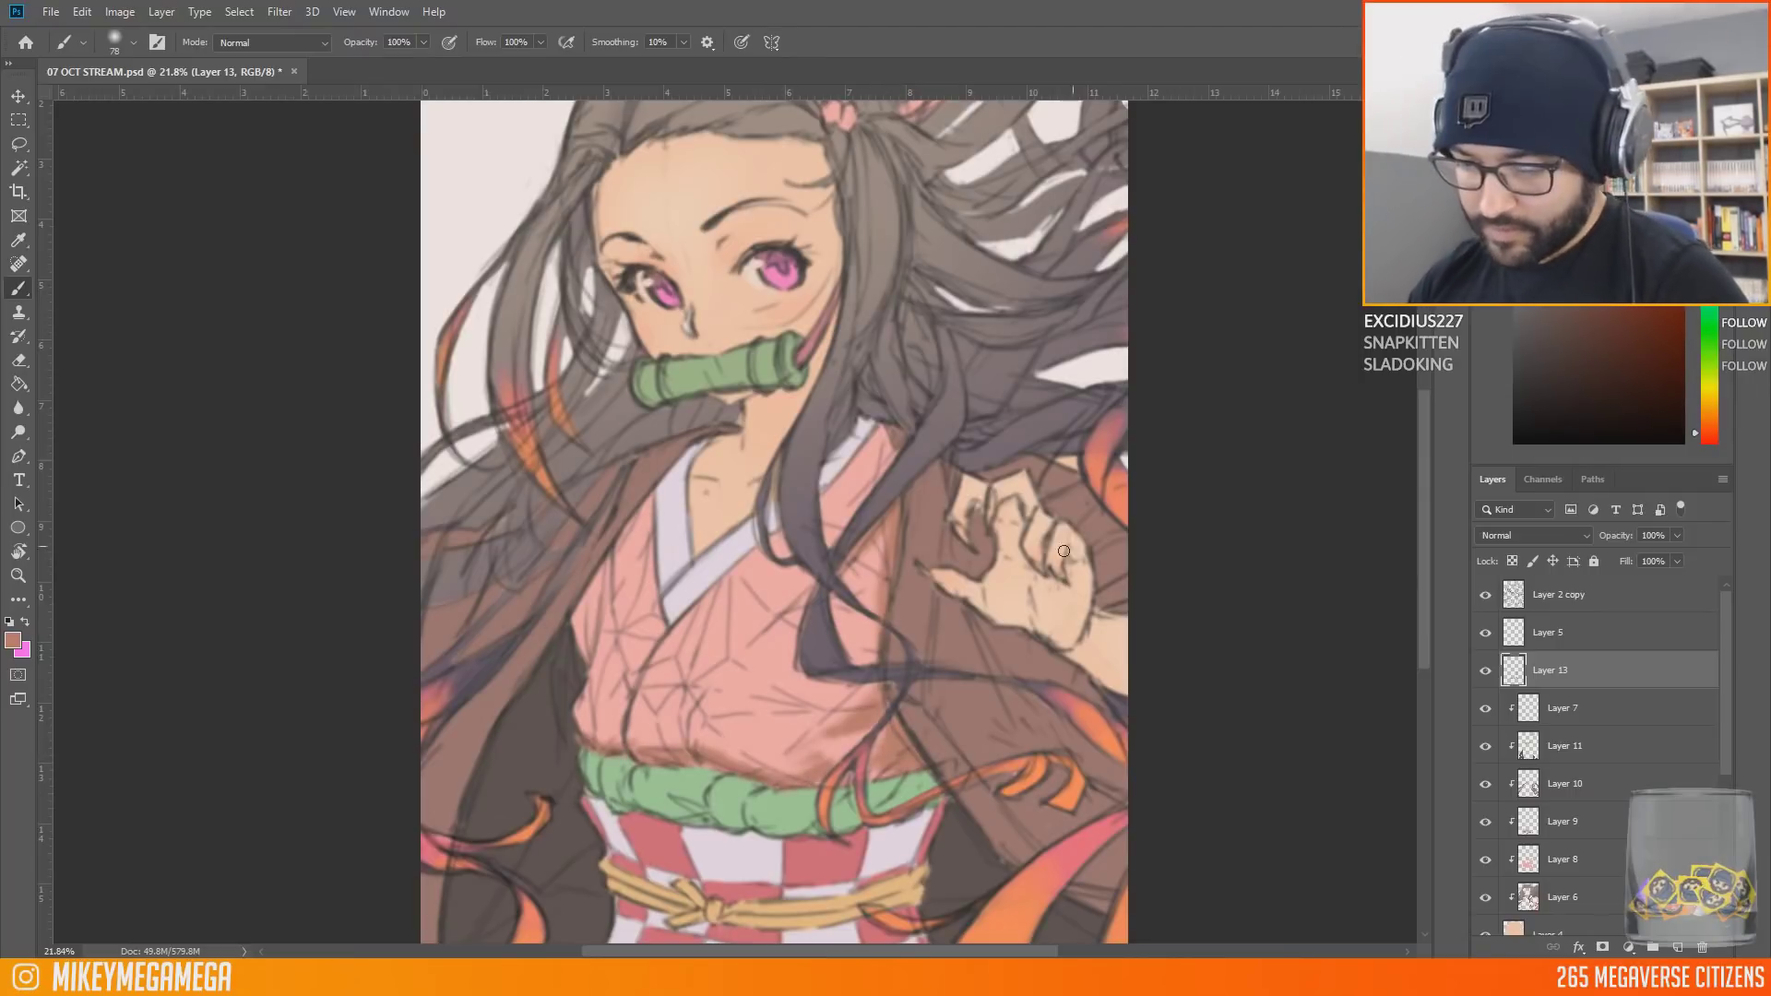
pyautogui.moveTo(590, 632); pyautogui.dragTo(652, 489)
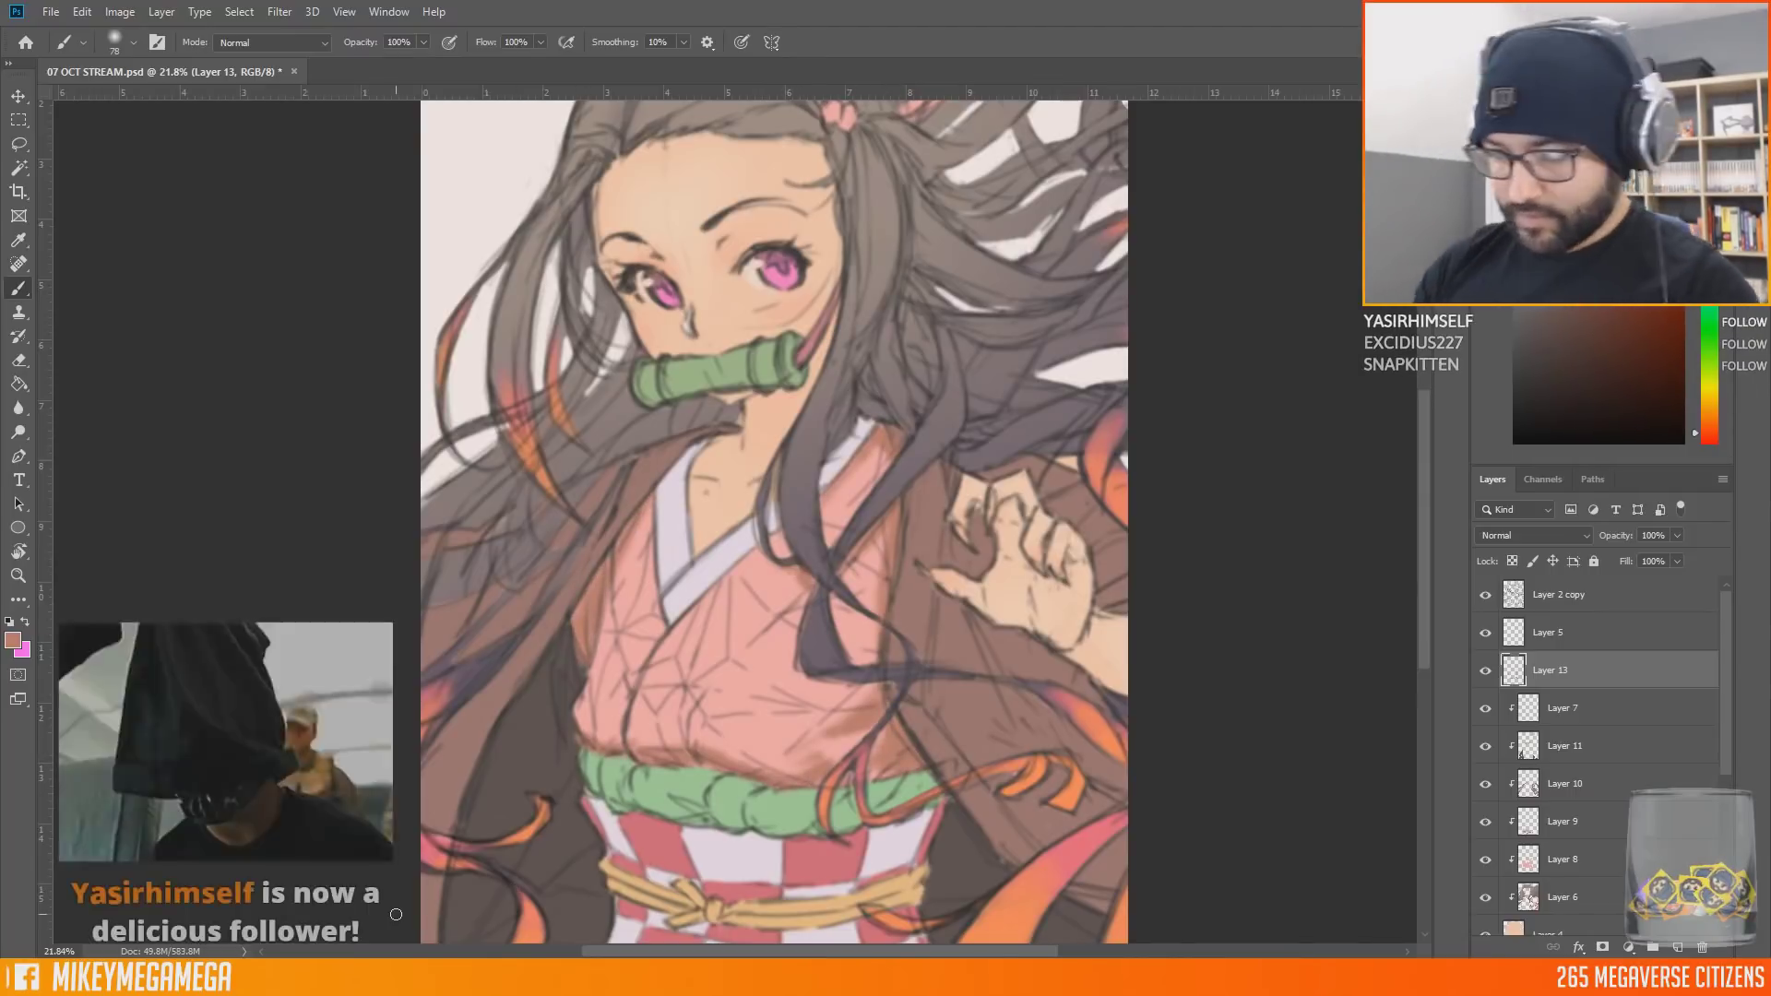
# Step: Choose a muted purple and shade both sides of the white kimono collar near the neck
pyautogui.click(1709, 157)
pyautogui.moveTo(693, 451); pyautogui.dragTo(659, 484)
pyautogui.moveTo(830, 470); pyautogui.dragTo(860, 423)
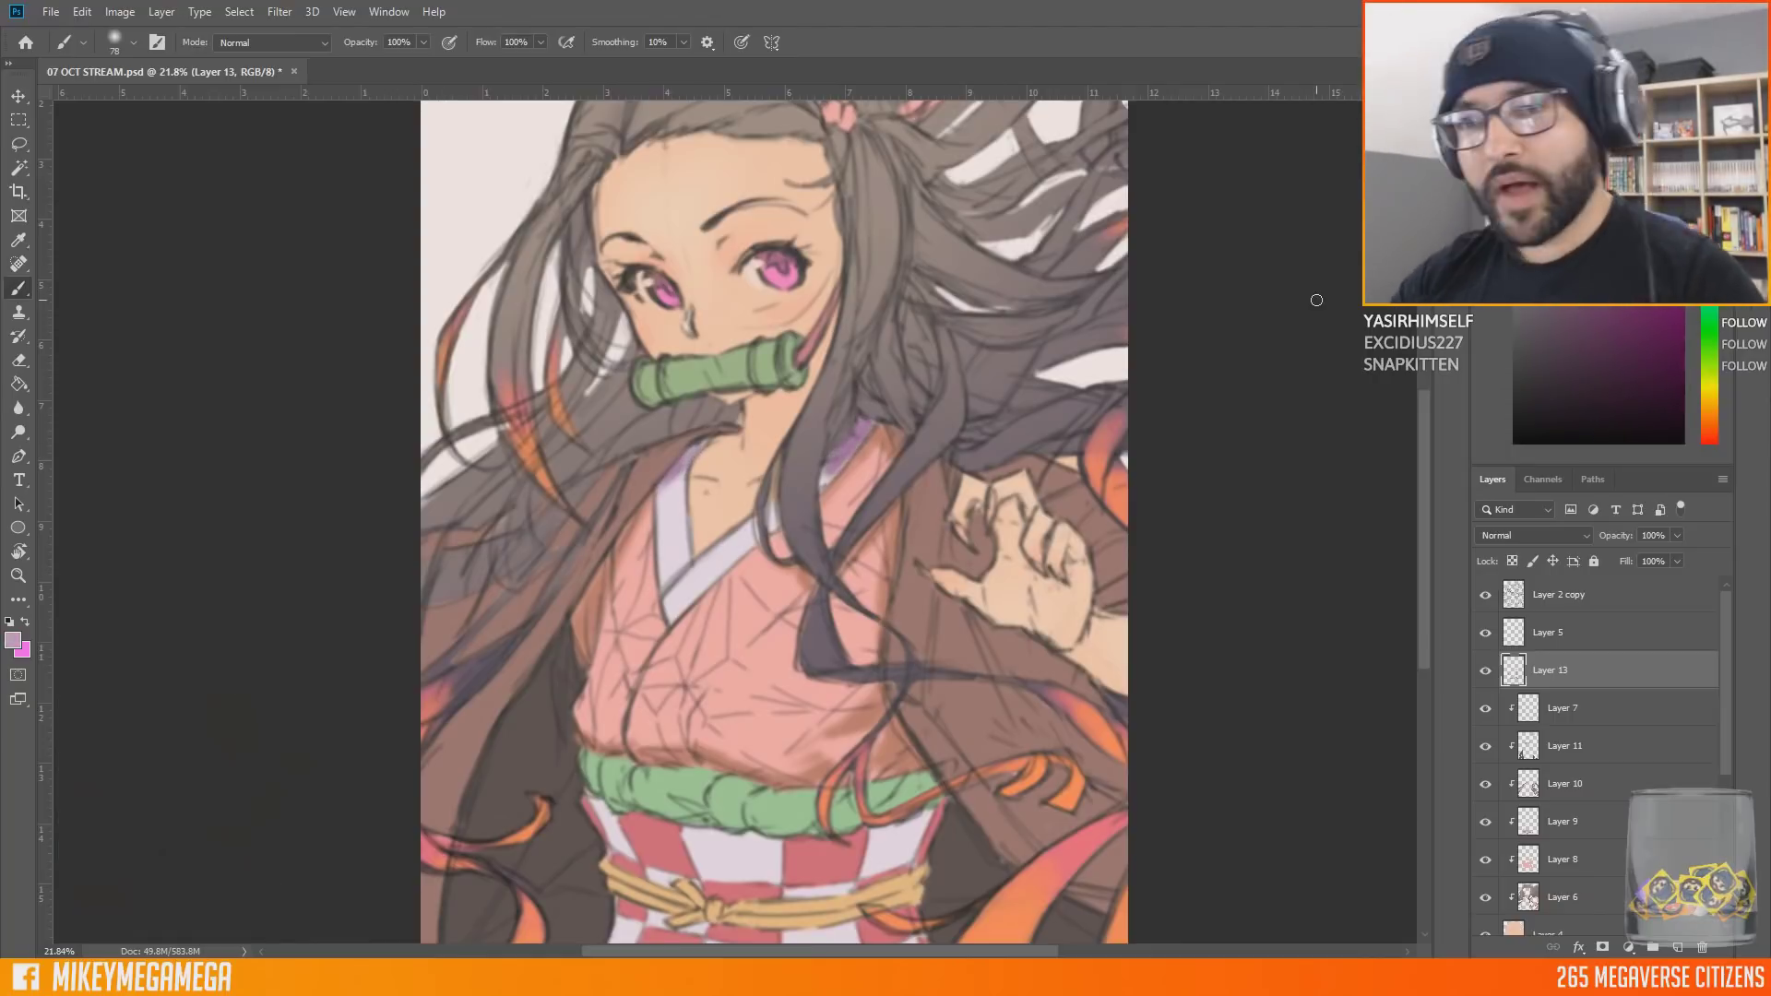
pyautogui.scroll(-3, 662, 593)
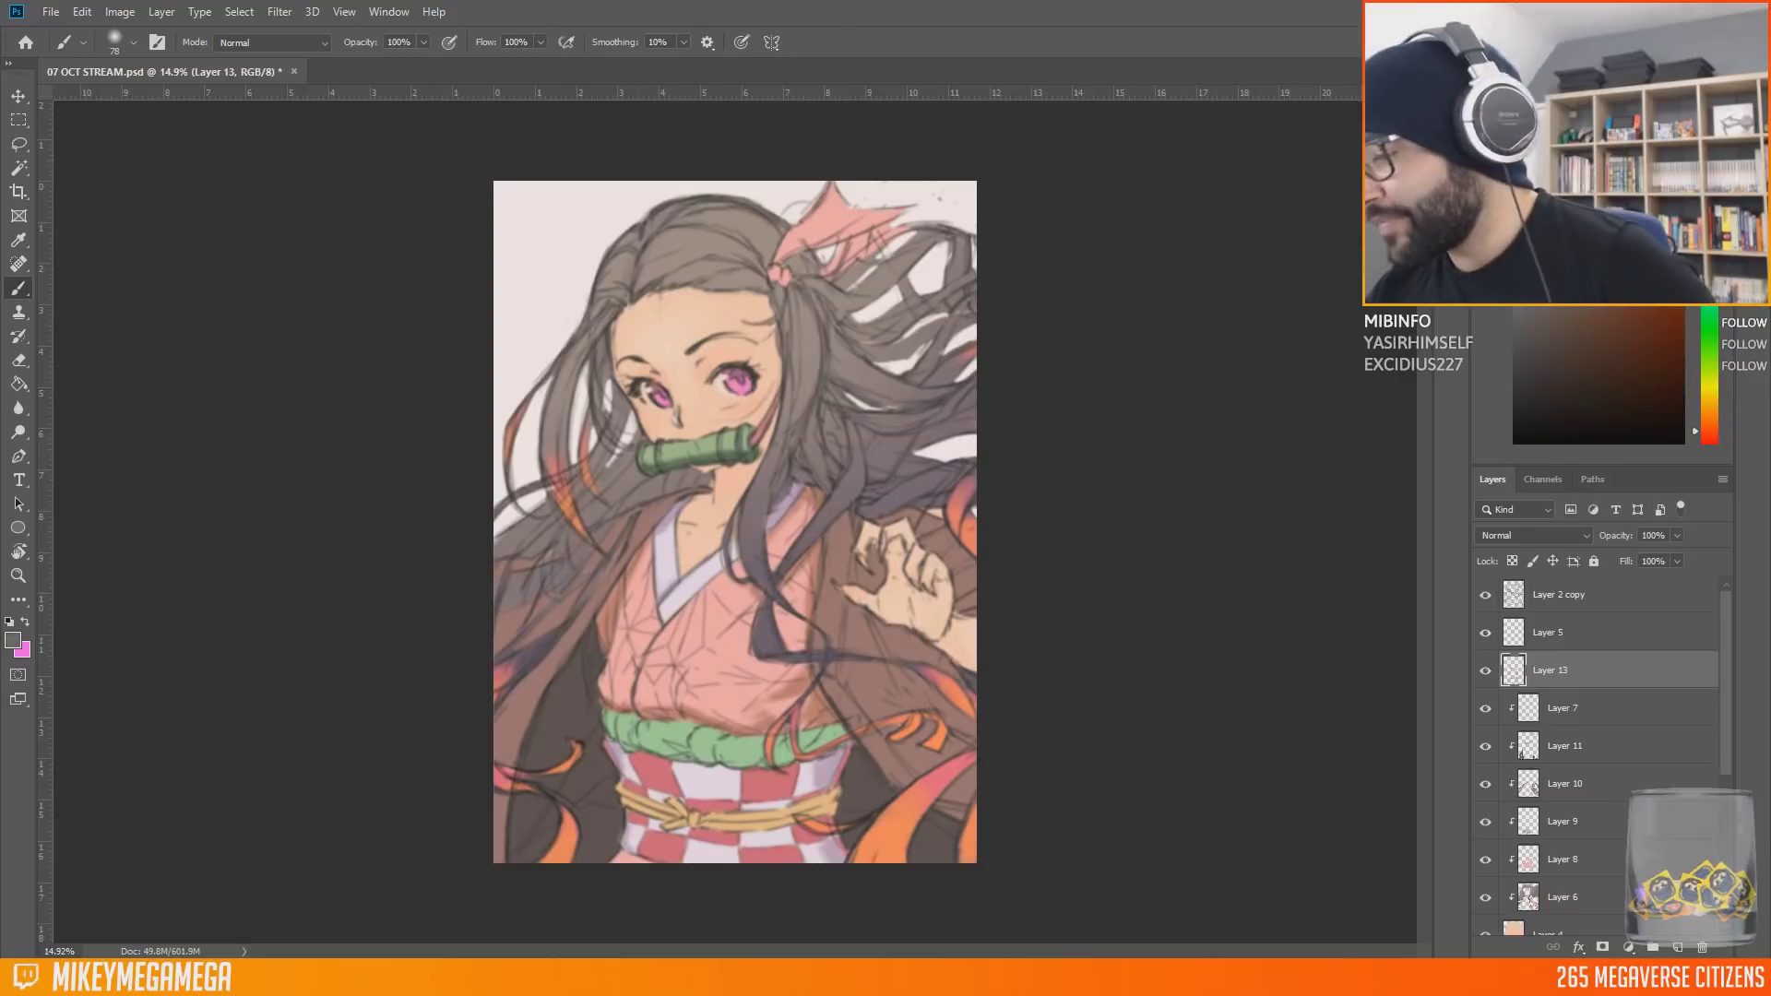
# Step: Paint dark grey-brown shadows in the hair along the hairline, below the ribbon and behind the neck
pyautogui.scroll(3, 719, 450)
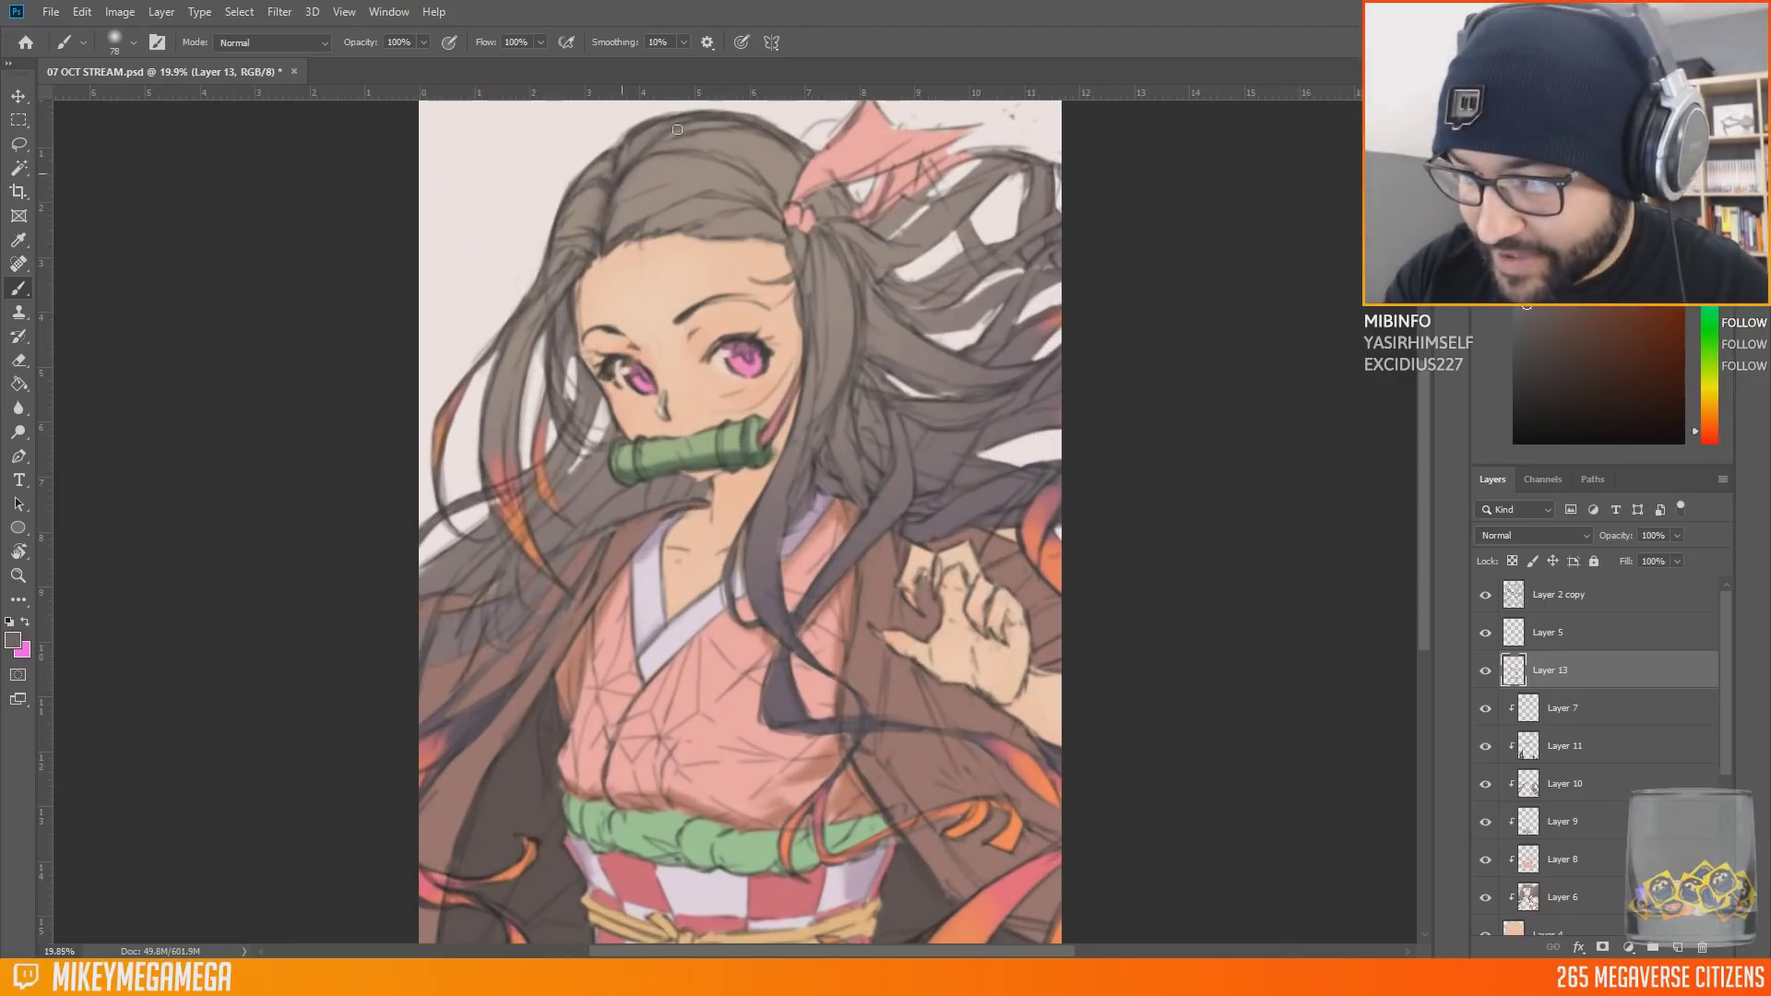
pyautogui.moveTo(637, 232); pyautogui.dragTo(791, 236)
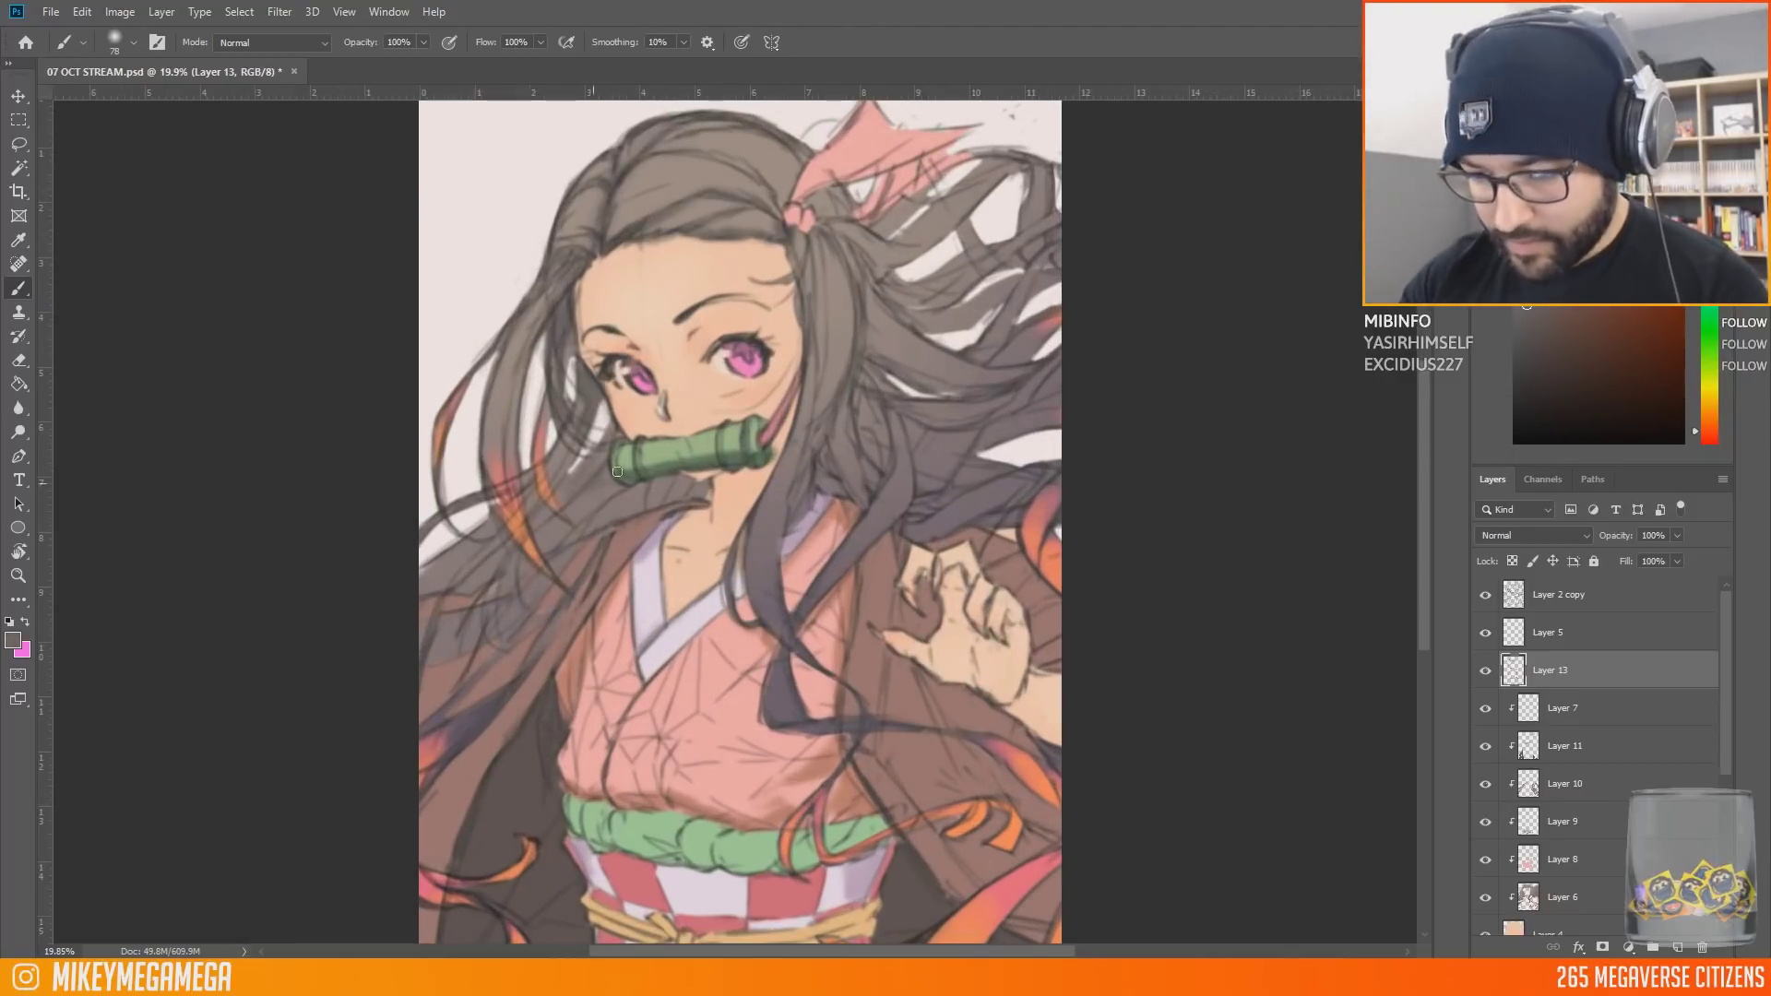
pyautogui.moveTo(830, 227); pyautogui.dragTo(867, 376)
pyautogui.moveTo(915, 198); pyautogui.dragTo(879, 228)
pyautogui.moveTo(842, 204)
pyautogui.mouseDown()
pyautogui.moveTo(813, 224)
pyautogui.moveTo(817, 373)
pyautogui.mouseUp()
pyautogui.moveTo(867, 450); pyautogui.dragTo(851, 485)
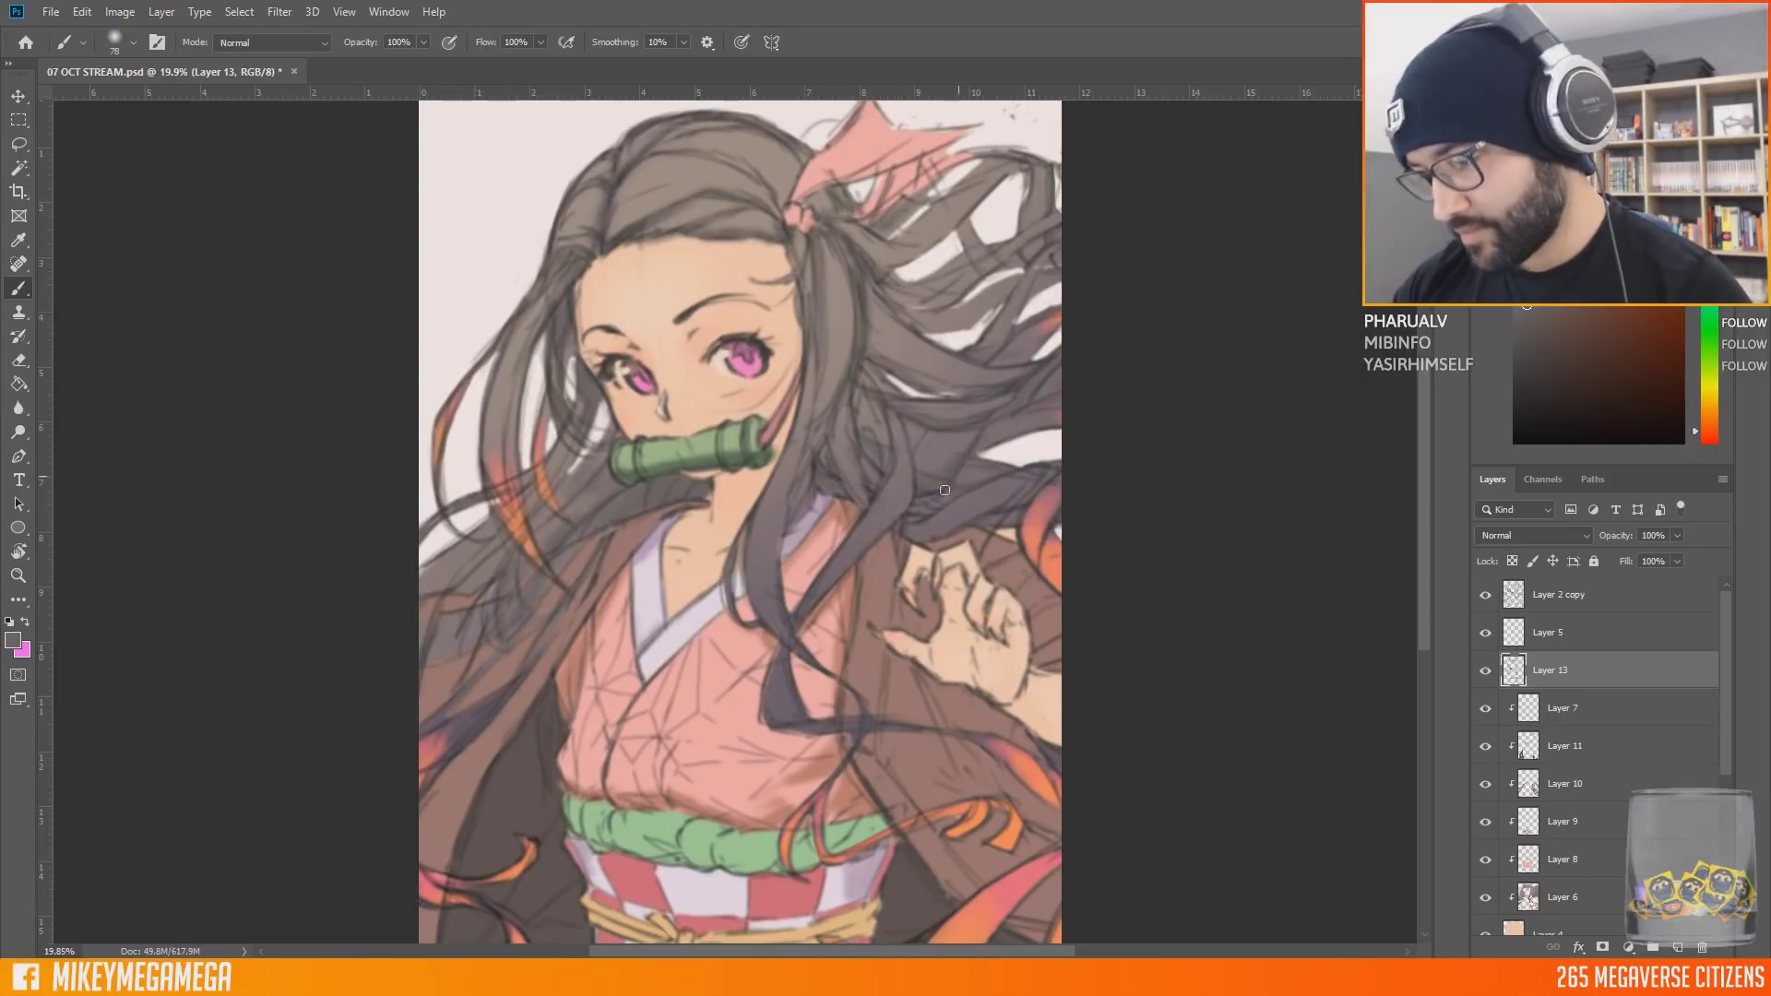
# Step: Choose a dark brown and shade the haori sleeve beneath the raised hand
pyautogui.scroll(-6, 732, 489)
pyautogui.scroll(7, 722, 586)
pyautogui.keyDown('alt'); pyautogui.click(896, 846); pyautogui.keyUp('alt')
pyautogui.scroll(-4, 895, 845)
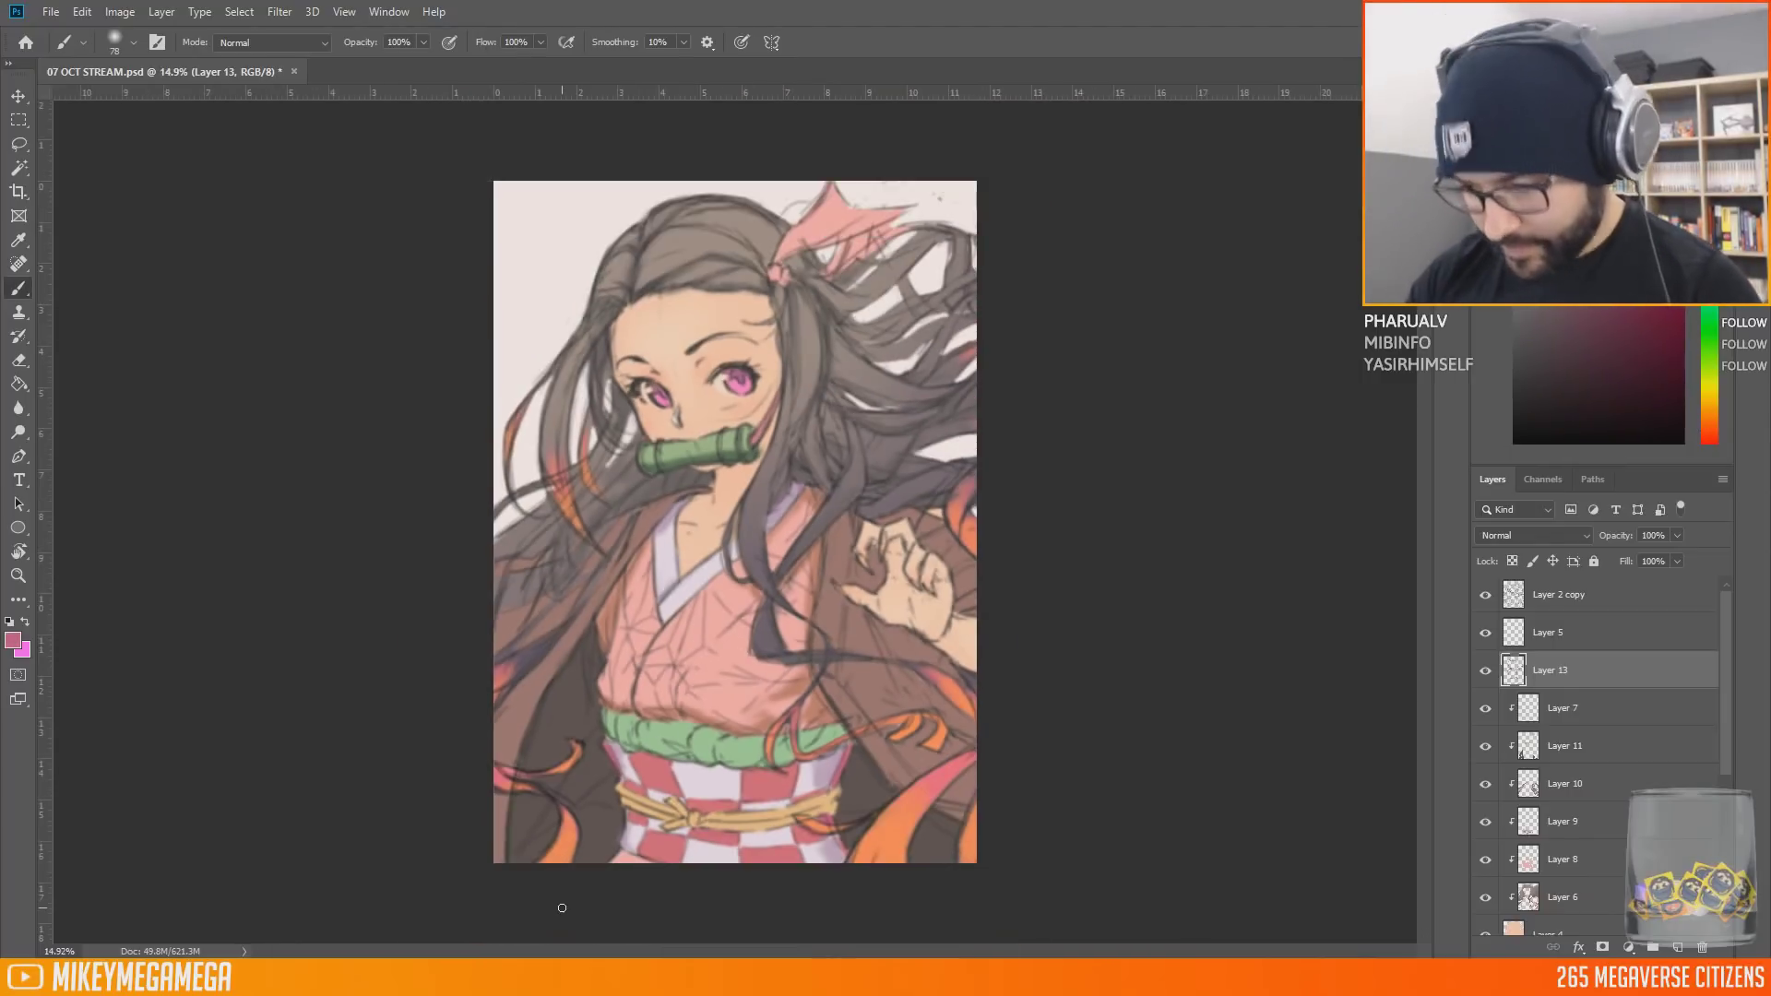
pyautogui.click(1708, 422)
pyautogui.click(1581, 316)
pyautogui.moveTo(1576, 316); pyautogui.dragTo(1548, 336)
pyautogui.moveTo(973, 610); pyautogui.dragTo(954, 607)
pyautogui.moveTo(897, 627)
pyautogui.mouseDown()
pyautogui.moveTo(959, 667)
pyautogui.moveTo(968, 738)
pyautogui.mouseUp()
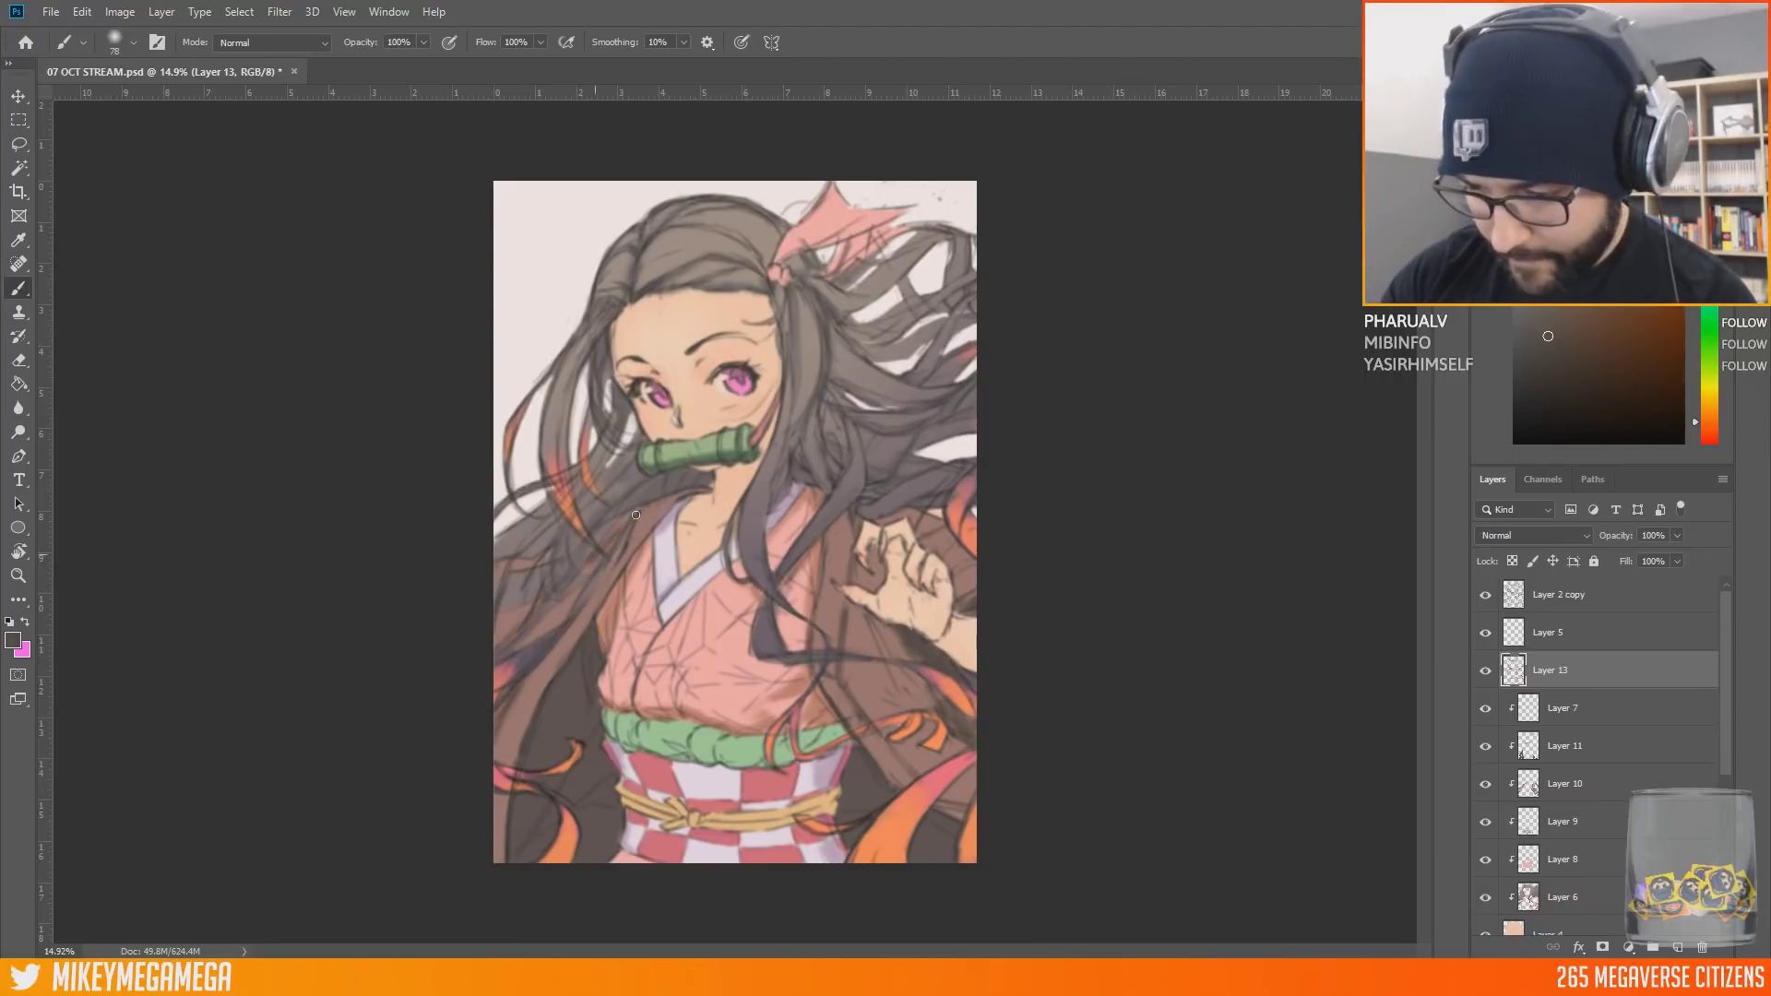
# Step: Shade the haori's shoulder and front folds, choosing a lighter brown for the sleeve around the raised hand
pyautogui.moveTo(671, 499); pyautogui.dragTo(590, 561)
pyautogui.moveTo(871, 617)
pyautogui.mouseDown()
pyautogui.moveTo(902, 695)
pyautogui.moveTo(930, 681)
pyautogui.moveTo(964, 729)
pyautogui.mouseUp()
pyautogui.click(1547, 308)
pyautogui.moveTo(908, 638); pyautogui.dragTo(951, 669)
pyautogui.moveTo(896, 515); pyautogui.dragTo(952, 526)
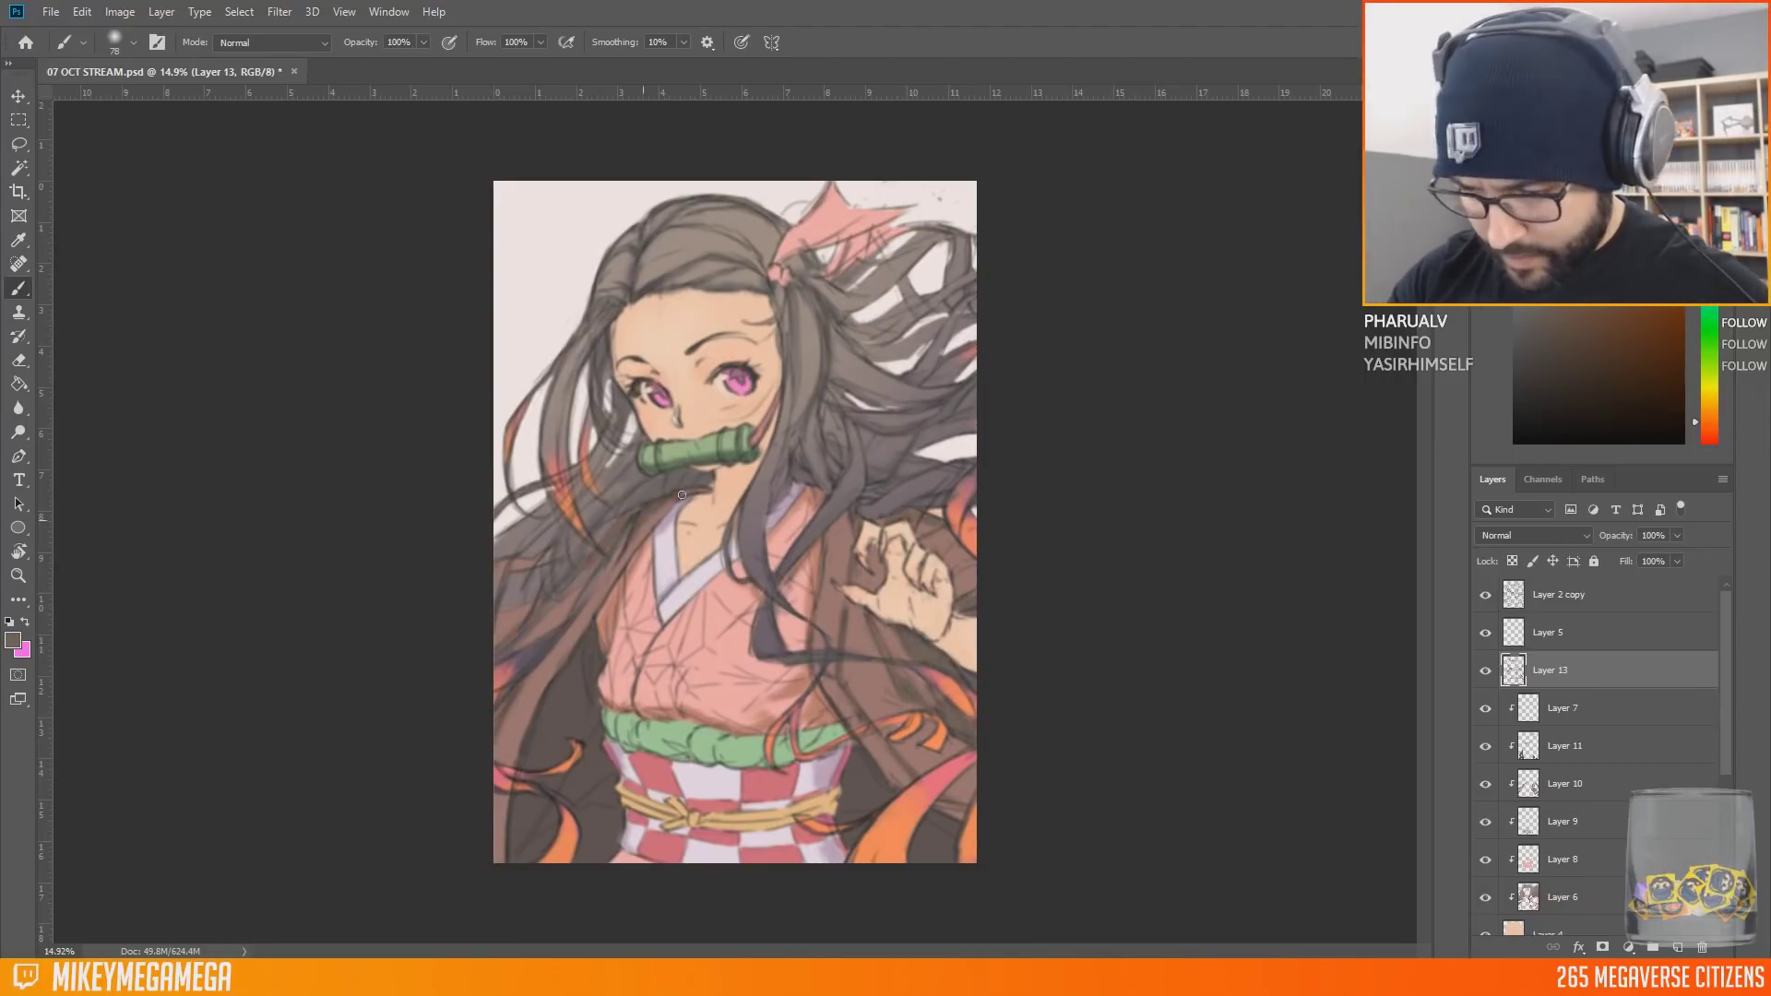
# Step: Sample the kimono's pink, add a new layer above Layer 13, and set the brush opacity to 56% with a new size
pyautogui.keyDown('alt'); pyautogui.click(749, 614); pyautogui.keyUp('alt')
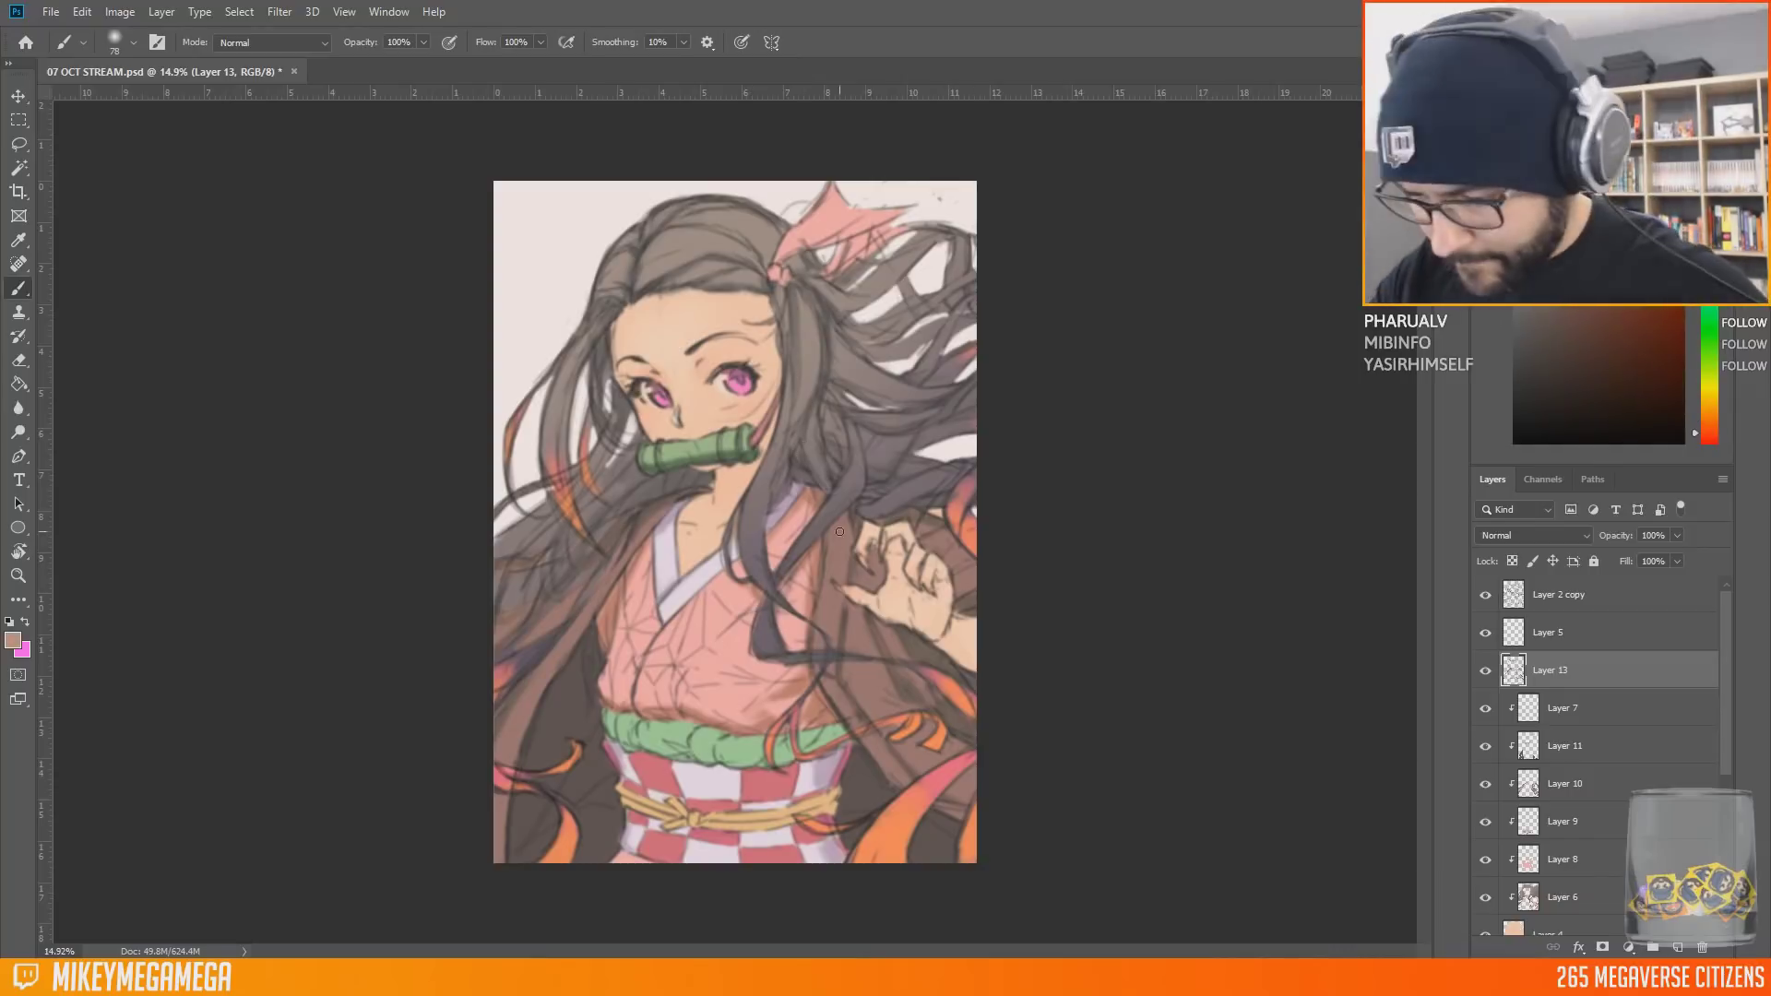
pyautogui.hotkey('ctrl', 'shift', 'alt', 'n')
pyautogui.press('5')
pyautogui.press('6')
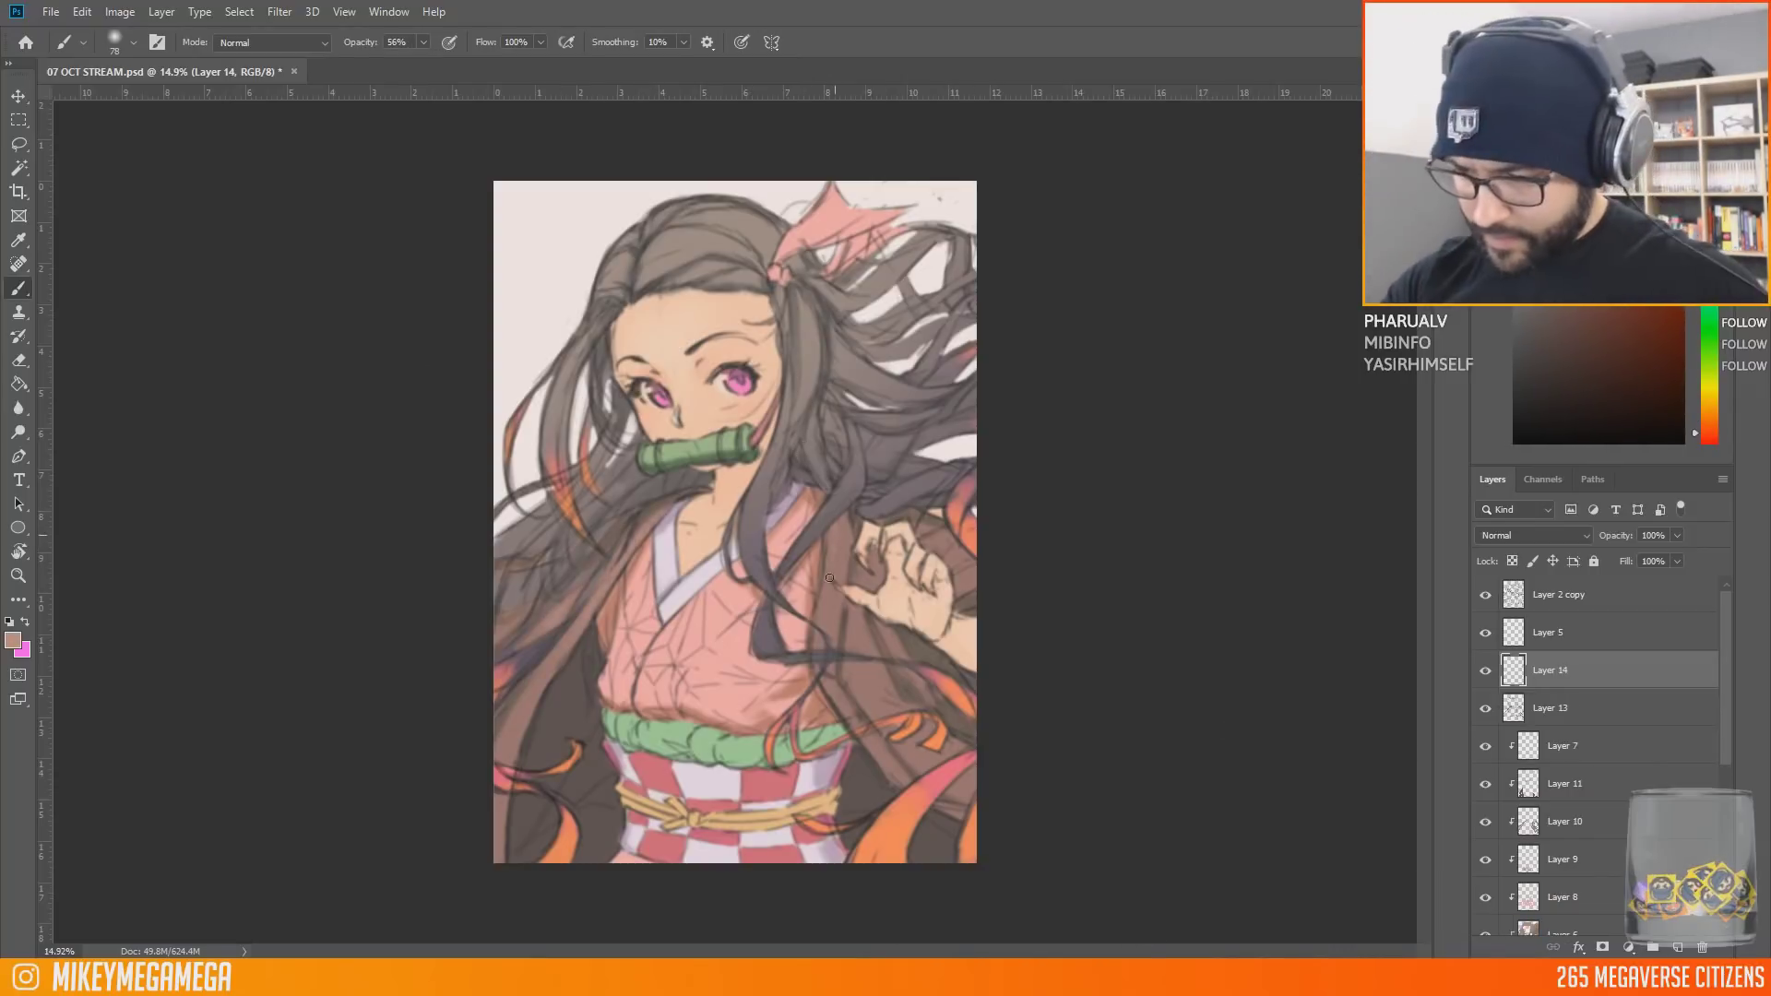
pyautogui.rightClick(884, 645)
pyautogui.moveTo(1031, 597); pyautogui.dragTo(1052, 596)
pyautogui.press('Return')
pyautogui.rightClick(1063, 462)
pyautogui.doubleClick(952, 517)
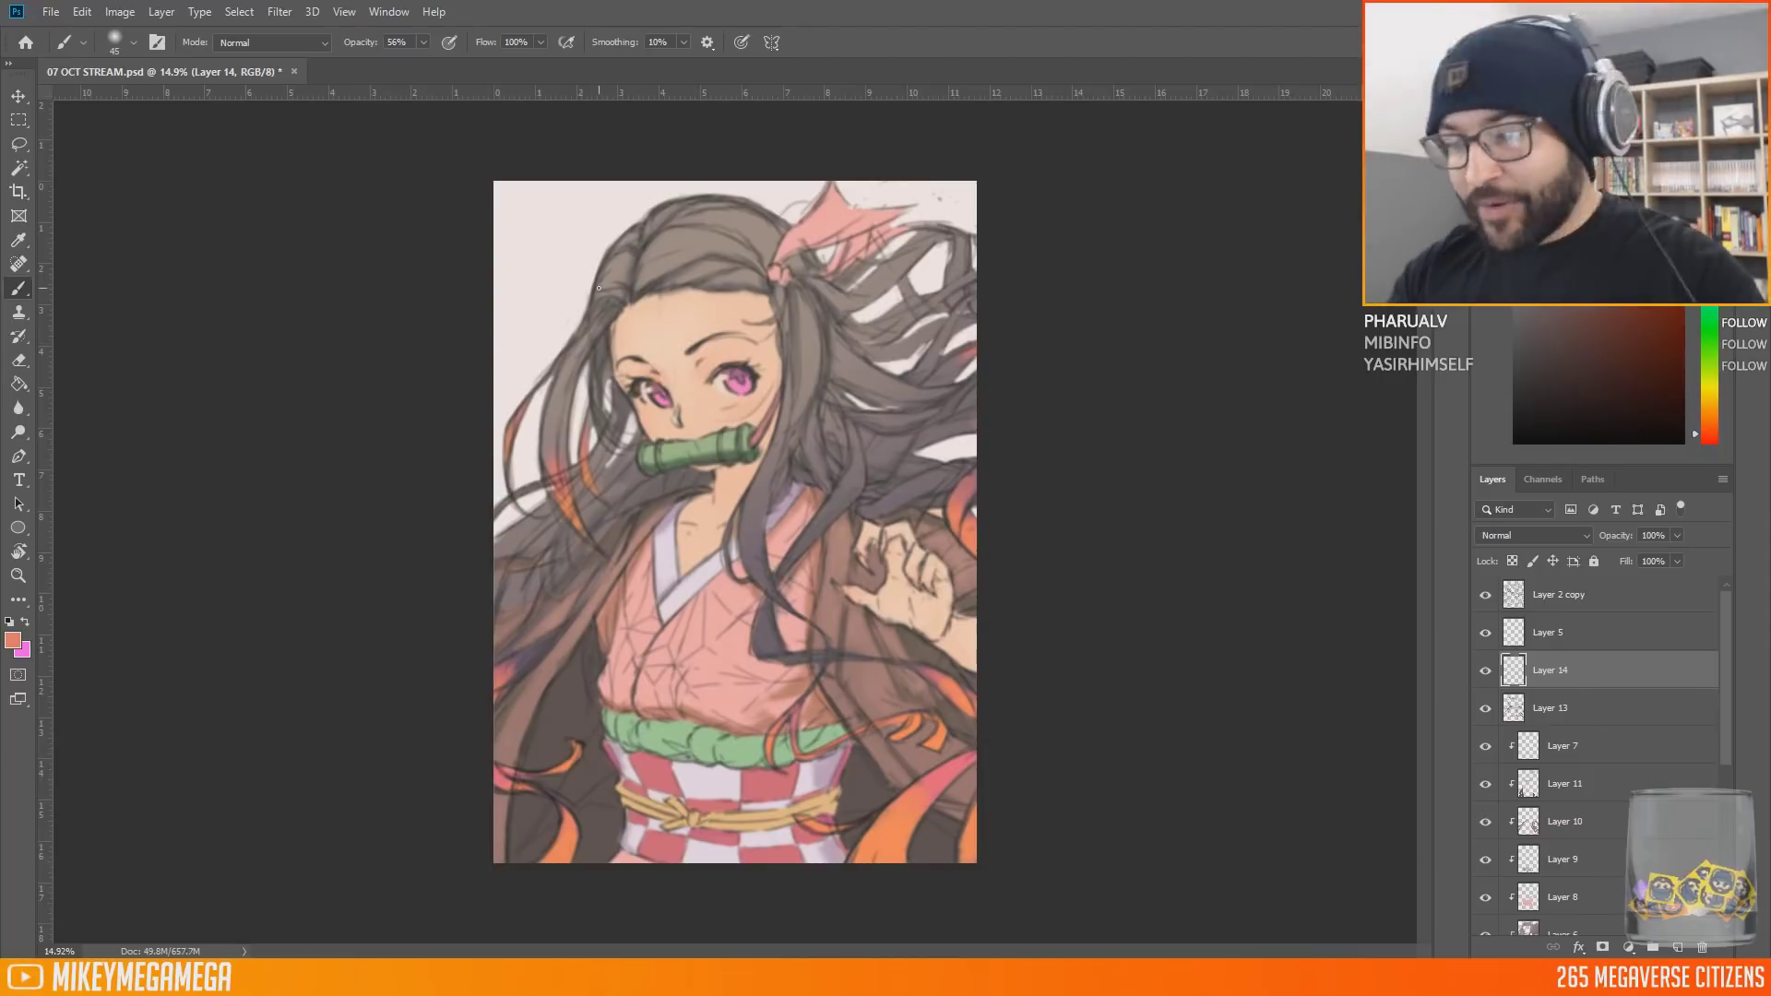
# Step: Resize the brush and paint soft colour accents across the haori near the hand and the kimono front
pyautogui.rightClick(708, 537)
pyautogui.press('Escape')
pyautogui.rightClick(709, 550)
pyautogui.moveTo(850, 597); pyautogui.dragTo(969, 594)
pyautogui.keyDown('alt'); pyautogui.click(666, 665); pyautogui.keyUp('alt')
pyautogui.rightClick(764, 548)
pyautogui.press('Return')
pyautogui.moveTo(729, 650); pyautogui.dragTo(756, 623)
# Step: Paint soft pink shading over both cheeks, the raised hand and the hair ribbon, sampling colours from the artwork
pyautogui.keyDown('alt'); pyautogui.click(812, 230); pyautogui.keyUp('alt')
pyautogui.rightClick(695, 360)
pyautogui.moveTo(900, 407); pyautogui.dragTo(867, 407)
pyautogui.press('Return')
pyautogui.moveTo(724, 407); pyautogui.dragTo(754, 403)
pyautogui.moveTo(647, 419); pyautogui.dragTo(662, 423)
pyautogui.moveTo(908, 577); pyautogui.dragTo(934, 608)
pyautogui.keyDown('alt'); pyautogui.click(965, 487); pyautogui.keyUp('alt')
pyautogui.moveTo(786, 247); pyautogui.dragTo(841, 236)
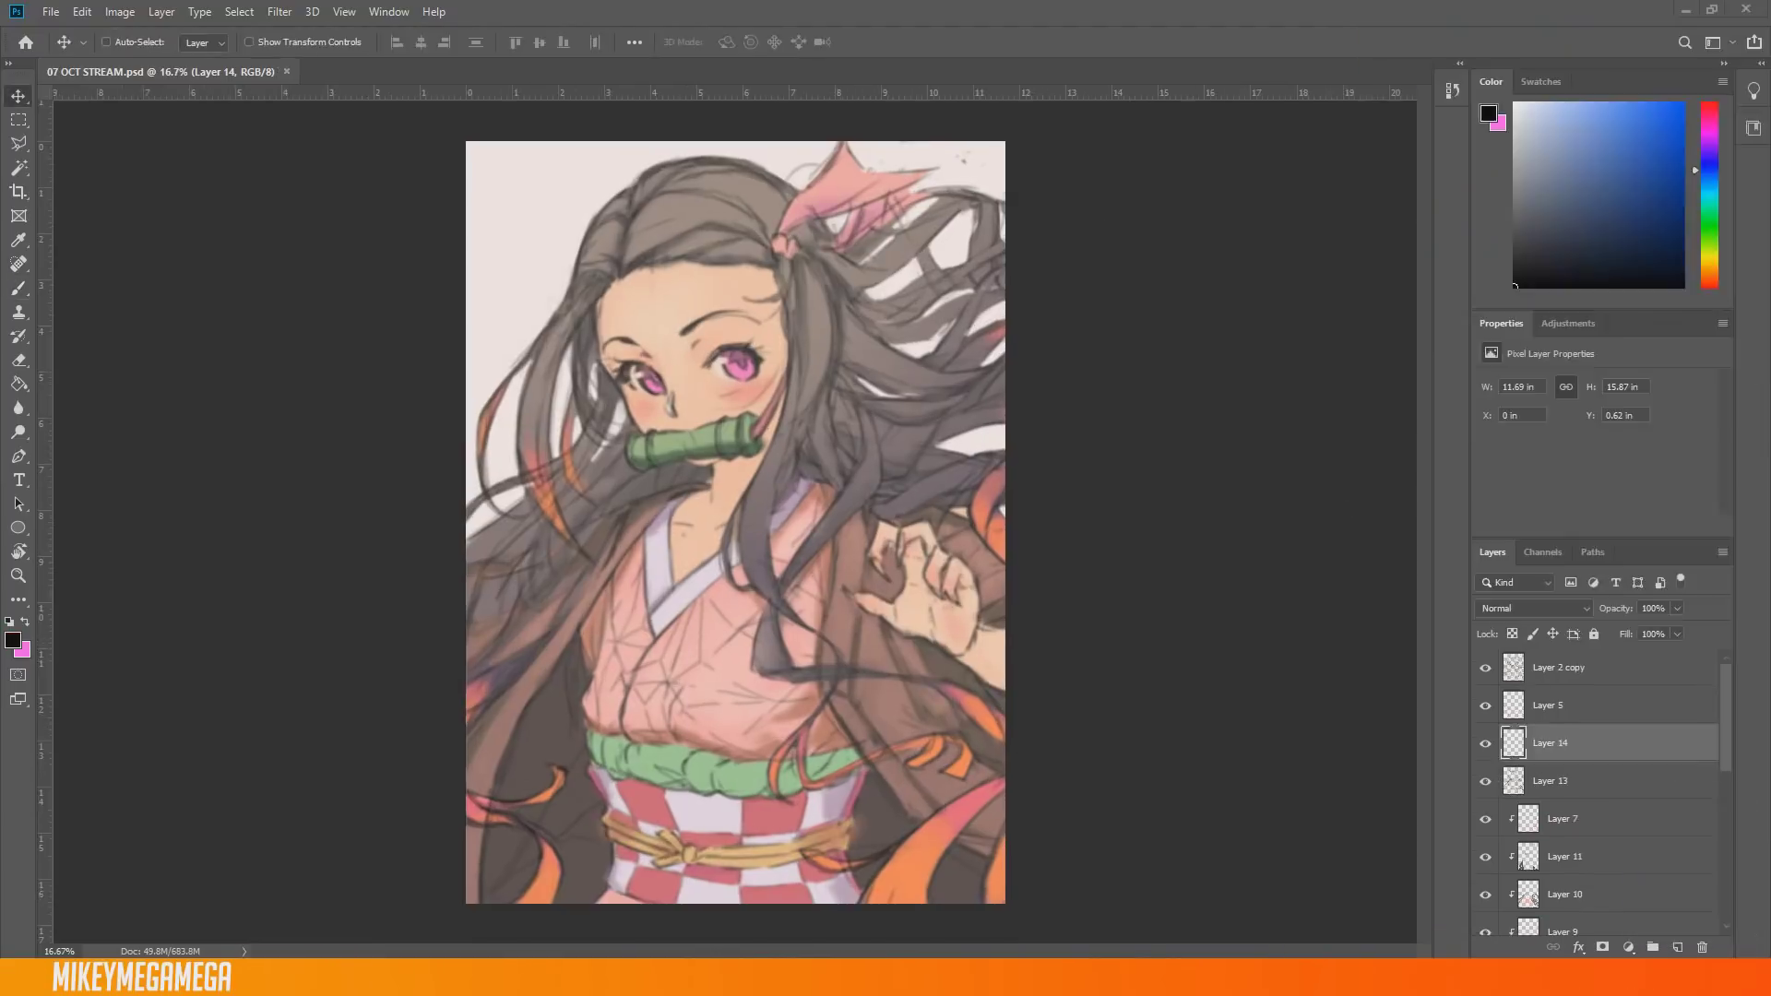
# Step: Add a new layer above Layer 2 copy and switch to a different brush preset
pyautogui.click(1652, 673)
pyautogui.hotkey('ctrl', 'shift', 'alt', 'n')
pyautogui.press('b')
pyautogui.click(125, 42)
pyautogui.scroll(-3, 170, 423)
pyautogui.click(263, 571)
# Step: Choose a pale peach and paint over the forehead, blending with skin tones sampled from the face
pyautogui.hotkey('ctrl', '+')
pyautogui.moveTo(1424, 479); pyautogui.dragTo(1424, 431)
pyautogui.moveTo(1708, 258); pyautogui.dragTo(1708, 270)
pyautogui.click(1537, 103)
pyautogui.moveTo(636, 403)
pyautogui.mouseDown()
pyautogui.moveTo(600, 367)
pyautogui.moveTo(627, 374)
pyautogui.moveTo(637, 340)
pyautogui.moveTo(569, 371)
pyautogui.moveTo(625, 320)
pyautogui.moveTo(636, 330)
pyautogui.moveTo(612, 287)
pyautogui.mouseUp()
pyautogui.keyDown('alt'); pyautogui.click(626, 363); pyautogui.keyUp('alt')
pyautogui.keyDown('alt'); pyautogui.click(576, 338); pyautogui.keyUp('alt')
pyautogui.moveTo(568, 379)
pyautogui.mouseDown()
pyautogui.moveTo(621, 304)
pyautogui.moveTo(633, 360)
pyautogui.mouseUp()
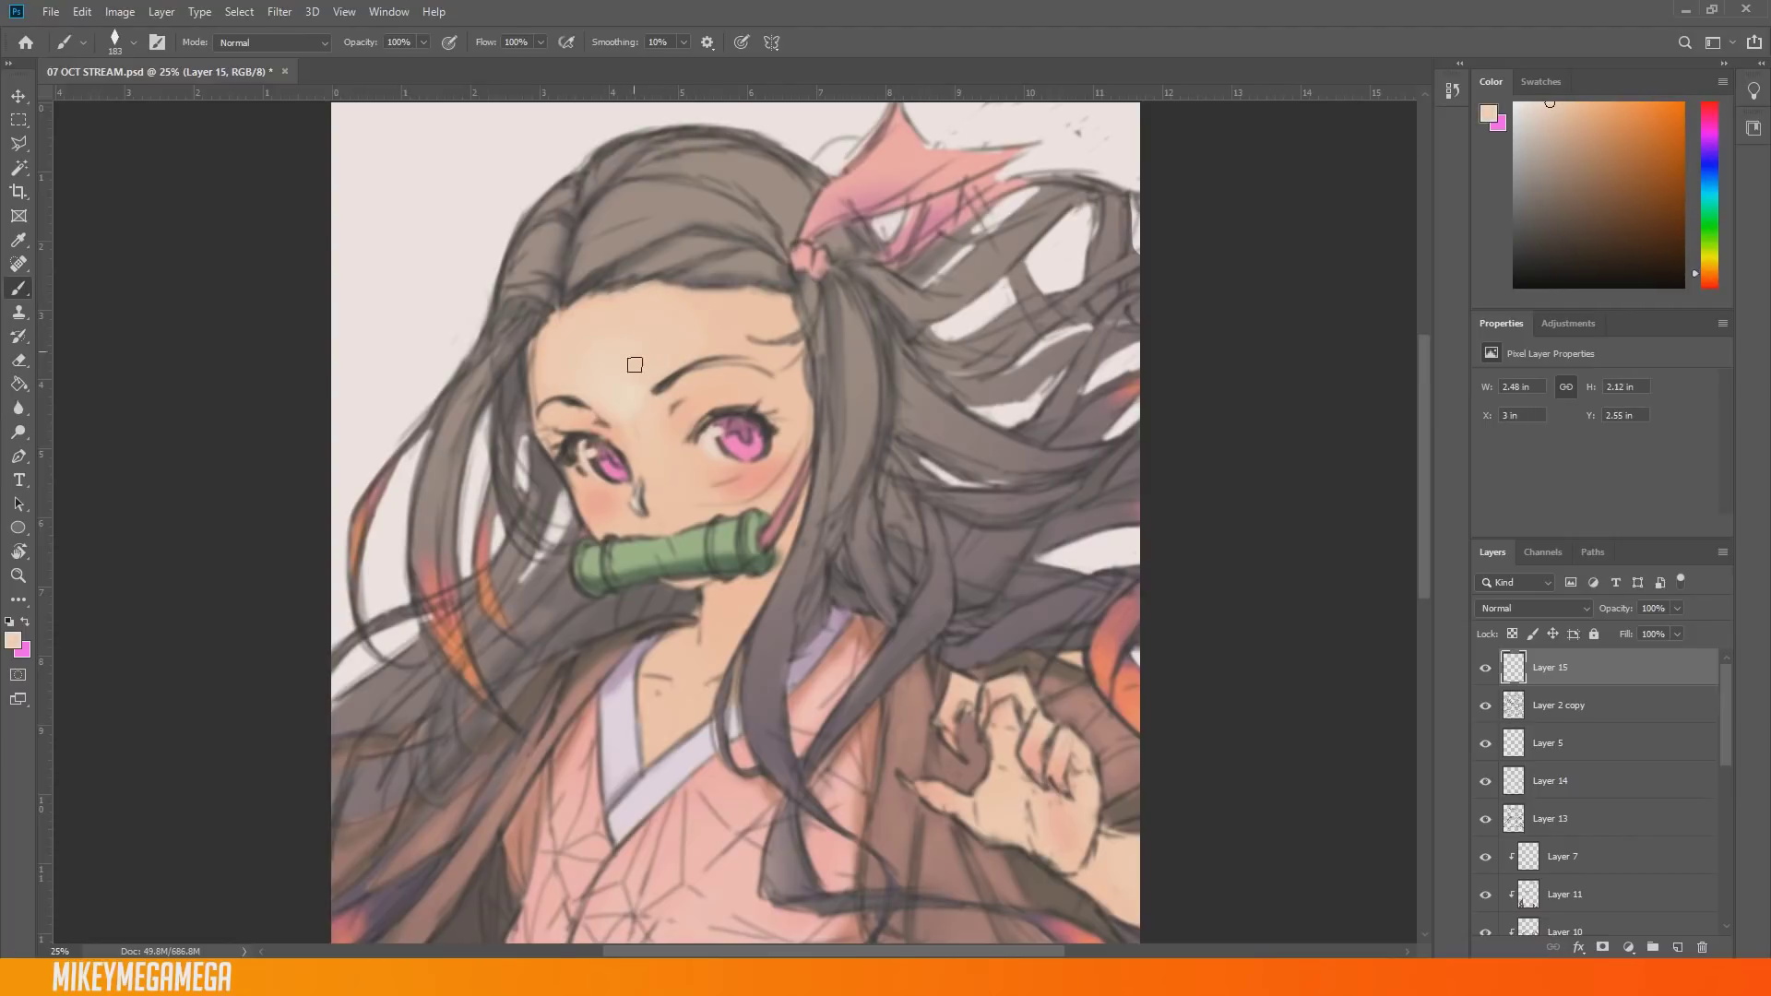
# Step: Paint sampled skin tones over the upper forehead, brow area, cheeks and nose to smooth the face
pyautogui.moveTo(716, 298)
pyautogui.mouseDown()
pyautogui.moveTo(715, 334)
pyautogui.moveTo(745, 305)
pyautogui.mouseUp()
pyautogui.keyDown('alt'); pyautogui.click(646, 437); pyautogui.keyUp('alt')
pyautogui.moveTo(648, 438); pyautogui.dragTo(767, 356)
pyautogui.keyDown('alt'); pyautogui.click(619, 499); pyautogui.keyUp('alt')
pyautogui.keyDown('alt'); pyautogui.click(711, 484); pyautogui.keyUp('alt')
pyautogui.moveTo(709, 485); pyautogui.dragTo(714, 497)
pyautogui.moveTo(791, 452); pyautogui.dragTo(638, 507)
# Step: Sample the light skin tone, reduce the brush size, and paint along the face's left contour
pyautogui.keyDown('alt'); pyautogui.click(664, 414); pyautogui.keyUp('alt')
pyautogui.rightClick(666, 415)
pyautogui.click(765, 464)
pyautogui.moveTo(529, 379); pyautogui.dragTo(535, 437)
pyautogui.moveTo(576, 503); pyautogui.dragTo(570, 489)
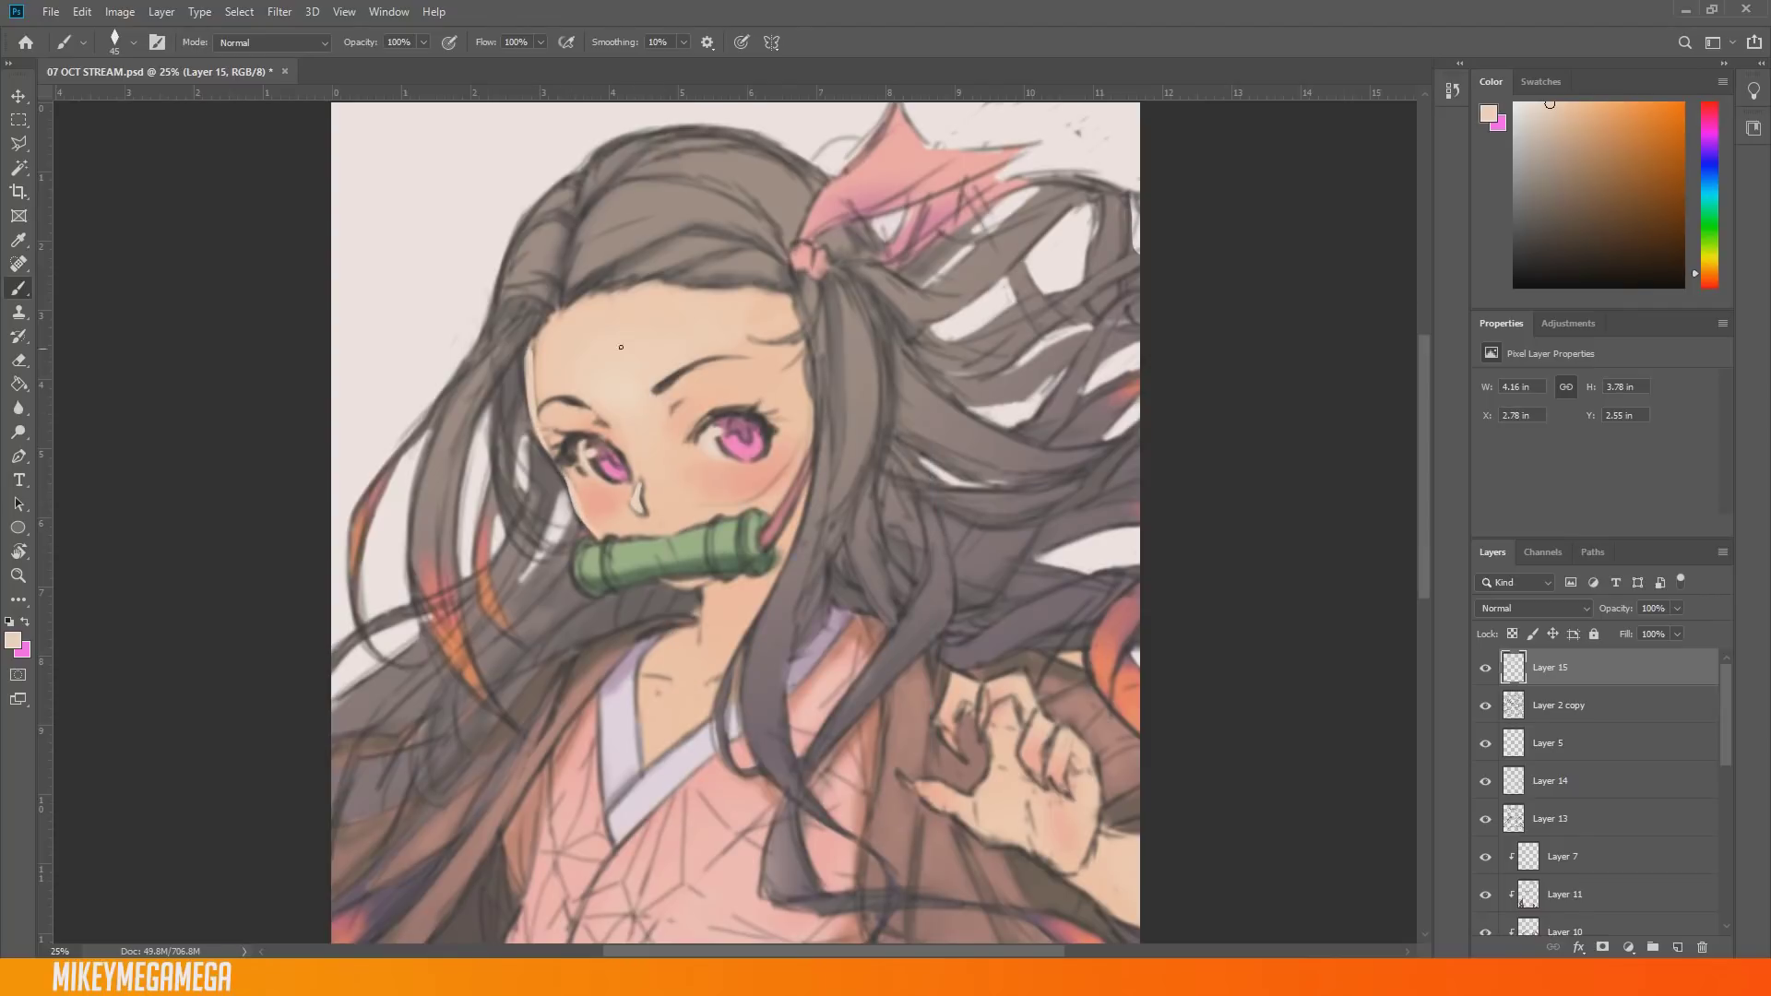
# Step: Choose a reddish brown and paint the muzzle's strap on the cheek with a 66 px brush
pyautogui.click(1708, 282)
pyautogui.click(1602, 155)
pyautogui.rightClick(784, 522)
pyautogui.click(893, 534)
pyautogui.moveTo(788, 506); pyautogui.dragTo(764, 537)
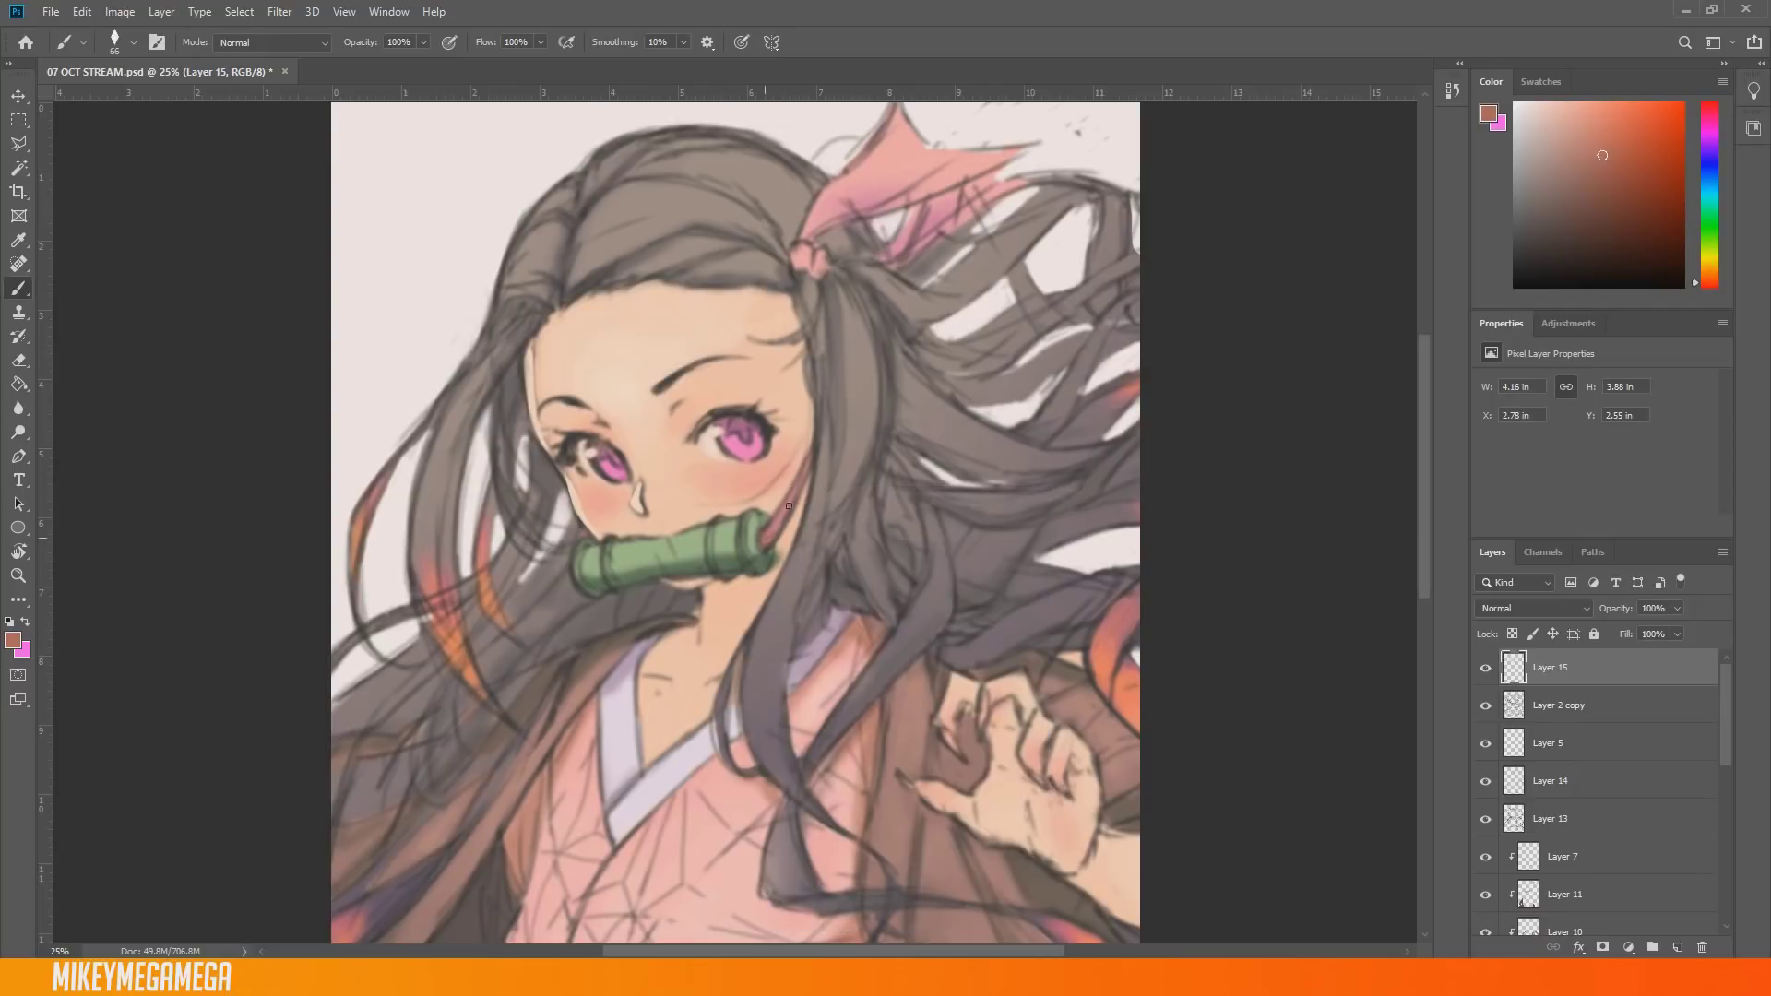
# Step: Sample the cheek's orange skin shade, set the brush to 114 px, and shade the temple and neck
pyautogui.keyDown('alt'); pyautogui.click(789, 456); pyautogui.keyUp('alt')
pyautogui.rightClick(784, 310)
pyautogui.click(921, 341)
pyautogui.click(776, 305)
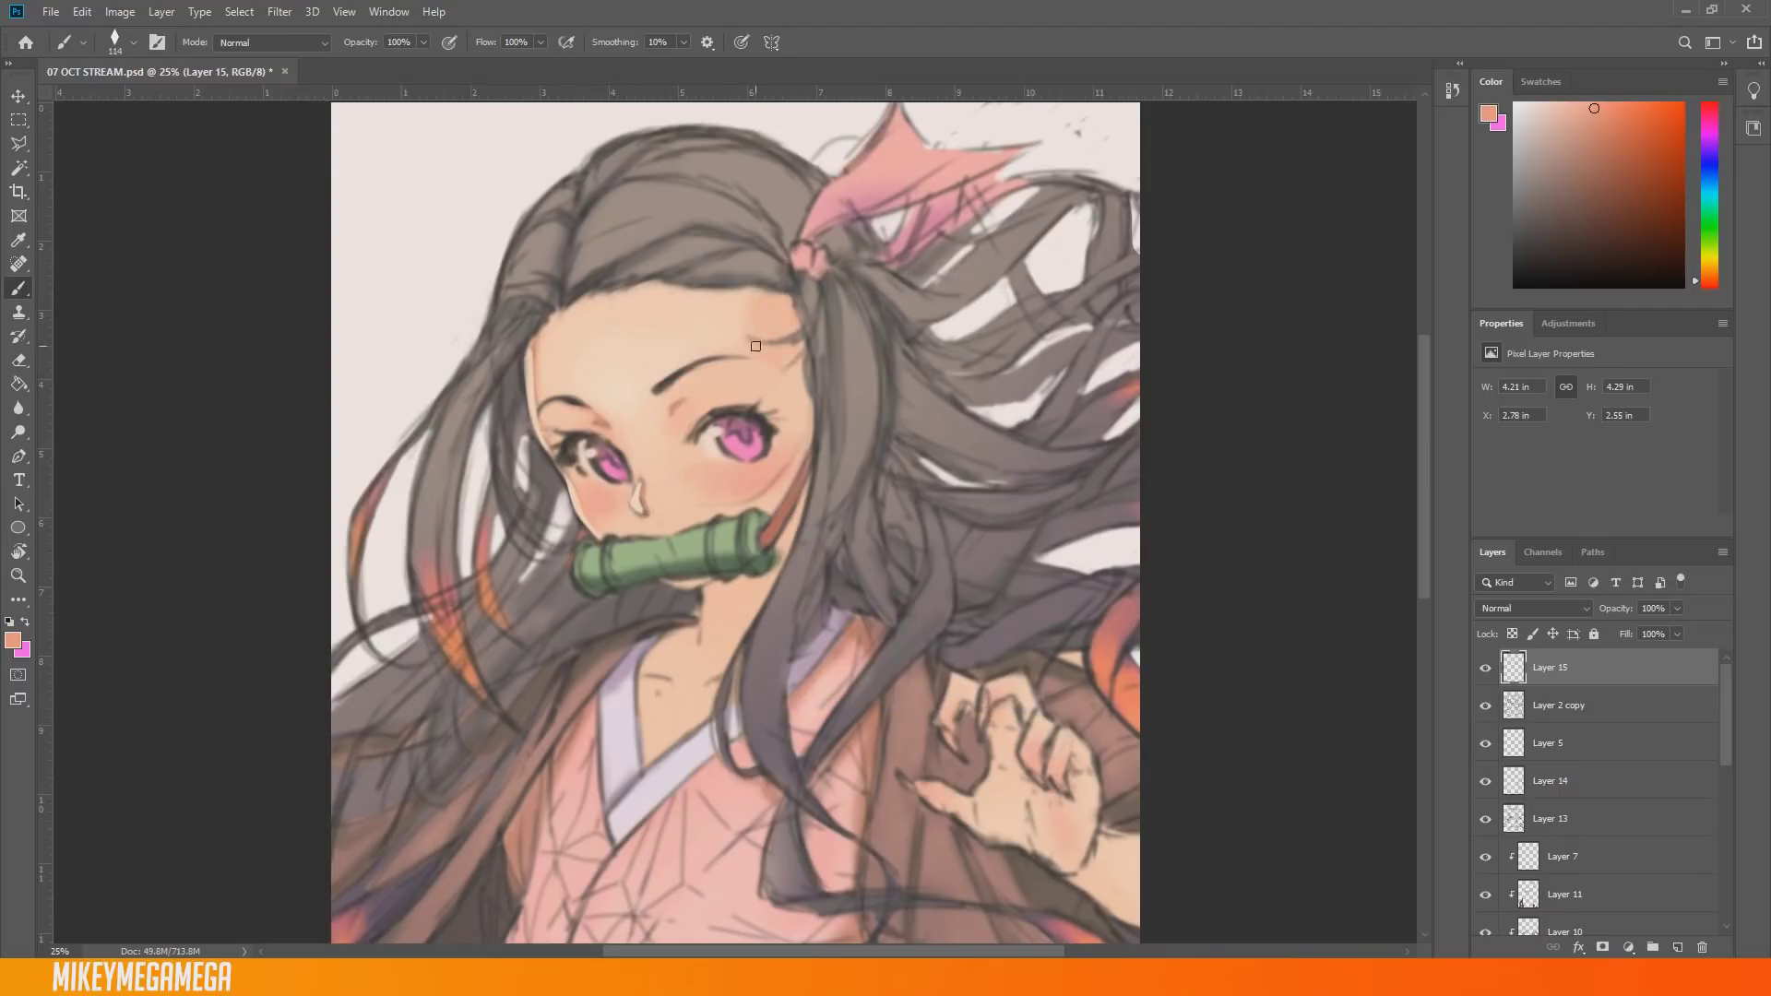
pyautogui.moveTo(715, 587)
pyautogui.mouseDown()
pyautogui.moveTo(780, 549)
pyautogui.moveTo(724, 685)
pyautogui.moveTo(668, 637)
pyautogui.mouseUp()
pyautogui.scroll(-3, 675, 477)
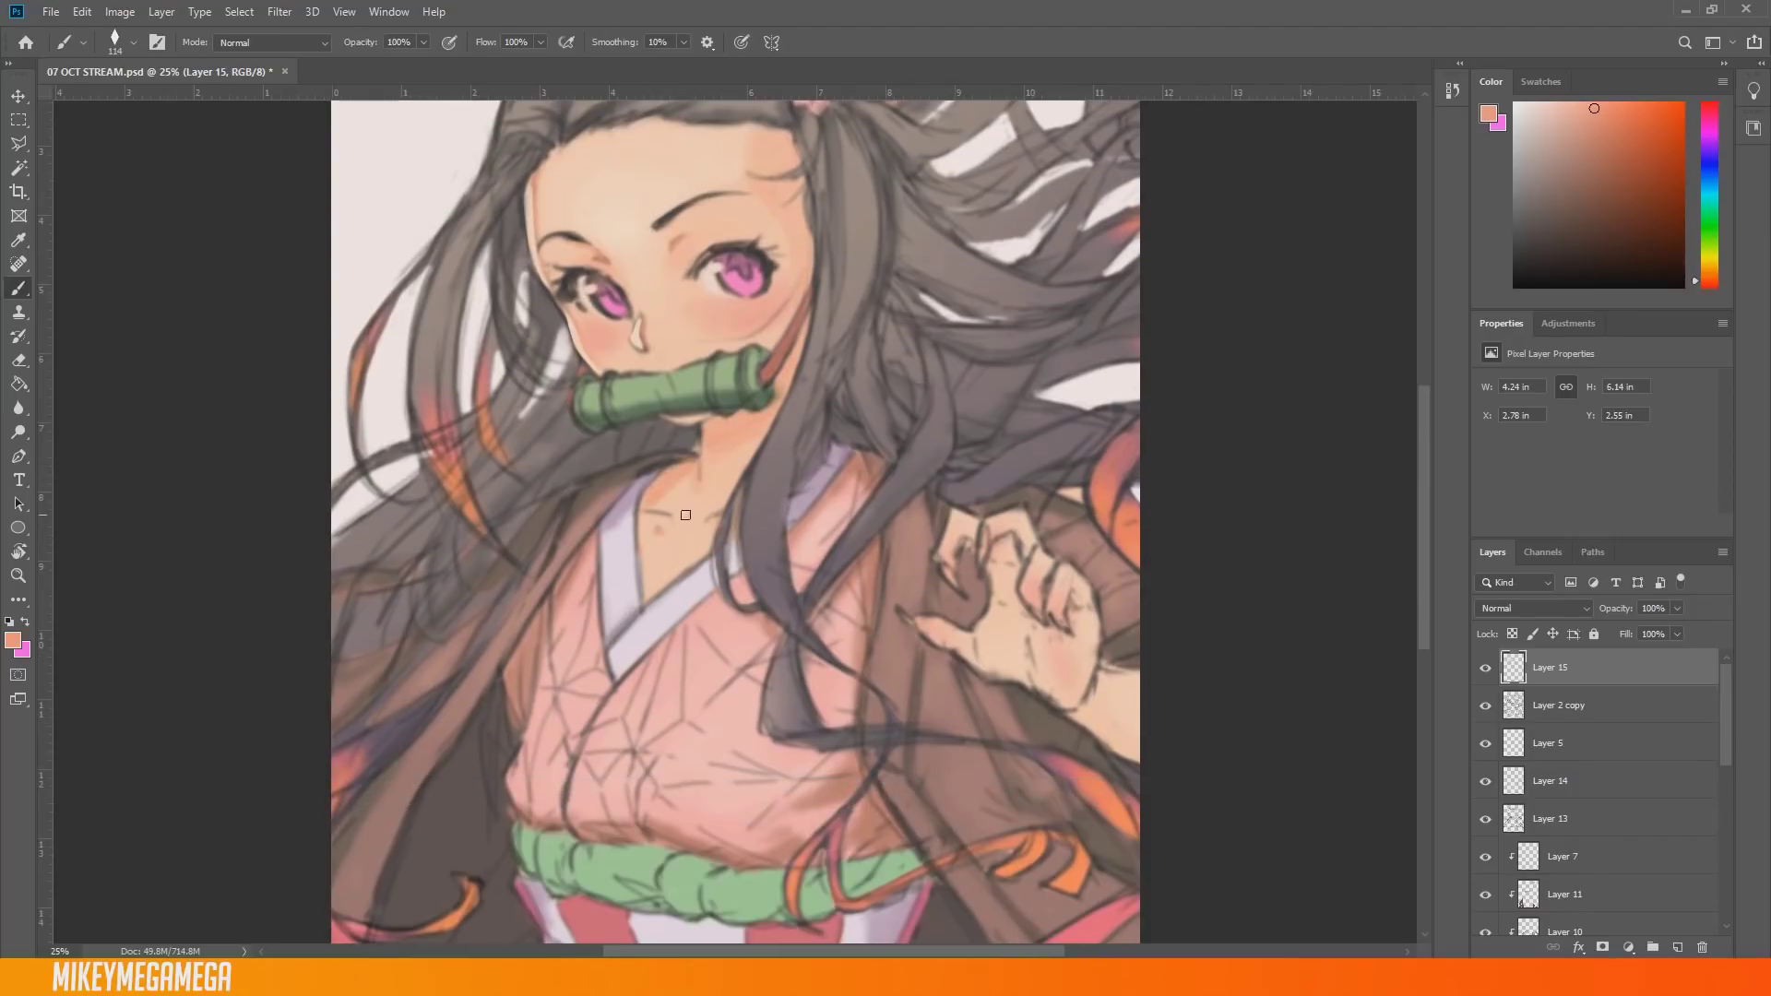
# Step: Blend the temple's shading with sampled skin tones and a resized brush, touching up the cheek and nose area
pyautogui.keyDown('alt'); pyautogui.click(544, 254); pyautogui.keyUp('alt')
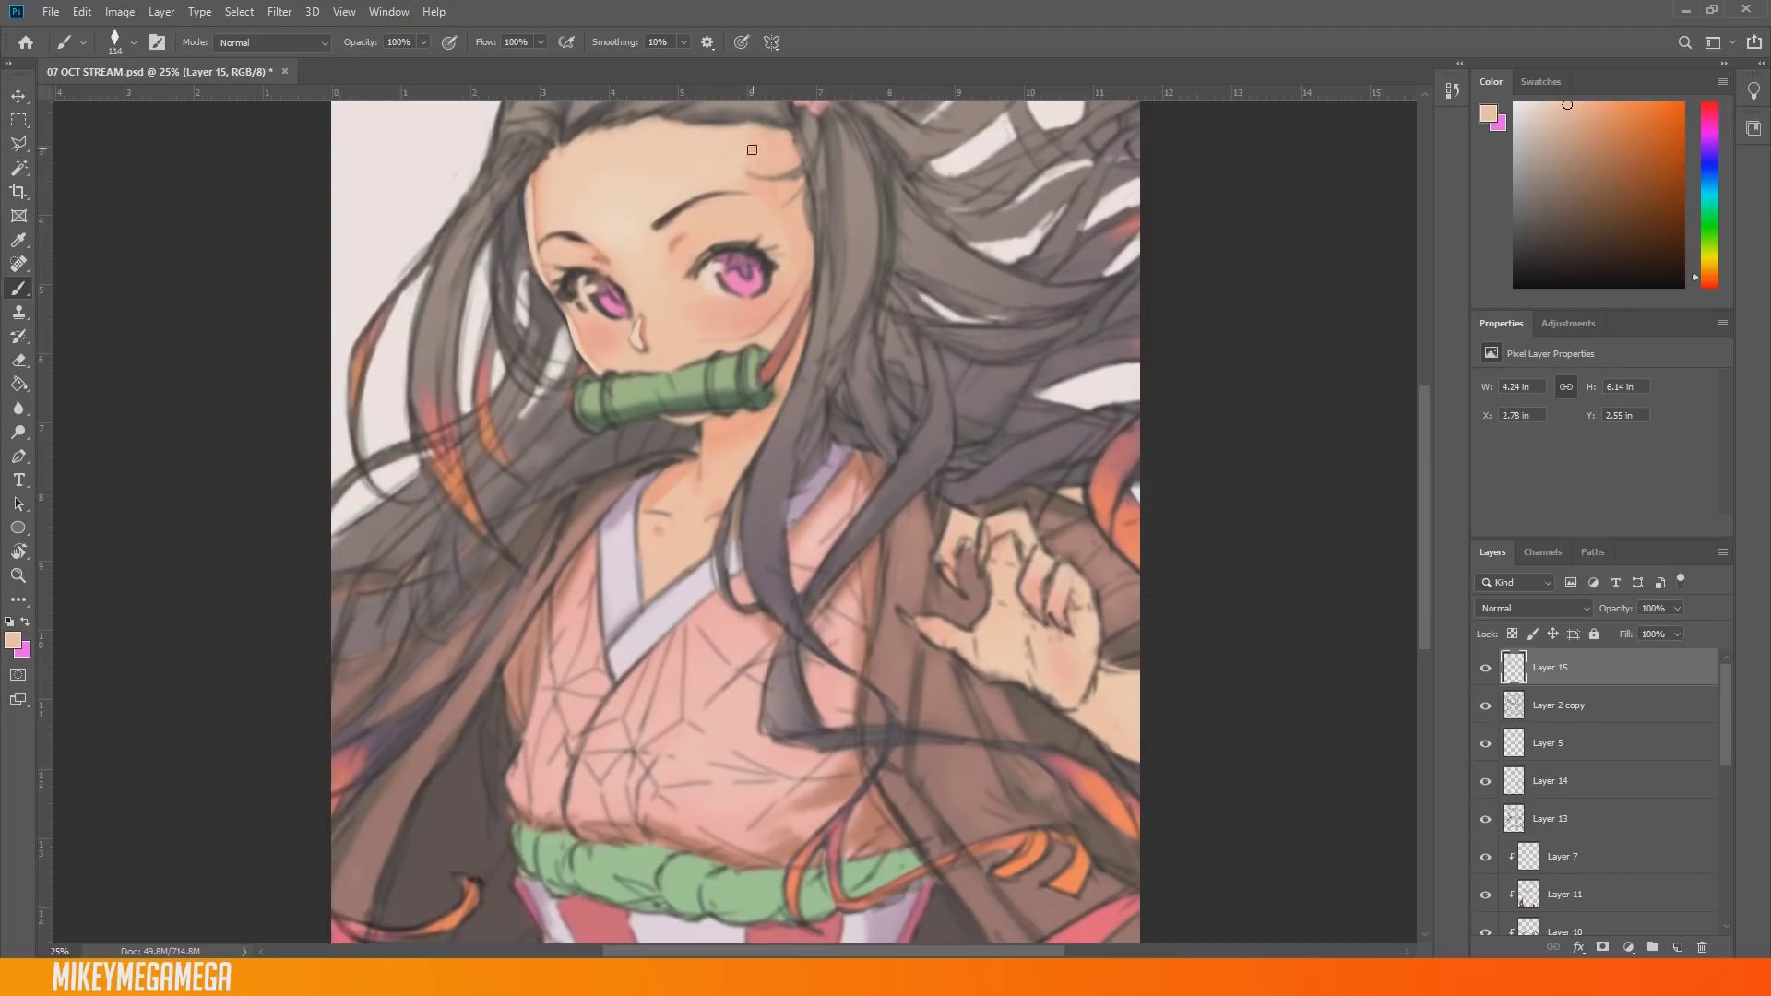
pyautogui.keyDown('alt'); pyautogui.click(786, 250); pyautogui.keyUp('alt')
pyautogui.rightClick(764, 138)
pyautogui.click(917, 186)
pyautogui.moveTo(755, 141); pyautogui.dragTo(748, 205)
pyautogui.keyDown('alt'); pyautogui.click(765, 182); pyautogui.keyUp('alt')
pyautogui.keyDown('alt'); pyautogui.click(650, 291); pyautogui.keyUp('alt')
pyautogui.keyDown('alt'); pyautogui.click(687, 343); pyautogui.keyUp('alt')
pyautogui.keyDown('alt'); pyautogui.click(657, 404); pyautogui.keyUp('alt')
# Step: Set the brush to 62 px and paint dark green shading on the bamboo muzzle's end
pyautogui.rightClick(814, 314)
pyautogui.click(906, 360)
pyautogui.press('Return')
pyautogui.moveTo(753, 353); pyautogui.dragTo(754, 393)
pyautogui.keyDown('alt'); pyautogui.click(760, 390); pyautogui.keyUp('alt')
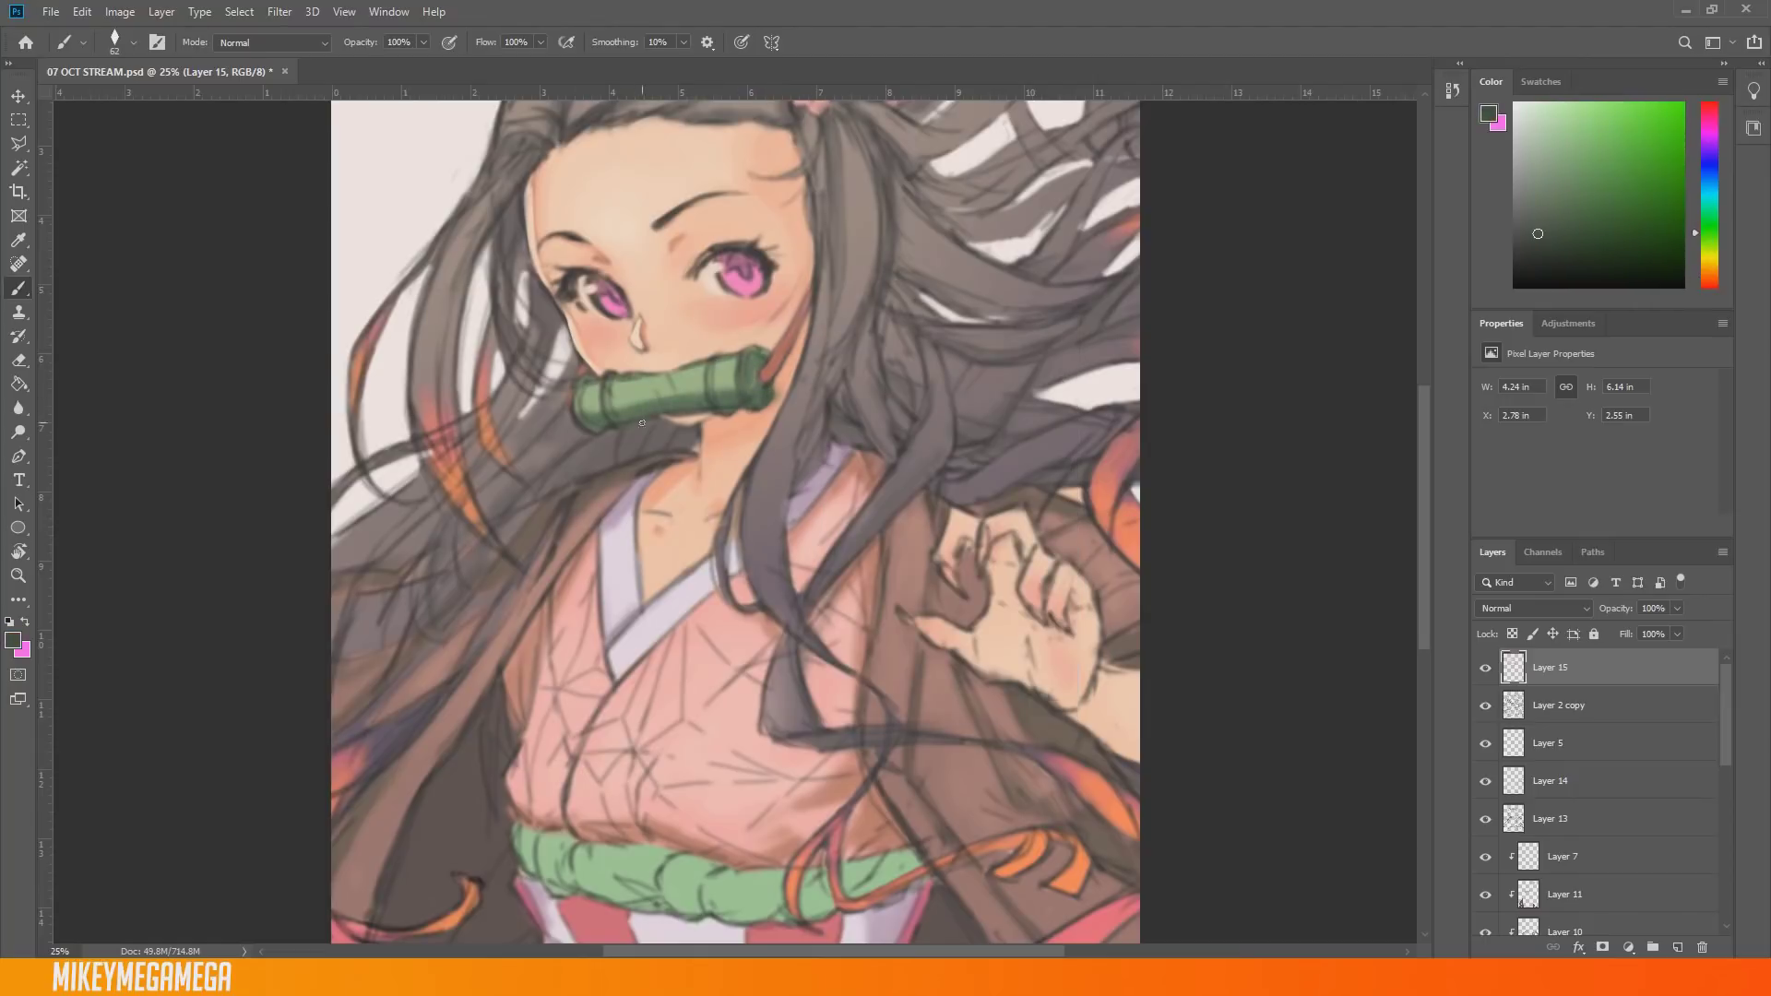
# Step: Paint light yellow-green highlights on the bamboo muzzle's ridges, and set the brush to 97 px
pyautogui.keyDown('alt'); pyautogui.click(606, 384); pyautogui.keyUp('alt')
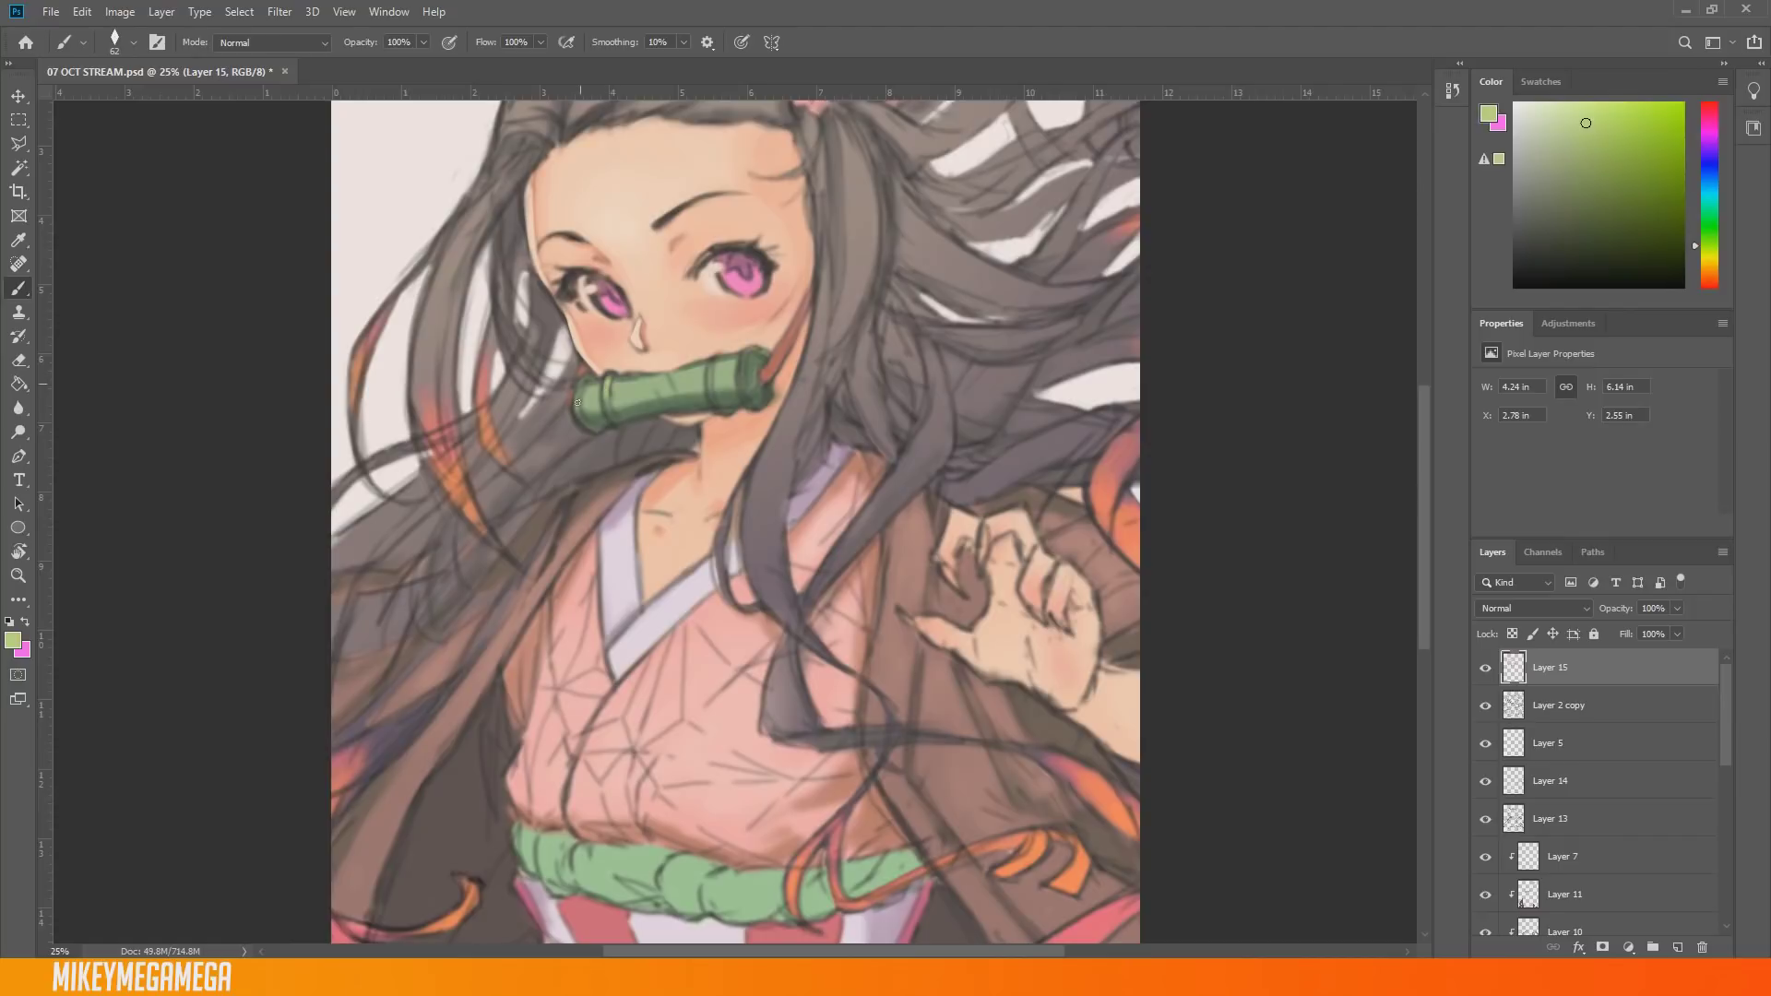
pyautogui.moveTo(713, 395); pyautogui.dragTo(709, 363)
pyautogui.moveTo(742, 352); pyautogui.dragTo(748, 382)
pyautogui.rightClick(700, 347)
pyautogui.click(843, 394)
pyautogui.press('Return')
pyautogui.keyDown('alt'); pyautogui.click(601, 408); pyautogui.keyUp('alt')
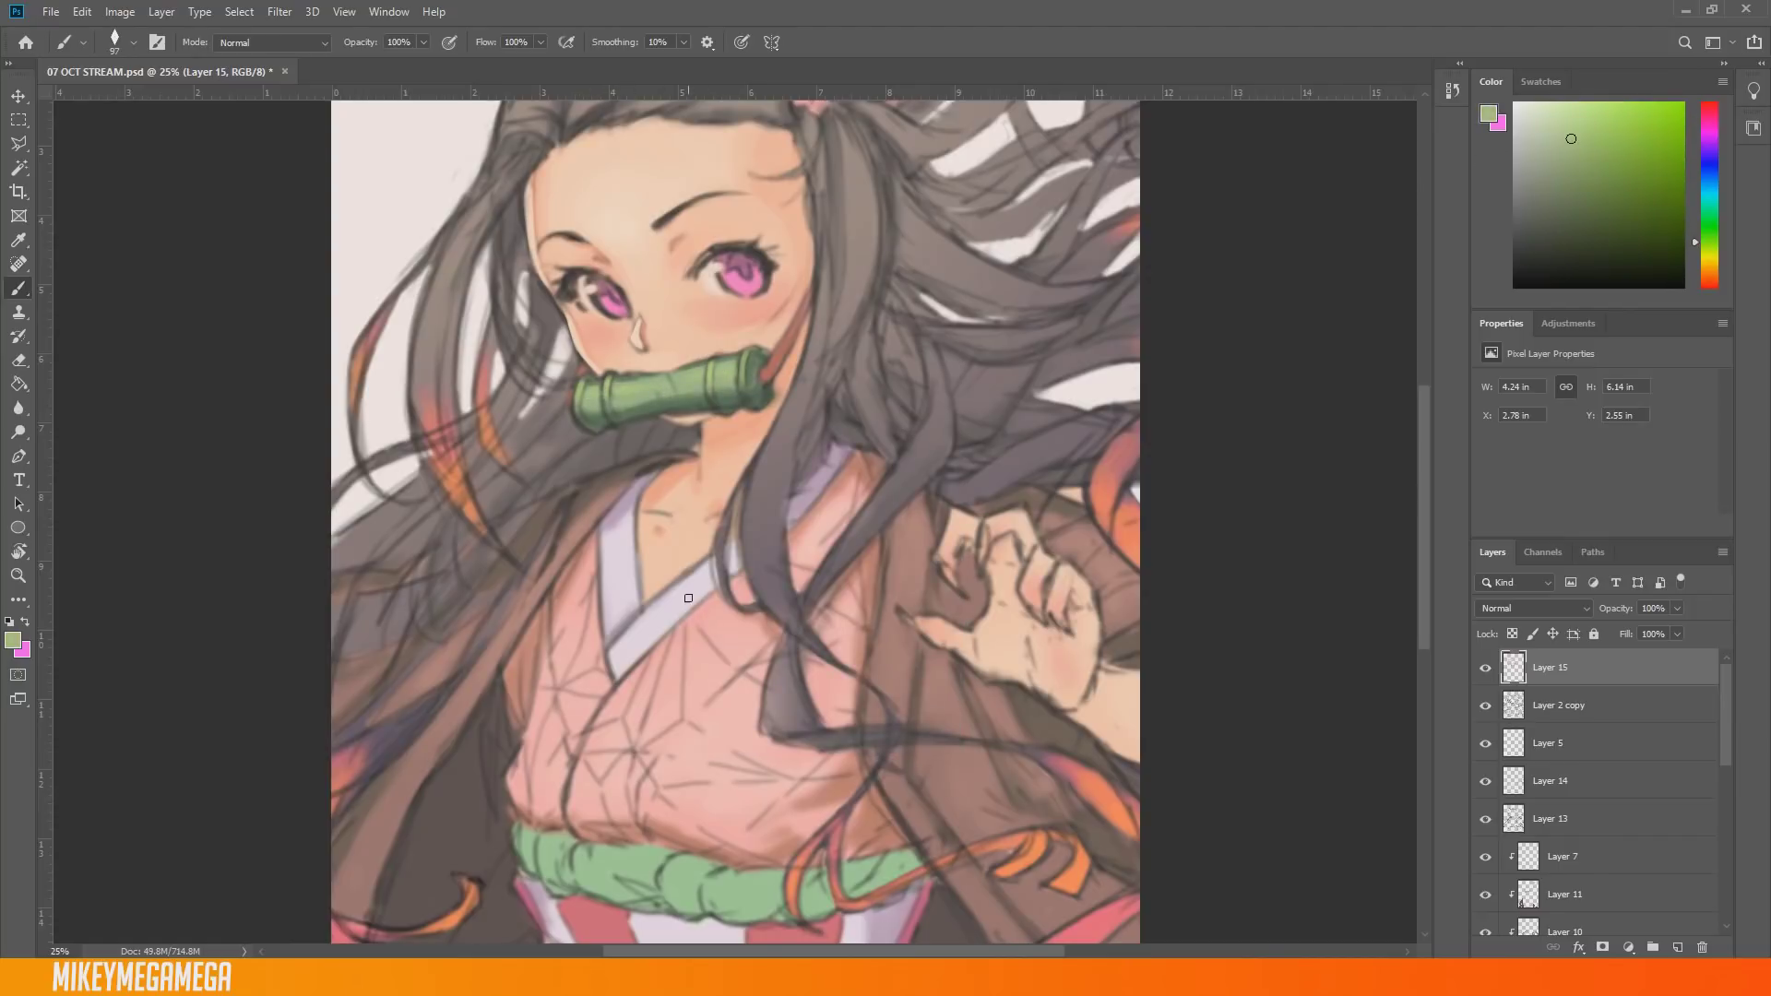
# Step: Blend the skin around the nose and inner eye with sampled skin tones, using a 146 px brush
pyautogui.keyDown('alt'); pyautogui.click(634, 351); pyautogui.keyUp('alt')
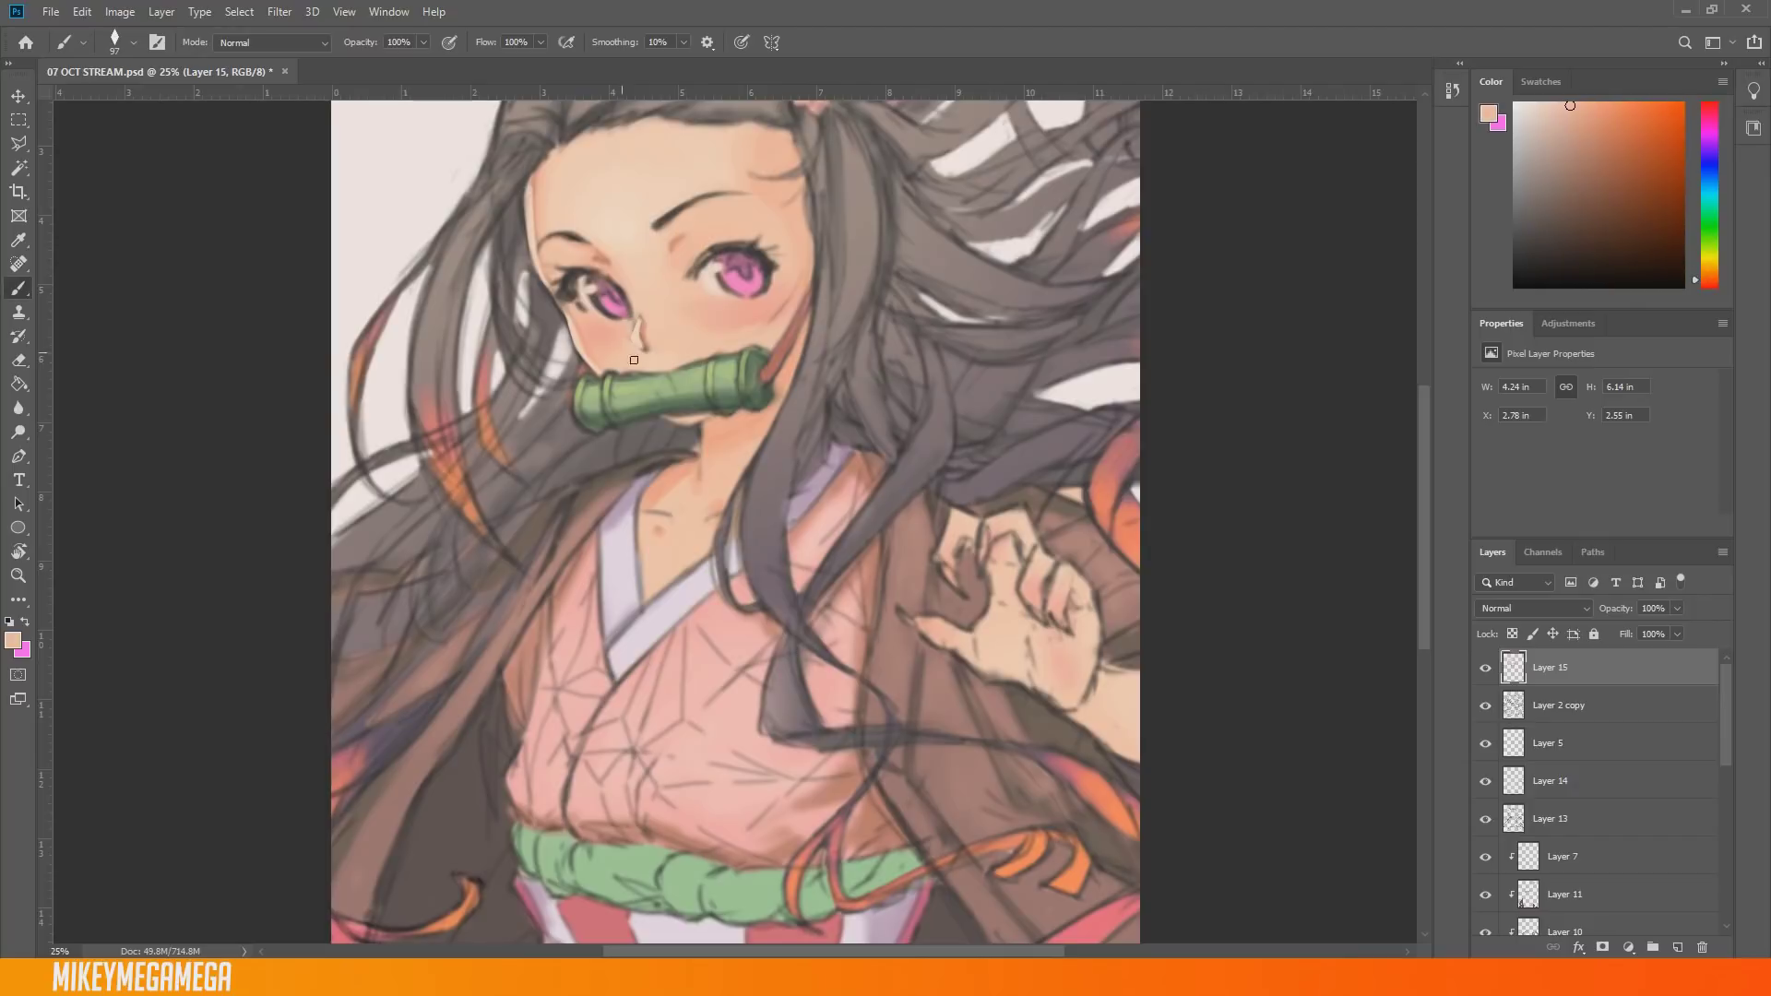
pyautogui.keyDown('alt'); pyautogui.click(649, 308); pyautogui.keyUp('alt')
pyautogui.keyDown('alt'); pyautogui.click(653, 307); pyautogui.keyUp('alt')
pyautogui.rightClick(667, 319)
pyautogui.click(836, 365)
pyautogui.keyDown('alt'); pyautogui.click(649, 317); pyautogui.keyUp('alt')
pyautogui.keyDown('alt'); pyautogui.click(673, 323); pyautogui.keyUp('alt')
pyautogui.keyDown('alt'); pyautogui.click(660, 338); pyautogui.keyUp('alt')
# Step: Smooth the skin between the eyes and on the near cheek with further sampled skin tones
pyautogui.keyDown('alt'); pyautogui.click(679, 259); pyautogui.keyUp('alt')
pyautogui.keyDown('alt'); pyautogui.click(648, 333); pyautogui.keyUp('alt')
pyautogui.keyDown('alt'); pyautogui.click(650, 299); pyautogui.keyUp('alt')
pyautogui.keyDown('alt'); pyautogui.click(769, 306); pyautogui.keyUp('alt')
pyautogui.keyDown('alt'); pyautogui.click(760, 333); pyautogui.keyUp('alt')
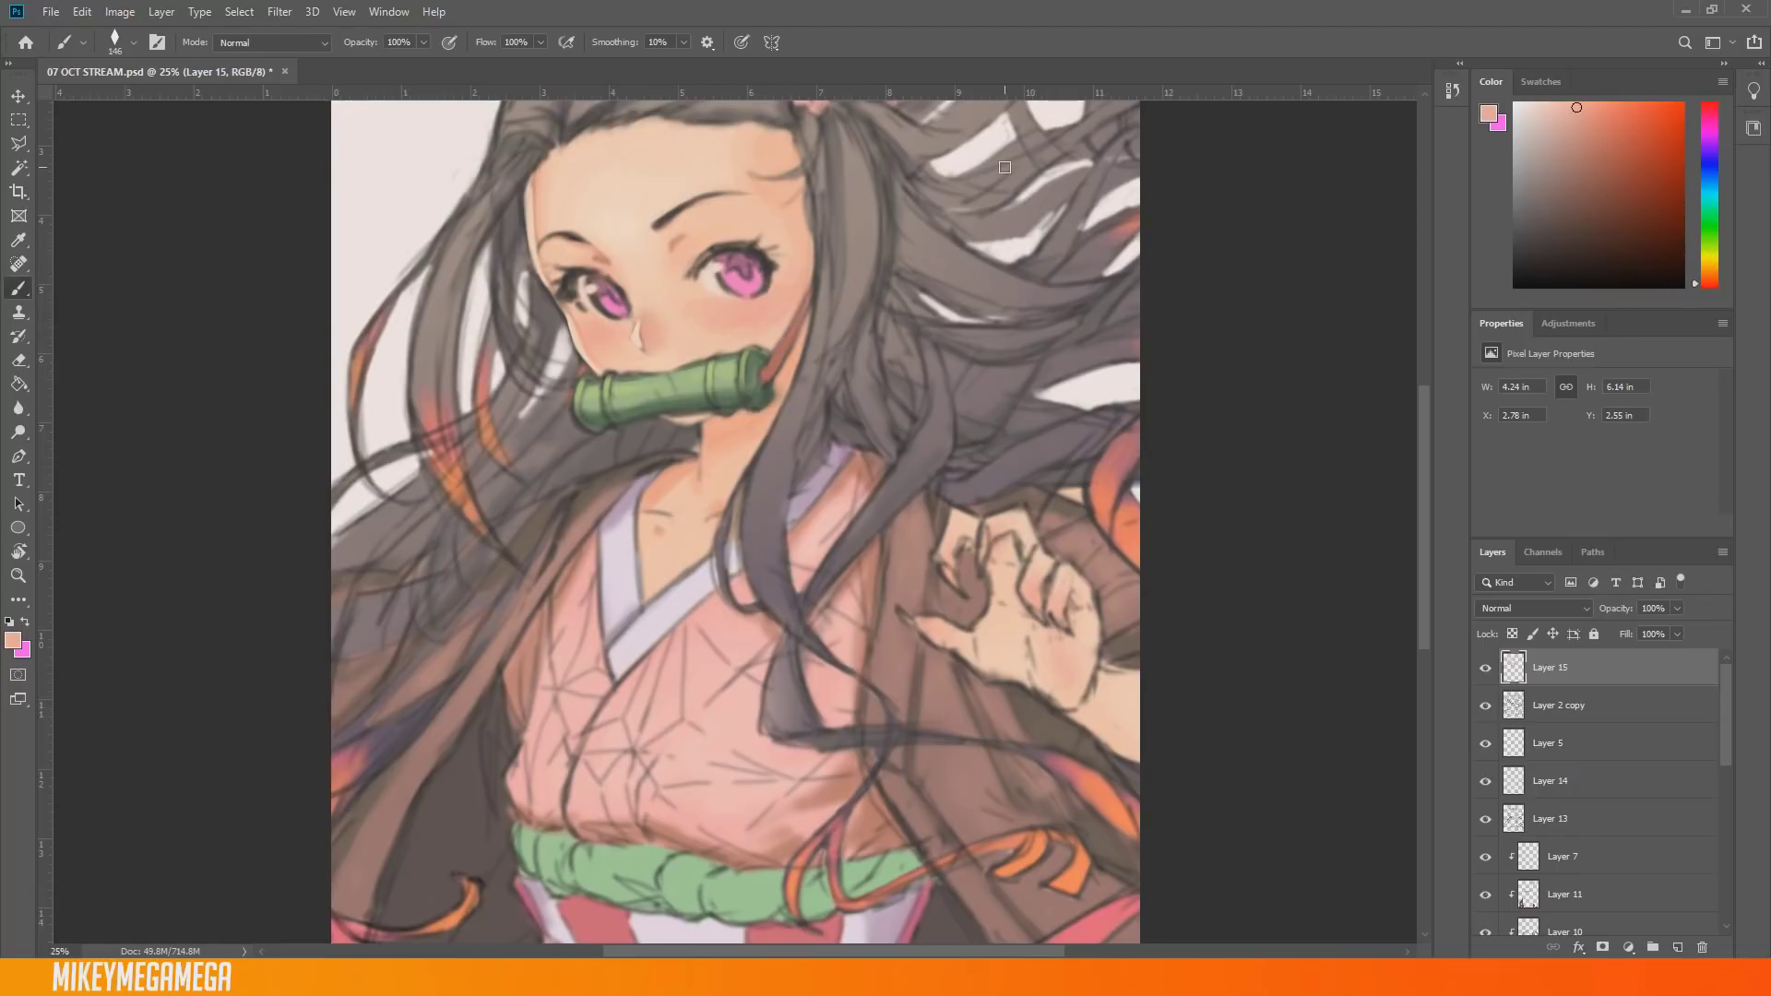
# Step: Pick a dark red-brown, reduce the brush to 69 px, and thicken the upper lash lines of both eyes
pyautogui.click(1712, 286)
pyautogui.click(1664, 237)
pyautogui.rightClick(611, 263)
pyautogui.click(733, 309)
pyautogui.press('Return')
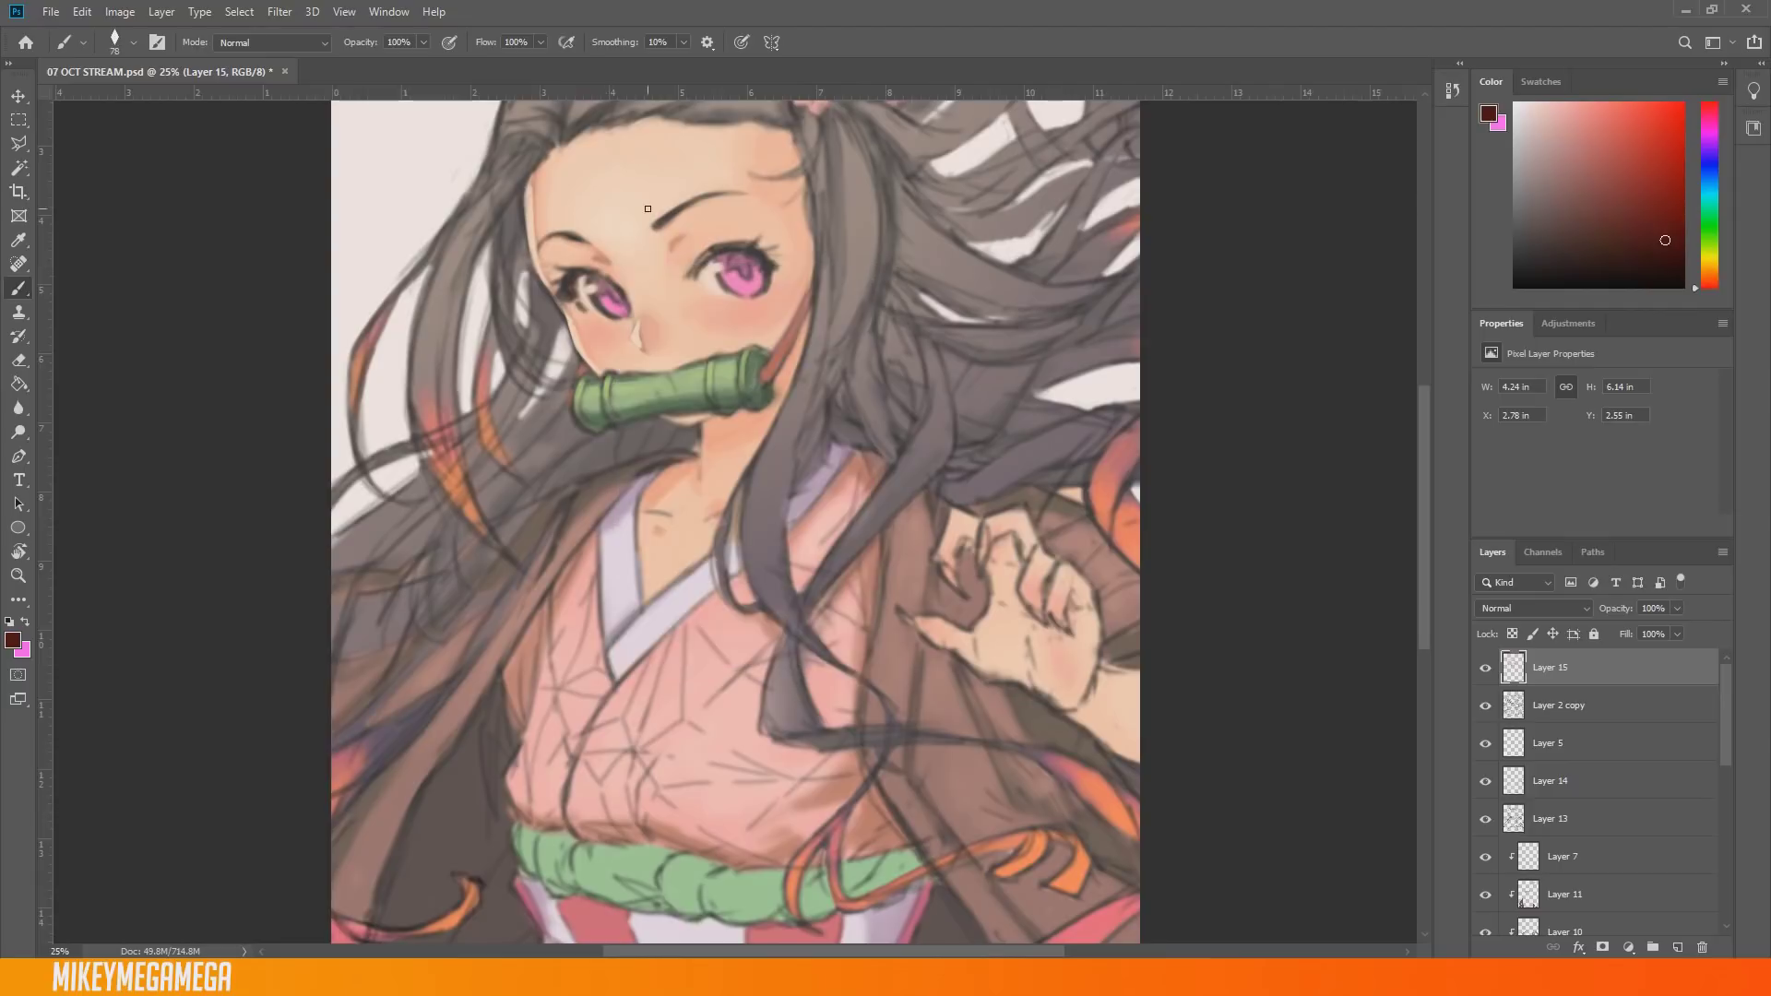
pyautogui.scroll(2, 648, 211)
pyautogui.keyDown('alt'); pyautogui.click(554, 300); pyautogui.keyUp('alt')
pyautogui.rightClick(581, 263)
pyautogui.click(699, 309)
pyautogui.press('Return')
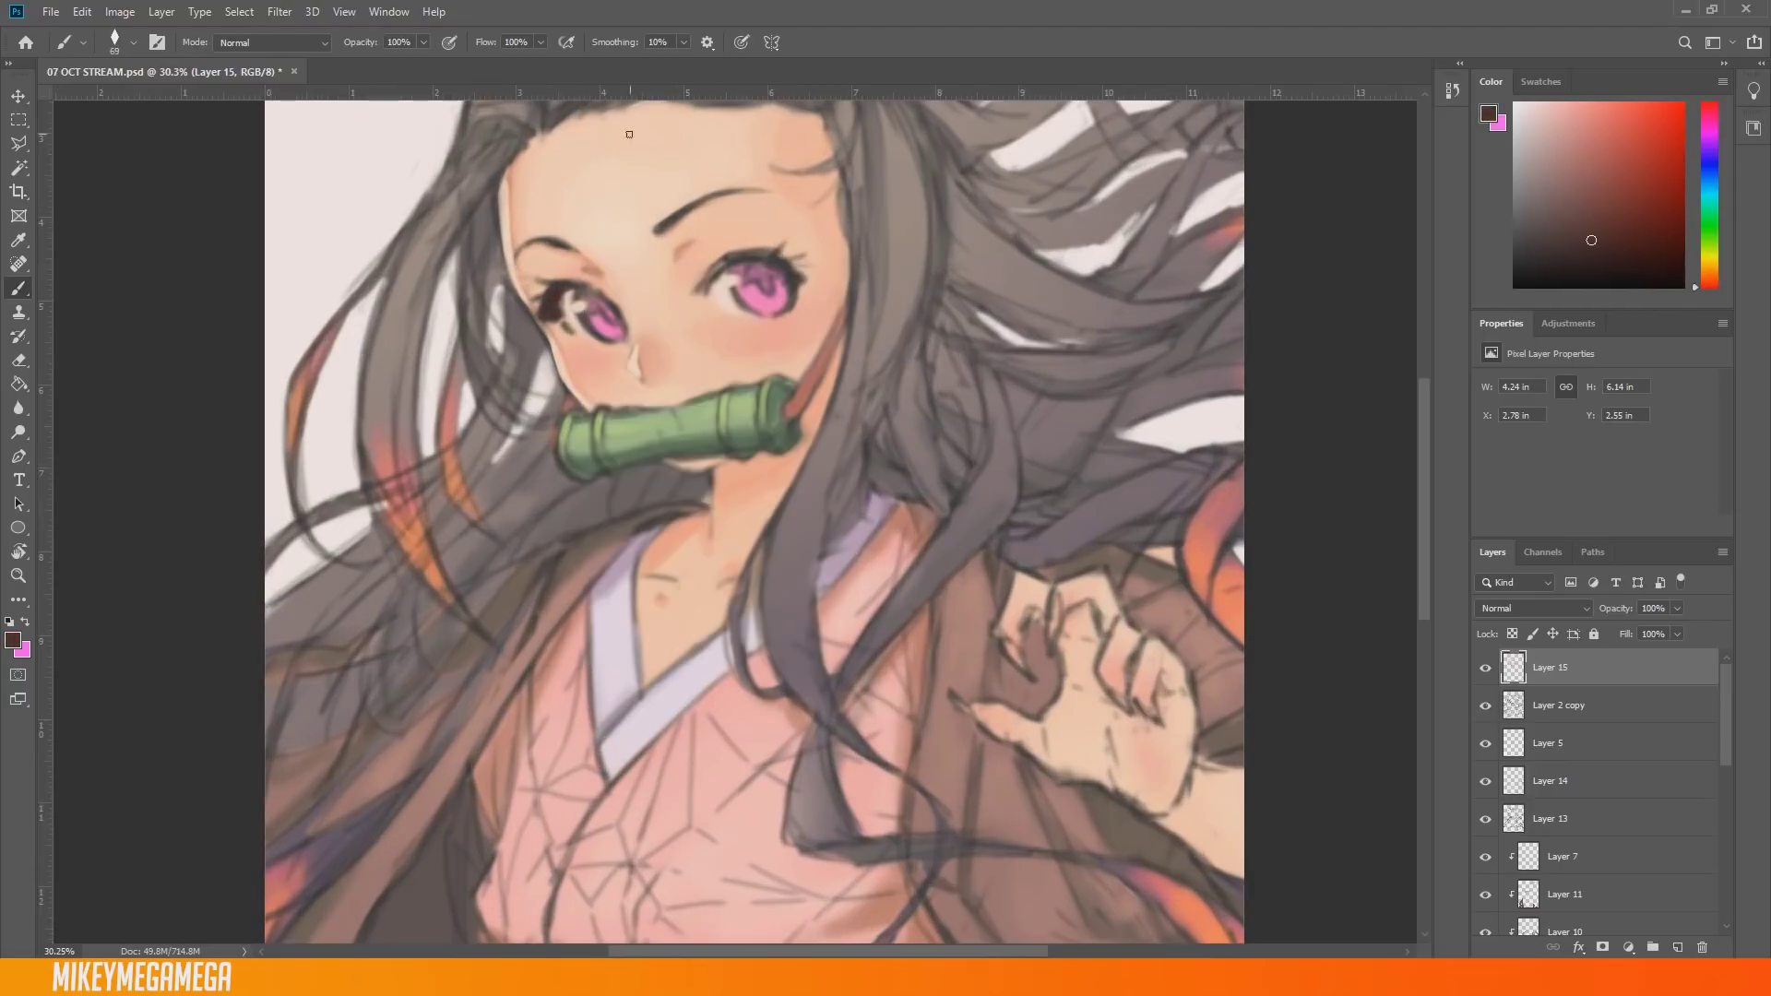
pyautogui.moveTo(571, 290); pyautogui.dragTo(561, 302)
pyautogui.moveTo(699, 288)
pyautogui.mouseDown()
pyautogui.moveTo(808, 233)
pyautogui.moveTo(761, 255)
pyautogui.moveTo(792, 232)
pyautogui.moveTo(803, 277)
pyautogui.mouseUp()
# Step: Reduce the brush to 53 px and clean up the whites and lid edges of both eyes with sampled light tones
pyautogui.rightClick(756, 237)
pyautogui.click(889, 275)
pyautogui.press('Return')
pyautogui.rightClick(590, 275)
pyautogui.click(704, 315)
pyautogui.press('Return')
pyautogui.keyDown('alt'); pyautogui.click(571, 299); pyautogui.keyUp('alt')
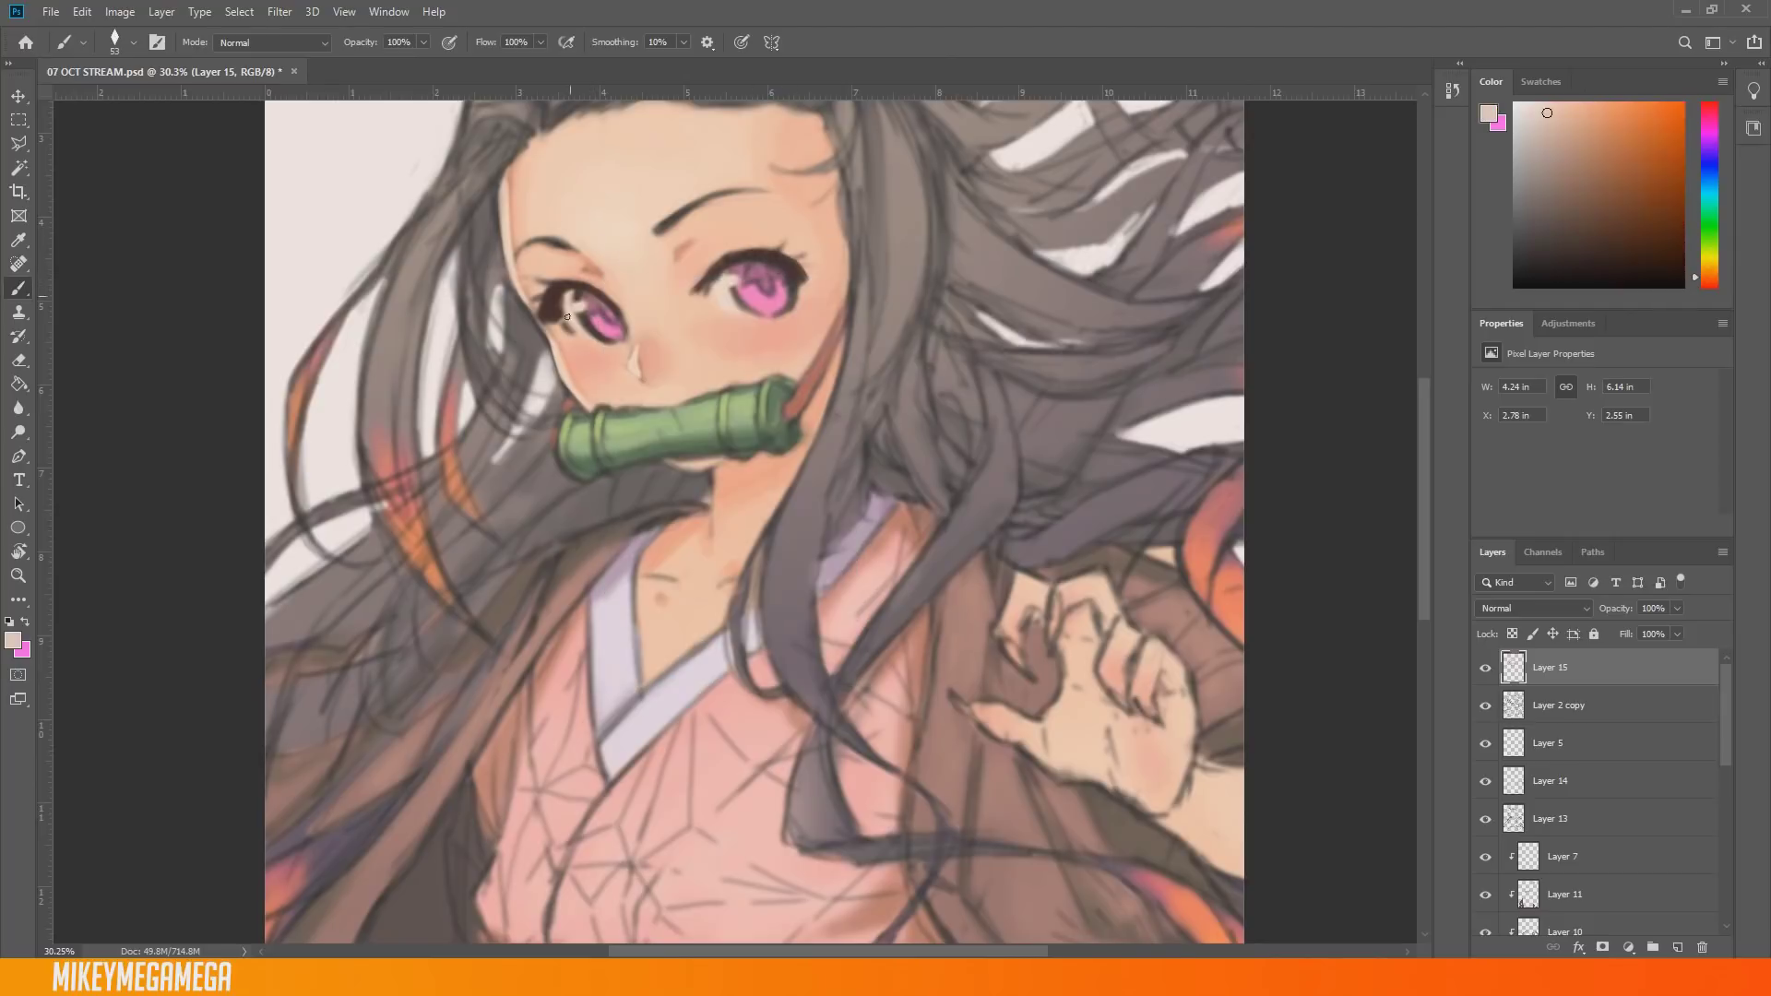
pyautogui.keyDown('alt'); pyautogui.click(719, 283); pyautogui.keyUp('alt')
pyautogui.rightClick(716, 282)
pyautogui.click(841, 322)
pyautogui.press('Return')
pyautogui.keyDown('alt'); pyautogui.click(724, 304); pyautogui.keyUp('alt')
# Step: Sample the darkest lash colour, set the brush to 45 px, and paint pointed eyelashes on both eyes
pyautogui.keyDown('alt'); pyautogui.click(553, 302); pyautogui.keyUp('alt')
pyautogui.rightClick(570, 285)
pyautogui.click(686, 325)
pyautogui.moveTo(546, 303); pyautogui.dragTo(534, 319)
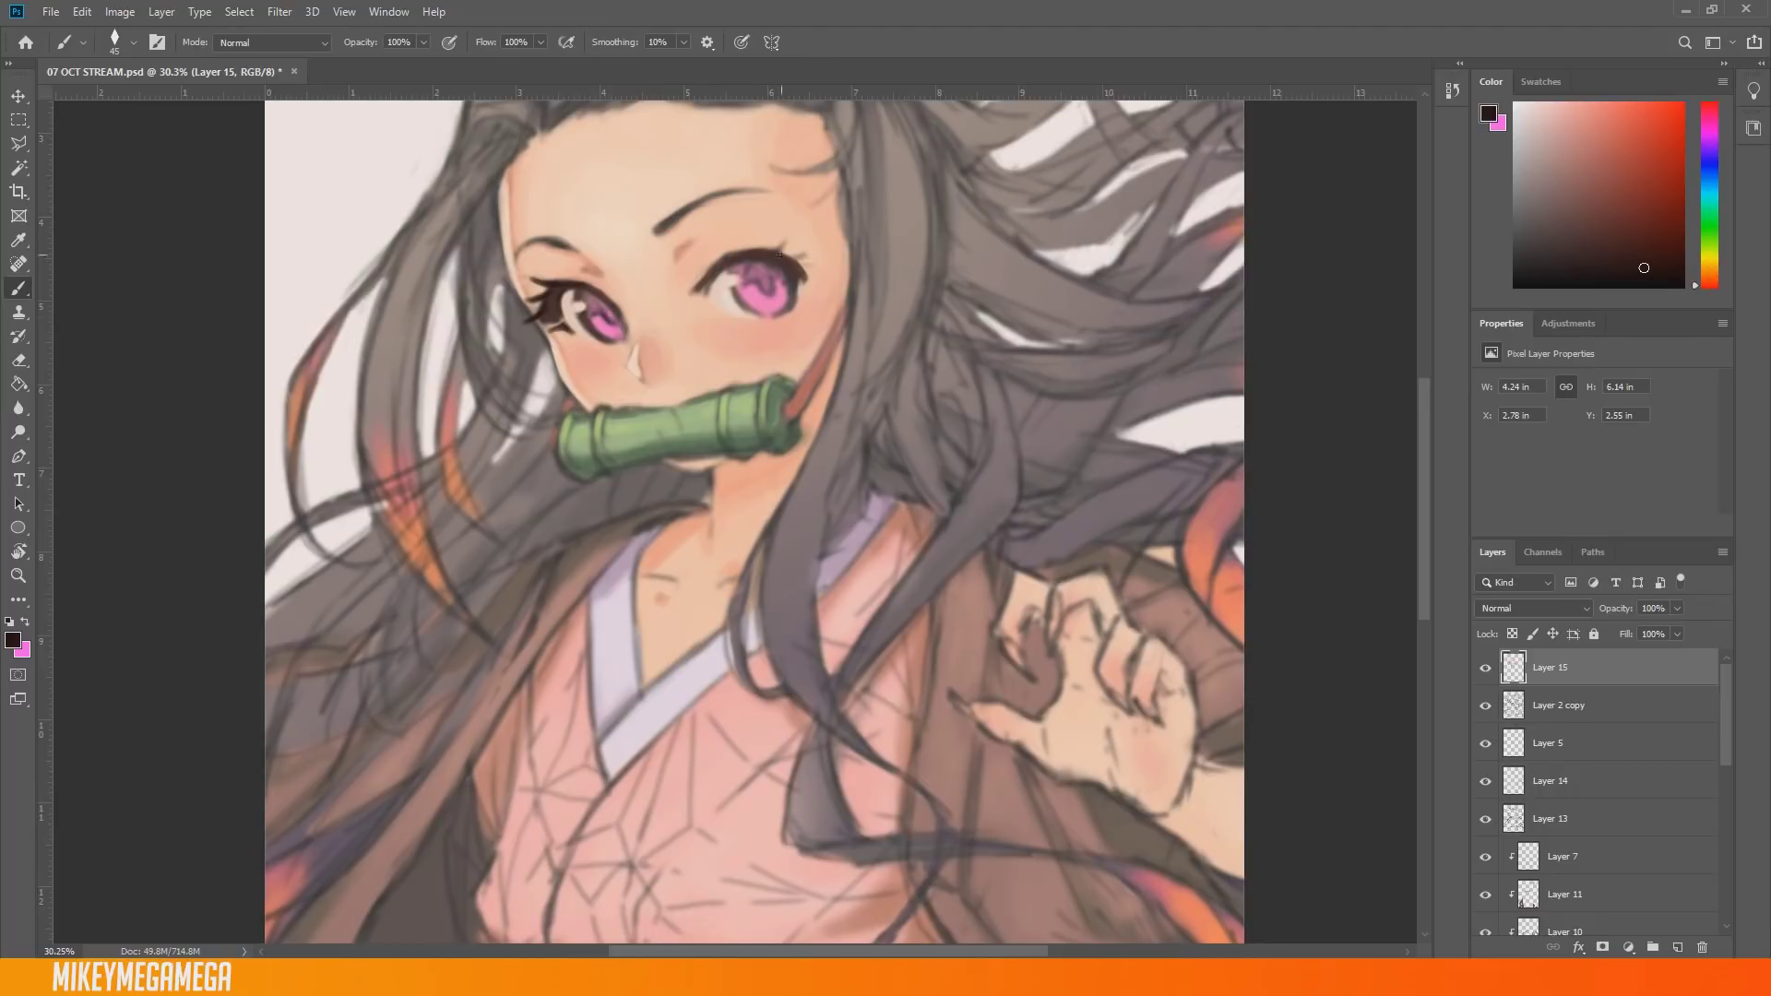
pyautogui.moveTo(699, 280)
pyautogui.mouseDown()
pyautogui.moveTo(744, 251)
pyautogui.moveTo(811, 271)
pyautogui.mouseUp()
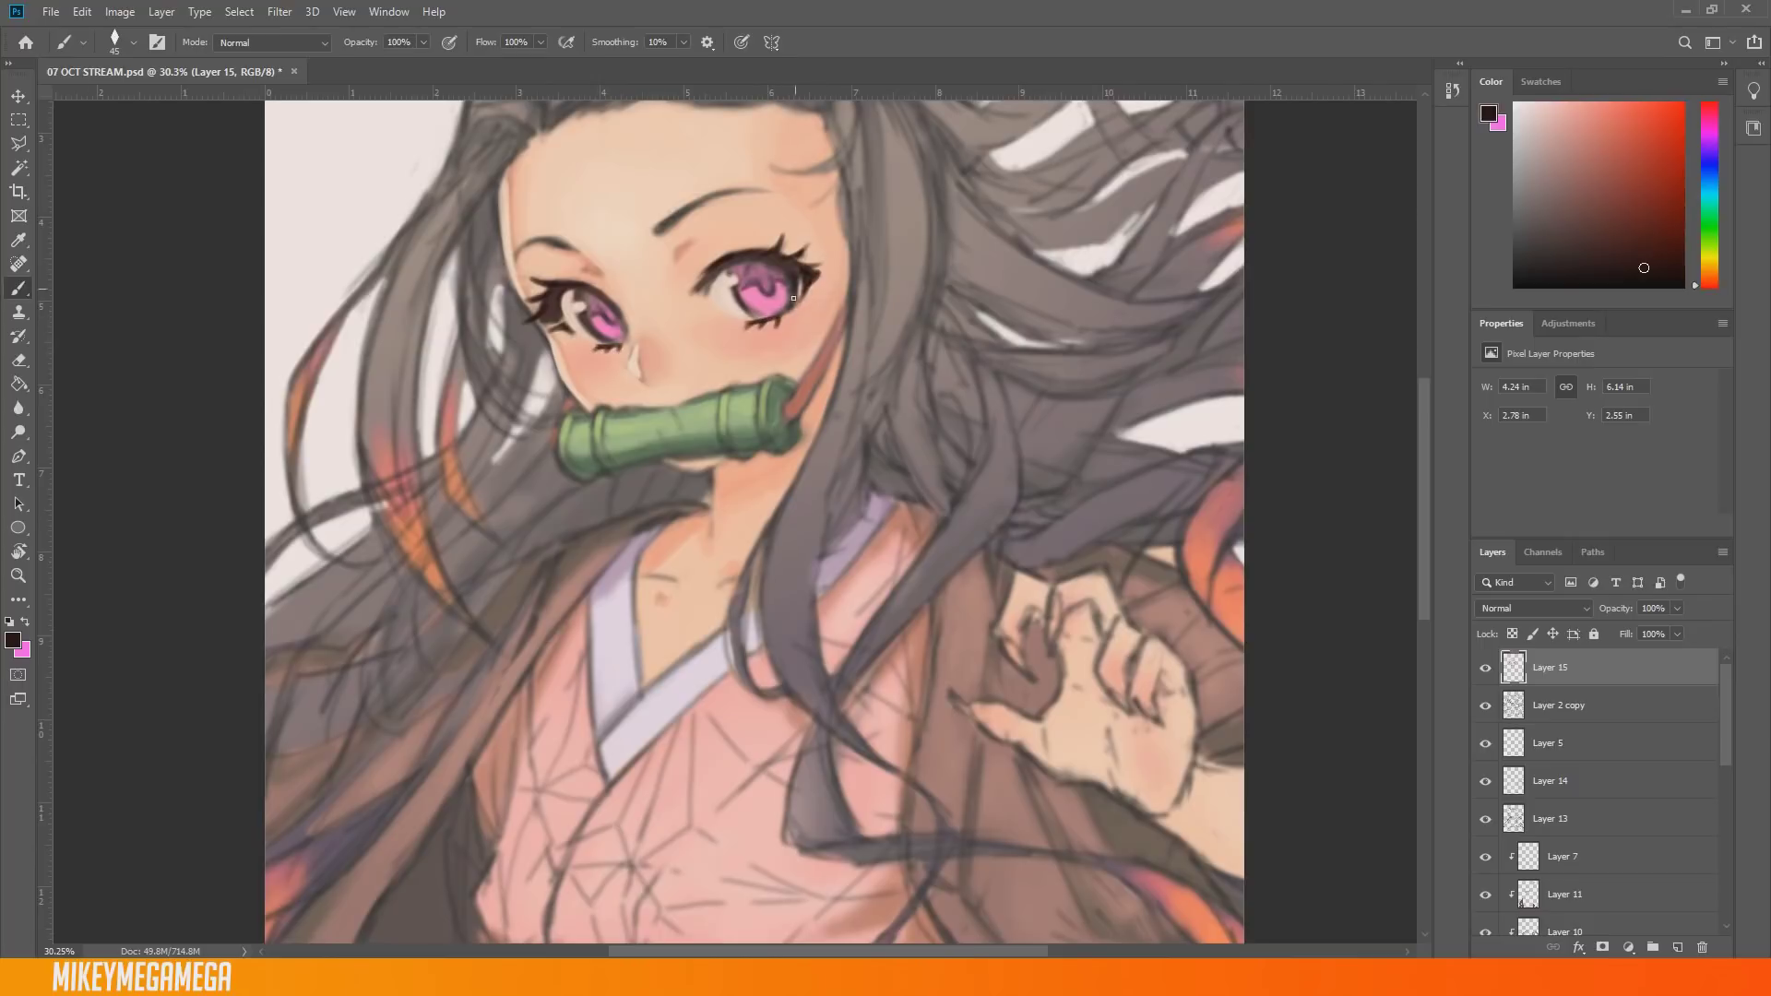
# Step: Enlarge the brush and deepen the upper irises of both eyes with sampled purple, touching up with the iris pink
pyautogui.keyDown('alt'); pyautogui.click(749, 263); pyautogui.keyUp('alt')
pyautogui.keyDown('alt'); pyautogui.click(760, 272); pyautogui.keyUp('alt')
pyautogui.rightClick(761, 258)
pyautogui.click(889, 304)
pyautogui.moveTo(742, 273); pyautogui.dragTo(760, 268)
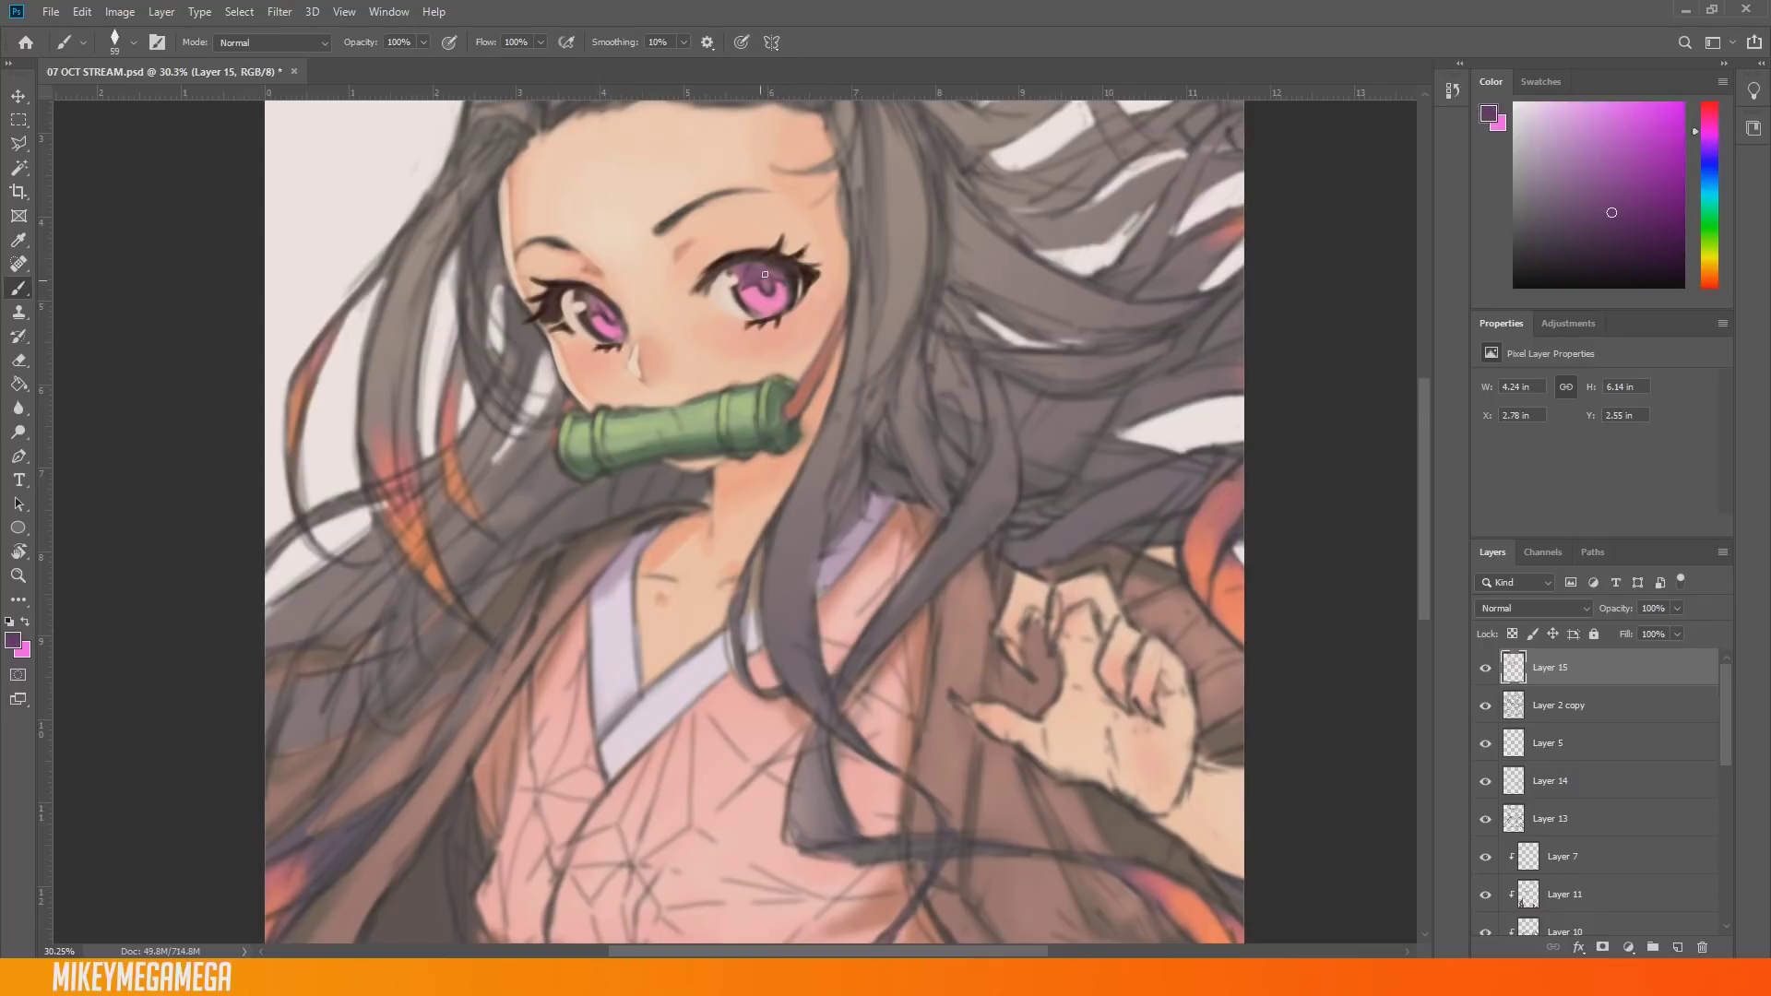
pyautogui.keyDown('alt'); pyautogui.click(592, 296); pyautogui.keyUp('alt')
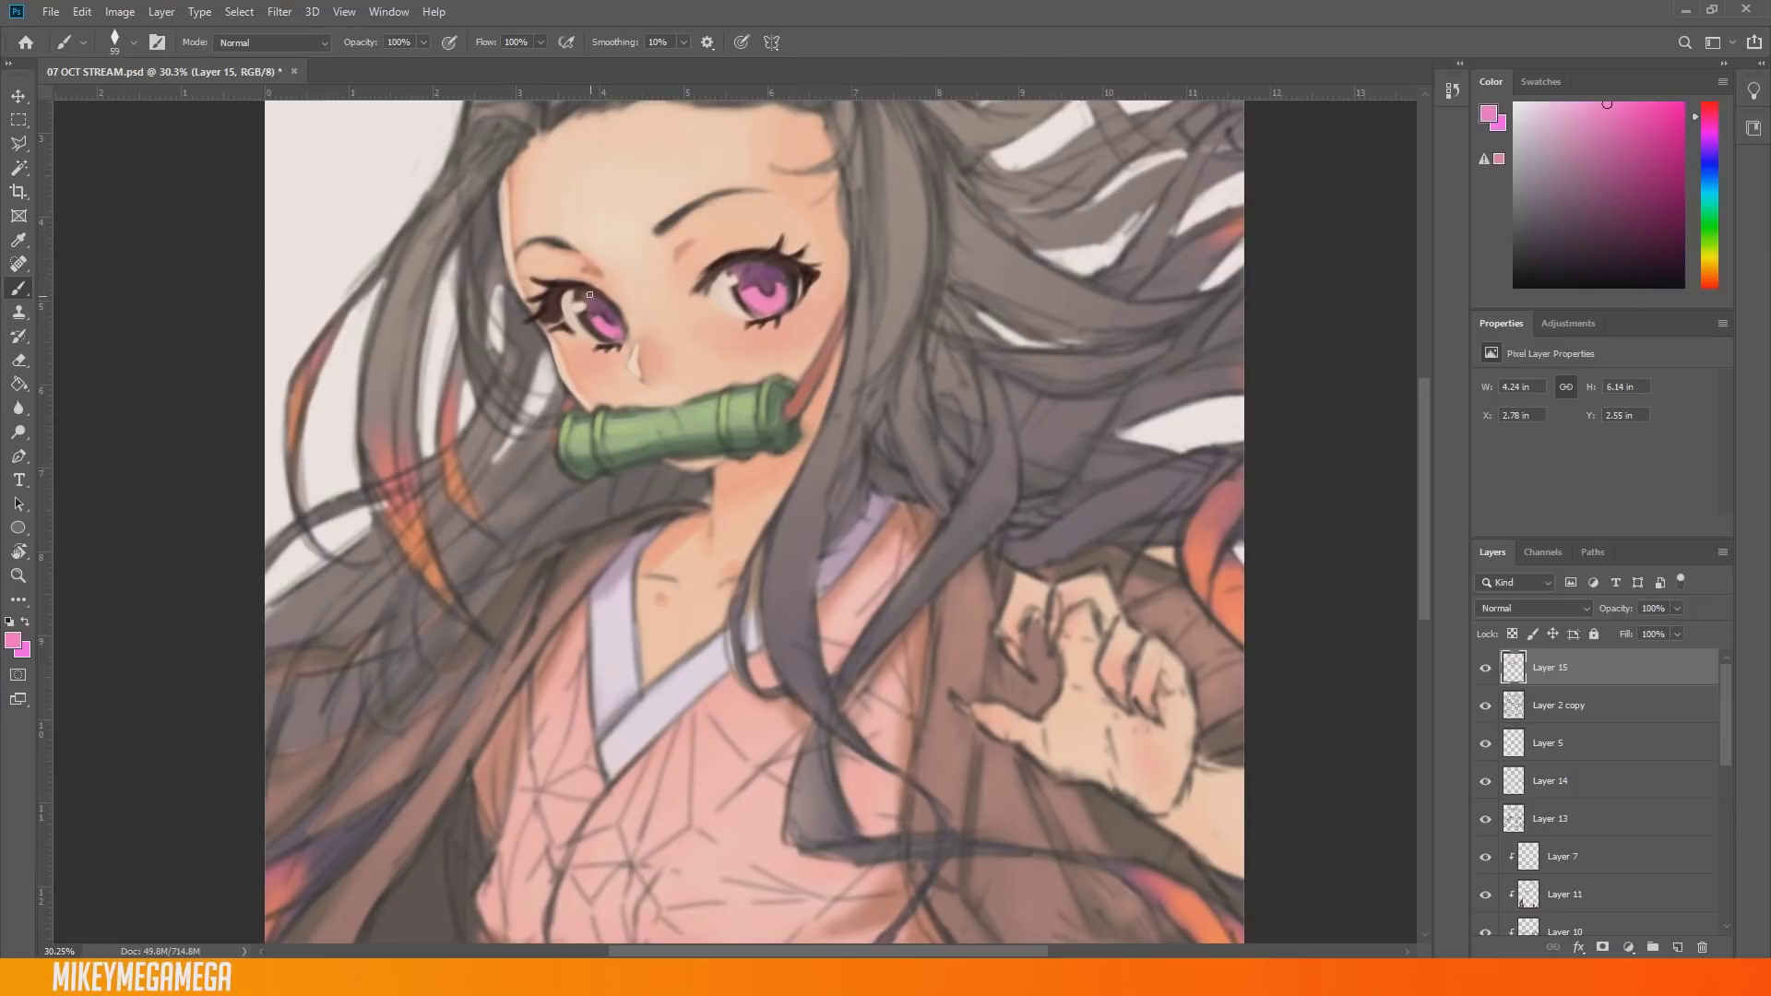
pyautogui.keyDown('alt'); pyautogui.click(731, 268); pyautogui.keyUp('alt')
# Step: Set the brush to 44 px and outline the bamboo muzzle and its ridges in very dark green
pyautogui.keyDown('alt'); pyautogui.click(750, 384); pyautogui.keyUp('alt')
pyautogui.rightClick(750, 384)
pyautogui.press('Return')
pyautogui.moveTo(722, 389)
pyautogui.mouseDown()
pyautogui.moveTo(578, 409)
pyautogui.moveTo(576, 476)
pyautogui.mouseUp()
pyautogui.moveTo(674, 452); pyautogui.dragTo(771, 432)
pyautogui.moveTo(728, 416); pyautogui.dragTo(733, 443)
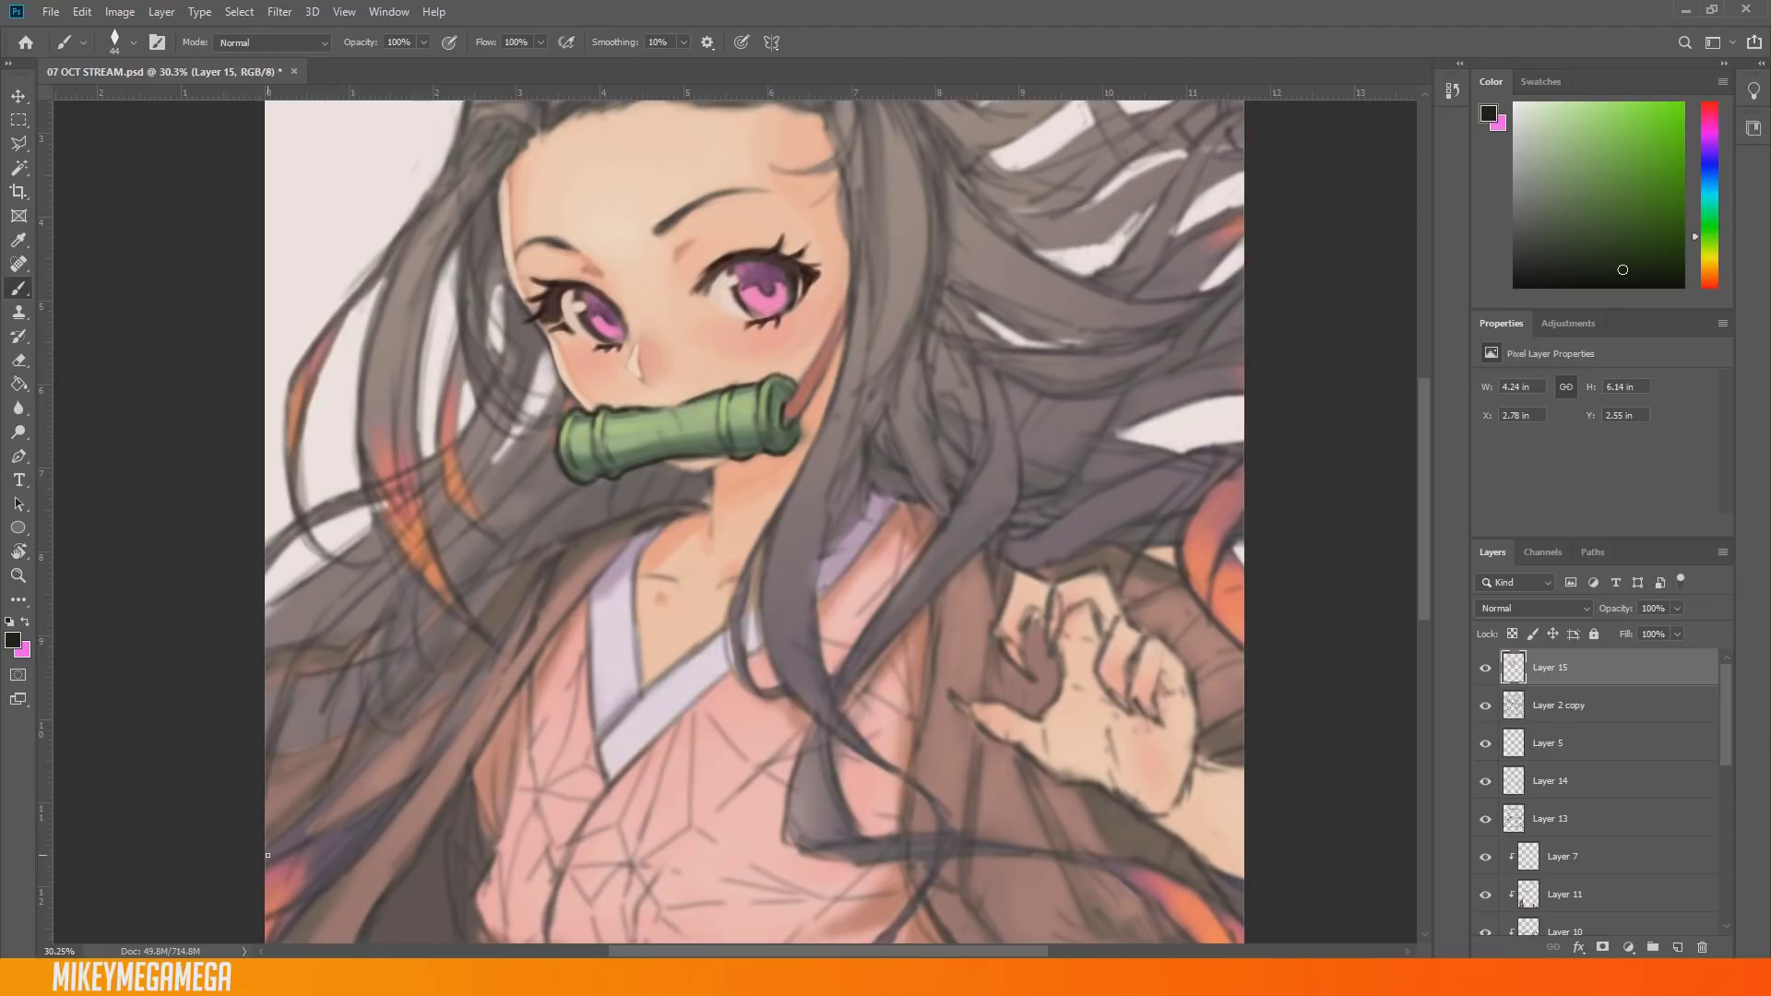
# Step: Outline the muzzle's red strap and the chin in dark red-brown, setting the brush to 66 px
pyautogui.moveTo(1715, 269); pyautogui.dragTo(1714, 288)
pyautogui.click(1643, 230)
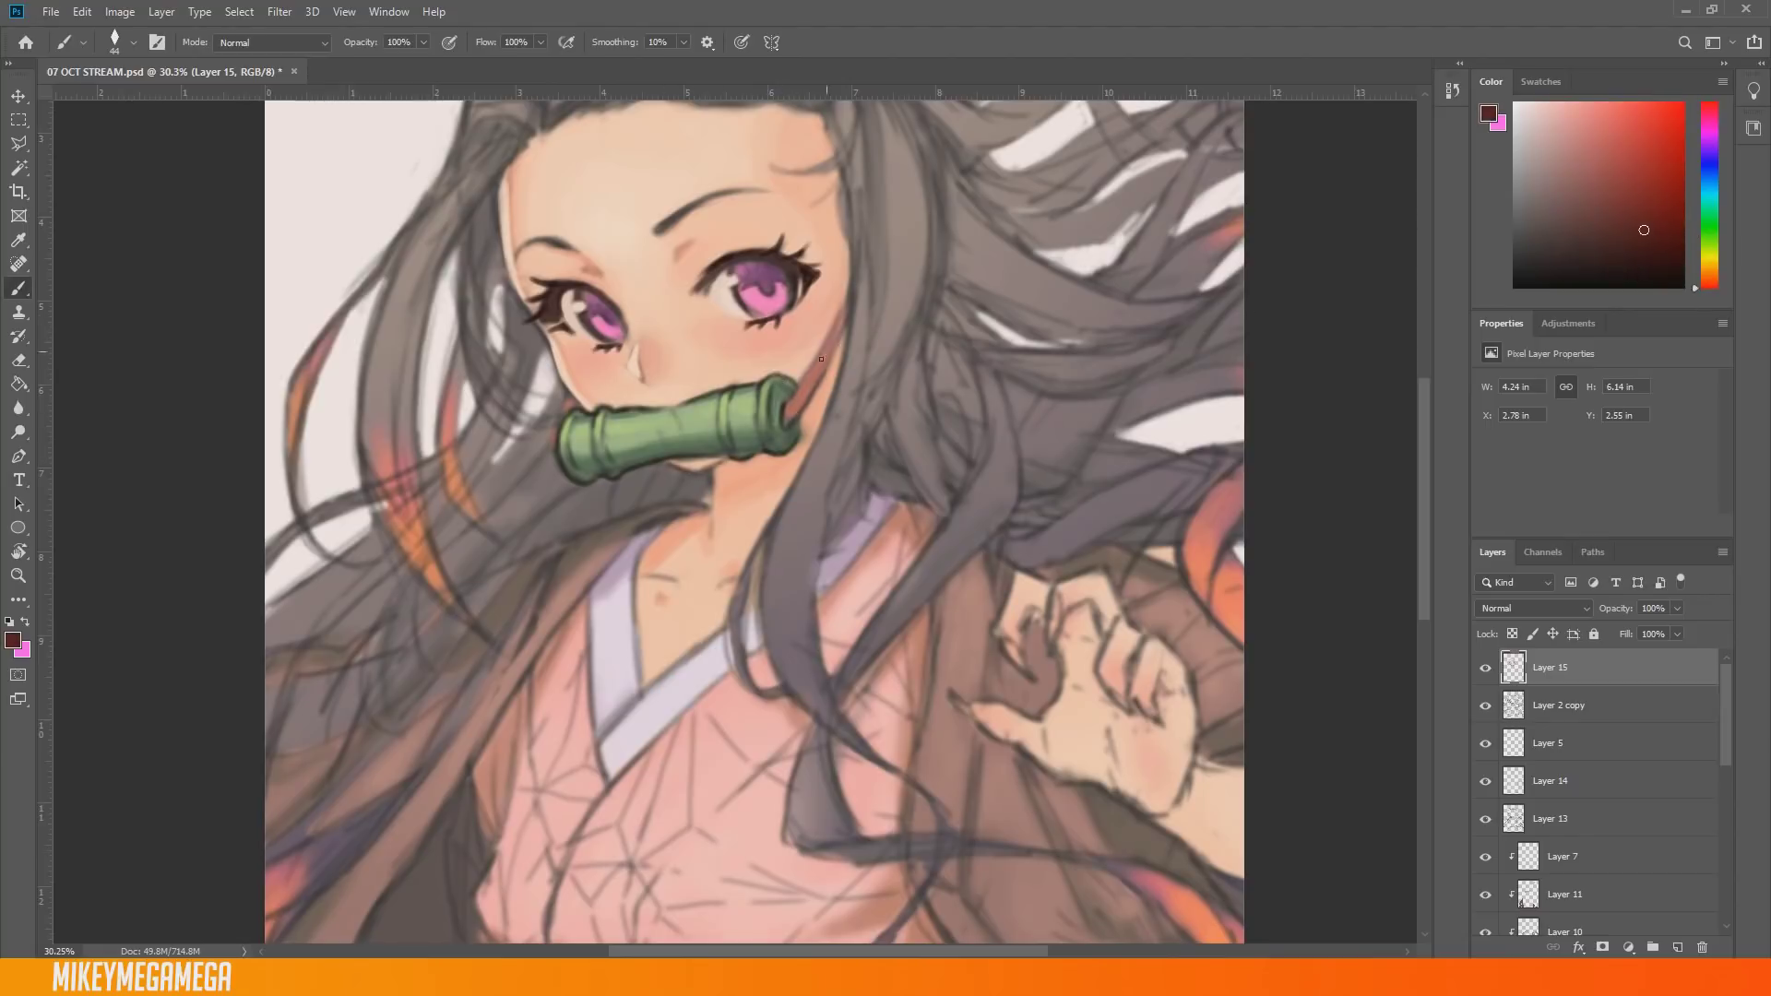
pyautogui.moveTo(568, 397); pyautogui.dragTo(553, 450)
pyautogui.click(1636, 254)
pyautogui.rightClick(753, 437)
pyautogui.click(791, 478)
pyautogui.moveTo(719, 483); pyautogui.dragTo(760, 458)
pyautogui.moveTo(800, 420)
pyautogui.mouseDown()
pyautogui.moveTo(841, 339)
pyautogui.moveTo(700, 406)
pyautogui.moveTo(784, 406)
pyautogui.mouseUp()
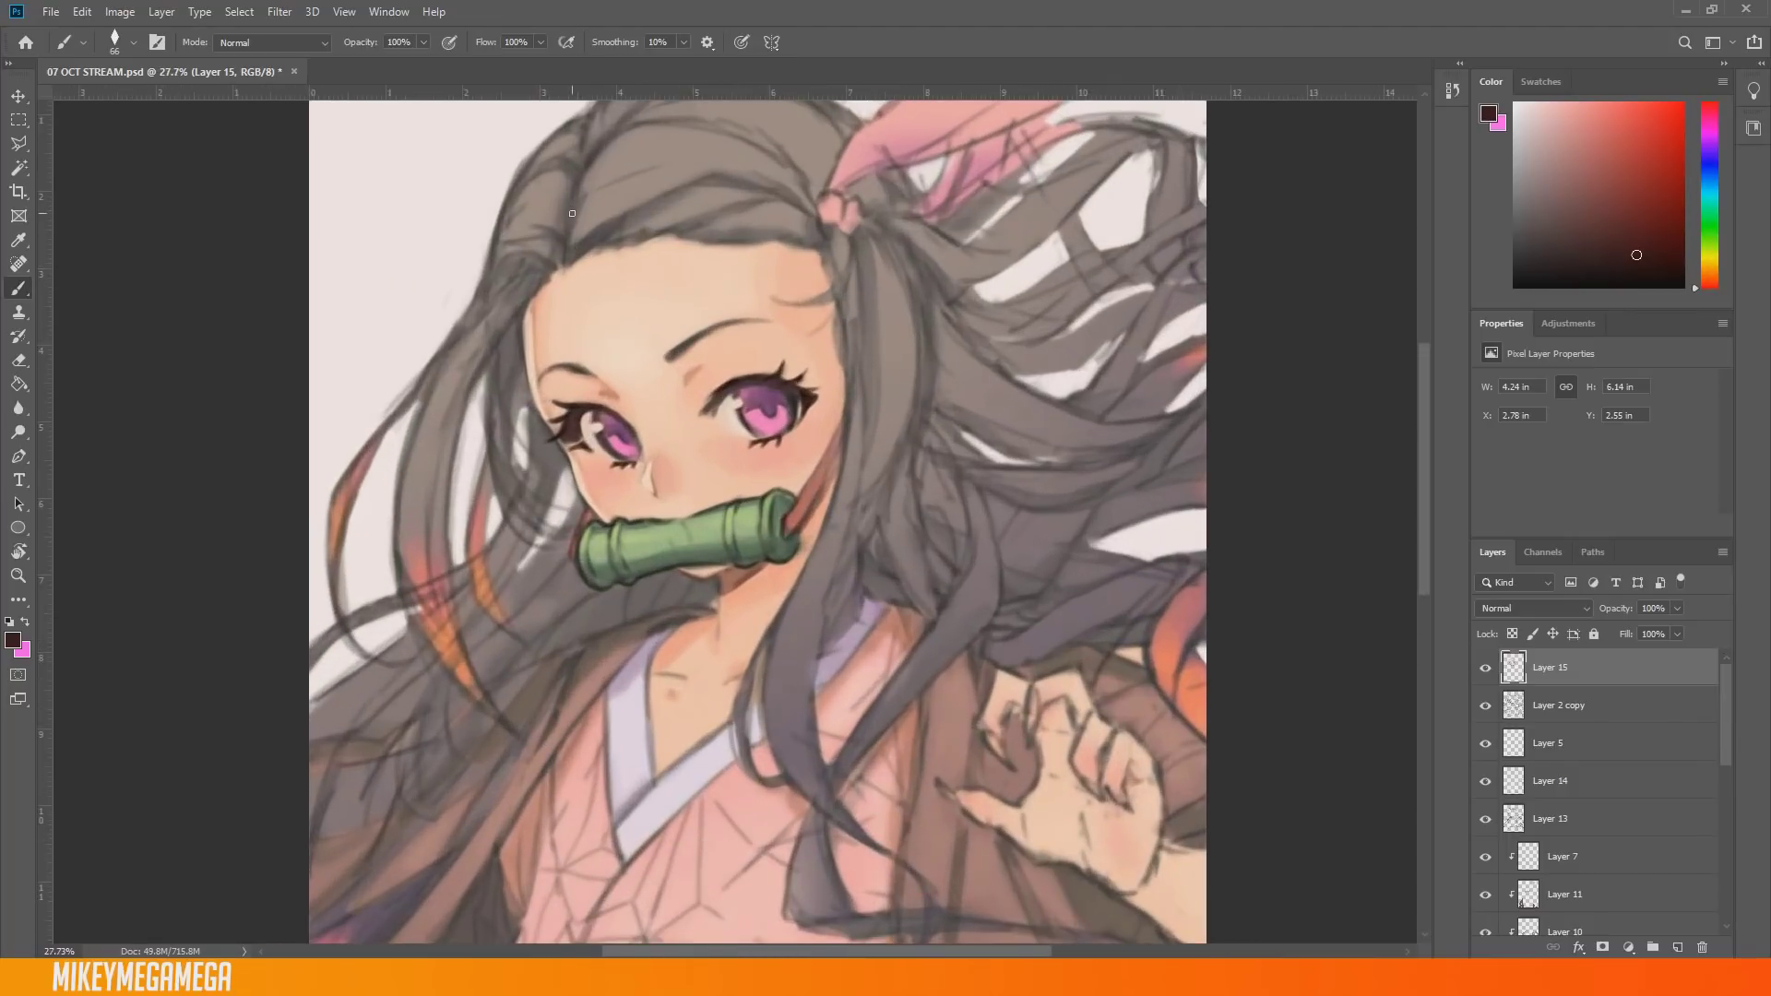
# Step: Choose a dark grey-brown based on the hair colour and outline the hair on the crown and along the hairline
pyautogui.keyDown('alt'); pyautogui.click(853, 442); pyautogui.keyUp('alt')
pyautogui.click(1538, 248)
pyautogui.moveTo(568, 265)
pyautogui.mouseDown()
pyautogui.moveTo(703, 180)
pyautogui.moveTo(598, 190)
pyautogui.moveTo(665, 165)
pyautogui.moveTo(659, 226)
pyautogui.moveTo(782, 198)
pyautogui.mouseUp()
pyautogui.moveTo(664, 238)
pyautogui.mouseDown()
pyautogui.moveTo(803, 193)
pyautogui.moveTo(817, 210)
pyautogui.mouseUp()
pyautogui.moveTo(623, 131)
pyautogui.mouseDown()
pyautogui.moveTo(713, 124)
pyautogui.moveTo(800, 185)
pyautogui.mouseUp()
pyautogui.moveTo(699, 238); pyautogui.dragTo(821, 245)
# Step: Define the swept-back strands above the forehead and the outer lock beside the far temple with dark lines
pyautogui.scroll(-4, 646, 427)
pyautogui.scroll(3, 654, 428)
pyautogui.moveTo(636, 235); pyautogui.dragTo(711, 207)
pyautogui.moveTo(591, 258); pyautogui.dragTo(605, 219)
pyautogui.moveTo(583, 276)
pyautogui.mouseDown()
pyautogui.moveTo(596, 222)
pyautogui.moveTo(589, 239)
pyautogui.moveTo(691, 188)
pyautogui.moveTo(819, 182)
pyautogui.mouseUp()
pyautogui.moveTo(638, 228)
pyautogui.mouseDown()
pyautogui.moveTo(700, 189)
pyautogui.moveTo(501, 305)
pyautogui.moveTo(576, 284)
pyautogui.mouseUp()
pyautogui.moveTo(553, 369)
pyautogui.mouseDown()
pyautogui.moveTo(471, 420)
pyautogui.moveTo(438, 480)
pyautogui.mouseUp()
# Step: Draw dark contour lines on the hair below the ribbon knot and along the near side of the face
pyautogui.moveTo(792, 262); pyautogui.dragTo(862, 323)
pyautogui.moveTo(891, 258); pyautogui.dragTo(871, 350)
pyautogui.moveTo(817, 185); pyautogui.dragTo(900, 263)
pyautogui.moveTo(906, 388)
pyautogui.mouseDown()
pyautogui.moveTo(853, 462)
pyautogui.moveTo(913, 406)
pyautogui.mouseUp()
pyautogui.moveTo(911, 411)
pyautogui.mouseDown()
pyautogui.moveTo(869, 470)
pyautogui.moveTo(893, 462)
pyautogui.mouseUp()
pyautogui.moveTo(874, 363)
pyautogui.mouseDown()
pyautogui.moveTo(906, 381)
pyautogui.moveTo(916, 365)
pyautogui.mouseUp()
pyautogui.moveTo(1426, 339); pyautogui.dragTo(1426, 368)
pyautogui.moveTo(822, 276); pyautogui.dragTo(888, 301)
pyautogui.moveTo(872, 277); pyautogui.dragTo(895, 435)
pyautogui.moveTo(1426, 367); pyautogui.dragTo(1427, 405)
# Step: Outline the long flame-tipped locks hanging on the far side of the face in dark grey-brown
pyautogui.moveTo(527, 181); pyautogui.dragTo(378, 378)
pyautogui.moveTo(433, 277)
pyautogui.mouseDown()
pyautogui.moveTo(352, 524)
pyautogui.moveTo(422, 683)
pyautogui.mouseUp()
pyautogui.scroll(-3, 1165, 249)
pyautogui.scroll(-1, 736, 521)
pyautogui.moveTo(574, 549); pyautogui.dragTo(540, 355)
pyautogui.moveTo(565, 243); pyautogui.dragTo(526, 363)
pyautogui.moveTo(517, 259); pyautogui.dragTo(461, 347)
pyautogui.moveTo(496, 287); pyautogui.dragTo(441, 471)
pyautogui.moveTo(488, 287)
pyautogui.mouseDown()
pyautogui.moveTo(439, 456)
pyautogui.moveTo(503, 506)
pyautogui.mouseUp()
# Step: Add dark lines to the fine strands beside the far cheek and the hair flowing over the far shoulder
pyautogui.moveTo(568, 327); pyautogui.dragTo(598, 487)
pyautogui.moveTo(562, 364); pyautogui.dragTo(581, 466)
pyautogui.moveTo(564, 267); pyautogui.dragTo(631, 412)
pyautogui.moveTo(570, 306); pyautogui.dragTo(620, 396)
pyautogui.moveTo(581, 310)
pyautogui.mouseDown()
pyautogui.moveTo(632, 337)
pyautogui.moveTo(583, 380)
pyautogui.mouseUp()
pyautogui.moveTo(590, 254); pyautogui.dragTo(588, 350)
pyautogui.moveTo(566, 380); pyautogui.dragTo(590, 439)
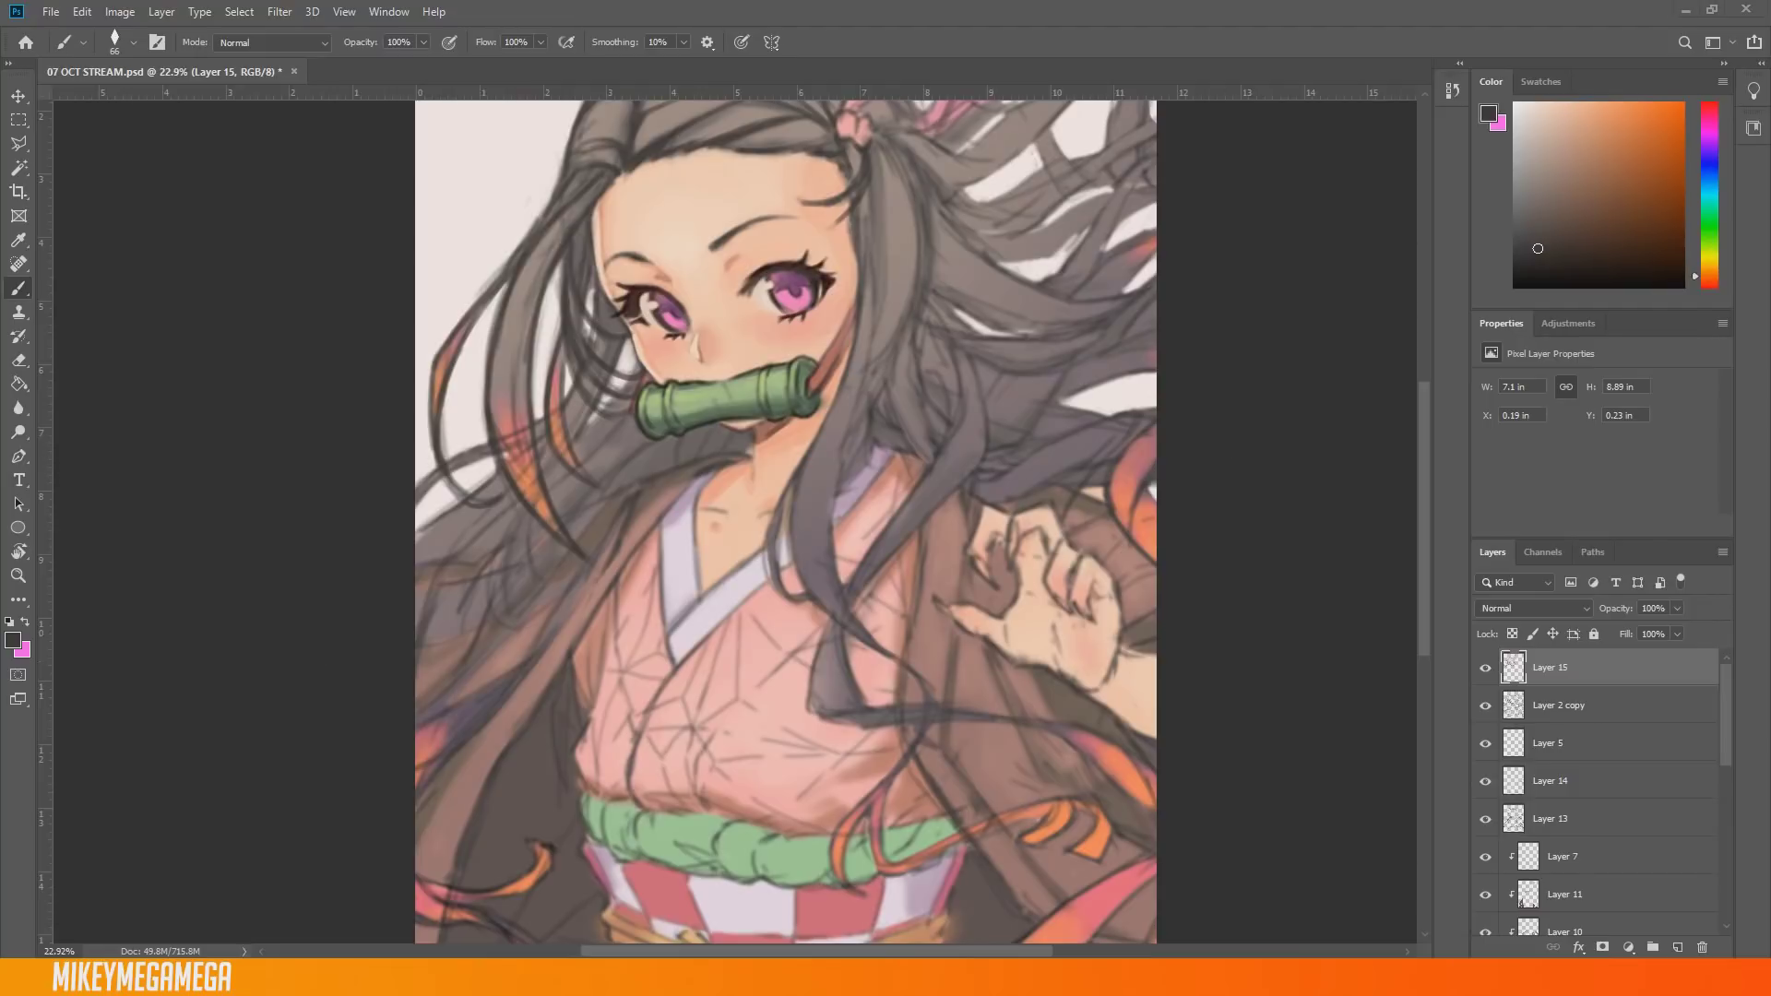
pyautogui.moveTo(1422, 428); pyautogui.dragTo(1422, 451)
pyautogui.moveTo(495, 396); pyautogui.dragTo(418, 459)
# Step: Outline the long front lock falling past the neck onto the kimono, undoing the last stroke near the cheek
pyautogui.moveTo(1422, 451); pyautogui.dragTo(1422, 394)
pyautogui.moveTo(858, 411)
pyautogui.mouseDown()
pyautogui.moveTo(787, 590)
pyautogui.moveTo(792, 710)
pyautogui.mouseUp()
pyautogui.moveTo(805, 568); pyautogui.dragTo(838, 733)
pyautogui.moveTo(844, 521); pyautogui.dragTo(857, 736)
pyautogui.moveTo(866, 485)
pyautogui.mouseDown()
pyautogui.moveTo(831, 598)
pyautogui.moveTo(876, 267)
pyautogui.moveTo(883, 338)
pyautogui.mouseUp()
pyautogui.hotkey('ctrl', 'z')
# Step: Draw dark contour lines along the lock between the near cheek and the shoulder
pyautogui.moveTo(909, 415); pyautogui.dragTo(877, 498)
pyautogui.moveTo(911, 270); pyautogui.dragTo(927, 399)
pyautogui.moveTo(930, 313); pyautogui.dragTo(900, 464)
pyautogui.moveTo(866, 512); pyautogui.dragTo(842, 596)
pyautogui.moveTo(897, 476); pyautogui.dragTo(887, 558)
pyautogui.moveTo(927, 431); pyautogui.dragTo(918, 544)
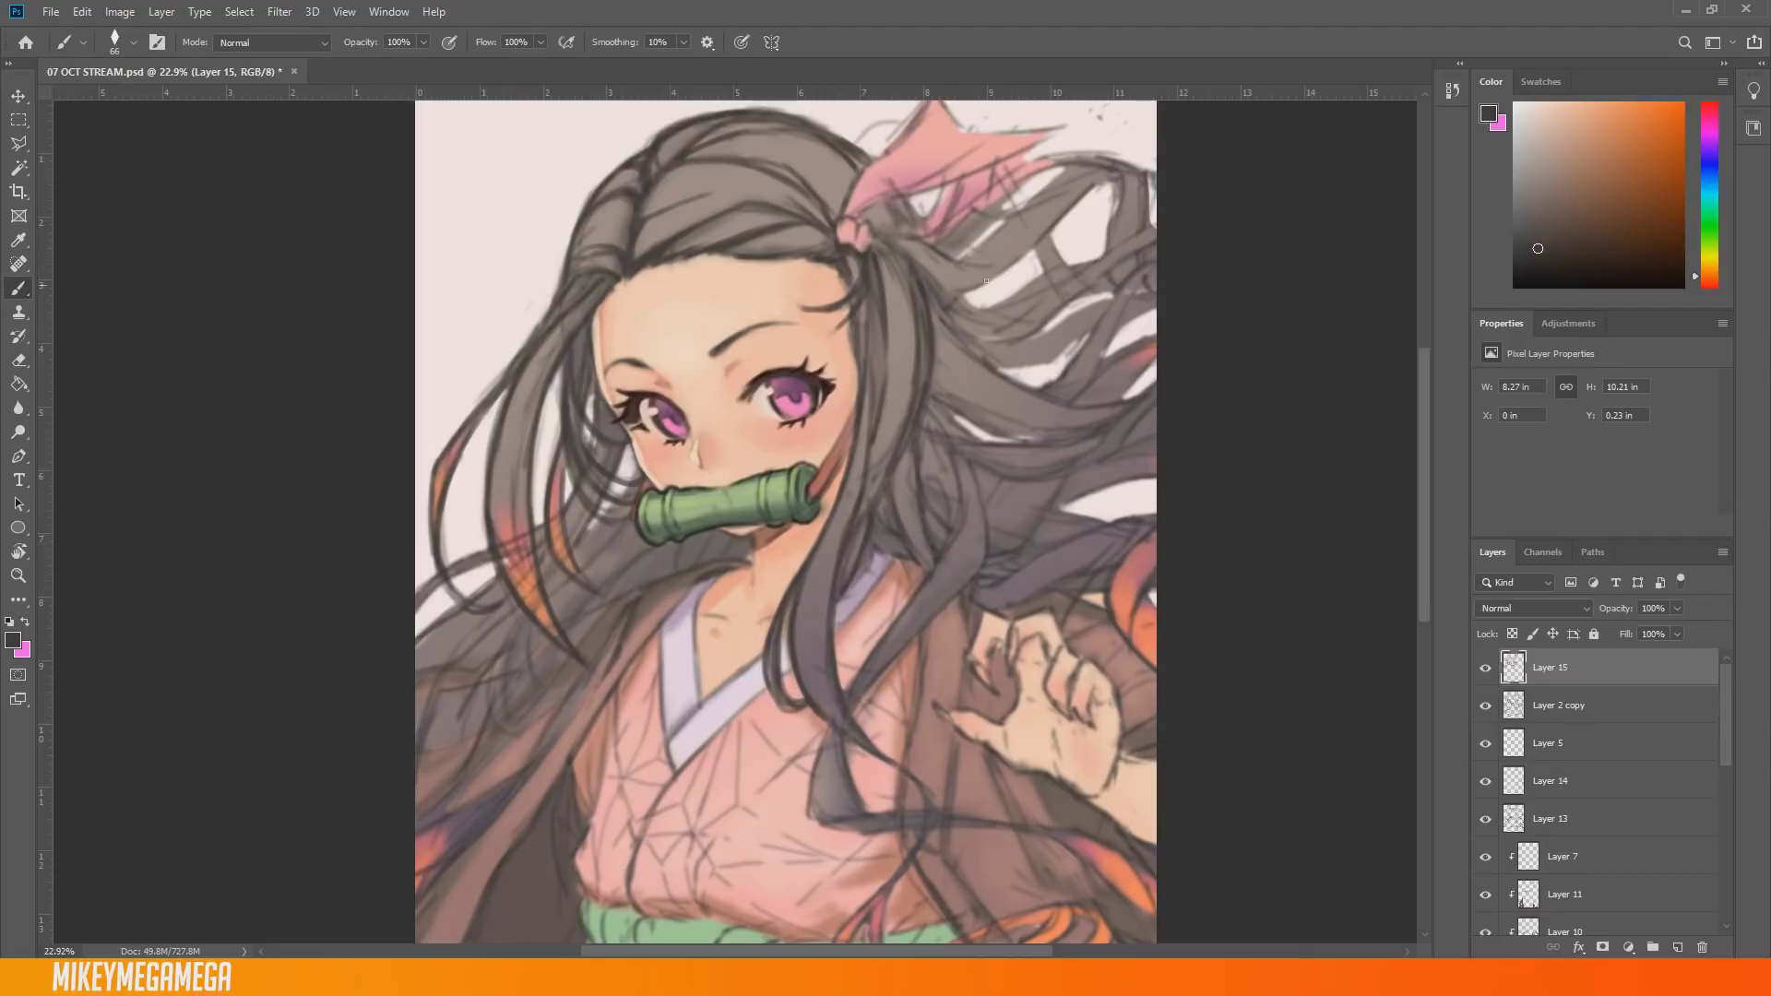
# Step: Outline the lower lock over the chest and the wind-blown strands streaming out behind the head
pyautogui.scroll(-3, 953, 533)
pyautogui.moveTo(922, 471)
pyautogui.mouseDown()
pyautogui.moveTo(847, 578)
pyautogui.moveTo(811, 711)
pyautogui.mouseUp()
pyautogui.moveTo(843, 628)
pyautogui.mouseDown()
pyautogui.moveTo(866, 700)
pyautogui.moveTo(973, 465)
pyautogui.moveTo(976, 378)
pyautogui.moveTo(1089, 342)
pyautogui.mouseUp()
pyautogui.moveTo(932, 291); pyautogui.dragTo(1091, 330)
pyautogui.moveTo(945, 300)
pyautogui.mouseDown()
pyautogui.moveTo(1056, 332)
pyautogui.moveTo(1136, 298)
pyautogui.mouseUp()
pyautogui.moveTo(941, 214)
pyautogui.mouseDown()
pyautogui.moveTo(1119, 293)
pyautogui.moveTo(1153, 232)
pyautogui.mouseUp()
pyautogui.moveTo(1118, 289); pyautogui.dragTo(1154, 251)
pyautogui.moveTo(1070, 369)
pyautogui.mouseDown()
pyautogui.moveTo(1155, 294)
pyautogui.moveTo(1155, 323)
pyautogui.mouseUp()
pyautogui.moveTo(1054, 396); pyautogui.dragTo(1153, 371)
# Step: Reinforce the wind-blown strands behind the ribbon and above the raised hand with more dark contour lines
pyautogui.scroll(3, 999, 418)
pyautogui.moveTo(1000, 418)
pyautogui.mouseDown()
pyautogui.moveTo(1046, 412)
pyautogui.moveTo(1148, 315)
pyautogui.mouseUp()
pyautogui.moveTo(964, 391); pyautogui.dragTo(1152, 314)
pyautogui.moveTo(1020, 393); pyautogui.dragTo(1115, 339)
pyautogui.moveTo(959, 362)
pyautogui.mouseDown()
pyautogui.moveTo(1040, 347)
pyautogui.moveTo(1154, 276)
pyautogui.moveTo(1114, 226)
pyautogui.mouseUp()
pyautogui.moveTo(884, 306)
pyautogui.mouseDown()
pyautogui.moveTo(993, 287)
pyautogui.moveTo(1078, 217)
pyautogui.mouseUp()
pyautogui.moveTo(934, 290); pyautogui.dragTo(1130, 219)
pyautogui.moveTo(1033, 332); pyautogui.dragTo(1070, 284)
pyautogui.moveTo(979, 633)
pyautogui.mouseDown()
pyautogui.moveTo(1150, 560)
pyautogui.moveTo(1093, 560)
pyautogui.mouseUp()
# Step: Pick a dark mauve-pink and outline the hair ribbon's knot, folds and pointed ends
pyautogui.scroll(1, 1291, 471)
pyautogui.click(1708, 135)
pyautogui.click(1602, 199)
pyautogui.click(1709, 127)
pyautogui.click(1610, 213)
pyautogui.click(1709, 120)
pyautogui.click(1589, 155)
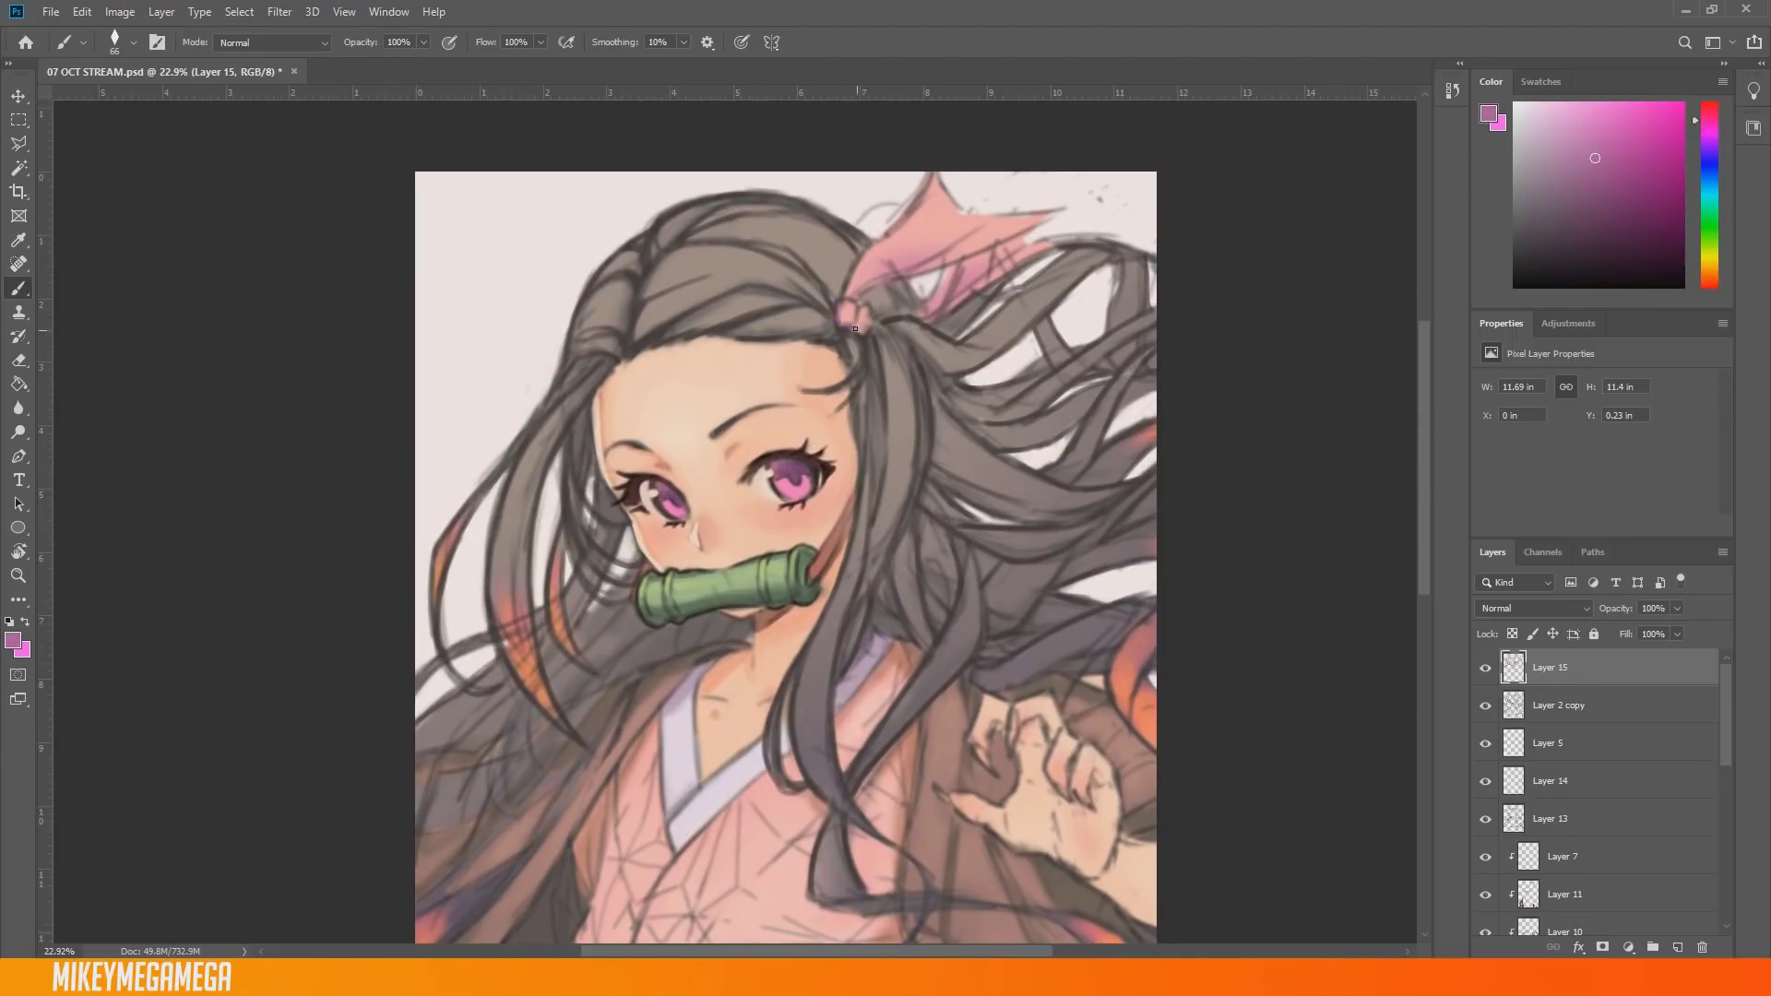
pyautogui.click(1584, 213)
pyautogui.moveTo(857, 304)
pyautogui.mouseDown()
pyautogui.moveTo(994, 241)
pyautogui.moveTo(931, 174)
pyautogui.moveTo(961, 216)
pyautogui.mouseUp()
pyautogui.moveTo(960, 216)
pyautogui.mouseDown()
pyautogui.moveTo(1049, 210)
pyautogui.moveTo(999, 244)
pyautogui.mouseUp()
pyautogui.moveTo(950, 266); pyautogui.dragTo(922, 315)
pyautogui.moveTo(1022, 232); pyautogui.dragTo(1052, 245)
pyautogui.moveTo(890, 310); pyautogui.dragTo(876, 318)
# Step: Set the brush to 97 px and blend the hair ribbon's shading with sampled pink tones
pyautogui.keyDown('alt'); pyautogui.click(941, 202); pyautogui.keyUp('alt')
pyautogui.rightClick(941, 202)
pyautogui.click(998, 242)
pyautogui.keyDown('alt'); pyautogui.click(893, 233); pyautogui.keyUp('alt')
pyautogui.moveTo(931, 187); pyautogui.dragTo(899, 226)
pyautogui.keyDown('alt'); pyautogui.click(930, 213); pyautogui.keyUp('alt')
pyautogui.moveTo(1006, 221); pyautogui.dragTo(922, 261)
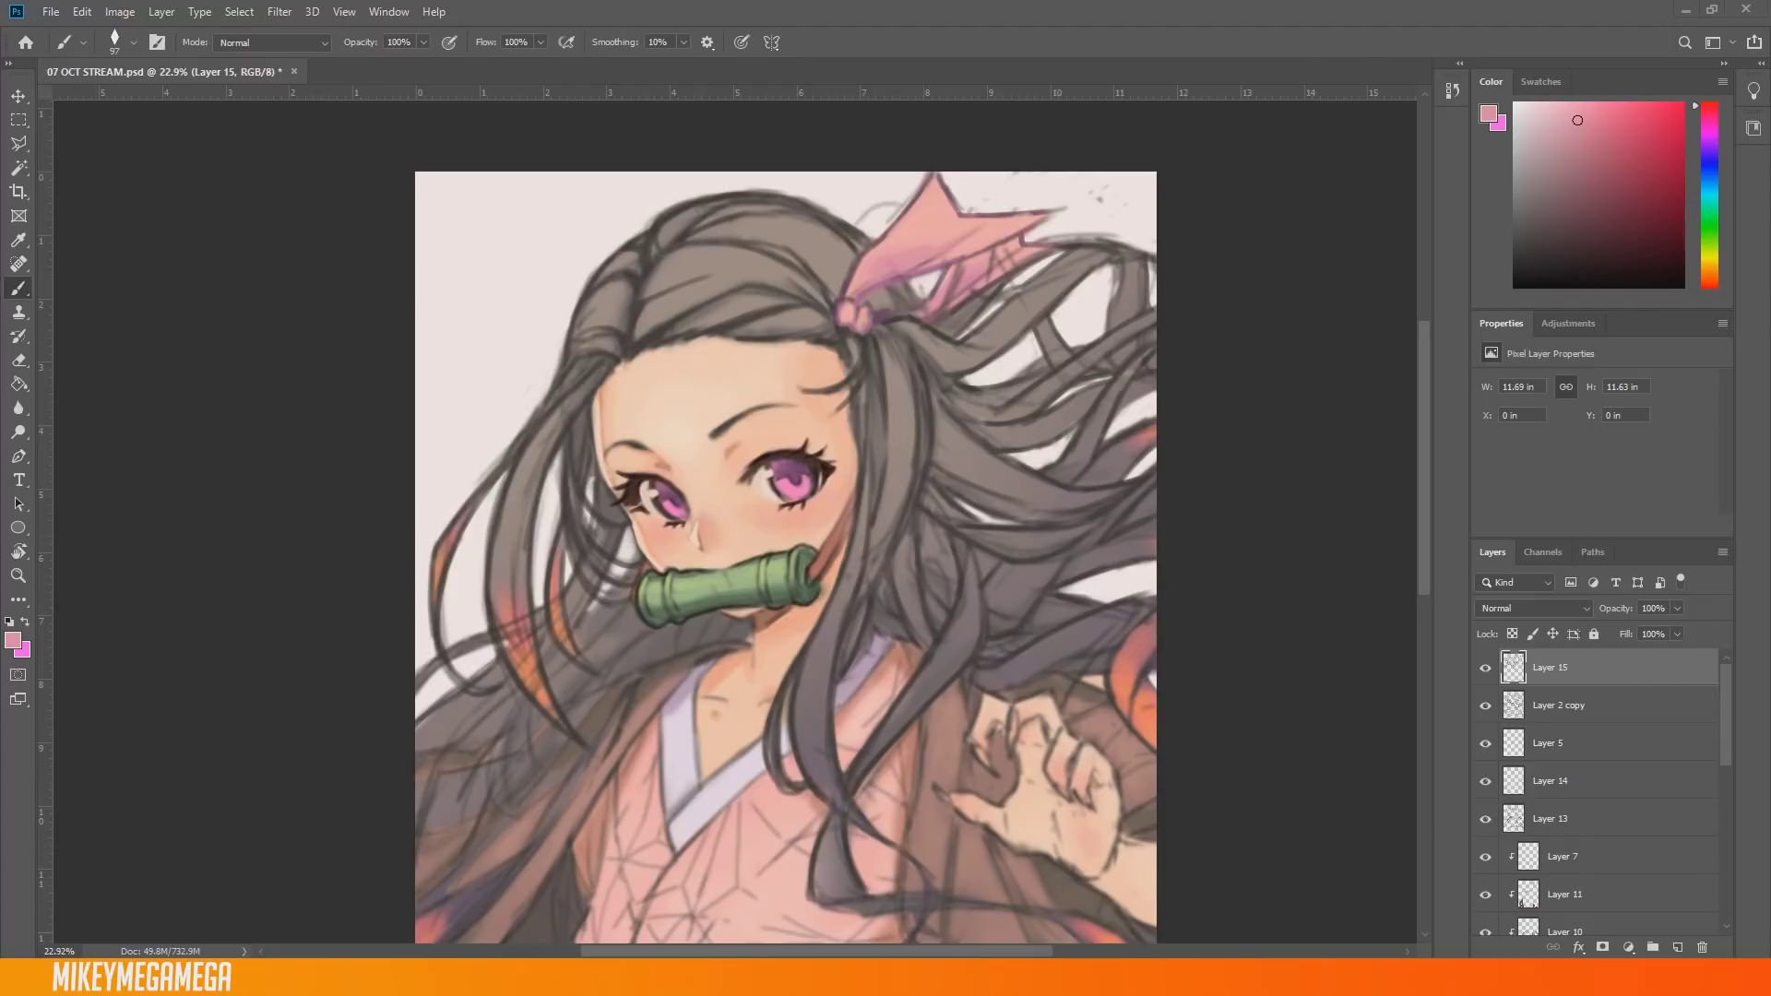
# Step: Blend the folds and trailing ends of the hair ribbon with sampled pink and mauve tones
pyautogui.keyDown('alt'); pyautogui.click(887, 266); pyautogui.keyUp('alt')
pyautogui.moveTo(858, 297)
pyautogui.mouseDown()
pyautogui.moveTo(973, 239)
pyautogui.moveTo(982, 288)
pyautogui.moveTo(1036, 251)
pyautogui.moveTo(936, 308)
pyautogui.mouseUp()
pyautogui.keyDown('alt'); pyautogui.click(893, 258); pyautogui.keyUp('alt')
pyautogui.keyDown('alt'); pyautogui.click(970, 269); pyautogui.keyUp('alt')
pyautogui.keyDown('alt'); pyautogui.click(992, 247); pyautogui.keyUp('alt')
pyautogui.keyDown('alt'); pyautogui.click(980, 273); pyautogui.keyUp('alt')
pyautogui.keyDown('alt'); pyautogui.click(950, 281); pyautogui.keyUp('alt')
pyautogui.keyDown('alt'); pyautogui.click(996, 246); pyautogui.keyUp('alt')
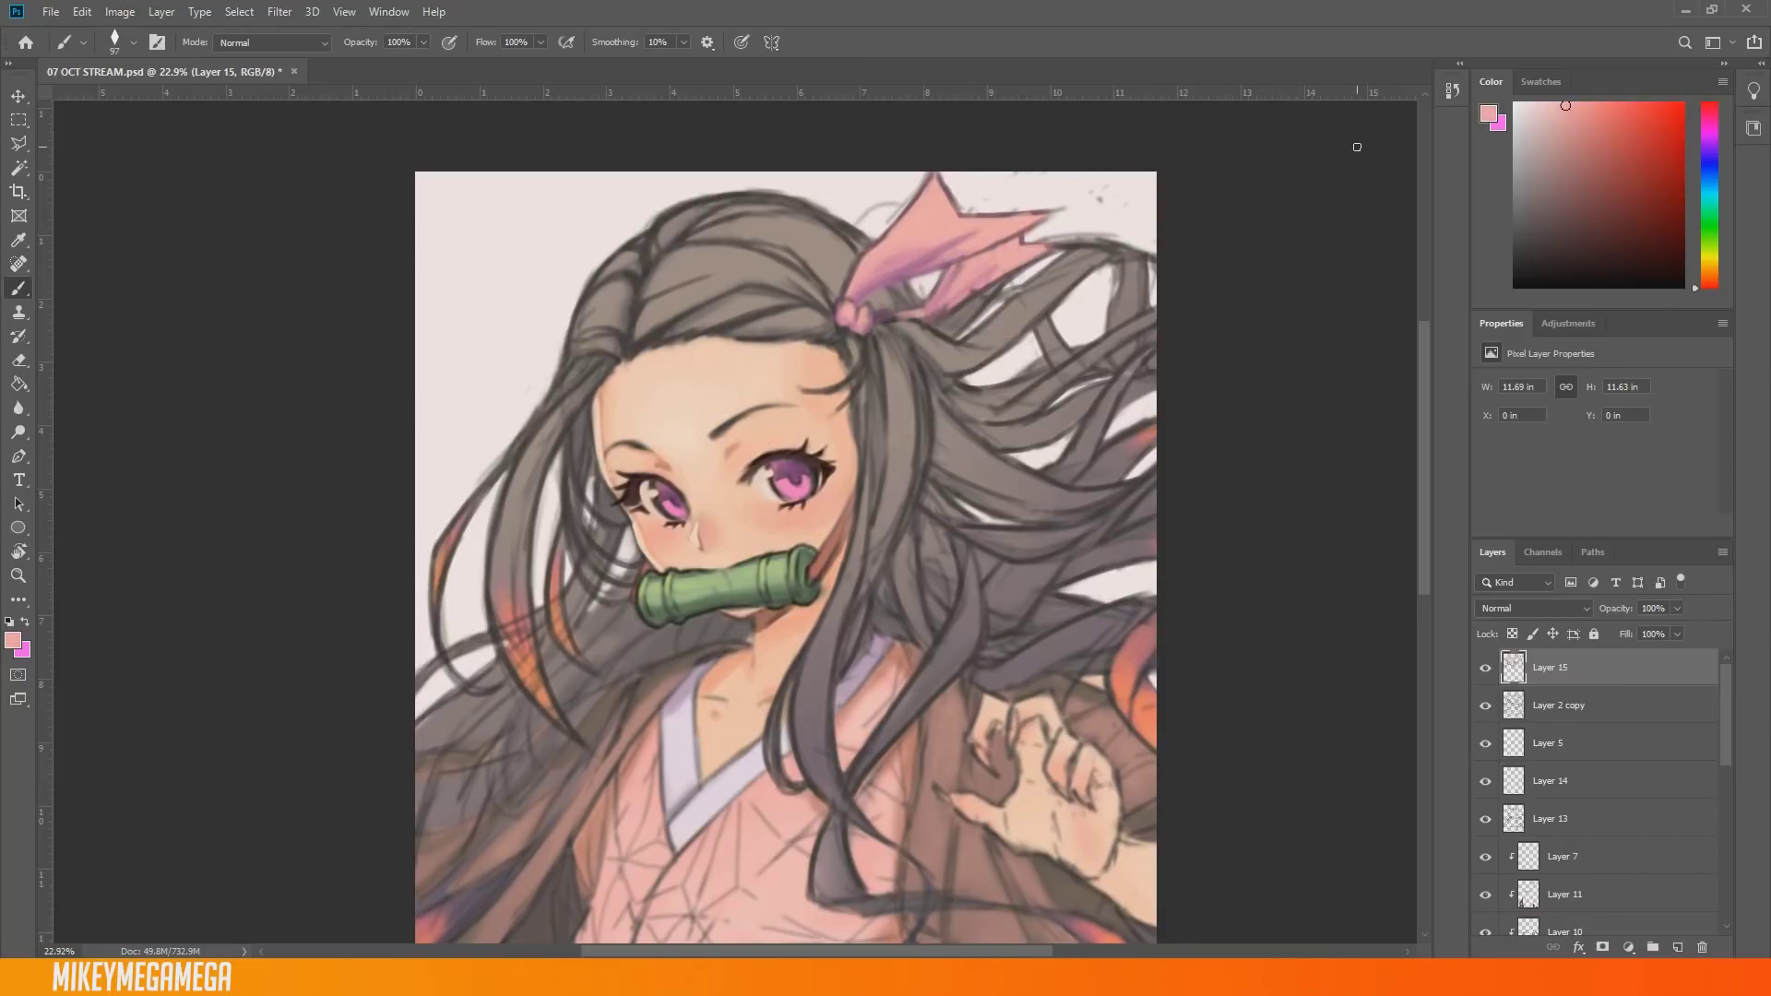
# Step: Pick a light warm tone and paint highlights on the crown, the side locks and the strands beside the face
pyautogui.click(1709, 275)
pyautogui.click(1548, 128)
pyautogui.moveTo(694, 252)
pyautogui.mouseDown()
pyautogui.moveTo(698, 292)
pyautogui.moveTo(679, 300)
pyautogui.moveTo(728, 221)
pyautogui.mouseUp()
pyautogui.moveTo(618, 261); pyautogui.dragTo(609, 268)
pyautogui.moveTo(602, 286); pyautogui.dragTo(597, 321)
pyautogui.moveTo(519, 466); pyautogui.dragTo(521, 516)
pyautogui.moveTo(504, 468)
pyautogui.mouseDown()
pyautogui.moveTo(483, 490)
pyautogui.moveTo(567, 532)
pyautogui.mouseUp()
pyautogui.moveTo(863, 391); pyautogui.dragTo(866, 509)
pyautogui.moveTo(893, 401); pyautogui.dragTo(897, 451)
pyautogui.moveTo(914, 406); pyautogui.dragTo(915, 427)
# Step: Repaint the tips of the side locks beside the face with sampled orange and red tones, covering the sketch lines
pyautogui.keyDown('alt'); pyautogui.click(540, 697); pyautogui.keyUp('alt')
pyautogui.moveTo(551, 714); pyautogui.dragTo(518, 659)
pyautogui.keyDown('alt'); pyautogui.click(519, 624); pyautogui.keyUp('alt')
pyautogui.moveTo(517, 620)
pyautogui.mouseDown()
pyautogui.moveTo(508, 645)
pyautogui.moveTo(531, 643)
pyautogui.moveTo(515, 651)
pyautogui.mouseUp()
pyautogui.rightClick(504, 643)
pyautogui.keyDown('alt'); pyautogui.click(510, 646); pyautogui.keyUp('alt')
pyautogui.keyDown('alt'); pyautogui.click(512, 653); pyautogui.keyUp('alt')
pyautogui.keyDown('alt'); pyautogui.click(507, 638); pyautogui.keyUp('alt')
pyautogui.keyDown('alt'); pyautogui.click(508, 579); pyautogui.keyUp('alt')
pyautogui.moveTo(508, 581); pyautogui.dragTo(509, 583)
pyautogui.keyDown('alt'); pyautogui.click(499, 601); pyautogui.keyUp('alt')
pyautogui.keyDown('alt'); pyautogui.click(506, 570); pyautogui.keyUp('alt')
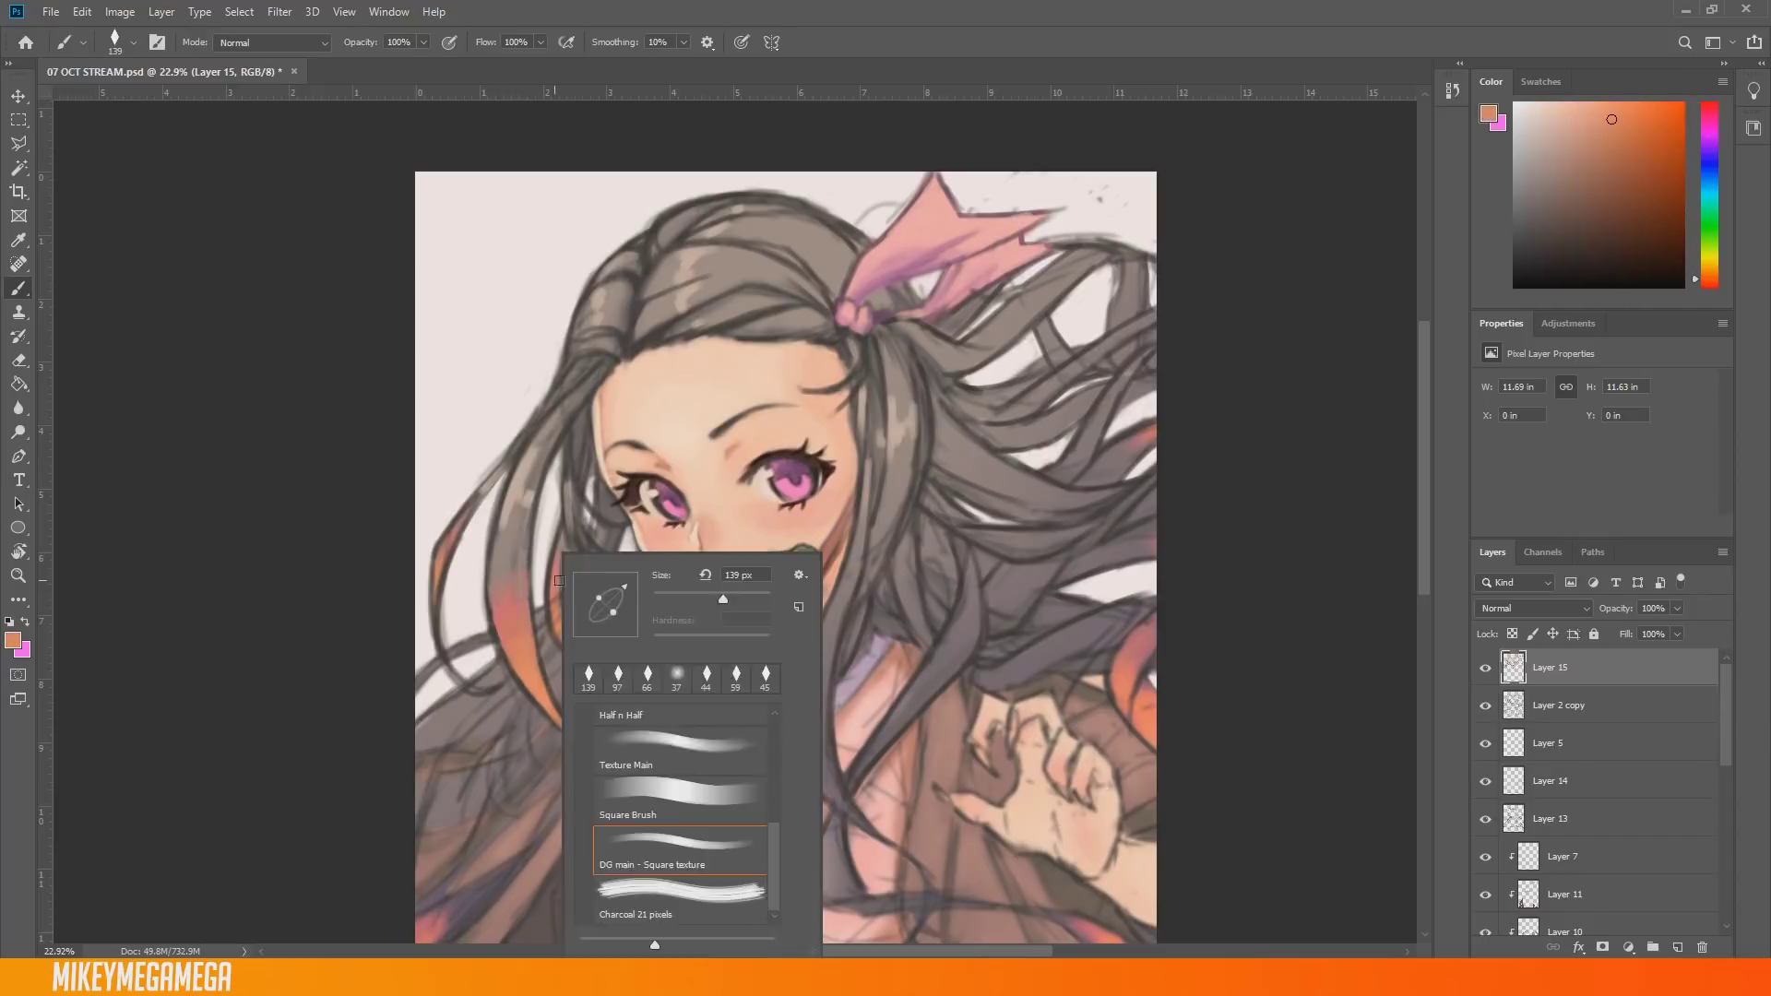
pyautogui.keyDown('alt'); pyautogui.click(487, 570); pyautogui.keyUp('alt')
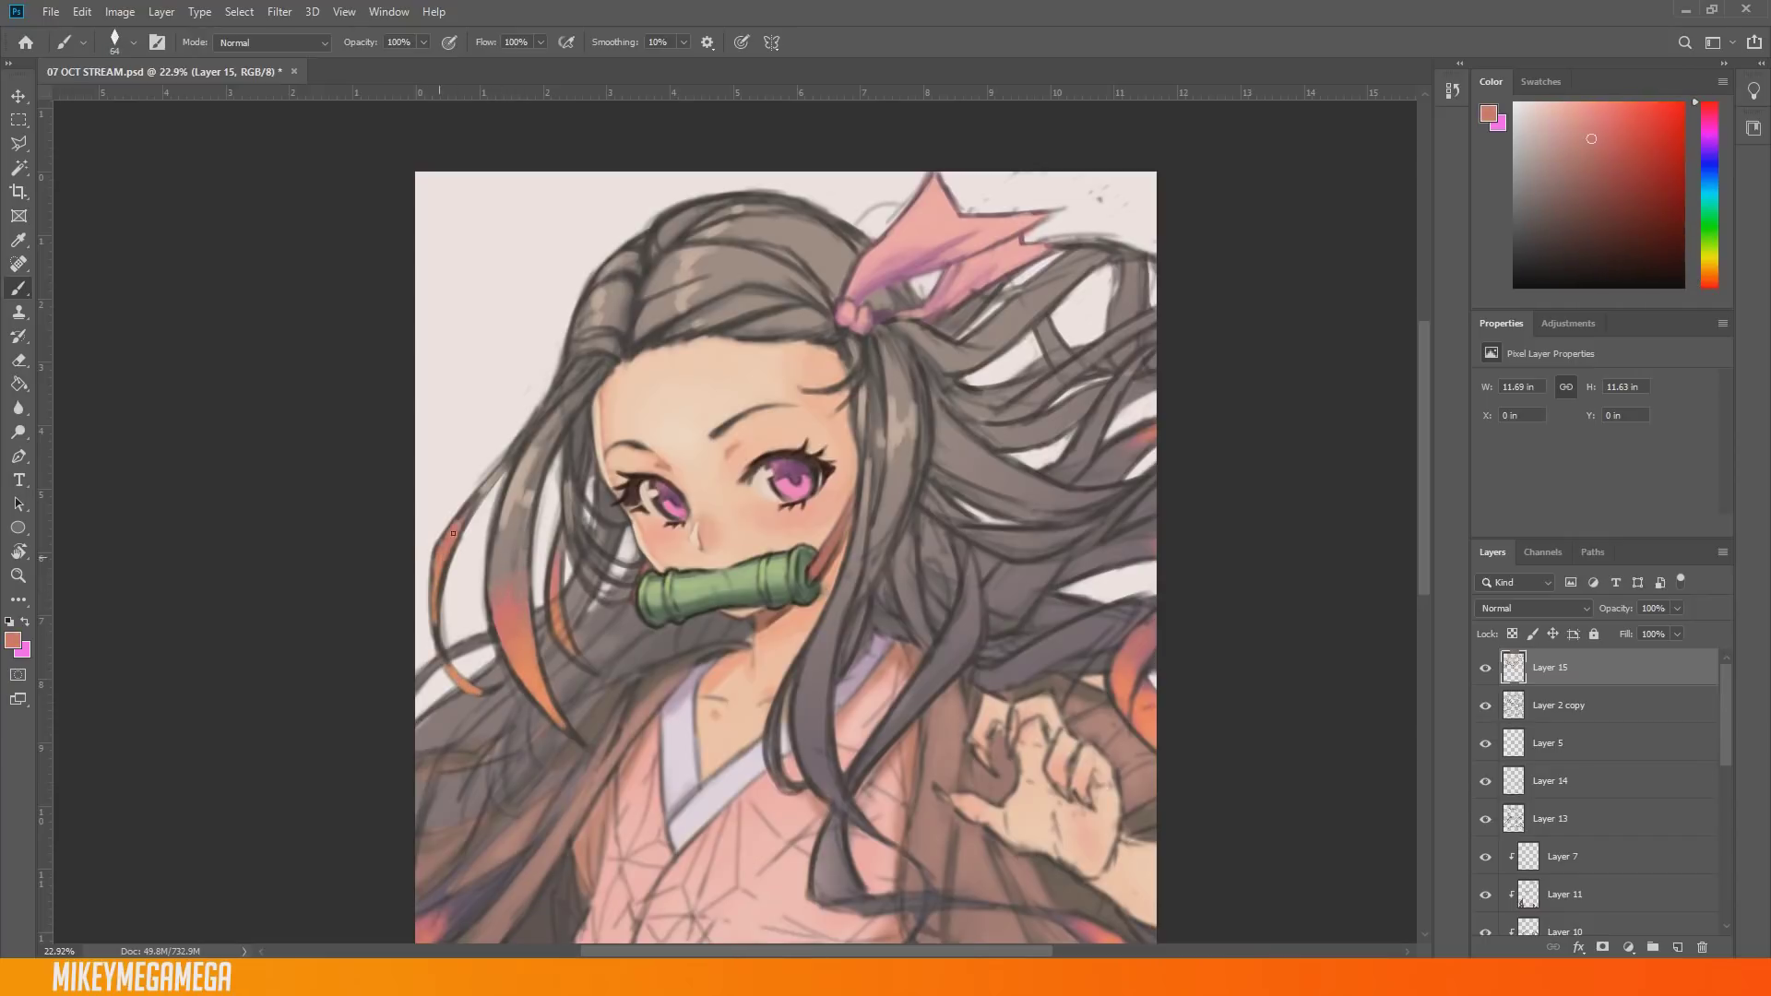
pyautogui.keyDown('alt'); pyautogui.click(546, 681); pyautogui.keyUp('alt')
pyautogui.keyDown('alt'); pyautogui.click(583, 559); pyautogui.keyUp('alt')
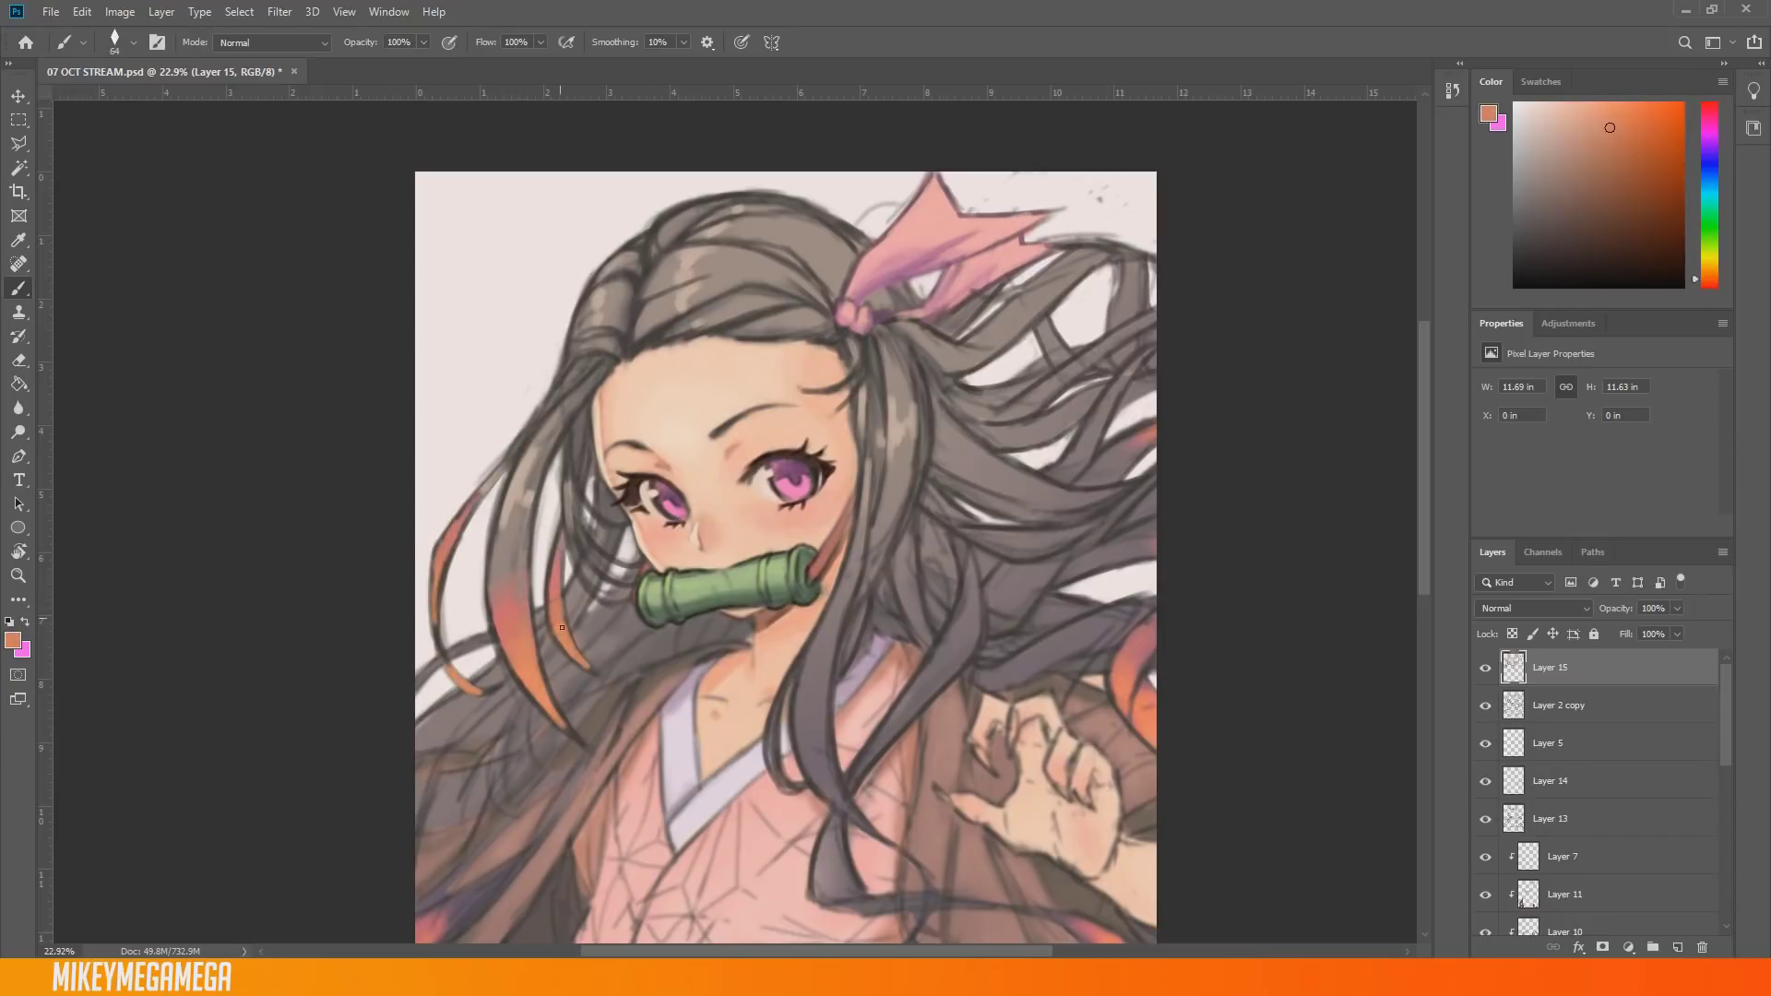
pyautogui.moveTo(616, 592); pyautogui.dragTo(595, 546)
pyautogui.keyDown('alt'); pyautogui.click(590, 539); pyautogui.keyUp('alt')
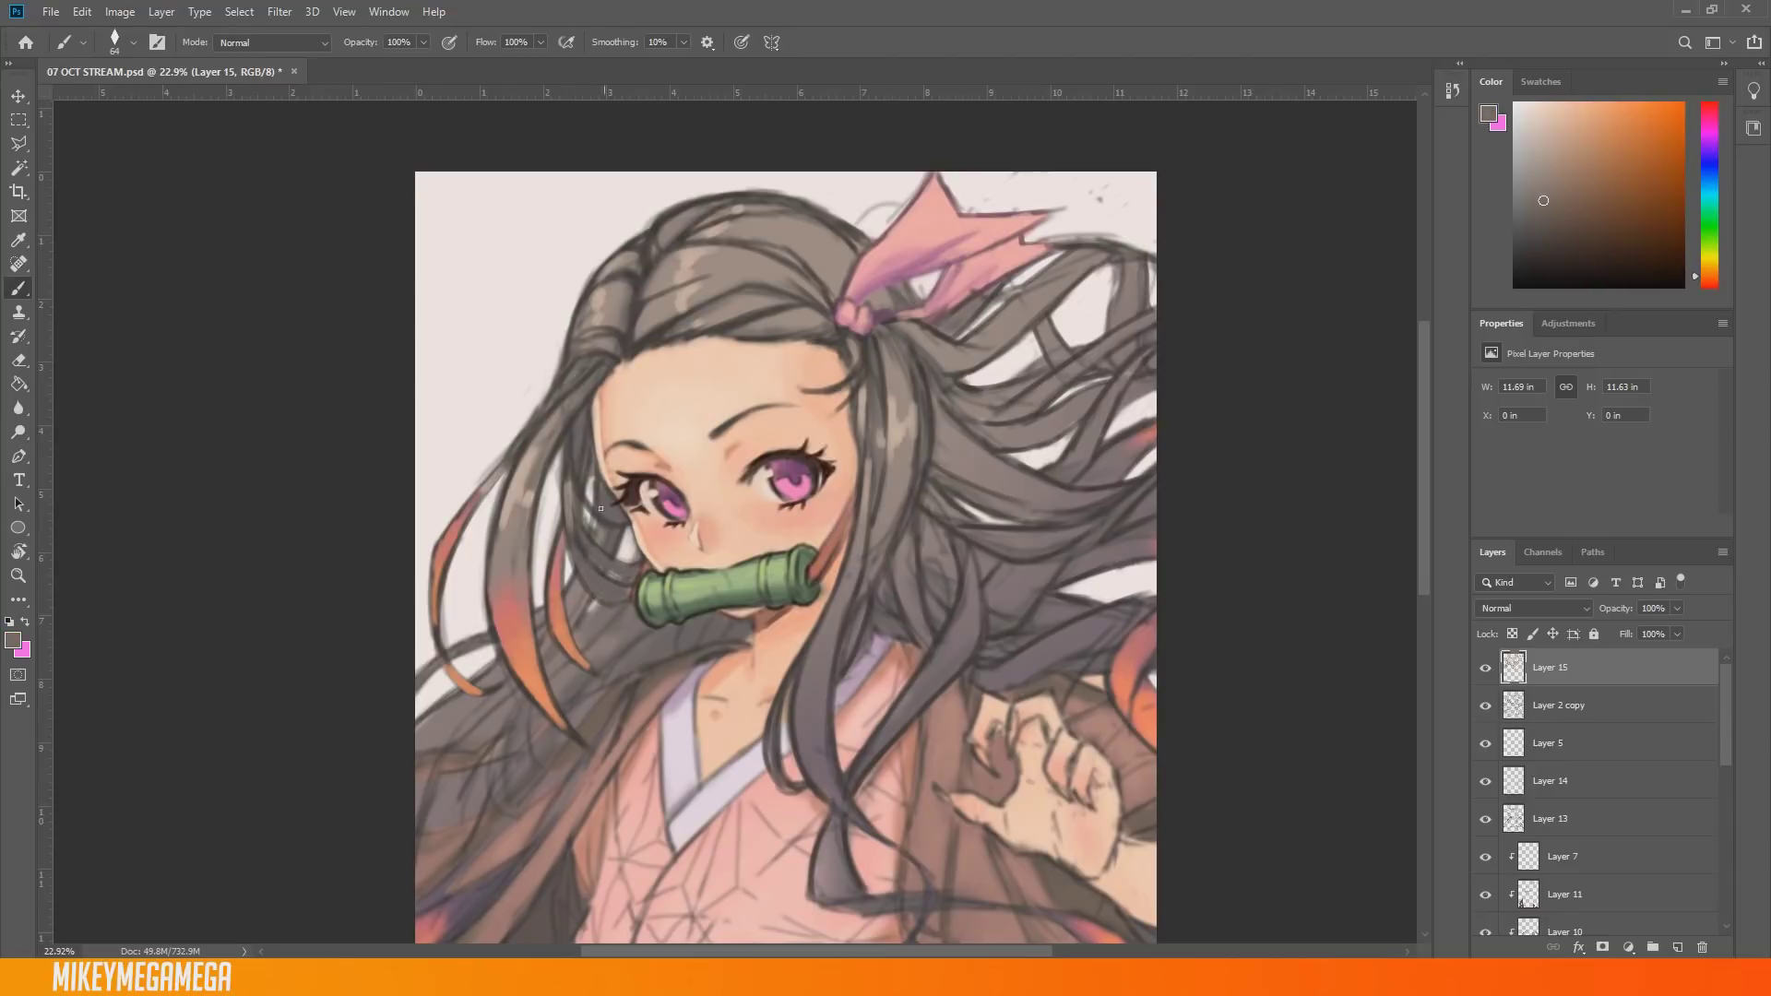
# Step: Blend the side locks and redefine the outermost lock's edge using sampled hair colours
pyautogui.keyDown('alt'); pyautogui.click(567, 463); pyautogui.keyUp('alt')
pyautogui.keyDown('alt'); pyautogui.click(530, 563); pyautogui.keyUp('alt')
pyautogui.keyDown('alt'); pyautogui.click(522, 687); pyautogui.keyUp('alt')
pyautogui.keyDown('alt'); pyautogui.click(447, 566); pyautogui.keyUp('alt')
pyautogui.moveTo(482, 479); pyautogui.dragTo(435, 557)
# Step: Pick a pale pink and add light touches to the eyes
pyautogui.scroll(2, 793, 855)
pyautogui.keyDown('alt'); pyautogui.click(809, 408); pyautogui.keyUp('alt')
pyautogui.click(1550, 102)
pyautogui.keyDown('alt'); pyautogui.click(657, 435); pyautogui.keyUp('alt')
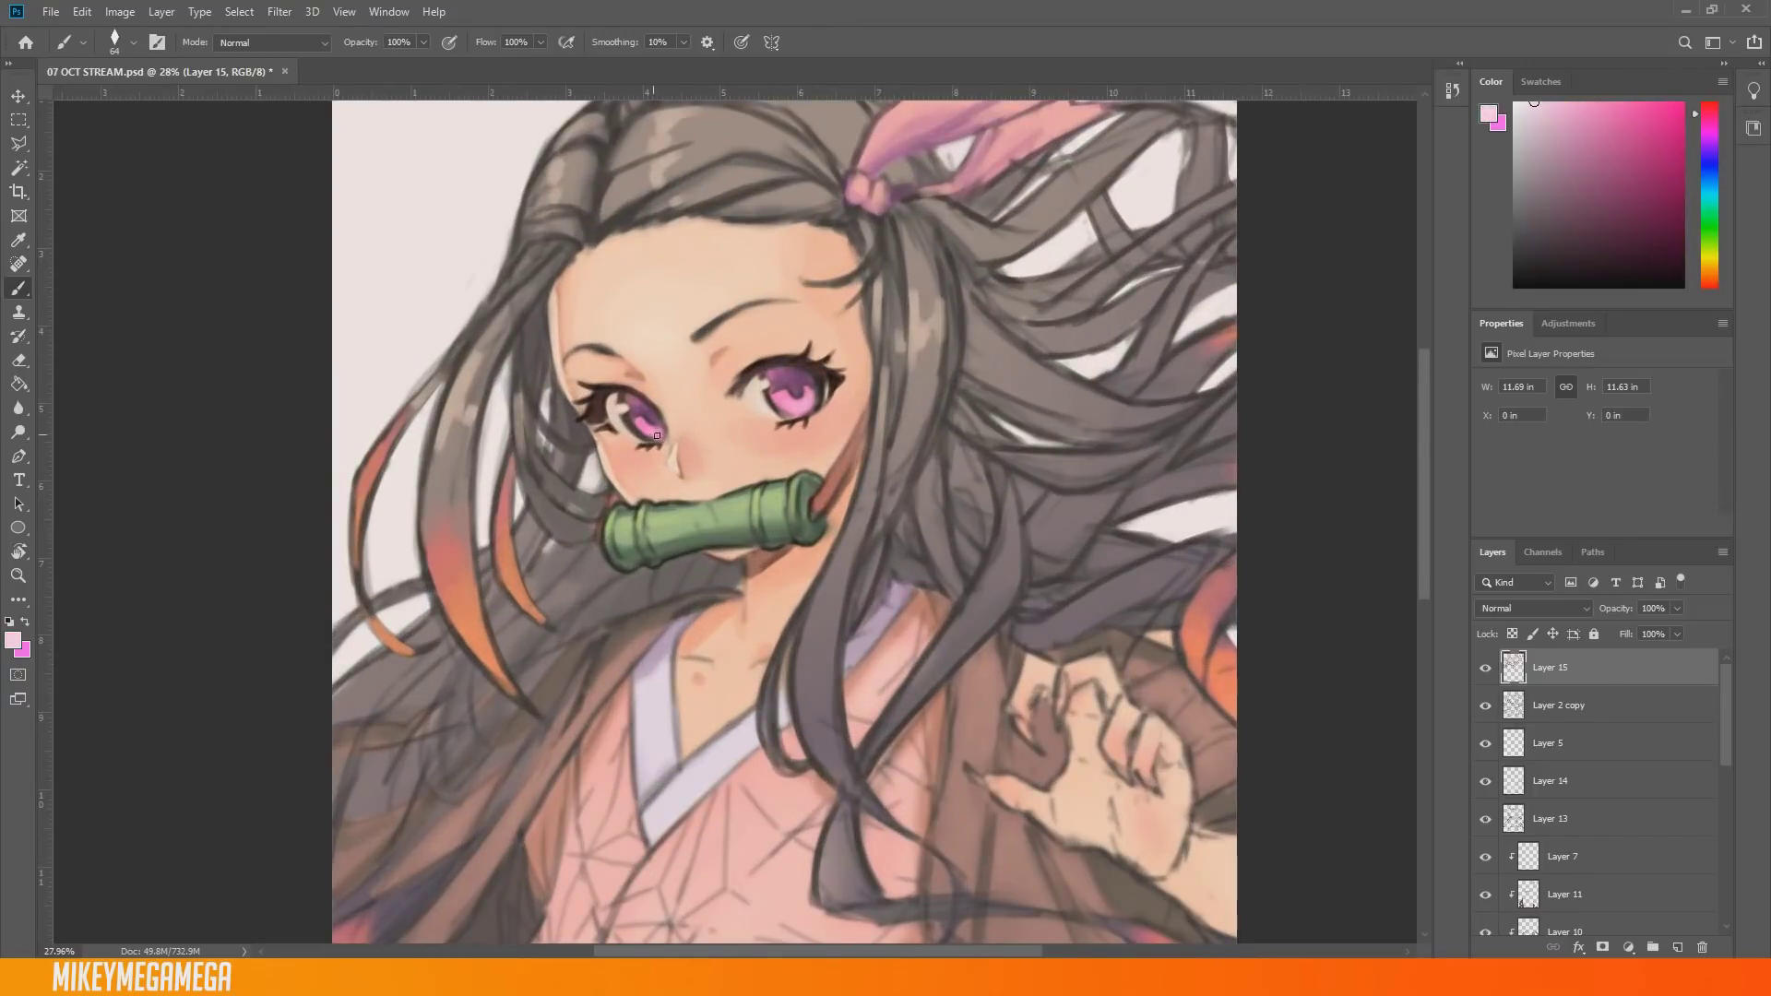
# Step: Clean up the kimono collar with a sampled grey-mauve edge and near-white highlights
pyautogui.scroll(-3, 808, 399)
pyautogui.scroll(3, 830, 378)
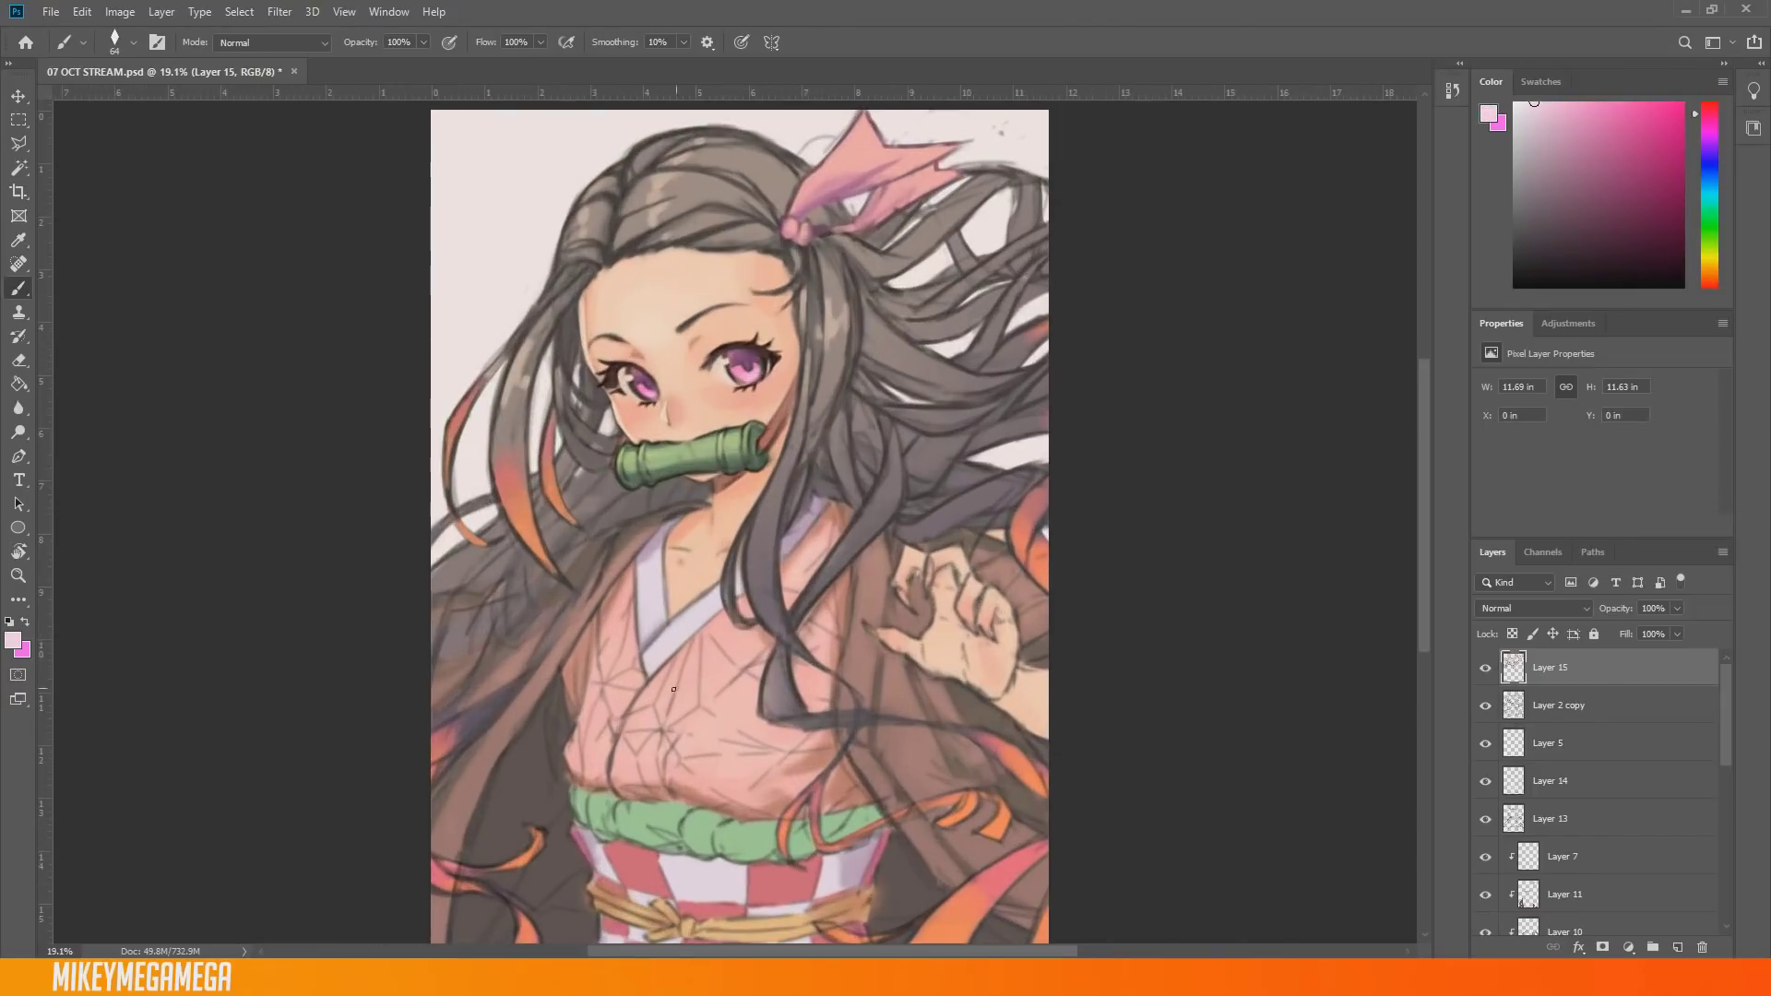
pyautogui.keyDown('alt'); pyautogui.click(853, 367); pyautogui.keyUp('alt')
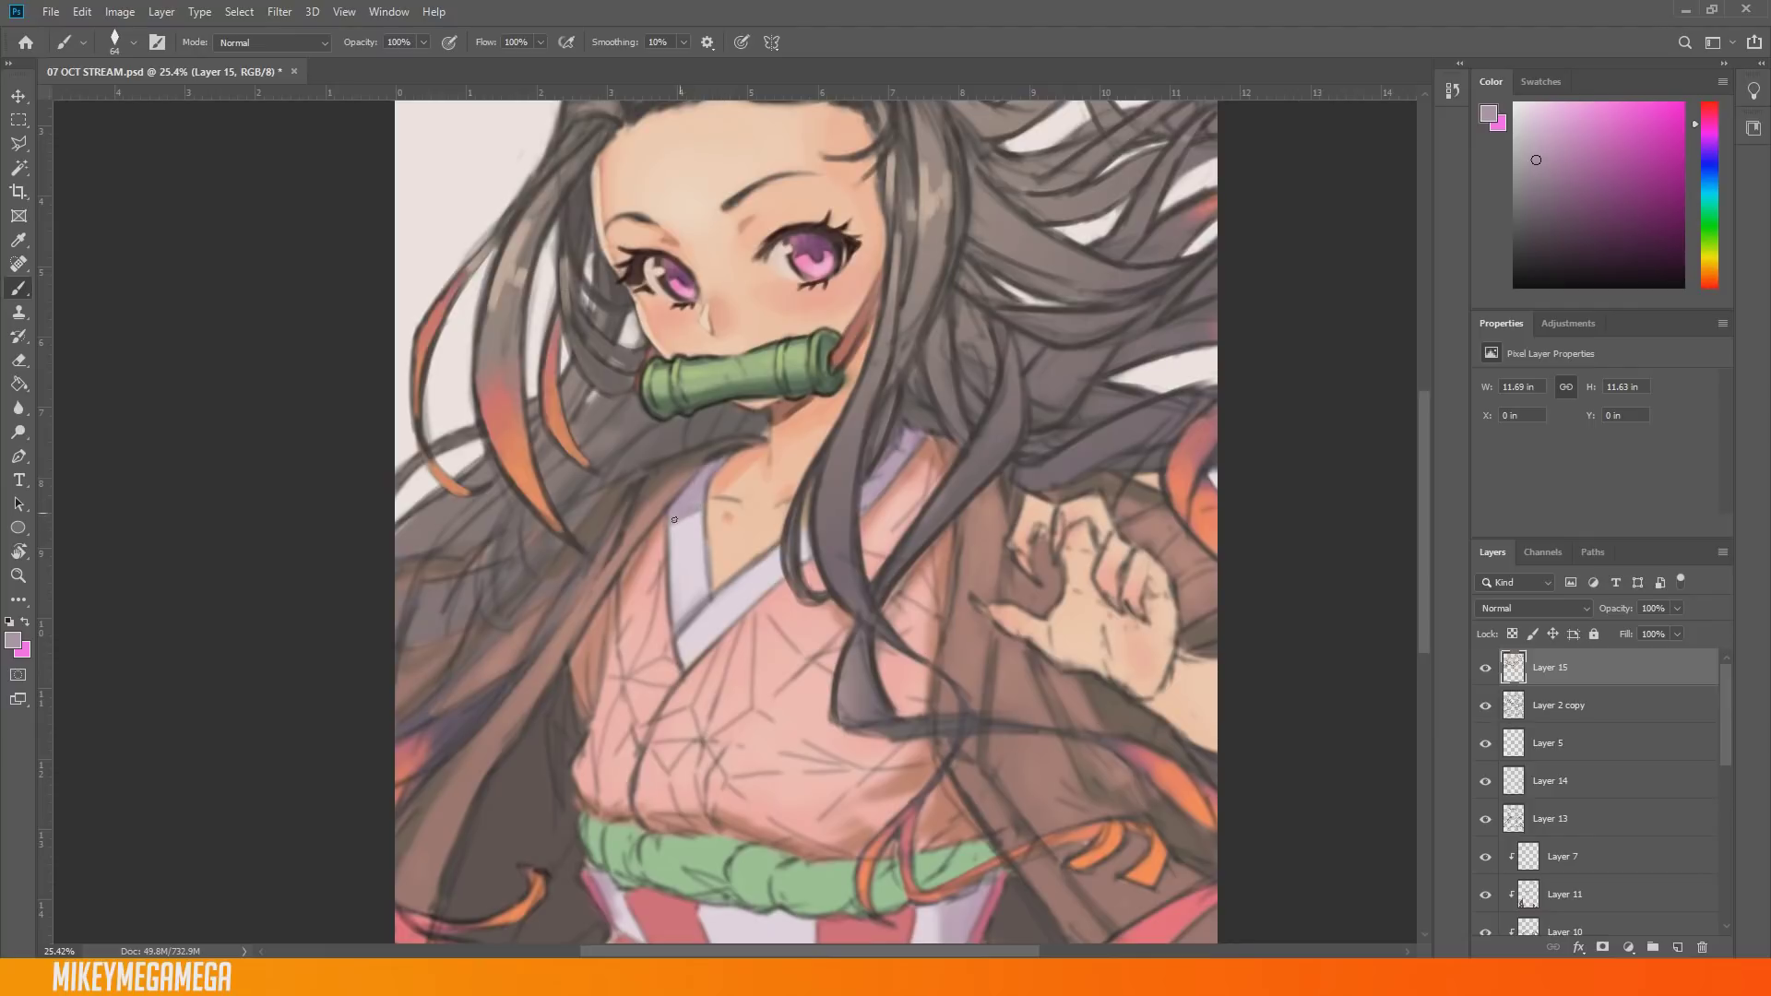
pyautogui.keyDown('alt'); pyautogui.click(696, 605); pyautogui.keyUp('alt')
pyautogui.click(1519, 105)
pyautogui.moveTo(685, 638); pyautogui.dragTo(699, 616)
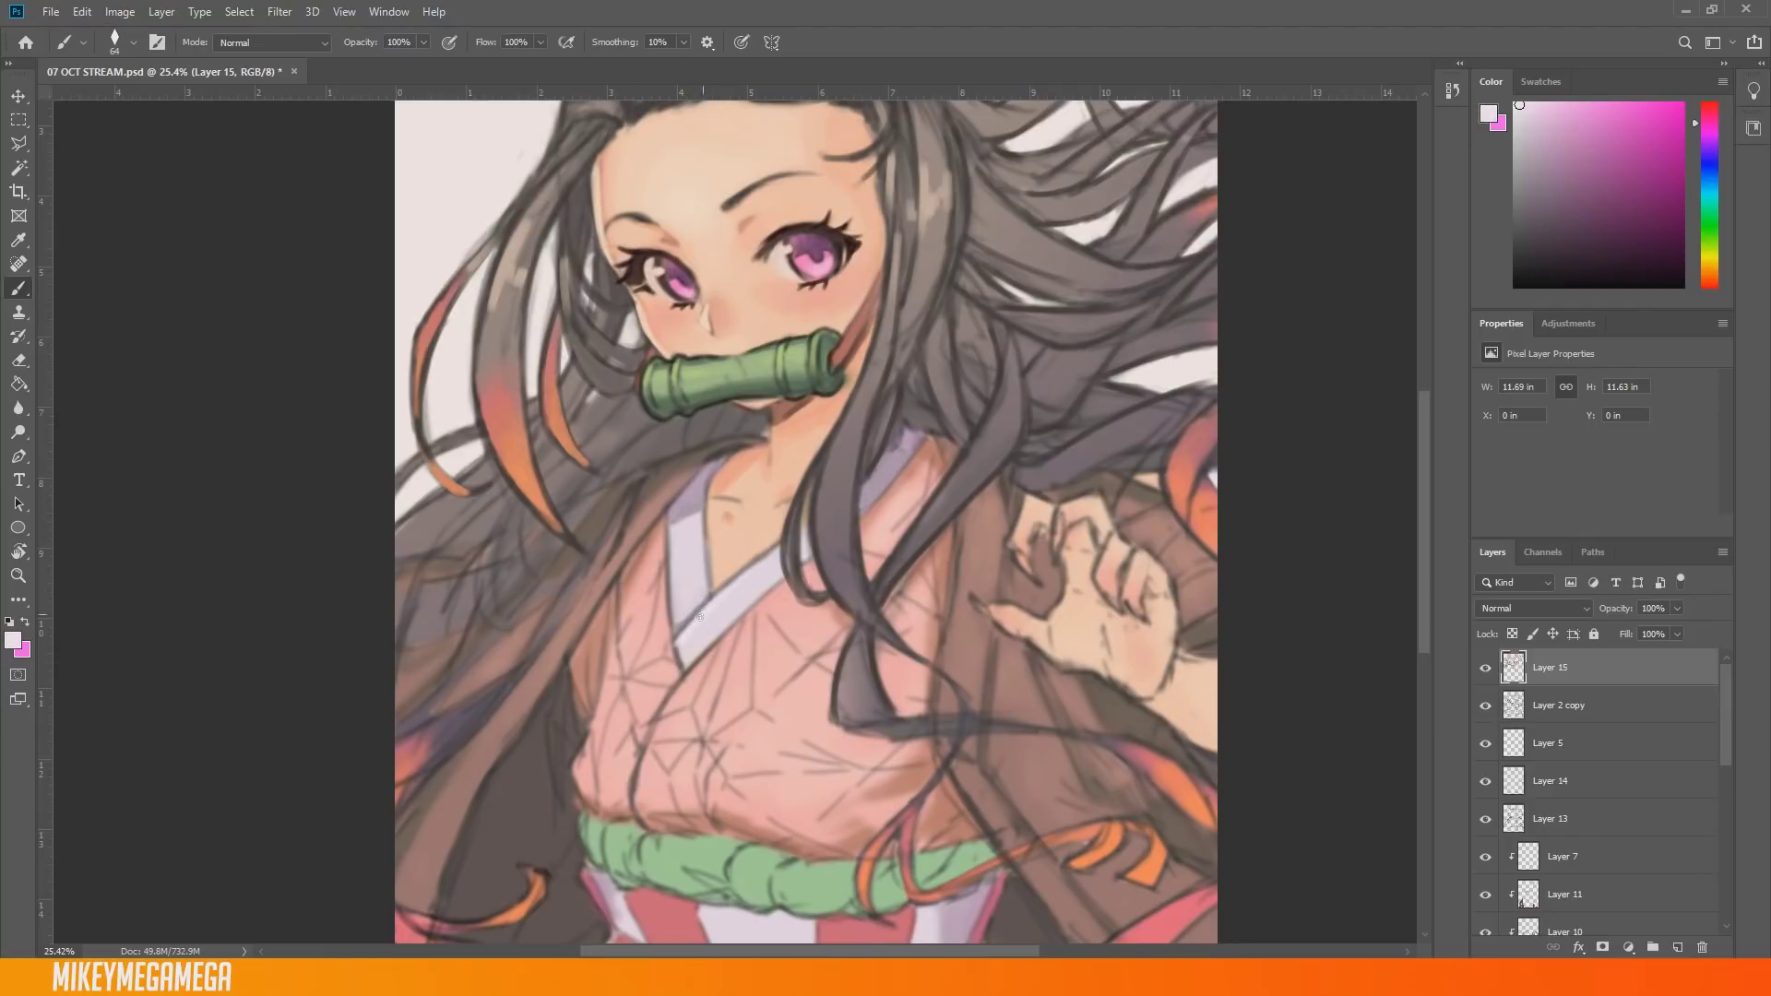
# Step: Shade the pink kimono along its lower hem and beside the hanging hair lock with a dusty mauve-pink
pyautogui.keyDown('alt'); pyautogui.click(647, 564); pyautogui.keyUp('alt')
pyautogui.rightClick(611, 630)
pyautogui.moveTo(604, 807)
pyautogui.mouseDown()
pyautogui.moveTo(808, 835)
pyautogui.moveTo(921, 756)
pyautogui.mouseUp()
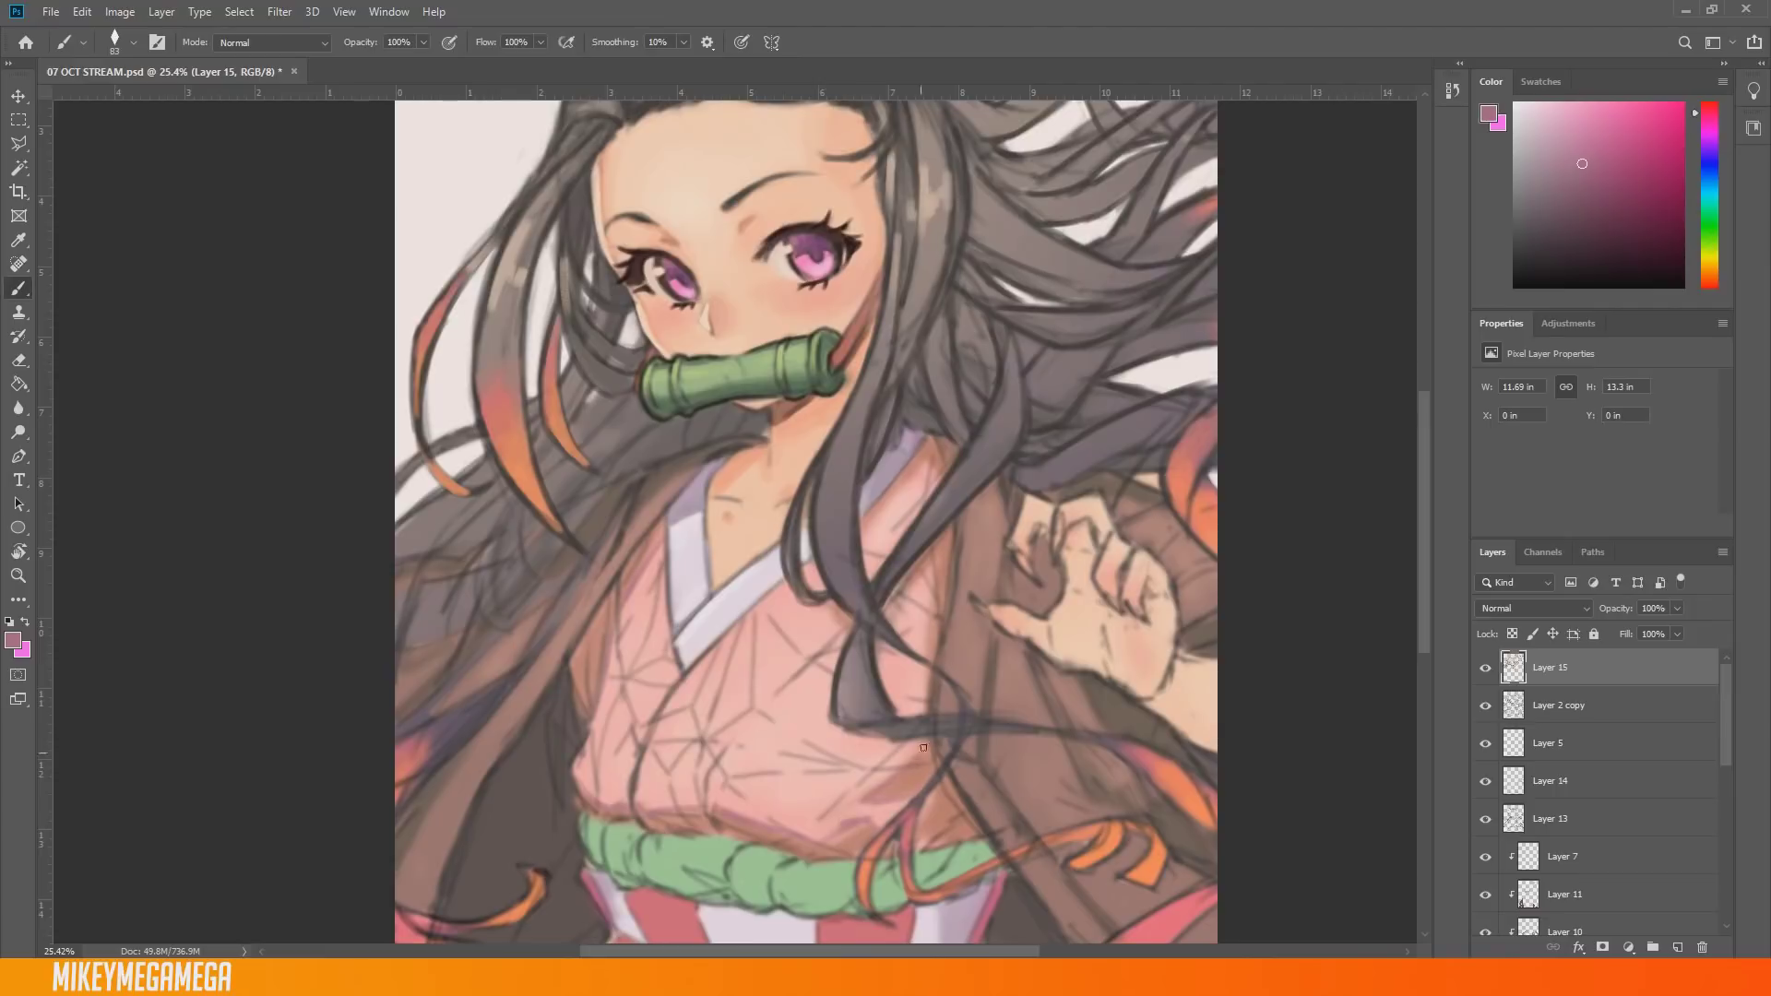
pyautogui.rightClick(742, 550)
pyautogui.click(845, 589)
pyautogui.moveTo(929, 644); pyautogui.dragTo(925, 606)
pyautogui.moveTo(874, 803)
pyautogui.mouseDown()
pyautogui.moveTo(848, 834)
pyautogui.moveTo(705, 831)
pyautogui.moveTo(940, 795)
pyautogui.moveTo(934, 838)
pyautogui.mouseUp()
# Step: Paint over the sketched pattern on the kimono panel beside the collar, adding mauve shading along its outer edge
pyautogui.scroll(-6, 938, 834)
pyautogui.scroll(8, 648, 667)
pyautogui.keyDown('alt'); pyautogui.click(618, 553); pyautogui.keyUp('alt')
pyautogui.moveTo(638, 475); pyautogui.dragTo(593, 683)
pyautogui.moveTo(586, 553); pyautogui.dragTo(553, 738)
pyautogui.keyDown('alt'); pyautogui.click(598, 529); pyautogui.keyUp('alt')
pyautogui.rightClick(598, 490)
pyautogui.click(705, 532)
pyautogui.click(599, 532)
pyautogui.keyDown('alt'); pyautogui.click(583, 544); pyautogui.keyUp('alt')
pyautogui.rightClick(583, 535)
pyautogui.click(581, 561)
pyautogui.keyDown('alt'); pyautogui.click(622, 659); pyautogui.keyUp('alt')
# Step: Enlarge the brush and cover the sketched pattern across the kimono's chest with smooth light pink
pyautogui.rightClick(726, 545)
pyautogui.click(716, 577)
pyautogui.keyDown('alt'); pyautogui.click(703, 570); pyautogui.keyUp('alt')
pyautogui.rightClick(769, 526)
pyautogui.click(940, 573)
pyautogui.moveTo(716, 577)
pyautogui.mouseDown()
pyautogui.moveTo(736, 541)
pyautogui.moveTo(640, 673)
pyautogui.moveTo(758, 724)
pyautogui.mouseUp()
pyautogui.moveTo(743, 645); pyautogui.dragTo(769, 627)
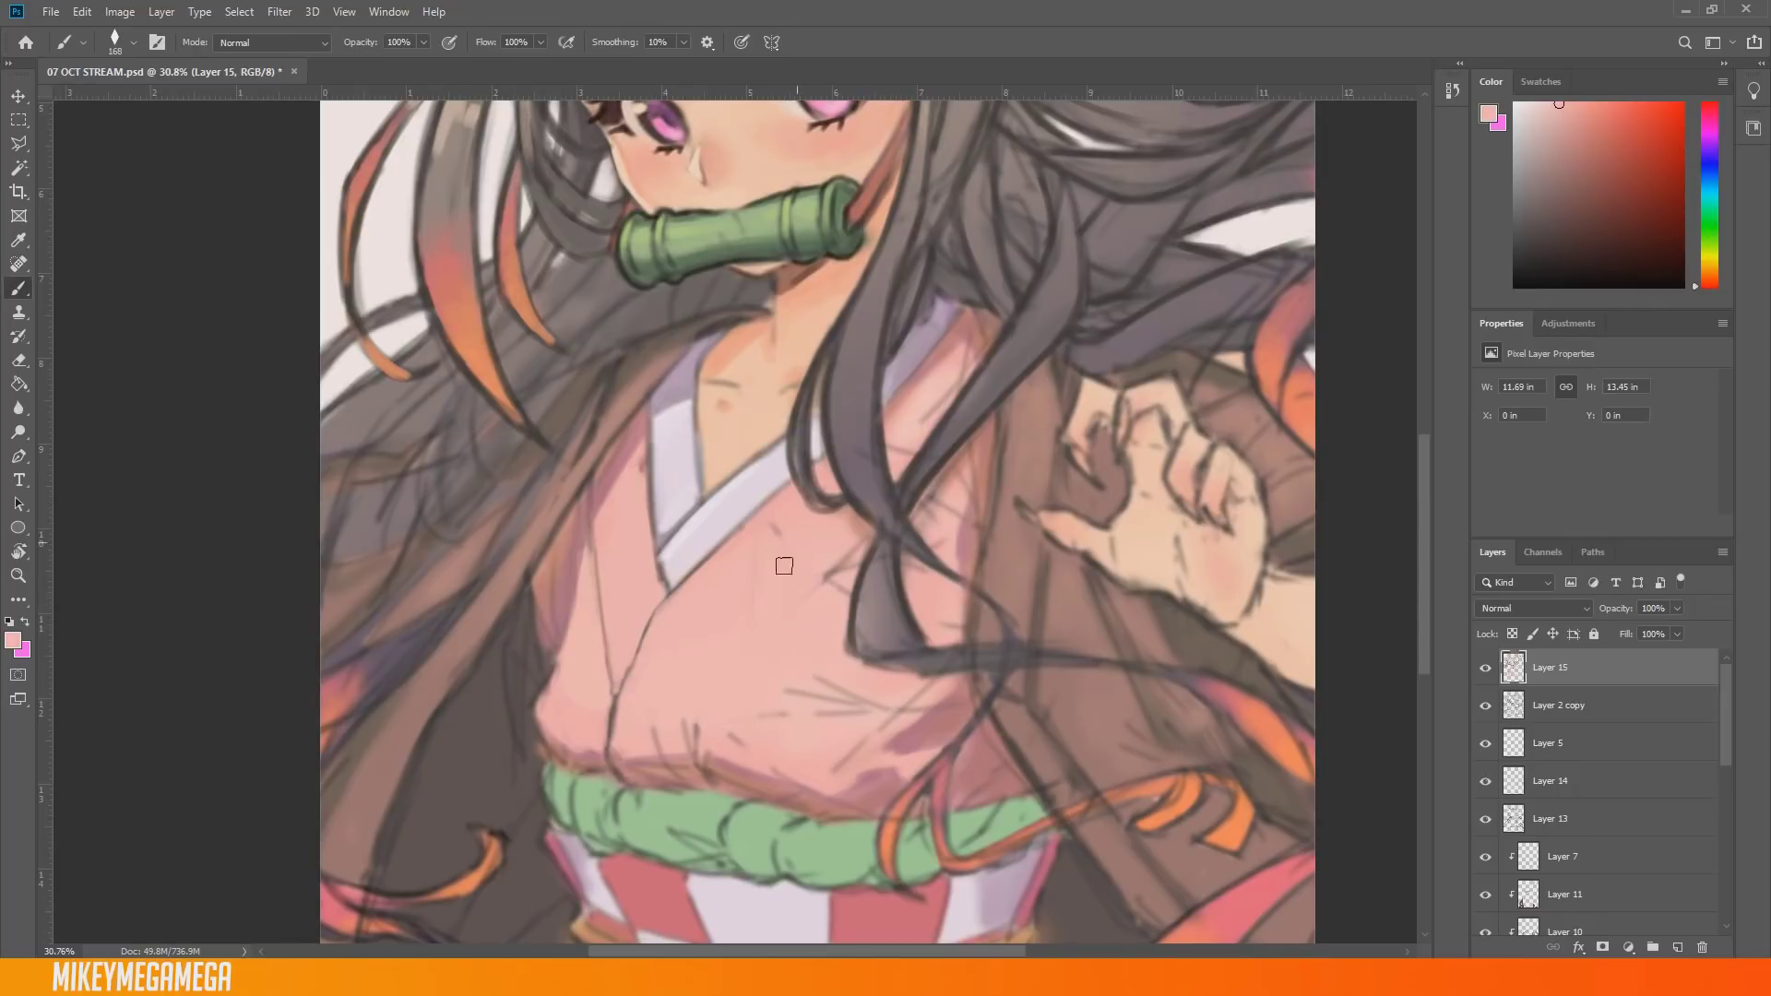
pyautogui.rightClick(782, 706)
pyautogui.click(771, 633)
# Step: Paint over the kimono section beyond the hanging hair locks with sampled pink and mauve shading
pyautogui.rightClick(989, 448)
pyautogui.rightClick(959, 503)
pyautogui.click(1076, 550)
pyautogui.click(938, 500)
pyautogui.moveTo(931, 498)
pyautogui.mouseDown()
pyautogui.moveTo(941, 546)
pyautogui.moveTo(963, 456)
pyautogui.mouseUp()
pyautogui.keyDown('alt'); pyautogui.click(950, 525); pyautogui.keyUp('alt')
pyautogui.moveTo(961, 360)
pyautogui.mouseDown()
pyautogui.moveTo(912, 457)
pyautogui.moveTo(948, 484)
pyautogui.mouseUp()
pyautogui.moveTo(918, 503); pyautogui.dragTo(921, 591)
pyautogui.keyDown('alt'); pyautogui.click(931, 554); pyautogui.keyUp('alt')
# Step: Smooth the lower chest of the kimono and define the shadow along the hem above the green belt
pyautogui.keyDown('alt'); pyautogui.click(804, 702); pyautogui.keyUp('alt')
pyautogui.rightClick(811, 702)
pyautogui.click(950, 598)
pyautogui.click(657, 739)
pyautogui.moveTo(657, 739)
pyautogui.mouseDown()
pyautogui.moveTo(806, 773)
pyautogui.moveTo(930, 752)
pyautogui.mouseUp()
pyautogui.moveTo(1091, 570); pyautogui.dragTo(1076, 559)
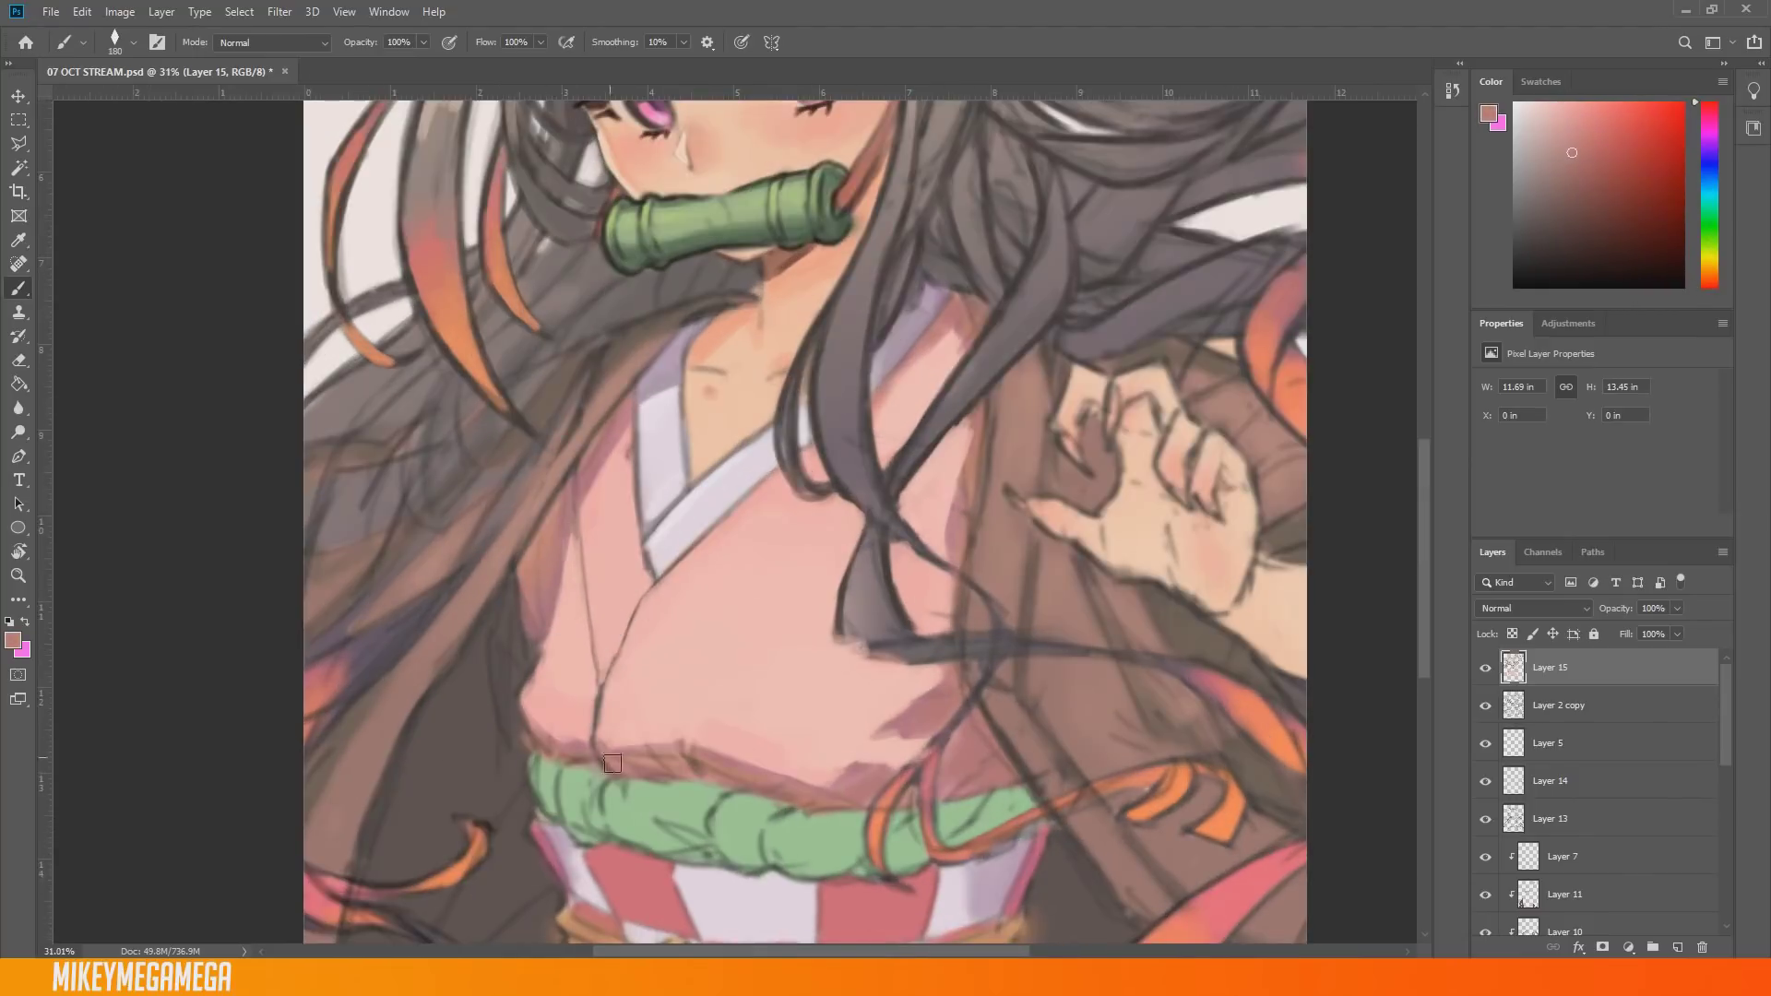
pyautogui.scroll(-1, 682, 810)
# Step: Pick a dark brownish red, add a new layer in Multiply mode and set the brush to 25 px
pyautogui.click(1554, 195)
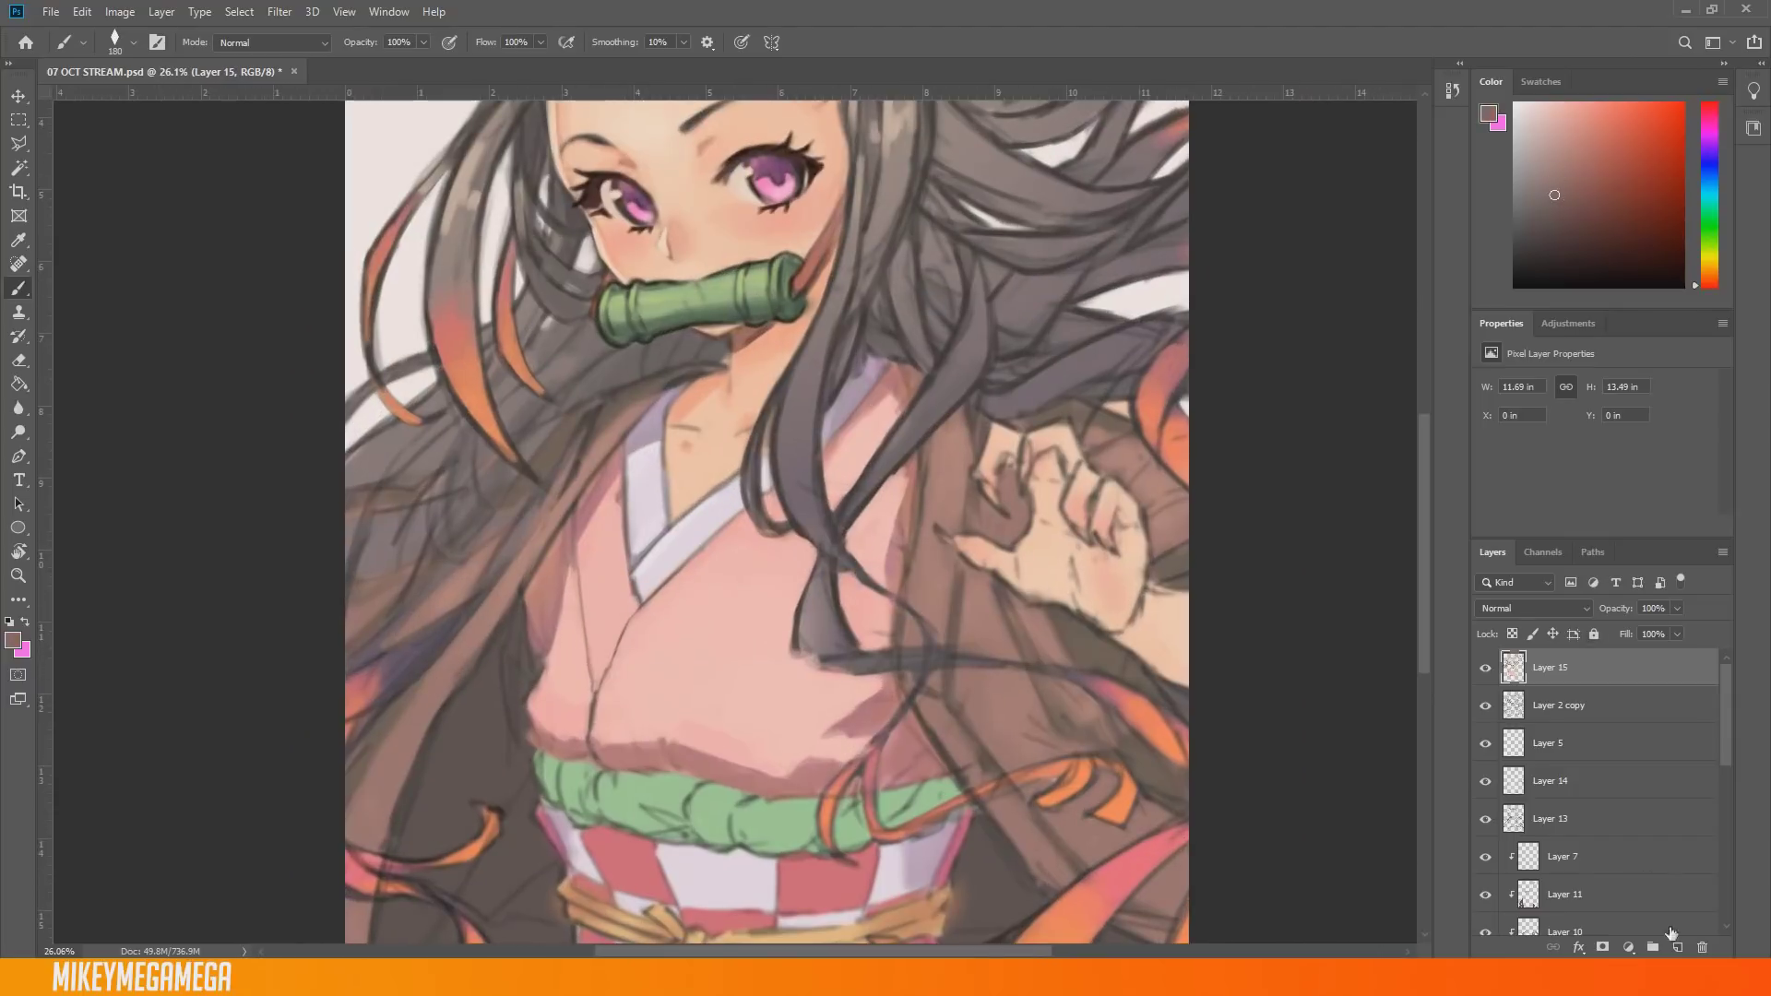
pyautogui.click(1677, 947)
pyautogui.click(1532, 608)
pyautogui.click(1512, 566)
pyautogui.rightClick(700, 590)
pyautogui.moveTo(808, 602); pyautogui.dragTo(801, 602)
# Step: Draw thin horizontal guide lines across the kimono's chest, waist and side panel
pyautogui.click(530, 716)
pyautogui.moveTo(530, 716); pyautogui.dragTo(908, 749)
pyautogui.moveTo(620, 661); pyautogui.dragTo(894, 686)
pyautogui.moveTo(522, 590); pyautogui.dragTo(640, 599)
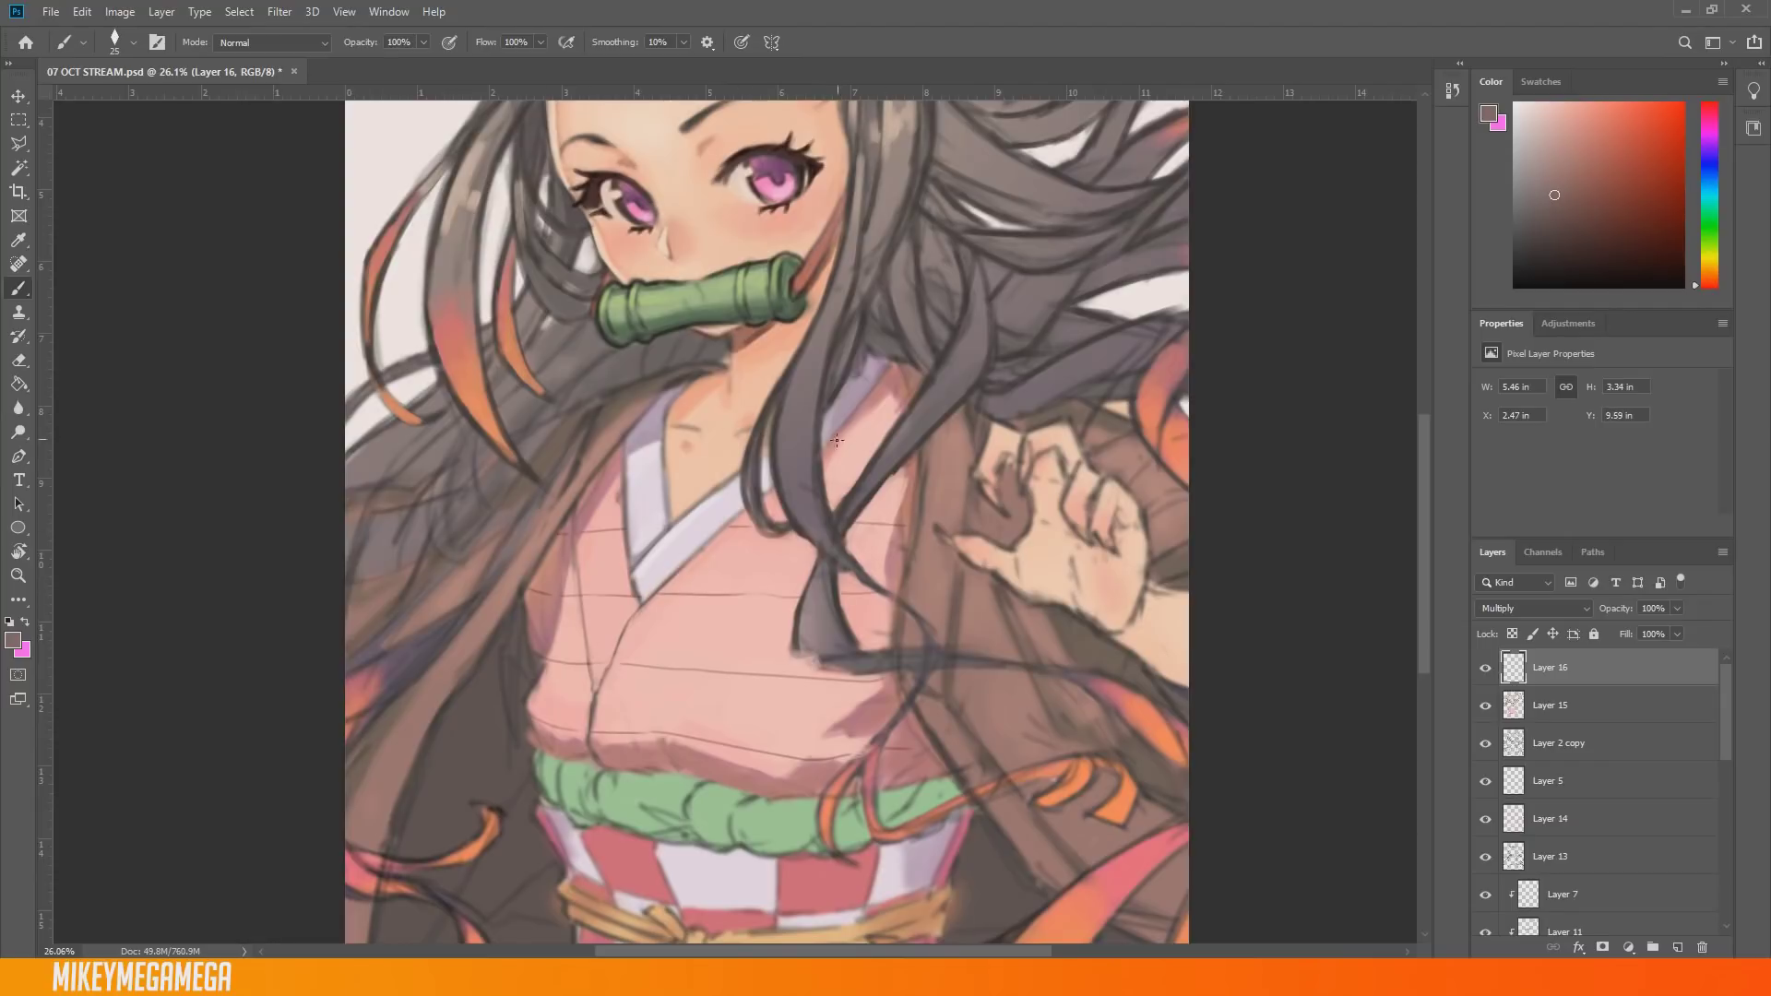
# Step: Add crossing diagonals and short spokes over the kimono to complete its geometric star pattern
pyautogui.moveTo(670, 770); pyautogui.dragTo(833, 669)
pyautogui.moveTo(553, 762)
pyautogui.mouseDown()
pyautogui.moveTo(600, 690)
pyautogui.moveTo(819, 557)
pyautogui.mouseUp()
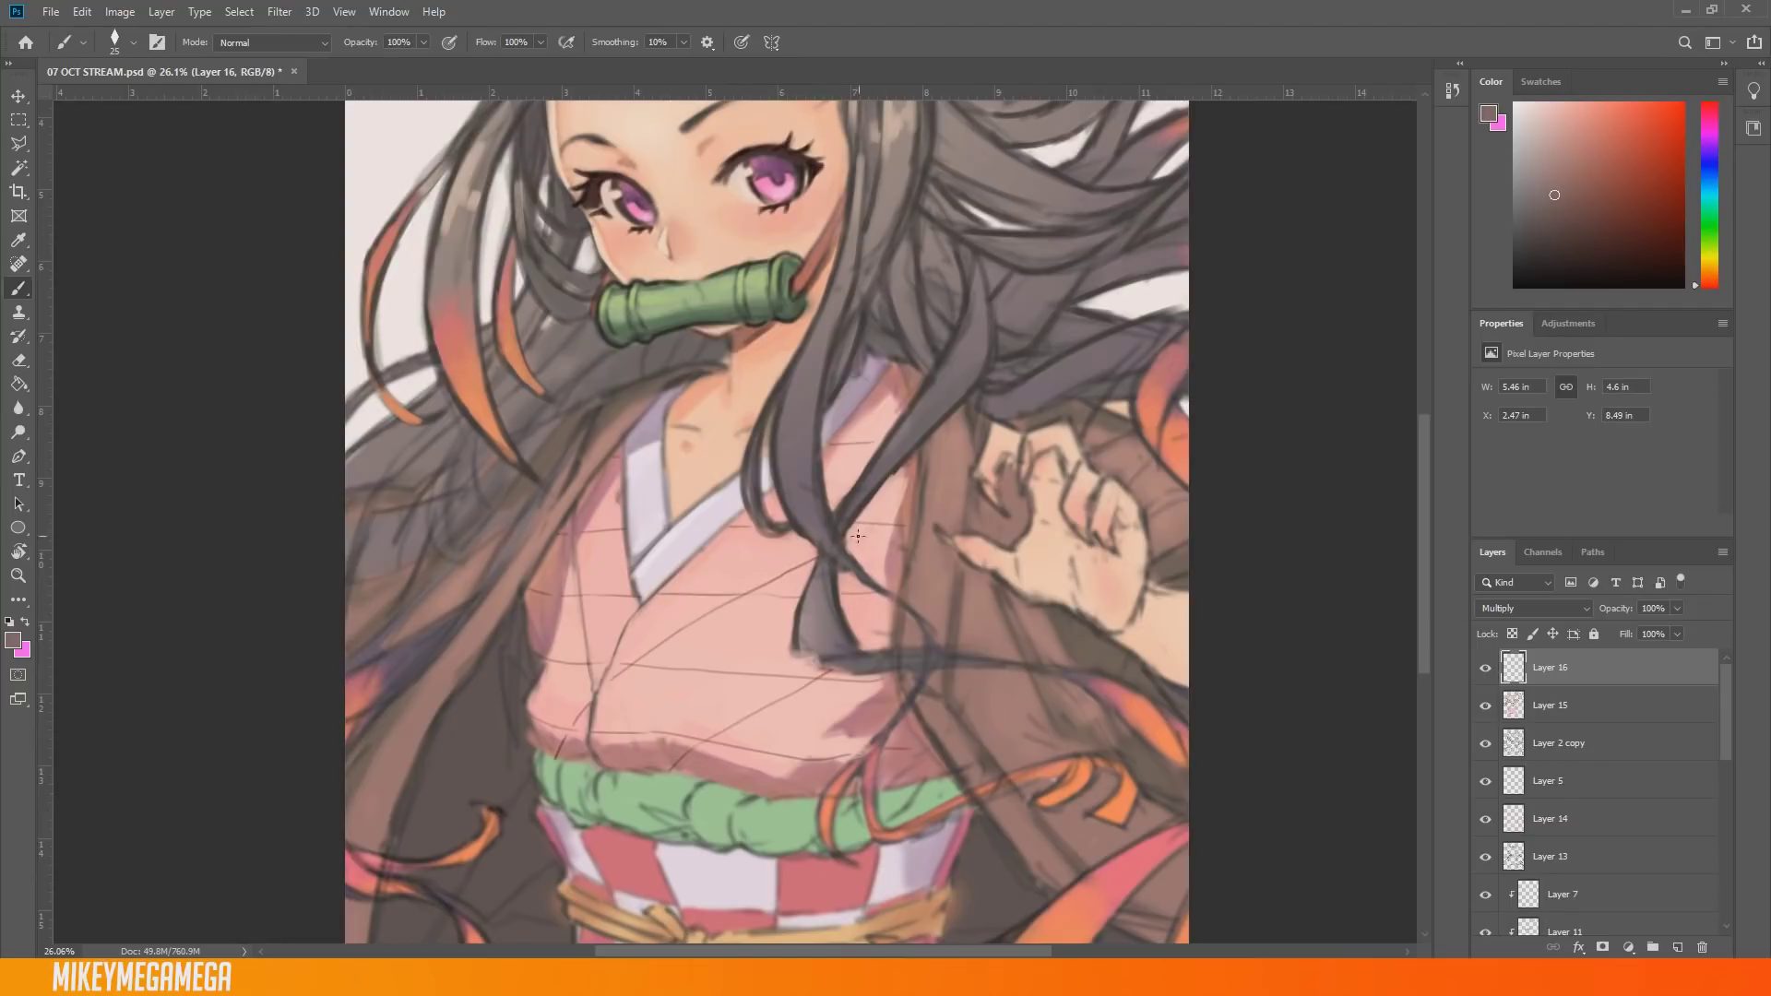
pyautogui.moveTo(621, 562); pyautogui.dragTo(533, 660)
pyautogui.moveTo(635, 664); pyautogui.dragTo(754, 789)
pyautogui.moveTo(717, 545)
pyautogui.mouseDown()
pyautogui.moveTo(827, 703)
pyautogui.moveTo(921, 771)
pyautogui.mouseUp()
pyautogui.moveTo(916, 561); pyautogui.dragTo(878, 518)
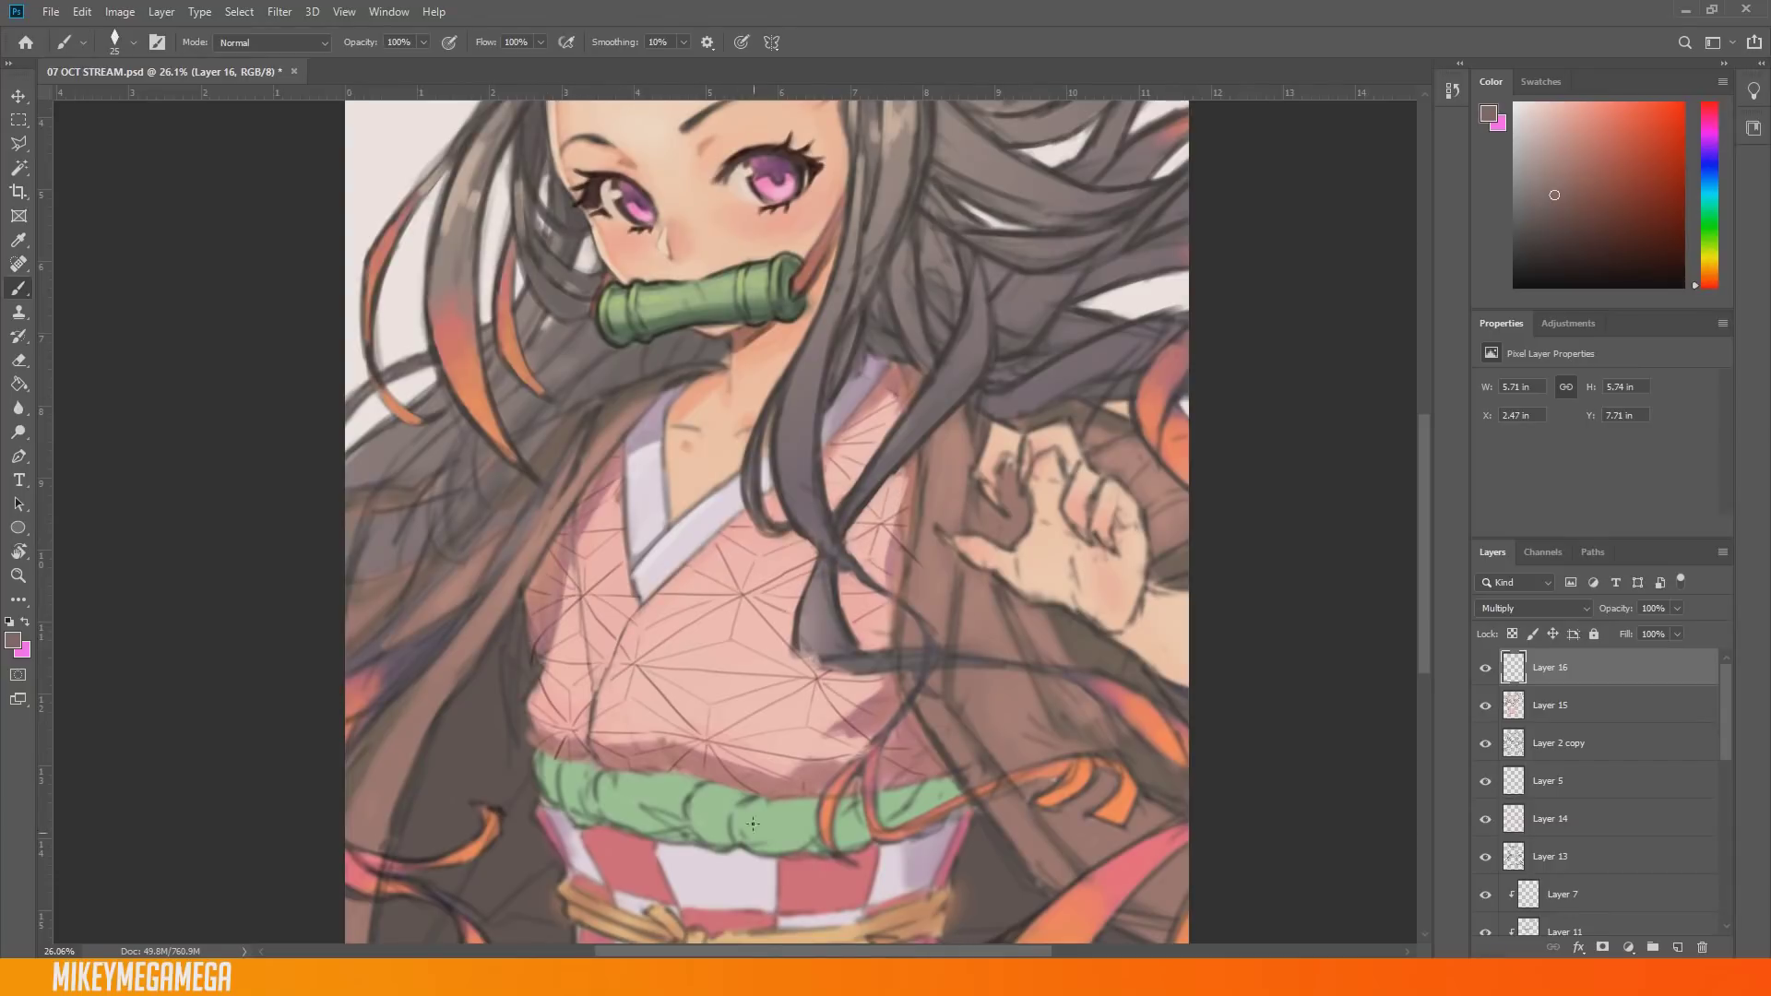
pyautogui.scroll(-6, 870, 565)
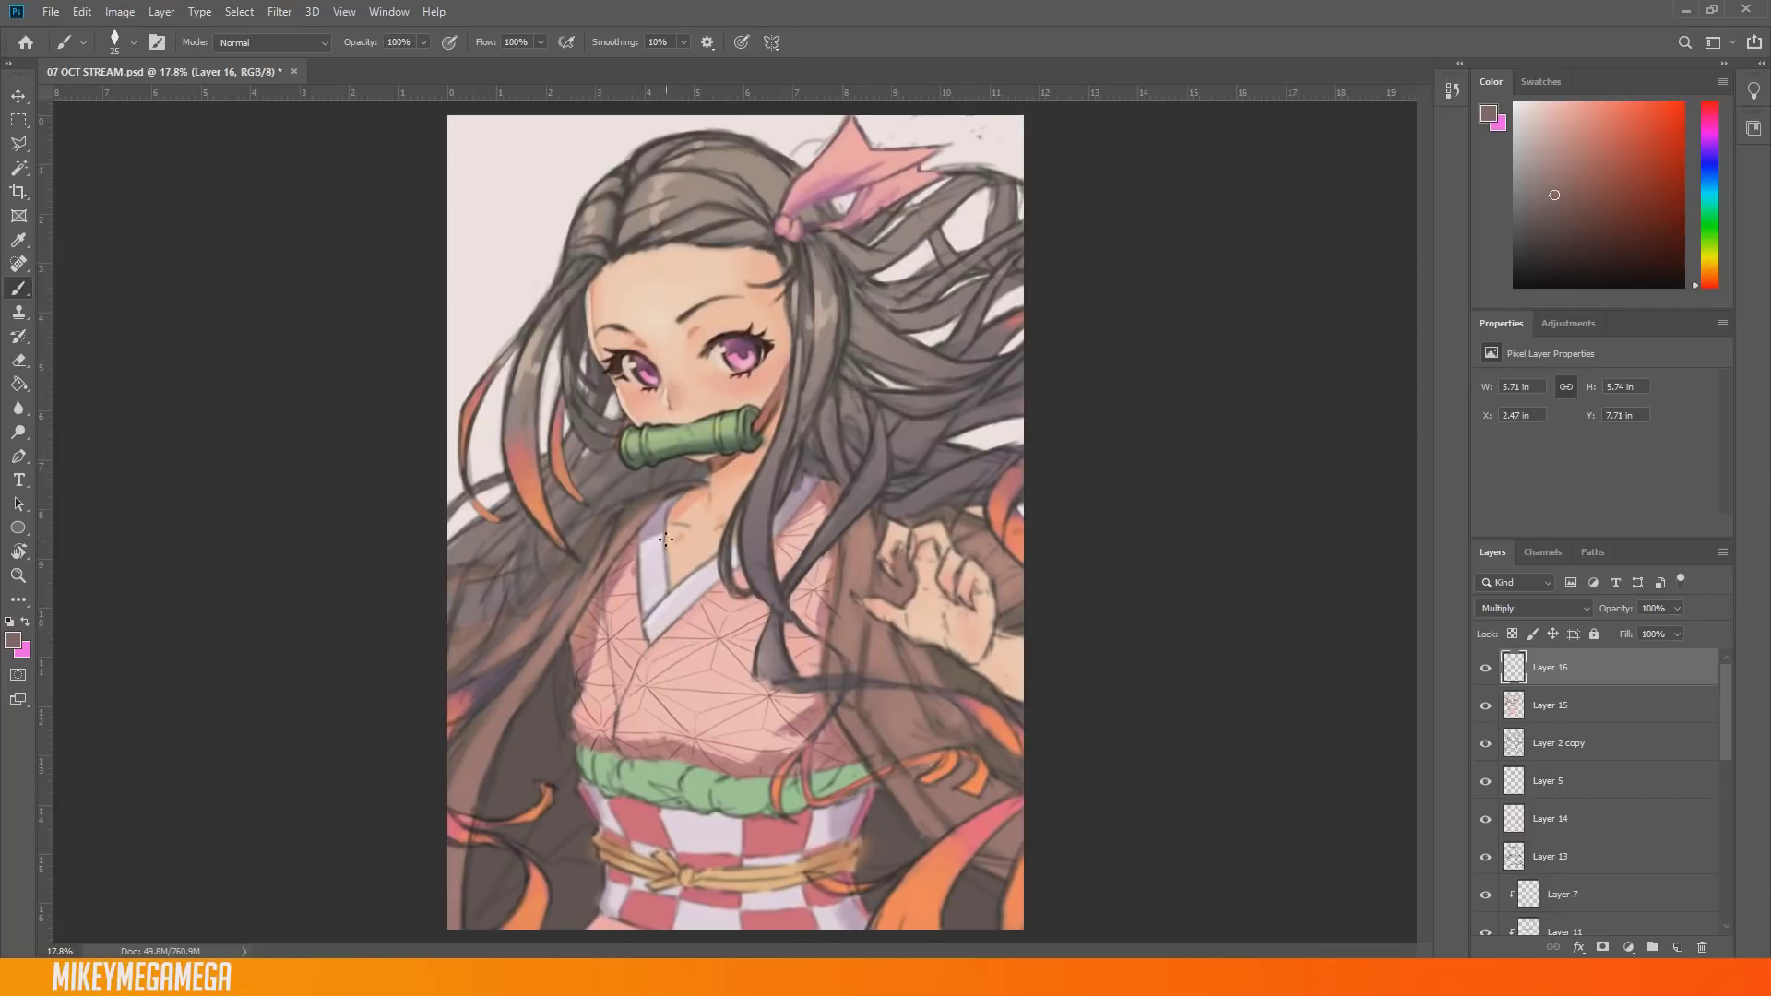
# Step: Add a new layer and repaint the dark hair lock hanging over the kimono with sampled hair tones
pyautogui.scroll(6, 633, 506)
pyautogui.keyDown('alt'); pyautogui.rightClick(1065, 621); pyautogui.keyUp('alt')
pyautogui.moveTo(1425, 430); pyautogui.dragTo(1425, 407)
pyautogui.keyDown('alt'); pyautogui.click(853, 646); pyautogui.keyUp('alt')
pyautogui.moveTo(853, 641); pyautogui.dragTo(856, 703)
pyautogui.hotkey('ctrl', 'shift', 'alt', 'n')
pyautogui.moveTo(876, 590)
pyautogui.mouseDown()
pyautogui.moveTo(849, 692)
pyautogui.moveTo(876, 715)
pyautogui.mouseUp()
pyautogui.keyDown('alt'); pyautogui.click(900, 415); pyautogui.keyUp('alt')
pyautogui.moveTo(905, 401)
pyautogui.mouseDown()
pyautogui.moveTo(859, 544)
pyautogui.moveTo(876, 595)
pyautogui.mouseUp()
pyautogui.keyDown('alt'); pyautogui.click(856, 672); pyautogui.keyUp('alt')
pyautogui.keyDown('alt'); pyautogui.click(862, 645); pyautogui.keyUp('alt')
pyautogui.keyDown('alt'); pyautogui.click(867, 563); pyautogui.keyUp('alt')
pyautogui.scroll(-5, 873, 542)
pyautogui.keyDown('alt'); pyautogui.click(873, 542); pyautogui.keyUp('alt')
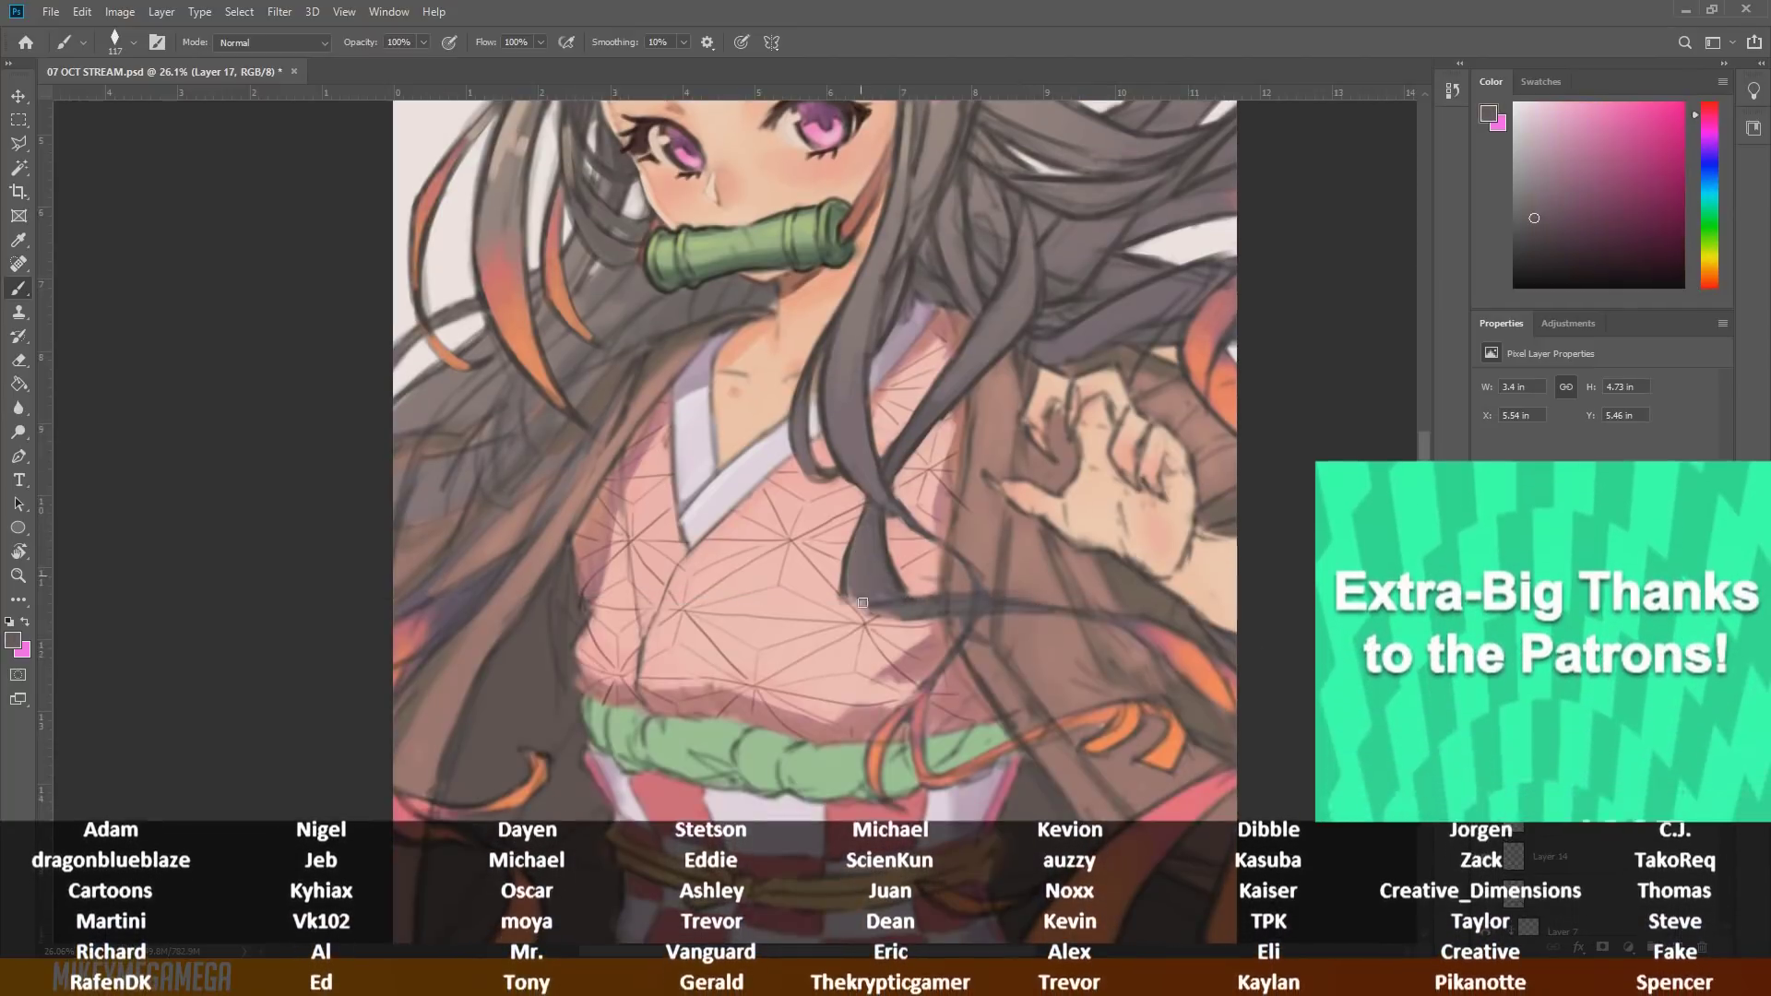
# Step: Repaint the orange-tipped strands crossing the cloak and green belt below the raised hand with sampled oranges and reds
pyautogui.keyDown('alt'); pyautogui.click(1135, 627); pyautogui.keyUp('alt')
pyautogui.keyDown('alt'); pyautogui.click(1179, 665); pyautogui.keyUp('alt')
pyautogui.moveTo(1179, 660); pyautogui.dragTo(1116, 625)
pyautogui.keyDown('alt'); pyautogui.click(1133, 712); pyautogui.keyUp('alt')
pyautogui.moveTo(1133, 708)
pyautogui.mouseDown()
pyautogui.moveTo(1081, 747)
pyautogui.moveTo(989, 750)
pyautogui.mouseUp()
pyautogui.moveTo(918, 715); pyautogui.dragTo(988, 755)
pyautogui.moveTo(875, 752); pyautogui.dragTo(969, 628)
# Step: Refine the orange lock behind the raised hand and the orange strands over the lower cloak below the hand
pyautogui.keyDown('alt'); pyautogui.click(1223, 387); pyautogui.keyUp('alt')
pyautogui.moveTo(1232, 370); pyautogui.dragTo(1214, 348)
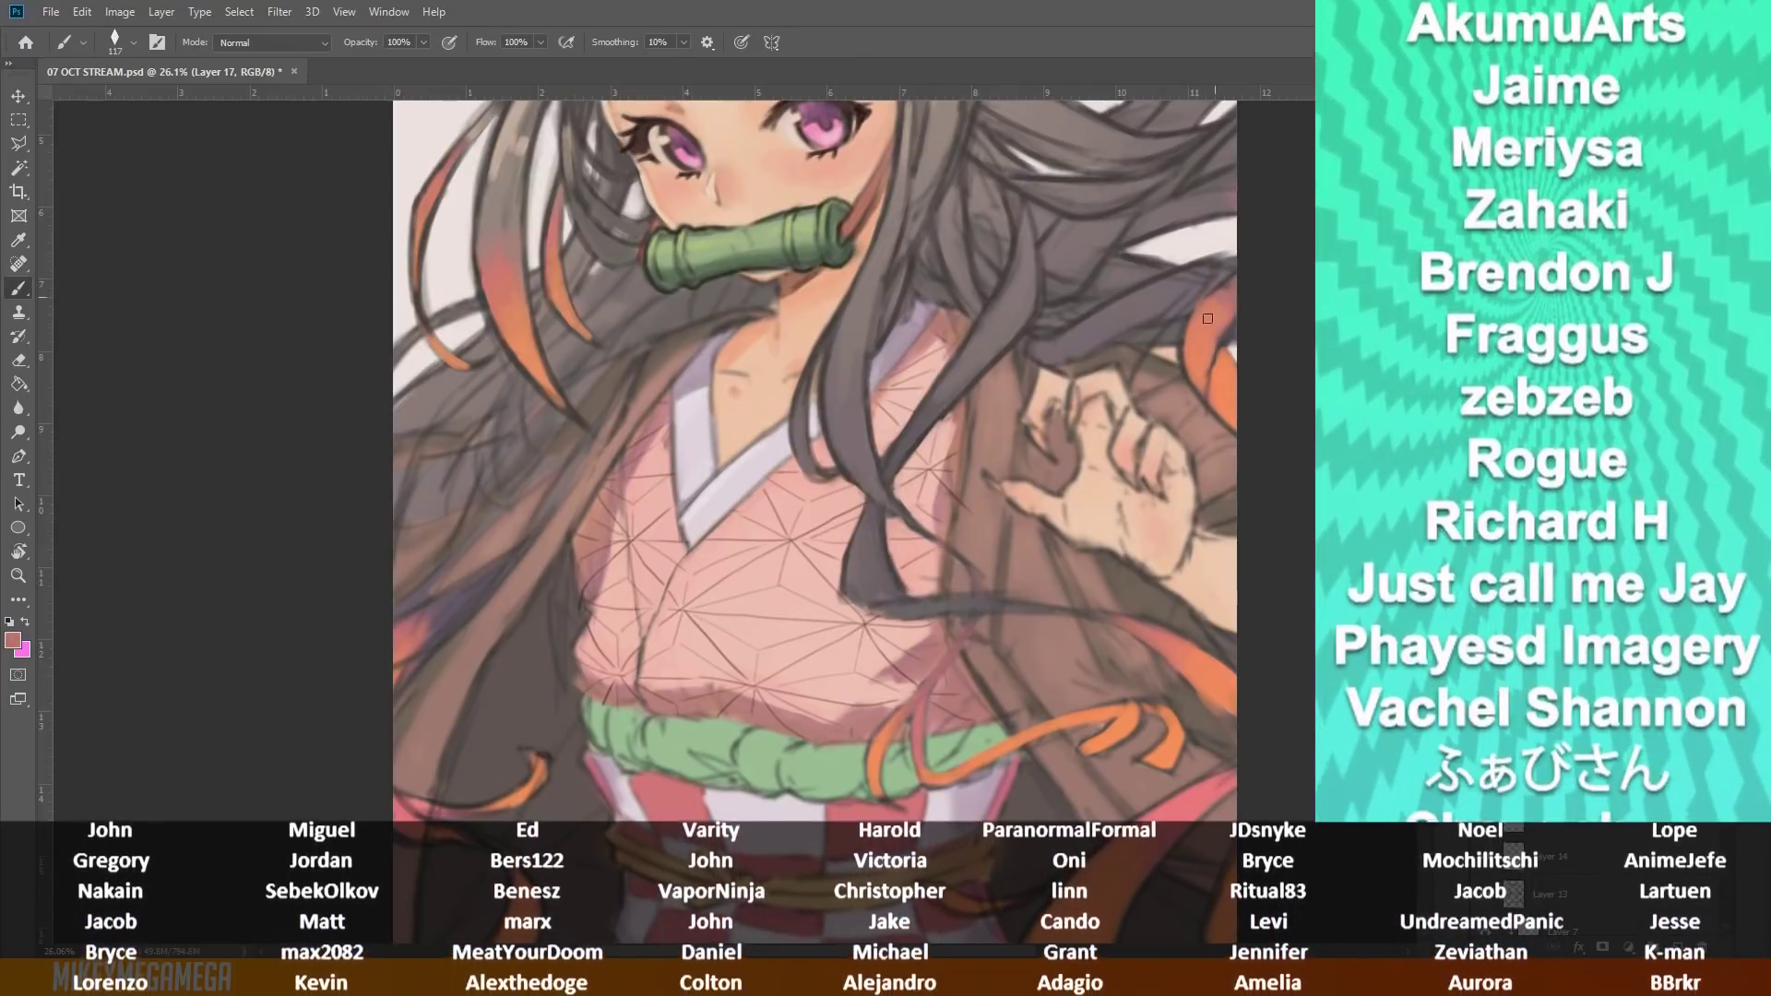
pyautogui.scroll(-5, 1053, 715)
pyautogui.moveTo(1046, 719); pyautogui.dragTo(1020, 749)
pyautogui.moveTo(1116, 749); pyautogui.dragTo(1169, 645)
pyautogui.keyDown('alt'); pyautogui.click(1153, 633); pyautogui.keyUp('alt')
# Step: Repaint the orange and red hair tips on the cloak side opposite the raised hand
pyautogui.moveTo(541, 559)
pyautogui.mouseDown()
pyautogui.moveTo(513, 598)
pyautogui.moveTo(429, 641)
pyautogui.mouseUp()
pyautogui.keyDown('alt'); pyautogui.rightClick(502, 632); pyautogui.keyUp('alt')
pyautogui.keyDown('alt'); pyautogui.click(433, 635); pyautogui.keyUp('alt')
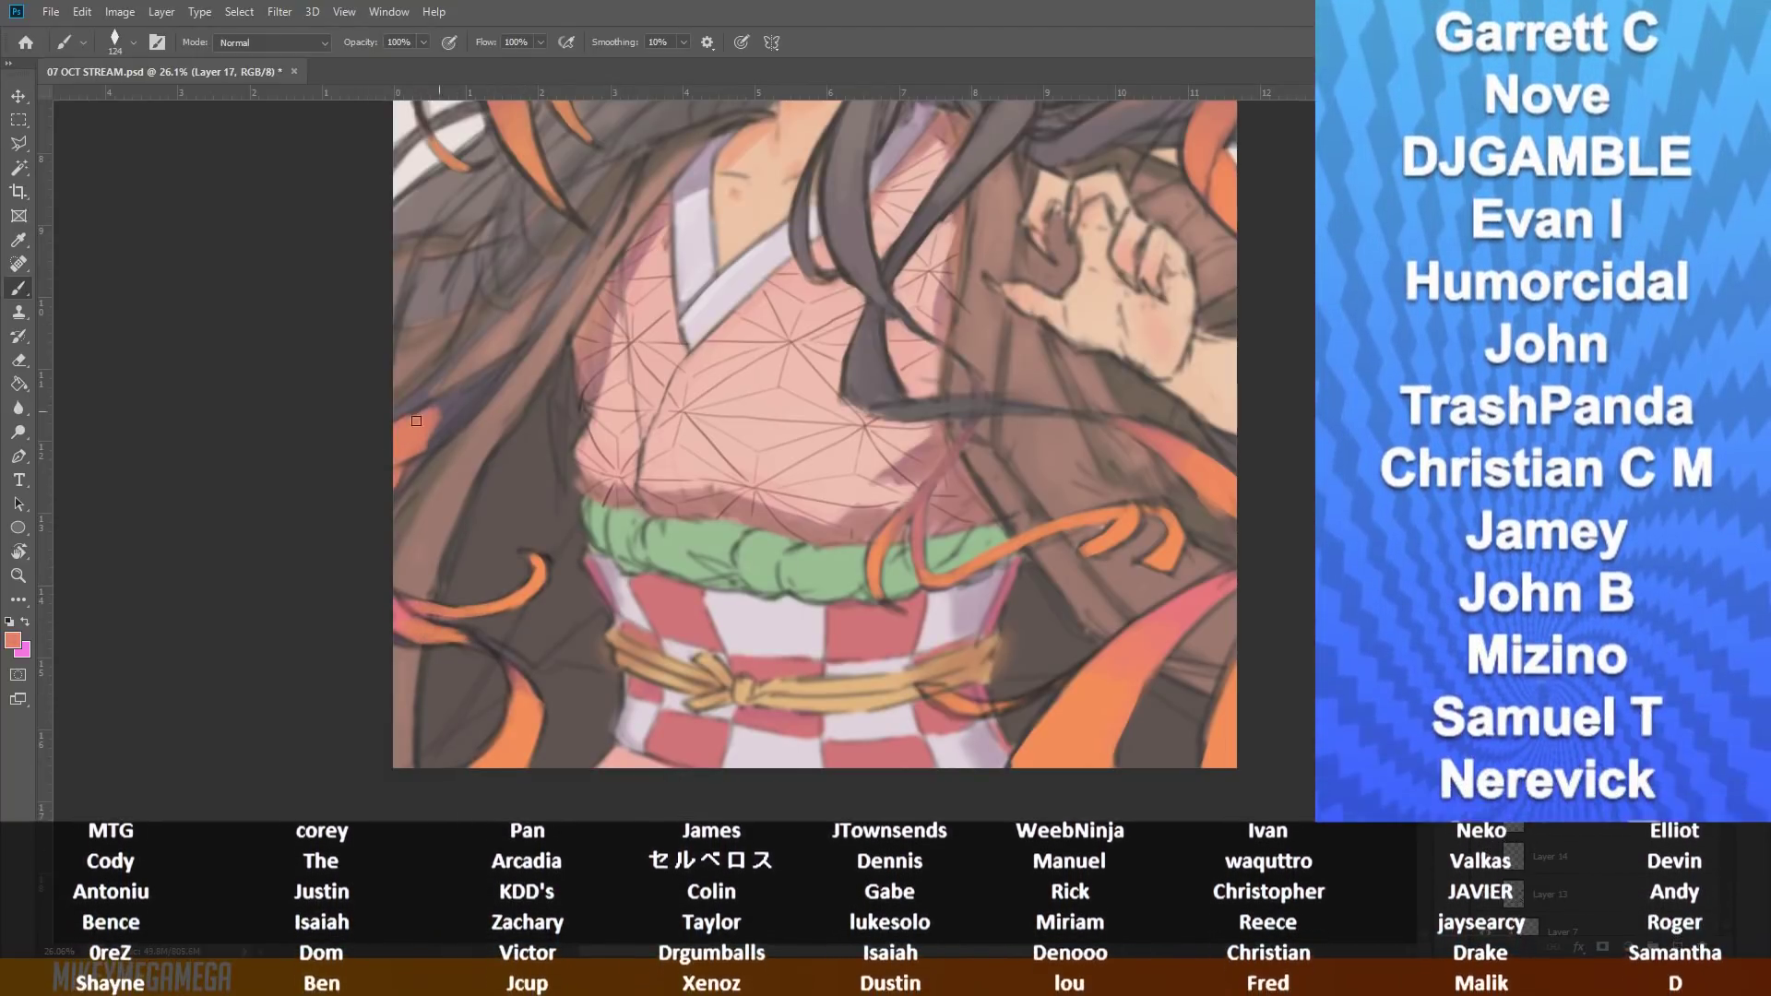
pyautogui.keyDown('alt'); pyautogui.click(442, 406); pyautogui.keyUp('alt')
pyautogui.keyDown('alt'); pyautogui.click(443, 407); pyautogui.keyUp('alt')
pyautogui.moveTo(445, 422); pyautogui.dragTo(496, 376)
pyautogui.moveTo(635, 877)
pyautogui.mouseDown()
pyautogui.moveTo(562, 877)
pyautogui.moveTo(635, 877)
pyautogui.mouseUp()
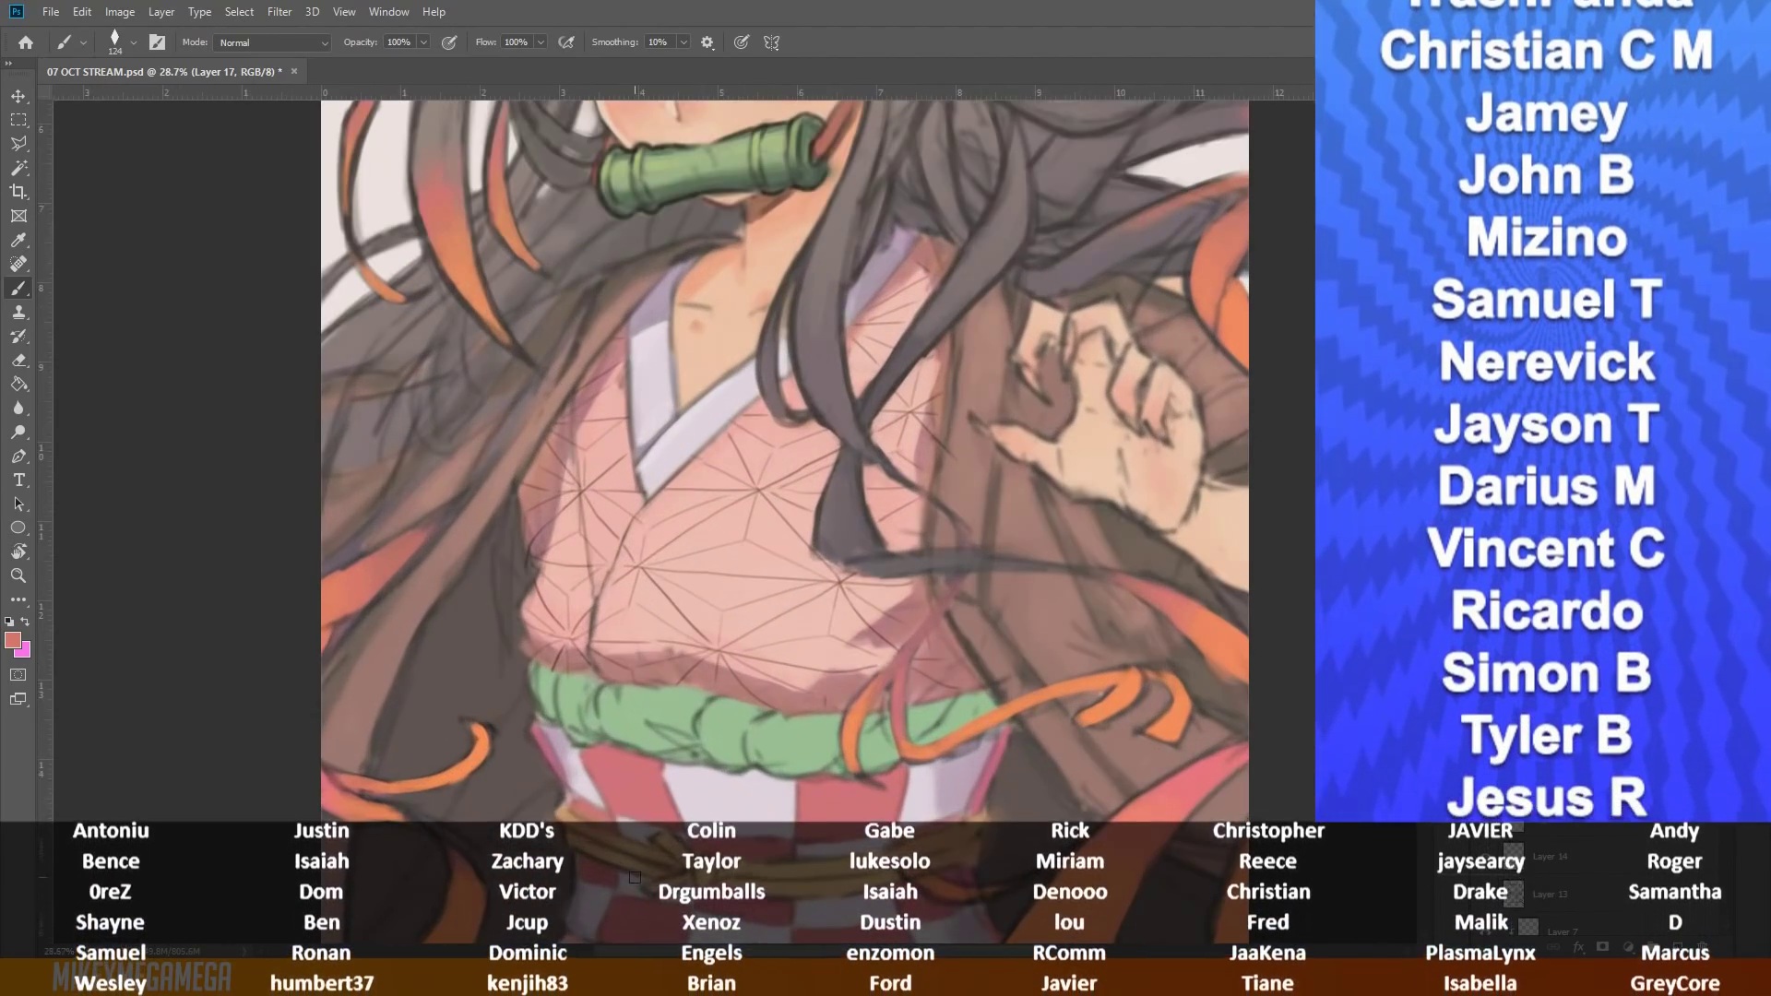
# Step: Reinforce the kimono's front opening, collar edge and lower hem with dark reddish-brown lines
pyautogui.keyDown('alt'); pyautogui.rightClick(544, 658); pyautogui.keyUp('alt')
pyautogui.moveTo(540, 663); pyautogui.dragTo(585, 672)
pyautogui.moveTo(587, 653)
pyautogui.mouseDown()
pyautogui.moveTo(599, 584)
pyautogui.moveTo(738, 417)
pyautogui.mouseUp()
pyautogui.moveTo(635, 373); pyautogui.dragTo(638, 480)
pyautogui.moveTo(610, 679)
pyautogui.mouseDown()
pyautogui.moveTo(812, 710)
pyautogui.moveTo(955, 696)
pyautogui.mouseUp()
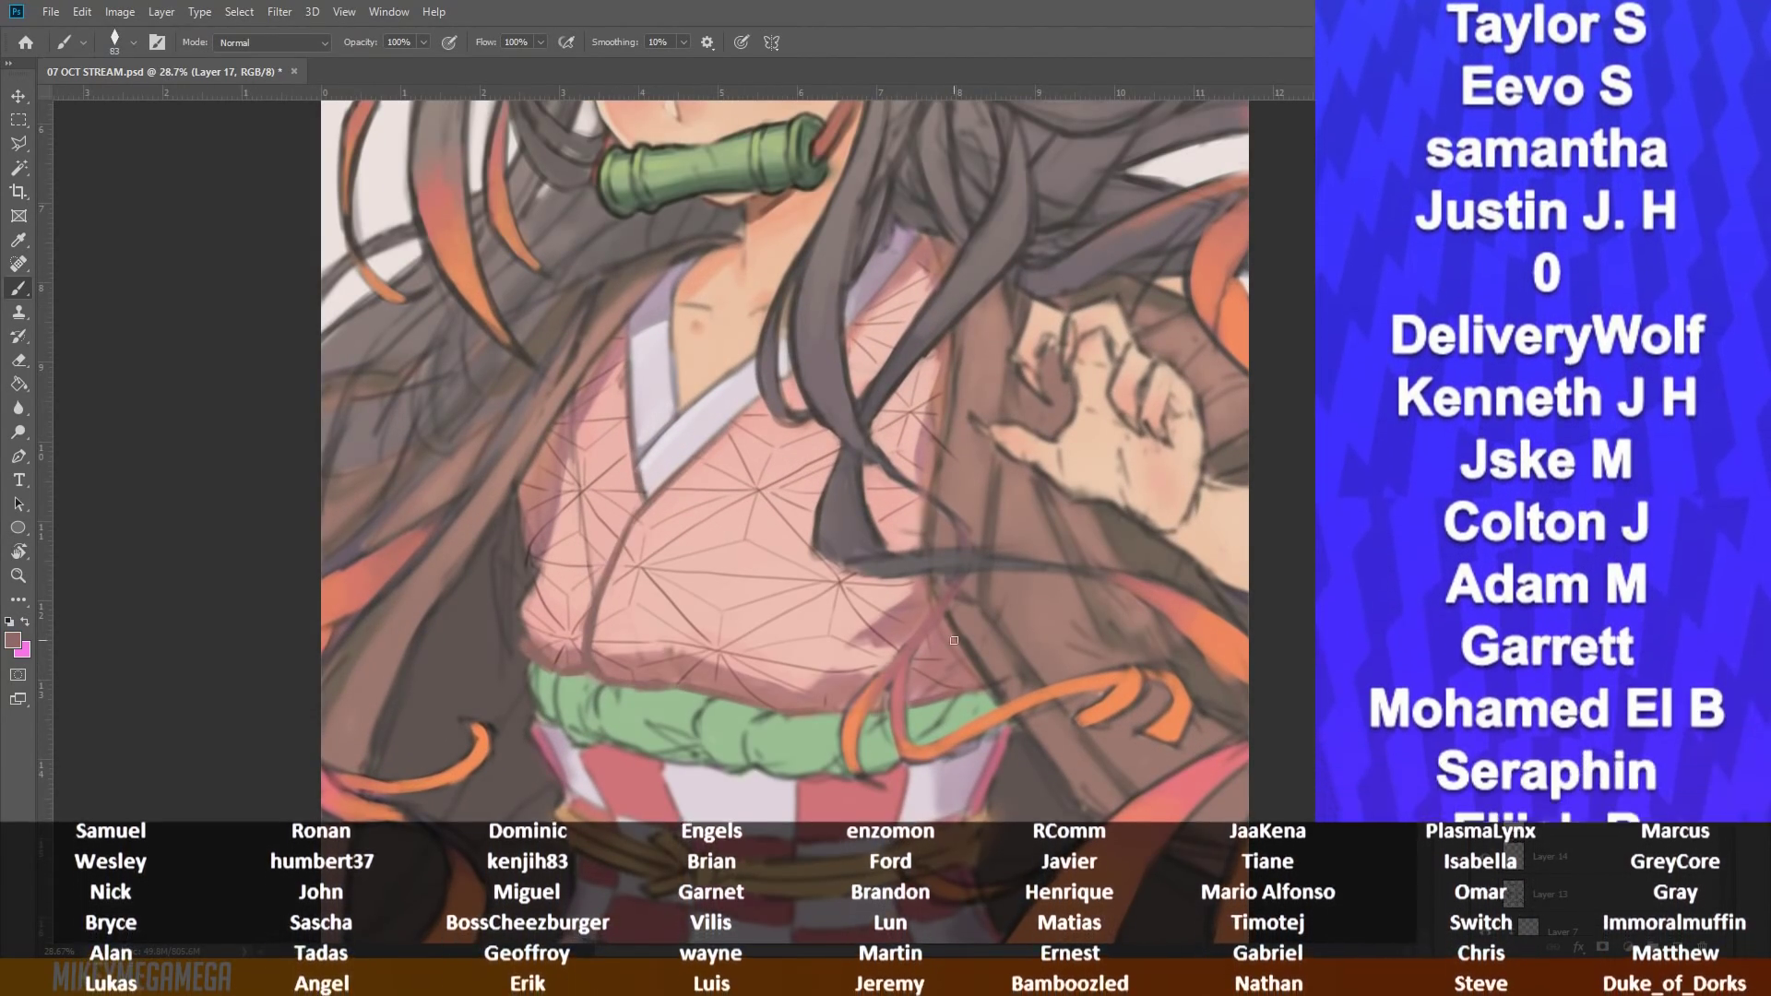
# Step: Pick a near-black brown and outline the cloak's edge and folds on the side opposite the raised hand
pyautogui.scroll(-2, 544, 684)
pyautogui.keyDown('alt'); pyautogui.click(1184, 321); pyautogui.keyUp('alt')
pyautogui.scroll(-1, 802, 448)
pyautogui.moveTo(456, 749)
pyautogui.mouseDown()
pyautogui.moveTo(565, 539)
pyautogui.moveTo(768, 317)
pyautogui.moveTo(659, 358)
pyautogui.mouseUp()
pyautogui.moveTo(421, 687); pyautogui.dragTo(650, 367)
pyautogui.moveTo(544, 476); pyautogui.dragTo(421, 583)
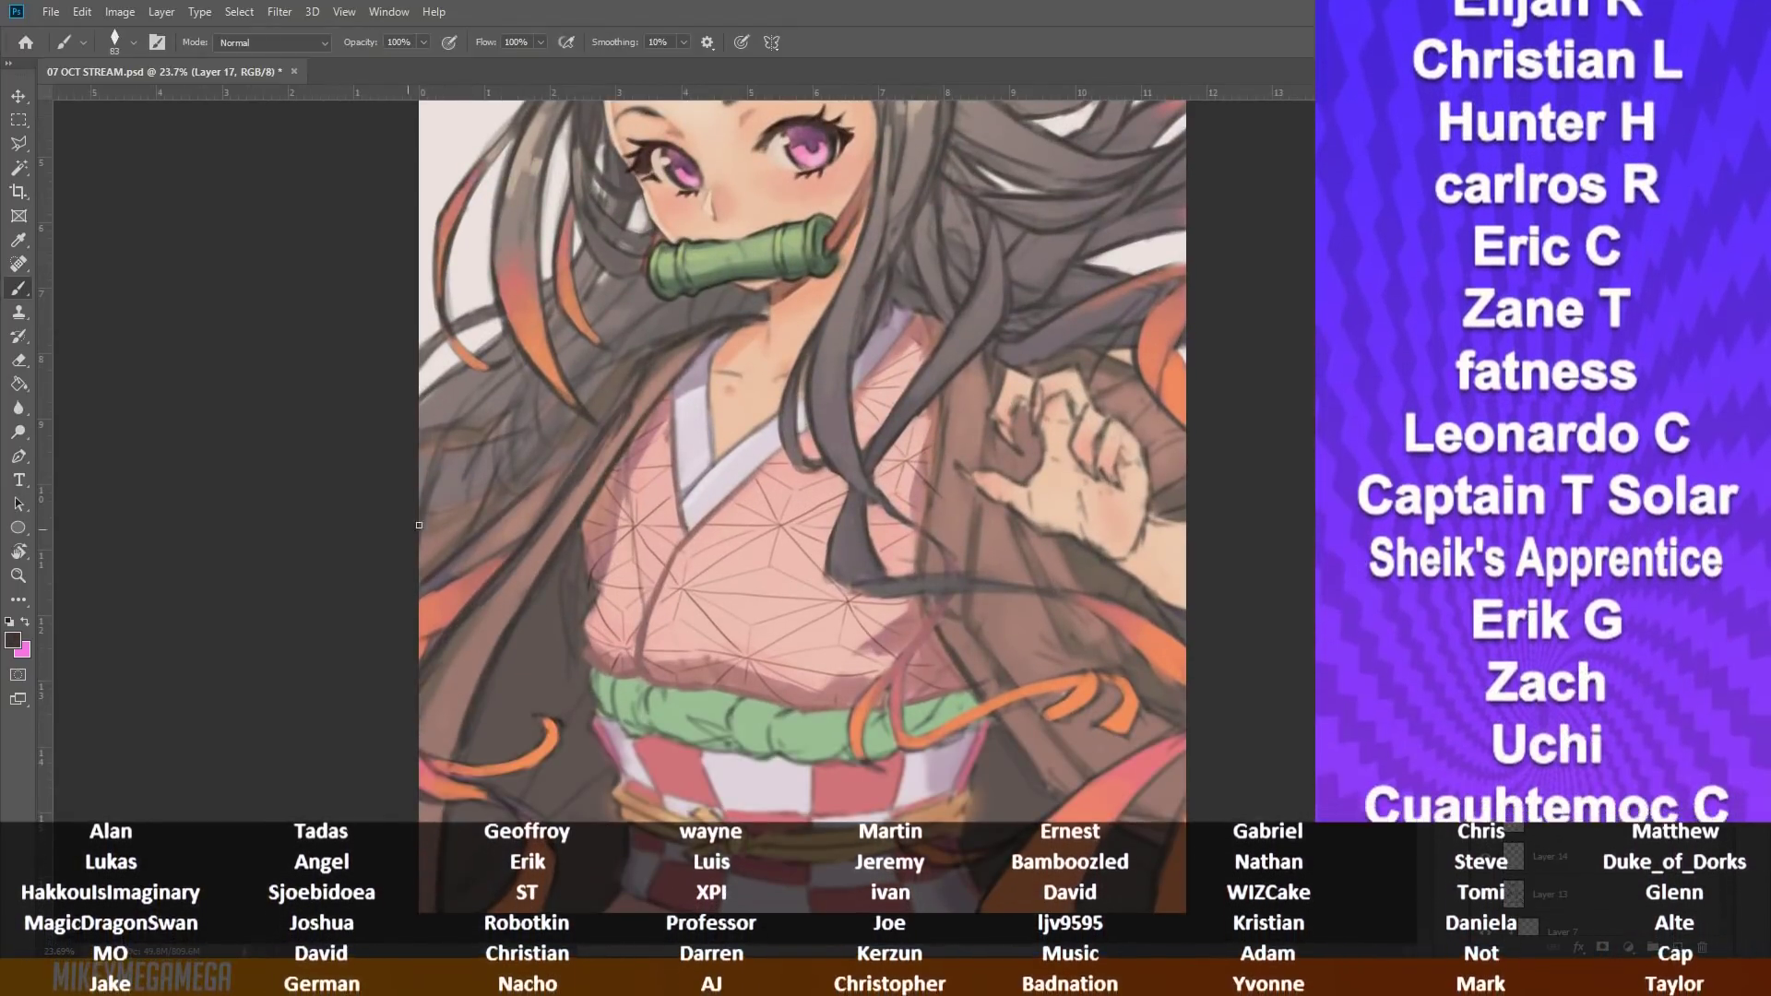
# Step: Refine the hair strands over the cloak shoulder opposite the raised hand with dark strokes and sampled brown fills
pyautogui.moveTo(421, 515); pyautogui.dragTo(577, 426)
pyautogui.moveTo(498, 484); pyautogui.dragTo(623, 367)
pyautogui.moveTo(420, 461); pyautogui.dragTo(544, 420)
pyautogui.keyDown('alt'); pyautogui.click(553, 508); pyautogui.keyUp('alt')
pyautogui.keyDown('alt'); pyautogui.rightClick(554, 508); pyautogui.keyUp('alt')
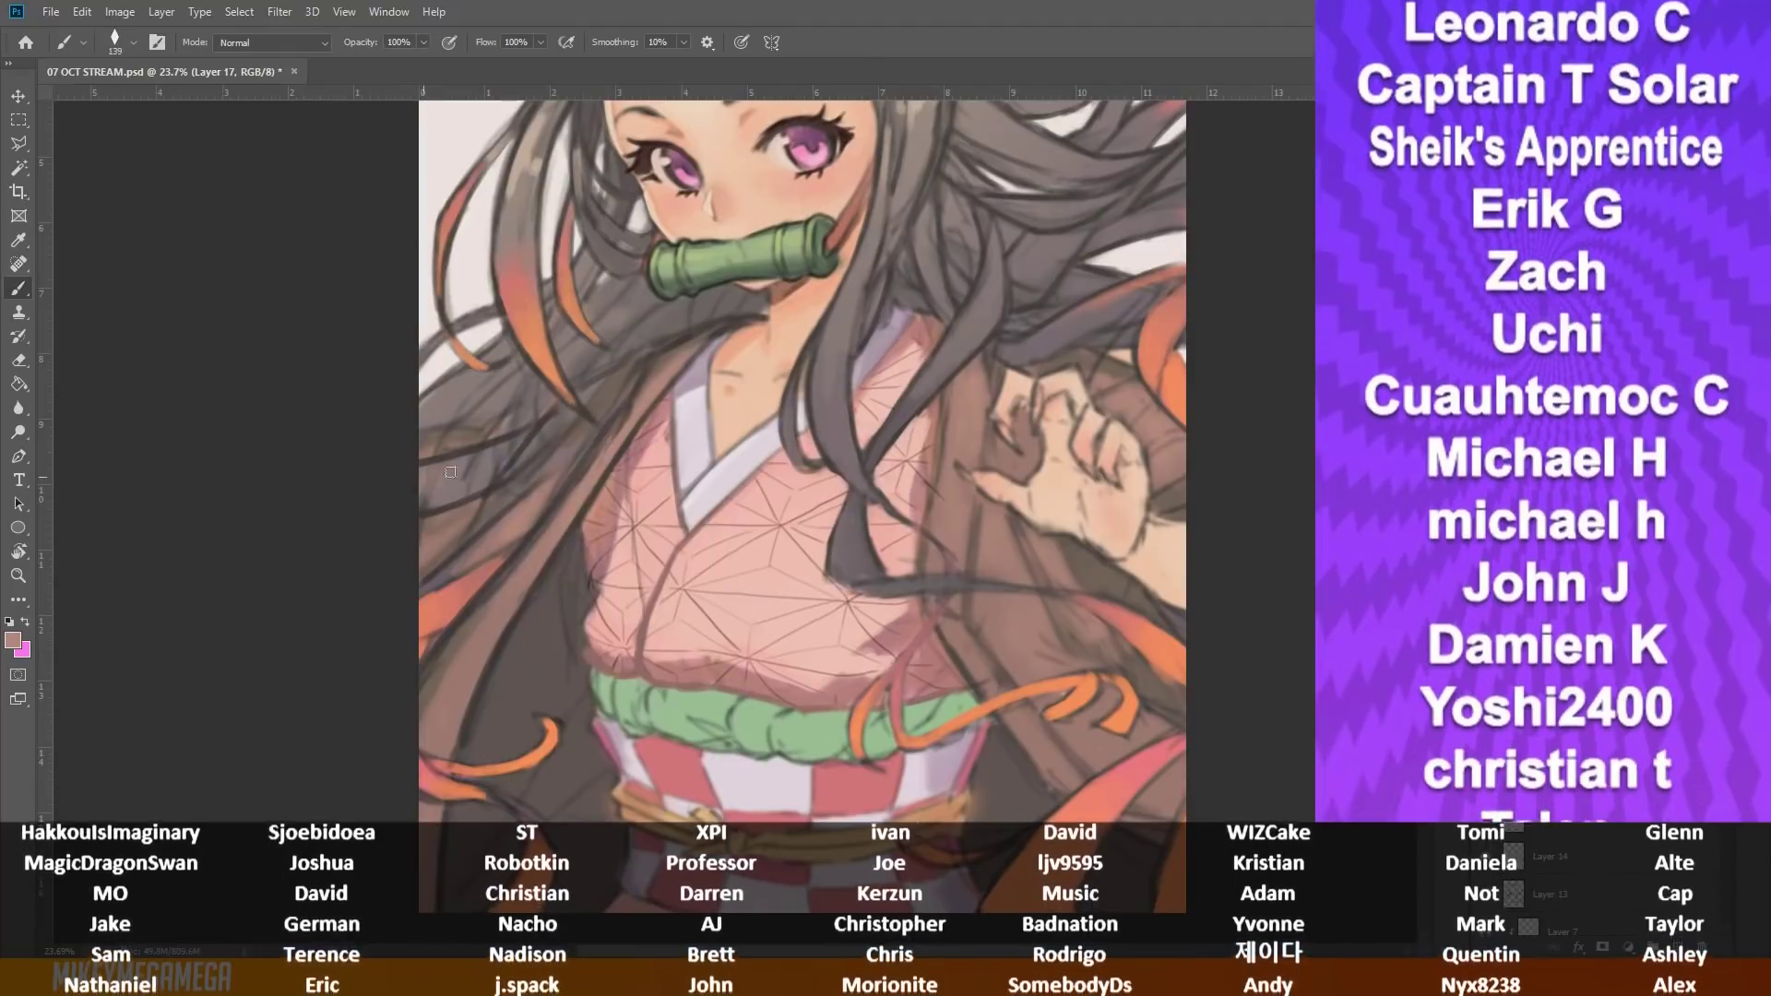
pyautogui.moveTo(422, 502); pyautogui.dragTo(515, 450)
pyautogui.moveTo(471, 493); pyautogui.dragTo(542, 424)
# Step: Repaint the cloak's front panel and lower folds opposite the raised hand with browns sampled from the painting
pyautogui.keyDown('alt'); pyautogui.click(552, 433); pyautogui.keyUp('alt')
pyautogui.keyDown('alt'); pyautogui.click(670, 402); pyautogui.keyUp('alt')
pyautogui.moveTo(561, 507); pyautogui.dragTo(713, 334)
pyautogui.moveTo(498, 518); pyautogui.dragTo(643, 376)
pyautogui.moveTo(576, 460); pyautogui.dragTo(639, 374)
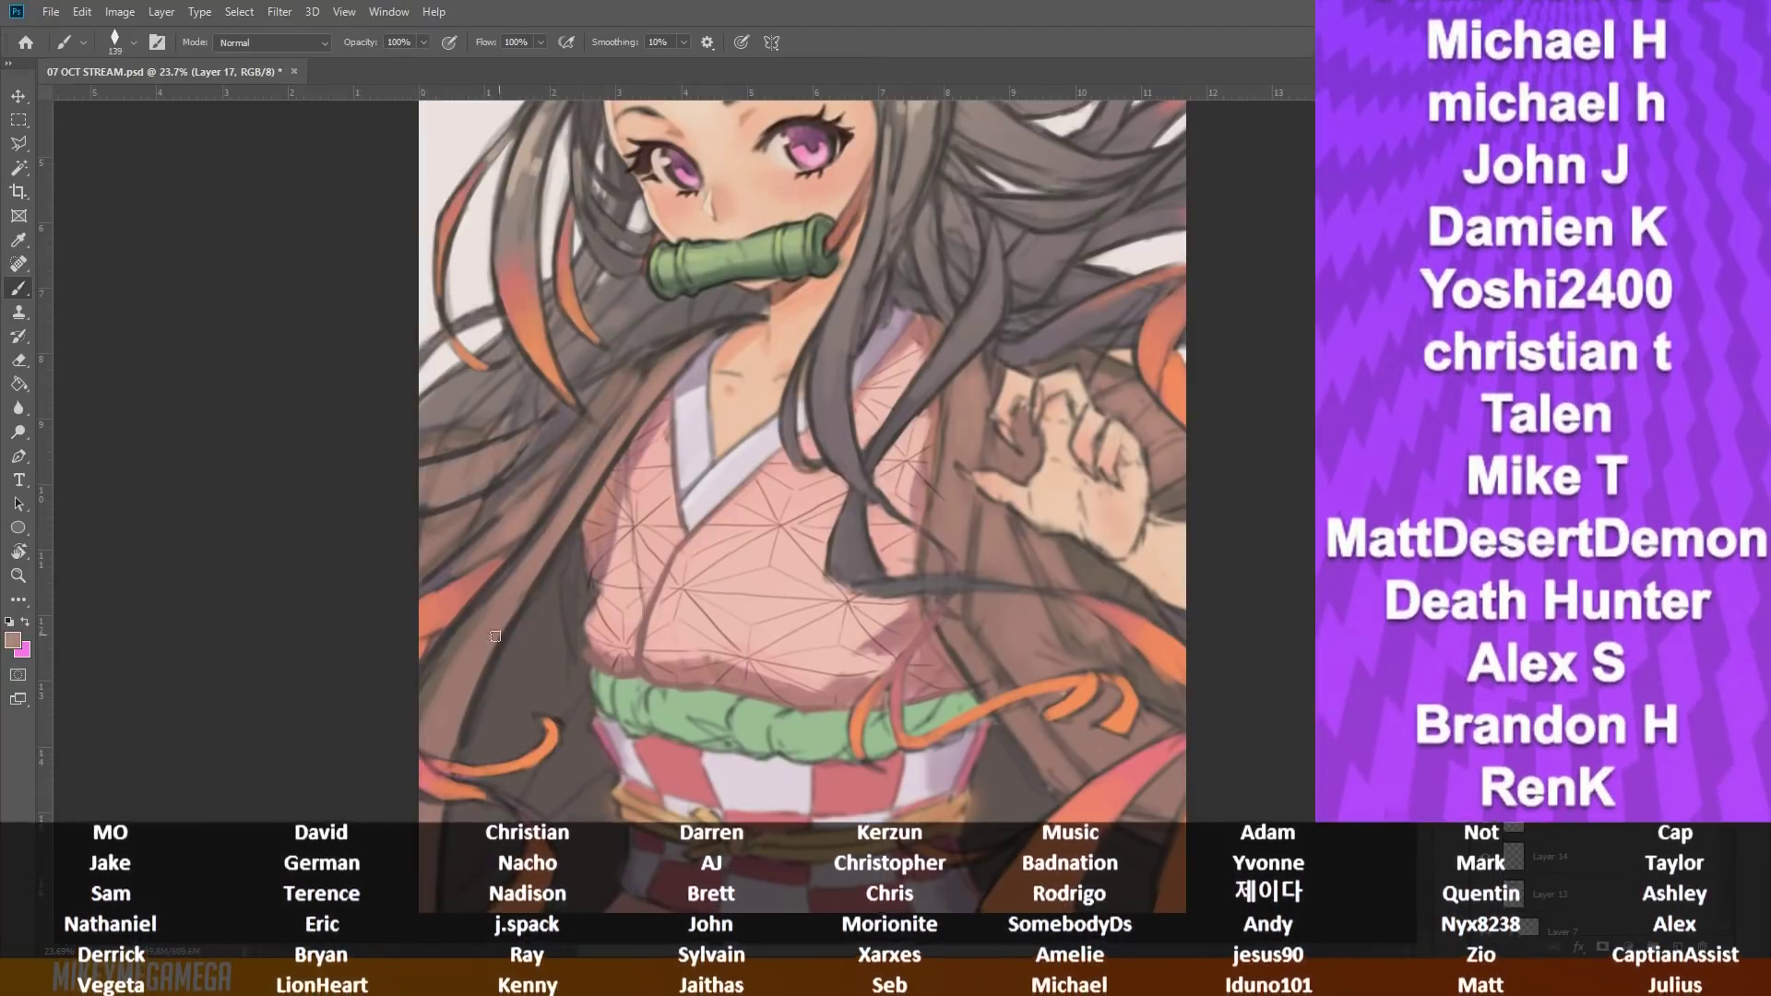
pyautogui.keyDown('alt'); pyautogui.click(494, 634); pyautogui.keyUp('alt')
pyautogui.moveTo(422, 711); pyautogui.dragTo(477, 616)
pyautogui.moveTo(430, 664); pyautogui.dragTo(507, 581)
# Step: Paint the cloak panel between the kimono and the raised hand with sampled browns and an enlarged brush
pyautogui.scroll(-5, 700, 583)
pyautogui.scroll(4, 848, 649)
pyautogui.keyDown('alt'); pyautogui.click(471, 624); pyautogui.keyUp('alt')
pyautogui.rightClick(854, 440)
pyautogui.click(976, 488)
pyautogui.moveTo(793, 415); pyautogui.dragTo(807, 715)
pyautogui.moveTo(849, 469); pyautogui.dragTo(837, 649)
pyautogui.moveTo(875, 594)
pyautogui.mouseDown()
pyautogui.moveTo(909, 691)
pyautogui.moveTo(948, 733)
pyautogui.mouseUp()
pyautogui.keyDown('alt'); pyautogui.click(835, 465); pyautogui.keyUp('alt')
pyautogui.rightClick(835, 458)
pyautogui.click(980, 484)
pyautogui.moveTo(819, 549)
pyautogui.mouseDown()
pyautogui.moveTo(847, 597)
pyautogui.moveTo(853, 745)
pyautogui.mouseUp()
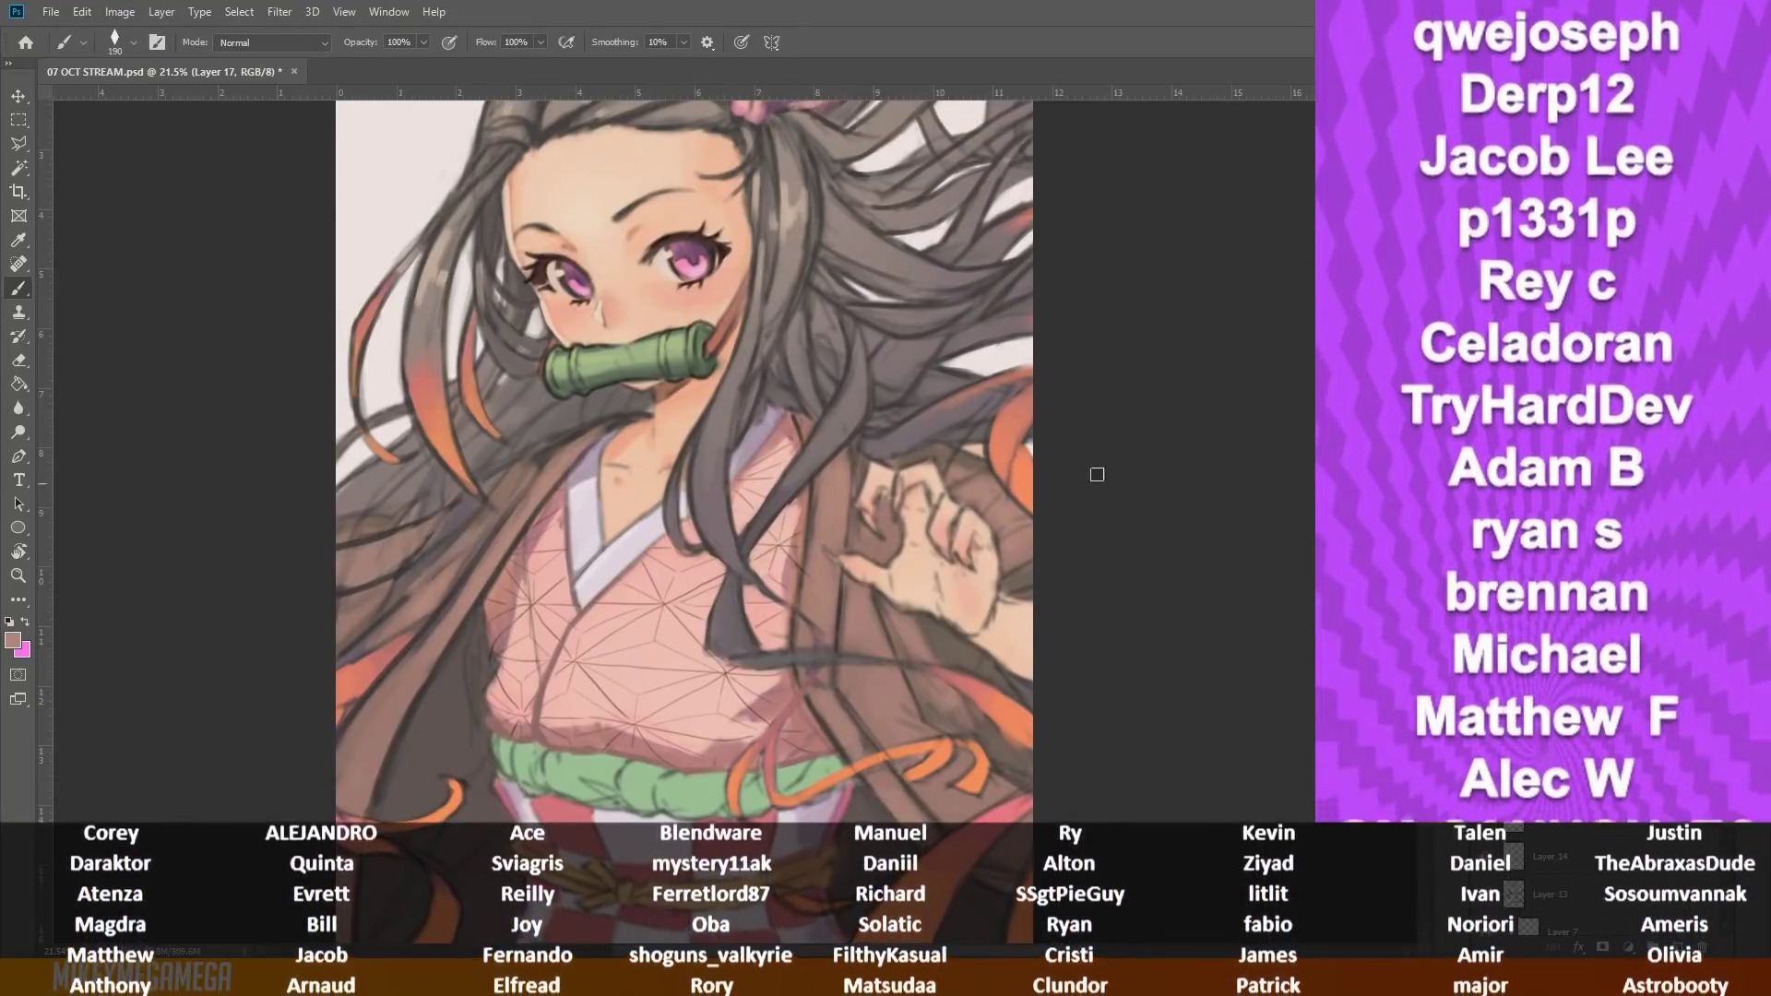
# Step: Refine the fingers, knuckles and thumb of the raised hand with sampled tones and a 66 px brush
pyautogui.keyDown('alt'); pyautogui.click(959, 475); pyautogui.keyUp('alt')
pyautogui.rightClick(1035, 468)
pyautogui.rightClick(934, 454)
pyautogui.click(1046, 501)
pyautogui.press('Return')
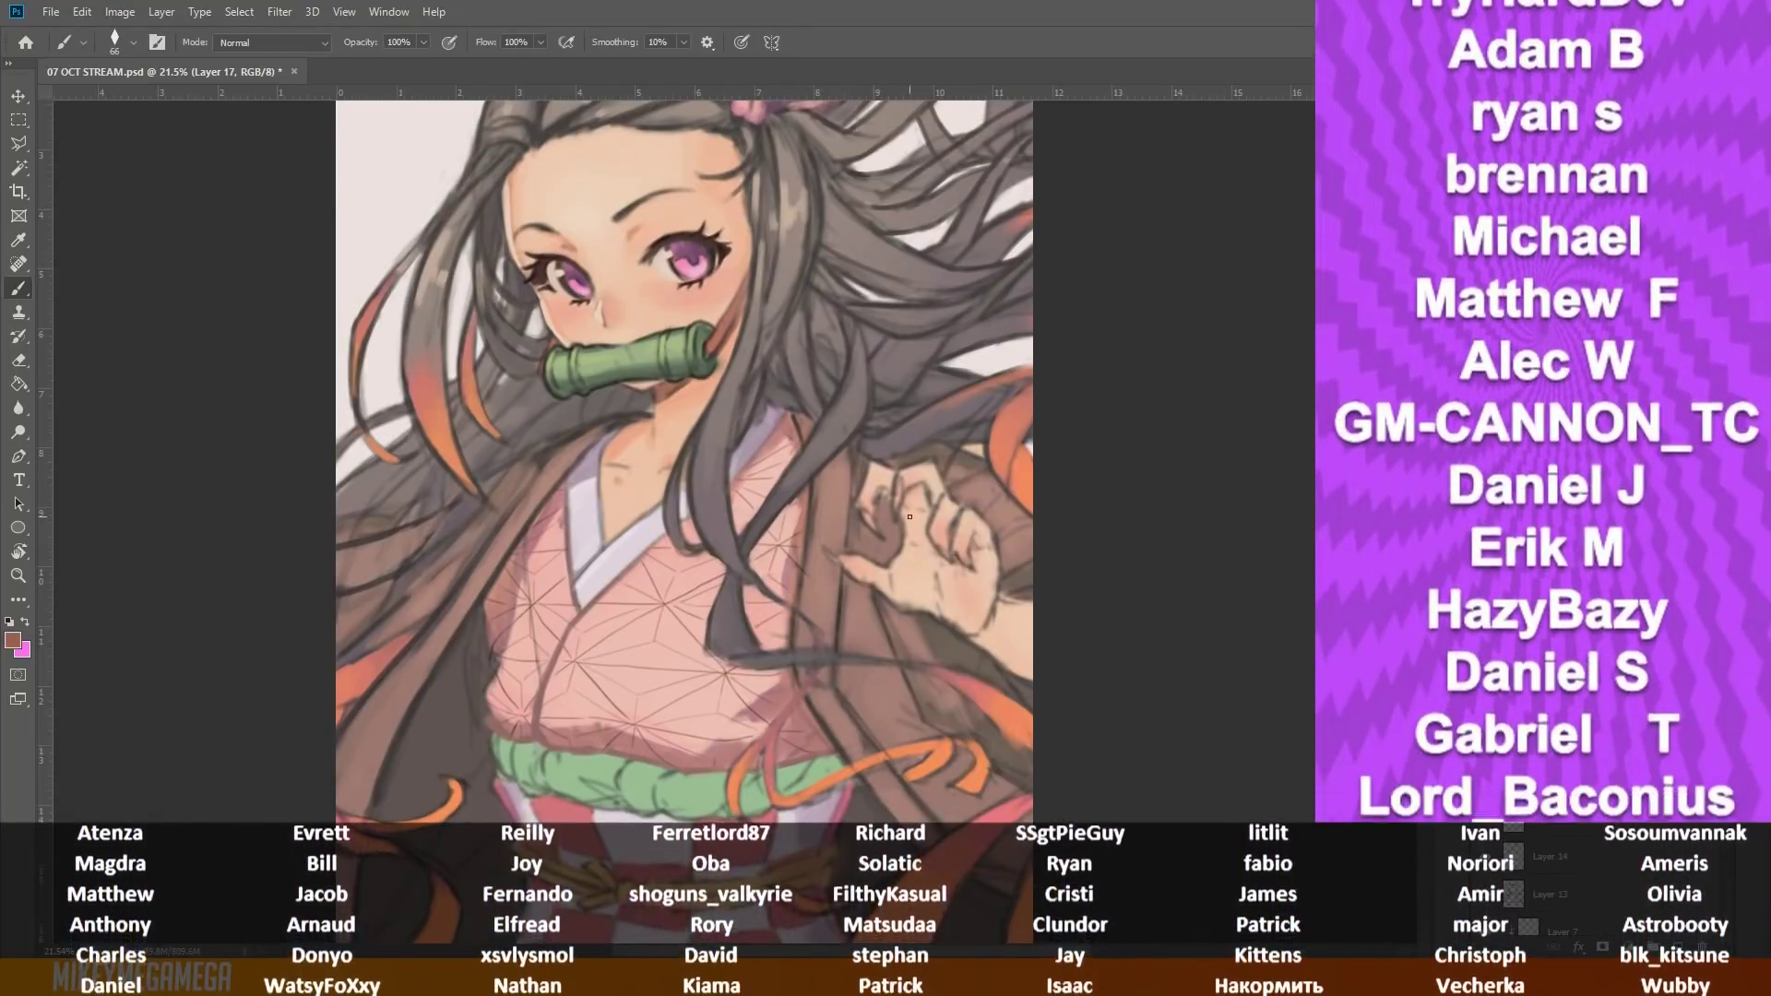
pyautogui.scroll(2, 797, 460)
pyautogui.moveTo(916, 477); pyautogui.dragTo(914, 537)
pyautogui.moveTo(930, 507)
pyautogui.mouseDown()
pyautogui.moveTo(953, 486)
pyautogui.moveTo(953, 570)
pyautogui.mouseUp()
pyautogui.moveTo(969, 567)
pyautogui.mouseDown()
pyautogui.moveTo(1013, 593)
pyautogui.moveTo(1005, 573)
pyautogui.mouseUp()
pyautogui.moveTo(994, 516); pyautogui.dragTo(1040, 618)
pyautogui.moveTo(913, 588); pyautogui.dragTo(870, 579)
pyautogui.moveTo(827, 567); pyautogui.dragTo(857, 594)
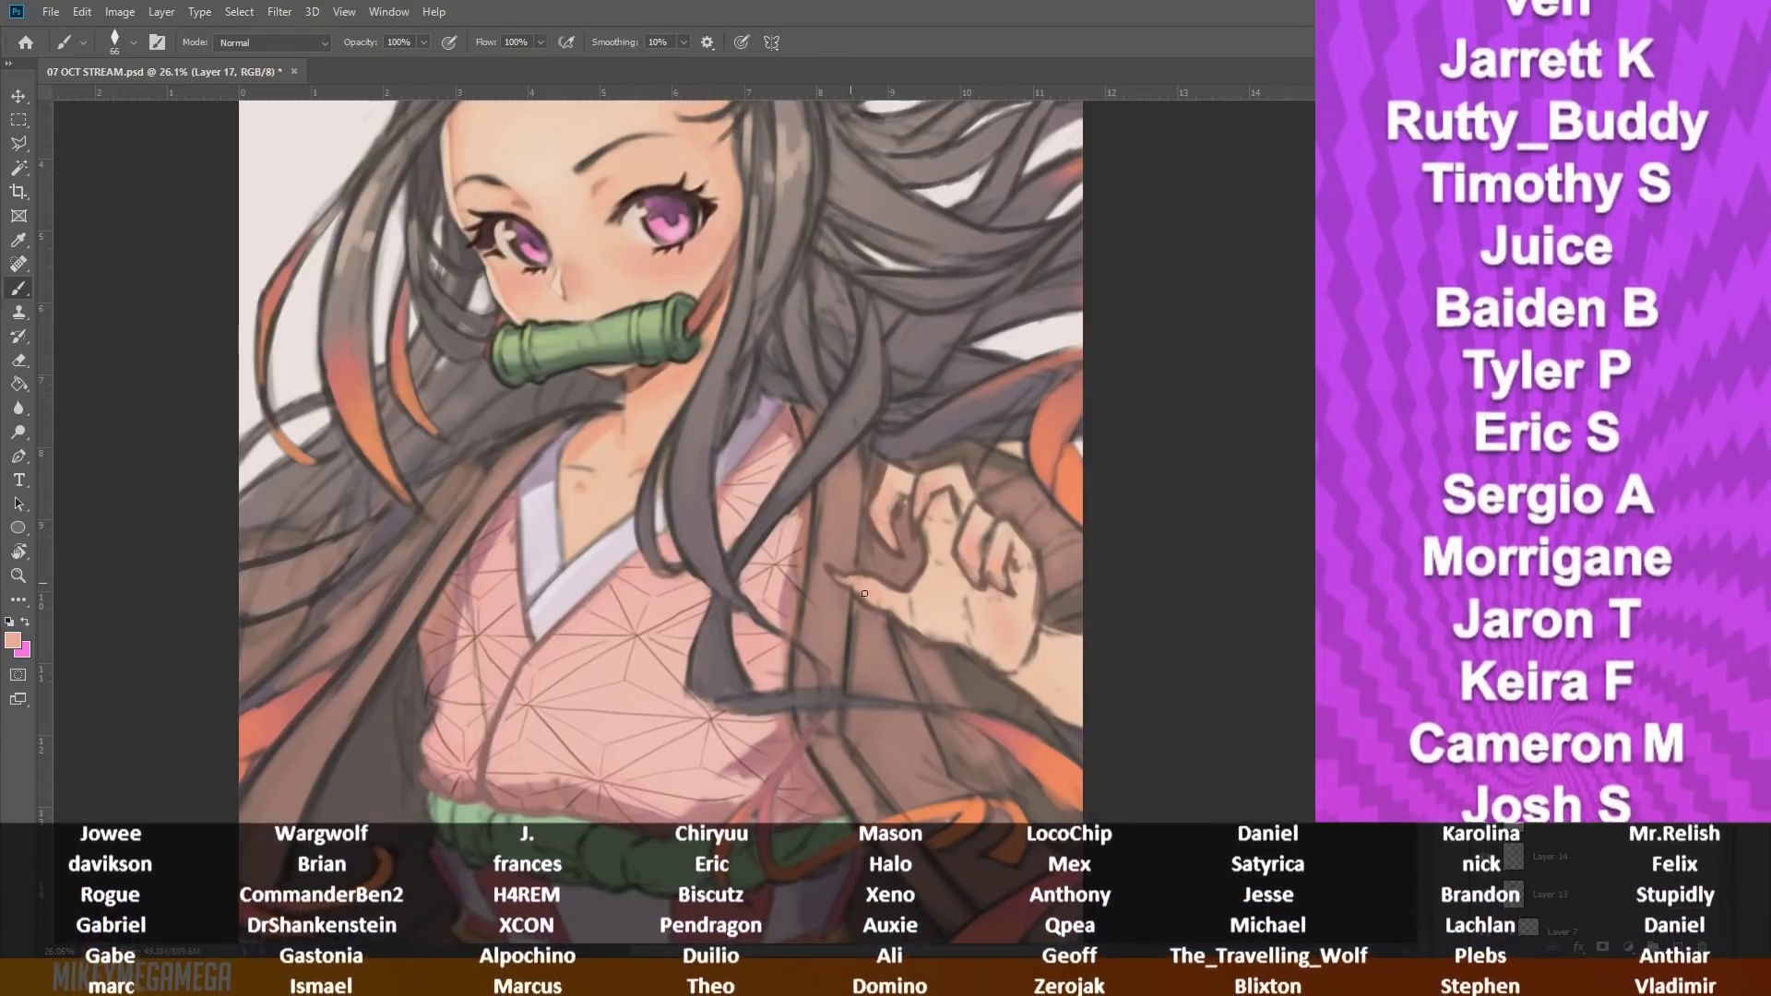
# Step: Shade the palm, outer edge and fingers of the raised hand with sampled tones and a 102 px brush
pyautogui.keyDown('alt'); pyautogui.click(645, 258); pyautogui.keyUp('alt')
pyautogui.rightClick(928, 480)
pyautogui.click(1049, 527)
pyautogui.press('Return')
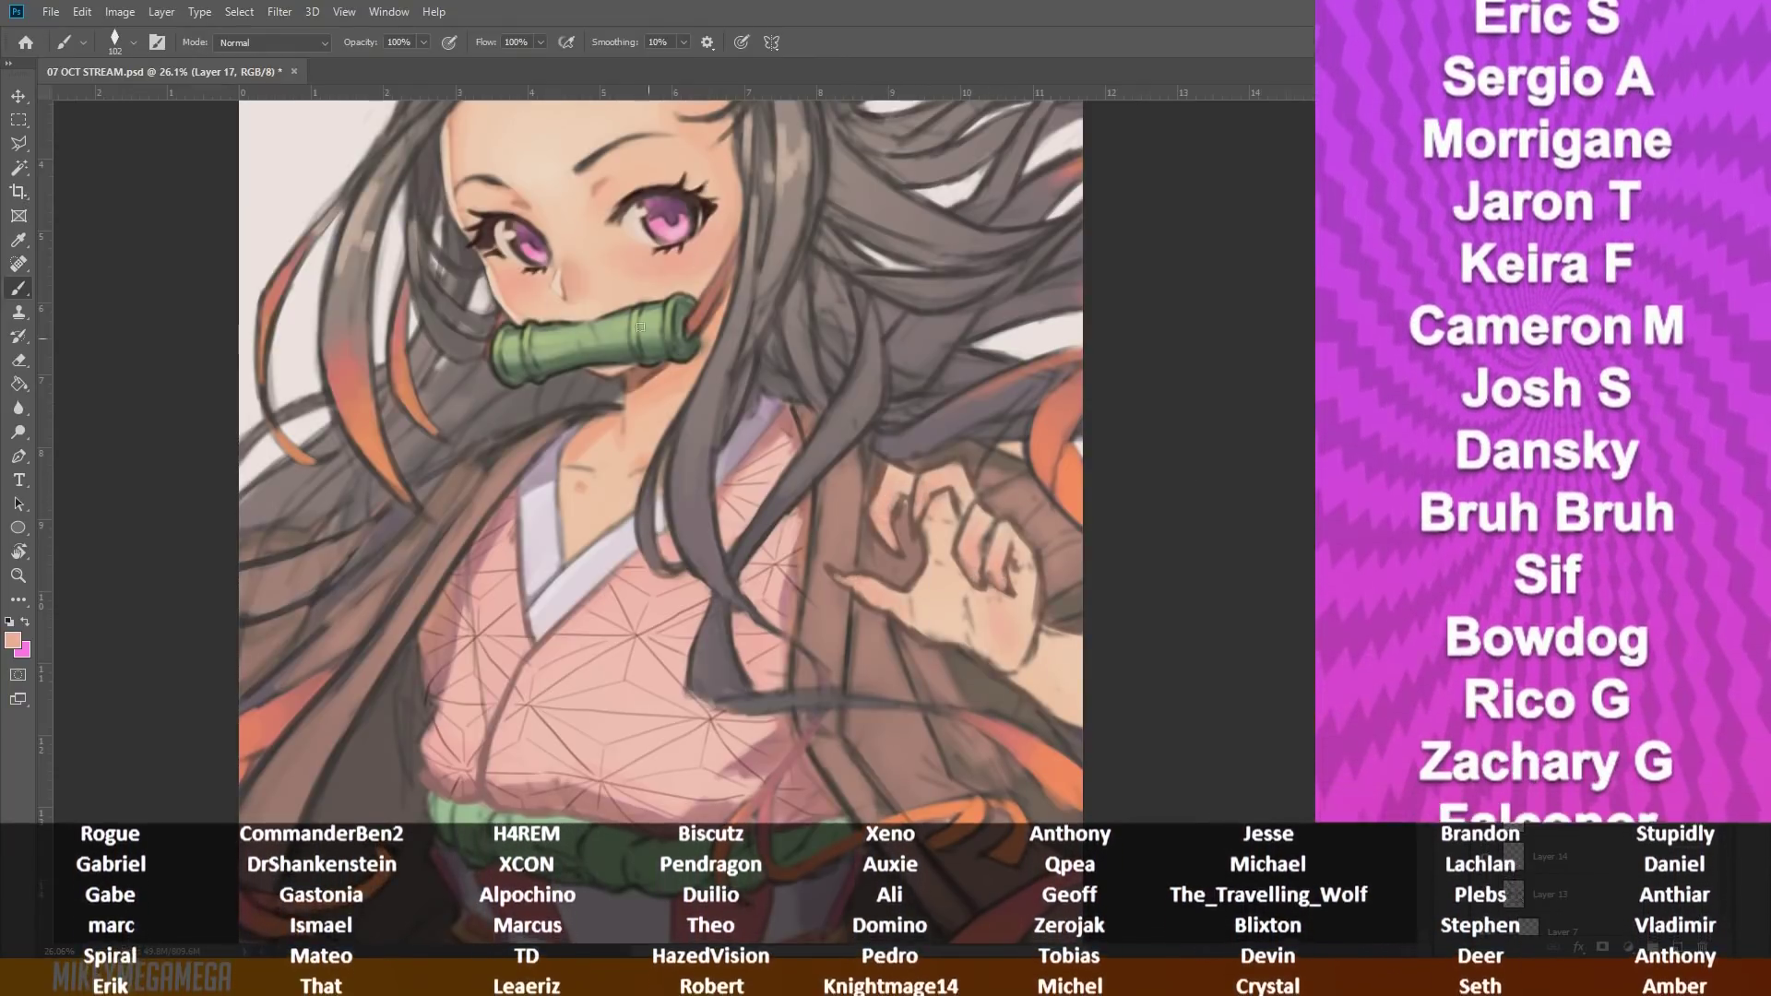
pyautogui.keyDown('alt'); pyautogui.click(1008, 584); pyautogui.keyUp('alt')
pyautogui.moveTo(985, 594); pyautogui.dragTo(1020, 609)
pyautogui.moveTo(1013, 548); pyautogui.dragTo(1022, 611)
pyautogui.moveTo(1014, 610)
pyautogui.mouseDown()
pyautogui.moveTo(970, 583)
pyautogui.moveTo(1005, 662)
pyautogui.mouseUp()
pyautogui.moveTo(1028, 617); pyautogui.dragTo(981, 666)
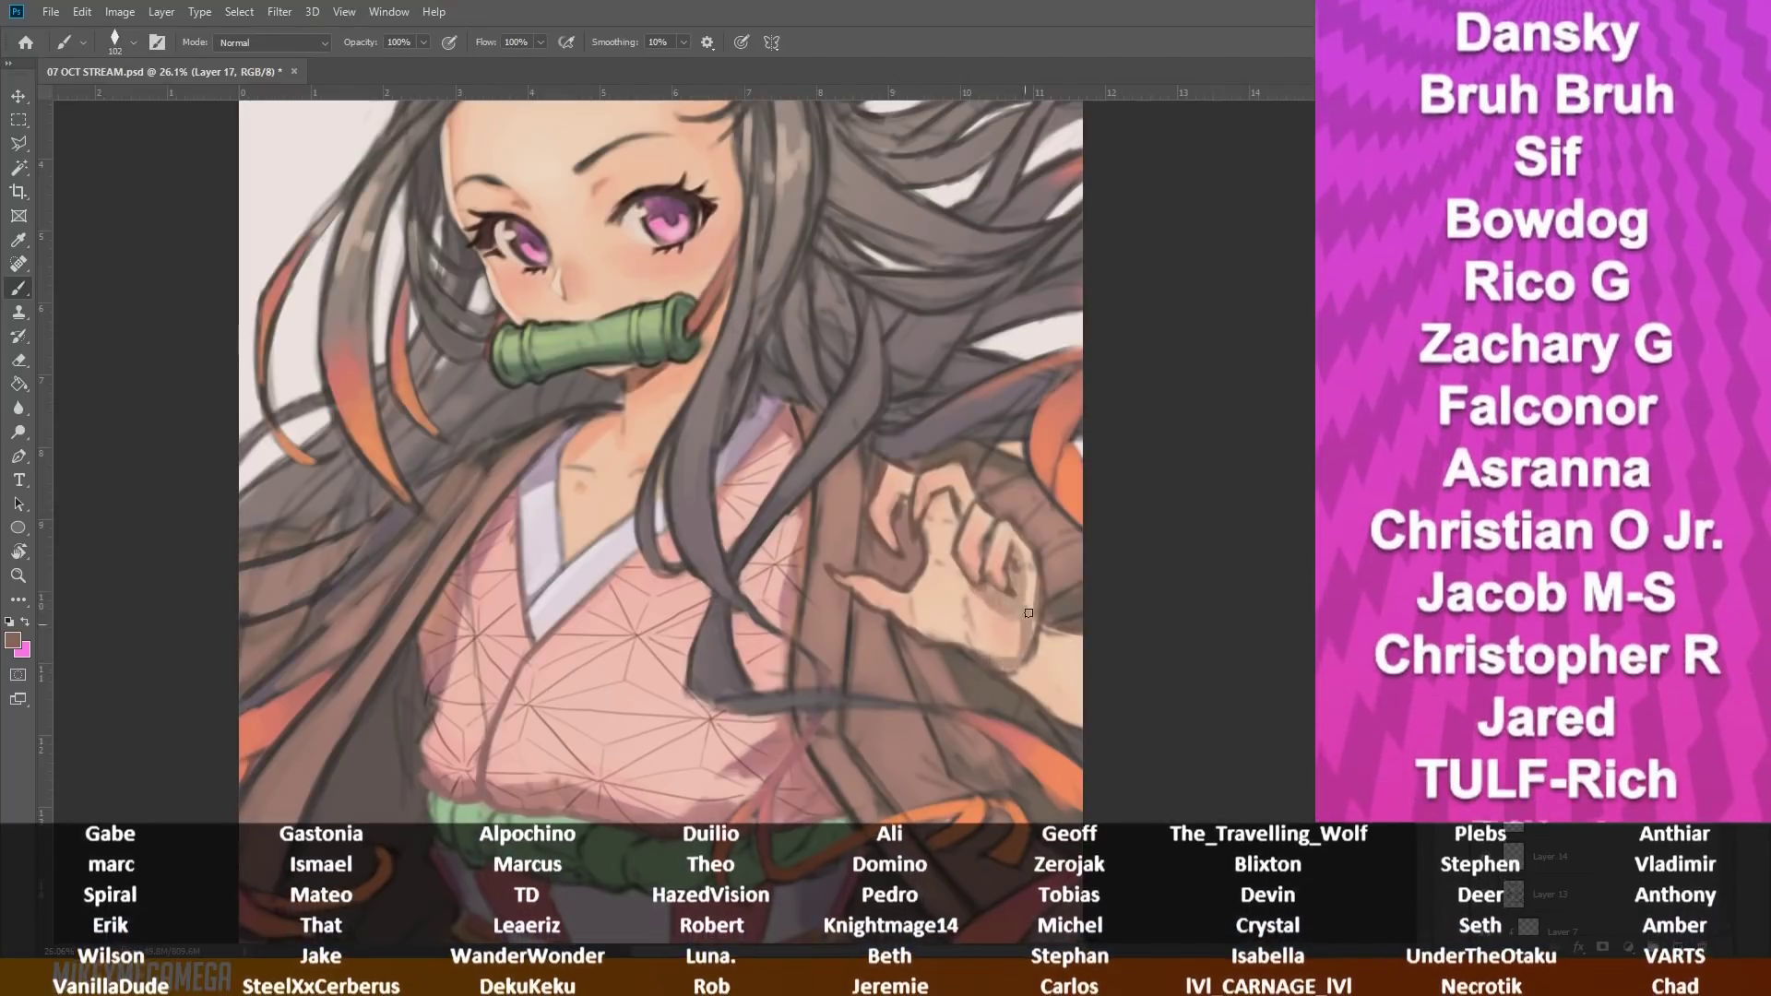
pyautogui.moveTo(1027, 576); pyautogui.dragTo(1030, 638)
pyautogui.moveTo(893, 498); pyautogui.dragTo(902, 537)
pyautogui.moveTo(934, 498)
pyautogui.mouseDown()
pyautogui.moveTo(956, 519)
pyautogui.moveTo(936, 537)
pyautogui.mouseUp()
# Step: Repaint the wrist and forearm of the raised hand with shadow tones sampled from the hand and its surroundings
pyautogui.keyDown('alt'); pyautogui.click(946, 549); pyautogui.keyUp('alt')
pyautogui.keyDown('alt'); pyautogui.click(1031, 646); pyautogui.keyUp('alt')
pyautogui.moveTo(1034, 672); pyautogui.dragTo(1076, 699)
pyautogui.moveTo(1017, 674); pyautogui.dragTo(1072, 712)
pyautogui.moveTo(1063, 701); pyautogui.dragTo(1081, 730)
pyautogui.keyDown('alt'); pyautogui.click(1042, 637); pyautogui.keyUp('alt')
pyautogui.moveTo(1031, 666); pyautogui.dragTo(1079, 699)
pyautogui.scroll(-6, 1051, 683)
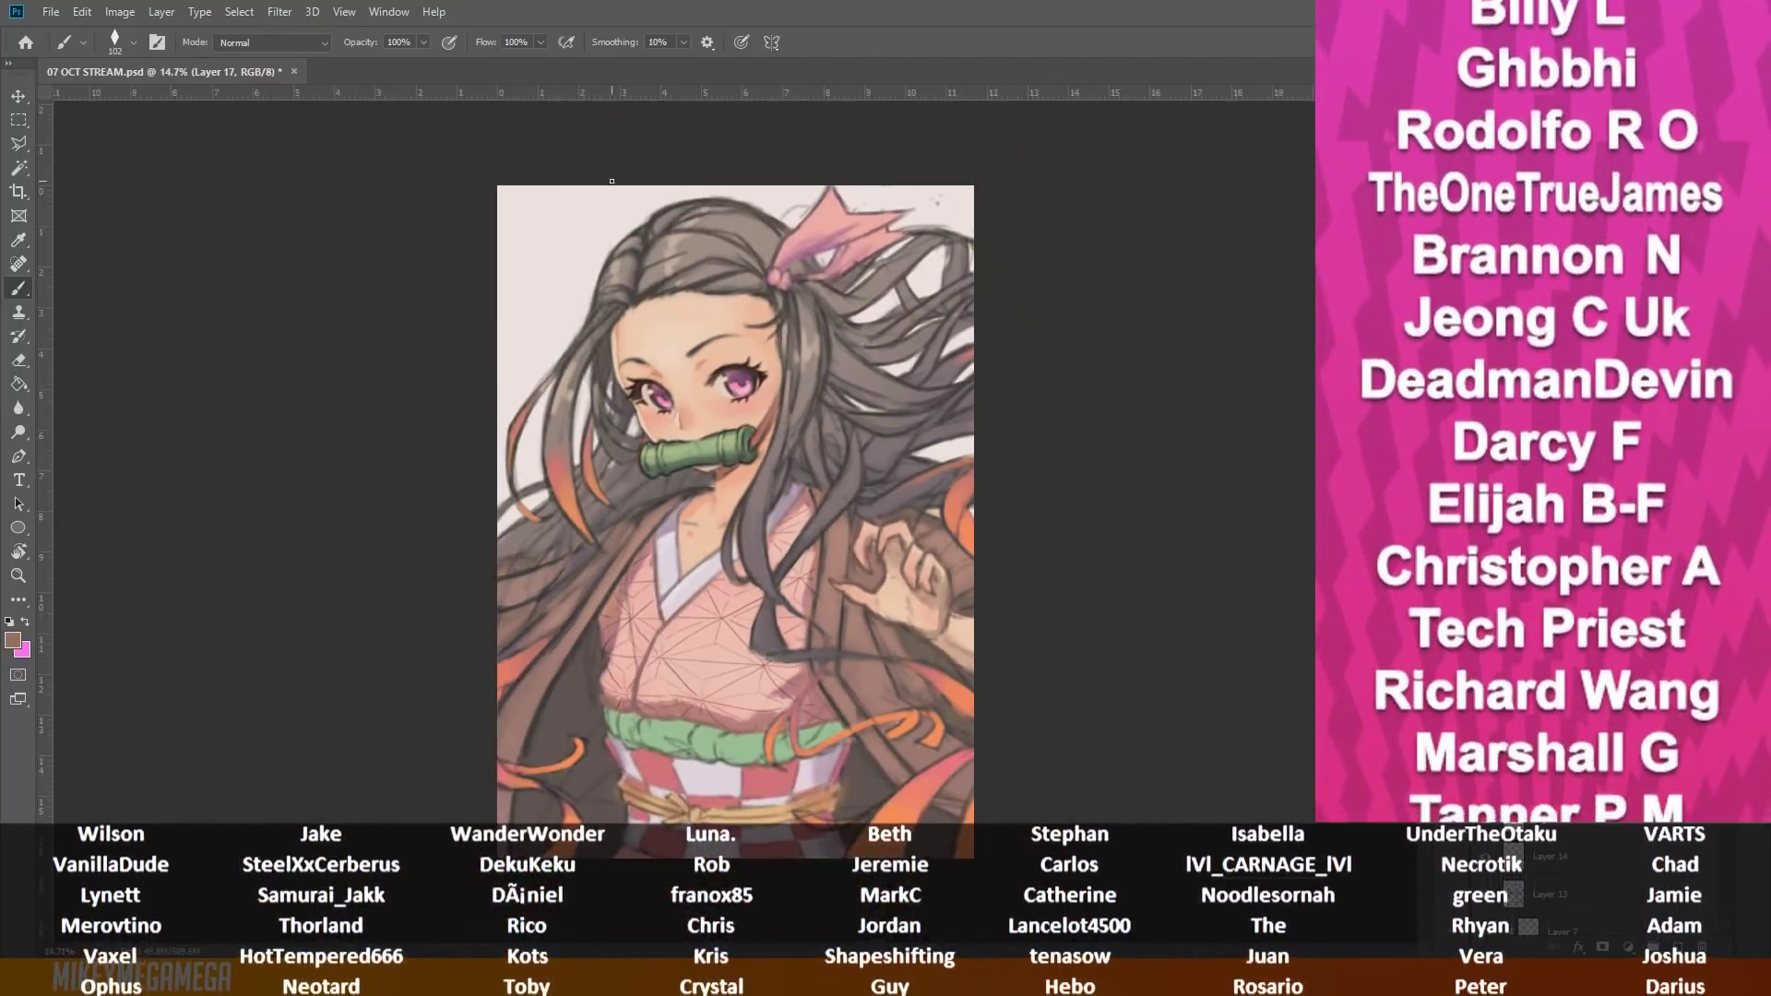
# Step: Paint light green highlights and folds across the green sash with a sampled green and an 86 px brush
pyautogui.scroll(7, 711, 759)
pyautogui.keyDown('alt'); pyautogui.click(574, 680); pyautogui.keyUp('alt')
pyautogui.rightClick(588, 550)
pyautogui.click(728, 594)
pyautogui.moveTo(579, 675); pyautogui.dragTo(565, 709)
pyautogui.moveTo(554, 671); pyautogui.dragTo(528, 712)
pyautogui.moveTo(575, 678)
pyautogui.mouseDown()
pyautogui.moveTo(562, 712)
pyautogui.moveTo(666, 746)
pyautogui.mouseUp()
pyautogui.moveTo(694, 692); pyautogui.dragTo(673, 747)
pyautogui.moveTo(581, 681); pyautogui.dragTo(684, 687)
pyautogui.moveTo(724, 712); pyautogui.dragTo(717, 749)
pyautogui.moveTo(687, 694); pyautogui.dragTo(806, 705)
pyautogui.moveTo(858, 704)
pyautogui.mouseDown()
pyautogui.moveTo(837, 736)
pyautogui.moveTo(949, 684)
pyautogui.moveTo(905, 745)
pyautogui.mouseUp()
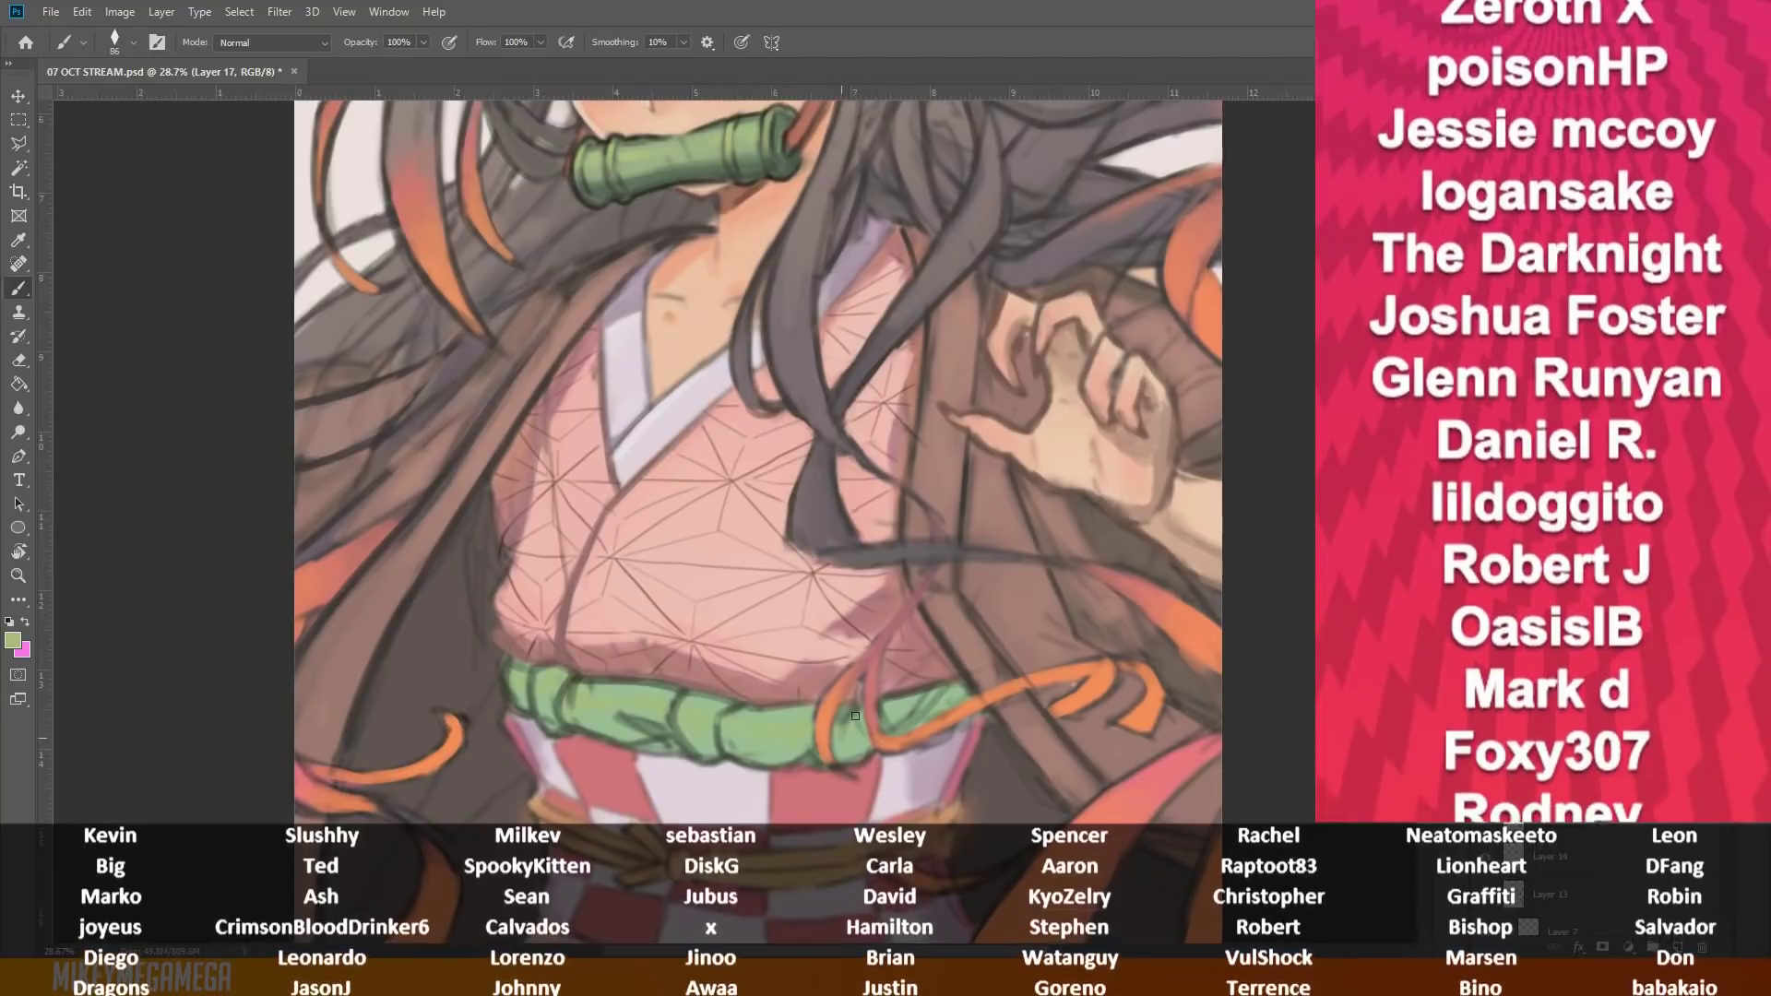
# Step: Touch up the red and white checkered obi just below the green sash with sampled red, white and shadow tones
pyautogui.scroll(-5, 631, 484)
pyautogui.scroll(5, 682, 916)
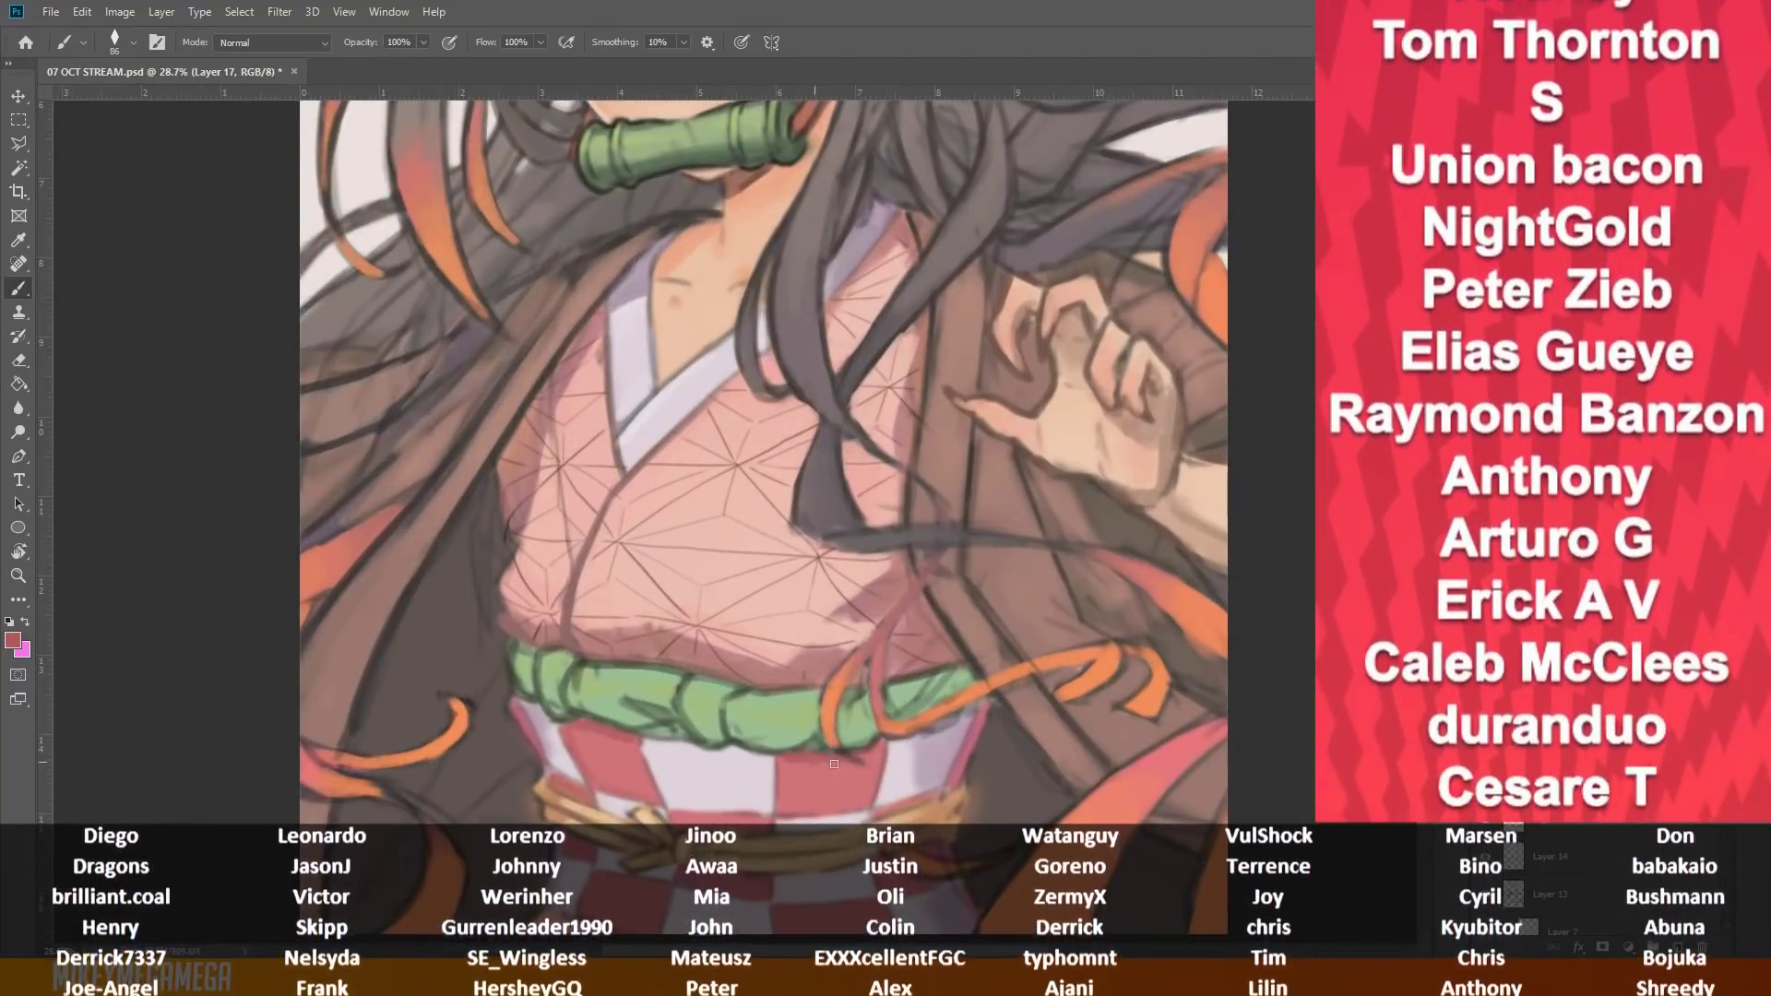
pyautogui.keyDown('alt'); pyautogui.click(537, 718); pyautogui.keyUp('alt')
pyautogui.moveTo(647, 745); pyautogui.dragTo(765, 750)
pyautogui.keyDown('alt'); pyautogui.click(544, 733); pyautogui.keyUp('alt')
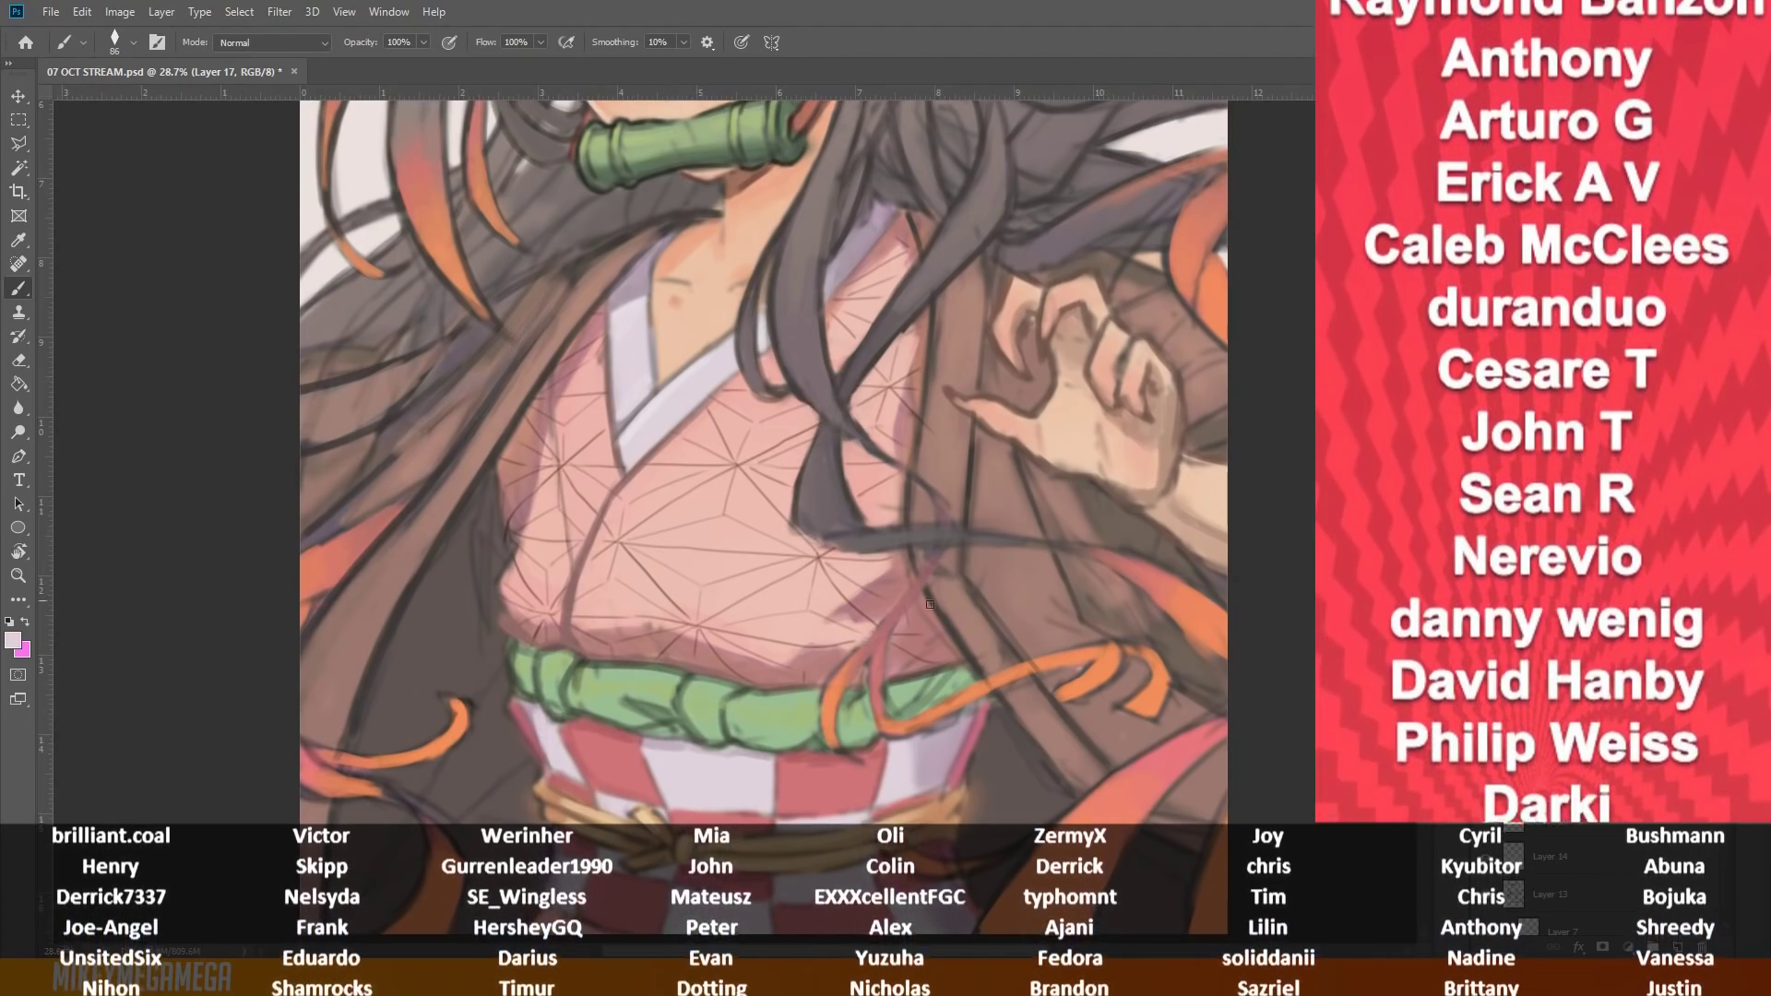
pyautogui.scroll(-2, 646, 646)
pyautogui.keyDown('alt'); pyautogui.click(804, 666); pyautogui.keyUp('alt')
pyautogui.moveTo(782, 666); pyautogui.dragTo(859, 653)
pyautogui.scroll(-5, 627, 554)
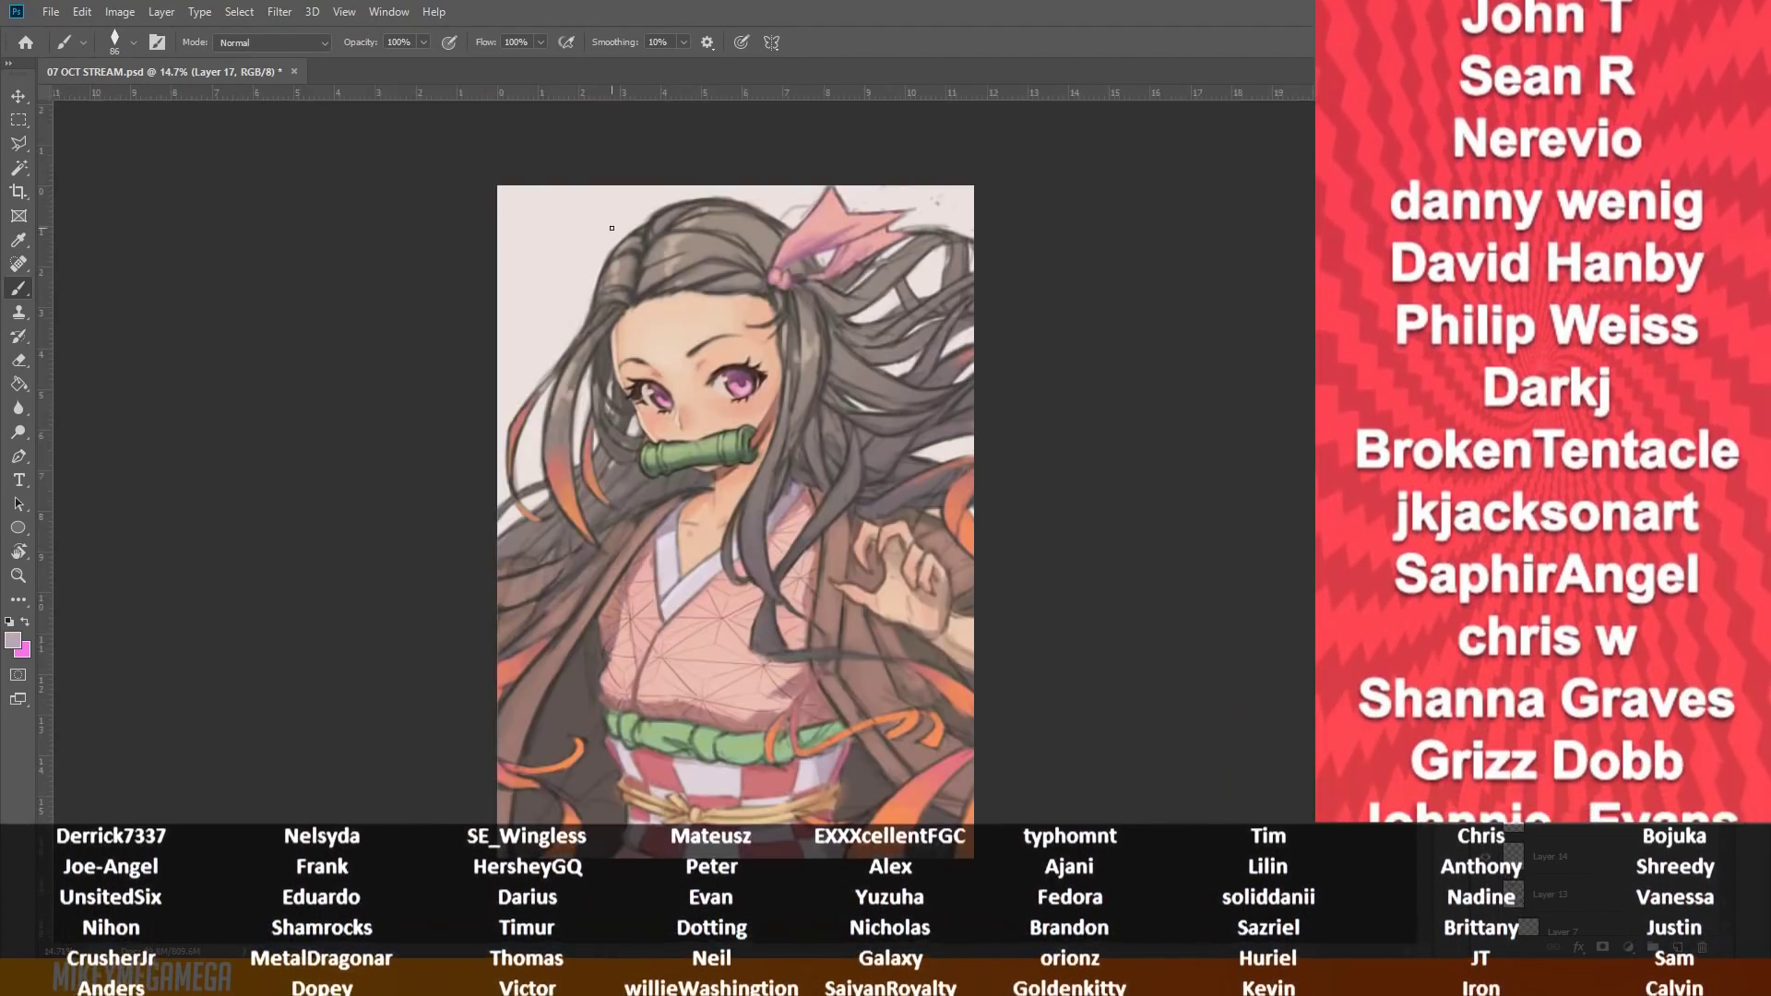
# Step: Duplicate Group 1 as a single merged layer of the whole illustration and hide the original group
pyautogui.scroll(4, 663, 338)
pyautogui.scroll(-3, 652, 213)
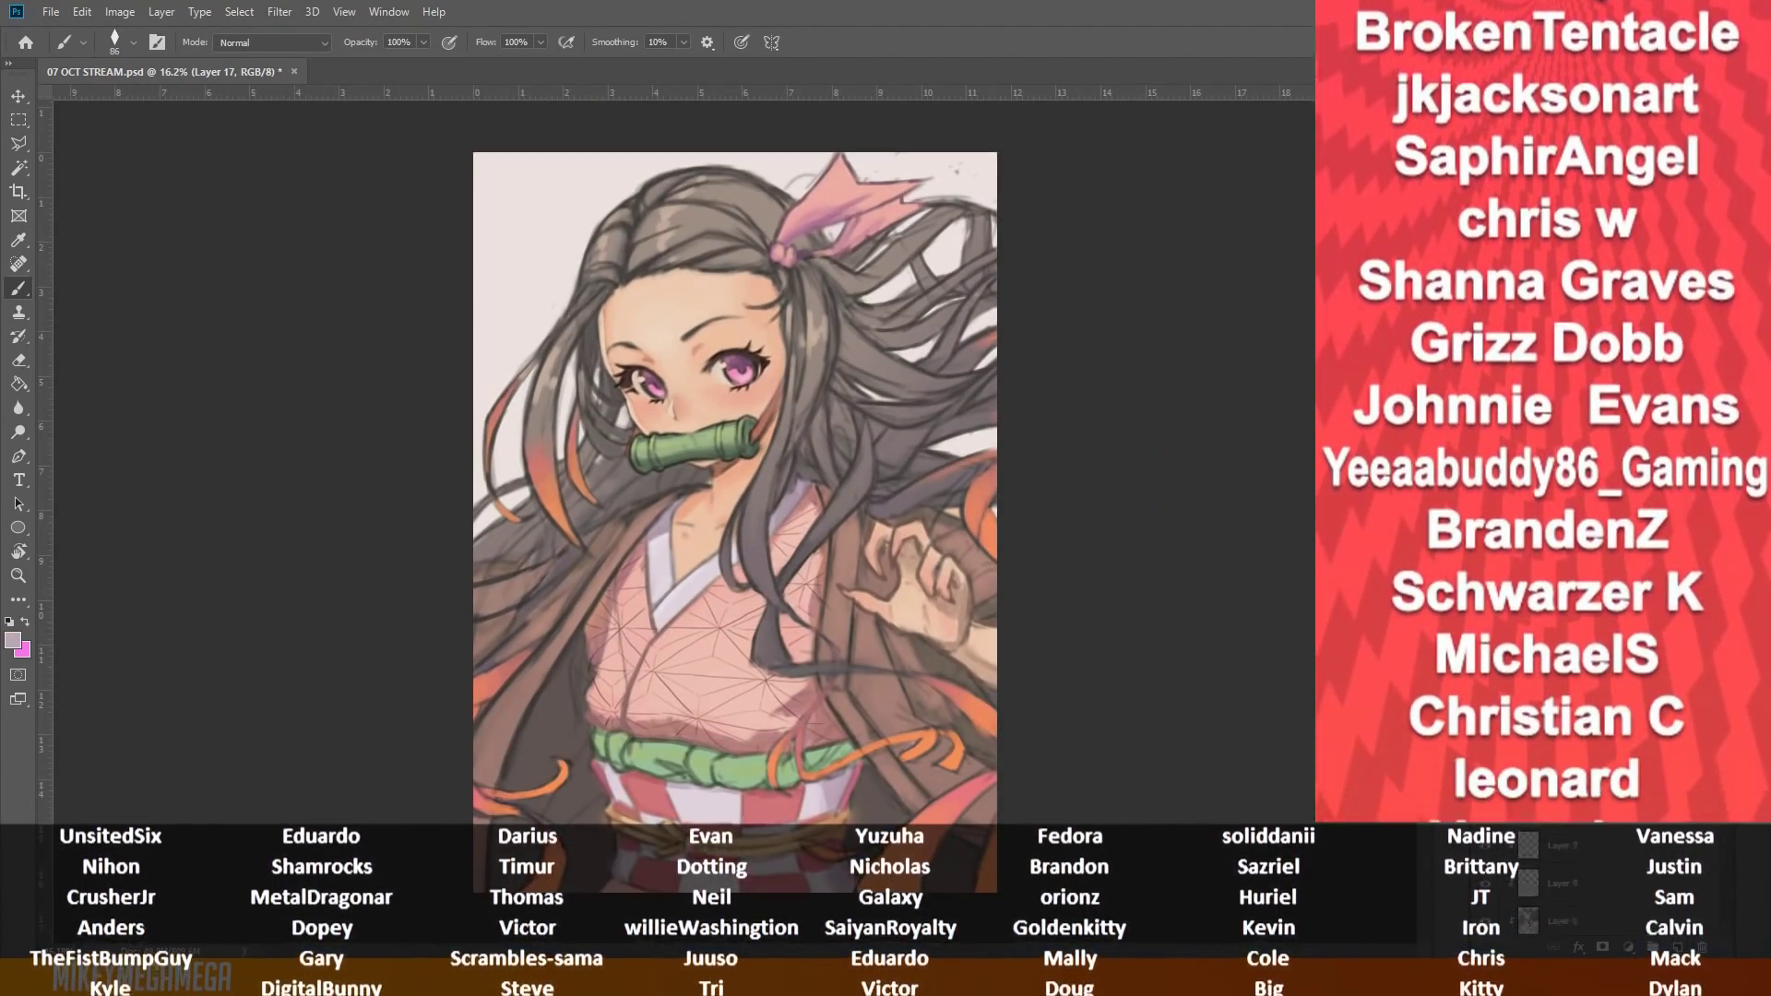
pyautogui.hotkey('ctrl', 'j')
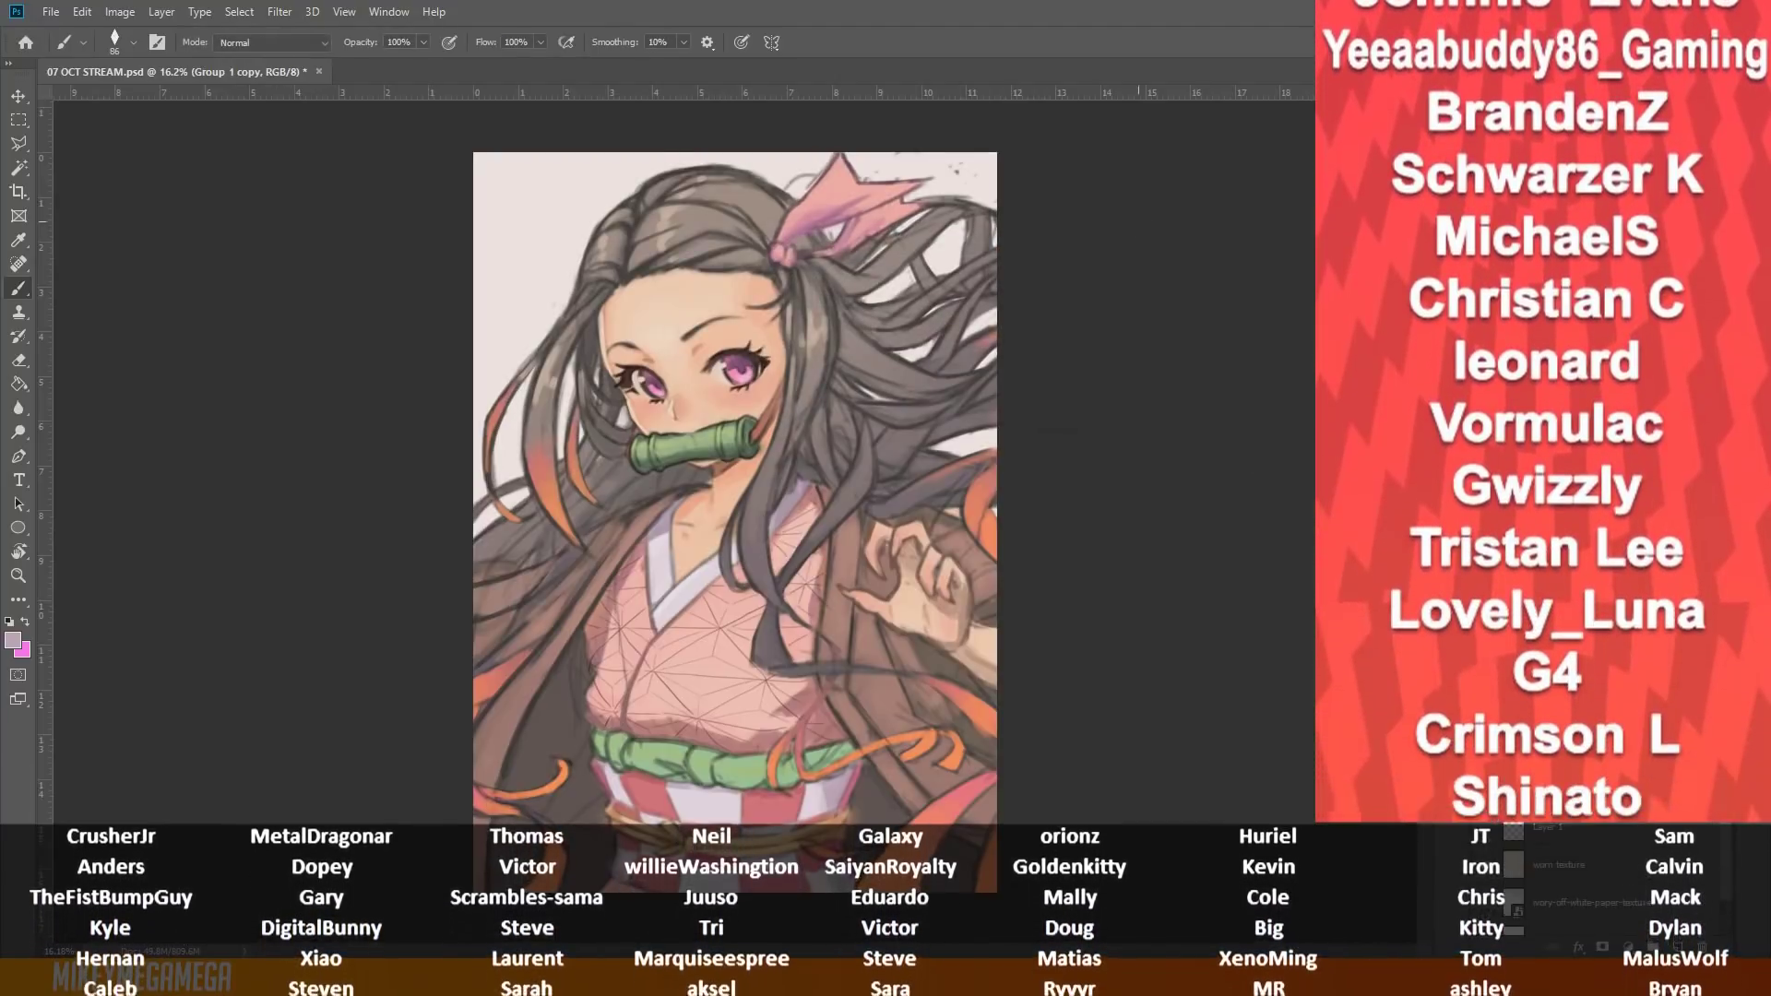
# Step: Clean up the outer edge of the hair beside the forehead with a 37 px Eraser
pyautogui.click(18, 360)
pyautogui.scroll(4, 559, 271)
pyautogui.rightClick(553, 210)
pyautogui.click(202, 273)
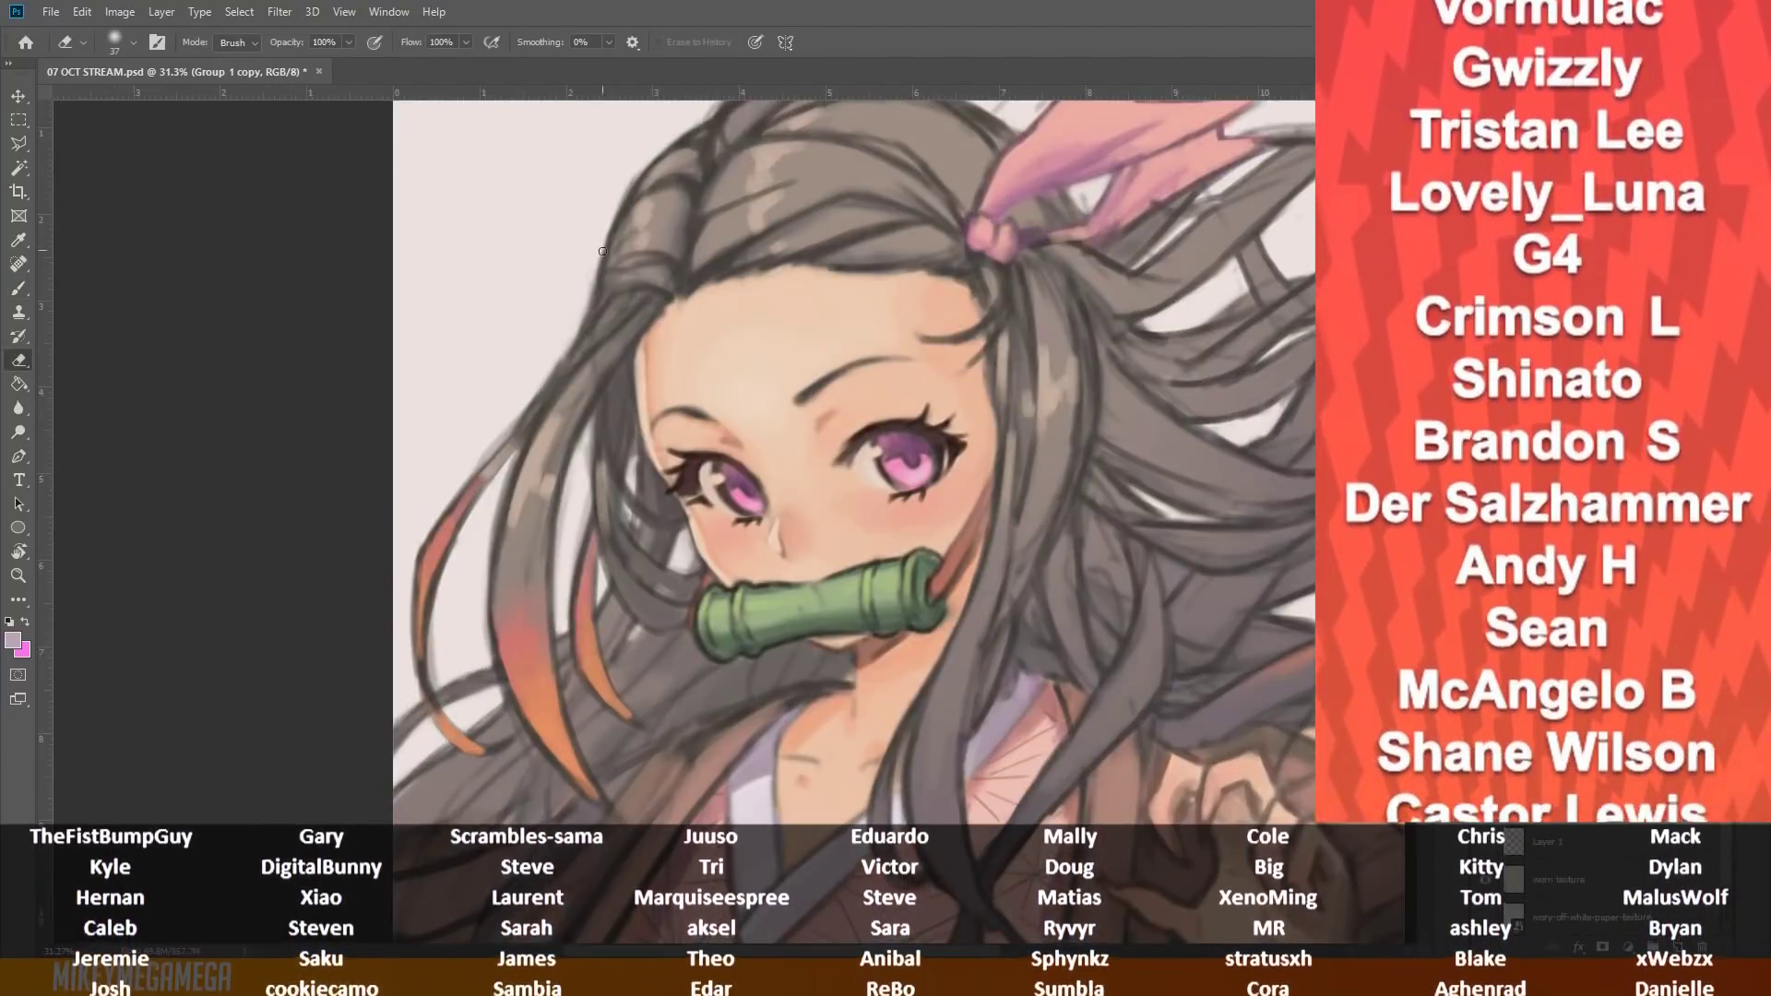
pyautogui.moveTo(531, 399); pyautogui.dragTo(490, 444)
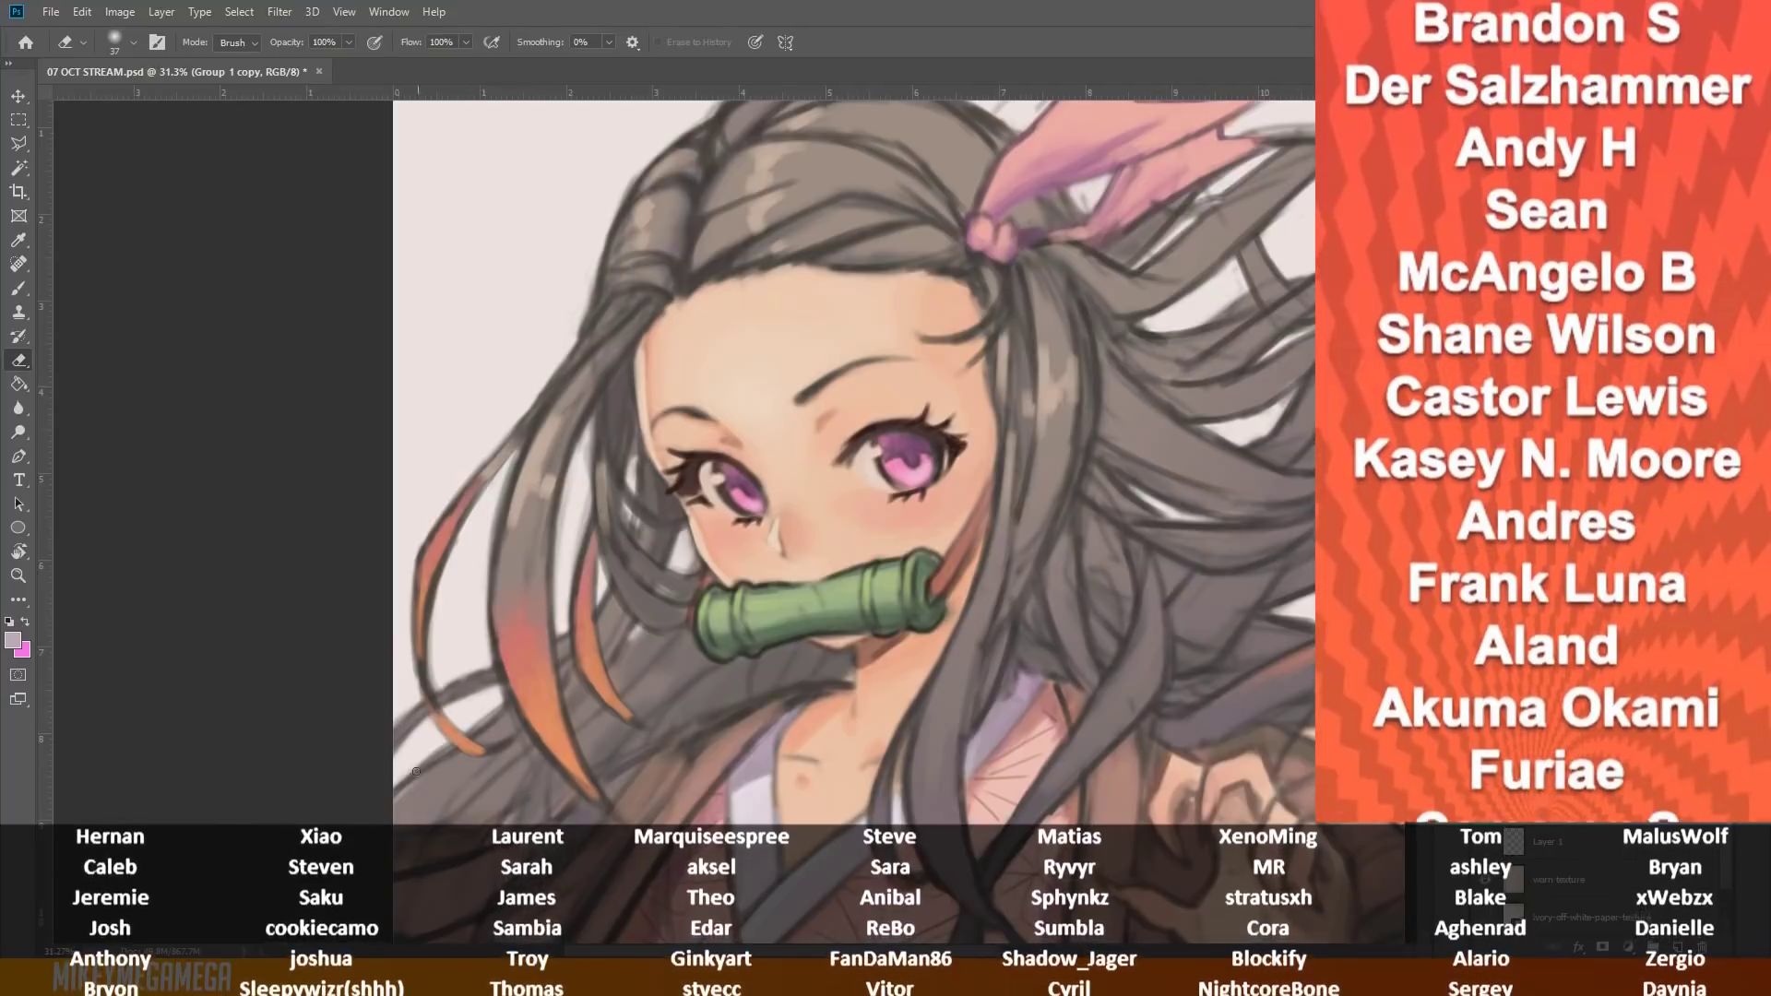
# Step: Erase the stray sketch marks around the ribbon and between the flowing hair strands
pyautogui.scroll(3, 586, 498)
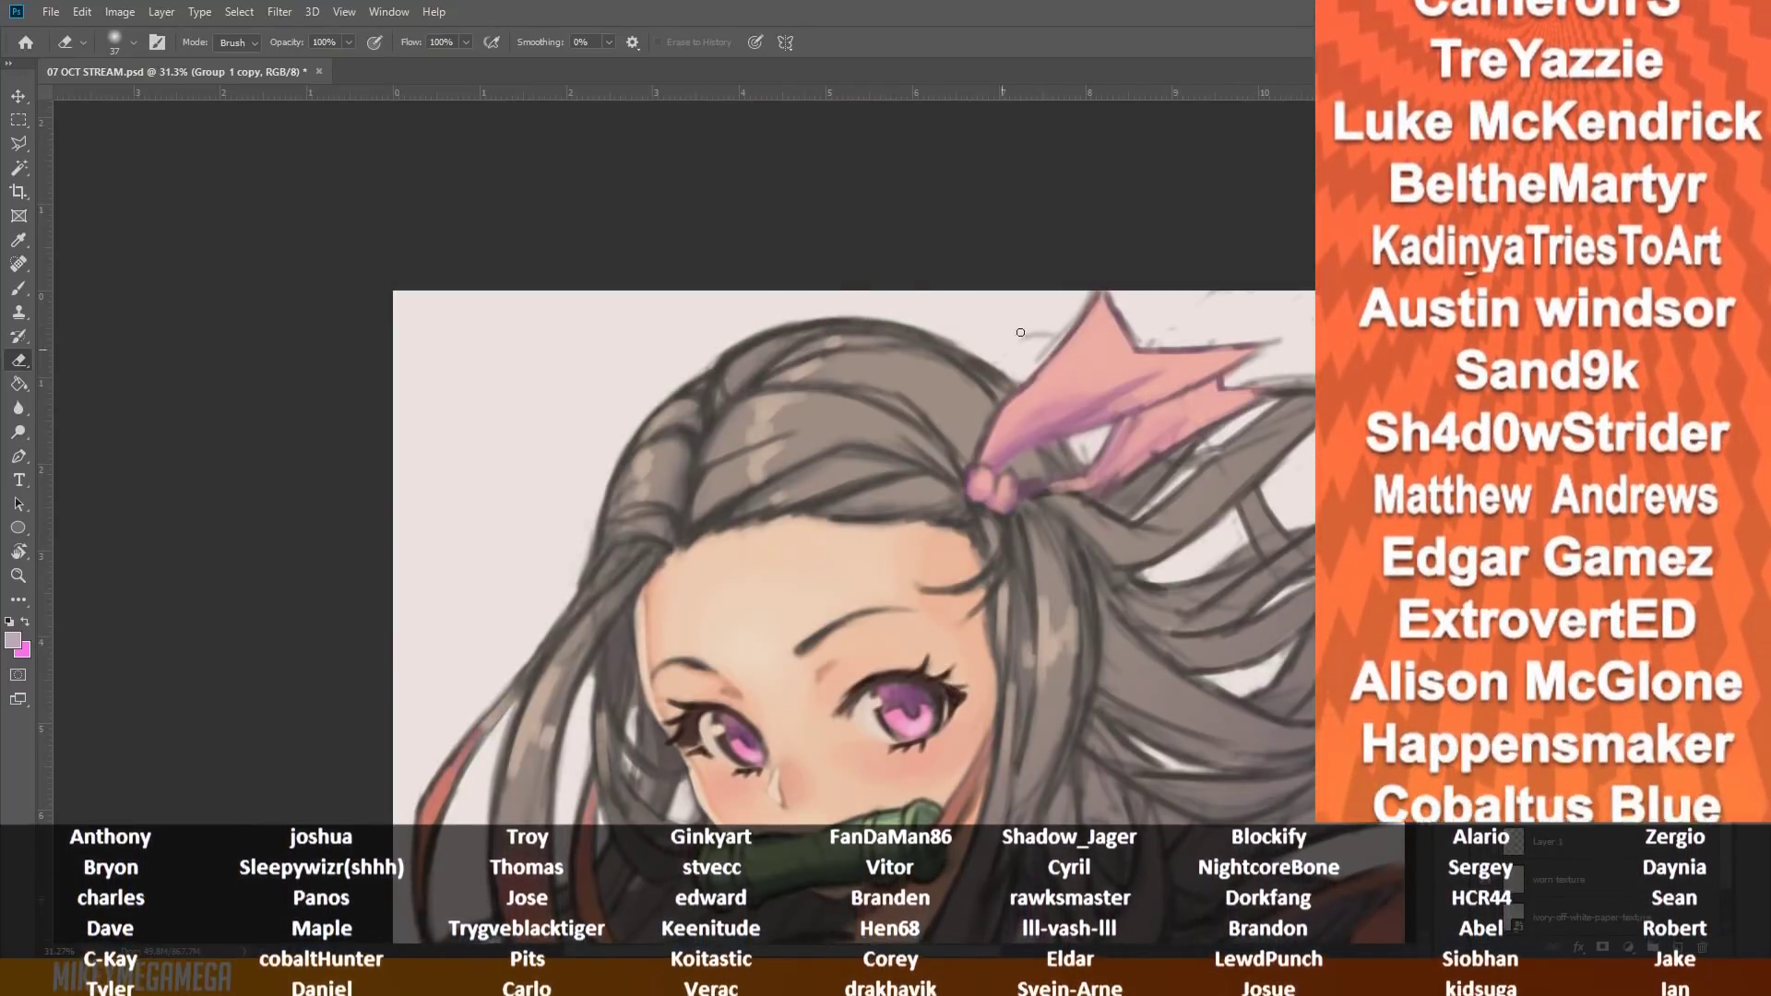
pyautogui.moveTo(997, 356); pyautogui.dragTo(1024, 358)
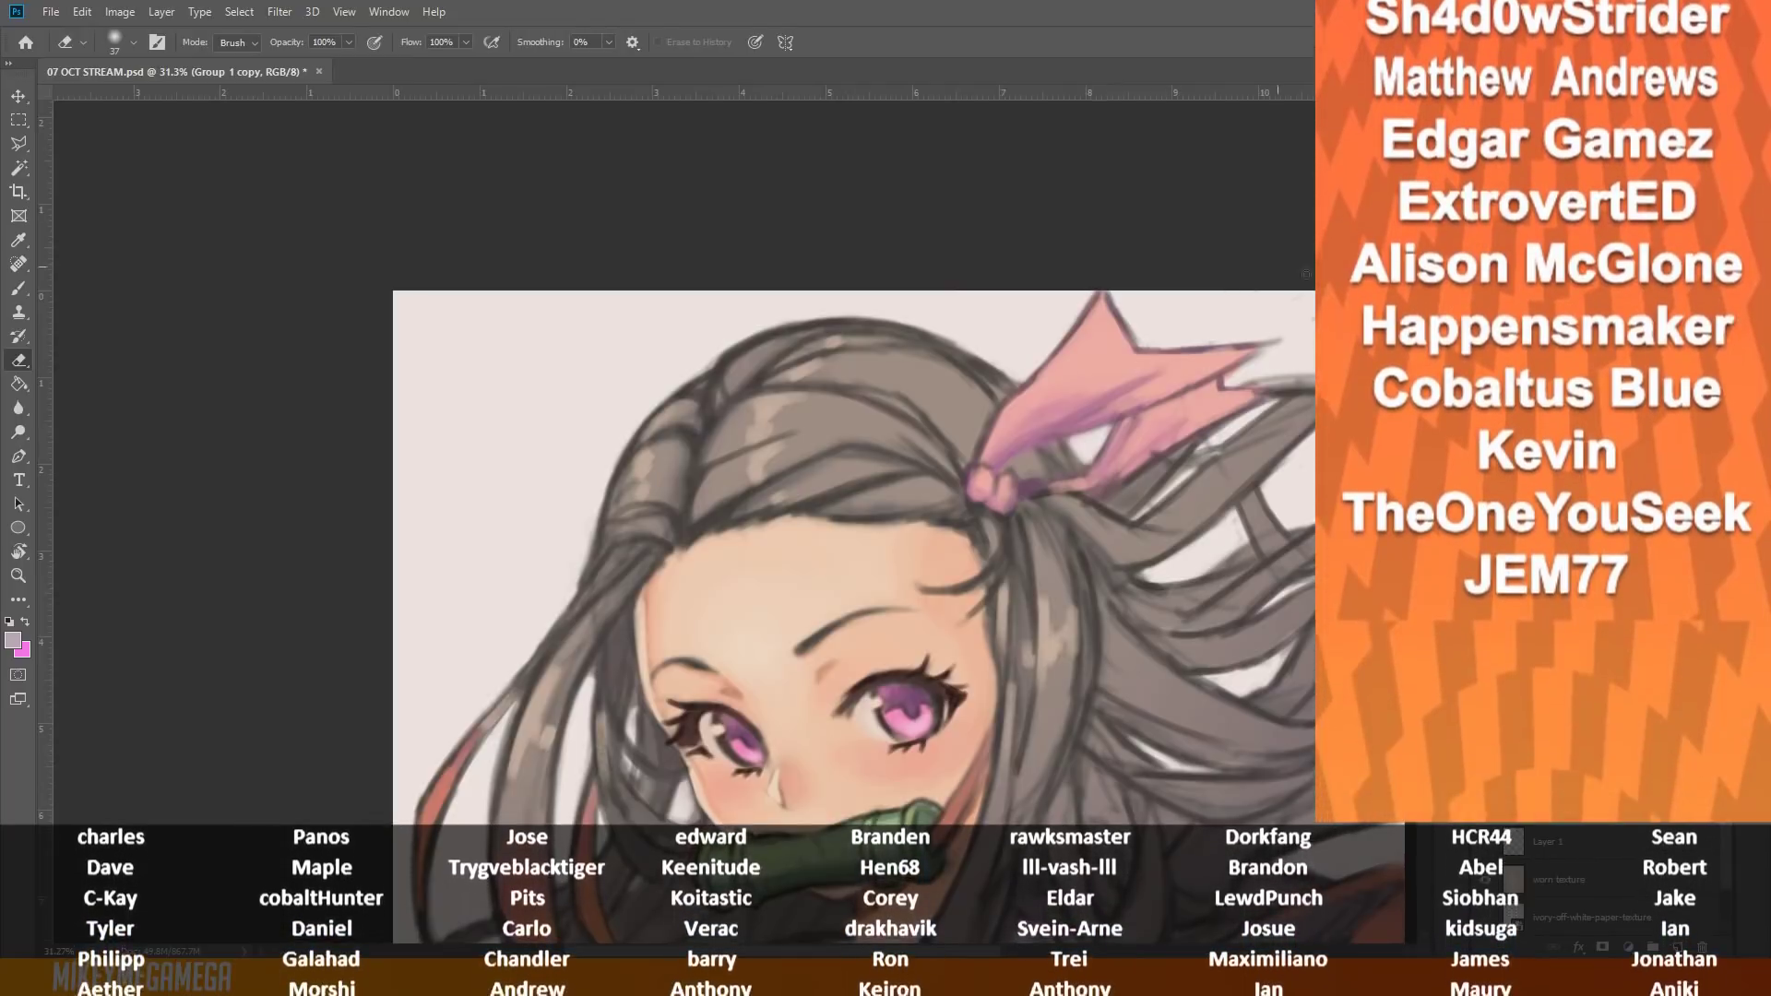
pyautogui.hscroll(3, 1275, 282)
pyautogui.moveTo(985, 380)
pyautogui.mouseDown()
pyautogui.moveTo(1092, 380)
pyautogui.moveTo(1120, 450)
pyautogui.moveTo(1072, 426)
pyautogui.moveTo(909, 573)
pyautogui.mouseUp()
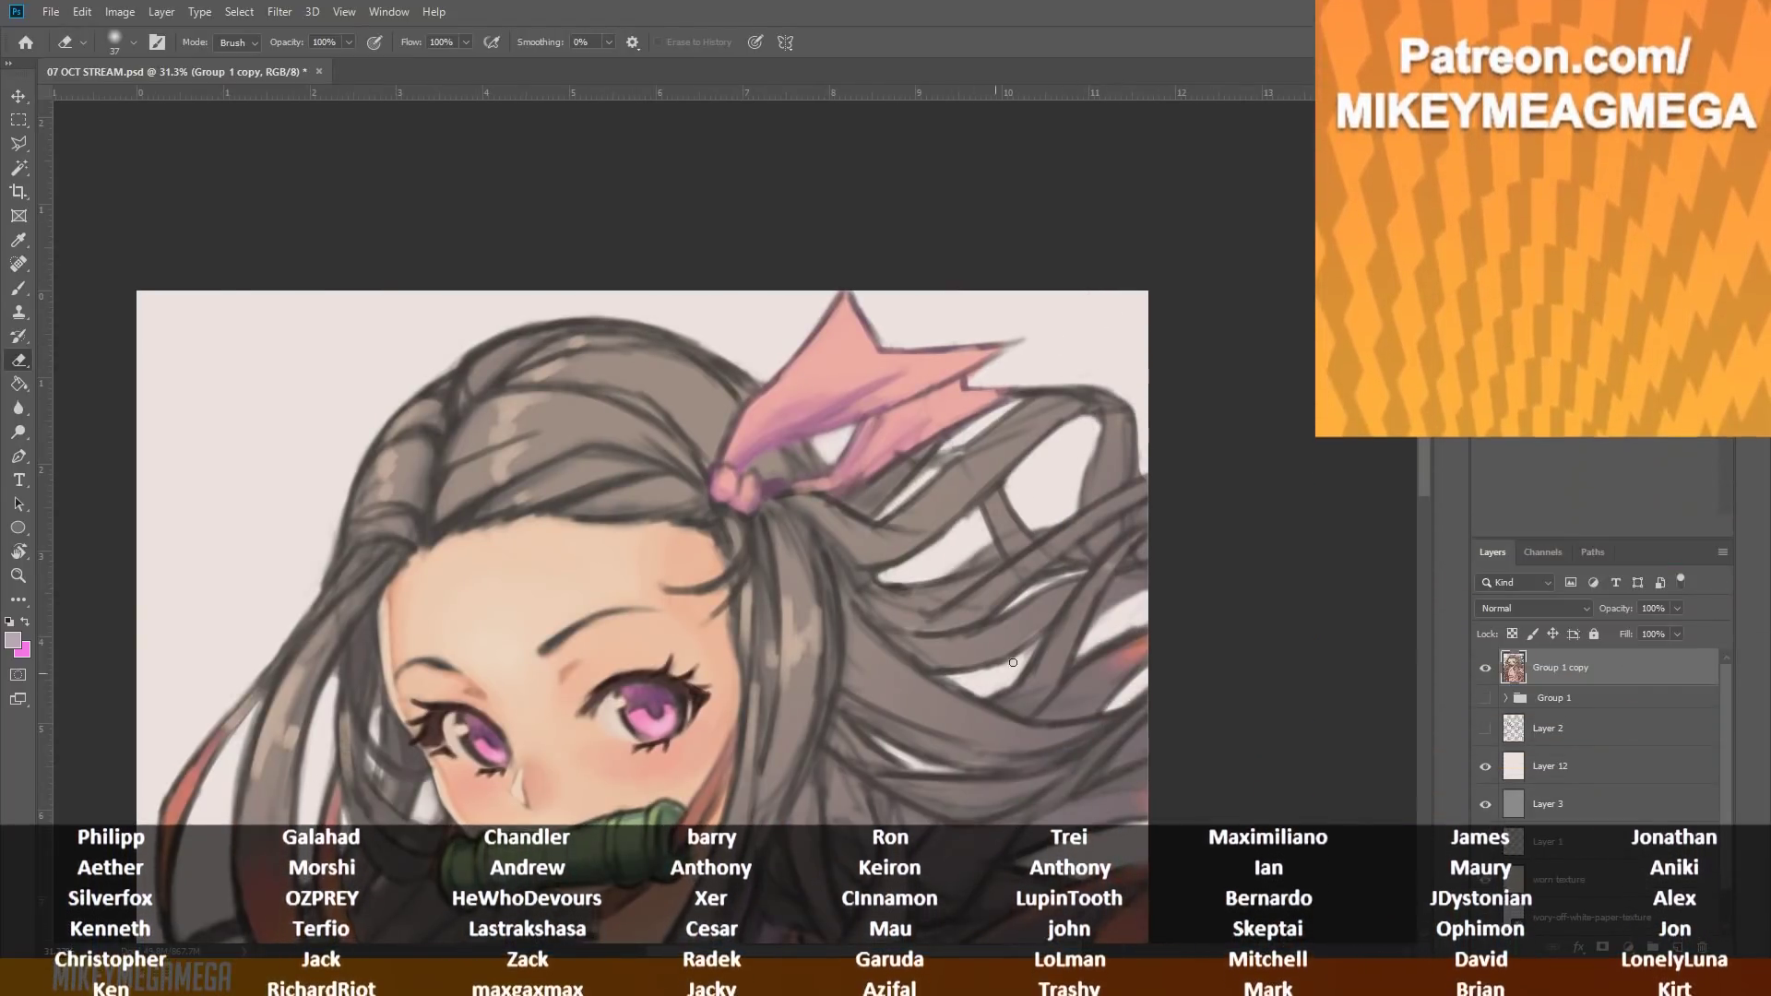
# Step: Hide Layer 12, Layer 3, the paper textures and the Background so only the merged illustration shows on transparency
pyautogui.scroll(-2, 994, 674)
pyautogui.scroll(-4, 569, 443)
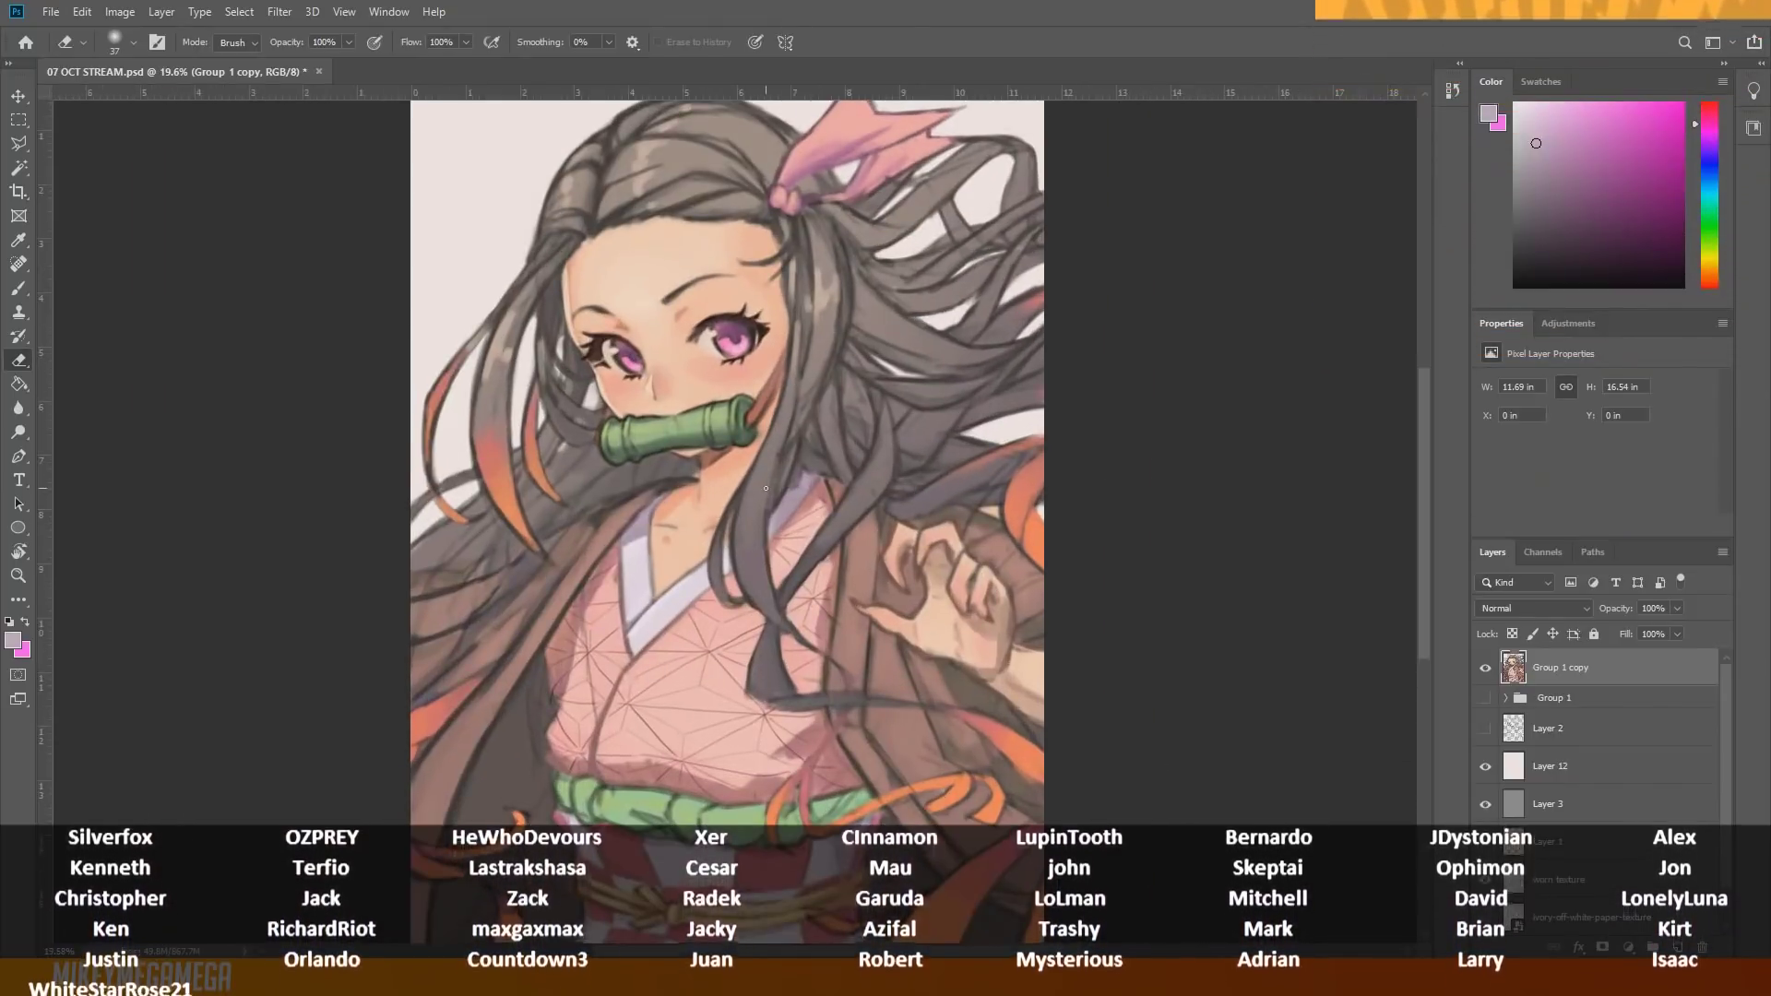
pyautogui.click(1485, 767)
pyautogui.click(1485, 803)
pyautogui.click(1485, 878)
pyautogui.scroll(-1, 1486, 904)
pyautogui.click(1485, 917)
# Step: Start saving the document under a new format and open the list of available file types
pyautogui.click(50, 11)
pyautogui.moveTo(147, 263)
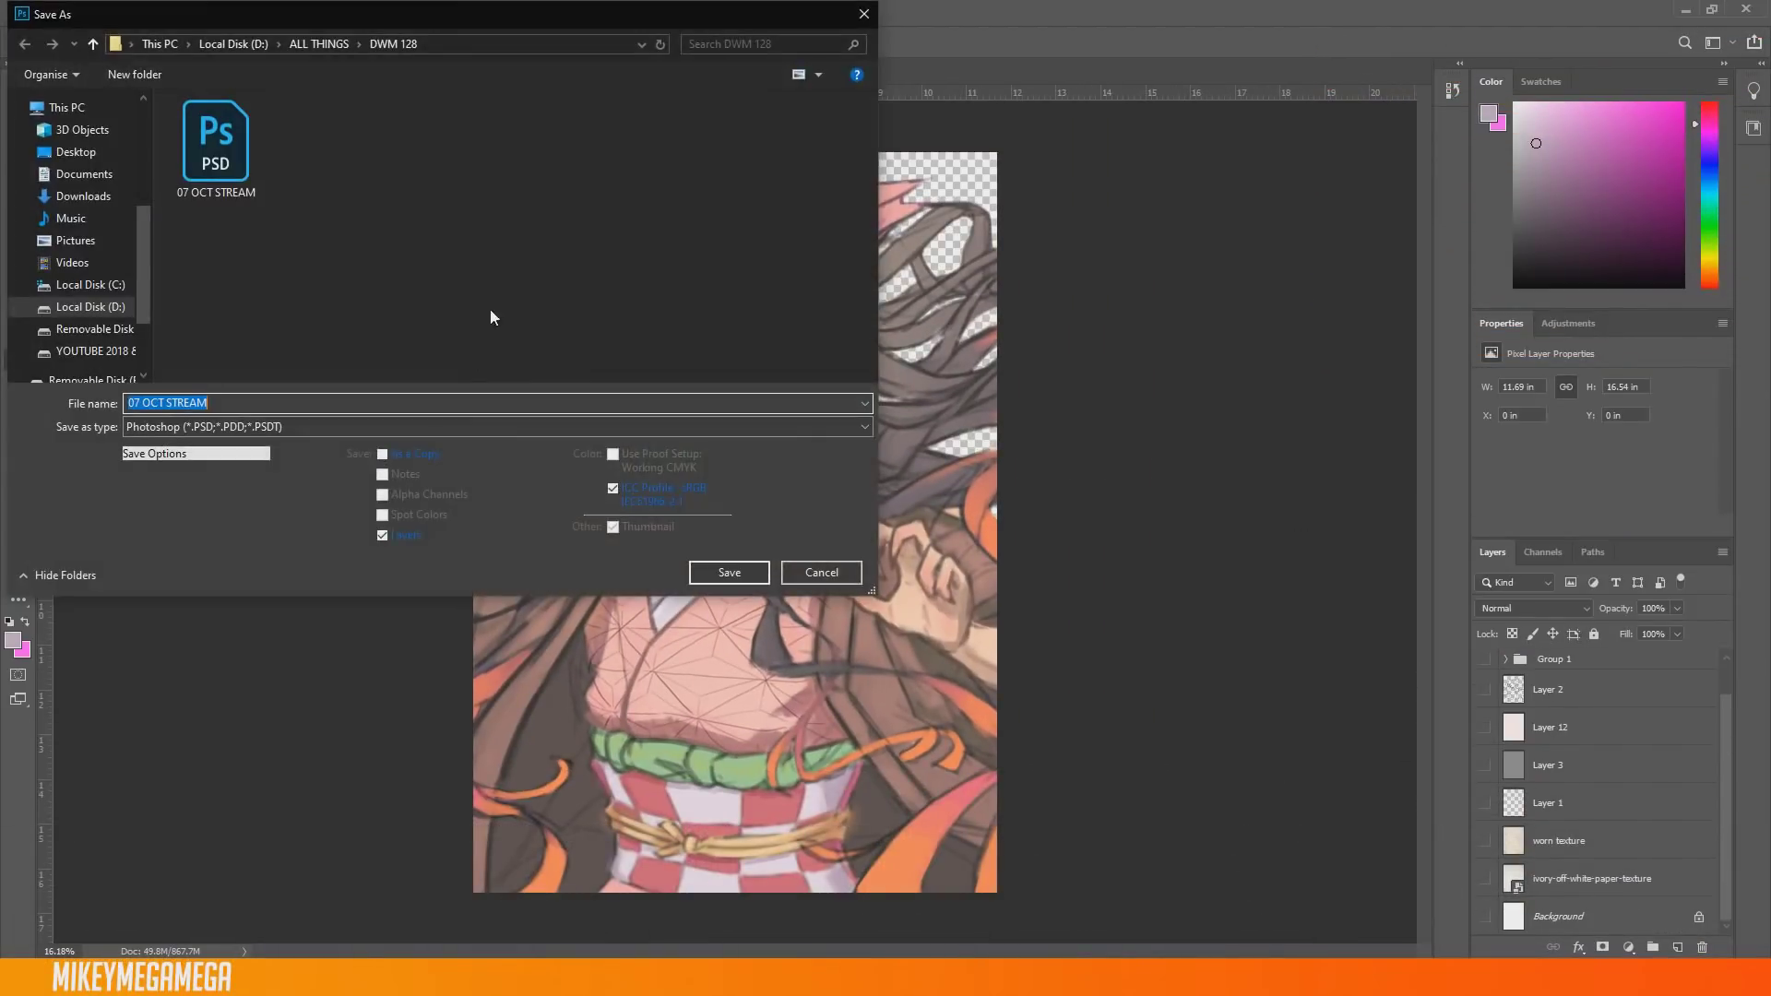
pyautogui.click(305, 446)
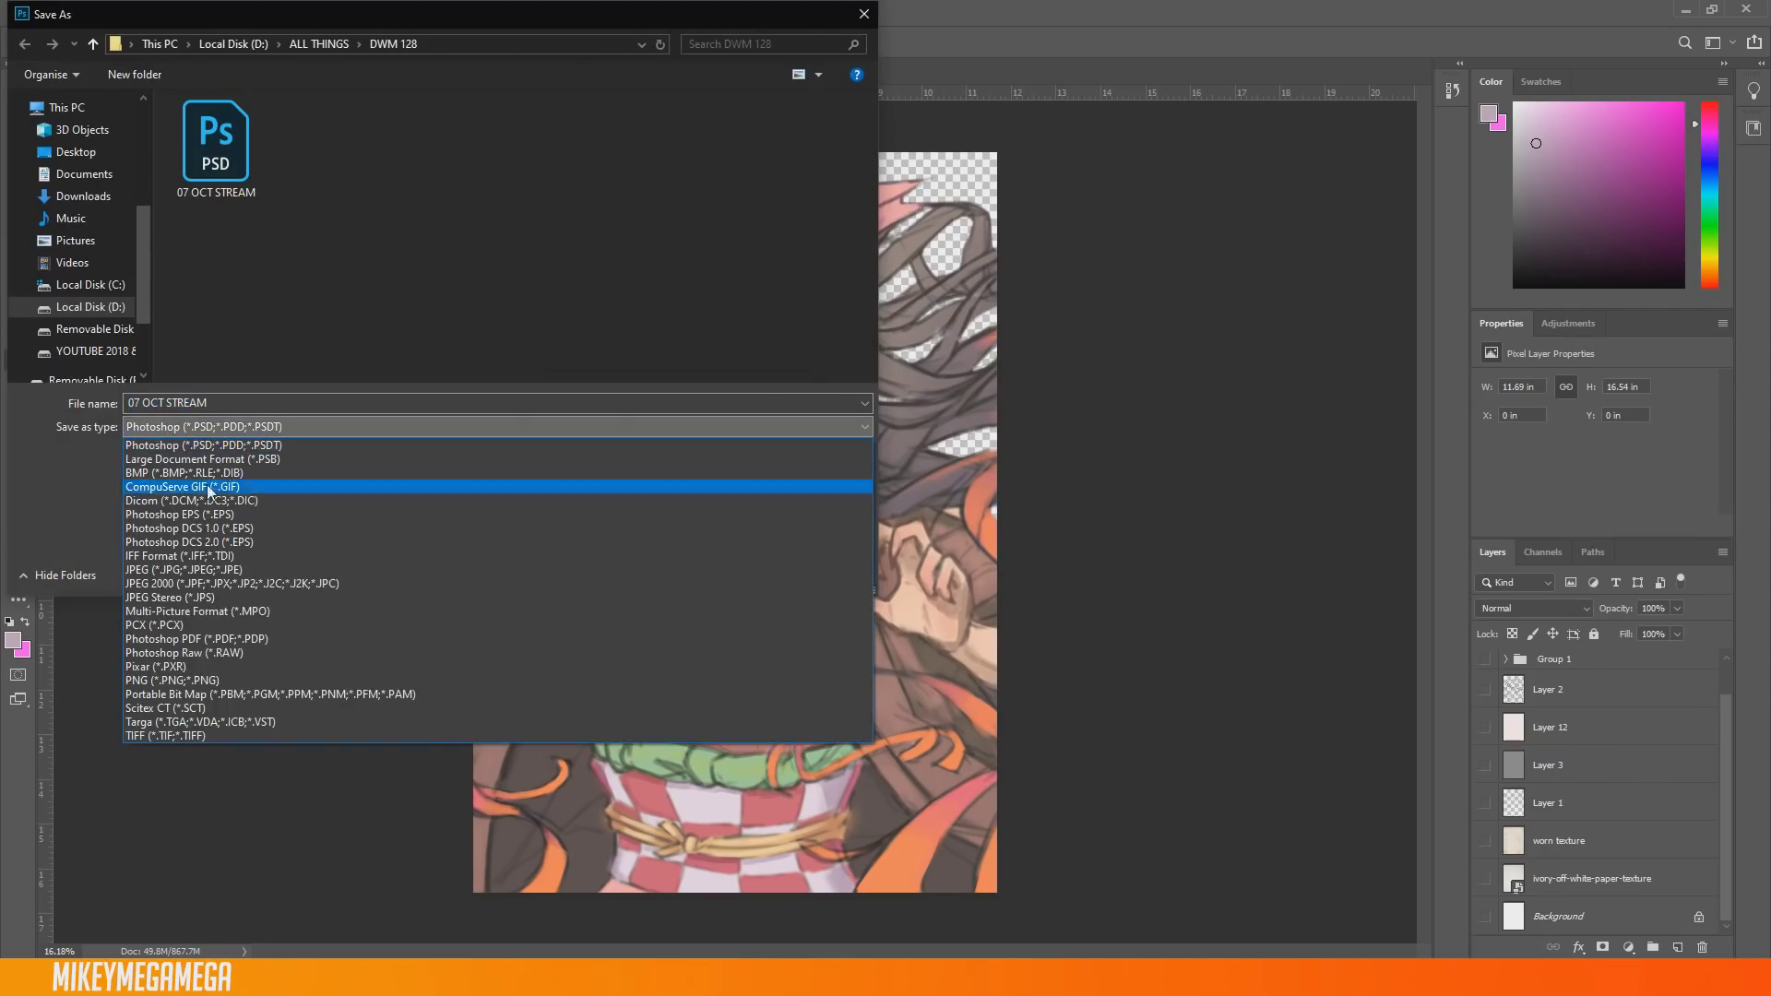